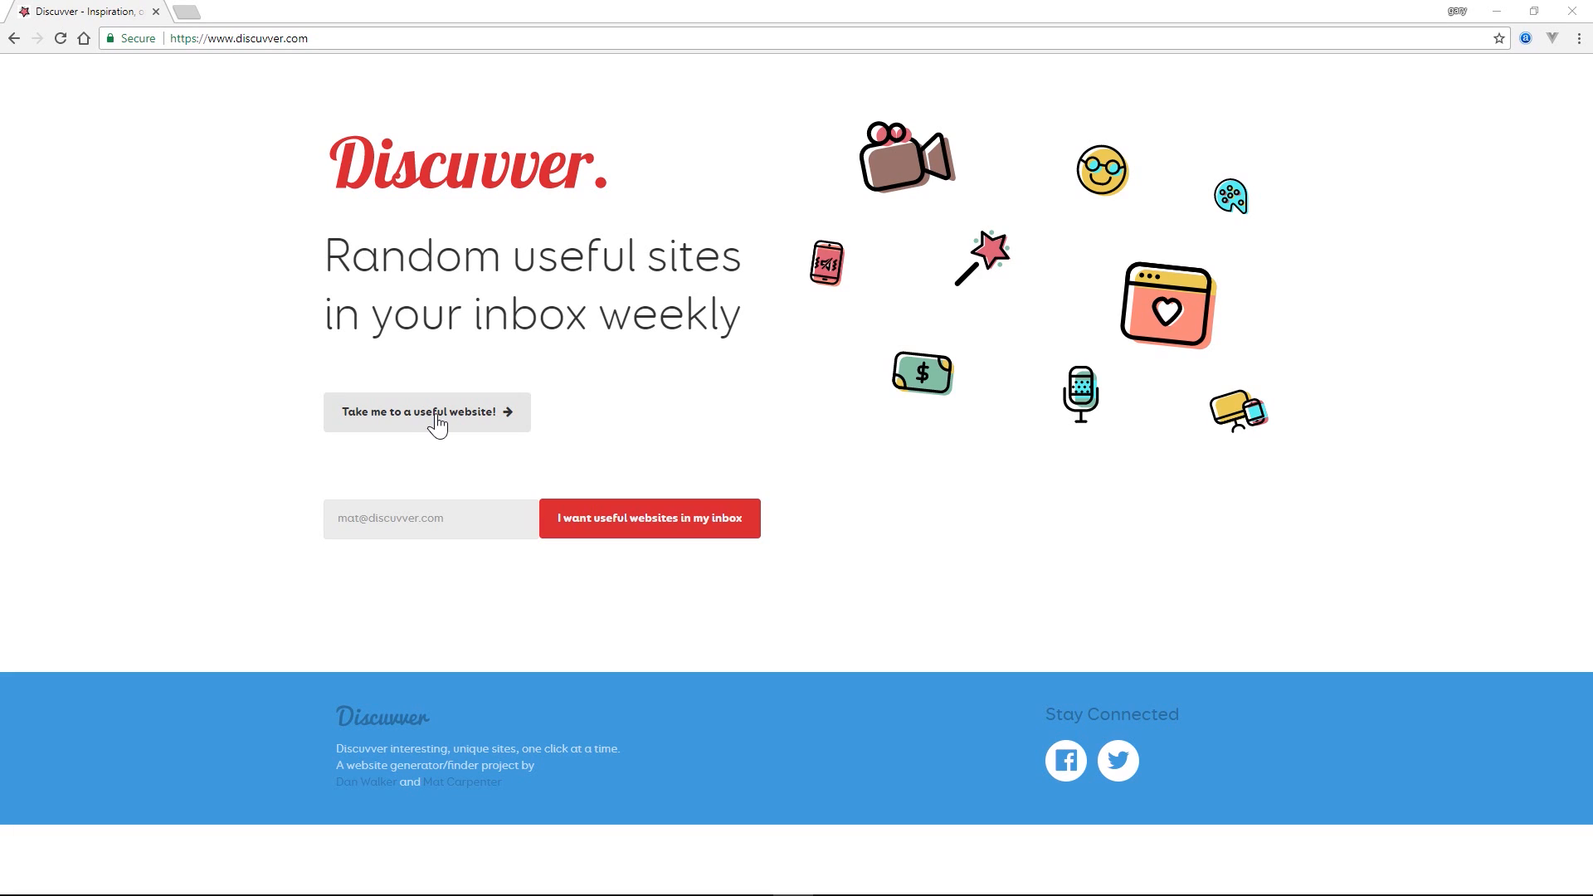
- Open a random useful website from Discuvver, check the L-Mail site's traffic details and read its introductory text
left_click(437, 421)
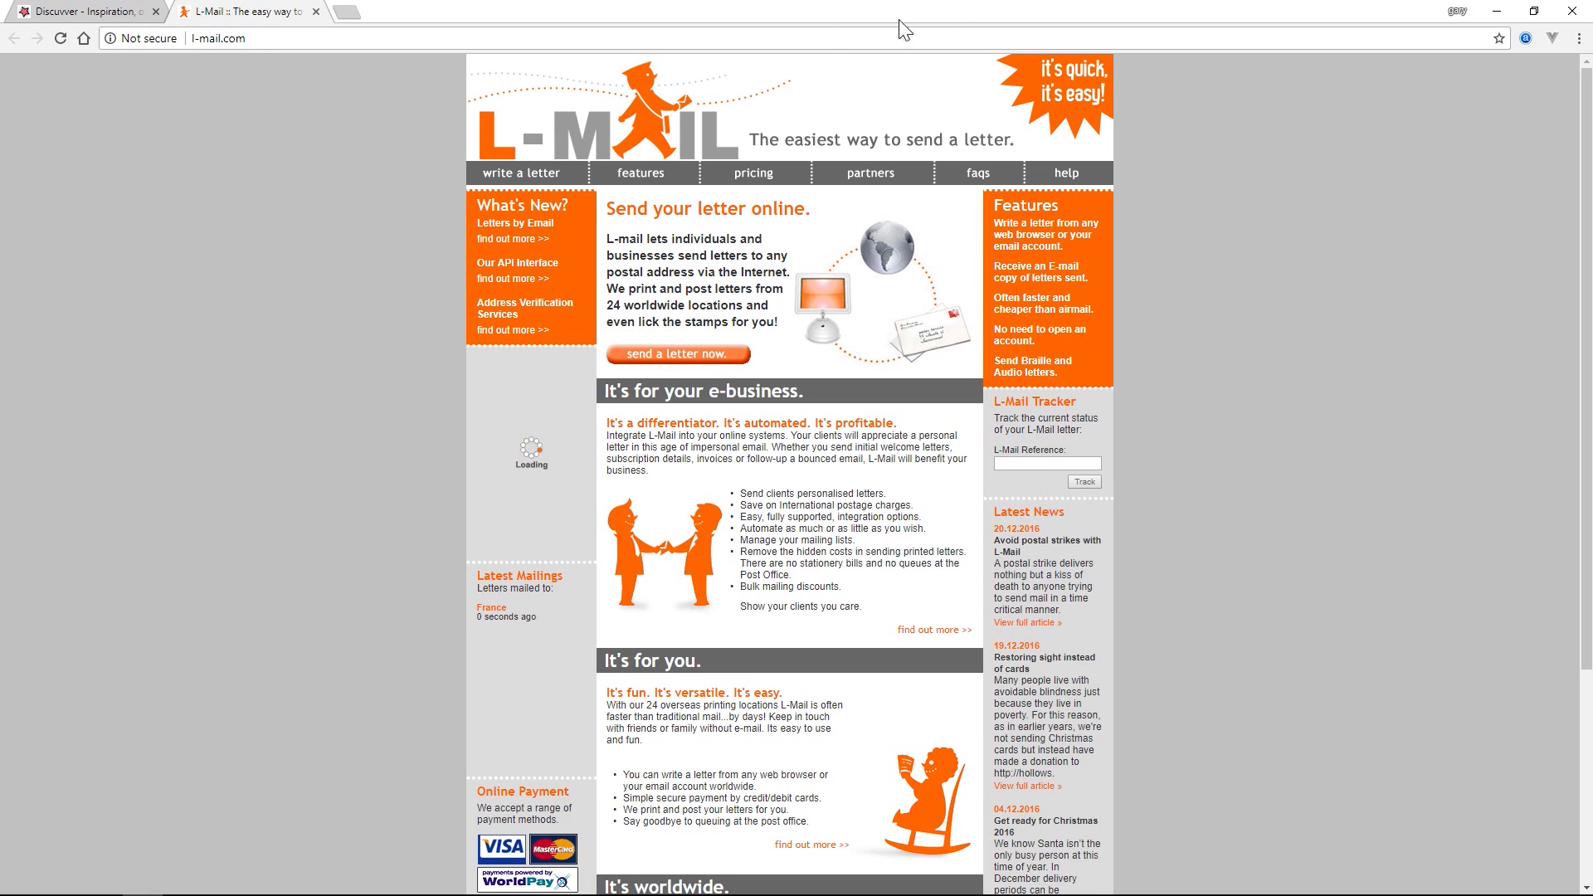
left_click(1525, 38)
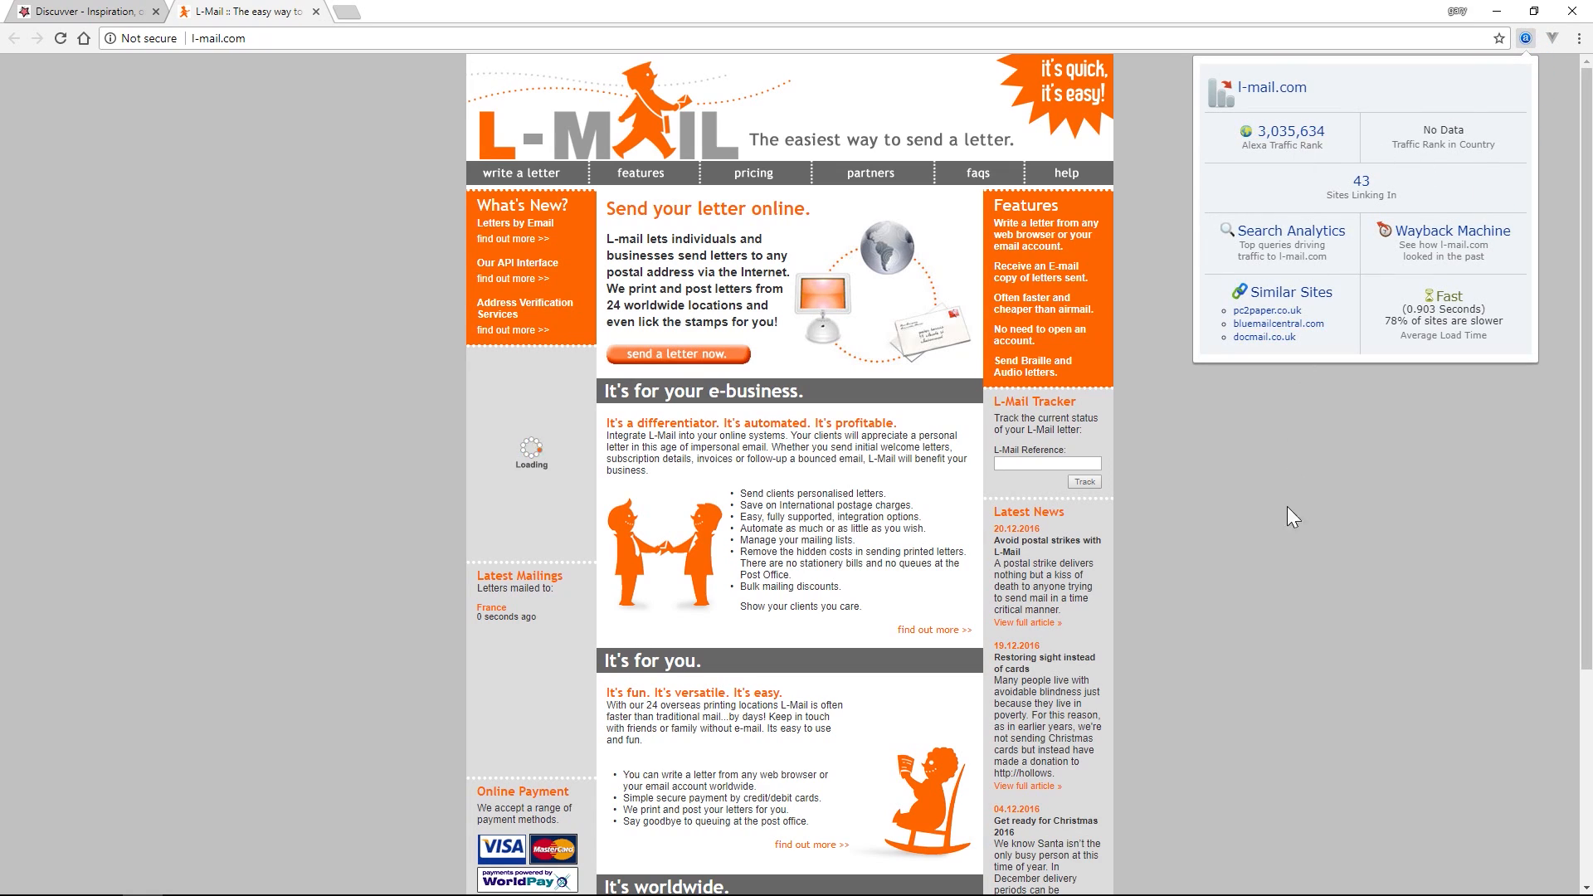
left_click(1287, 537)
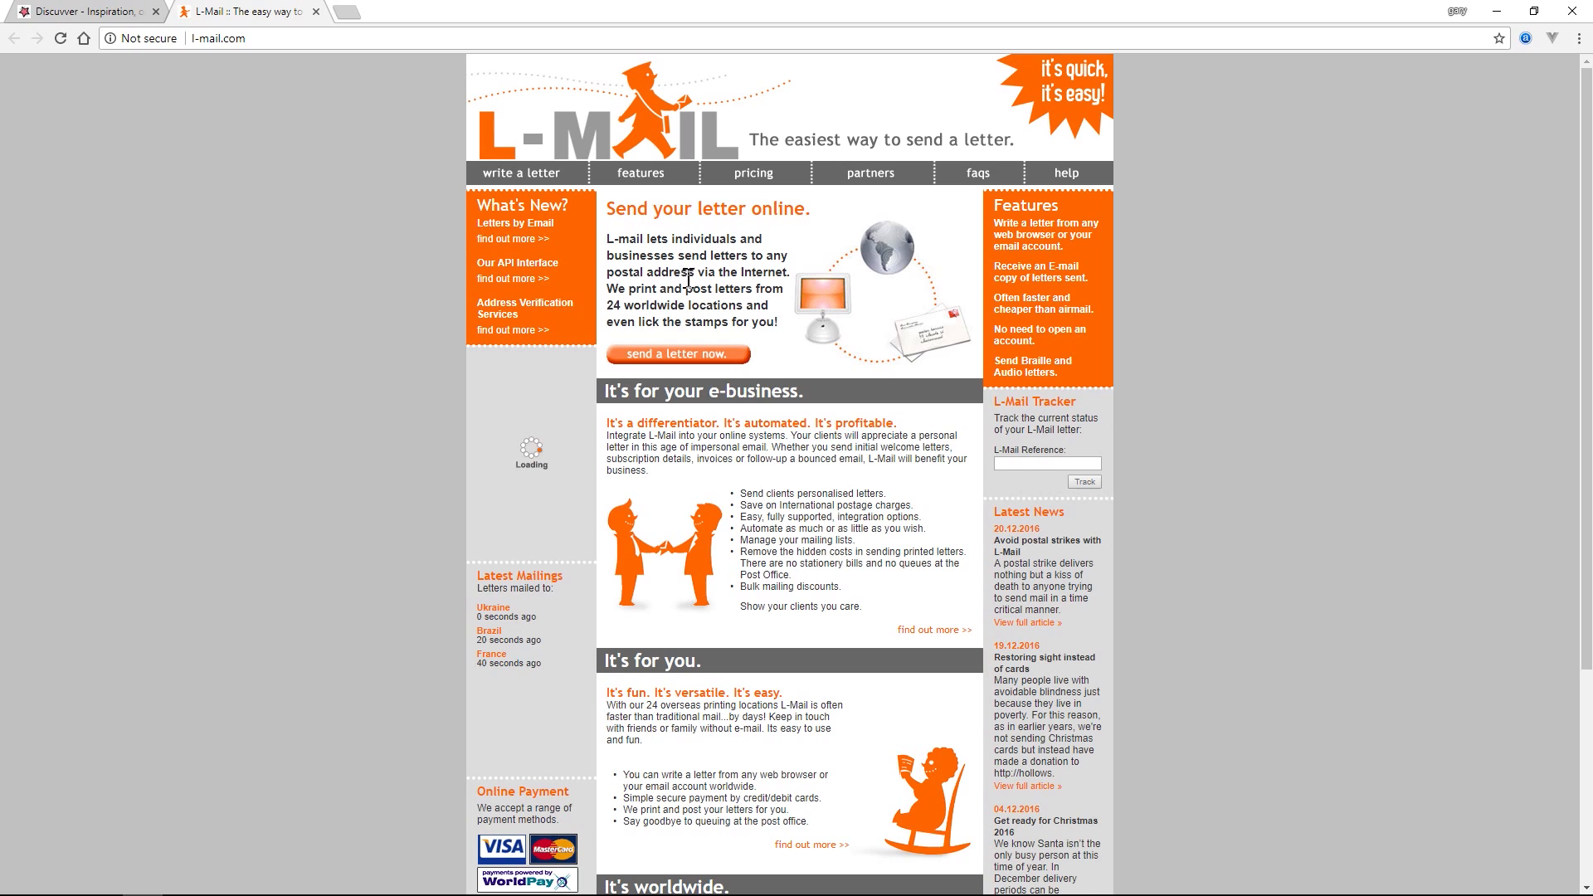
left_click_drag(609, 291, 771, 315)
left_click(783, 336)
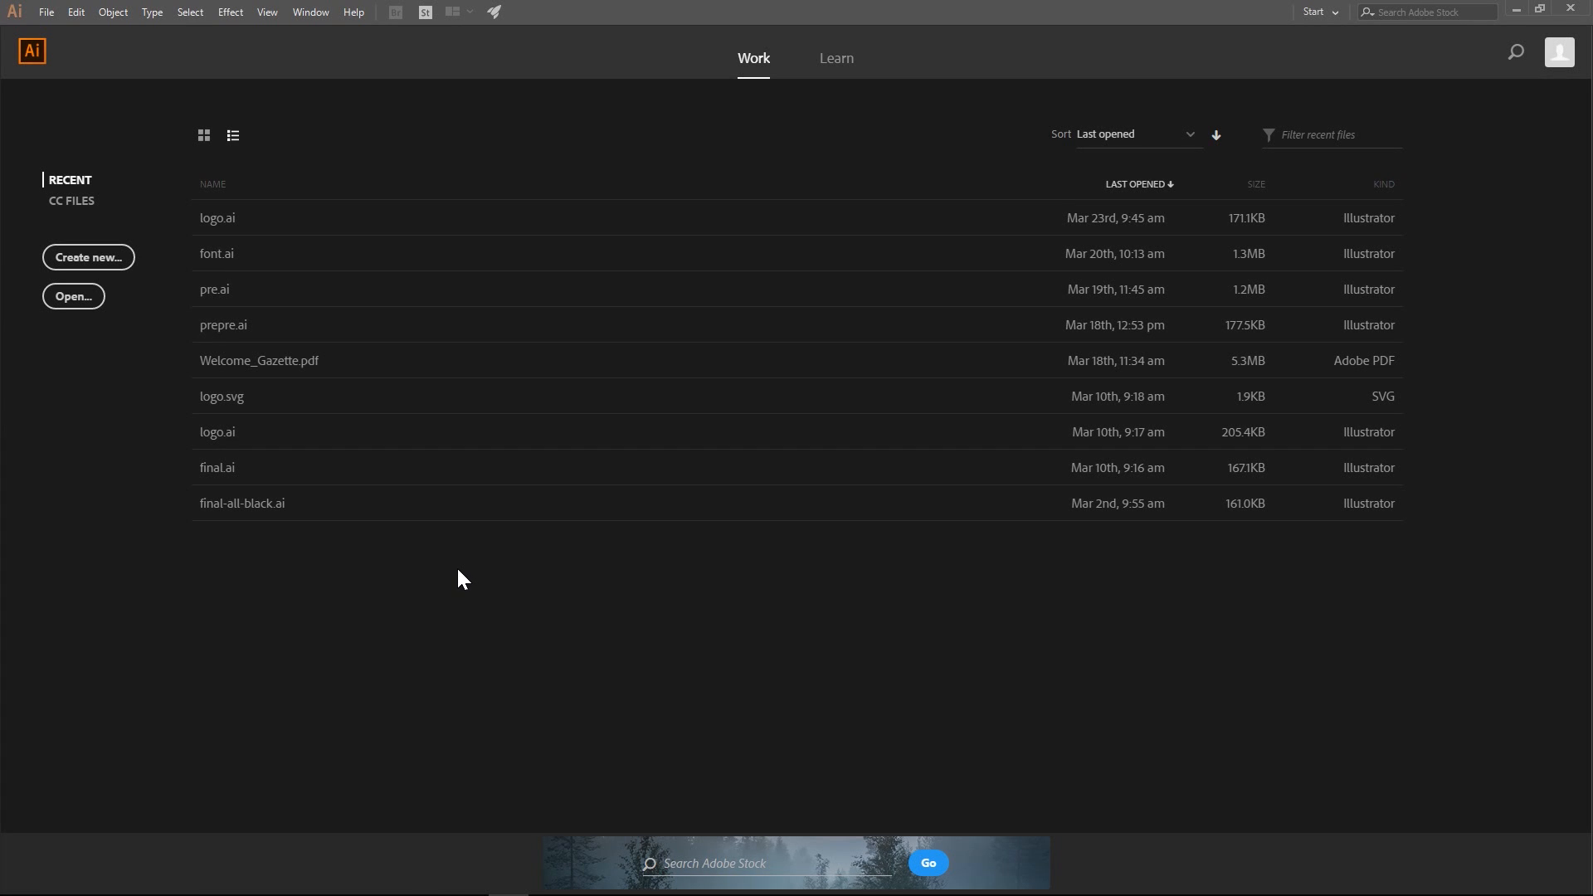
- Switch to Adobe XD and draw a rectangle about 1640 by 839 px in the middle of the Web 1920 artboard
mouse_move(474, 883)
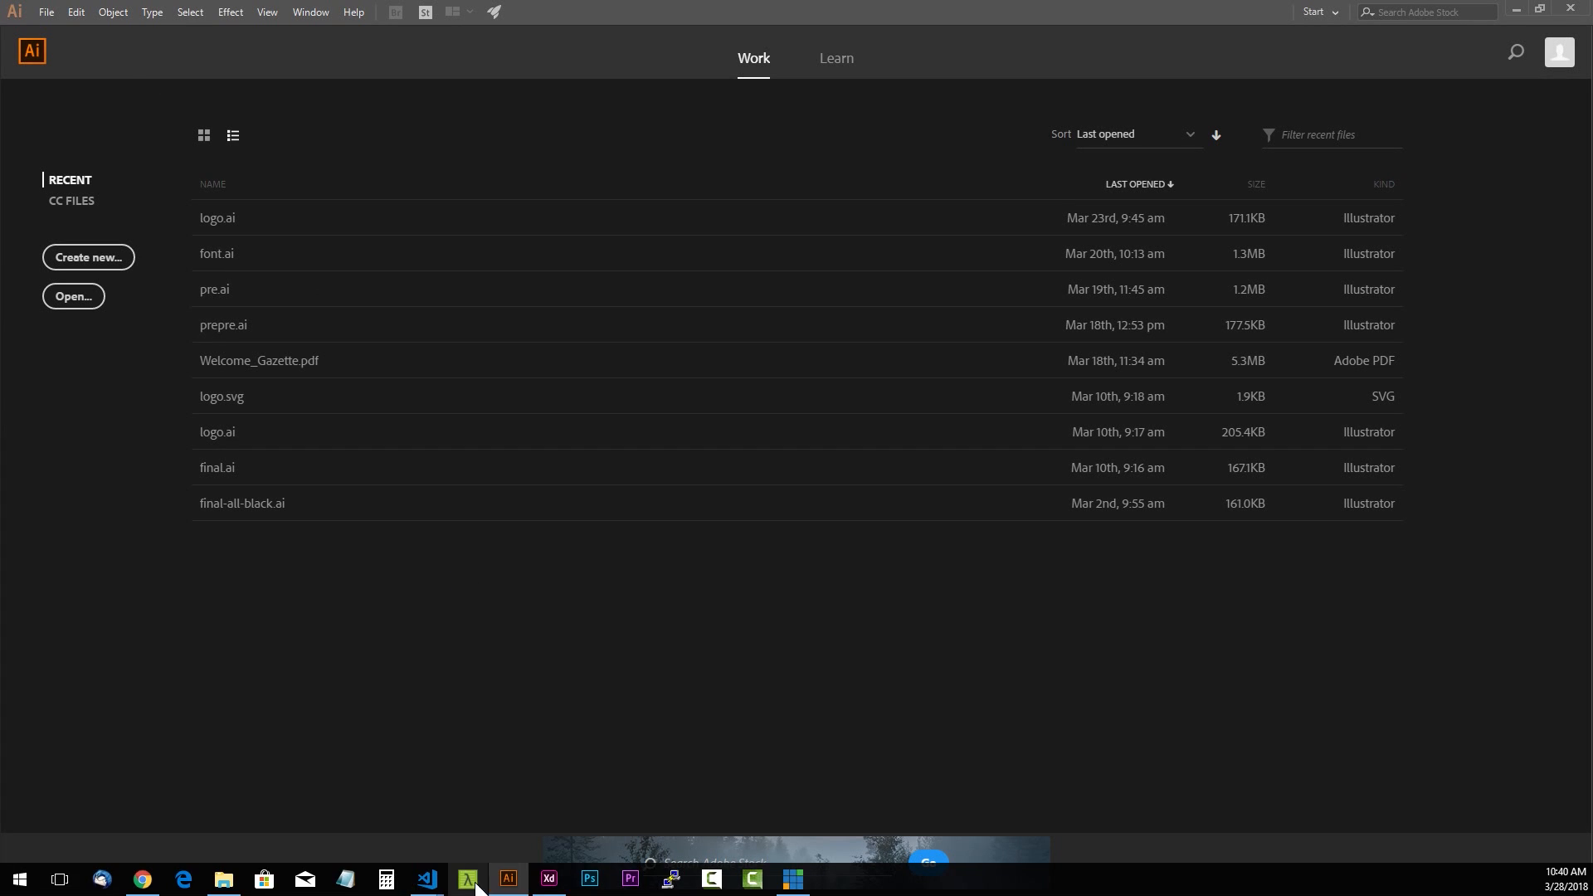
left_click(550, 883)
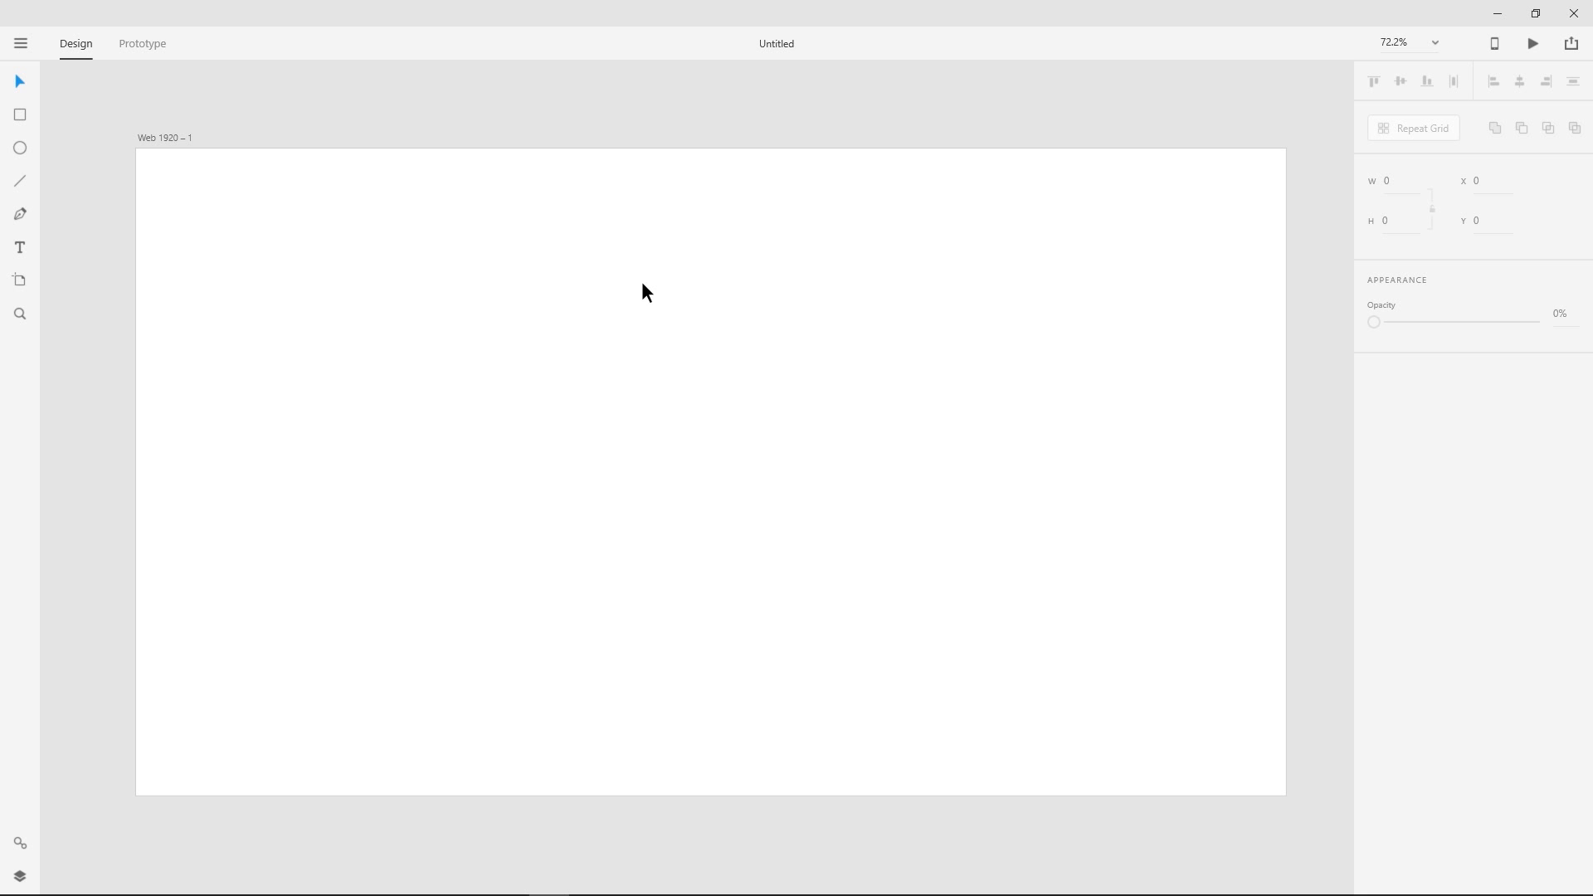
left_click(647, 315)
left_click(546, 109)
left_click(423, 348)
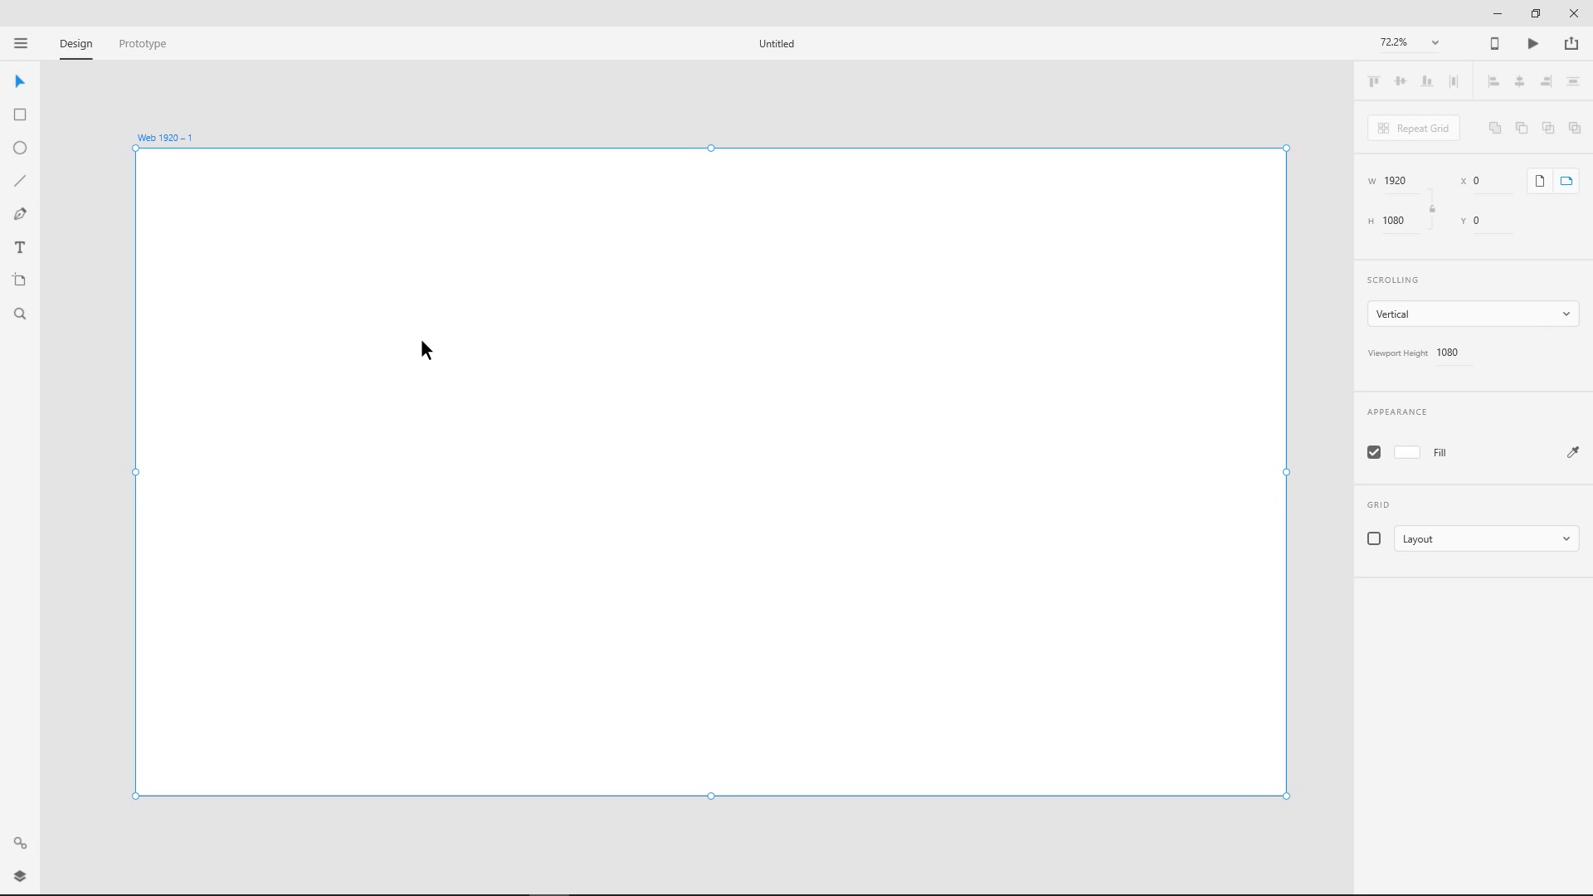
left_click(62, 108)
left_click(152, 231)
left_click(90, 111)
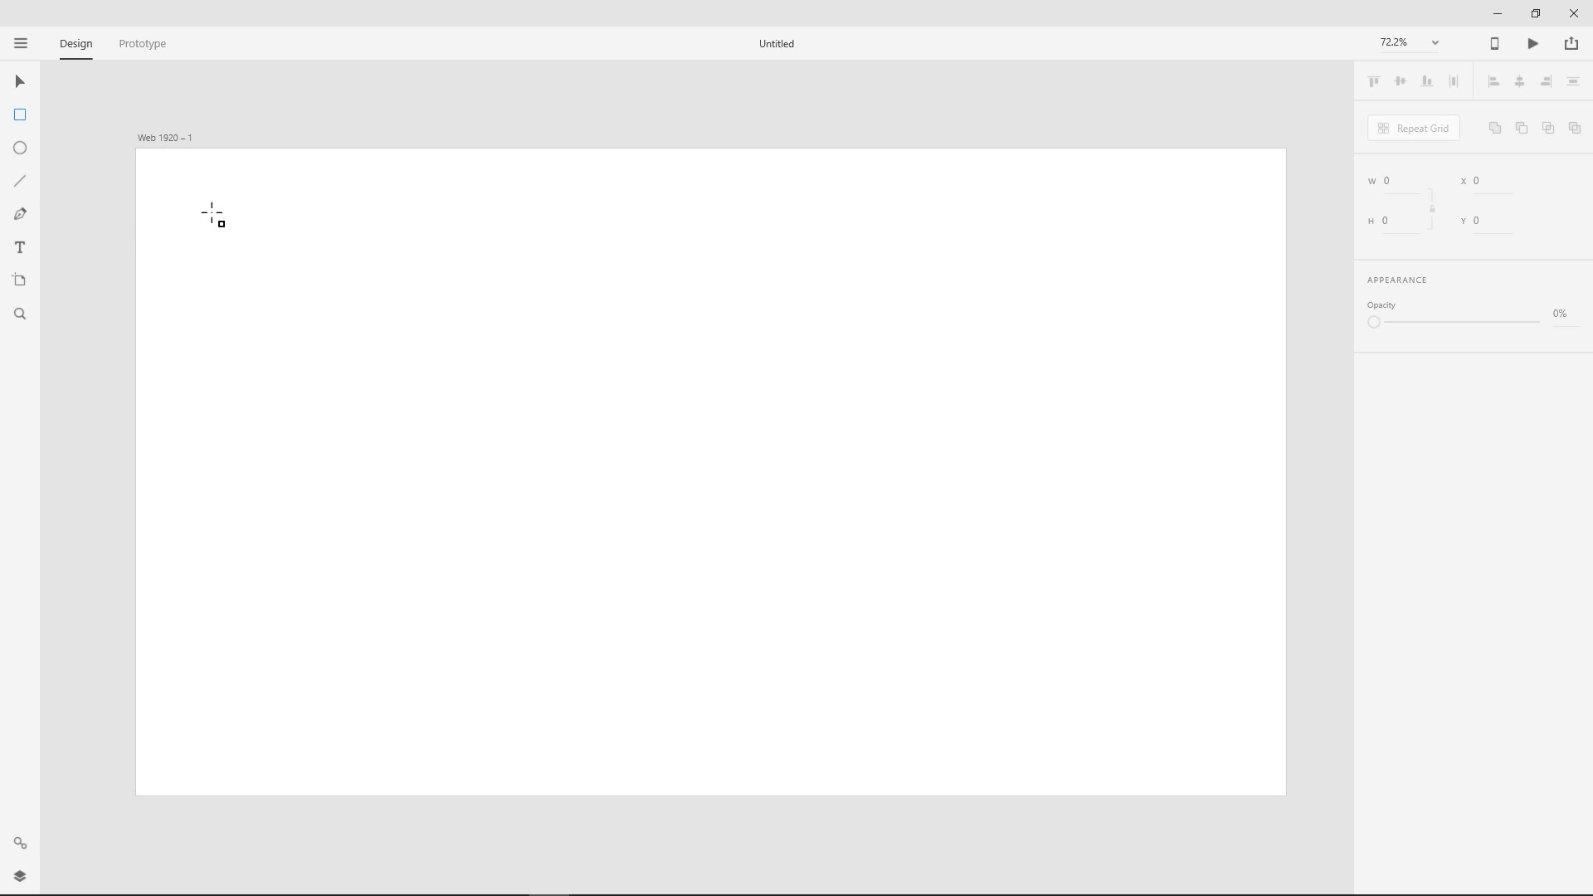
mouse_move(212, 213)
left_mouse_down()
mouse_move(1056, 338)
mouse_move(1294, 487)
mouse_move(1194, 715)
left_mouse_up()
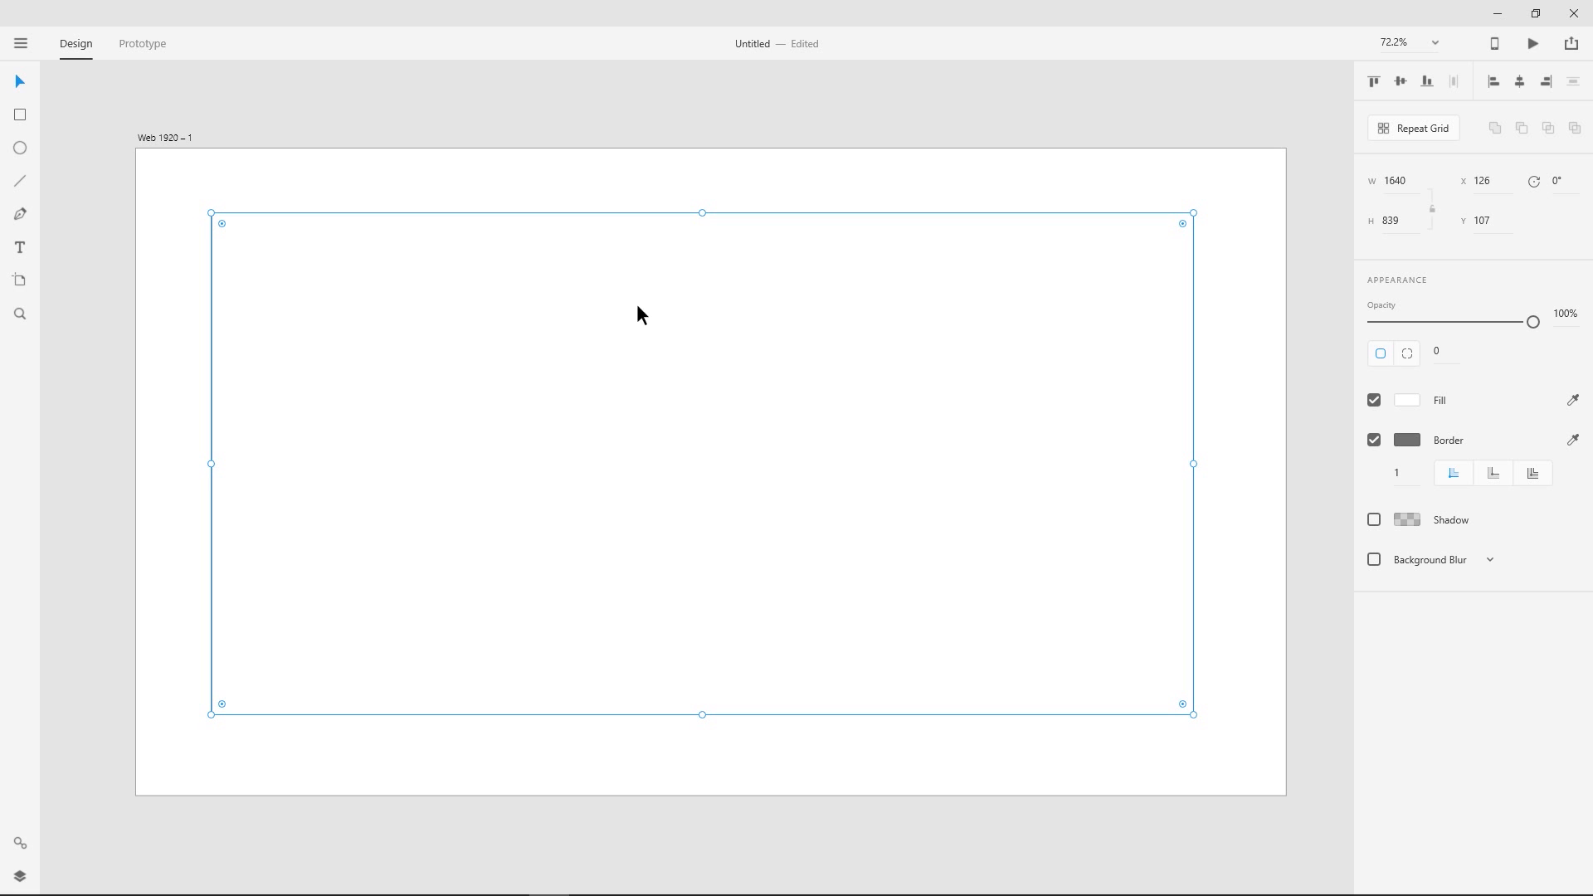
- Fill the Web 1920 artboard with light grey #EBEBEB
left_click(445, 163)
left_click(153, 140)
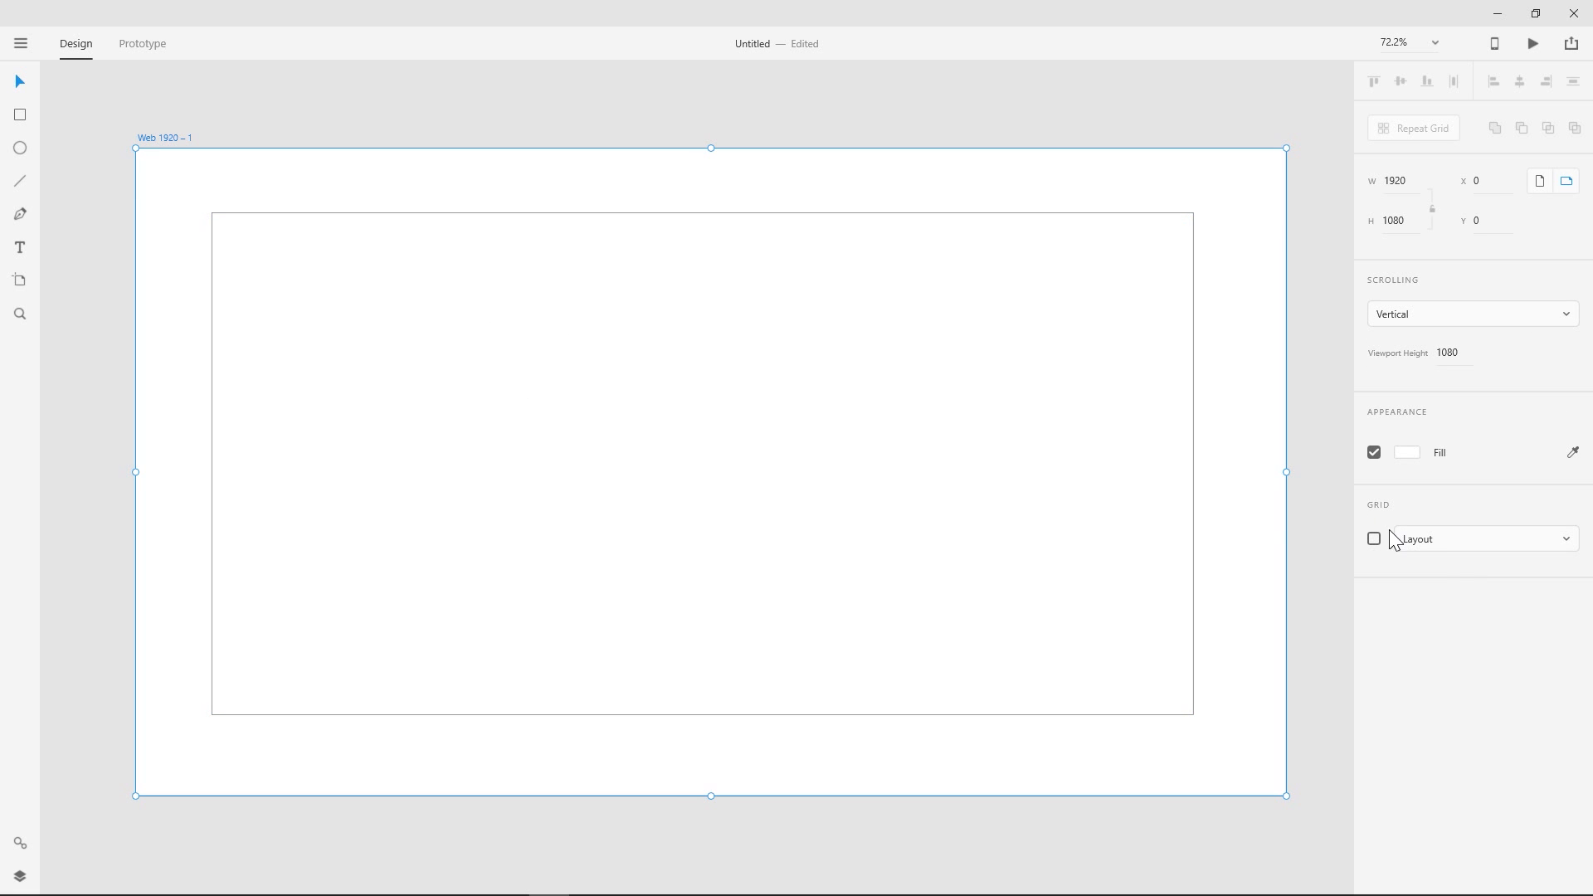
left_click(1407, 456)
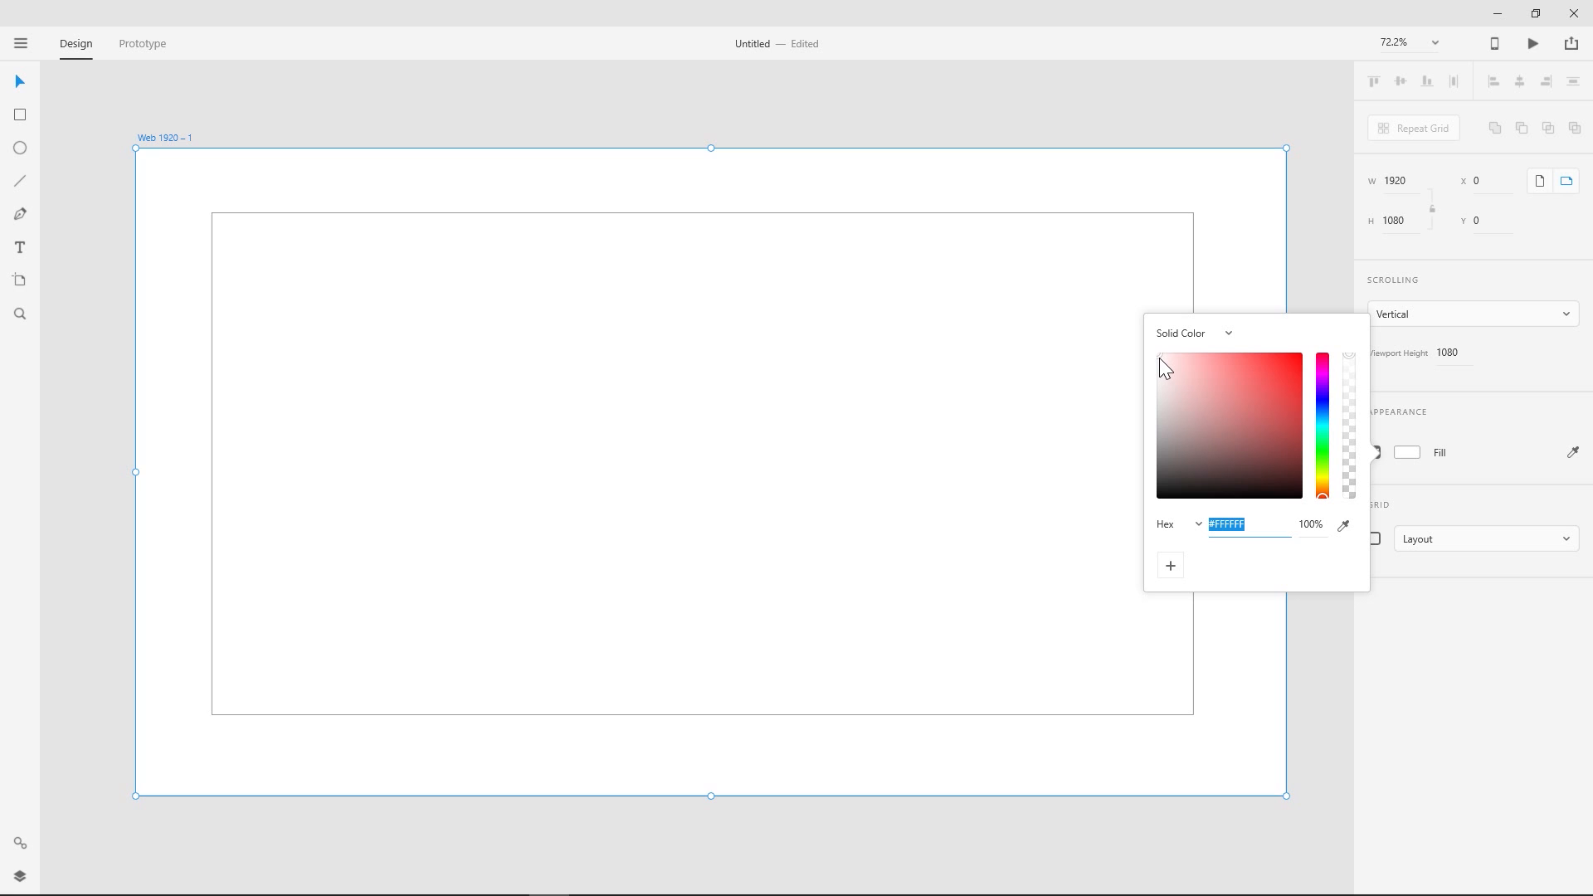
left_click_drag(1160, 359, 1148, 374)
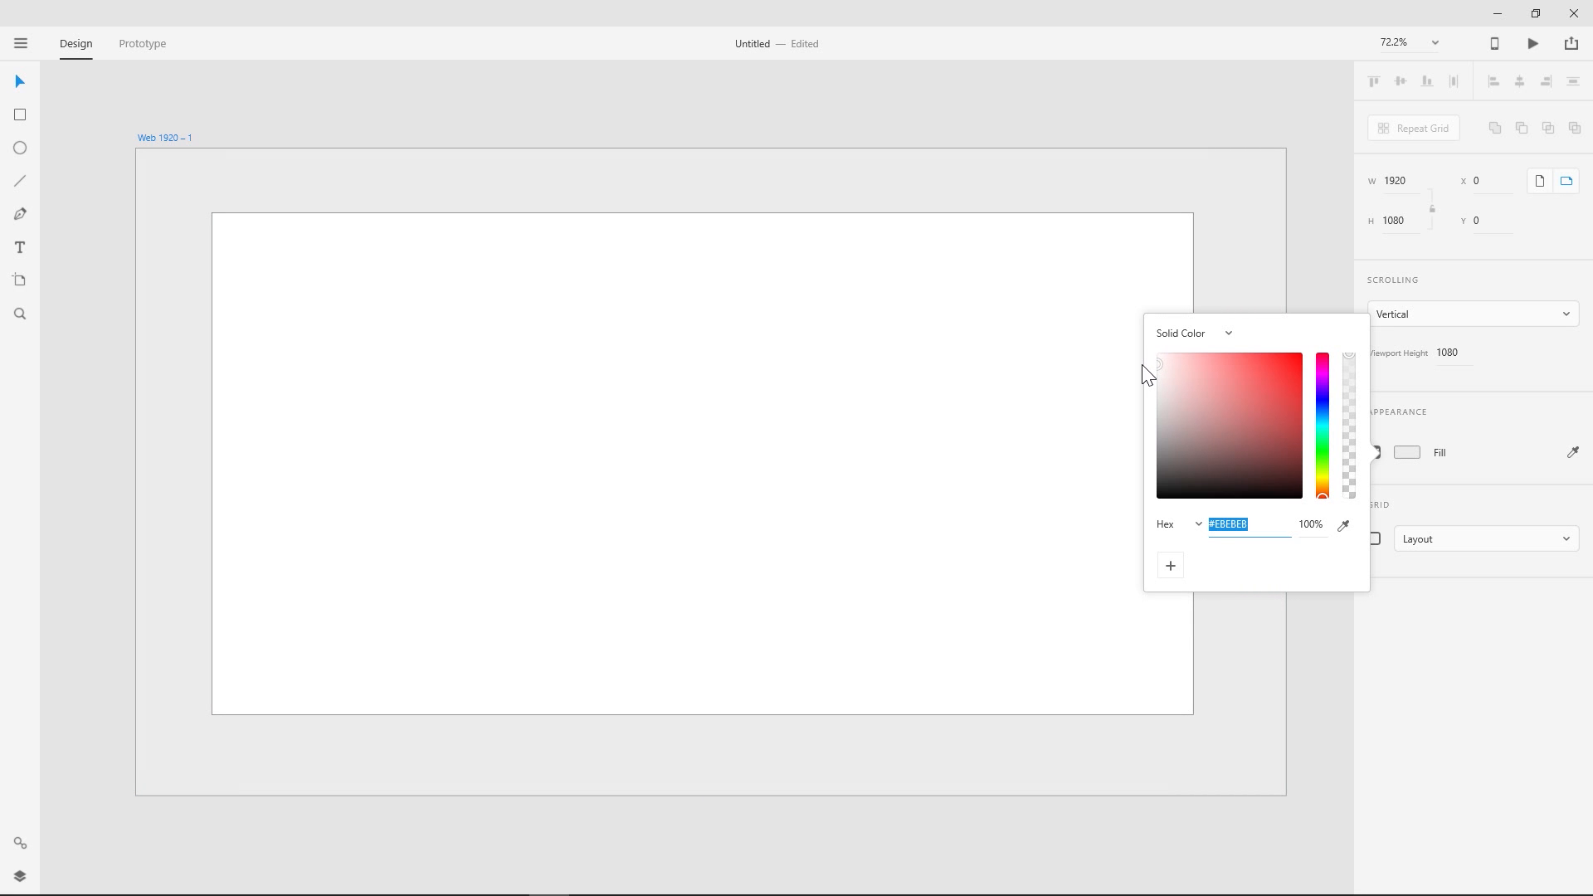
left_click(751, 160)
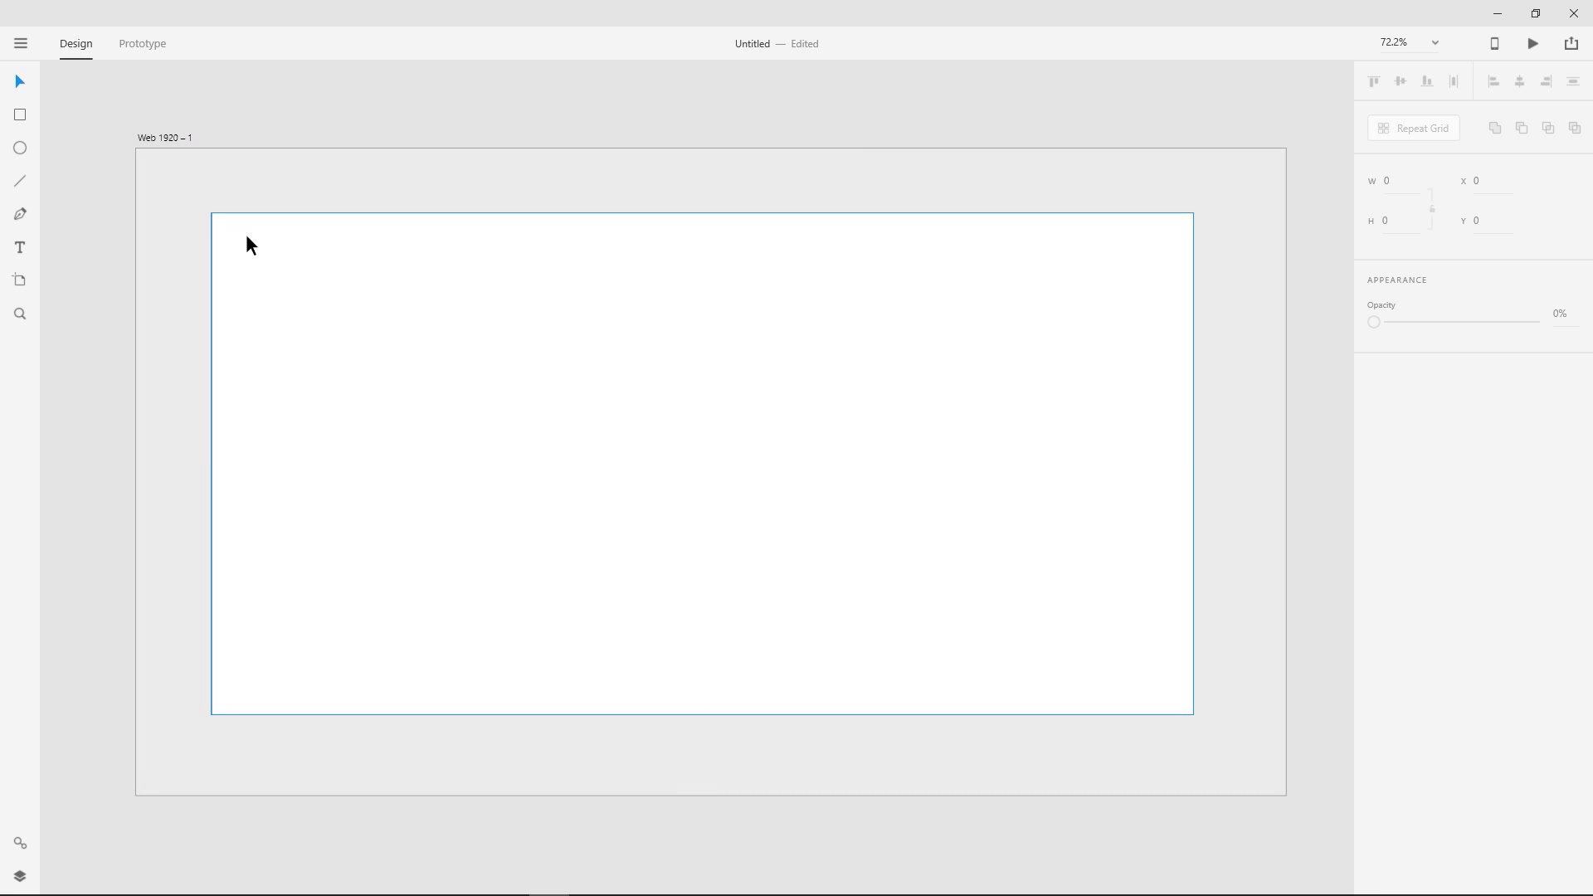
- Remove the white rectangle's border and move the rectangle down to about Y 121
left_click(250, 244)
left_click(1375, 441)
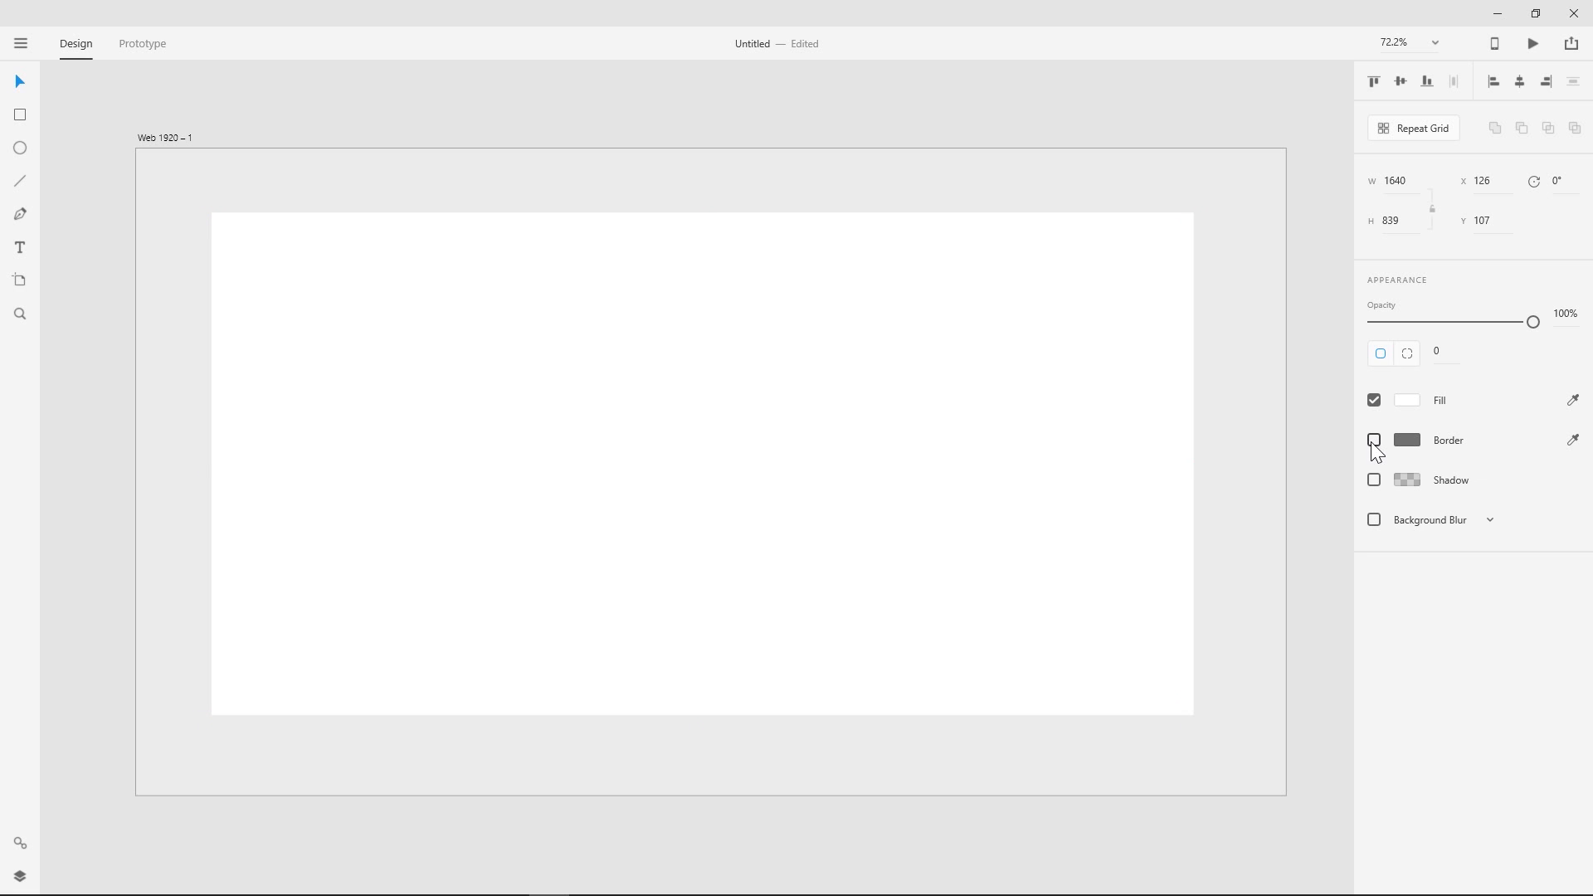
left_click(594, 117)
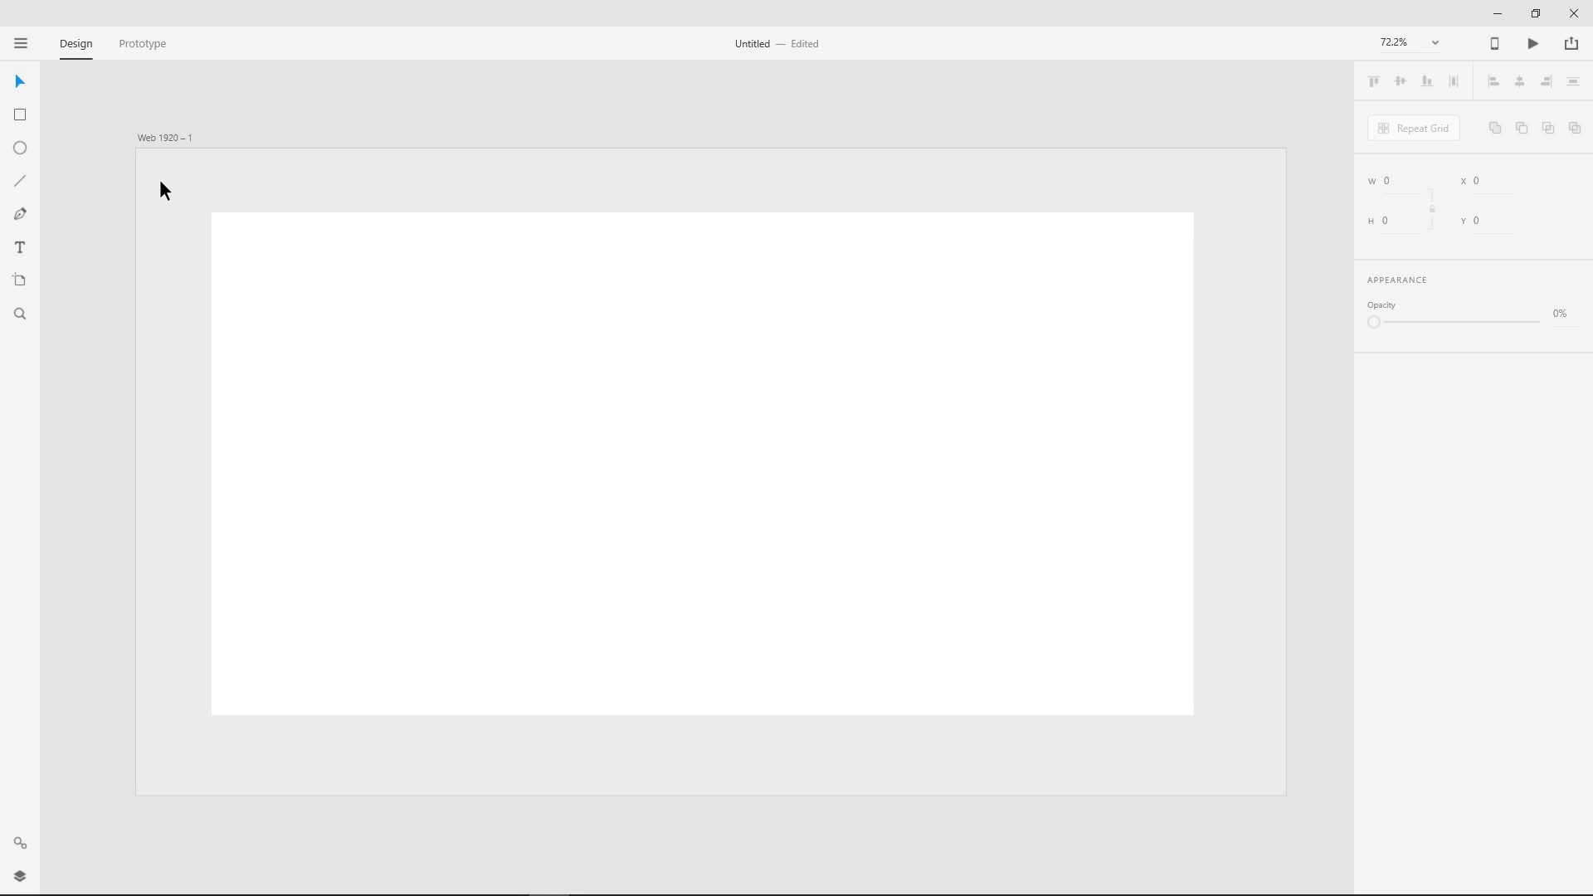
left_click(569, 344)
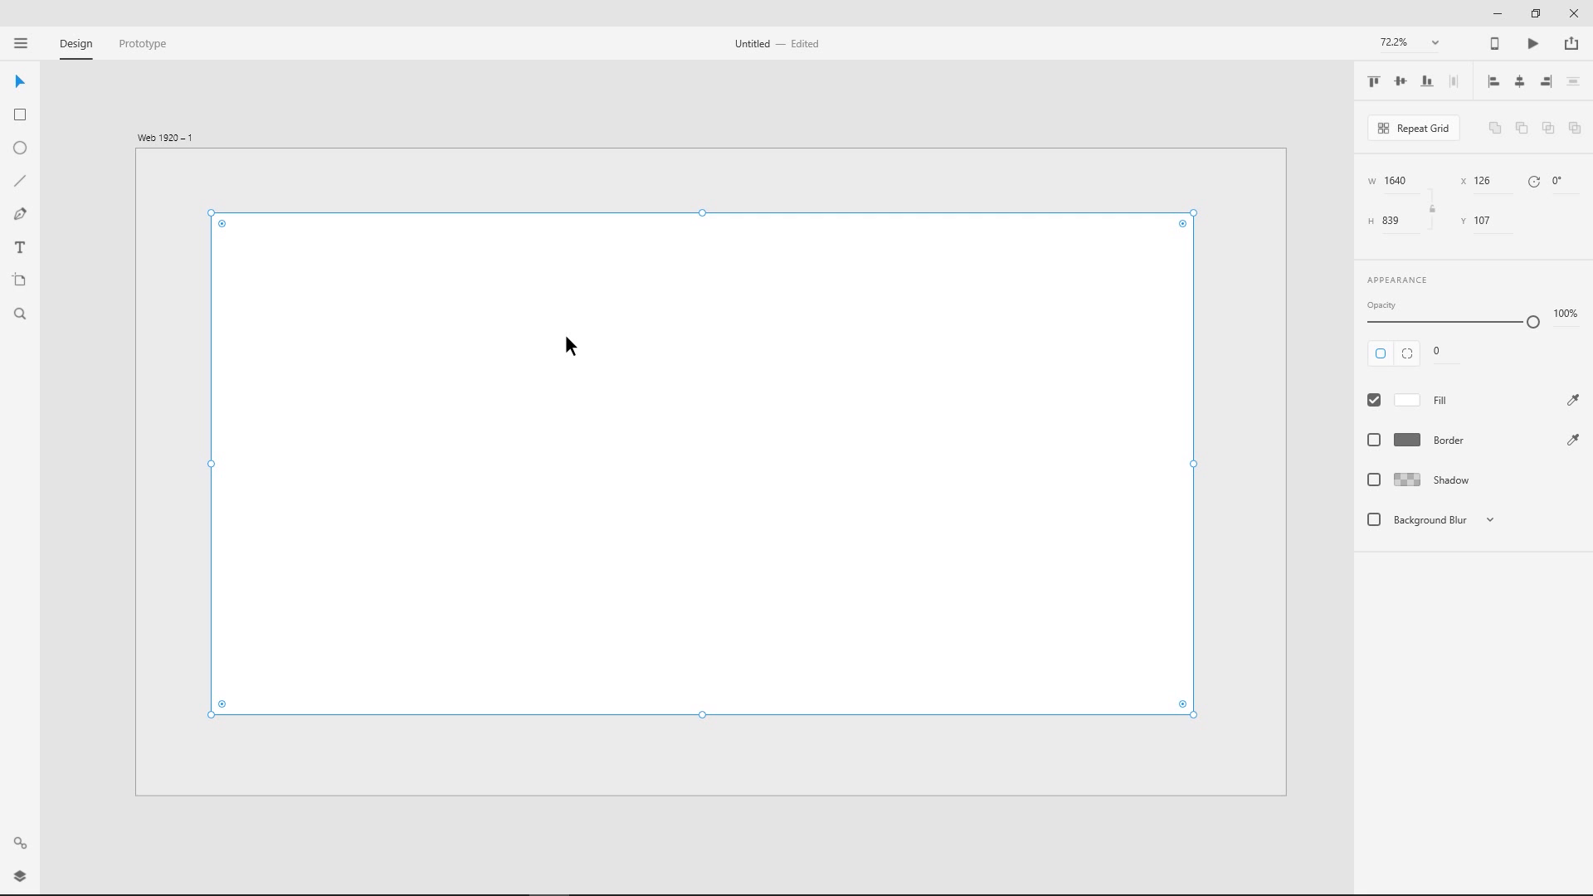
left_click_drag(569, 344, 565, 356)
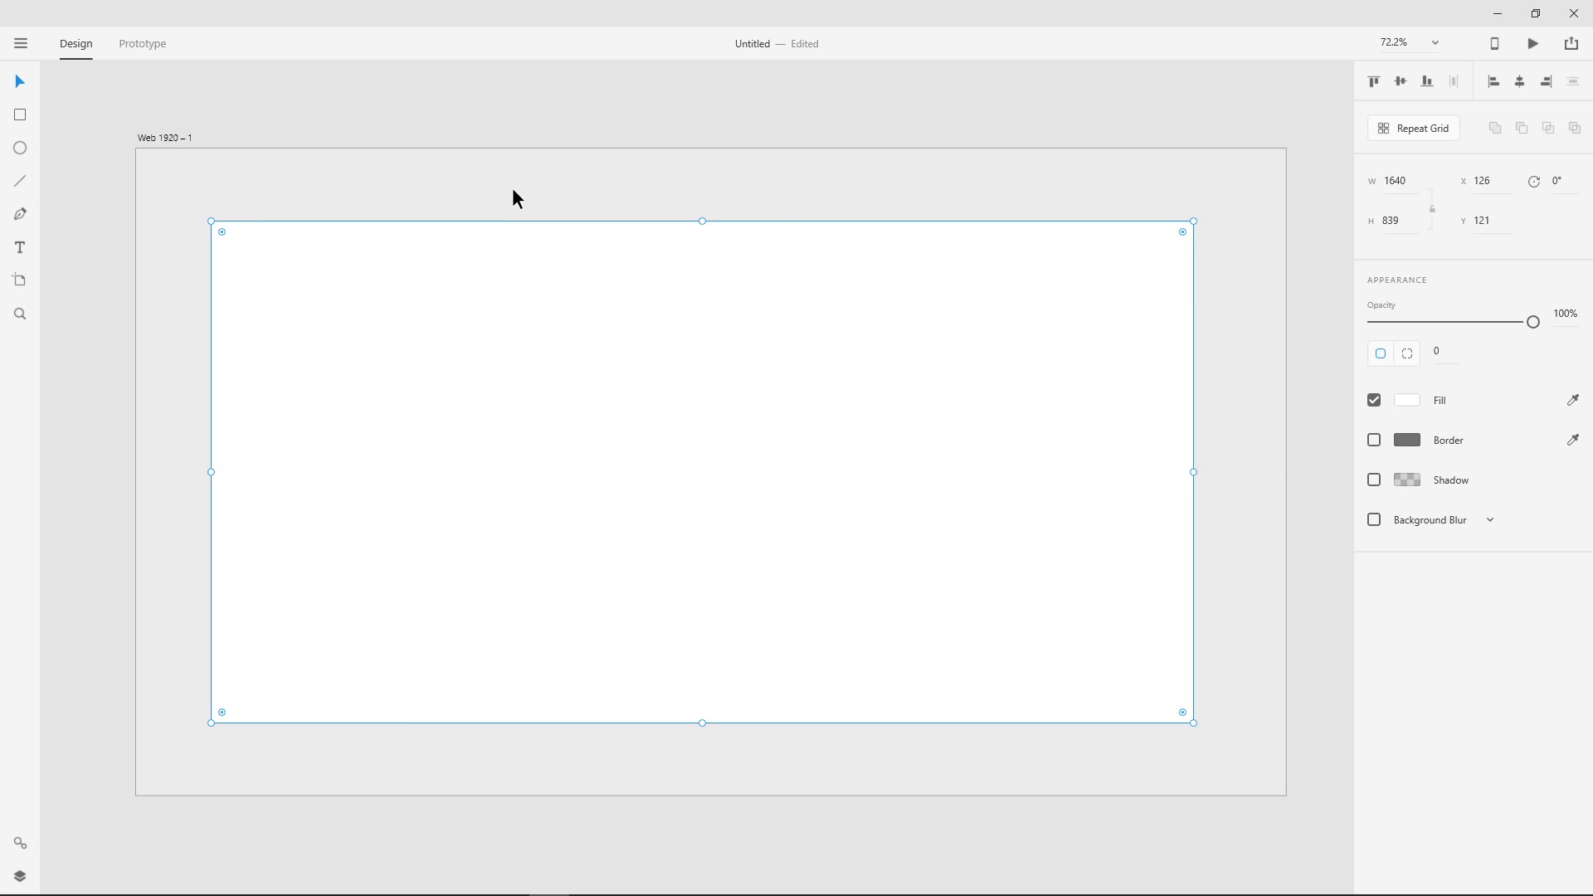
left_click(393, 181)
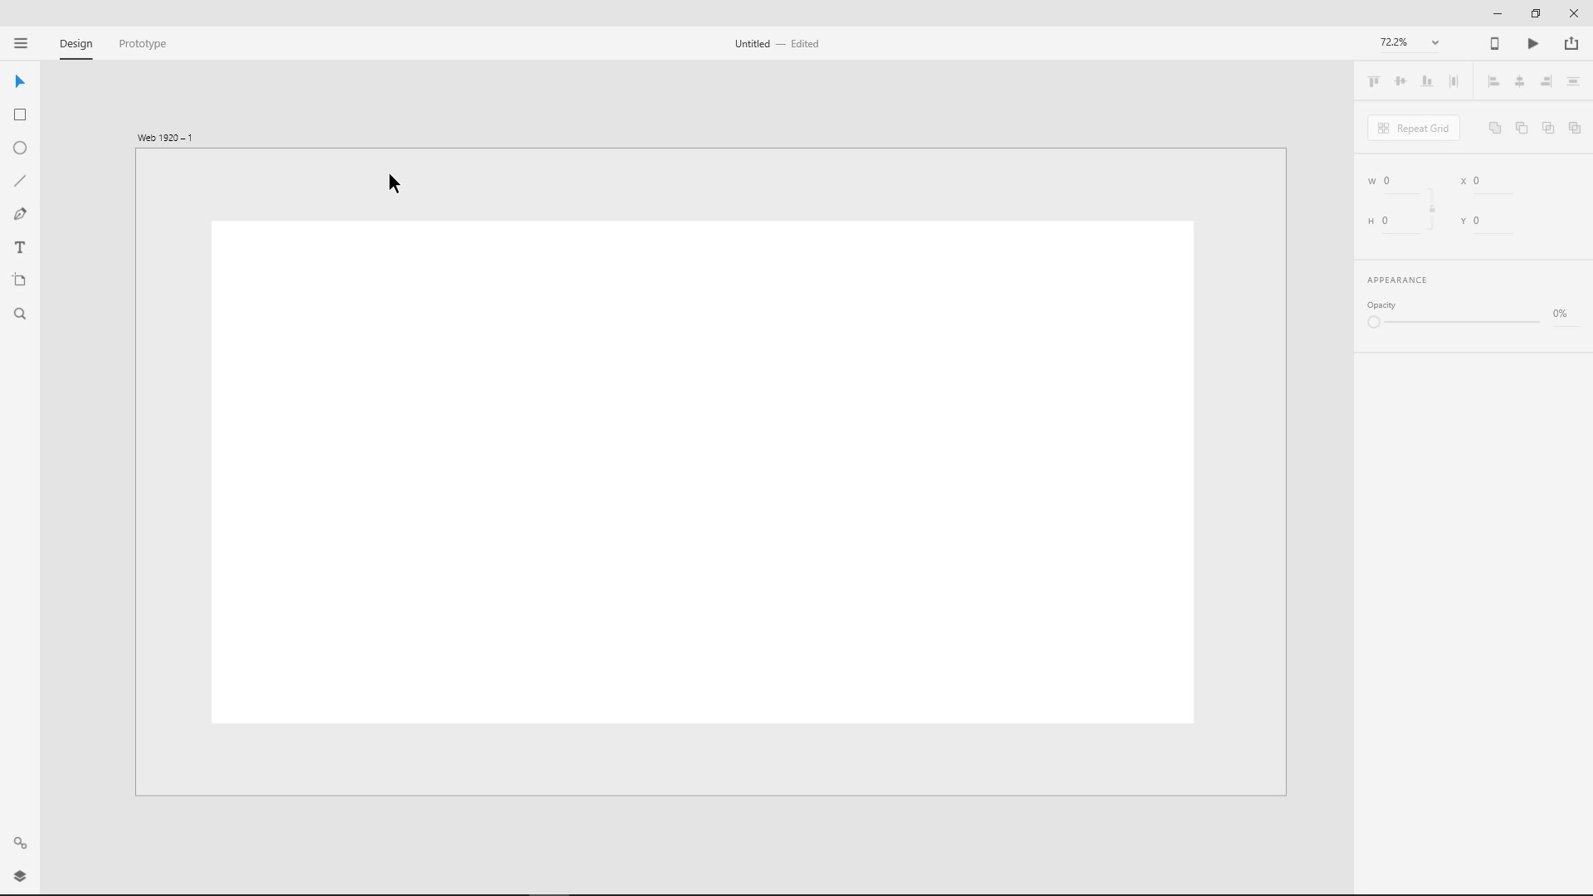
- Add the logo text "L-MAIL" in the upper-left corner of the white rectangle
left_click(21, 245)
left_click(240, 254)
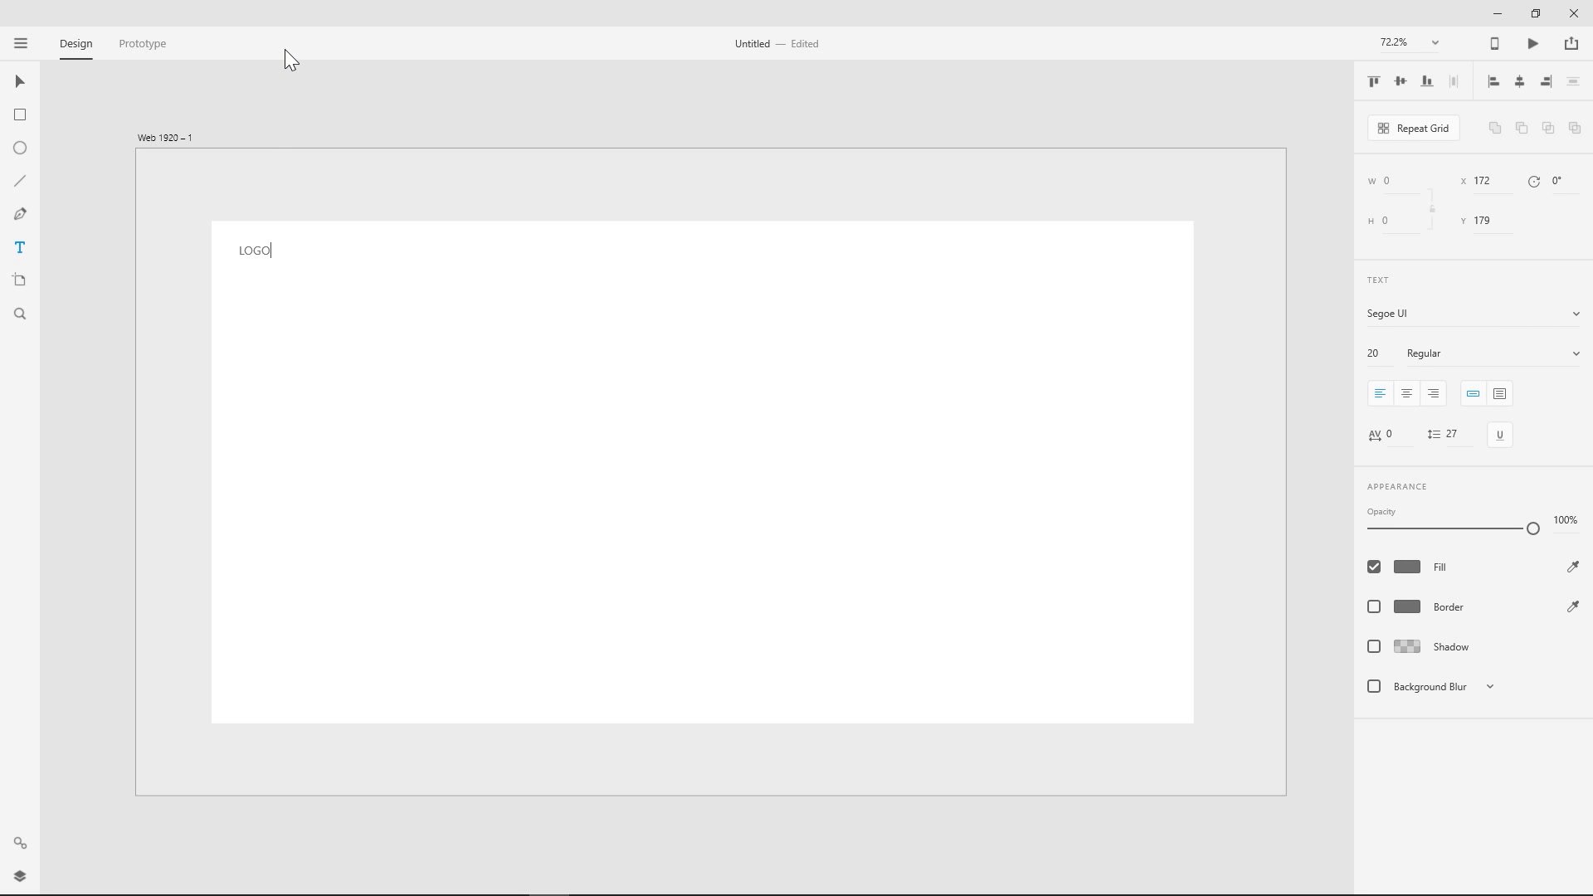
type("LOGO")
double_click(255, 251)
type("L-MAIL")
left_click(20, 81)
- Set the L-MAIL text to Montserrat Bold at size 24
left_click(1428, 319)
type("Mont")
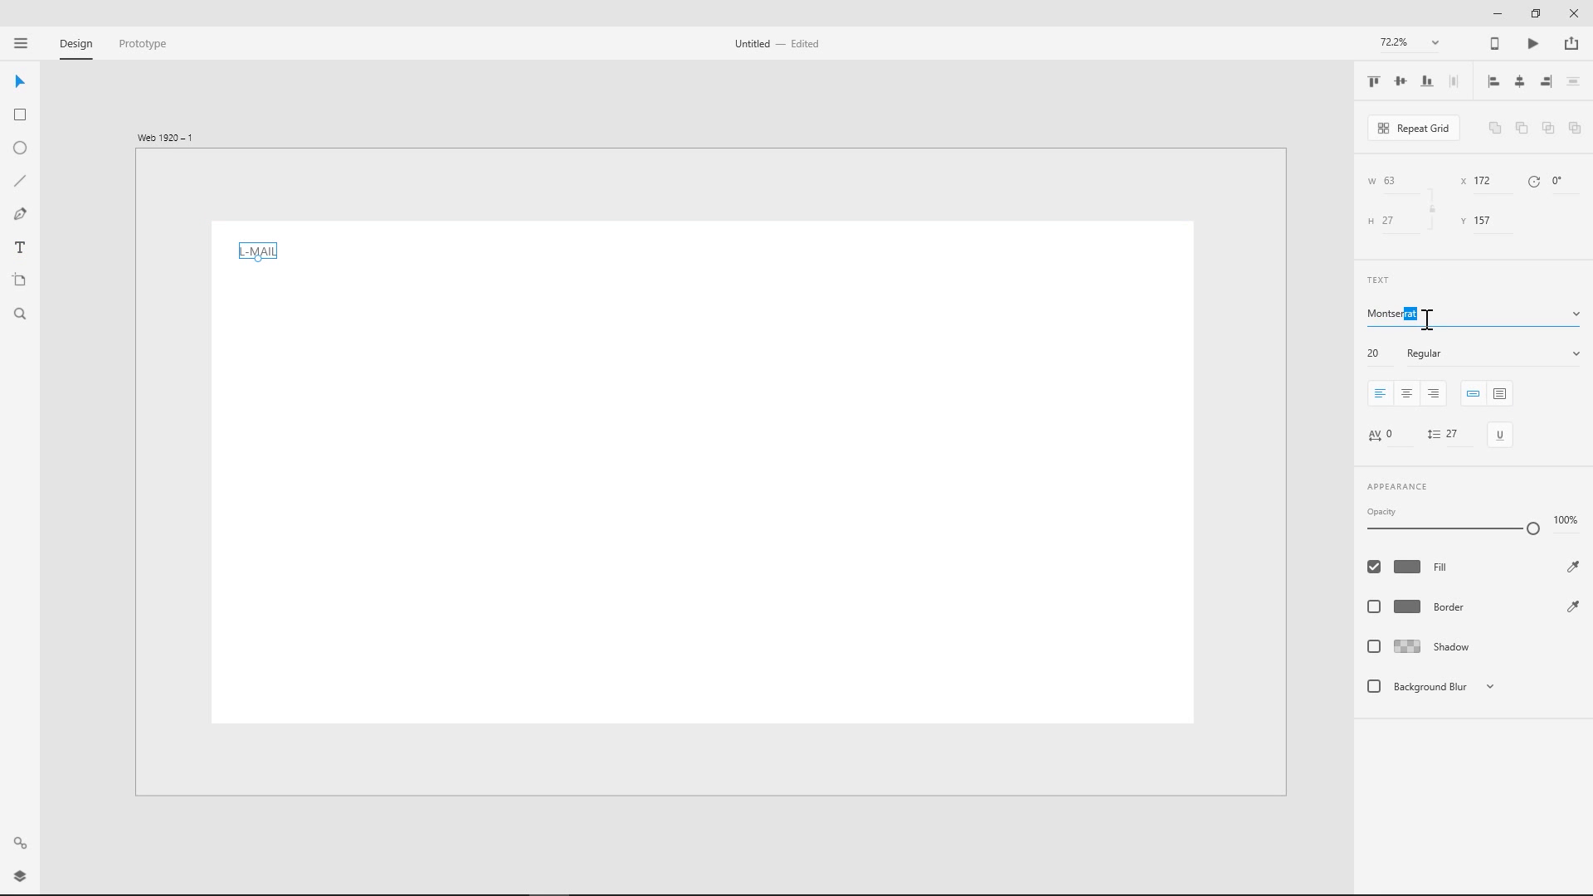
type("ser")
key("Return")
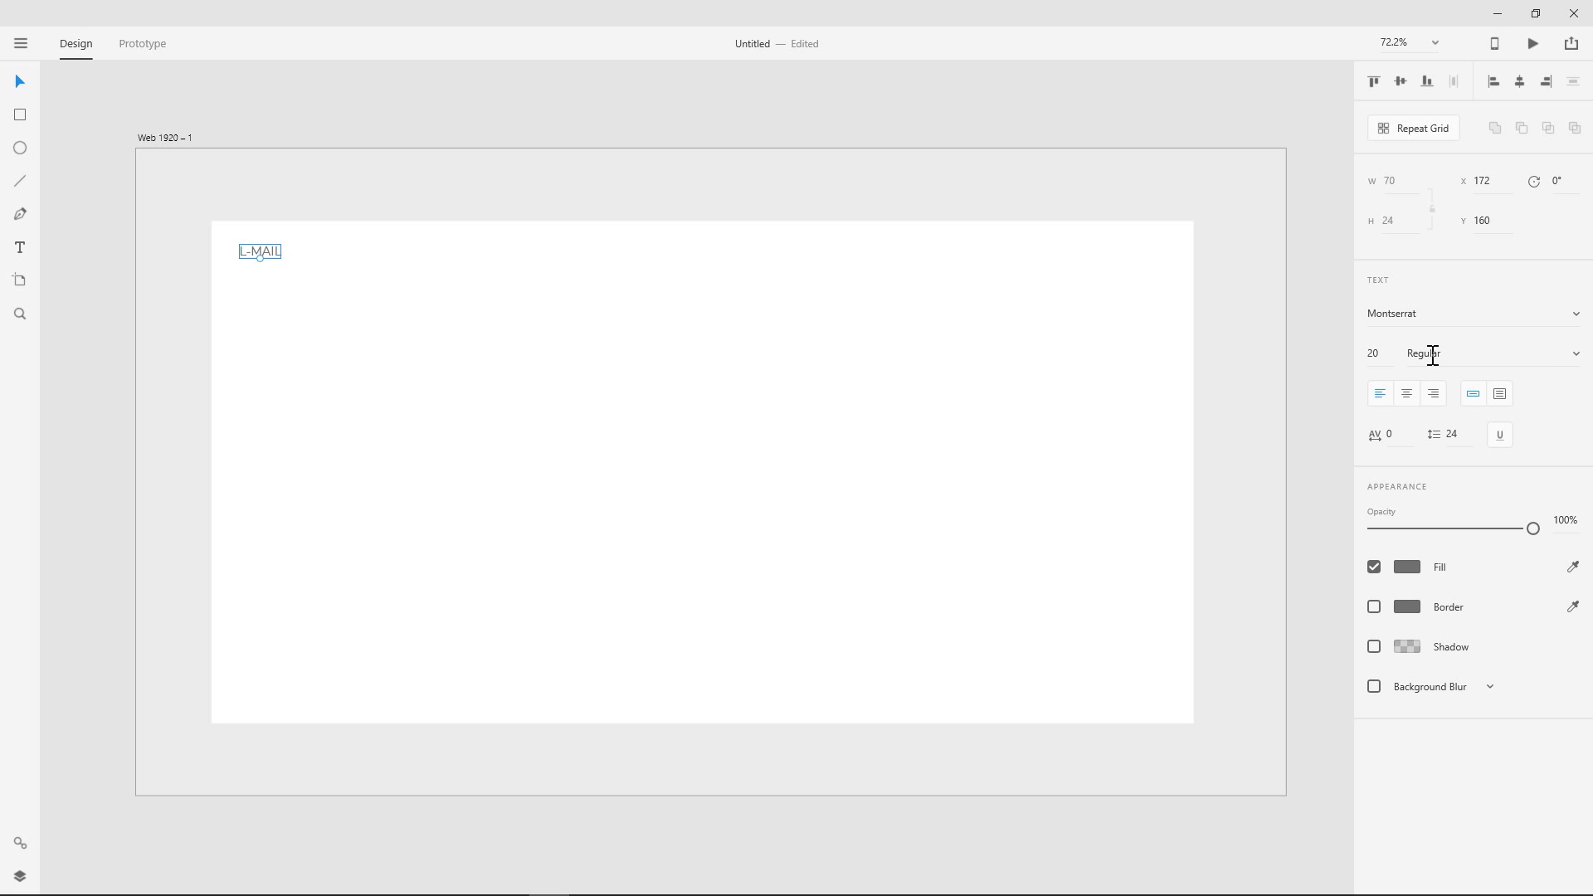
left_click(1575, 355)
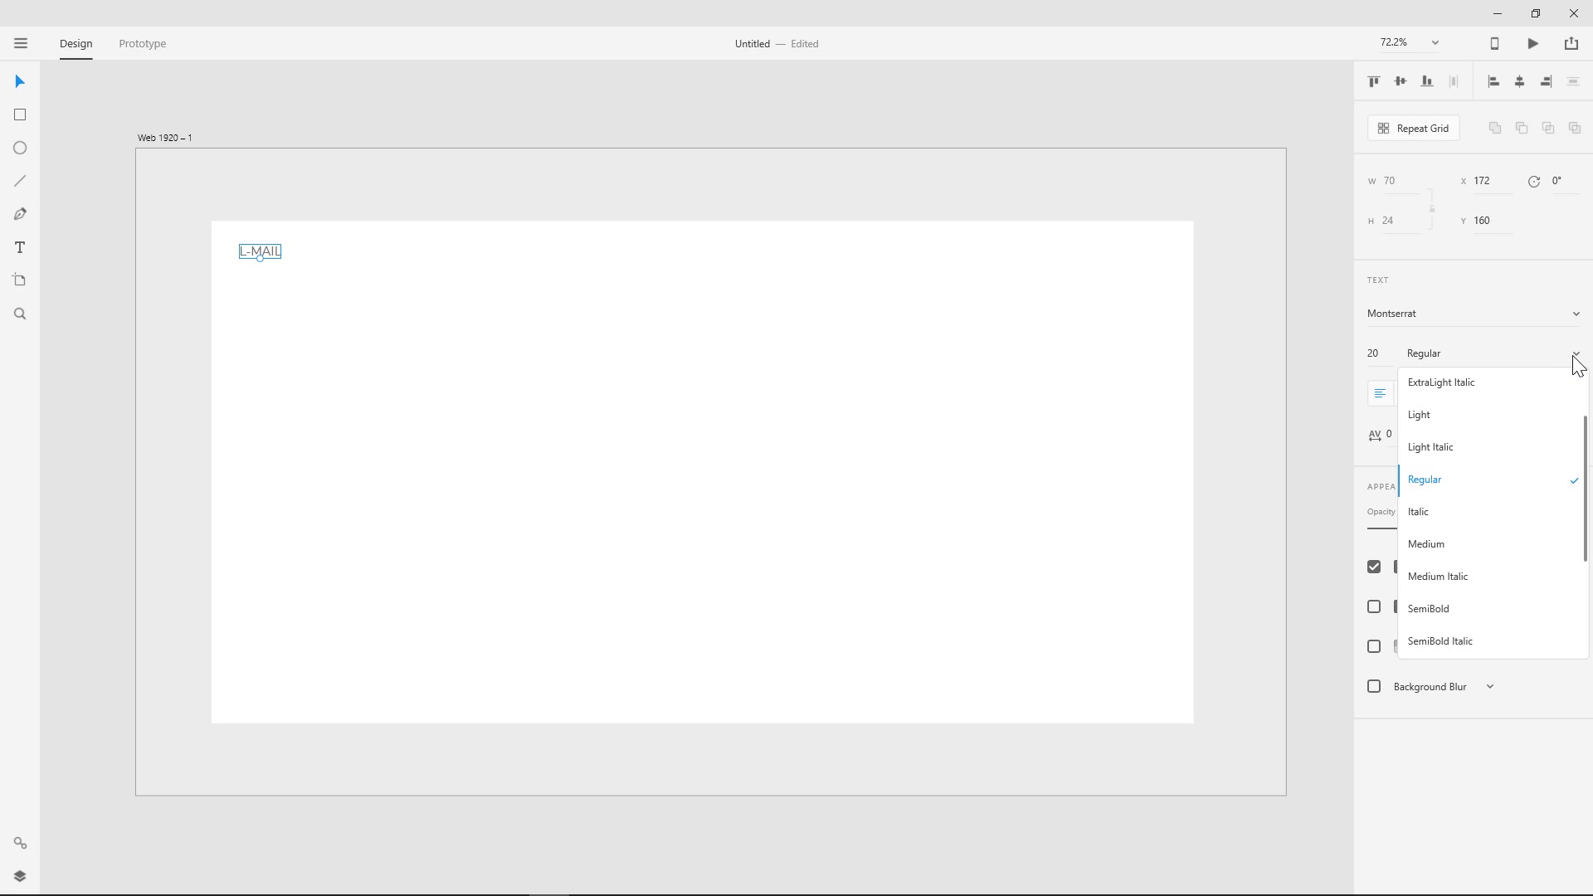
scroll(1502, 606, "down", 1)
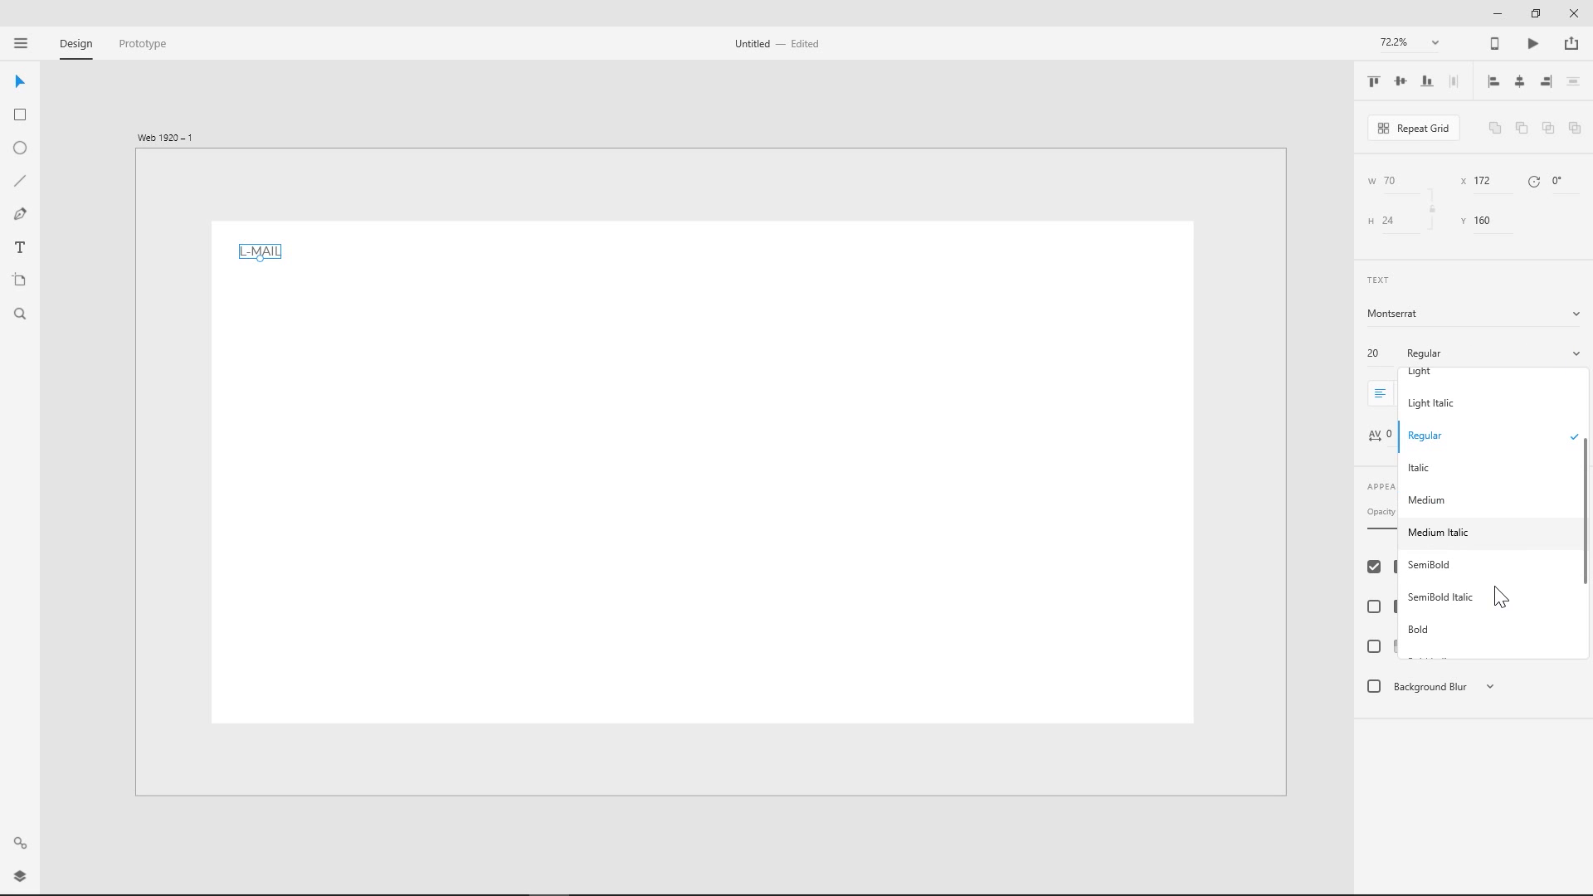
left_click(1451, 628)
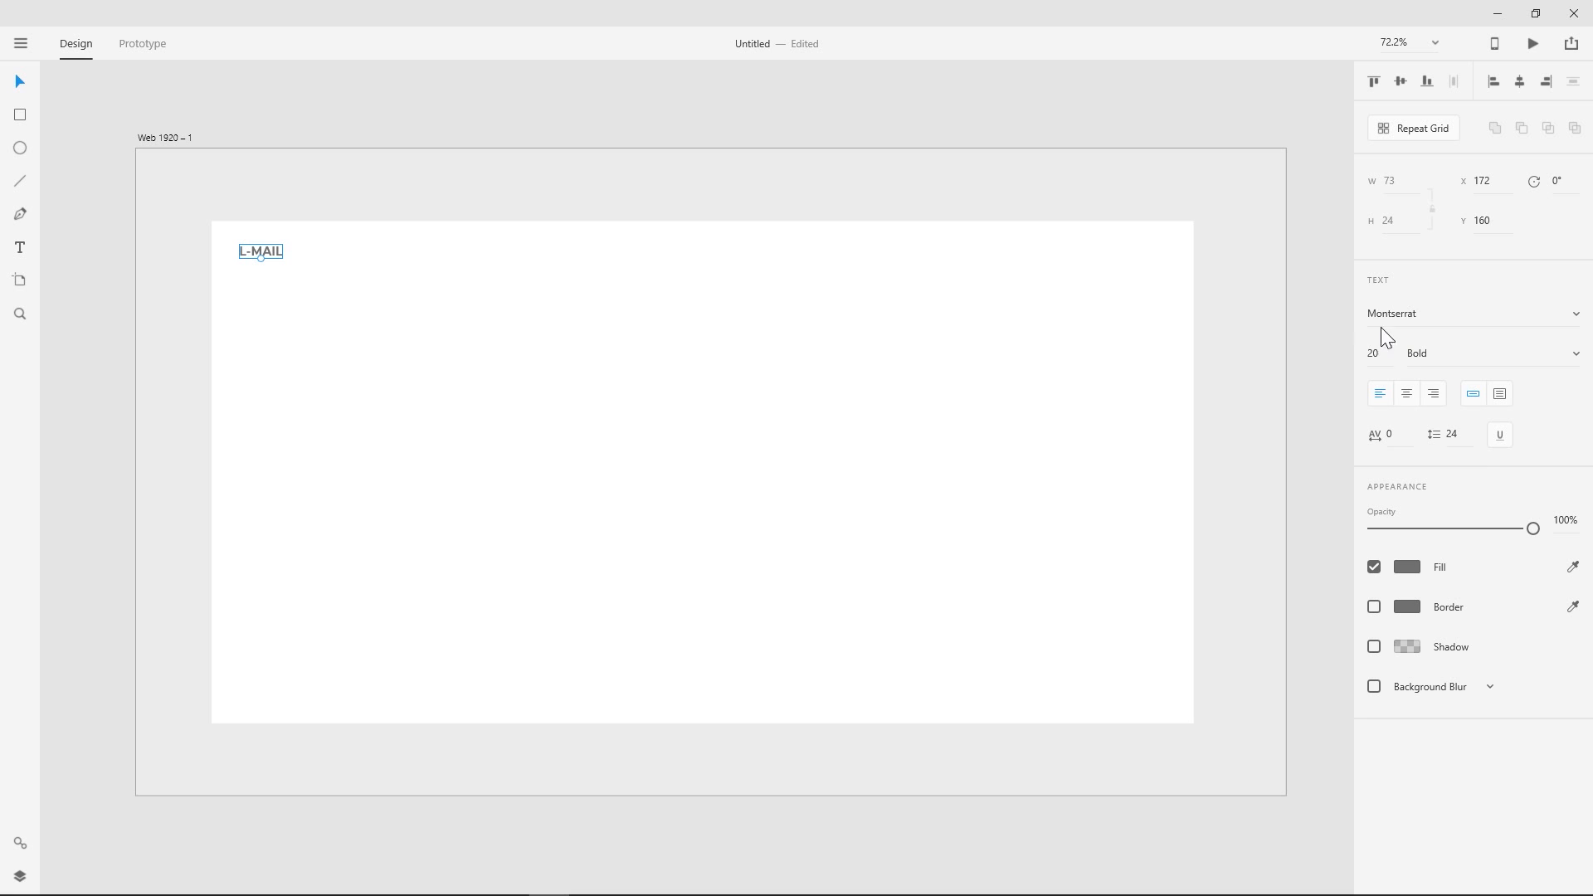
left_click(1384, 354)
key("Up")
key("Up")
key("Up")
key("Up")
- Duplicate the L-MAIL text toward the upper right of the white rectangle and change the copy's wording to "ABOUT"
left_click_drag(277, 257, 911, 260)
double_click(907, 256)
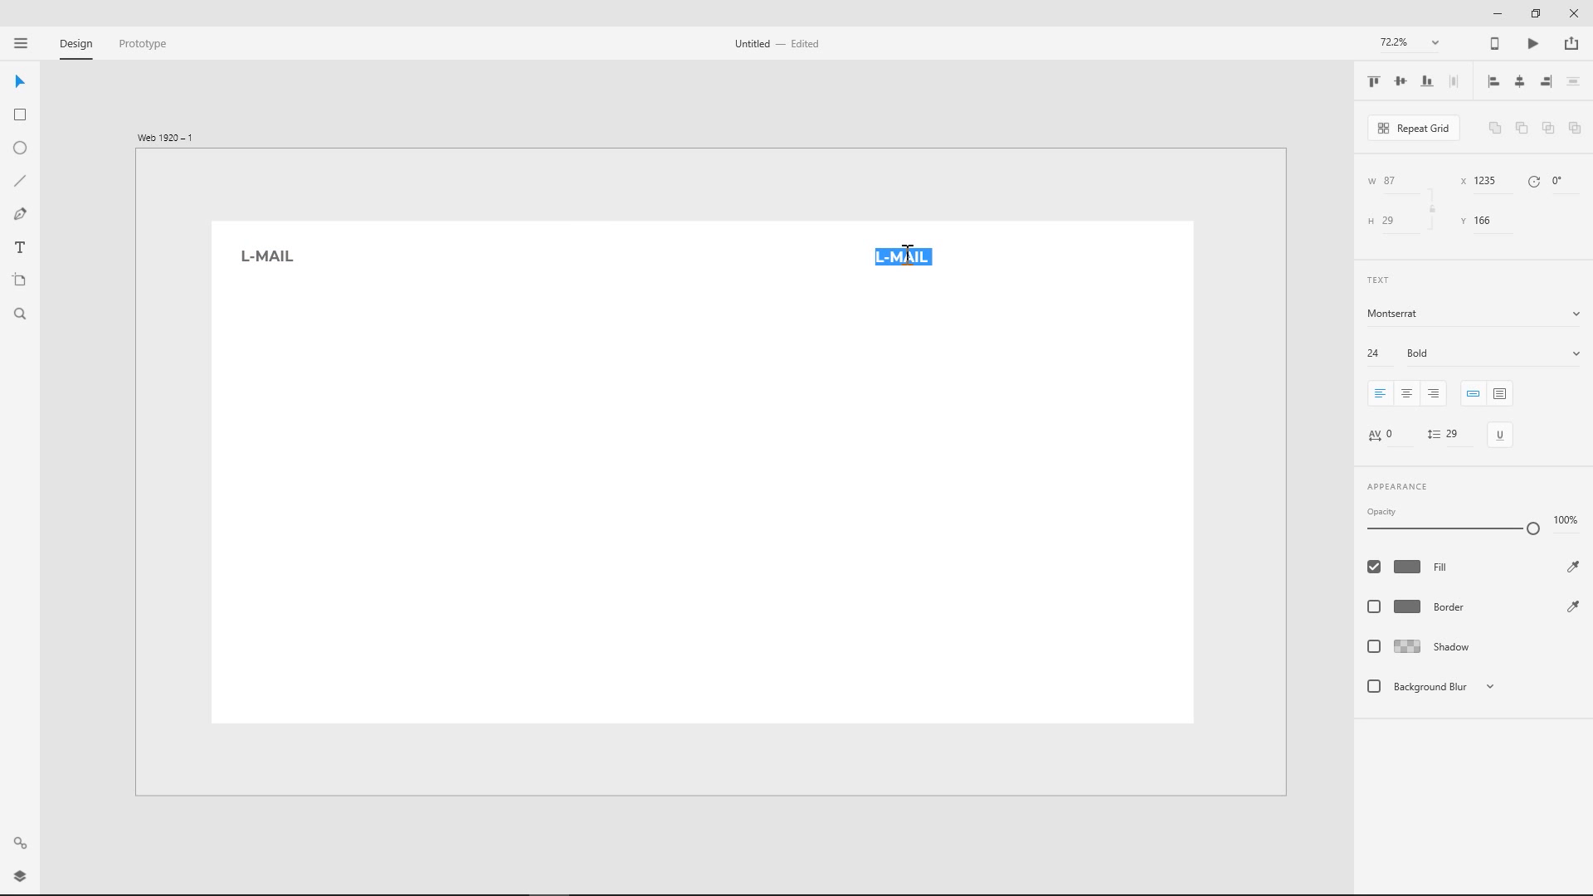
type("ABOUT")
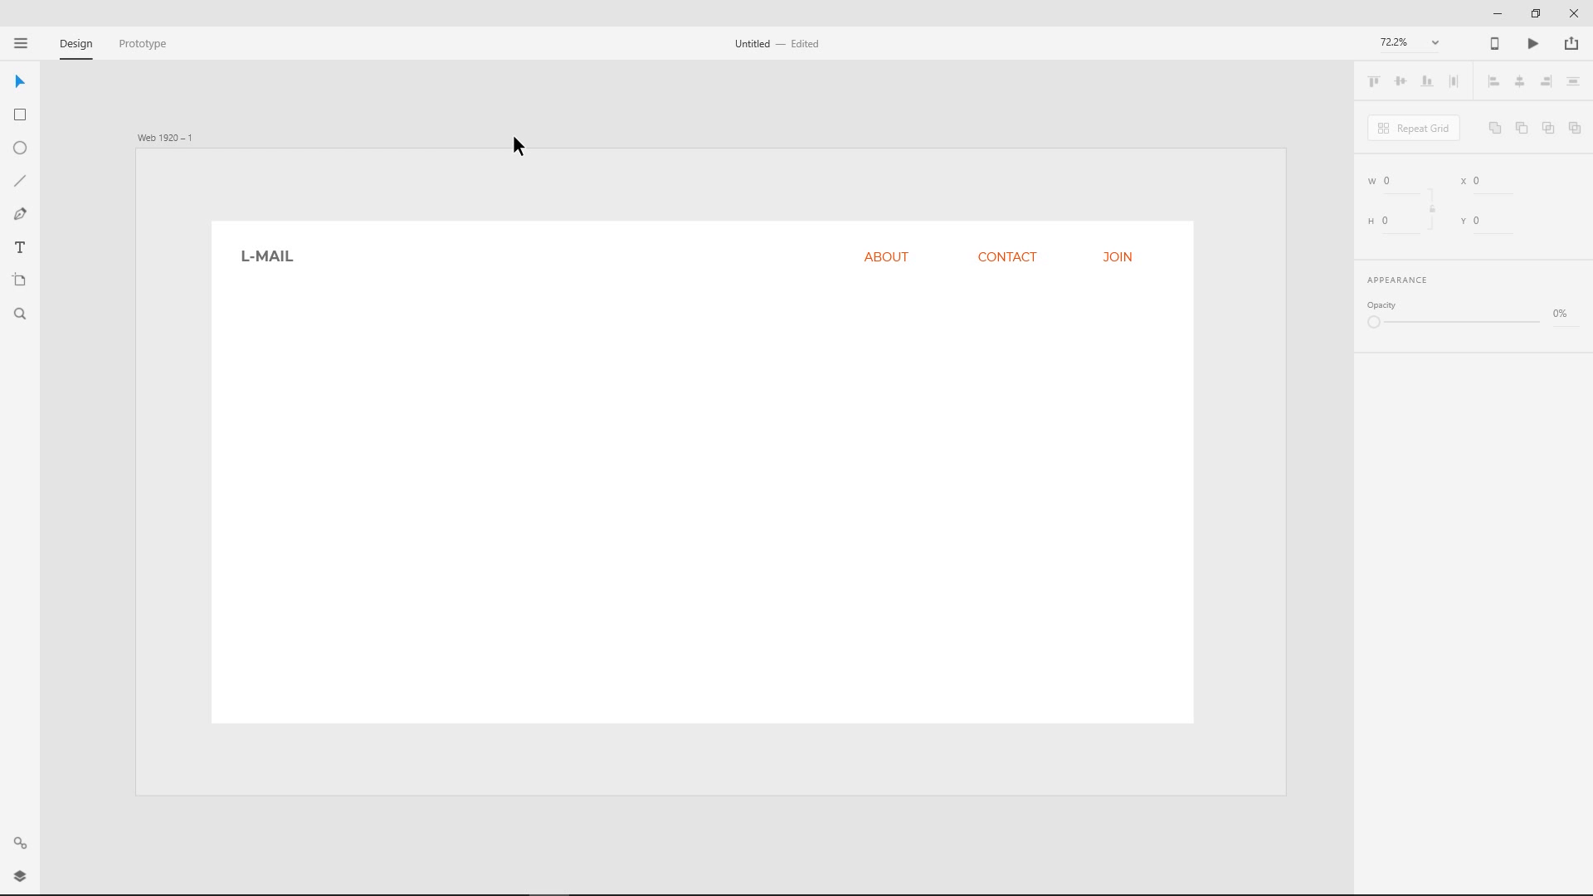
- Duplicate the white rectangle, shorten the copy to a header bar about 113 px tall and fill it with very light grey
left_click(459, 299)
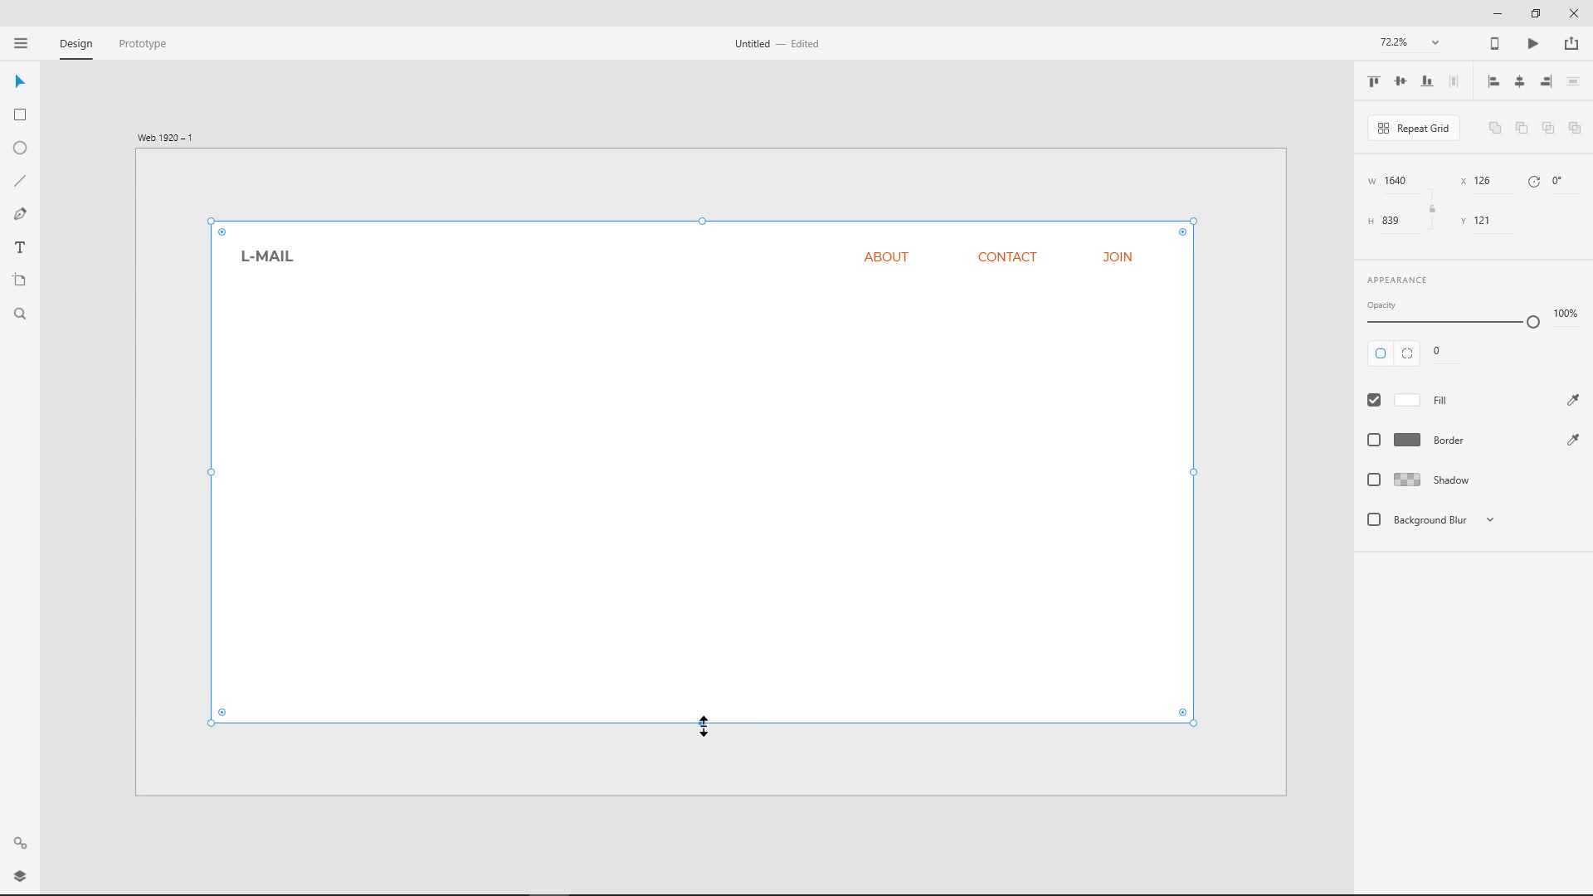
left_click_drag(704, 727, 703, 288)
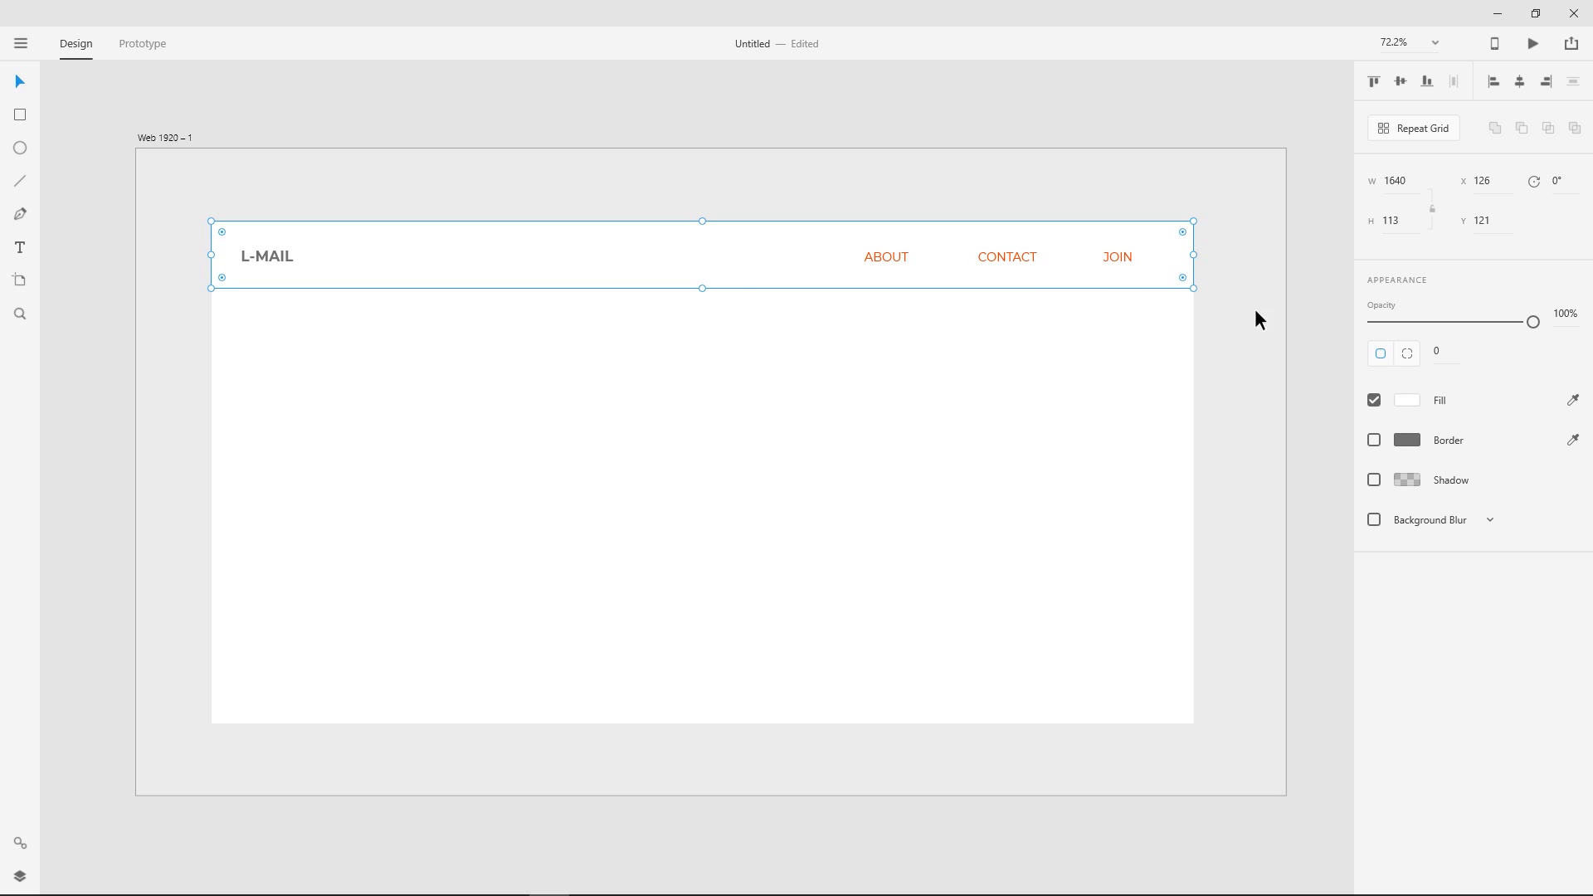
left_click(1407, 400)
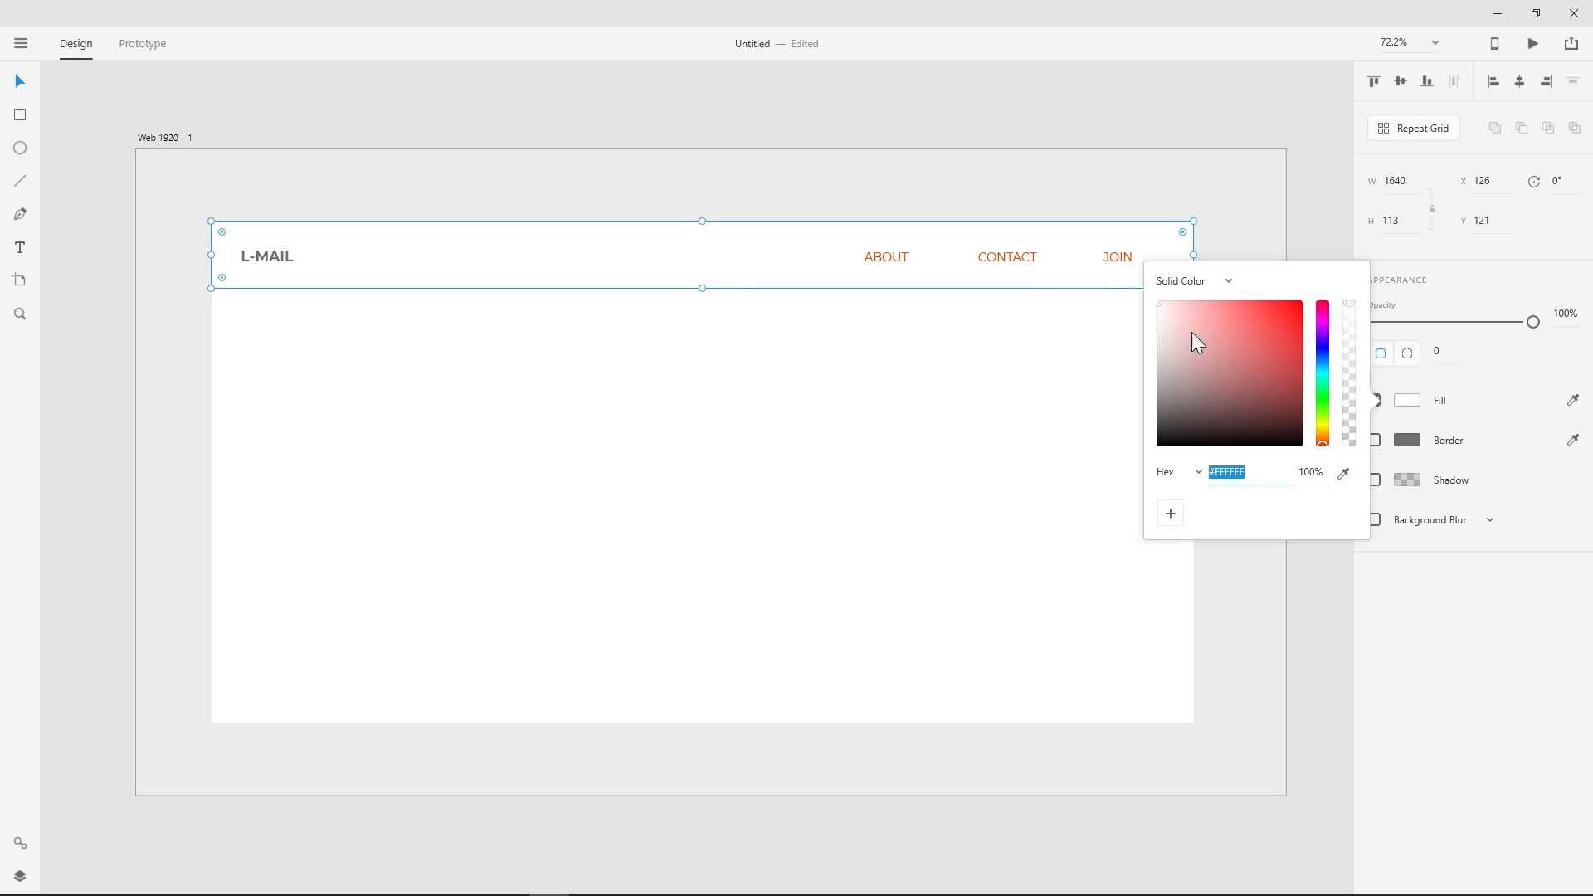
left_click_drag(1195, 340, 1131, 313)
left_click(783, 146)
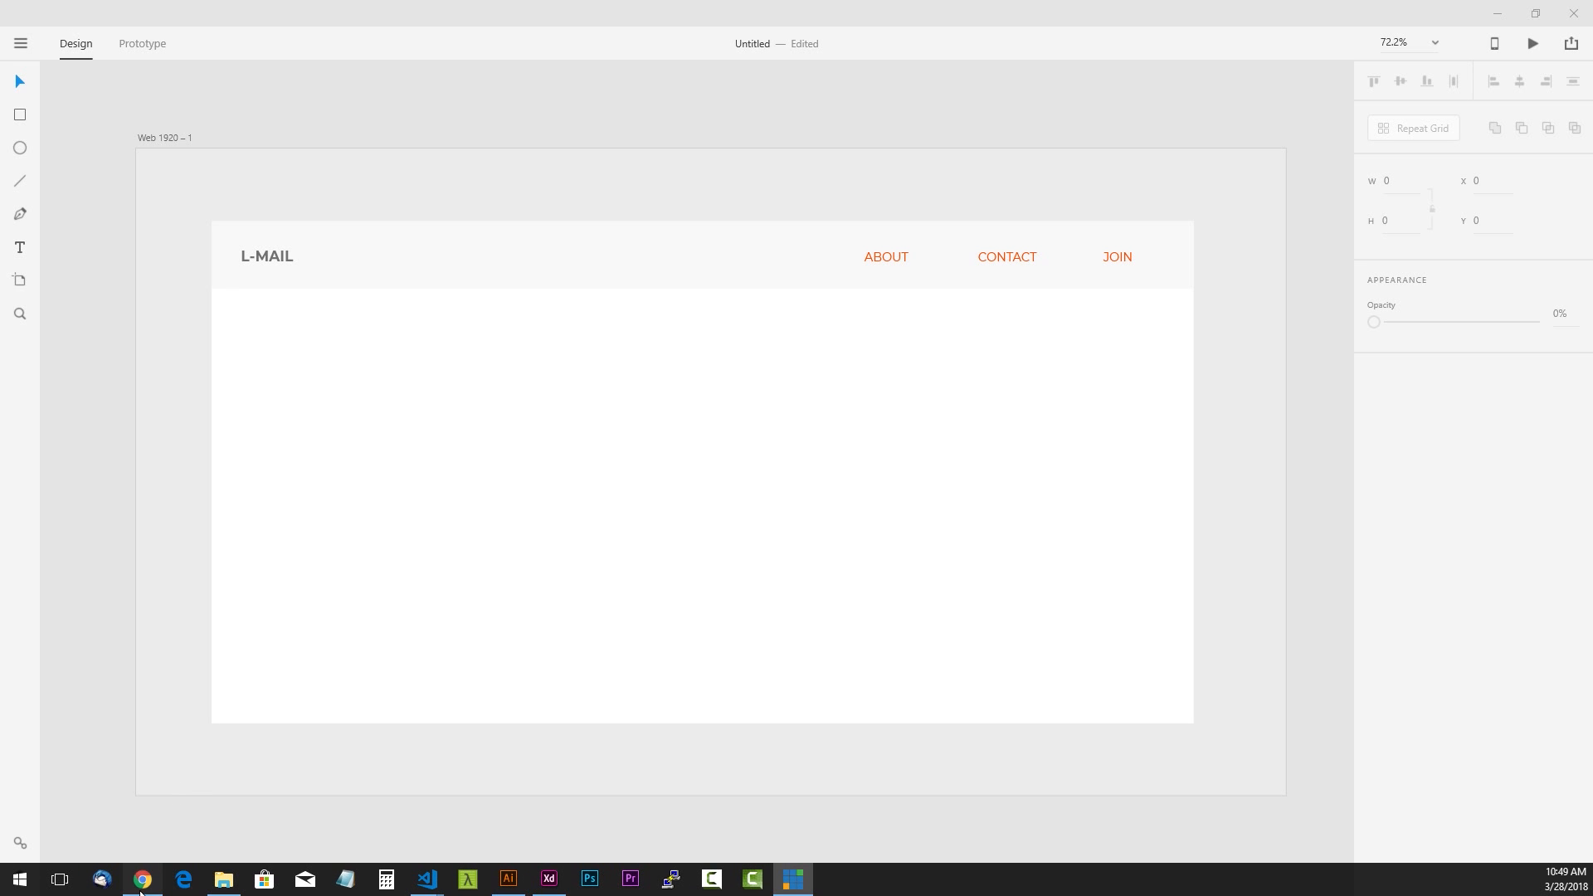
- Switch to Chrome, search Google Images for "email broken" in a new tab and browse the pictures
left_click(142, 879)
key("ctrl+t")
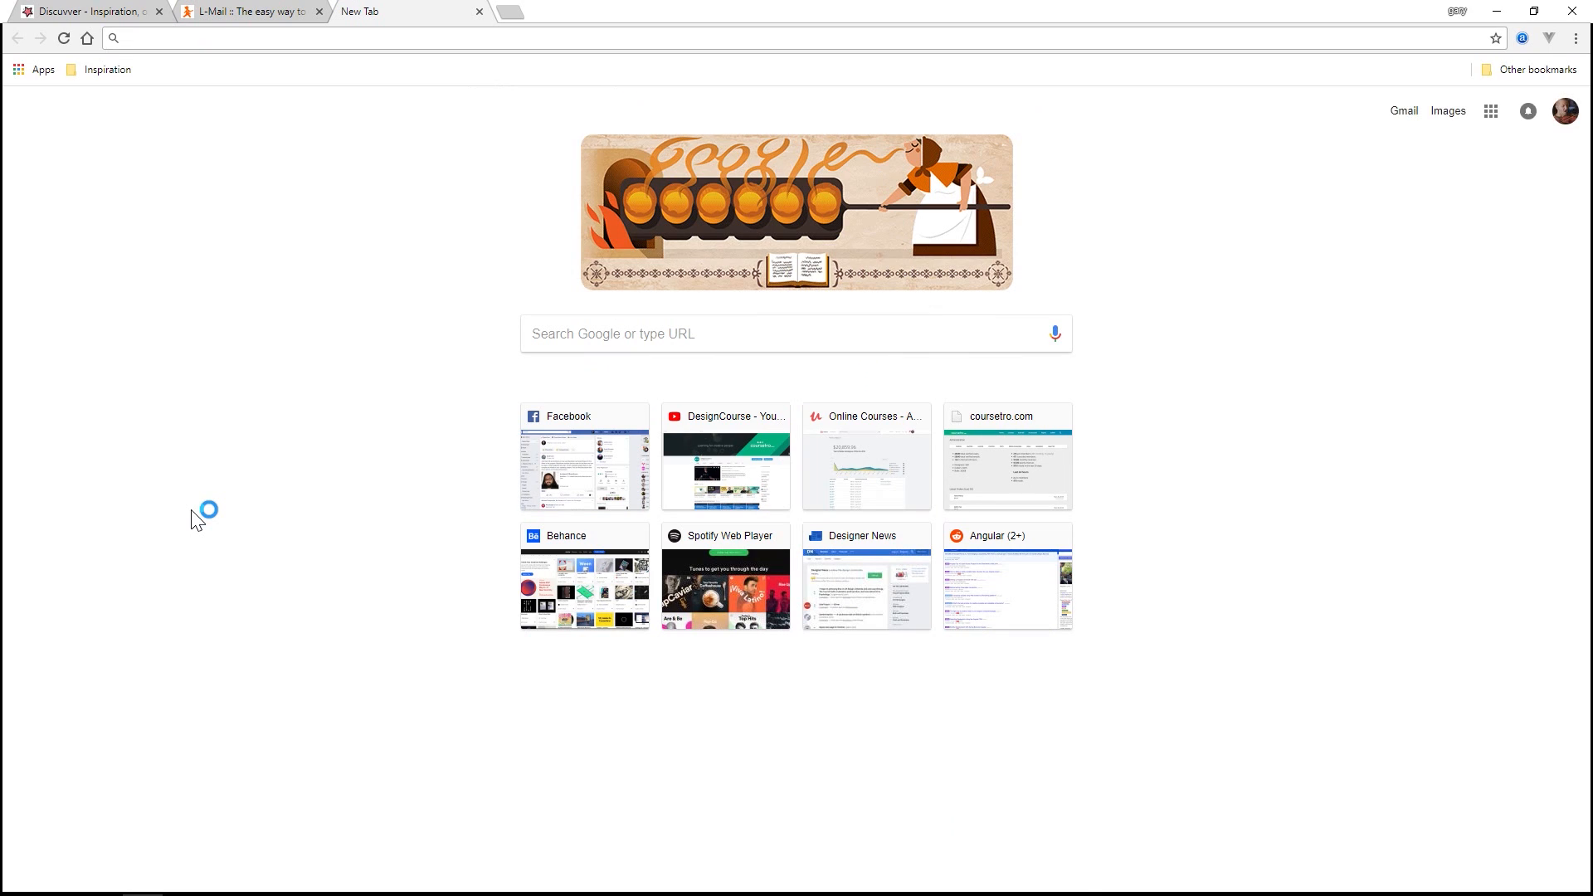
type("images.google.com")
key("Return")
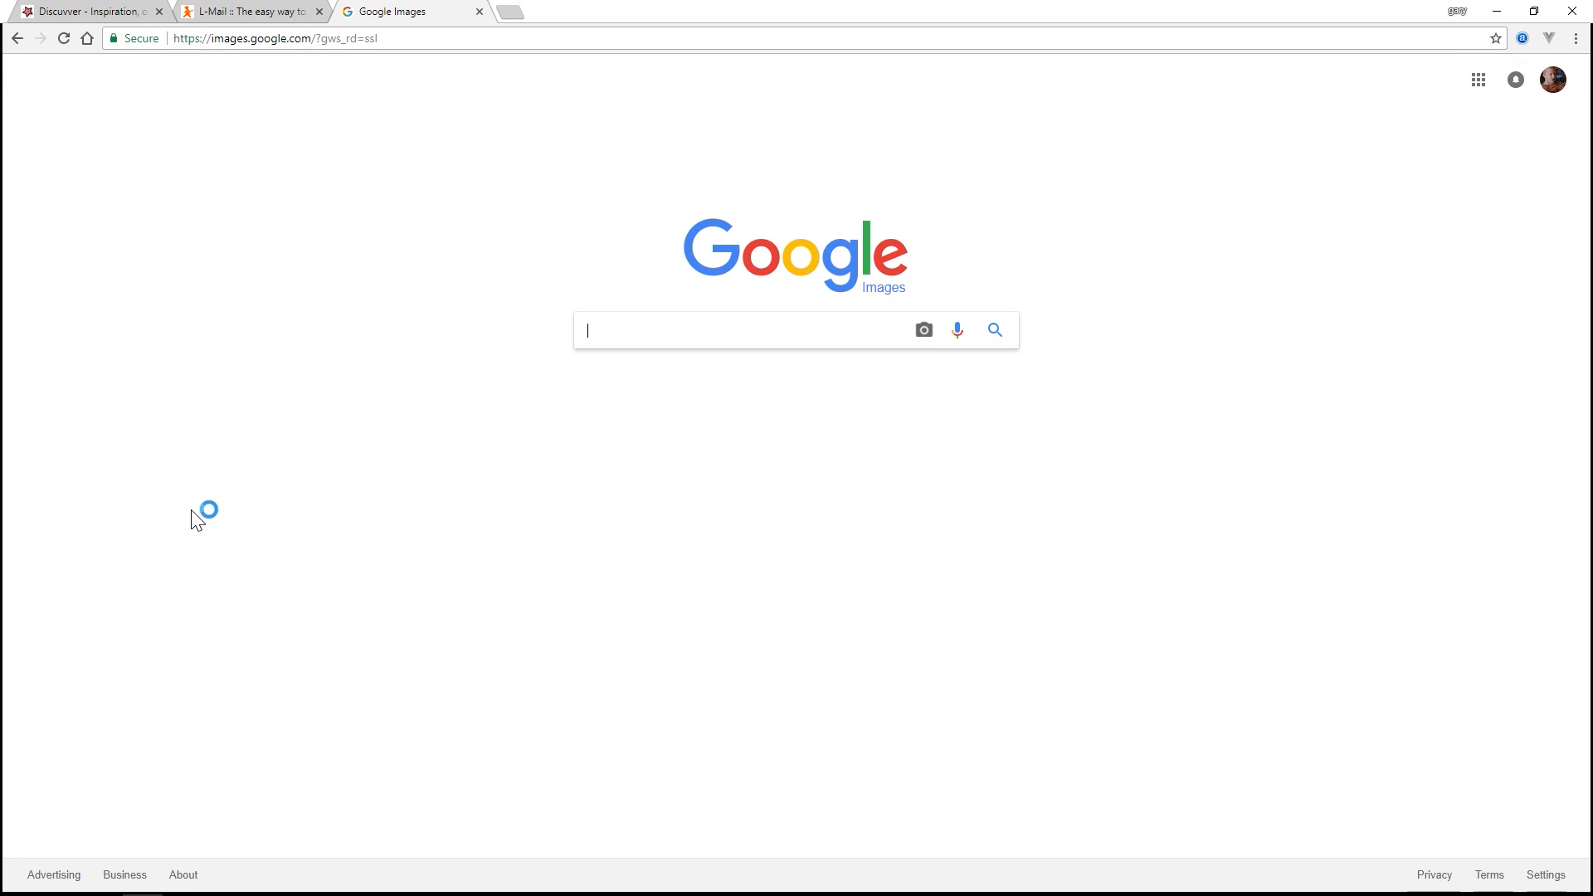
type("email broken")
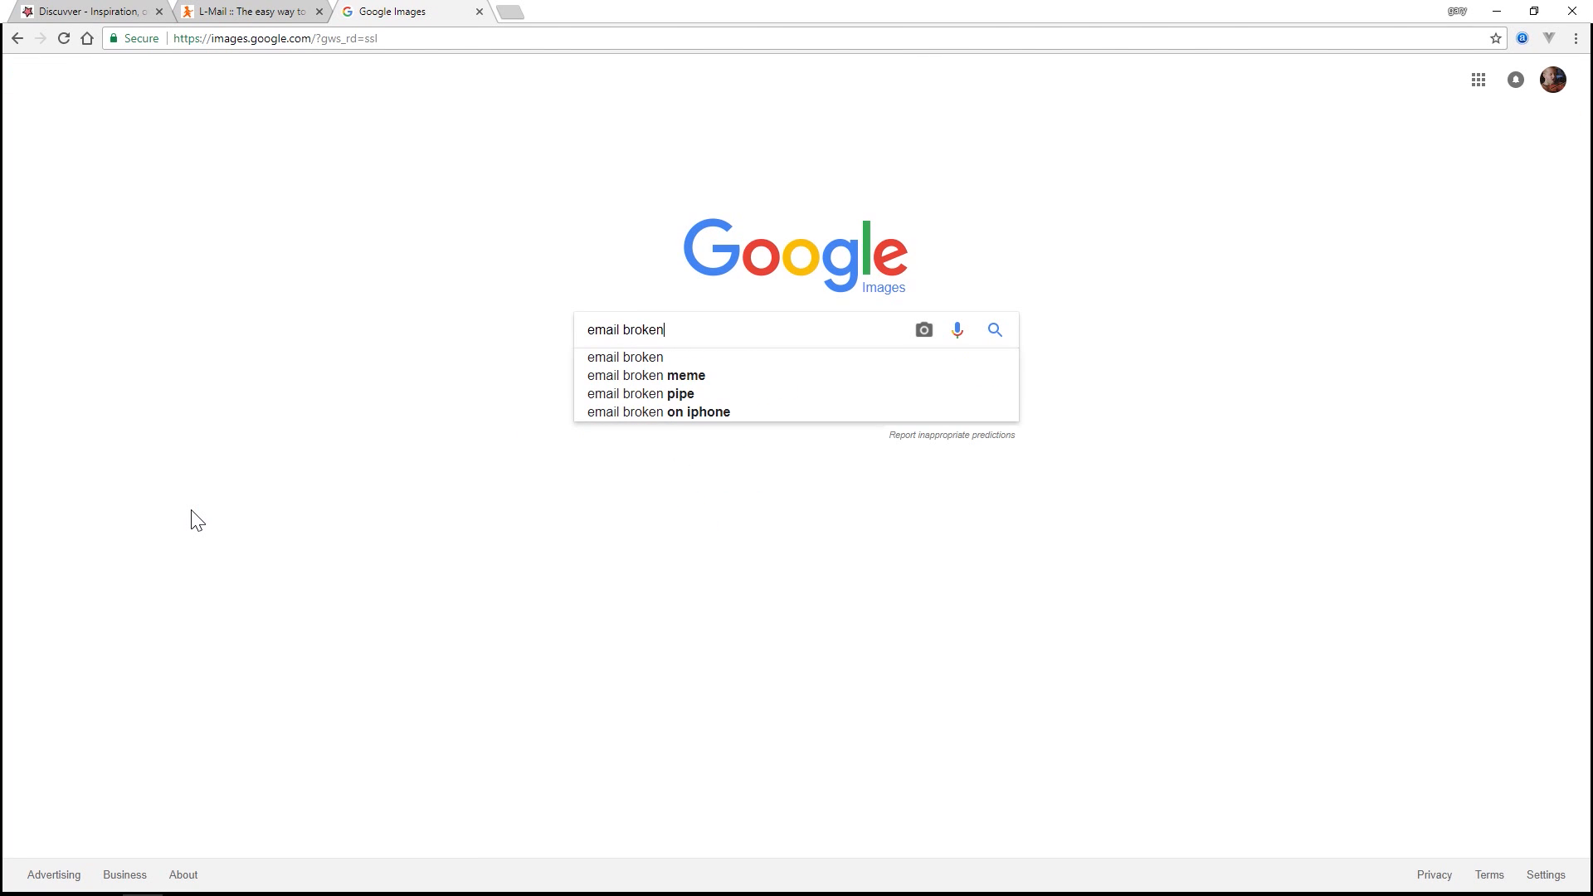
key("Return")
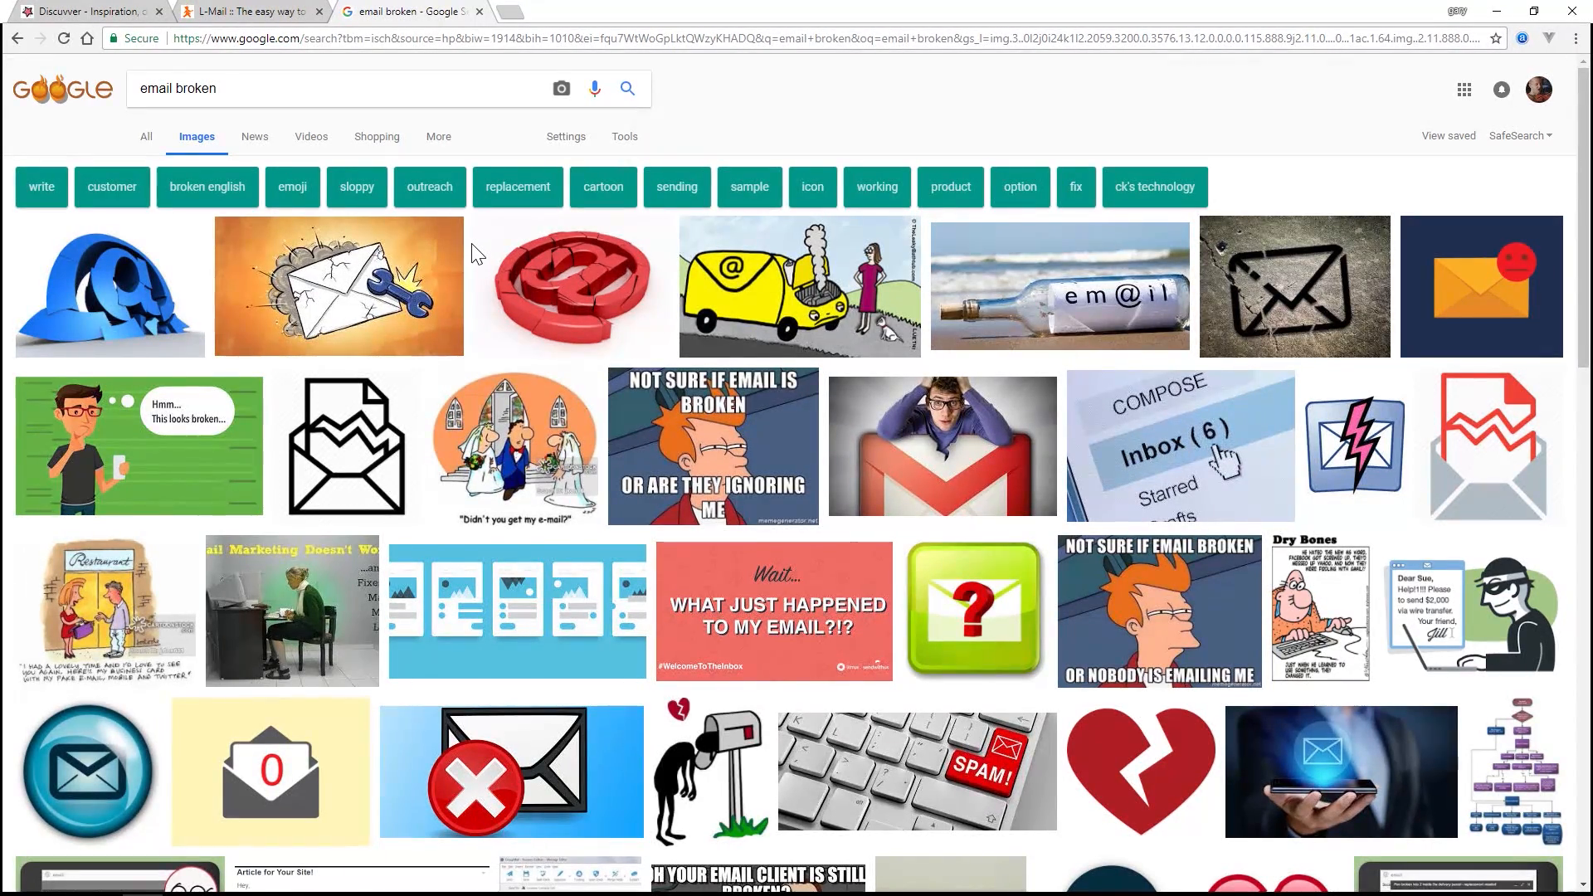
scroll(477, 253, "down", 5)
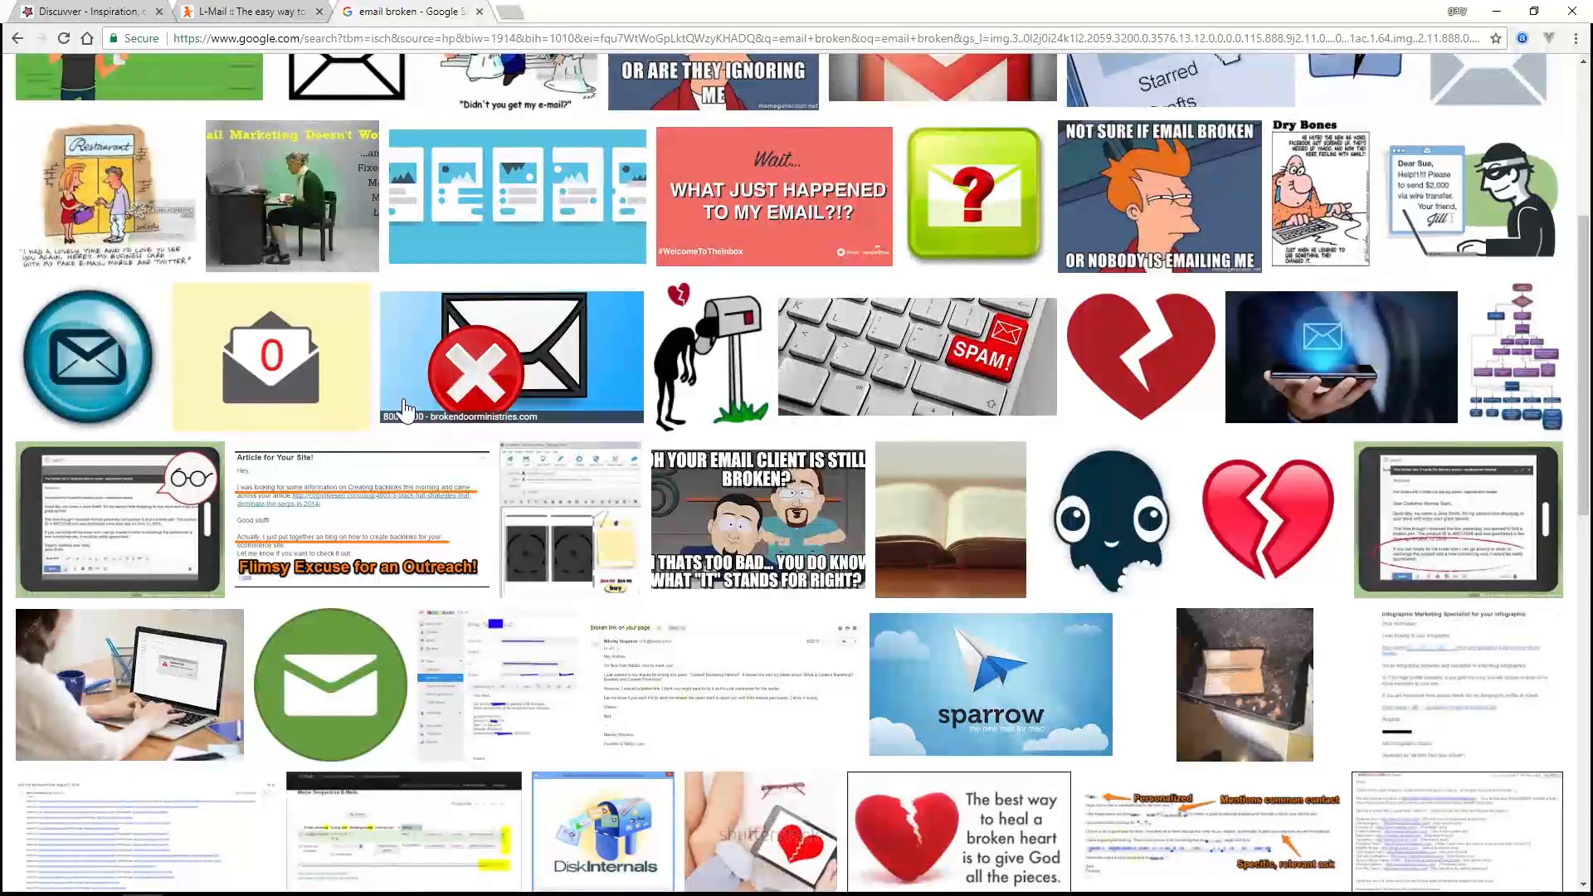
- Look through the "email broken" image results for an illustration idea, including the mailbox and envelope pictures
scroll(405, 410, "down", 1)
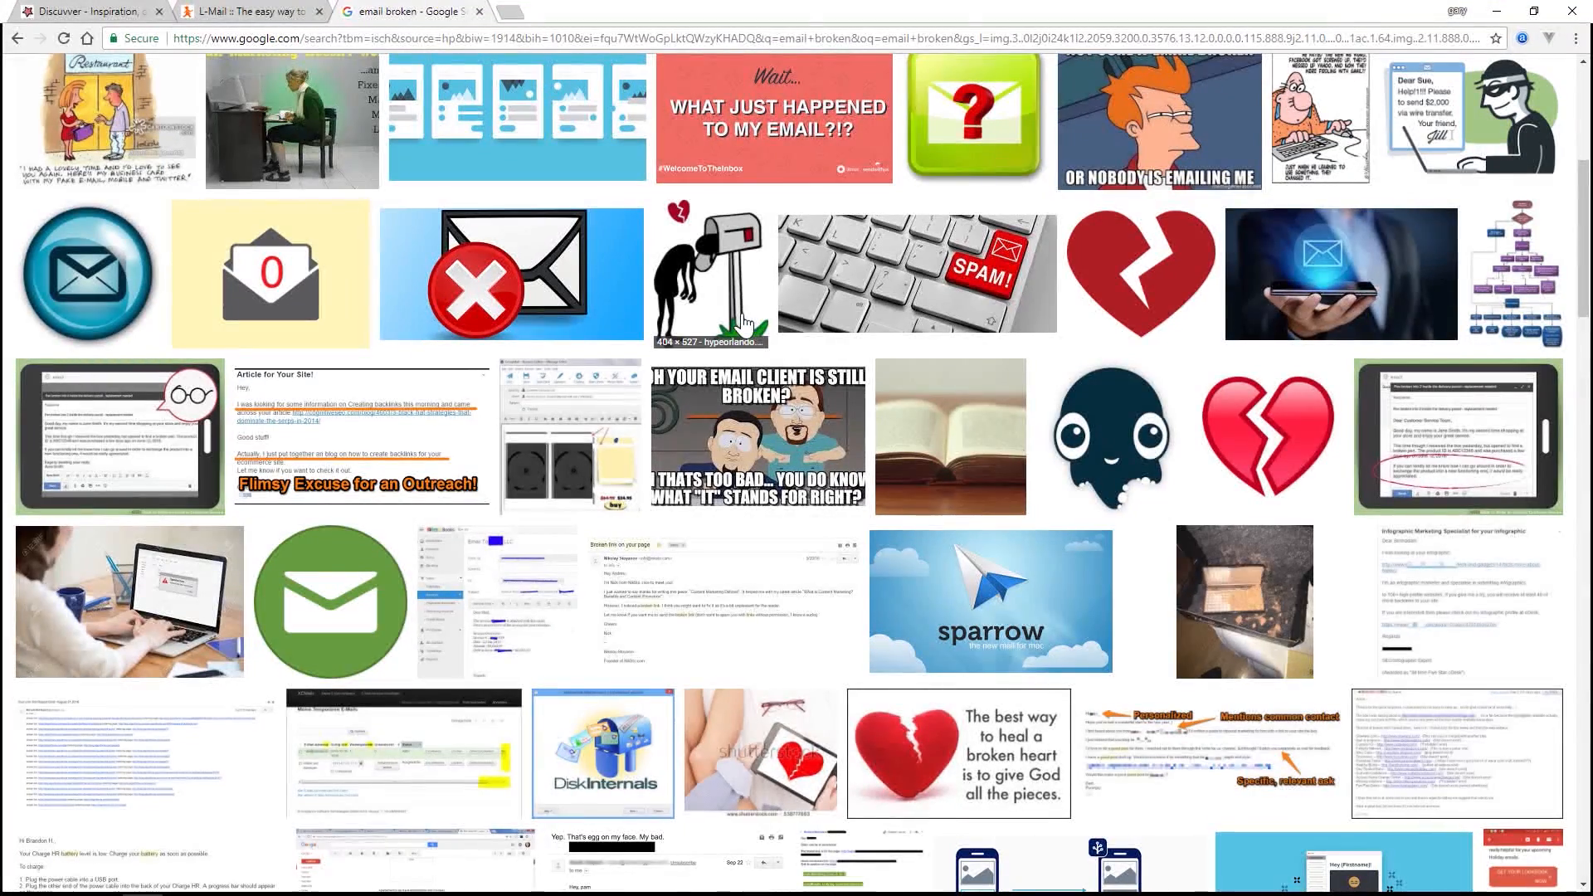
scroll(1296, 490, "down", 4)
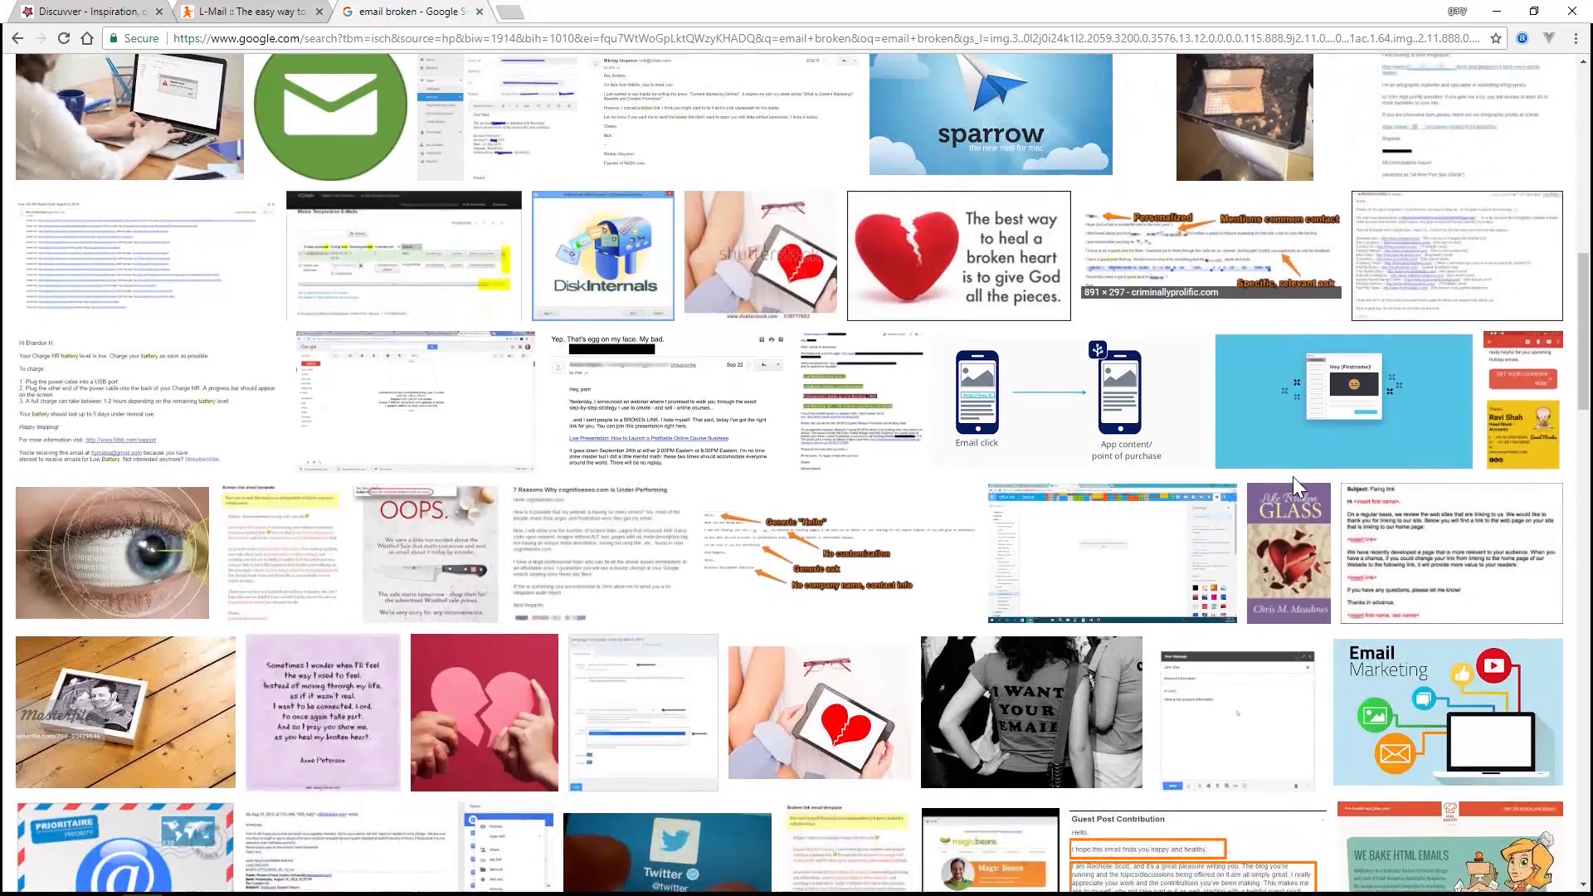
scroll(1299, 487, "up", 6)
scroll(1298, 487, "up", 5)
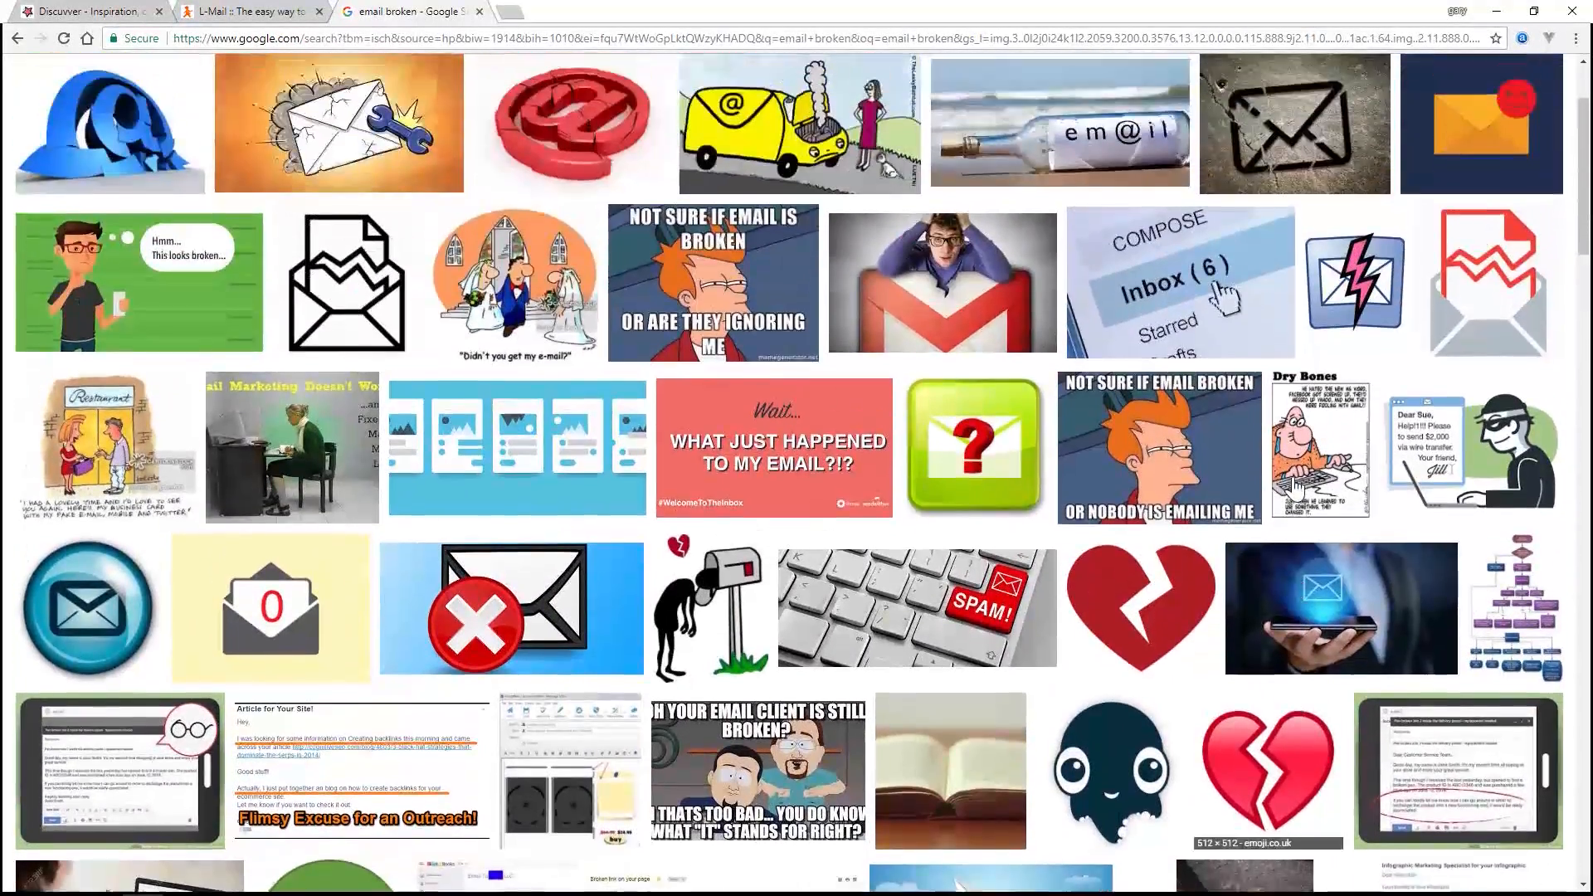
scroll(1296, 490, "down", 4)
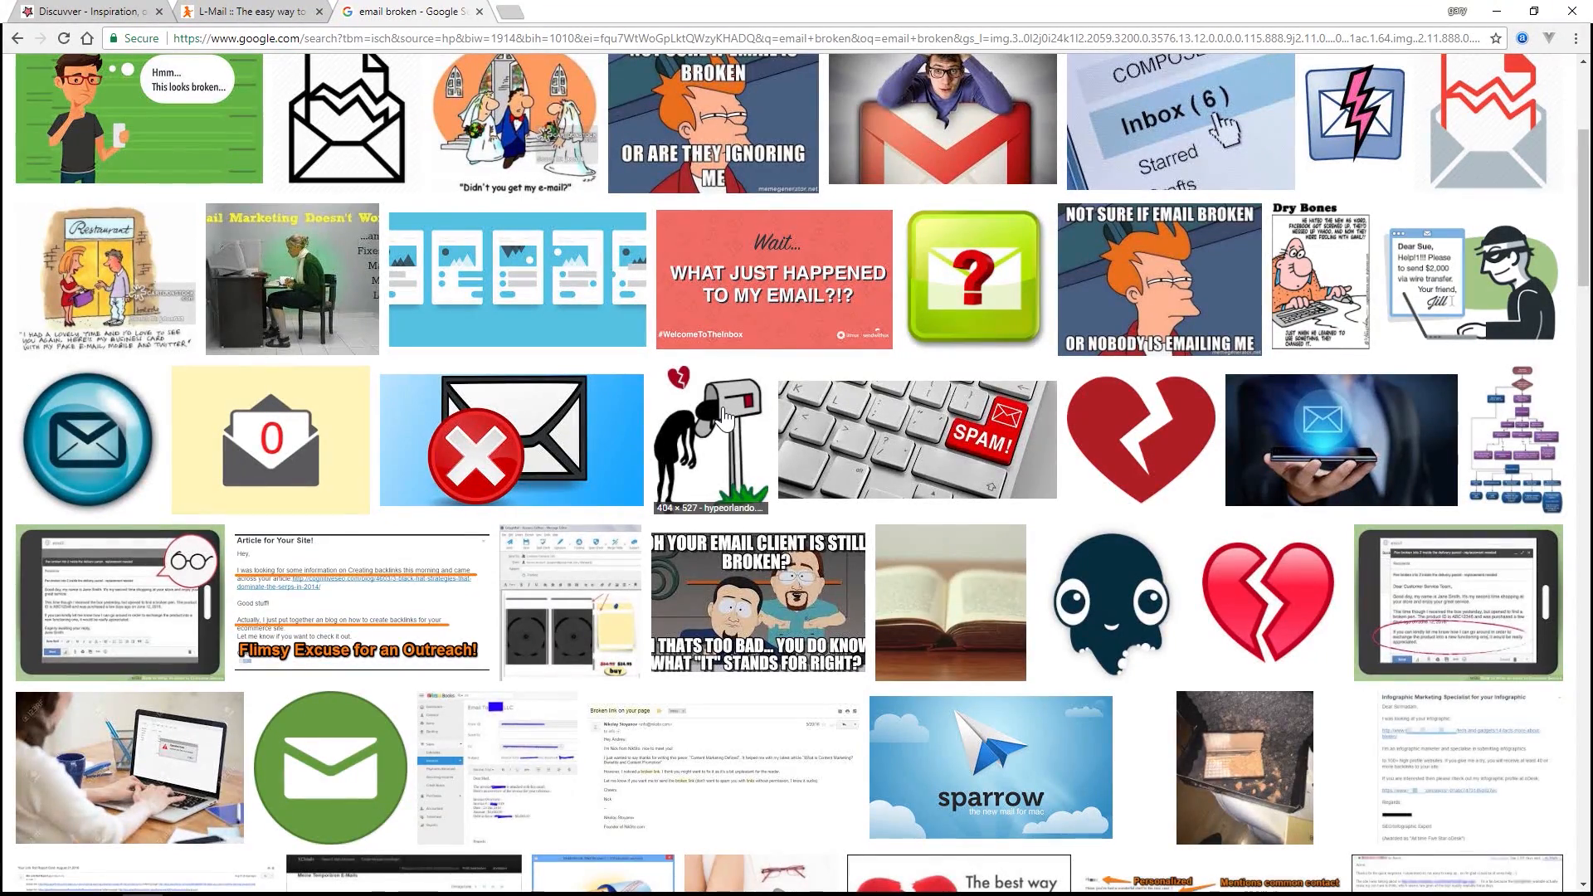
- Switch to Illustrator, create a new 1000 x 700 pt document and postpone the version update
left_click(1497, 13)
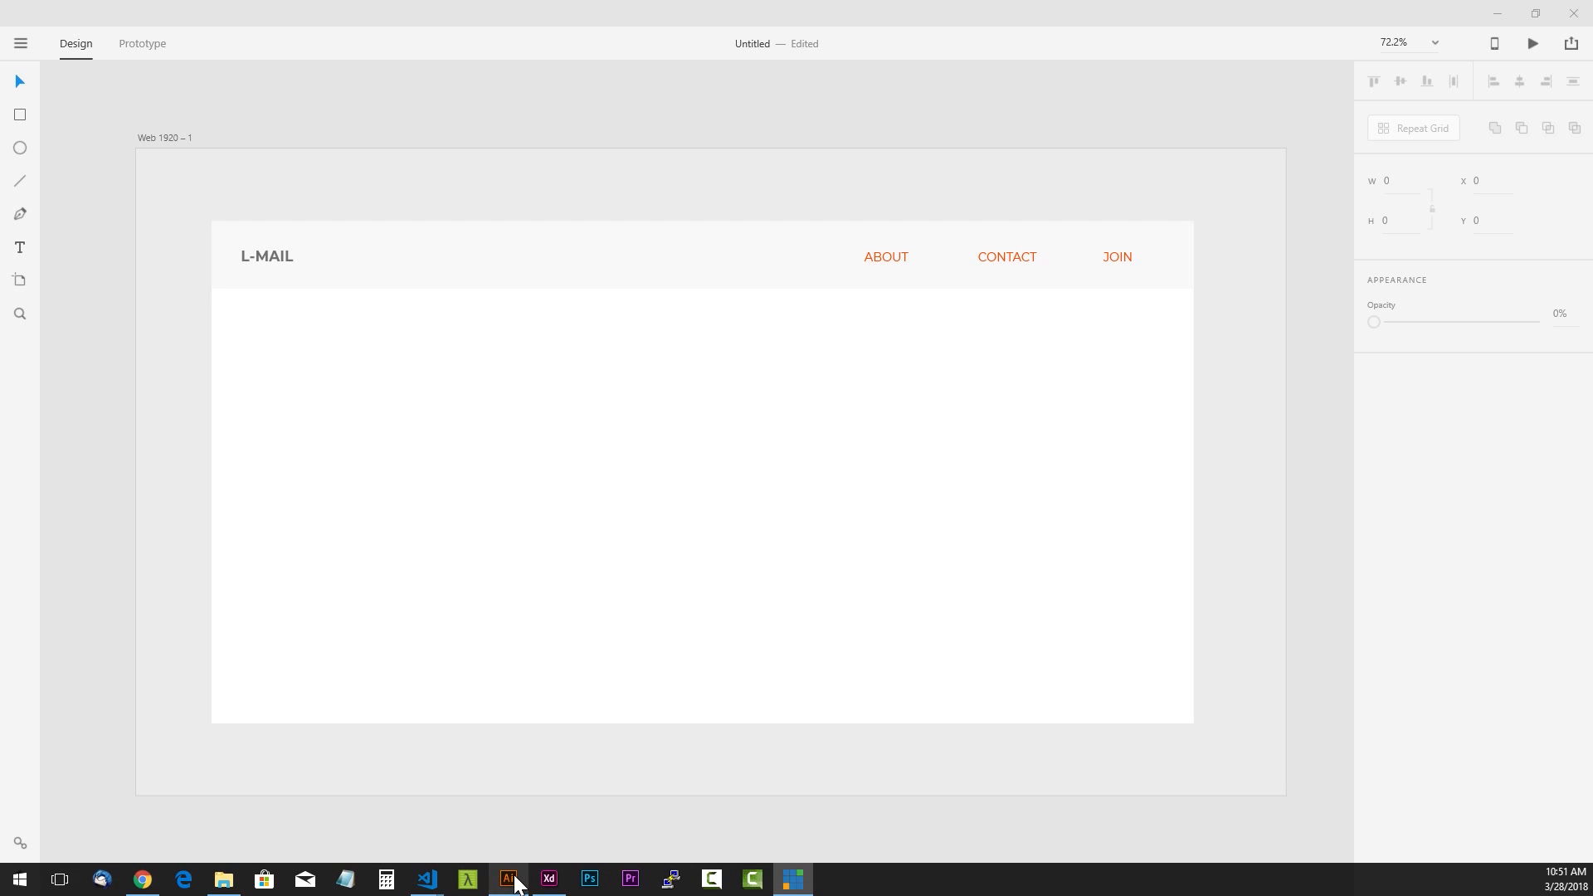
left_click(507, 878)
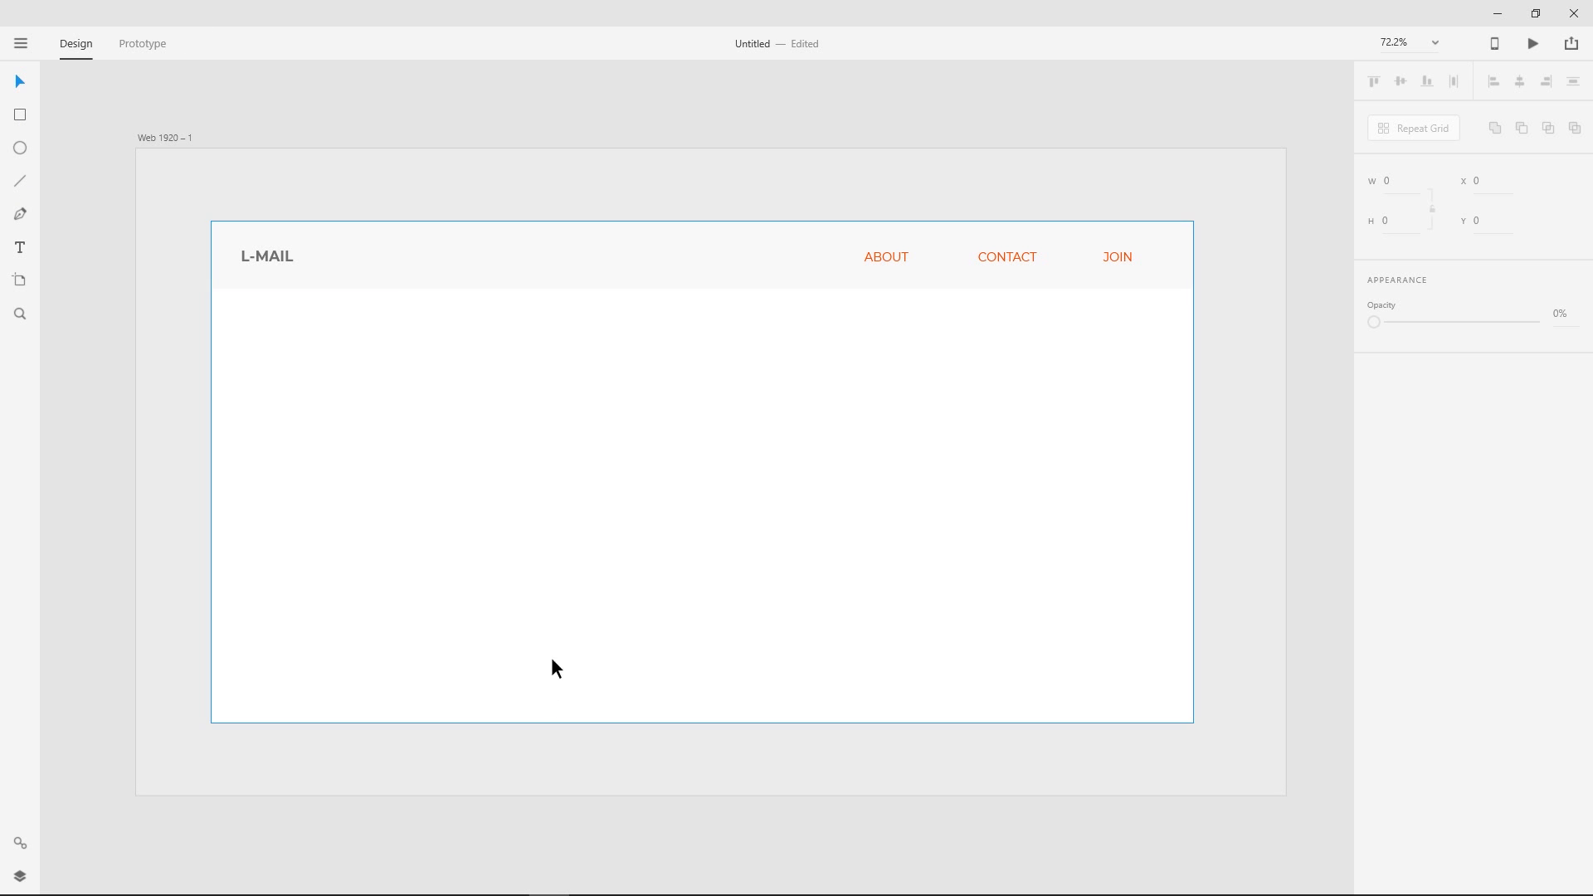
left_click(509, 879)
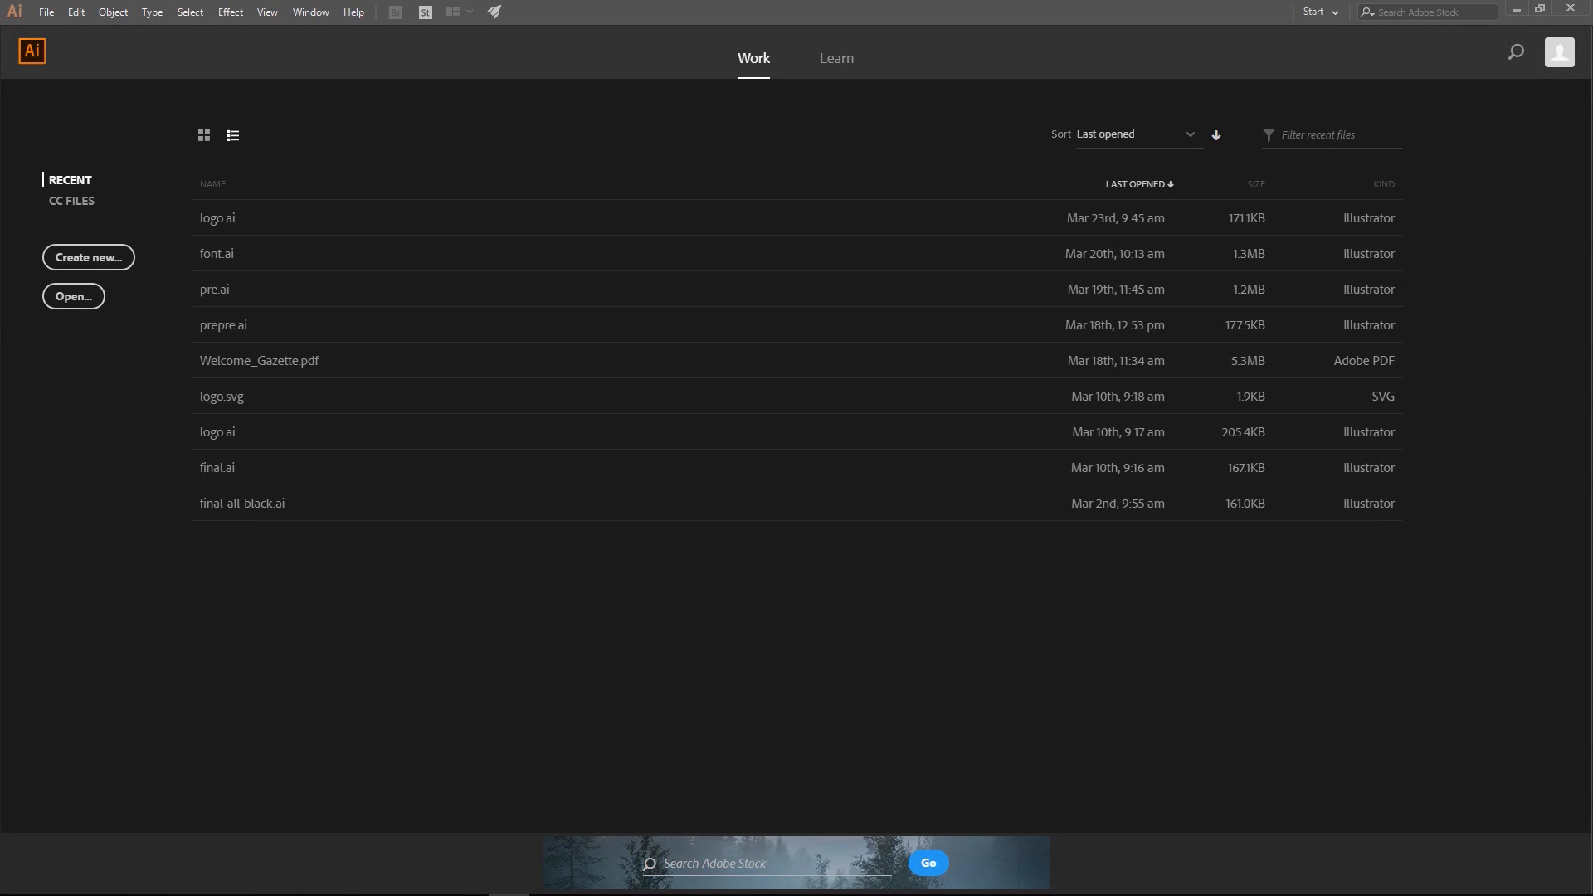
left_click_drag(735, 363, 943, 137)
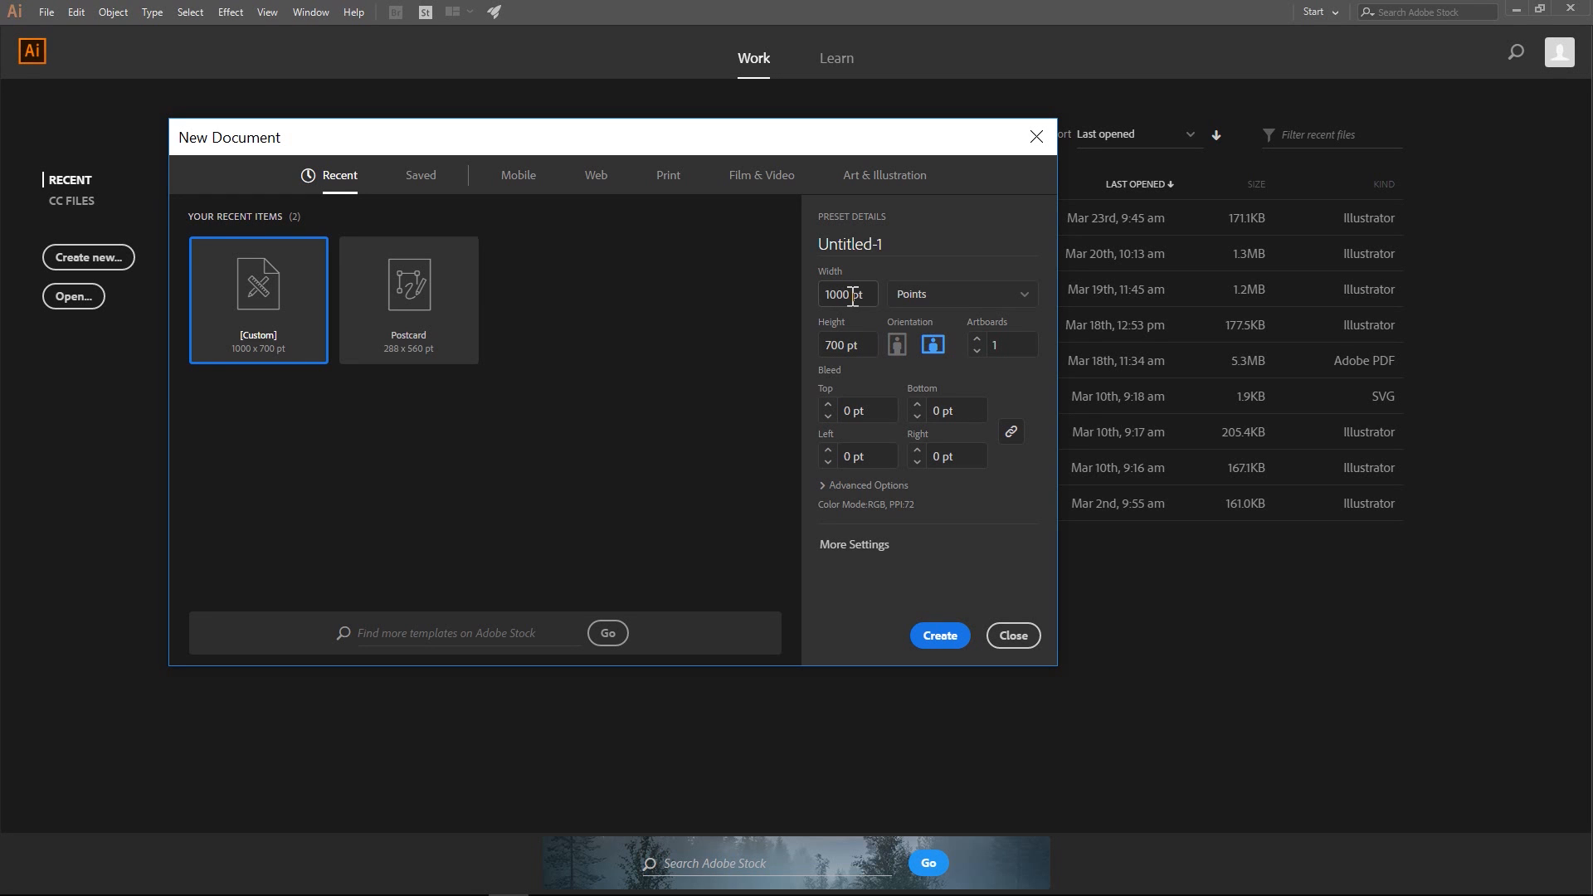
left_click(941, 638)
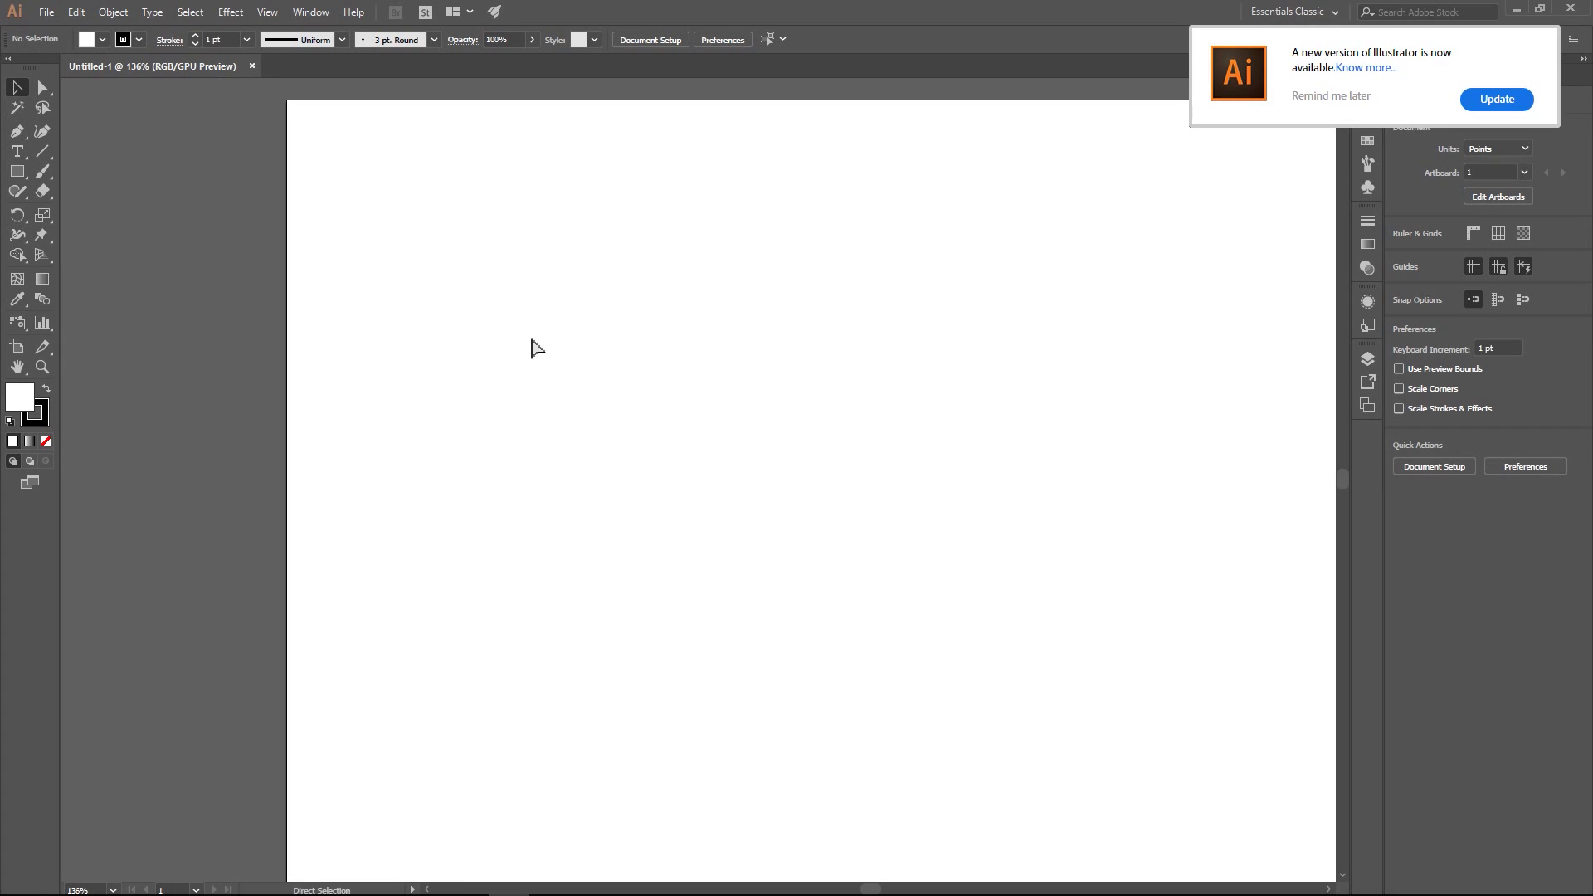
key("ctrl+1")
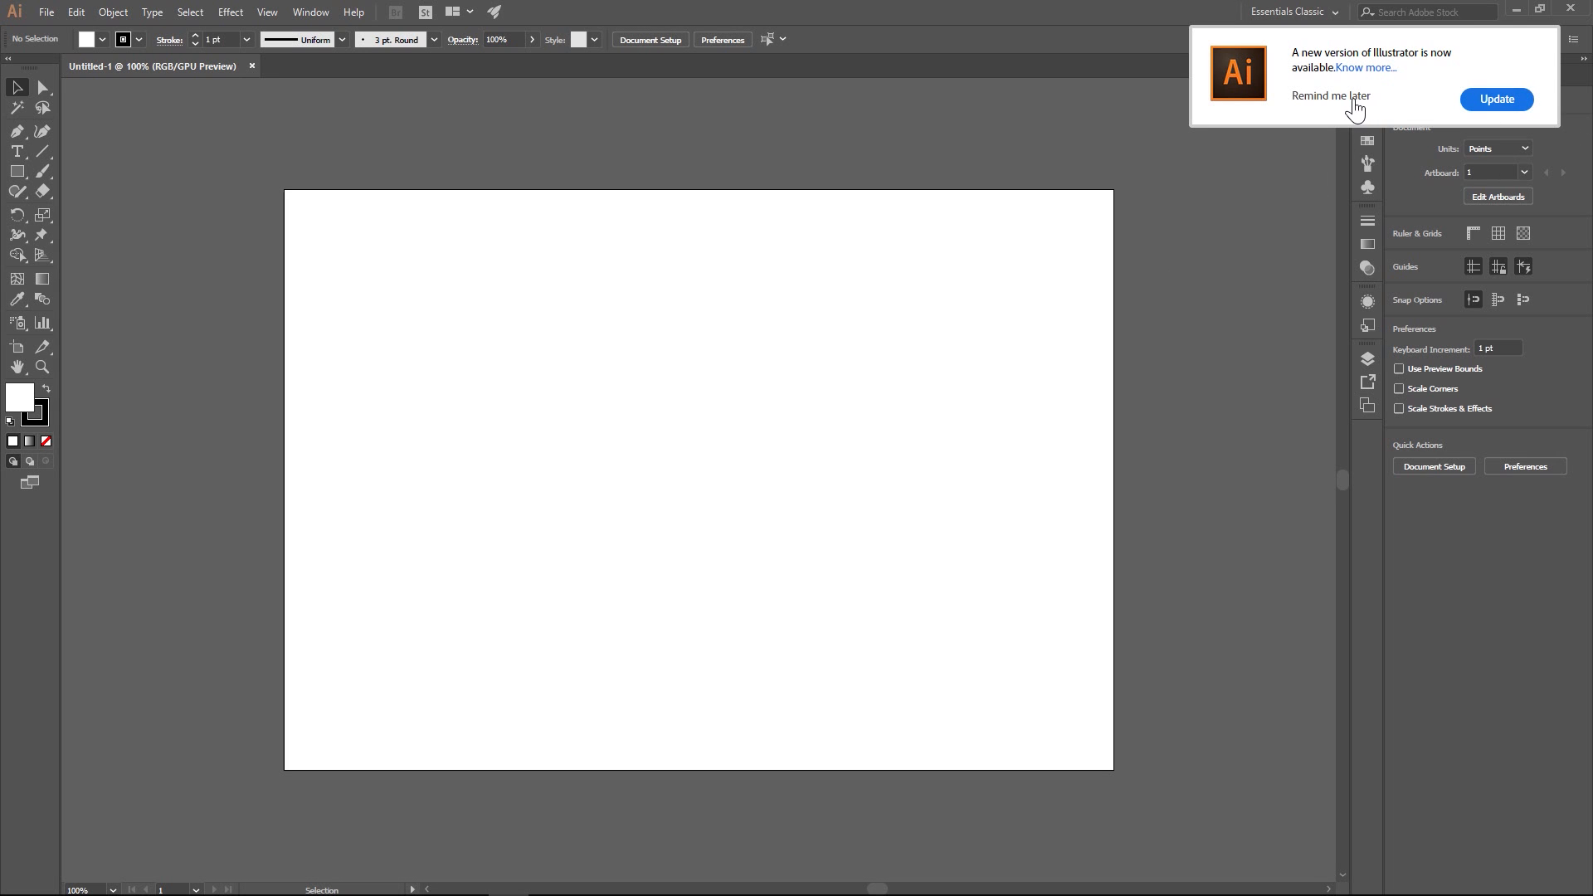
left_click(1355, 97)
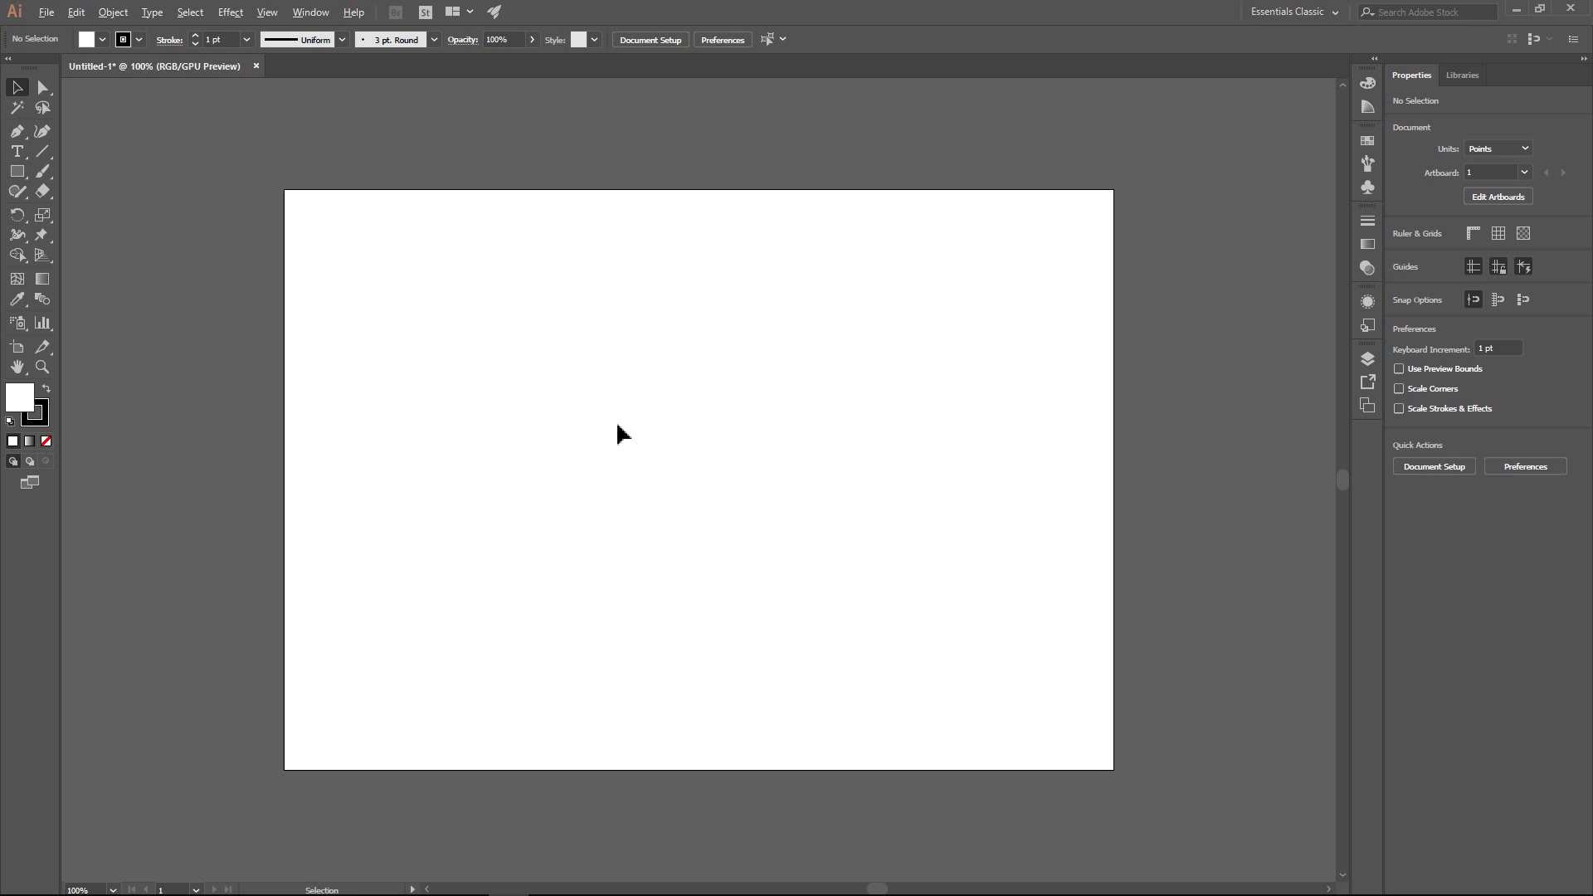
- Draw a tall narrow rectangle about 13.5 pt wide and 170 pt high near the middle of the artboard
key("ctrl+equal")
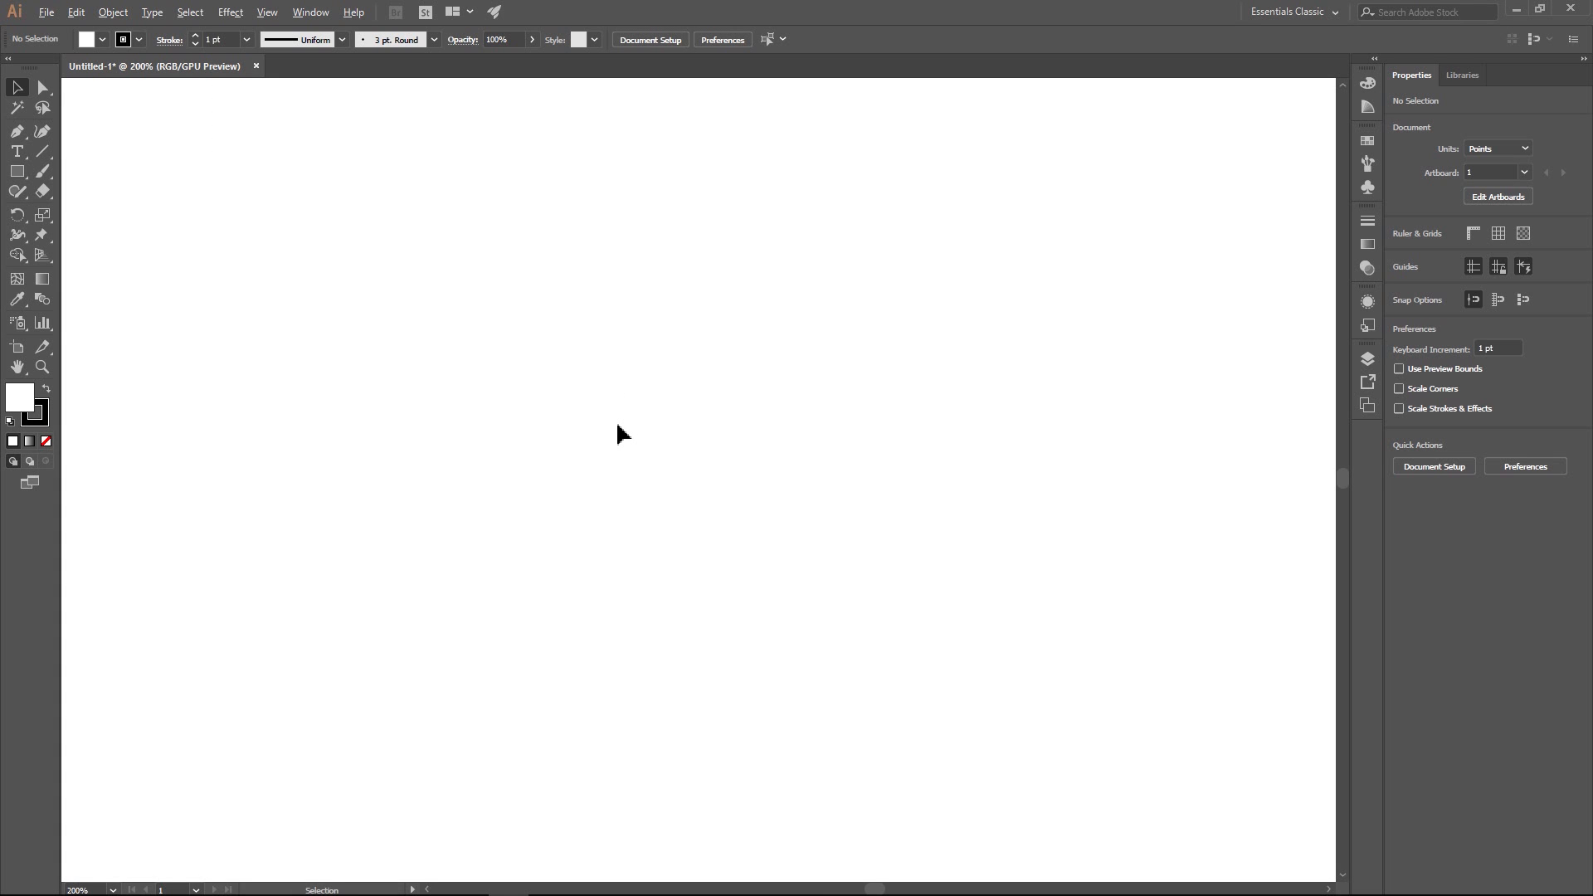
left_click(17, 171)
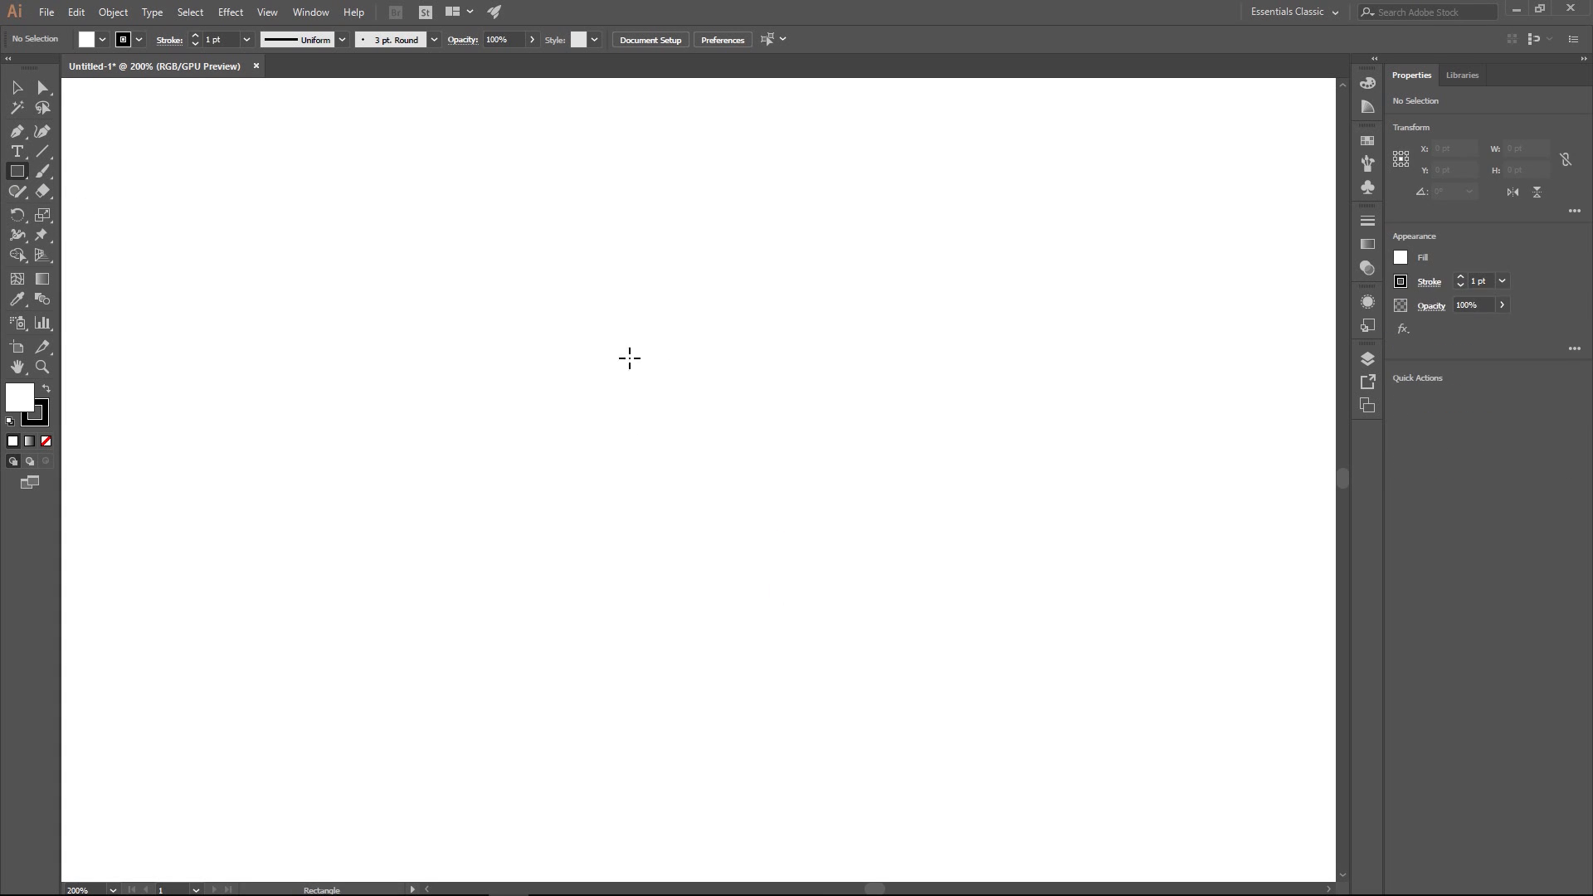
mouse_move(621, 332)
left_mouse_down()
mouse_move(662, 546)
mouse_move(660, 603)
mouse_move(639, 611)
left_mouse_up()
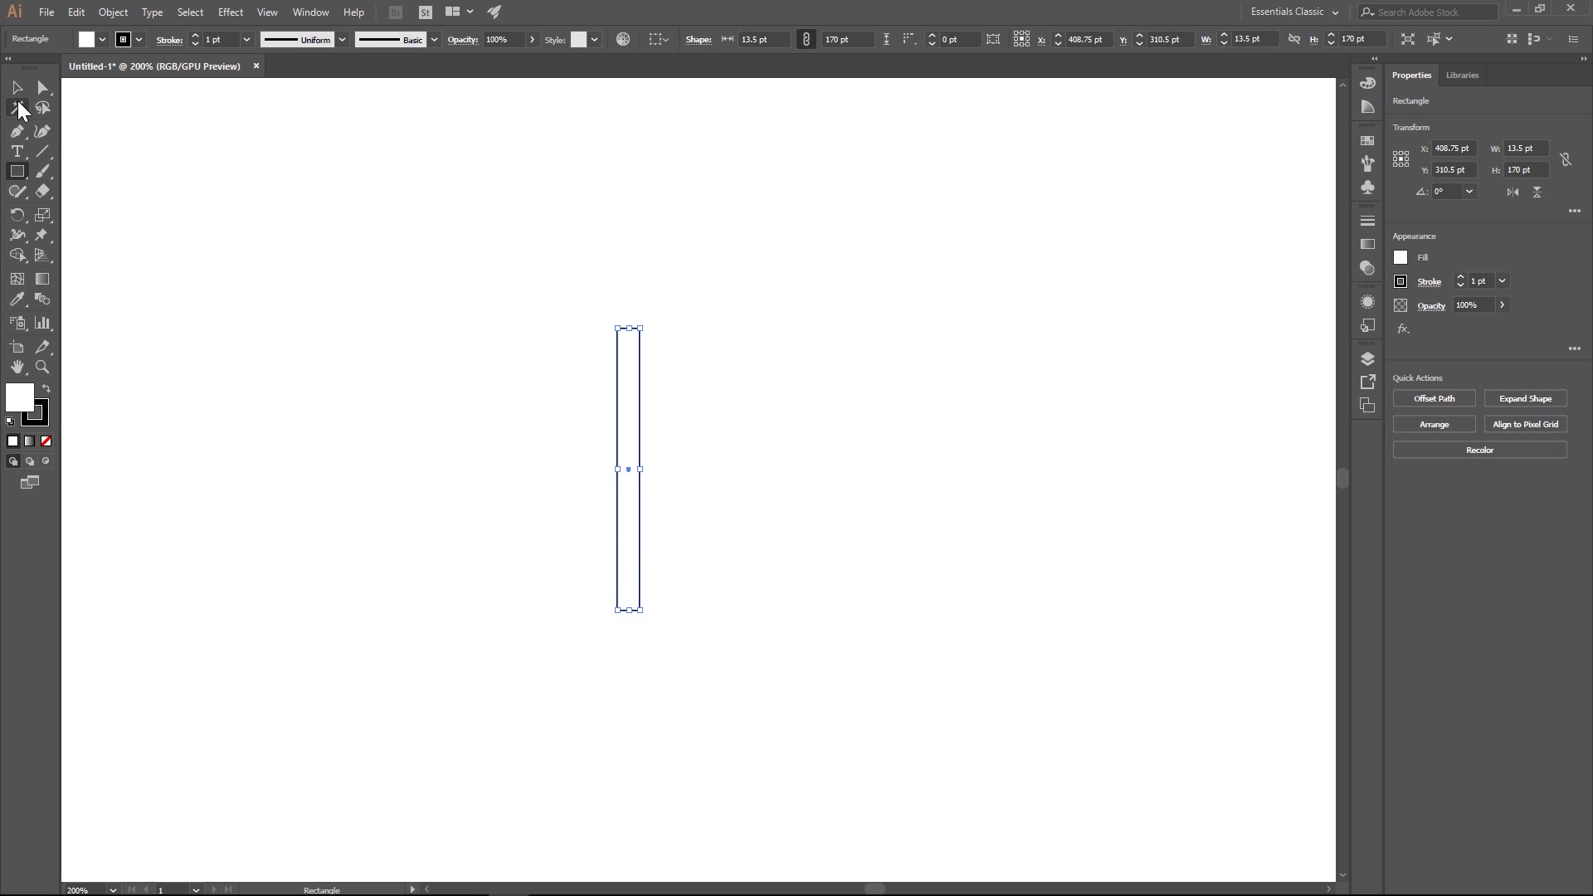
left_click(17, 88)
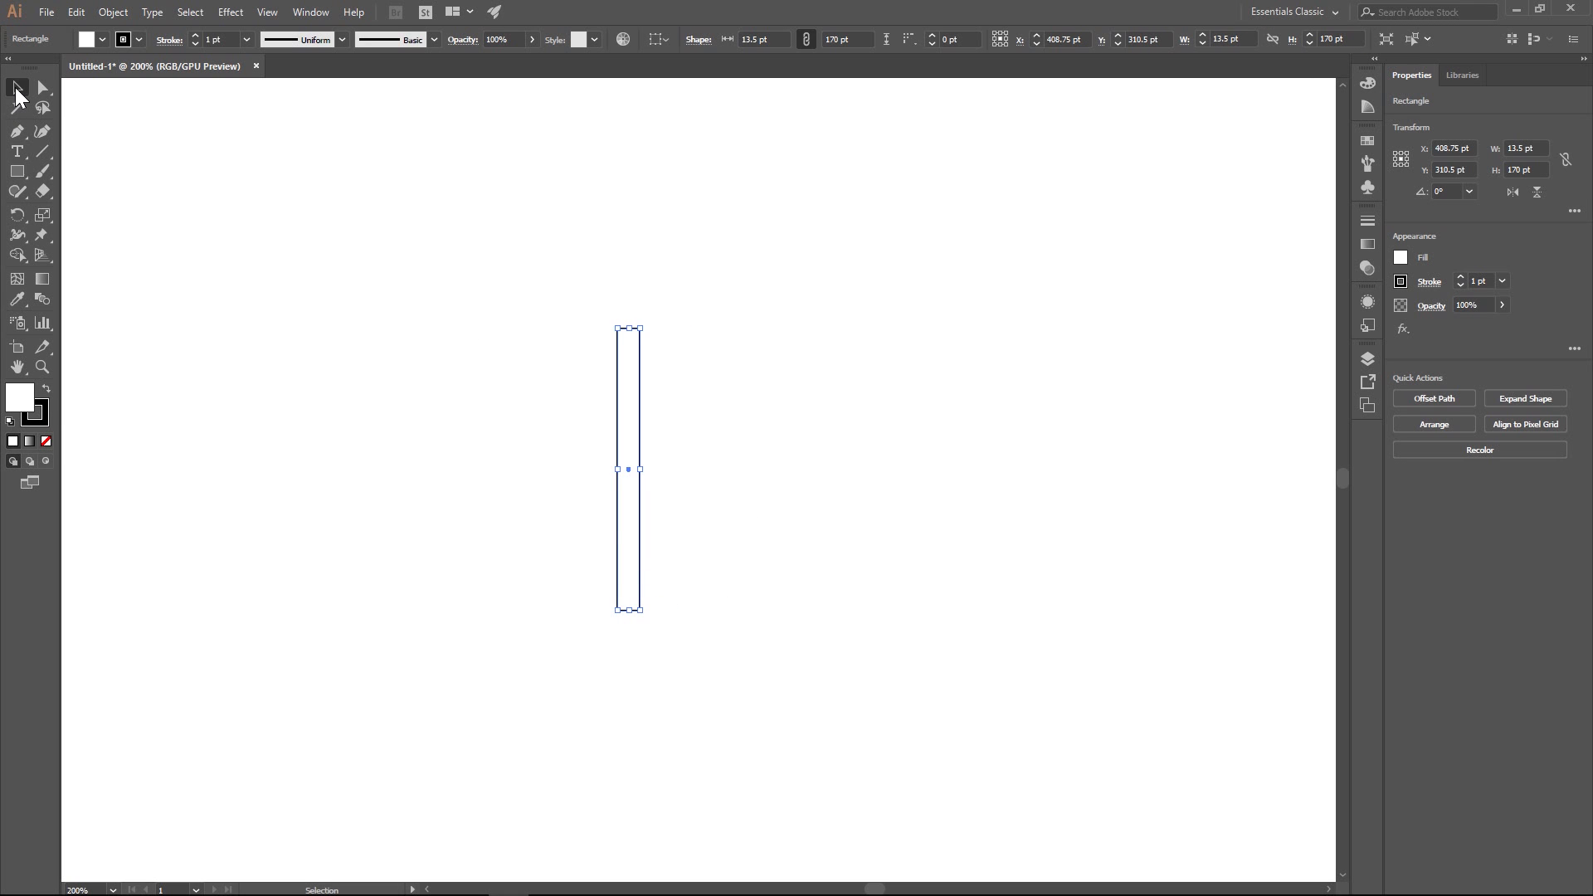
left_click(17, 172)
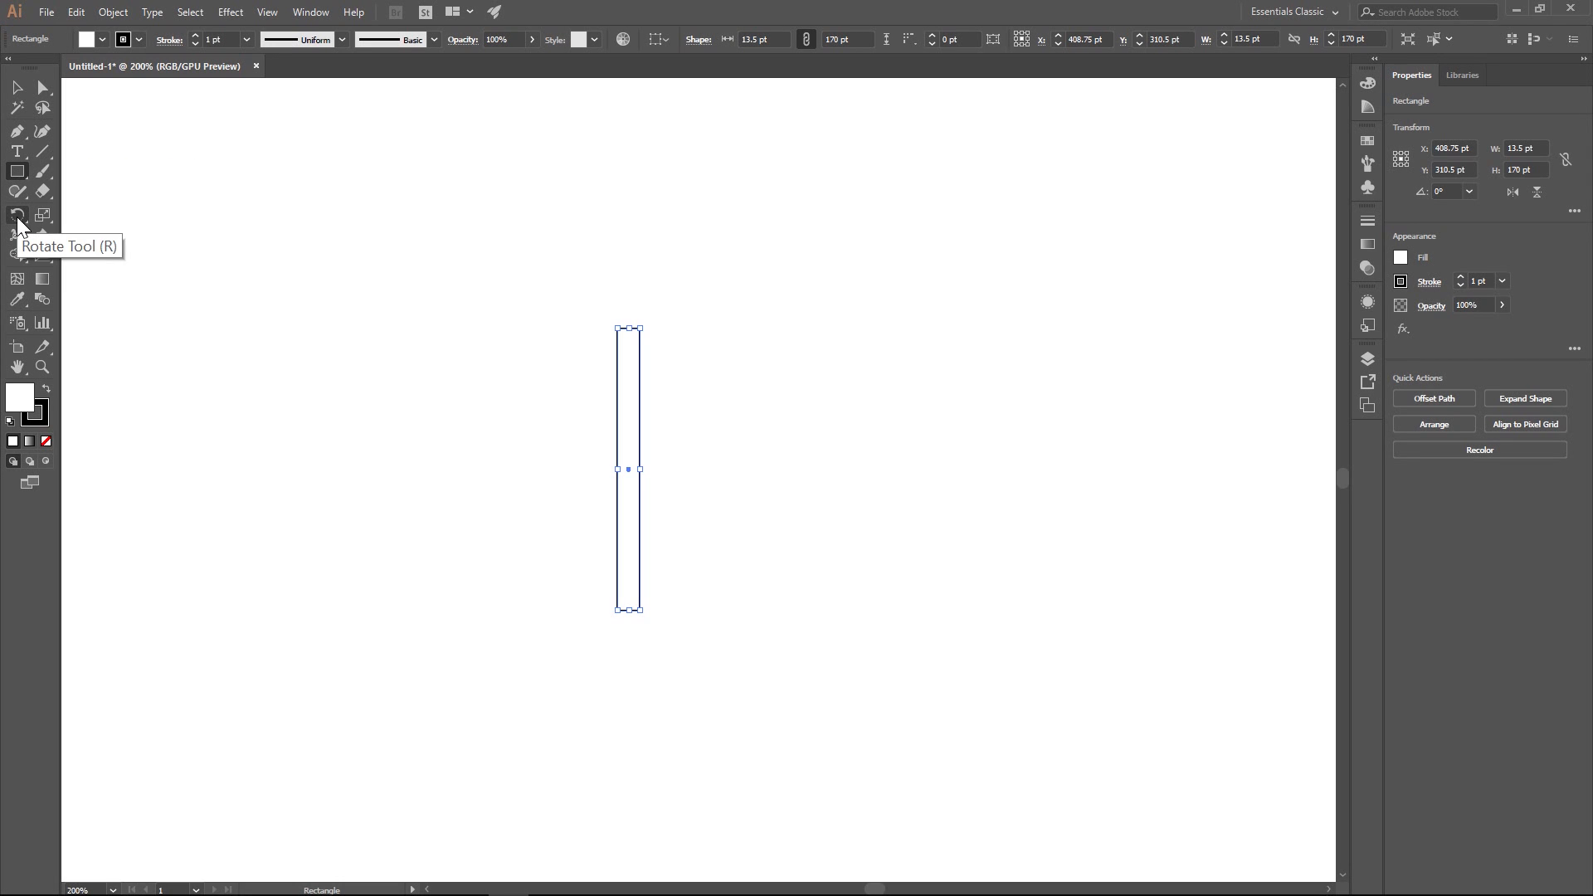
- Shear the narrow rectangle vertically so its ends slant down to the right, making it about 180 pt high overall
left_click(38, 222)
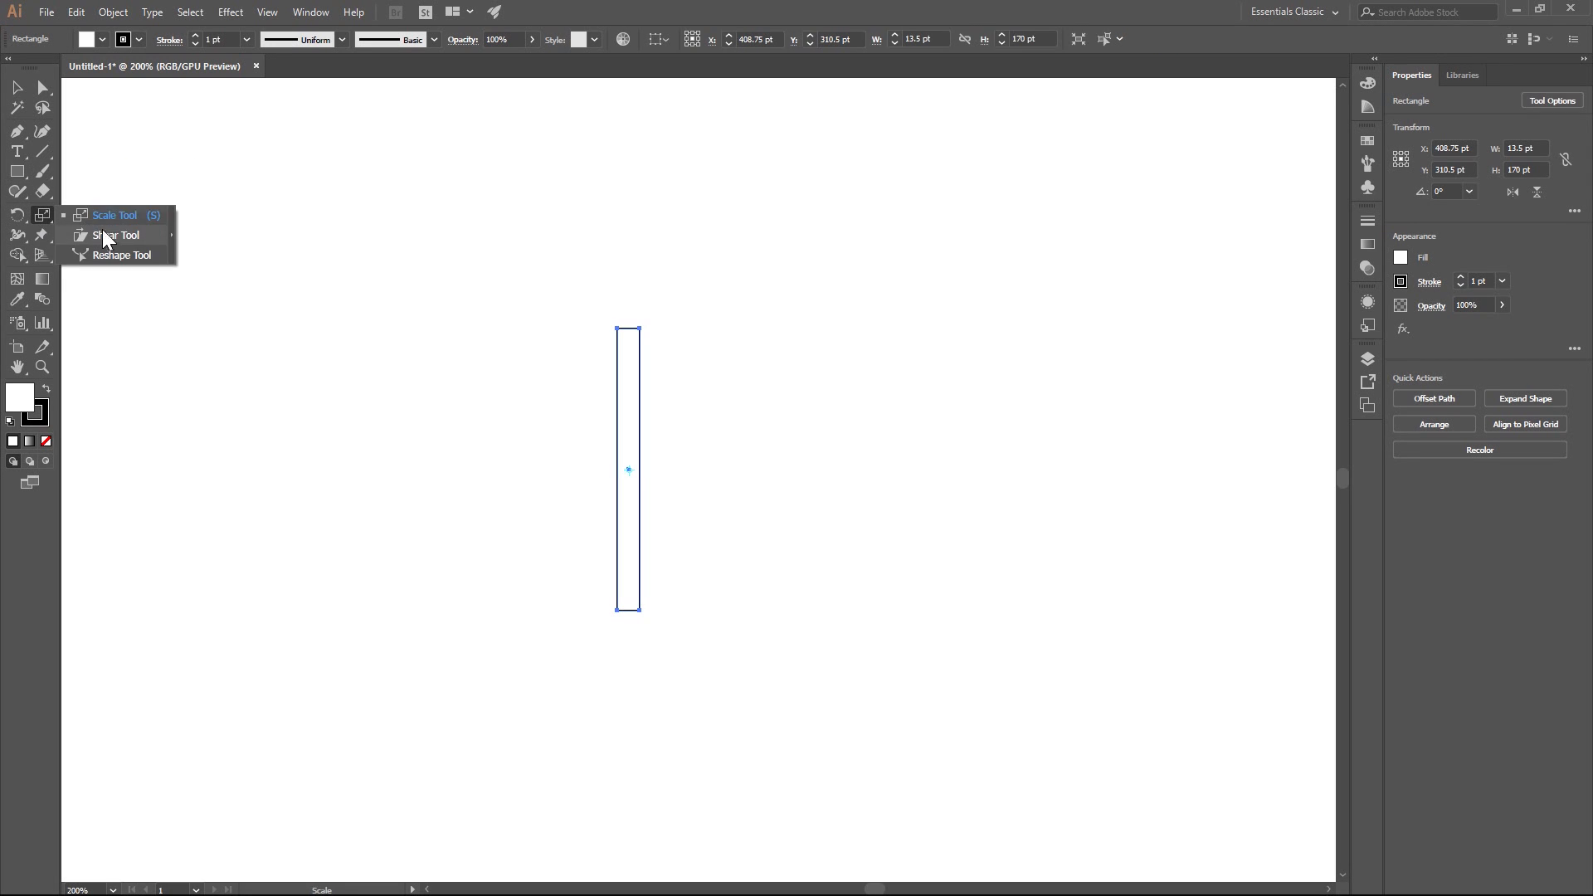
left_click(100, 235)
left_click_drag(643, 465, 643, 473)
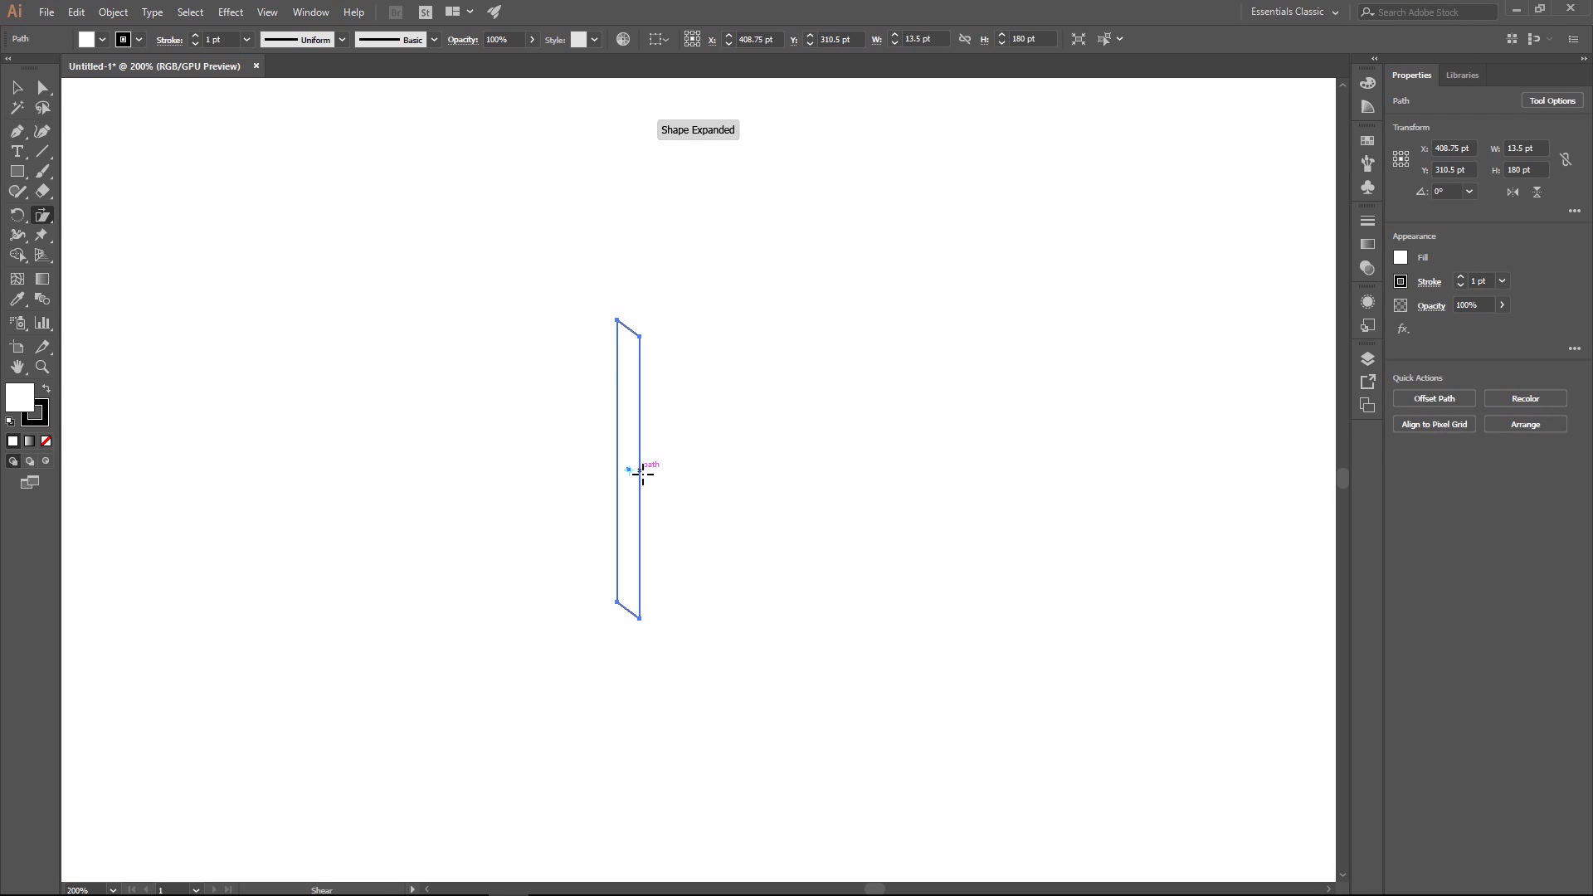
key("v")
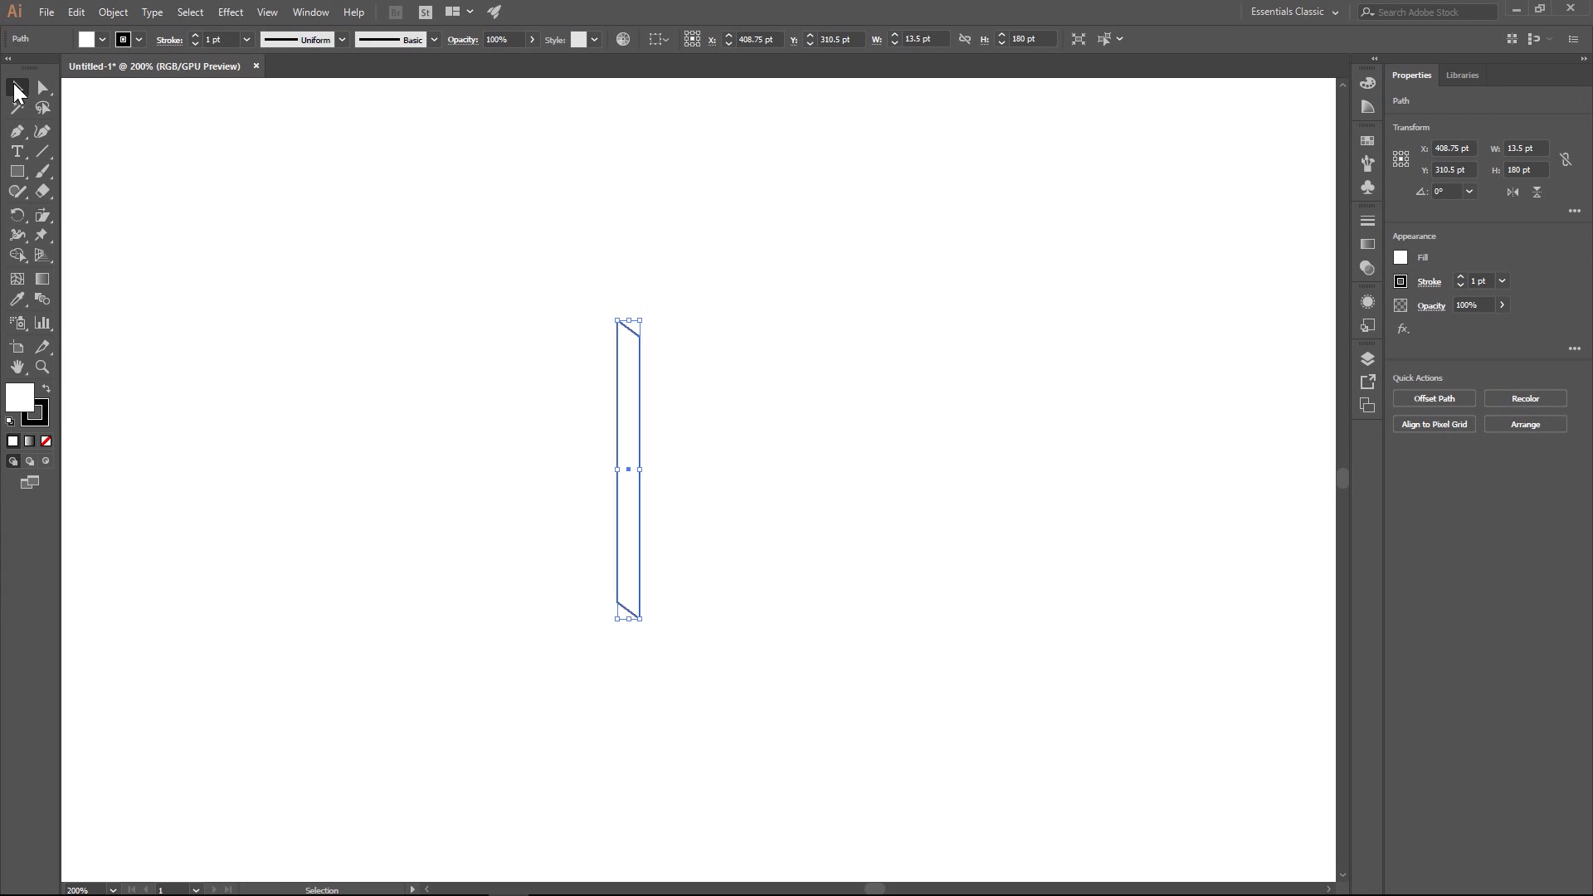
left_click(609, 452)
left_click(640, 455)
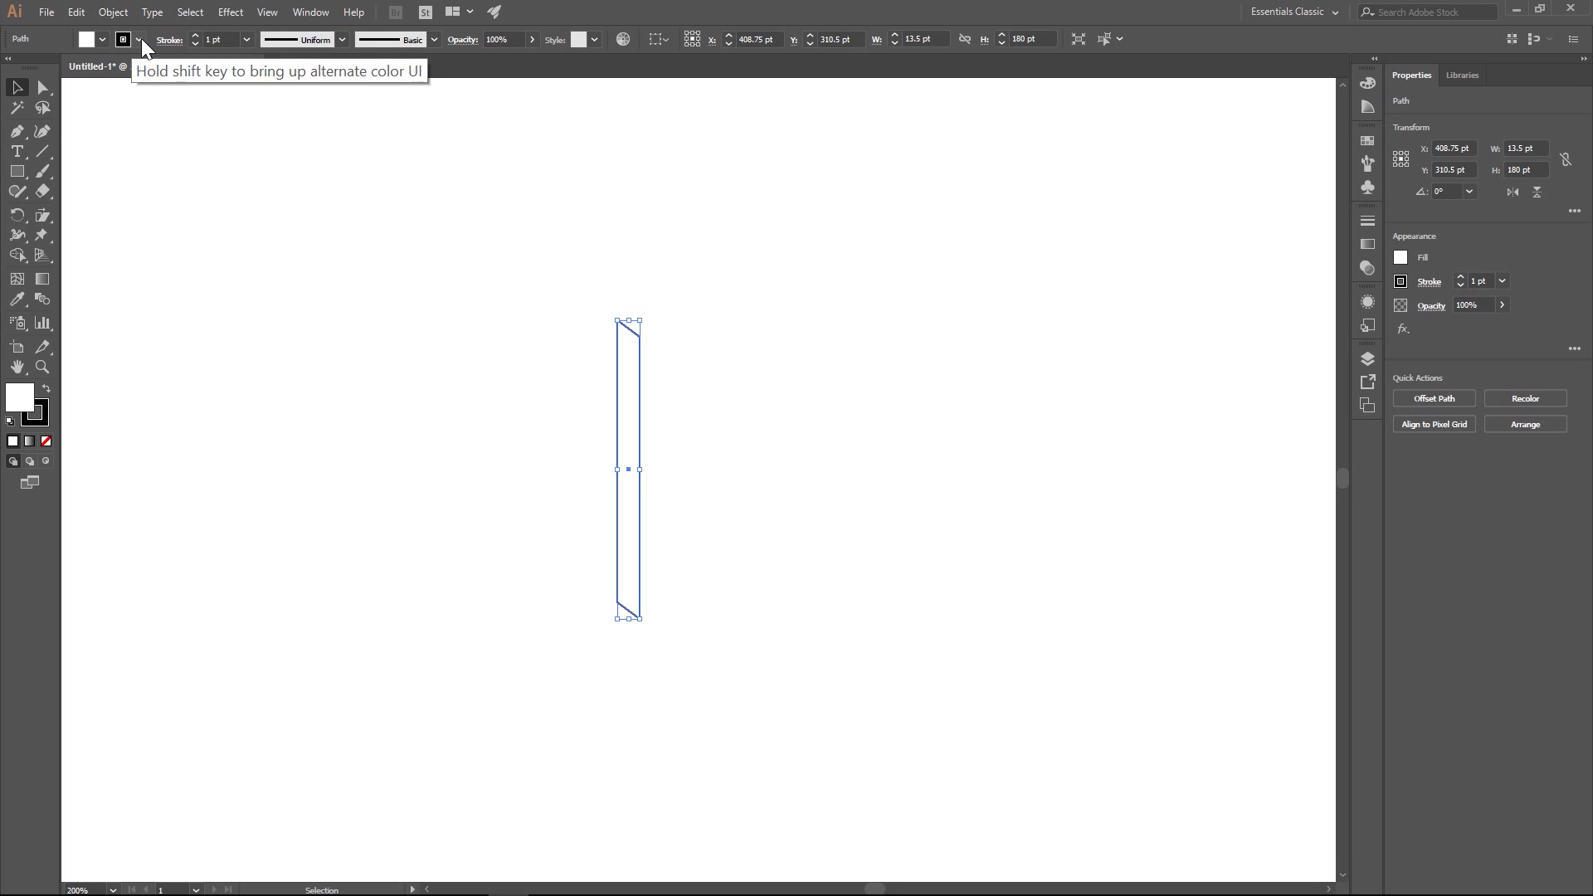
- Remove the slanted bar's stroke and fill it with light tan brown
left_click(101, 38)
left_click(12, 69)
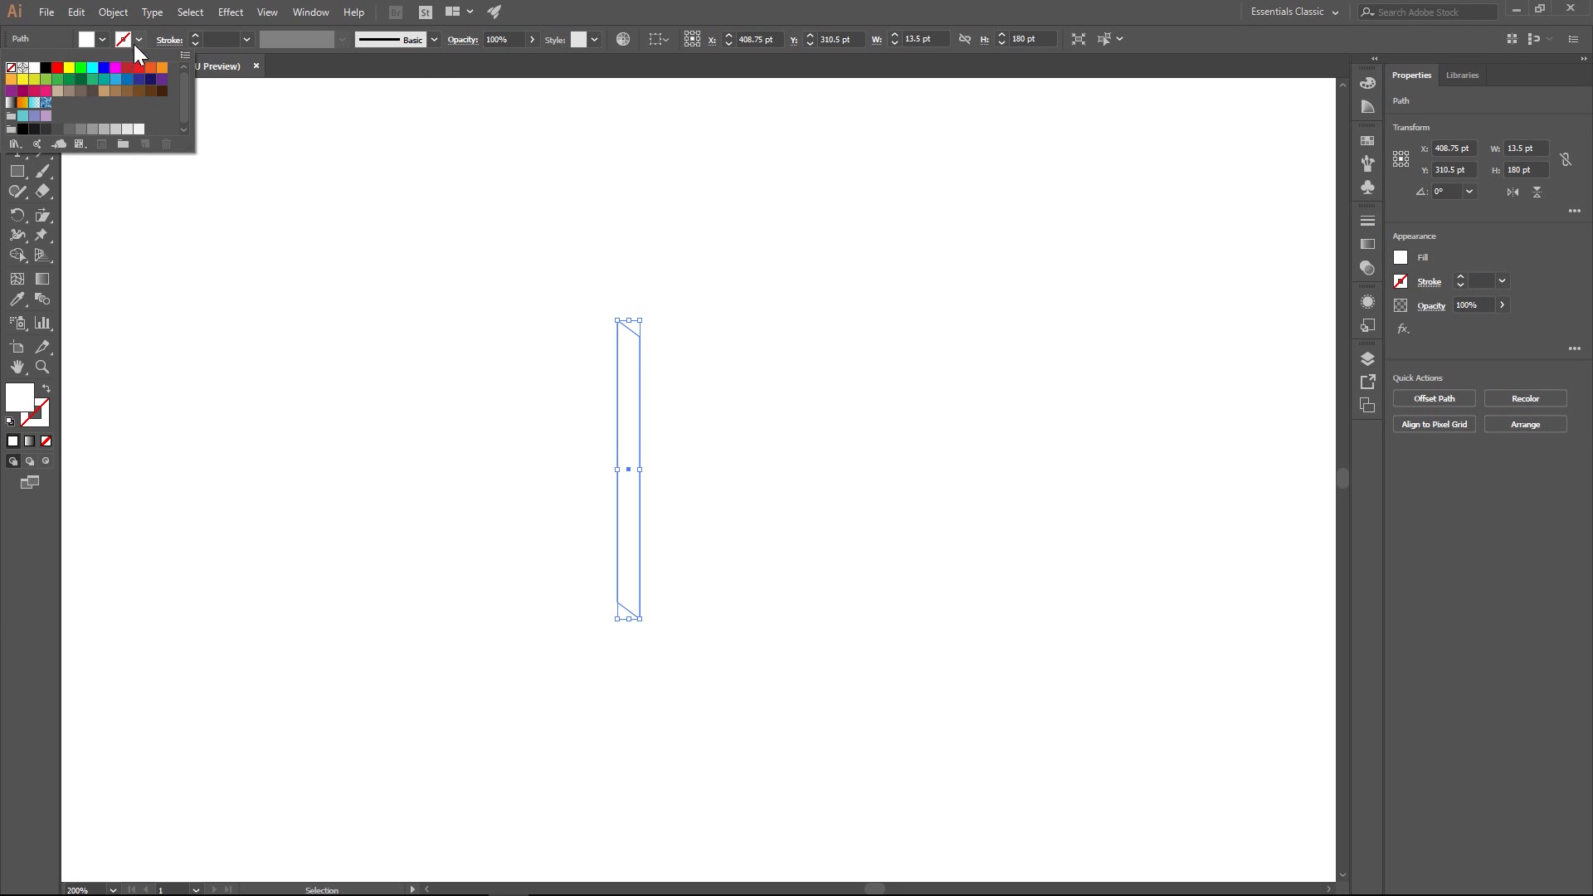
left_click(99, 40)
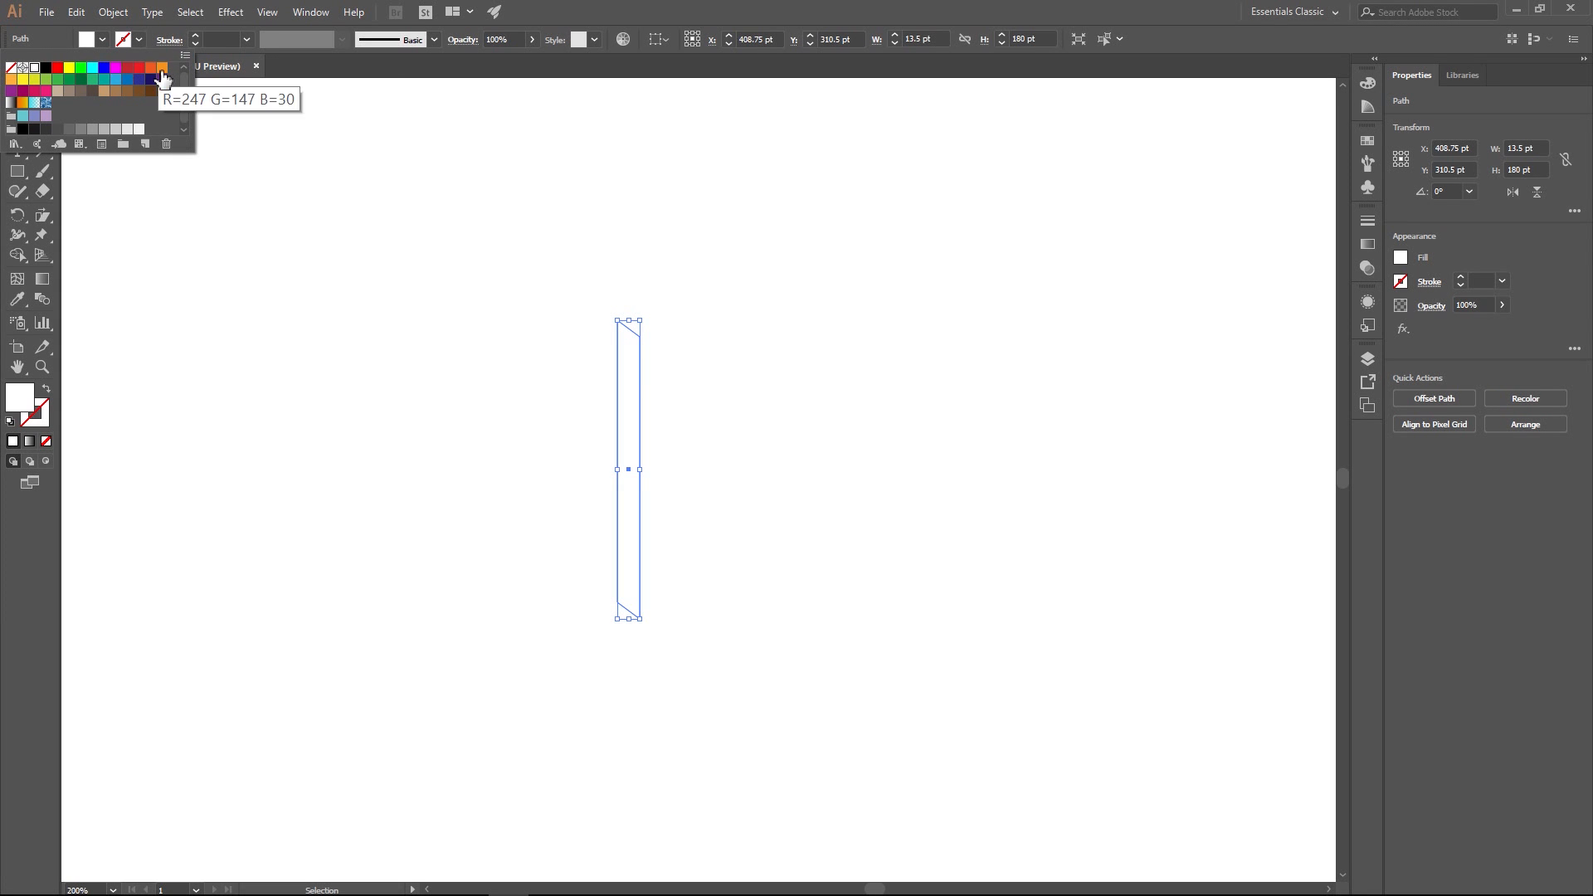
left_click(121, 94)
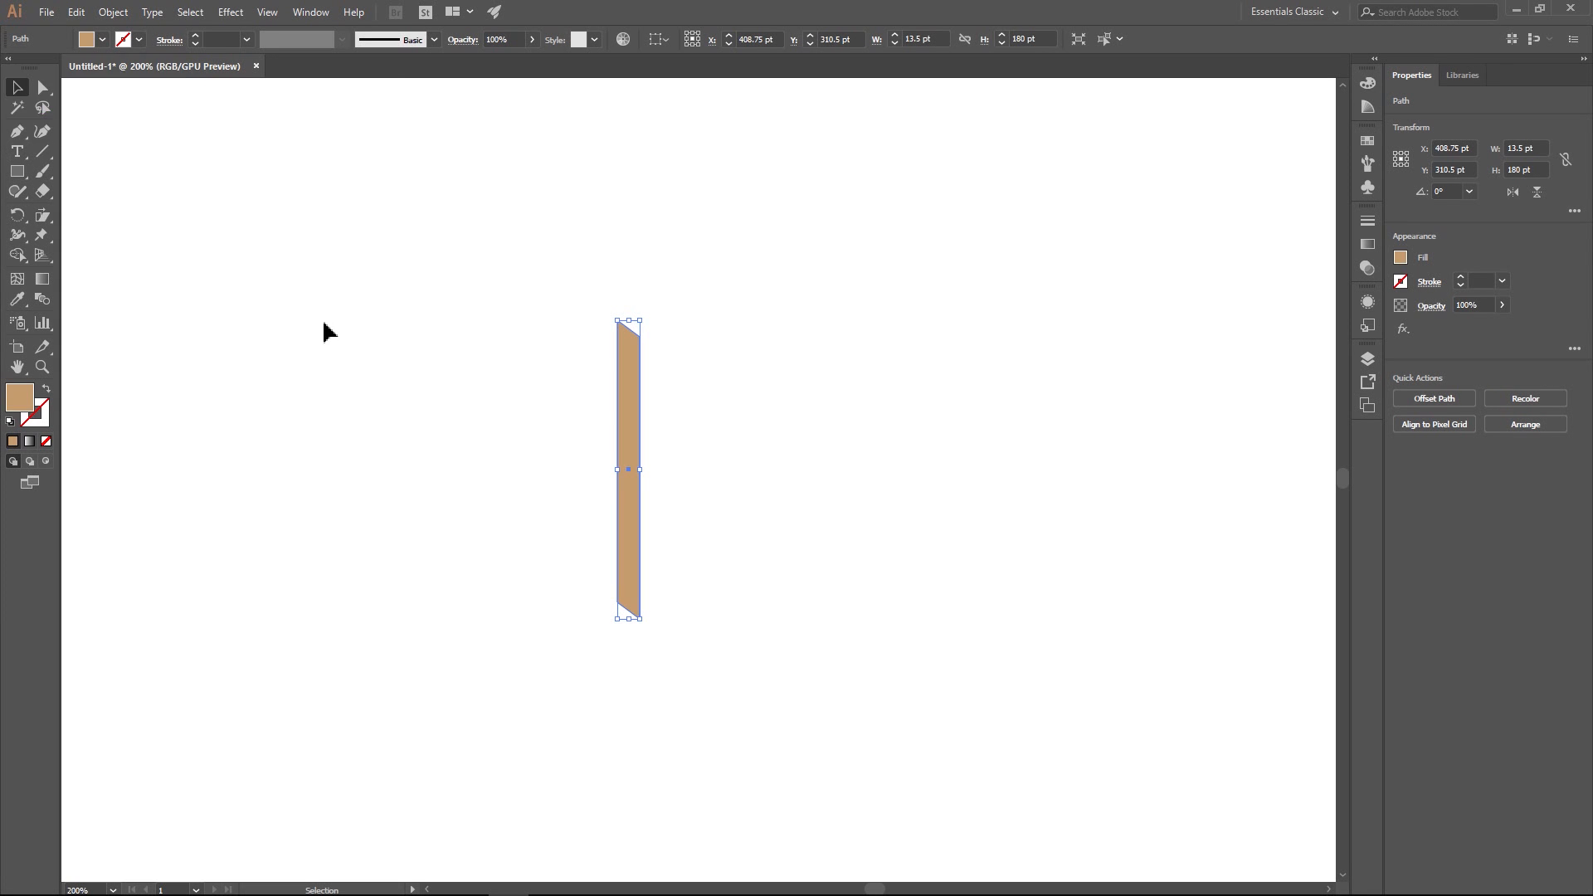
- Paste a copy of the tan bar in front of the original and reflect it across the vertical axis
left_click(435, 334)
left_click(629, 396)
right_click(631, 363)
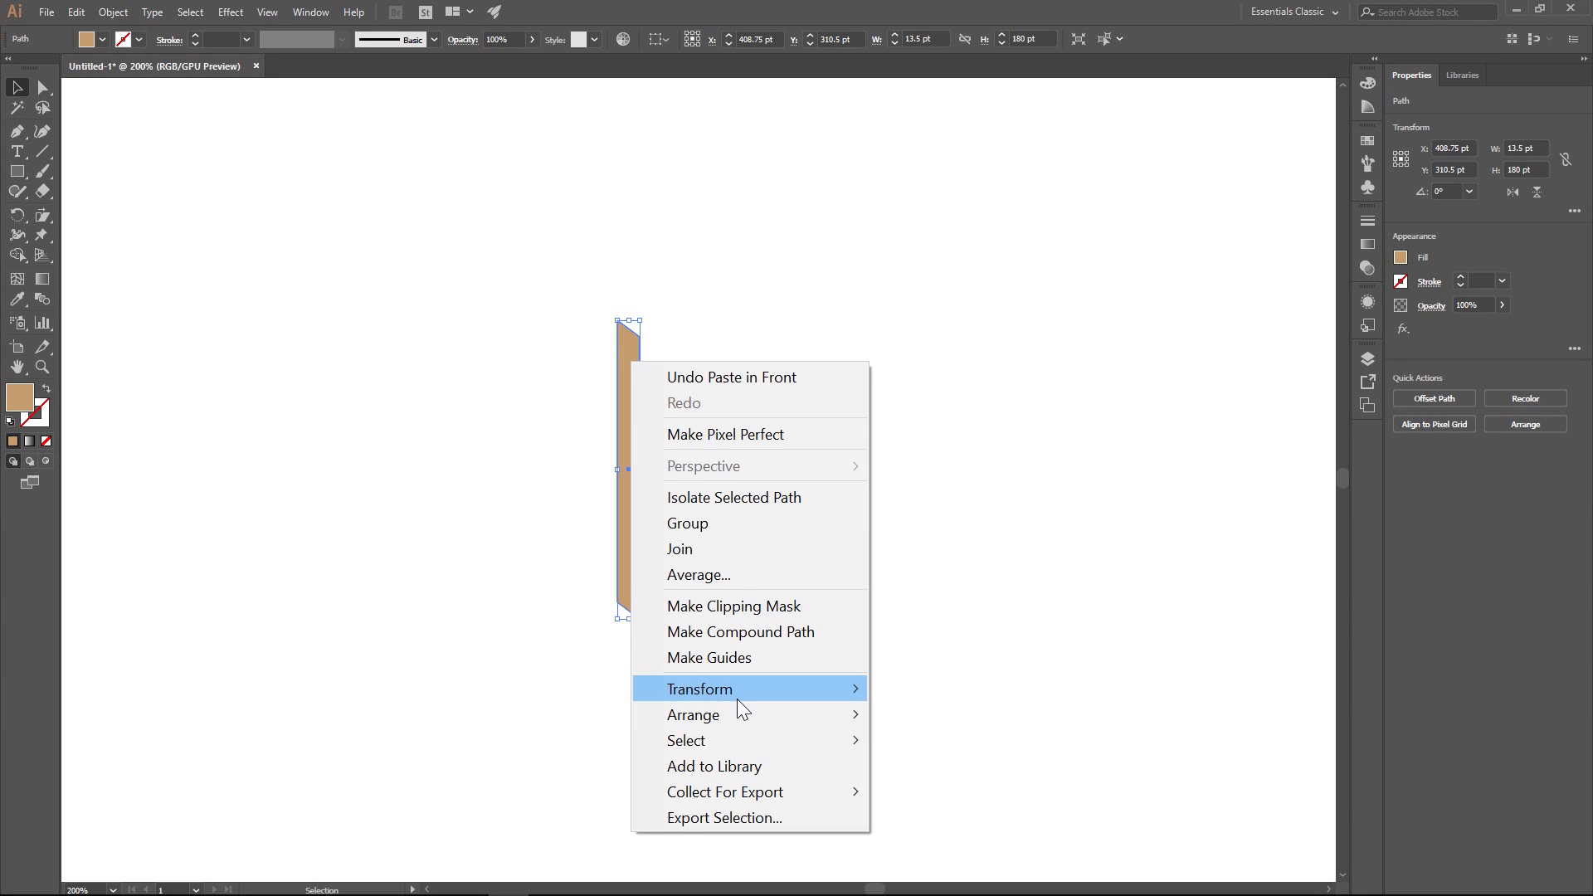
mouse_move(737, 695)
left_click(940, 577)
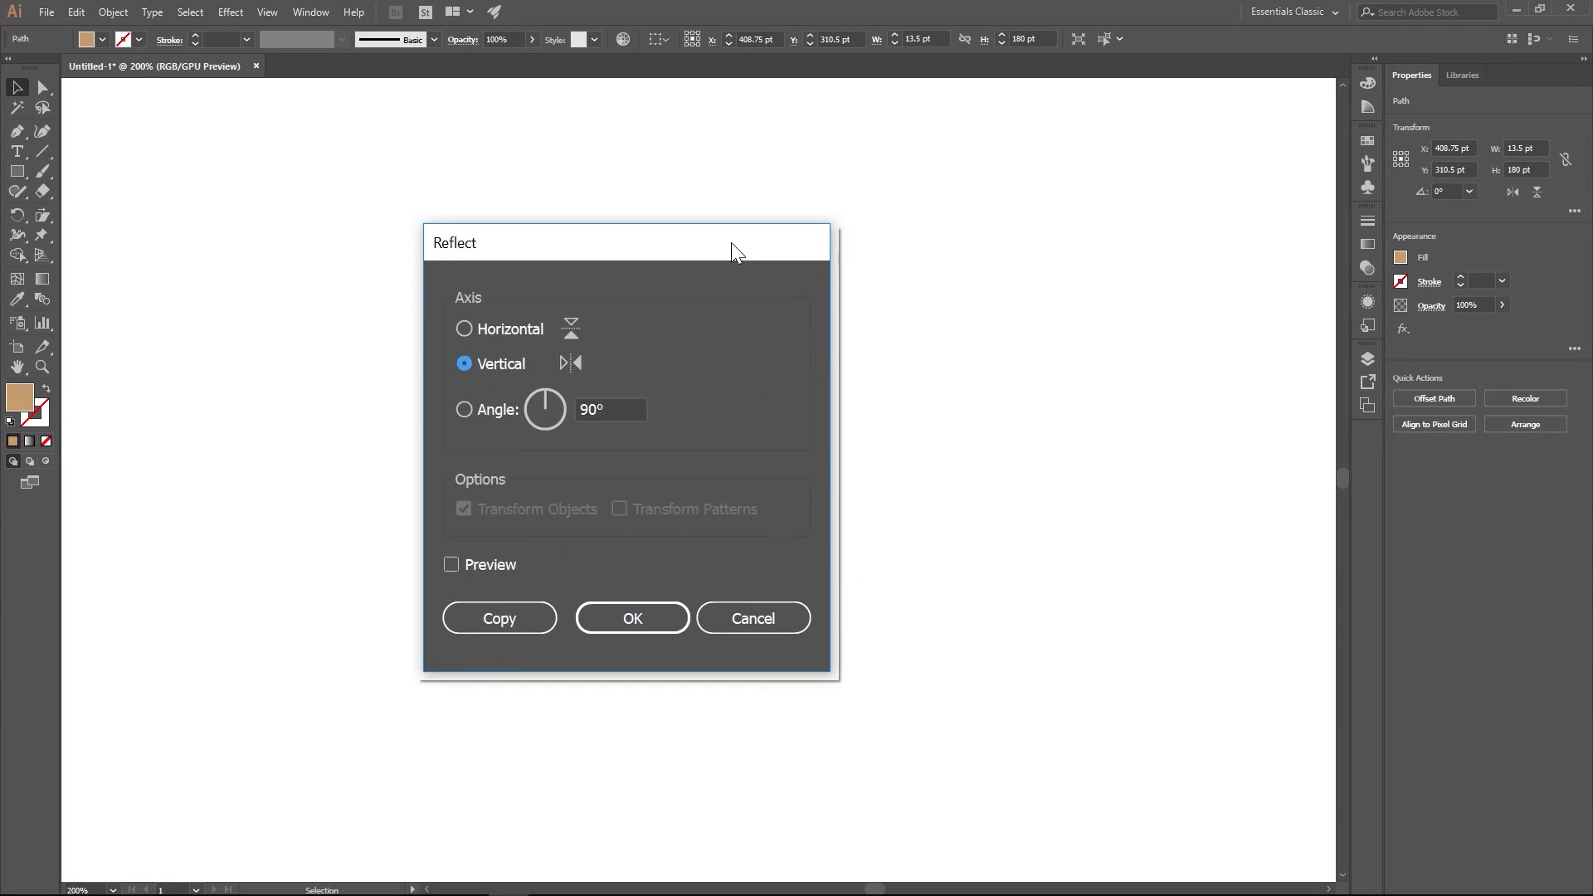
left_click(560, 488)
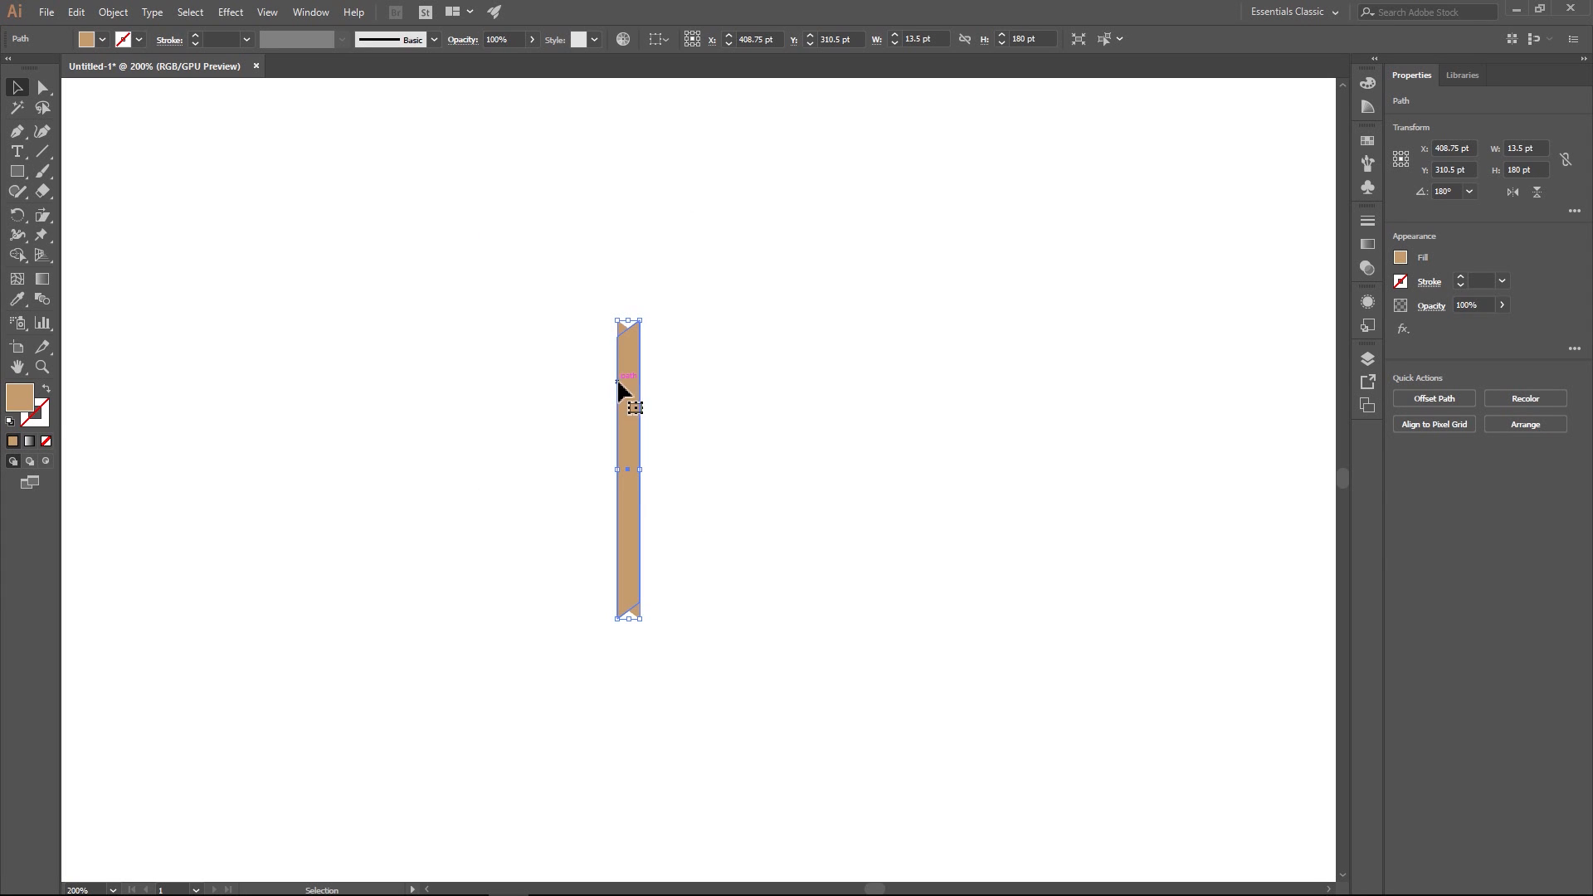
- Move the reflected bar to the right so both halves meet edge to edge as a post, nudging it 1 pt right
left_click_drag(637, 384, 658, 391)
left_click(743, 384)
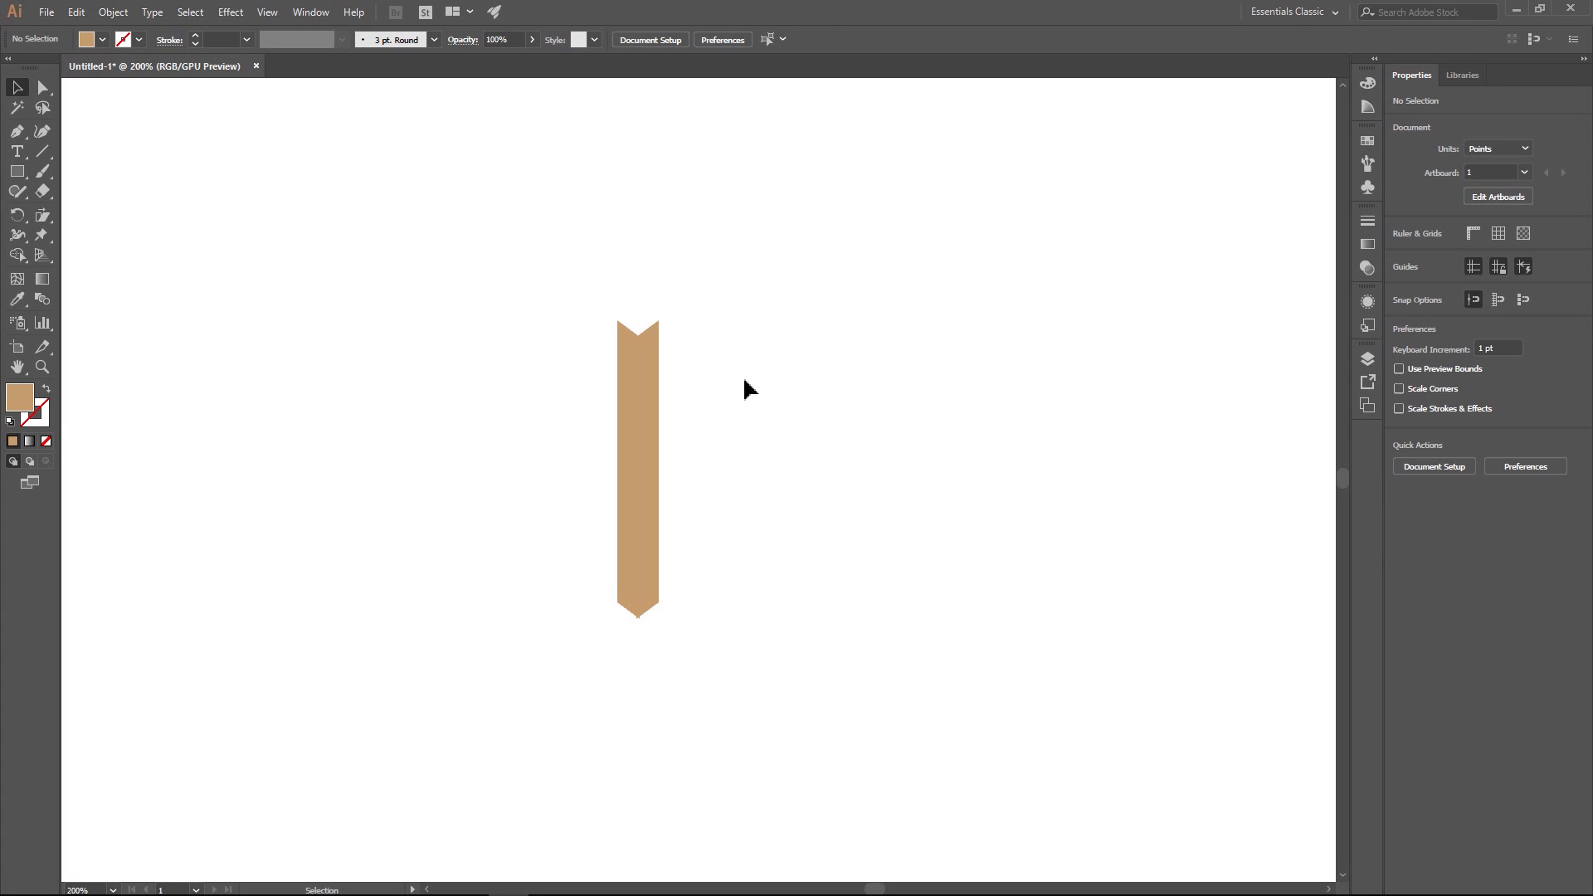
left_click(651, 395)
key("Right")
left_click(746, 371)
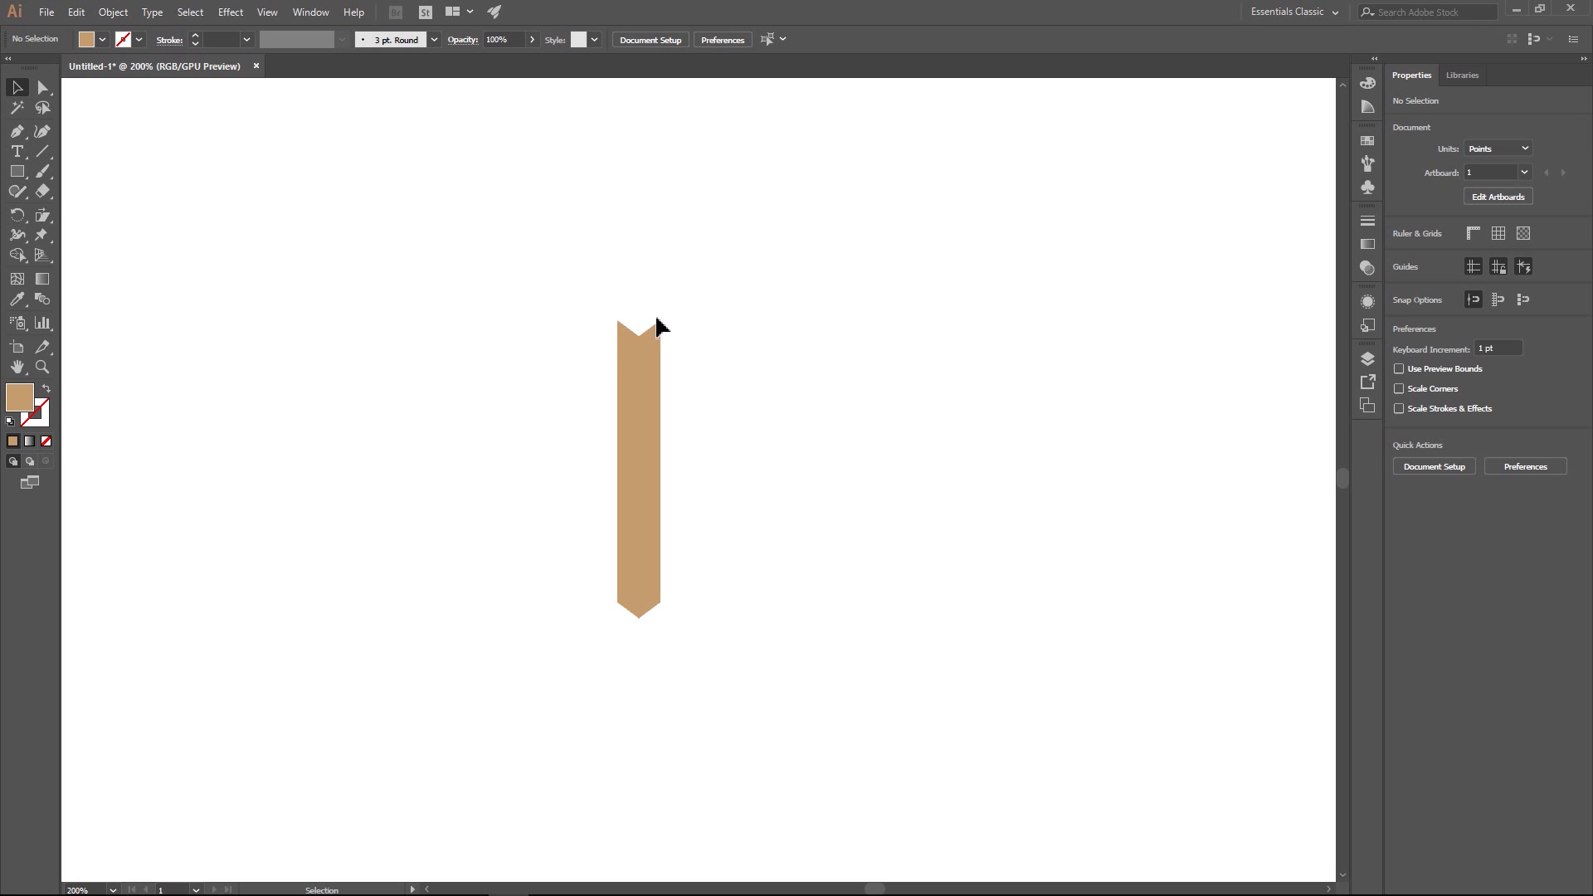
left_click_drag(774, 275, 650, 337)
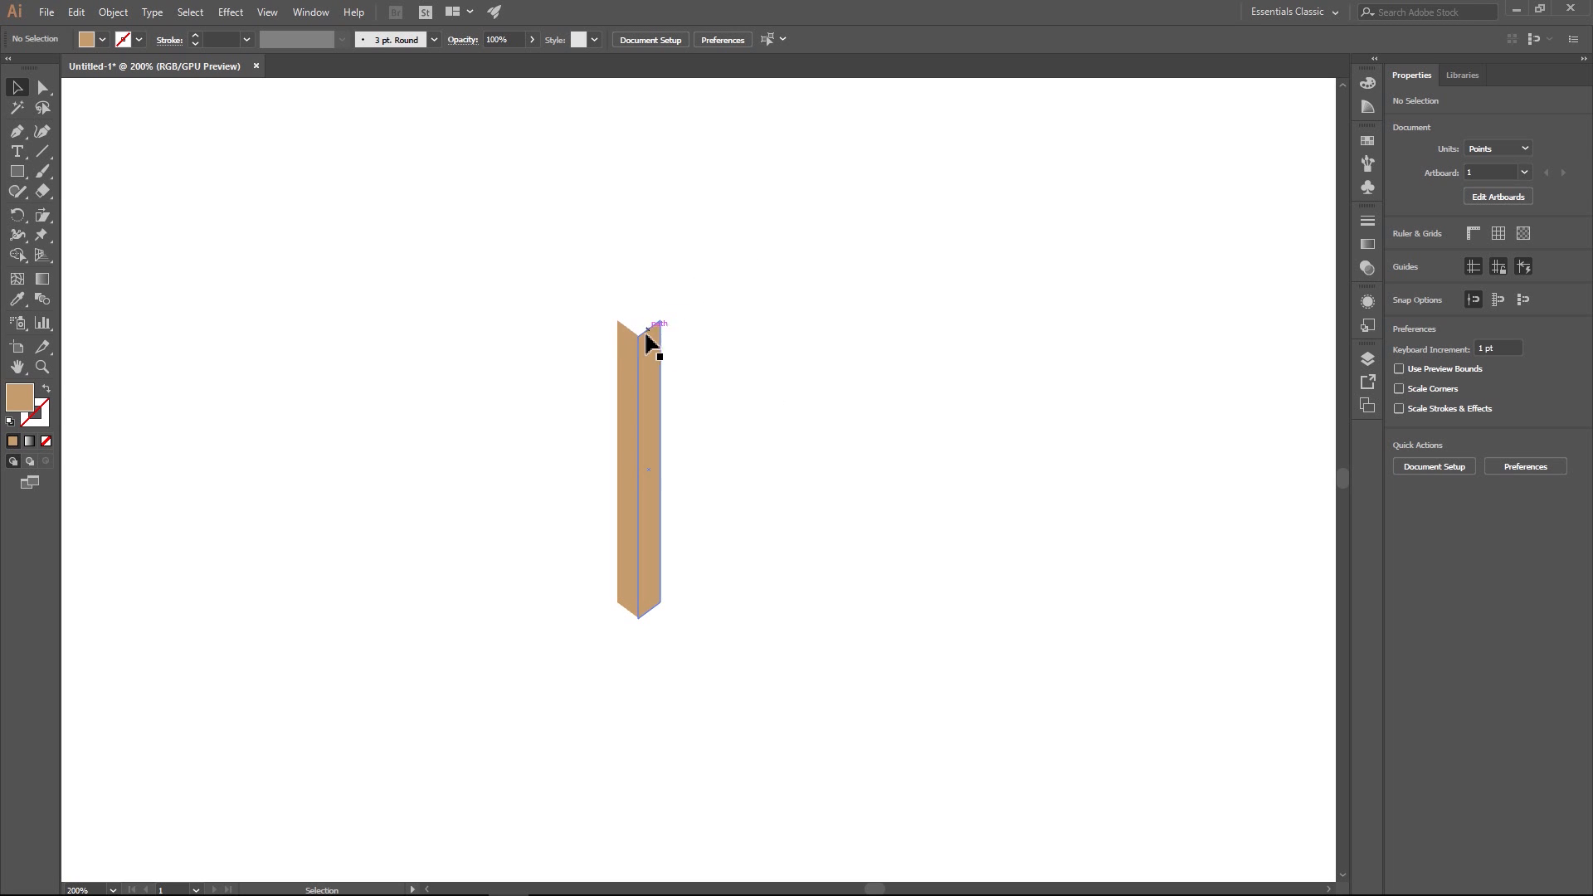
left_click(758, 466)
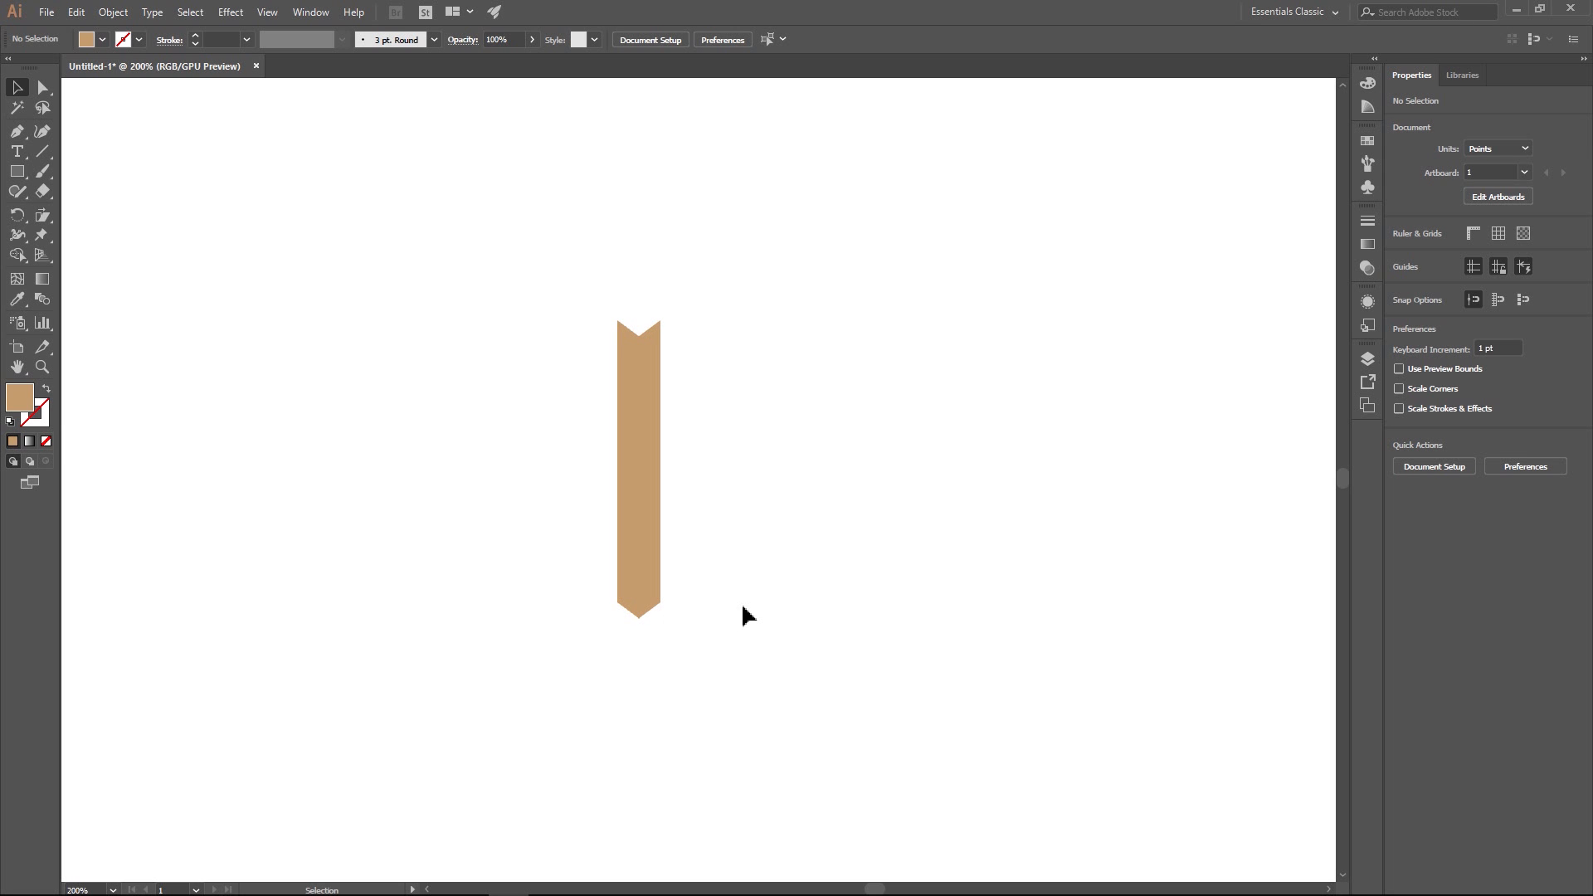
- Select both halves of the tan post and move them together to the right and slightly down, nearer the artboard's center
left_click_drag(529, 283, 556, 311)
left_click_drag(637, 412, 730, 357)
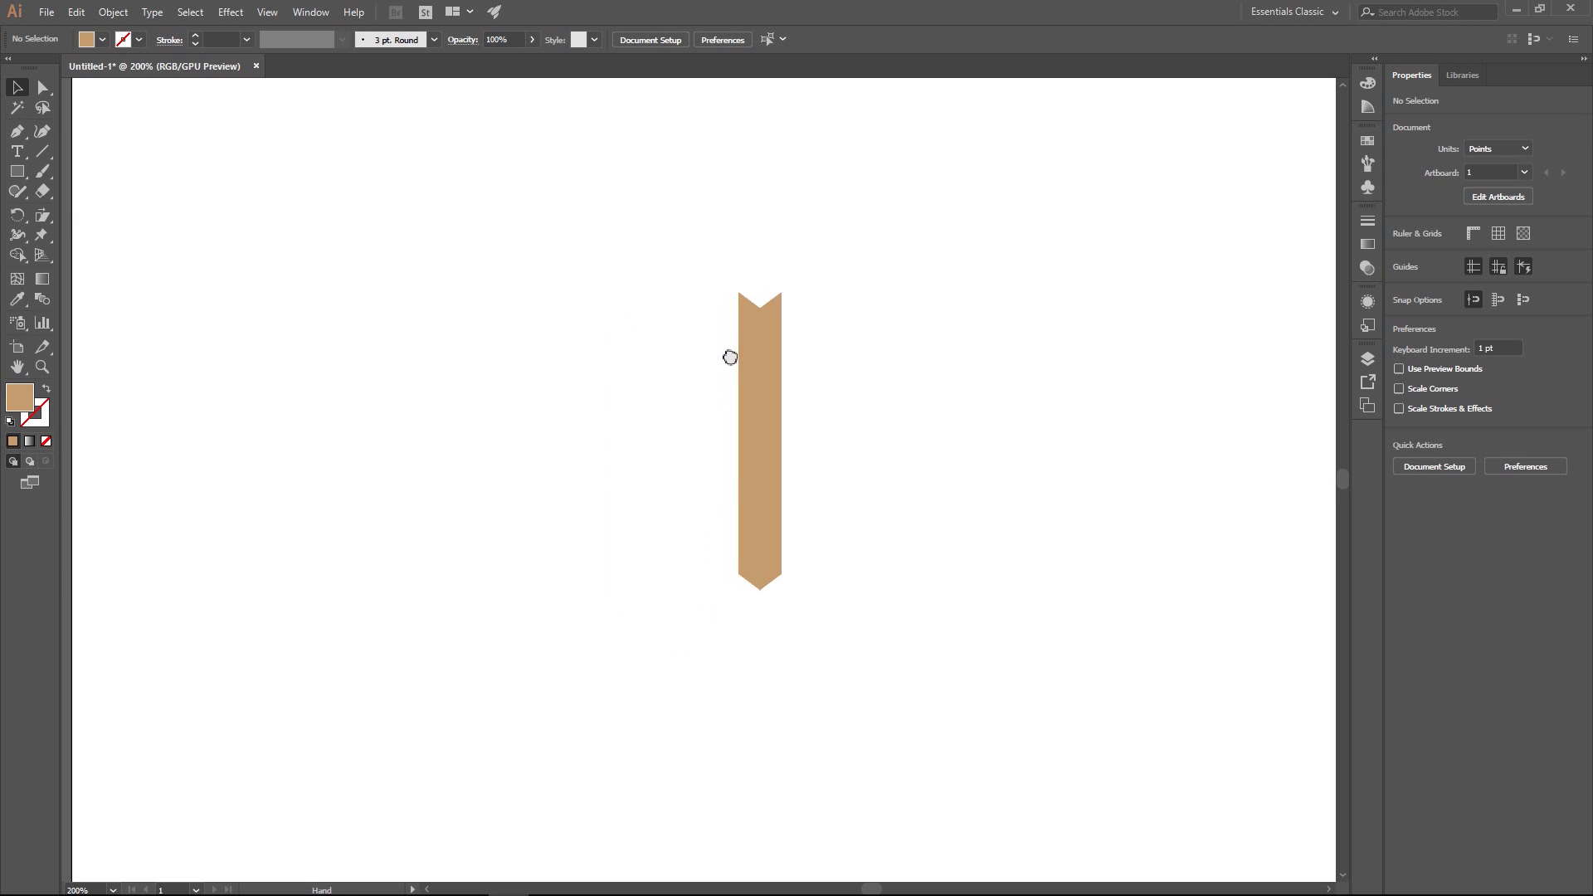
key("ctrl+1")
left_click_drag(631, 433, 745, 463)
left_click(785, 473)
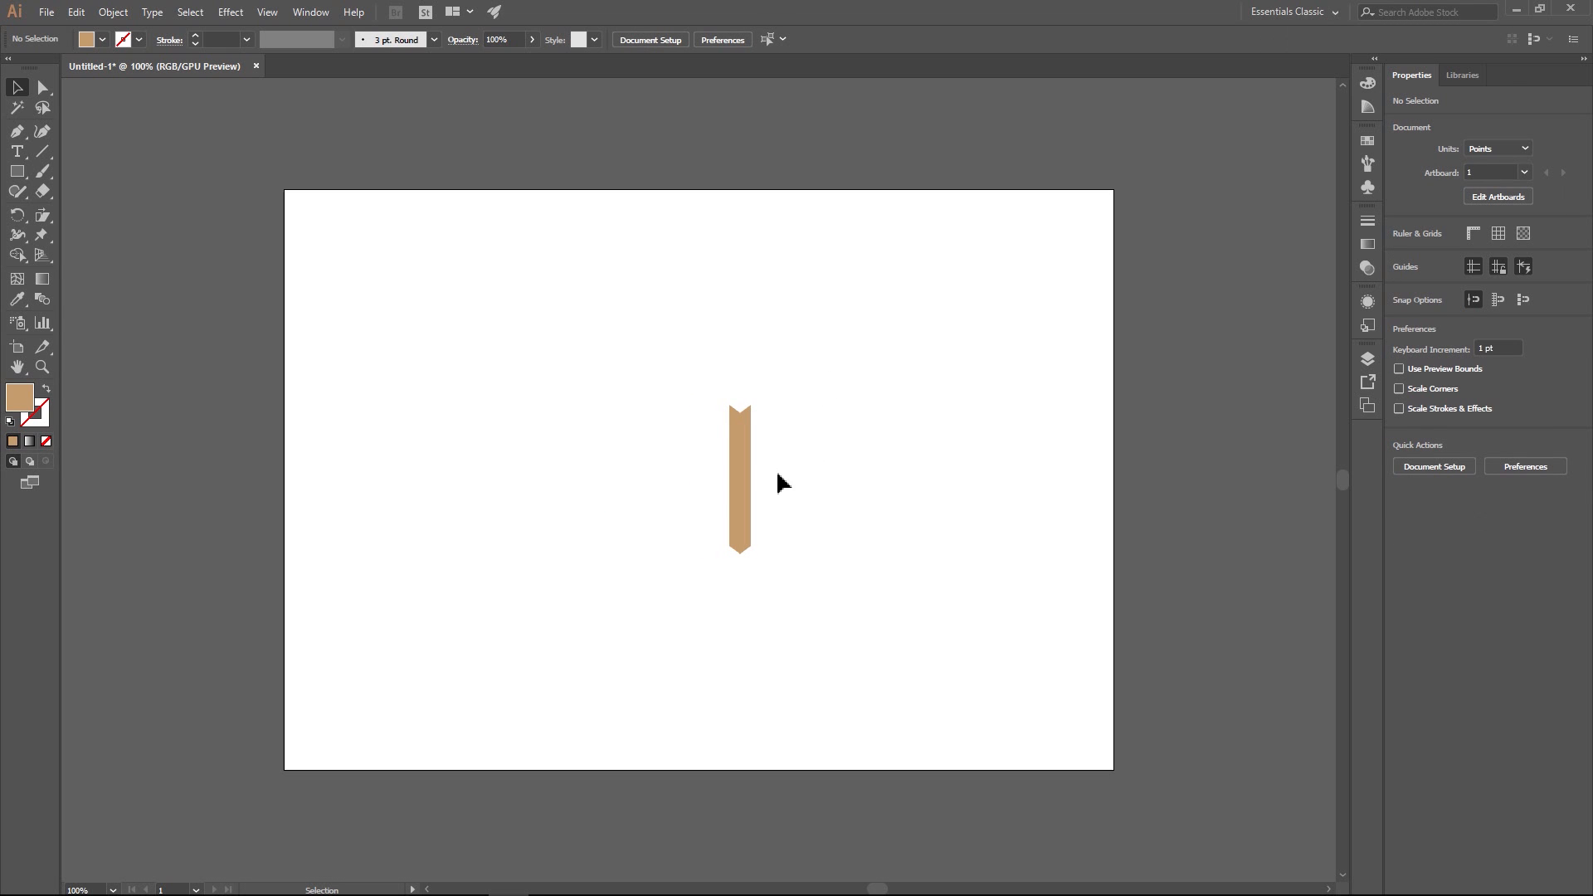
- Draw a tan rounded rectangle about 27 by 90.5 pt to the left of the post
scroll(786, 491, "up", 2)
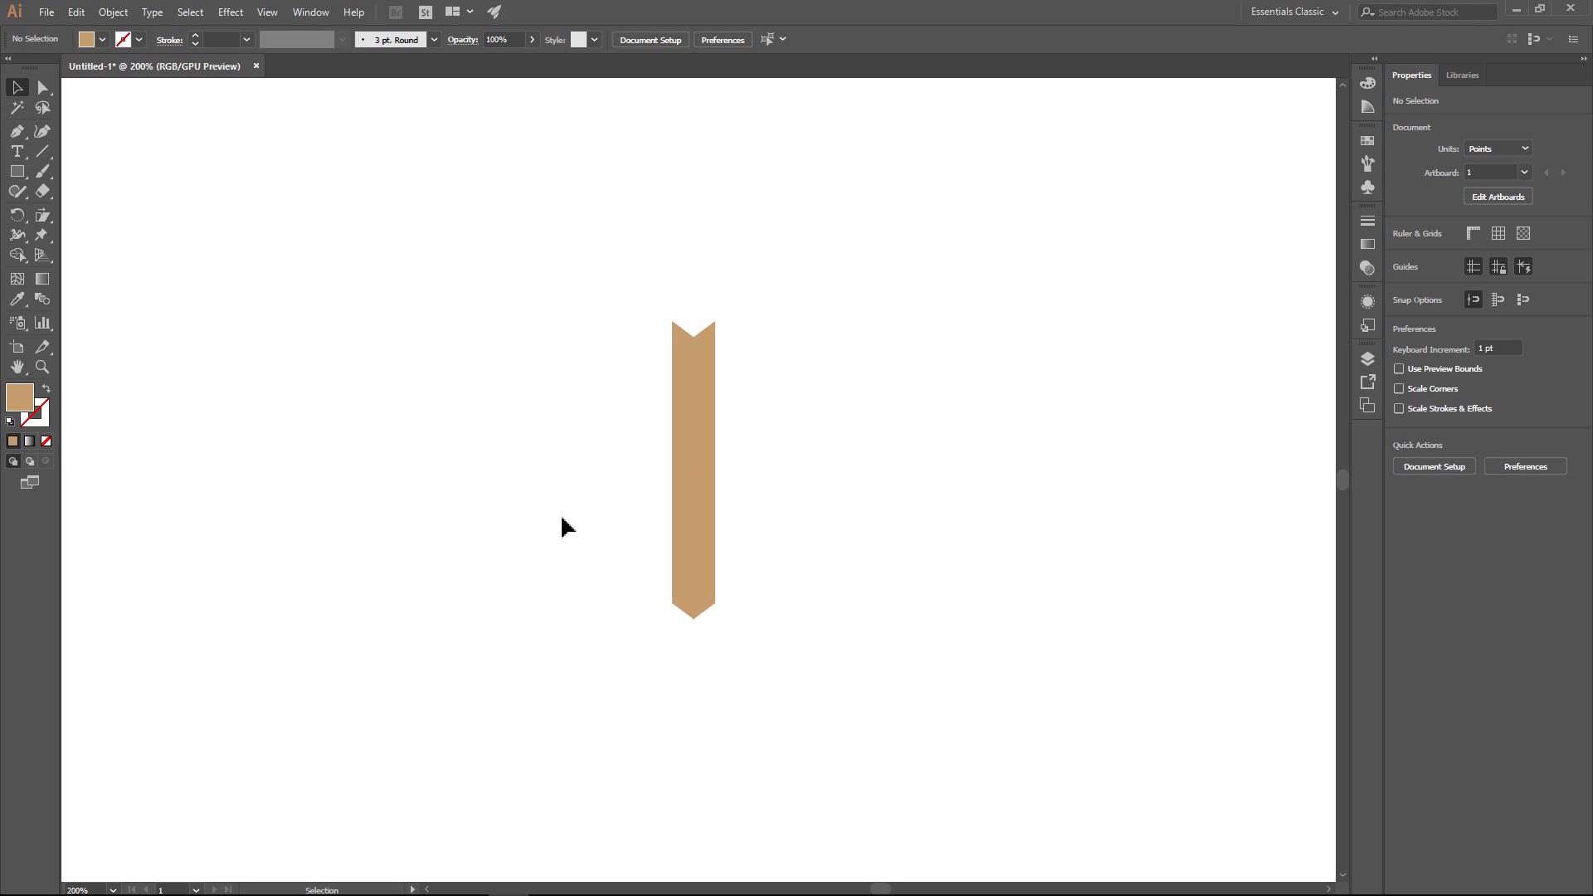
left_click(18, 171)
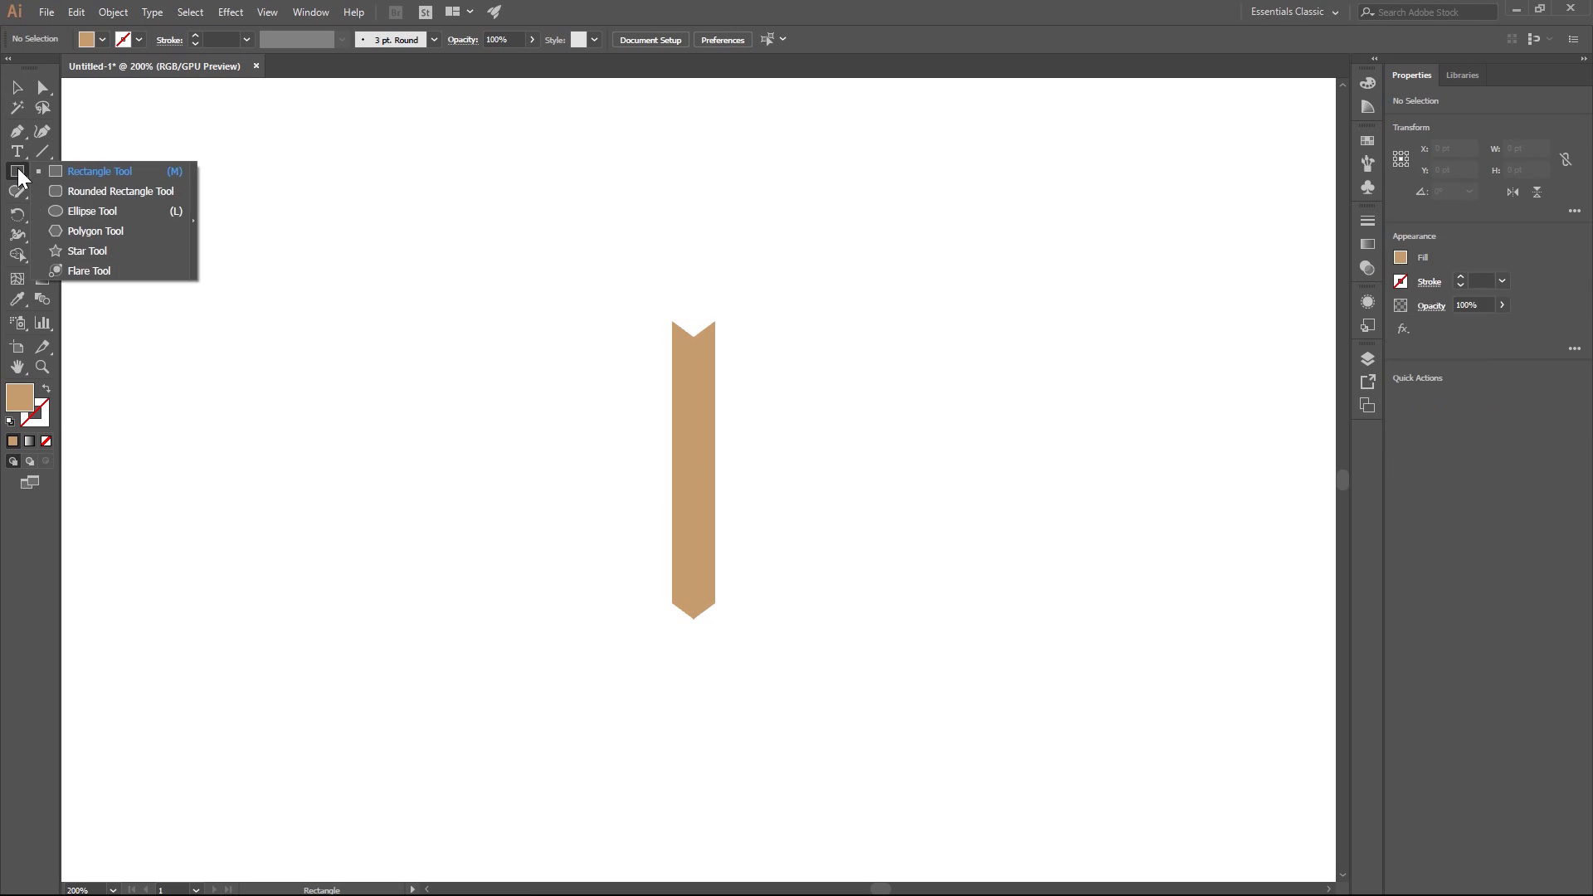
left_click(75, 191)
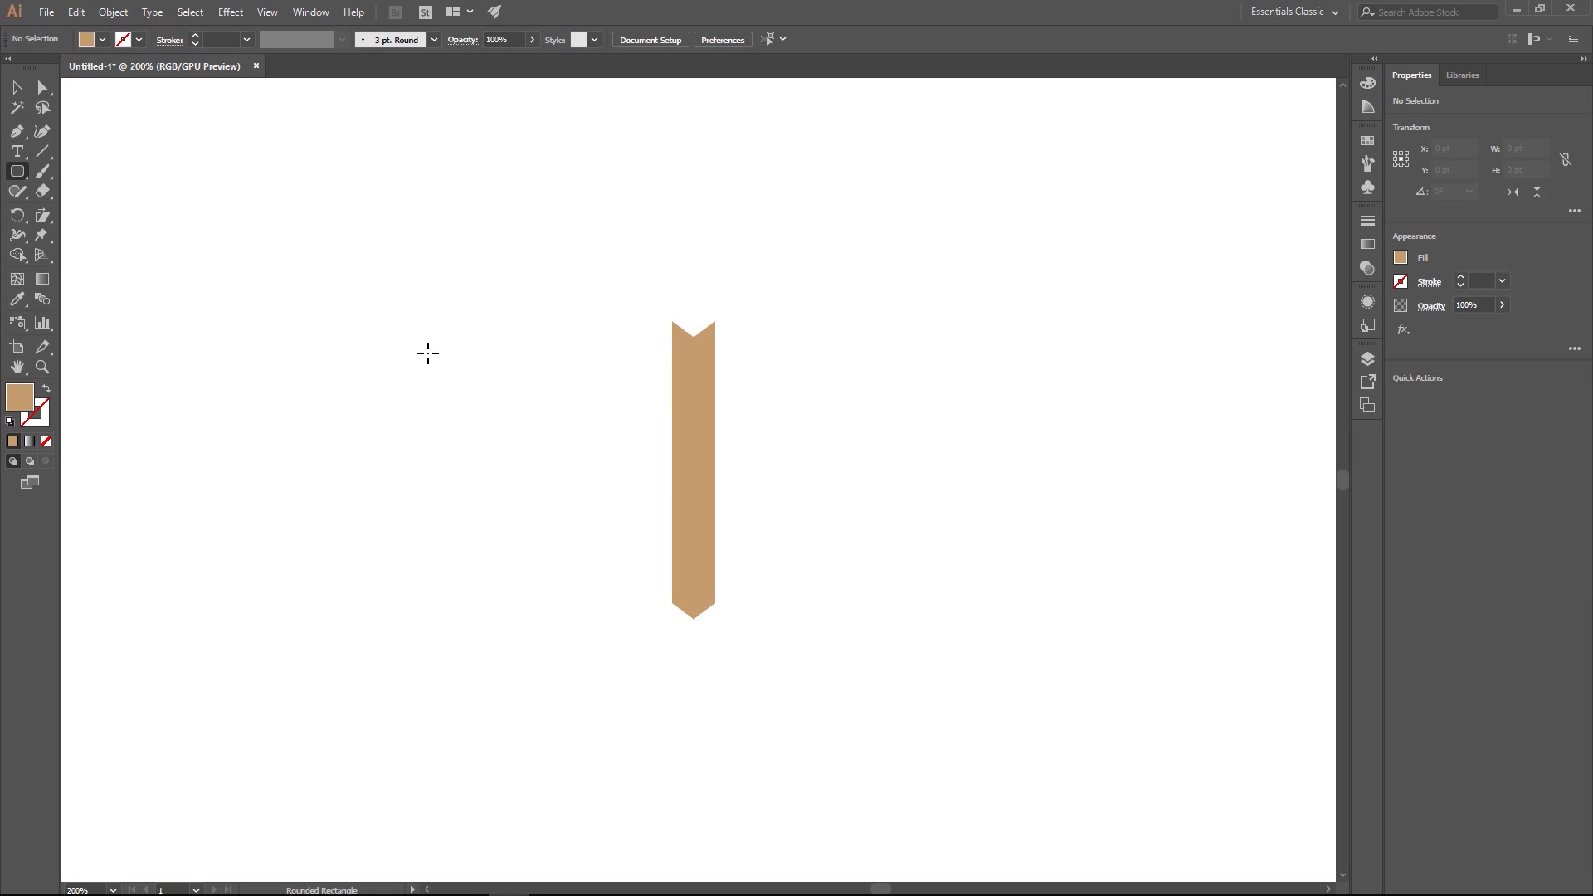
left_click_drag(428, 354, 473, 504)
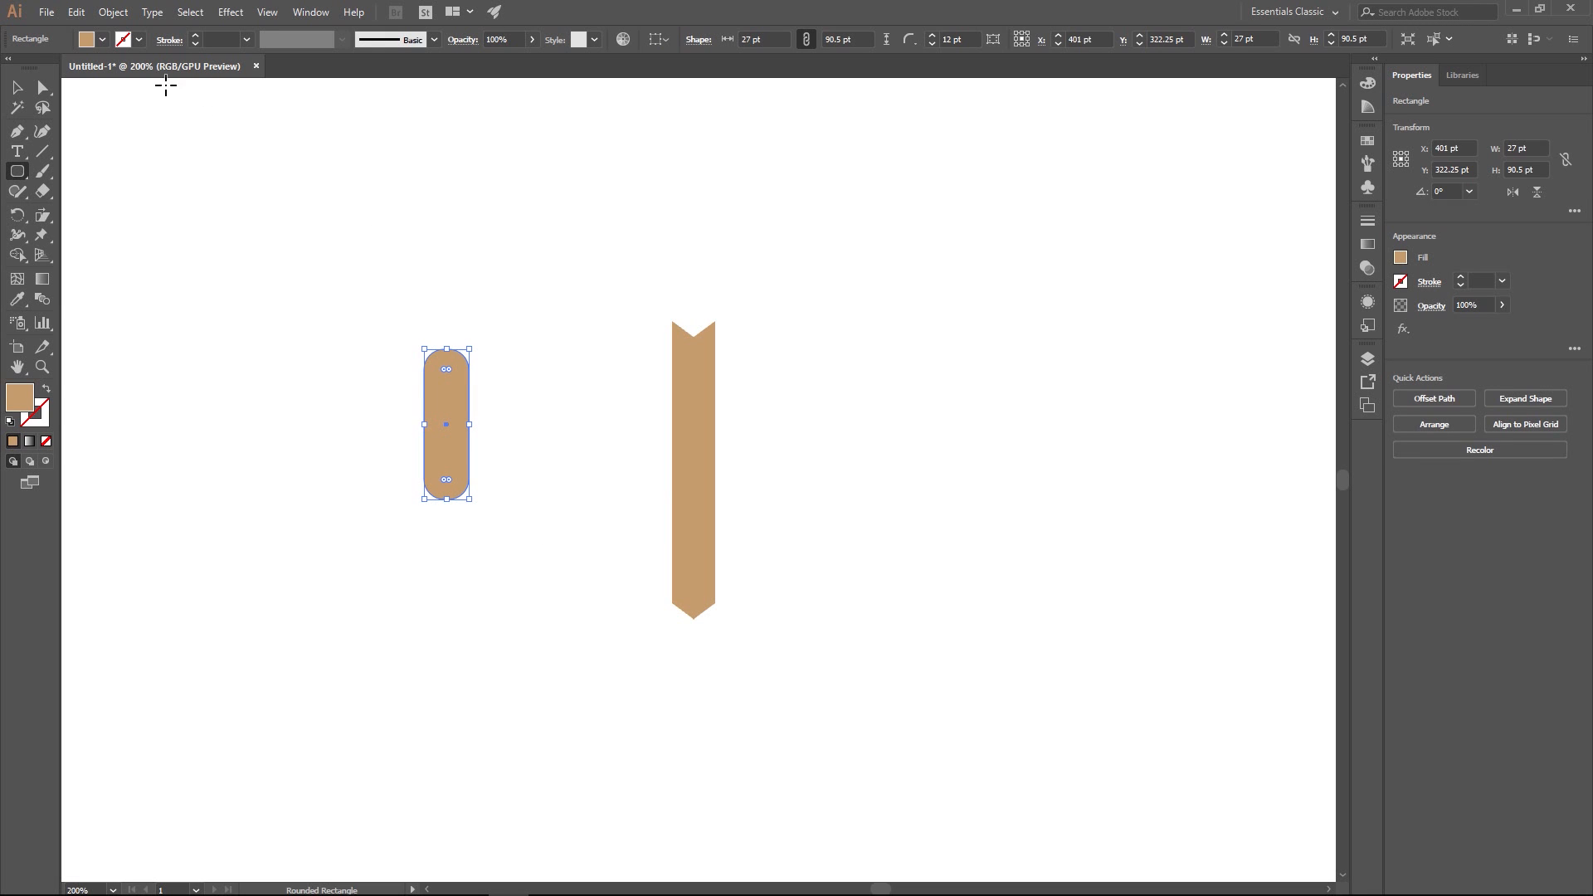
- Enlarge the rounded rectangle to about 48 by 161 pt and round its corners fully
key("v")
left_click_drag(447, 387, 627, 217)
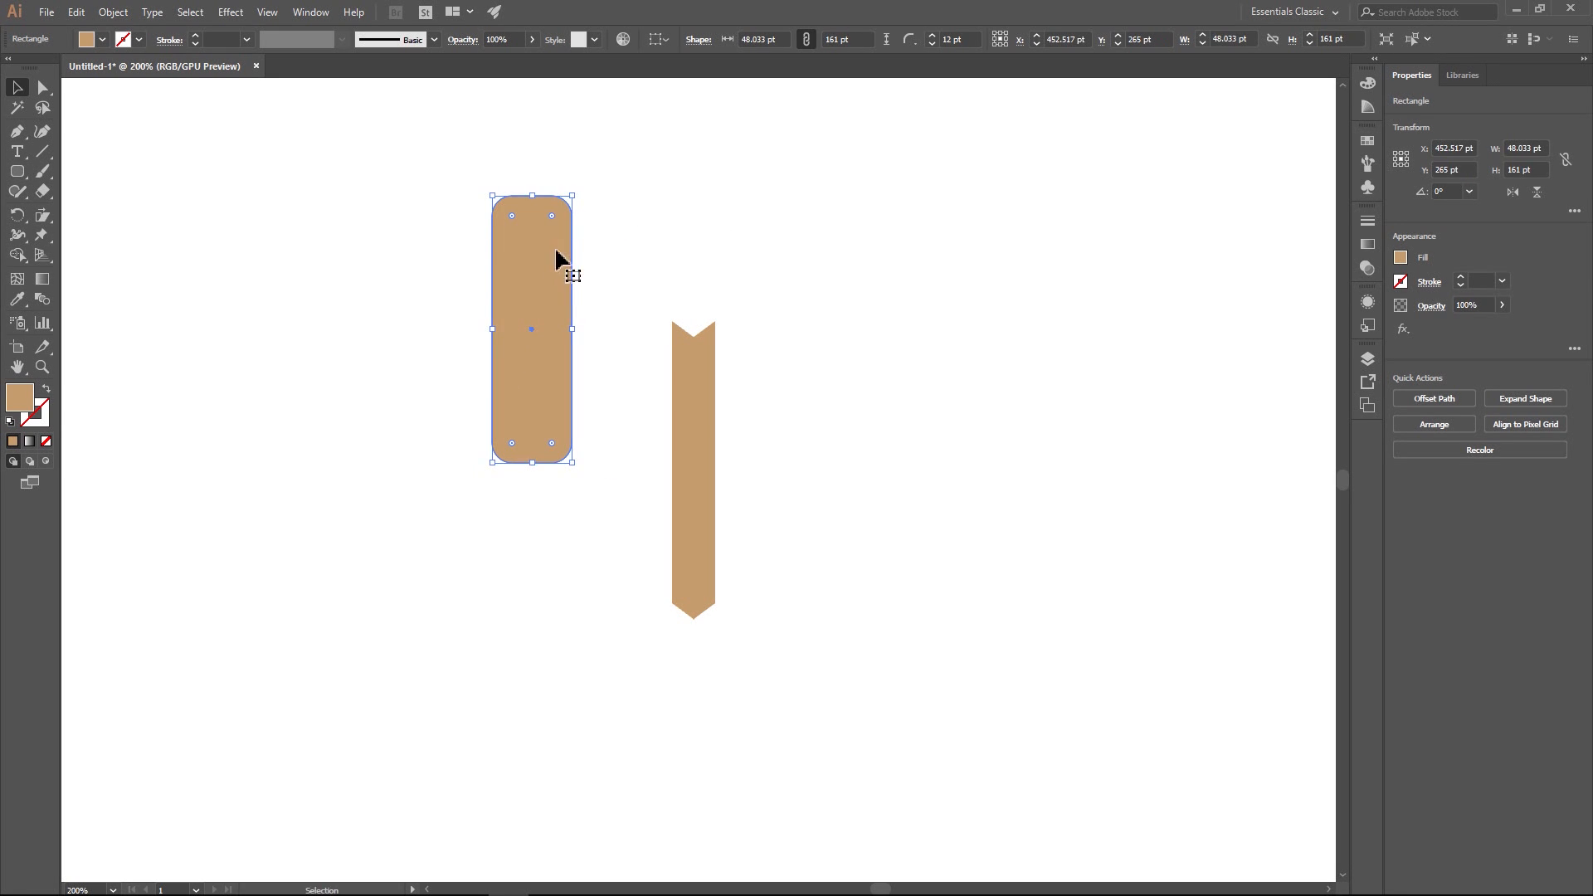
left_click_drag(552, 219, 529, 251)
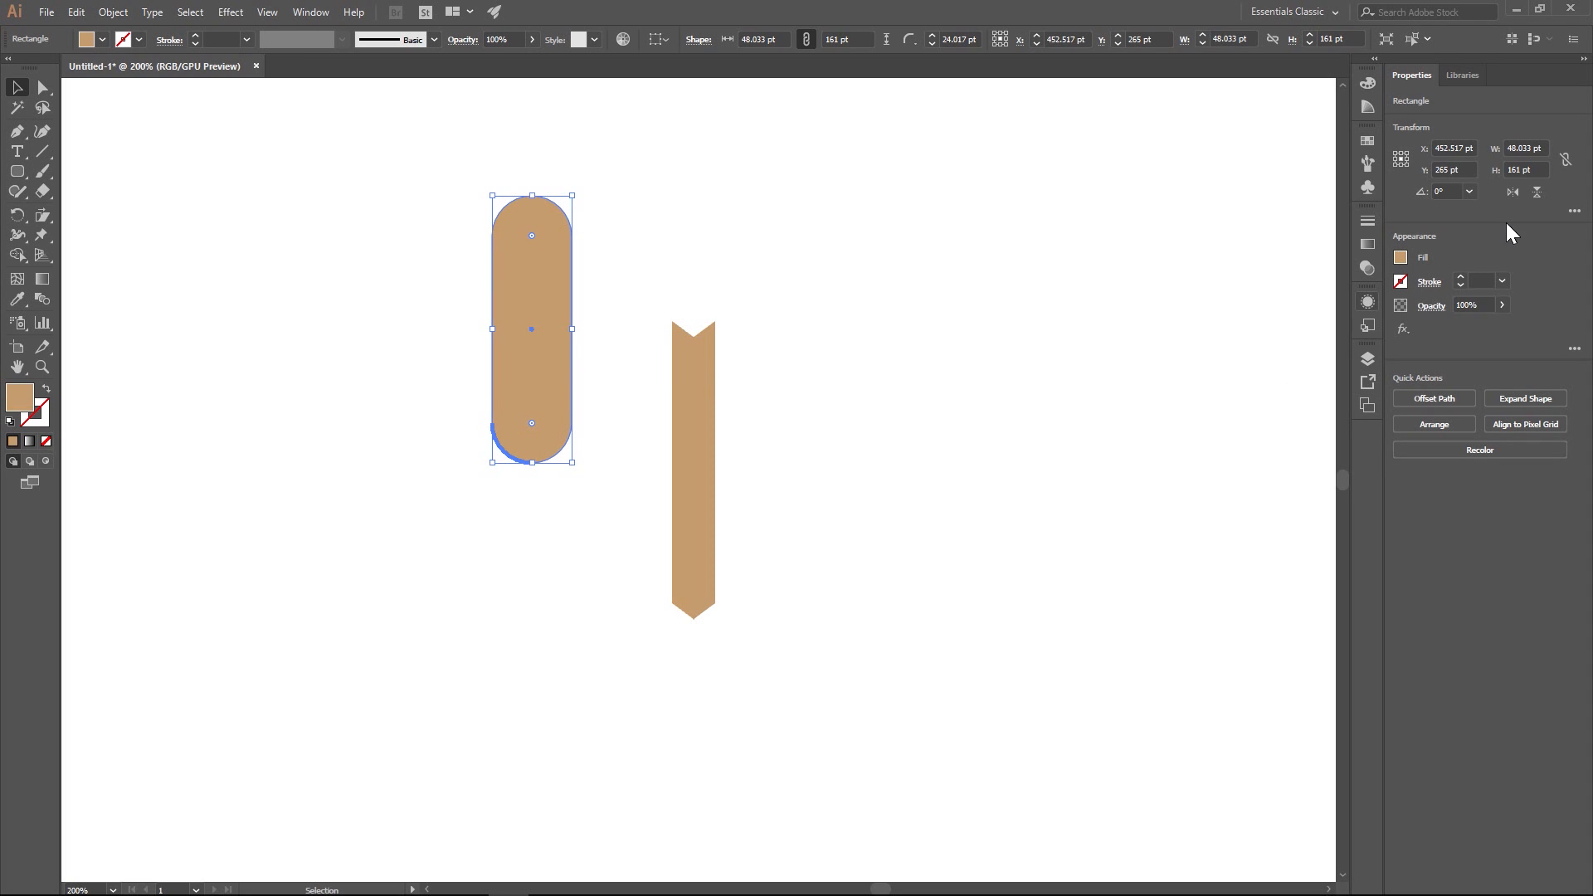
- Unlink the corner radii and set both bottom corners of the rounded rectangle to 0 pt
left_click(1575, 211)
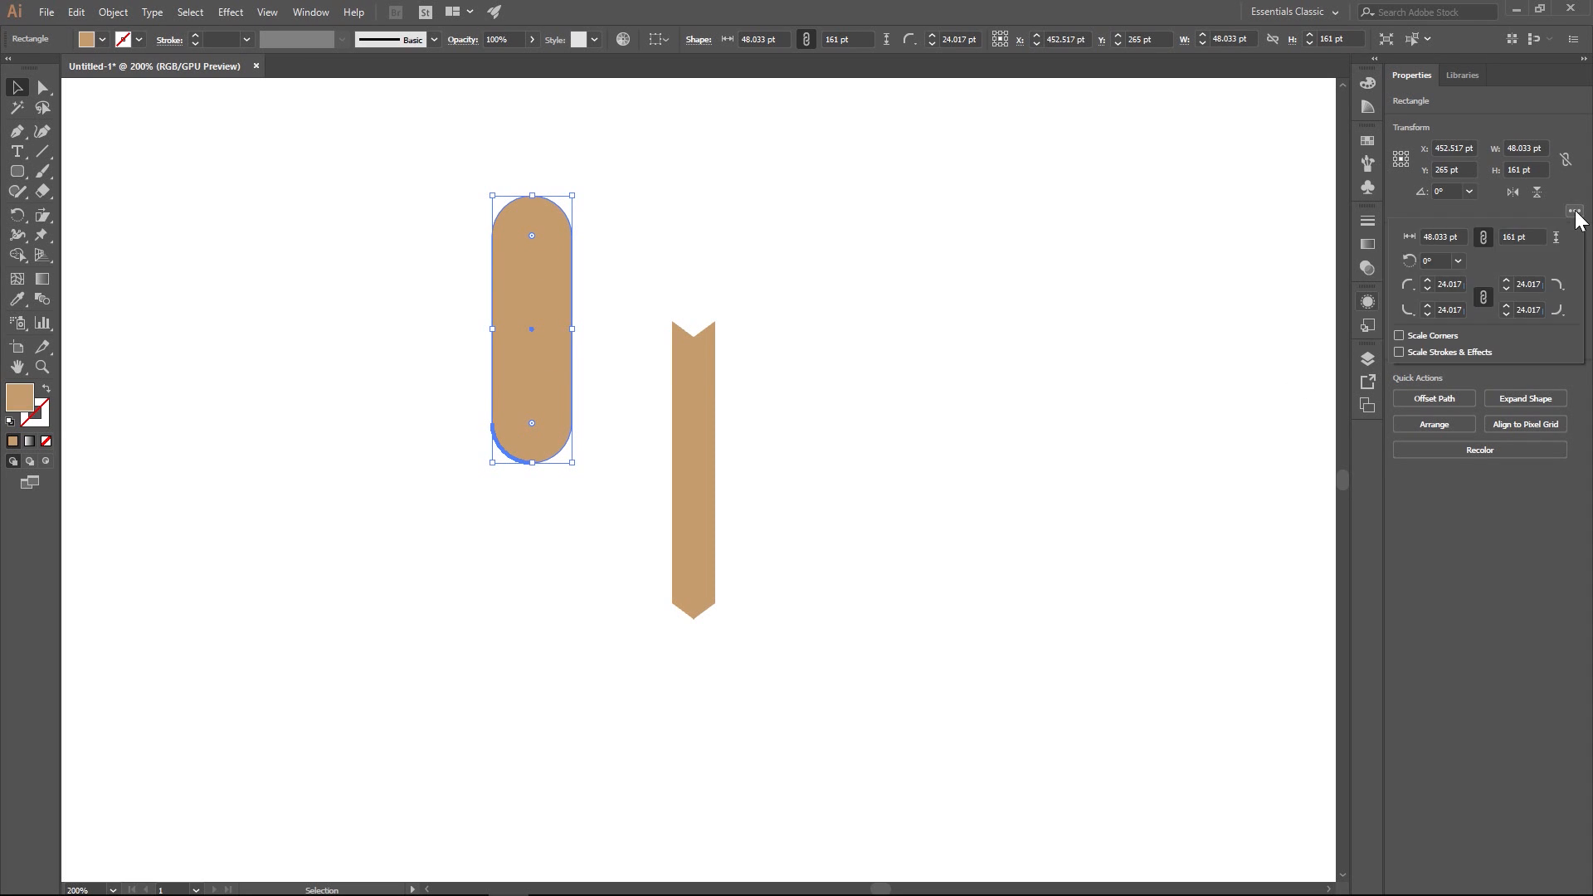
left_click(1483, 297)
left_click(1445, 311)
type("0")
key("Return")
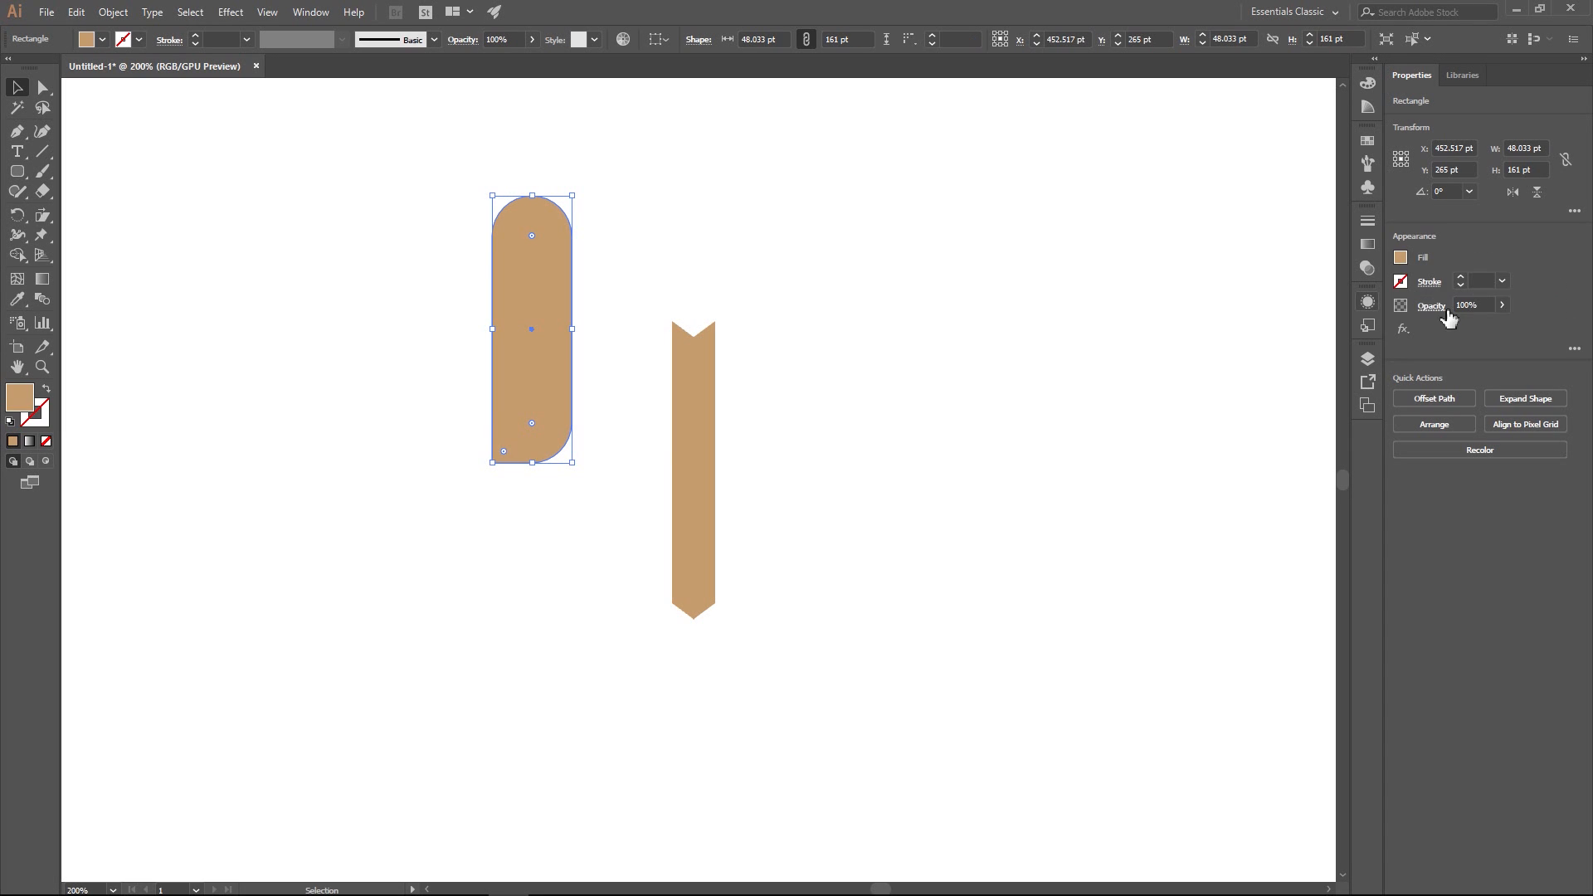
left_click(1574, 212)
left_click(1529, 310)
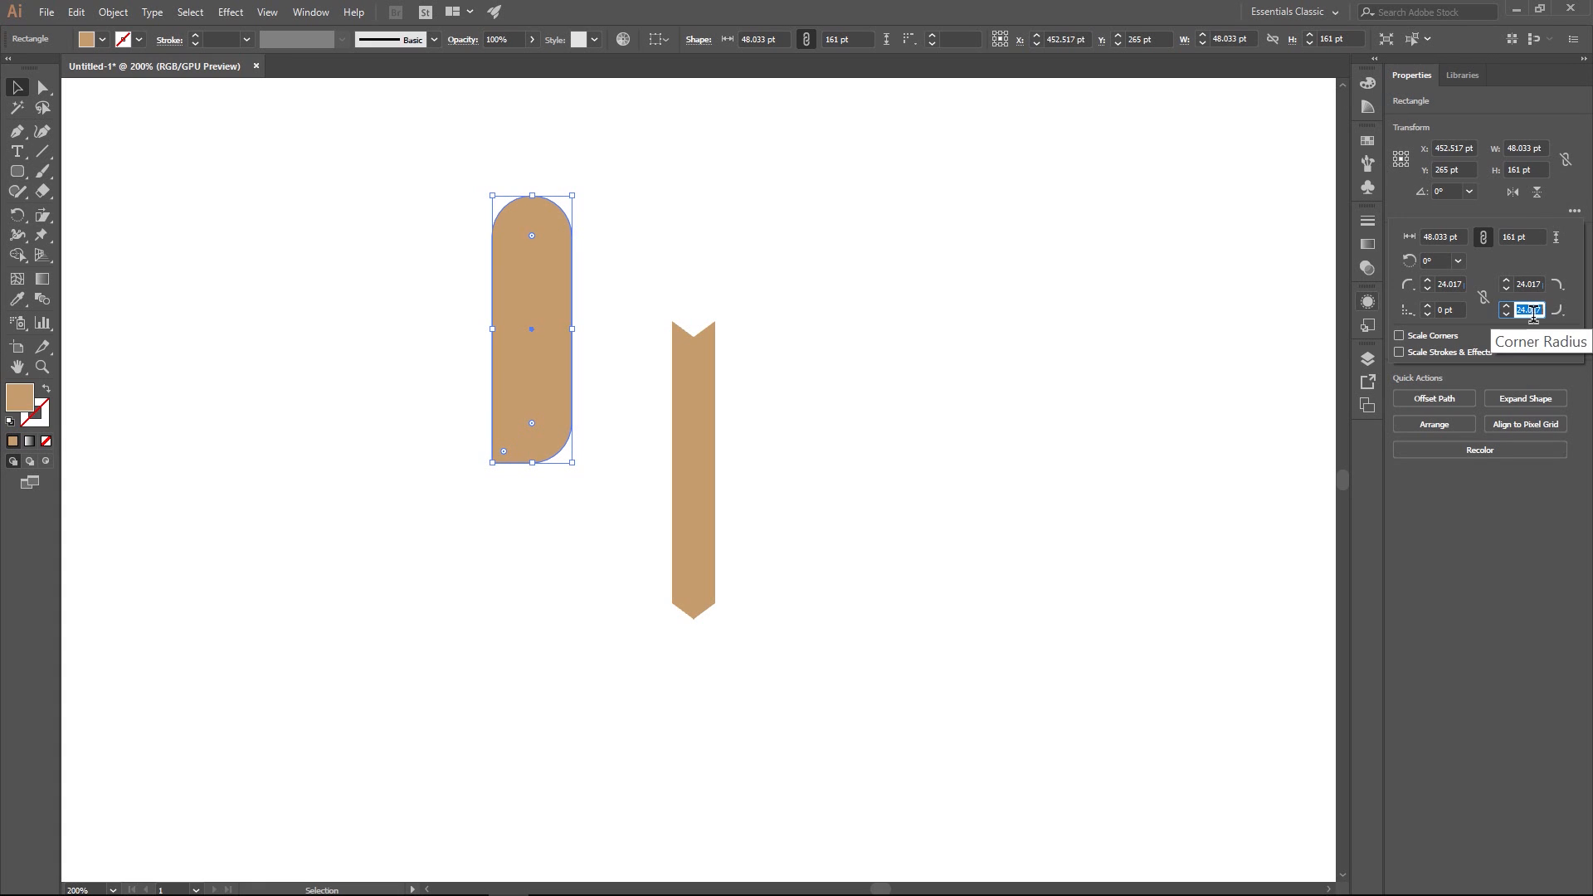
type("0")
key("Return")
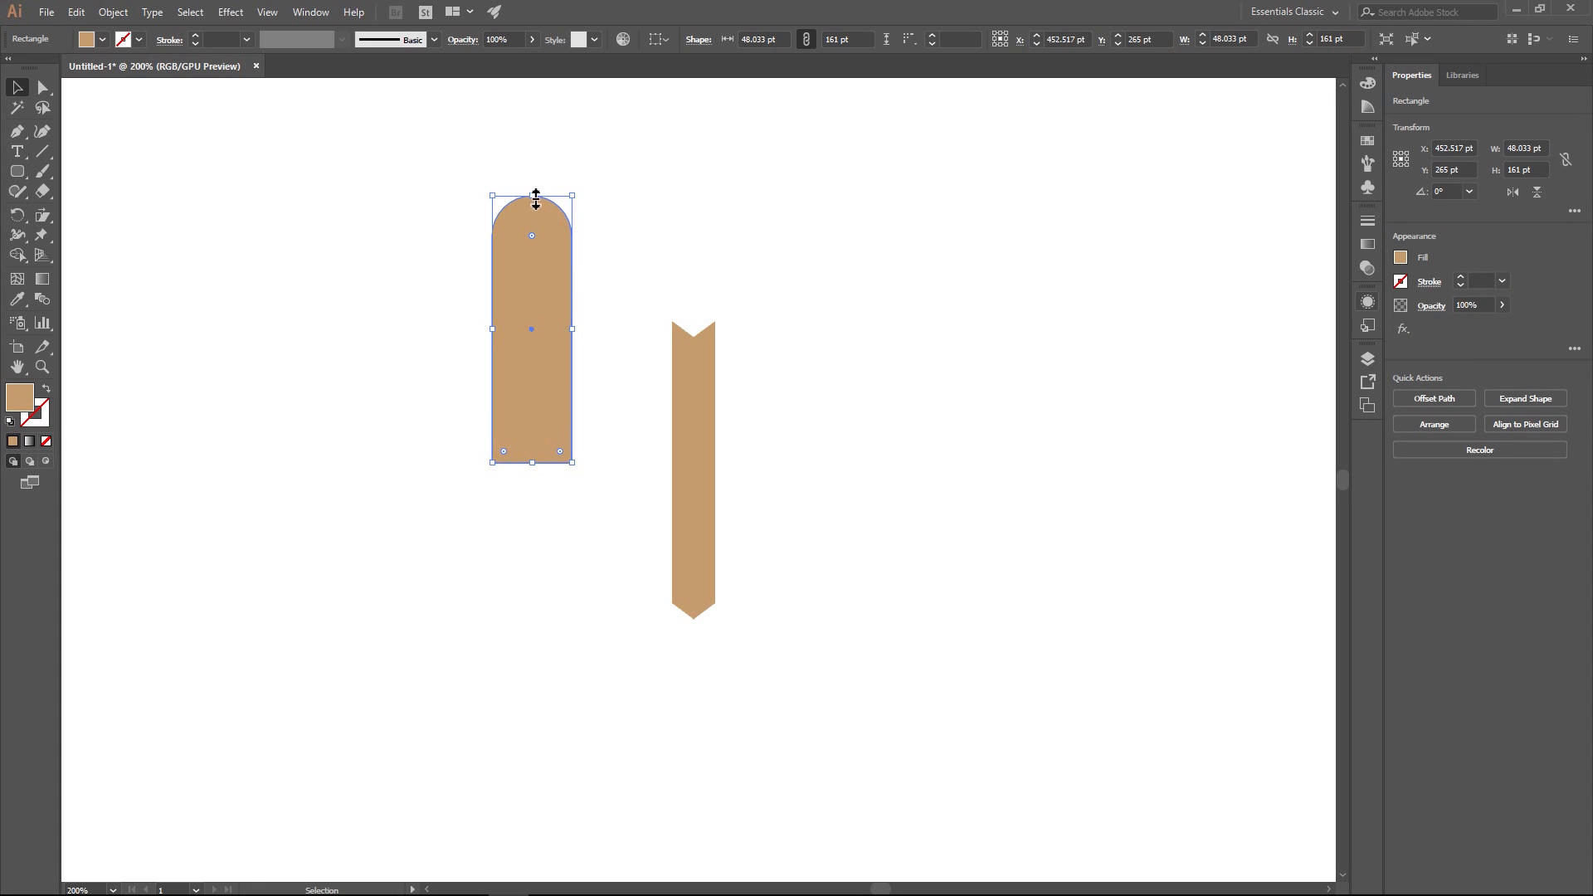
- Shorten the arched shape from its top to about 63.5 pt high and move it closer to the post
left_click_drag(533, 199, 537, 360)
left_click(636, 236)
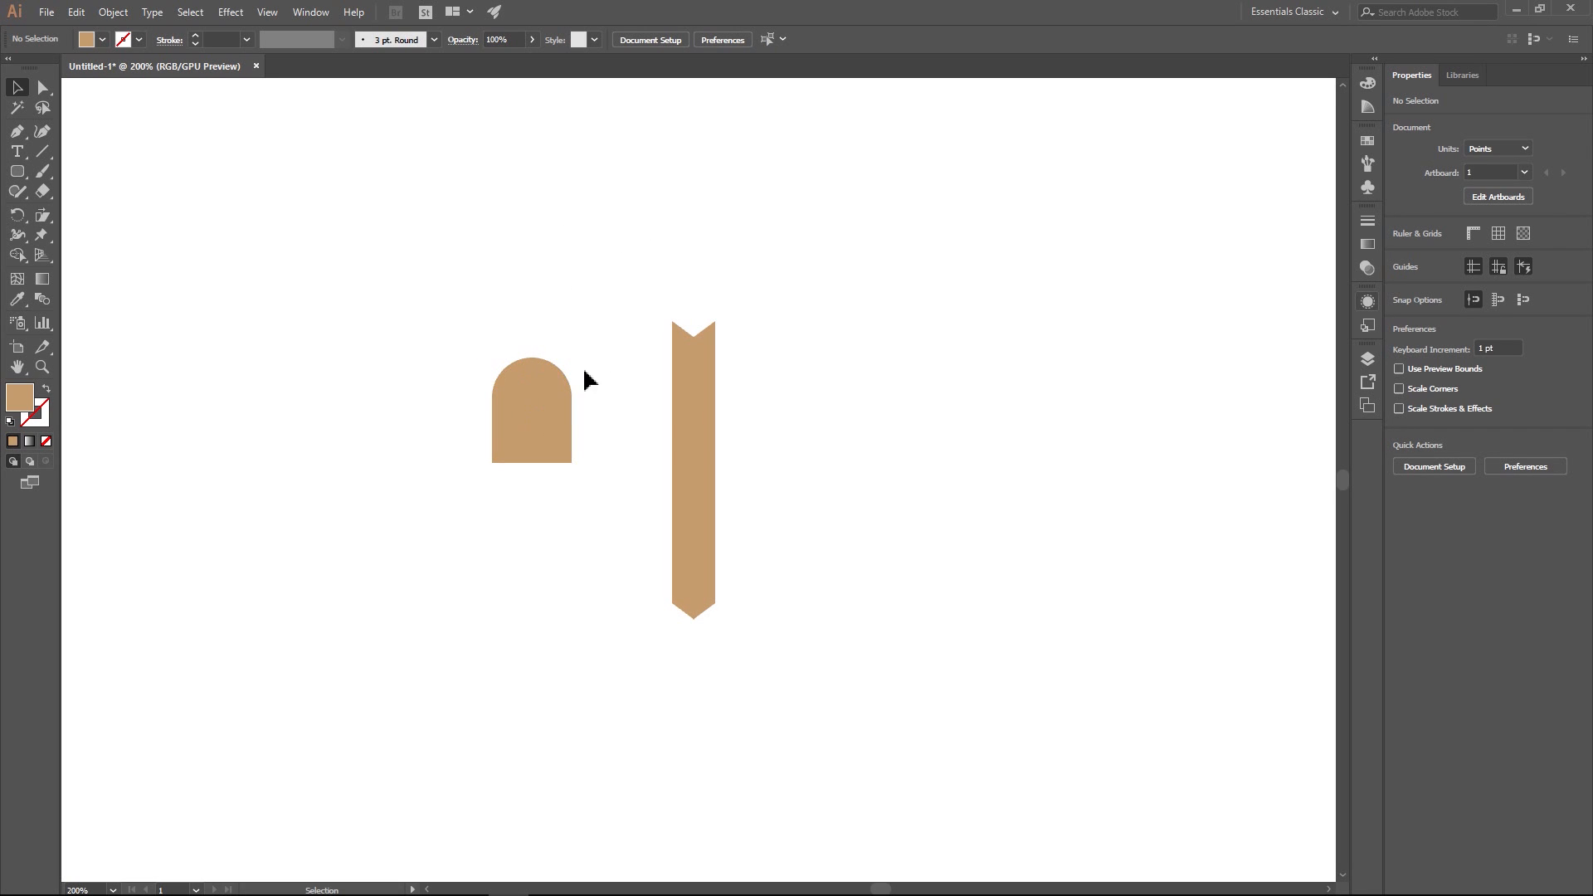
left_click_drag(531, 412, 598, 434)
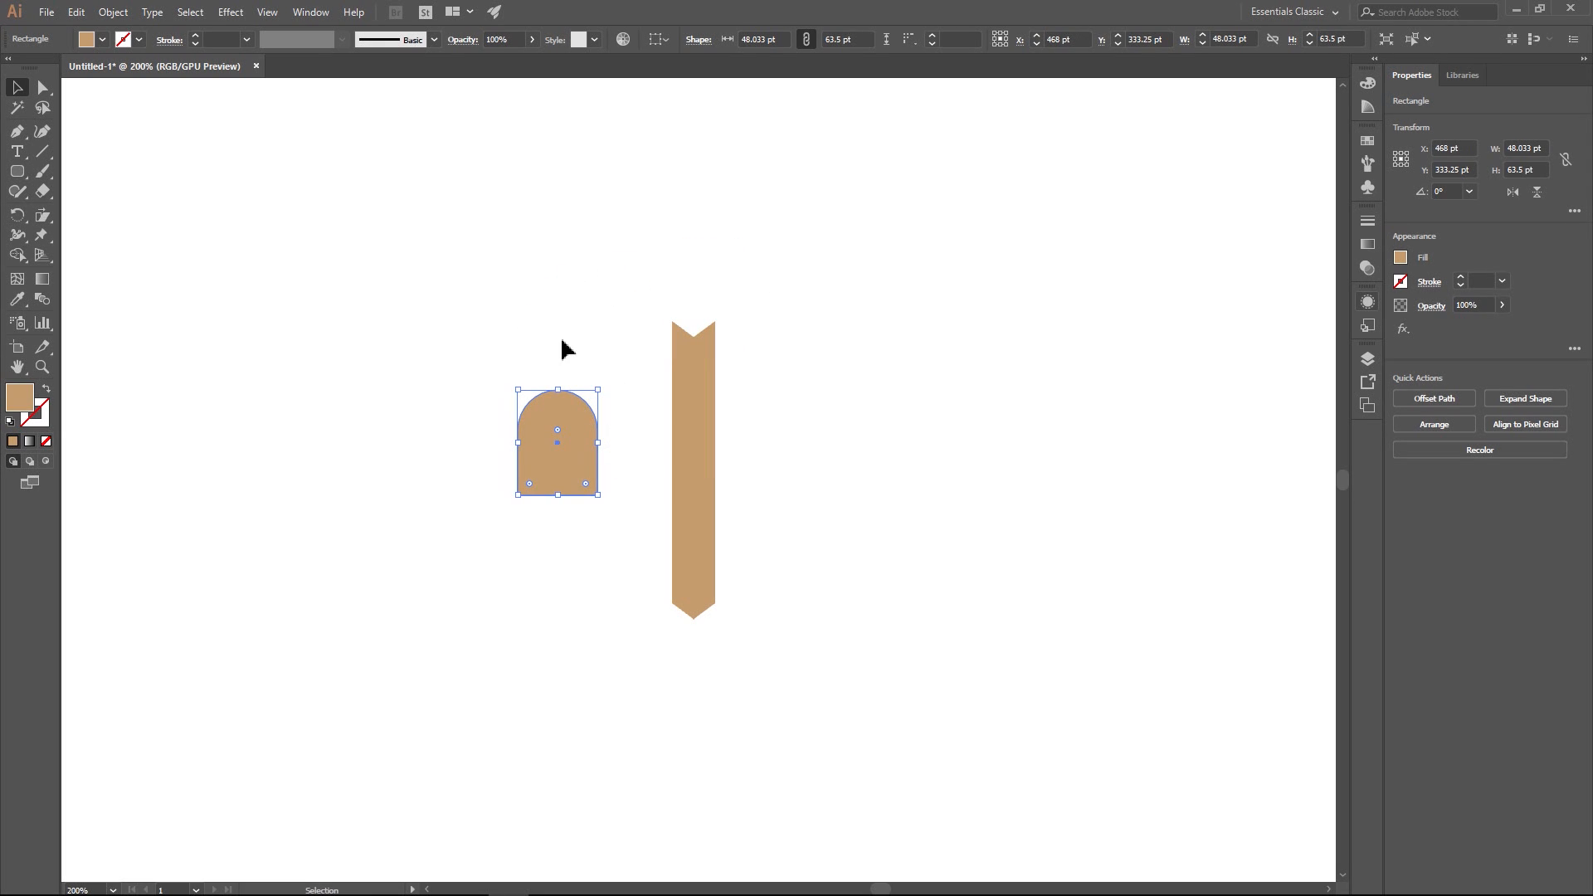
left_click(596, 330)
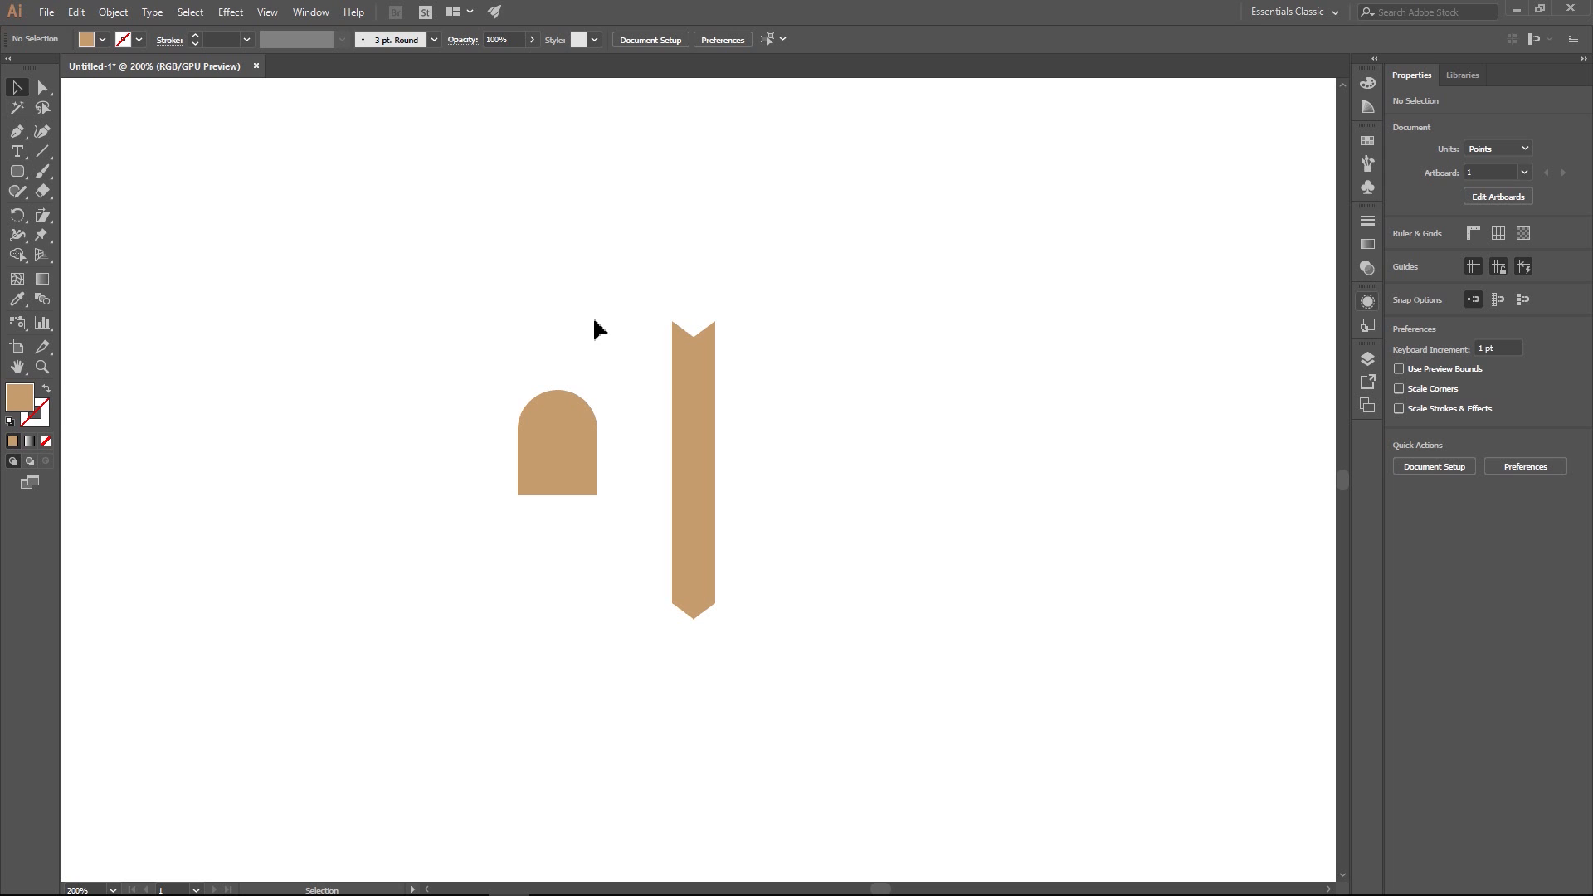
- Rotate the arched shape 60° counterclockwise so its rounded end points up and to the left
left_click(585, 459)
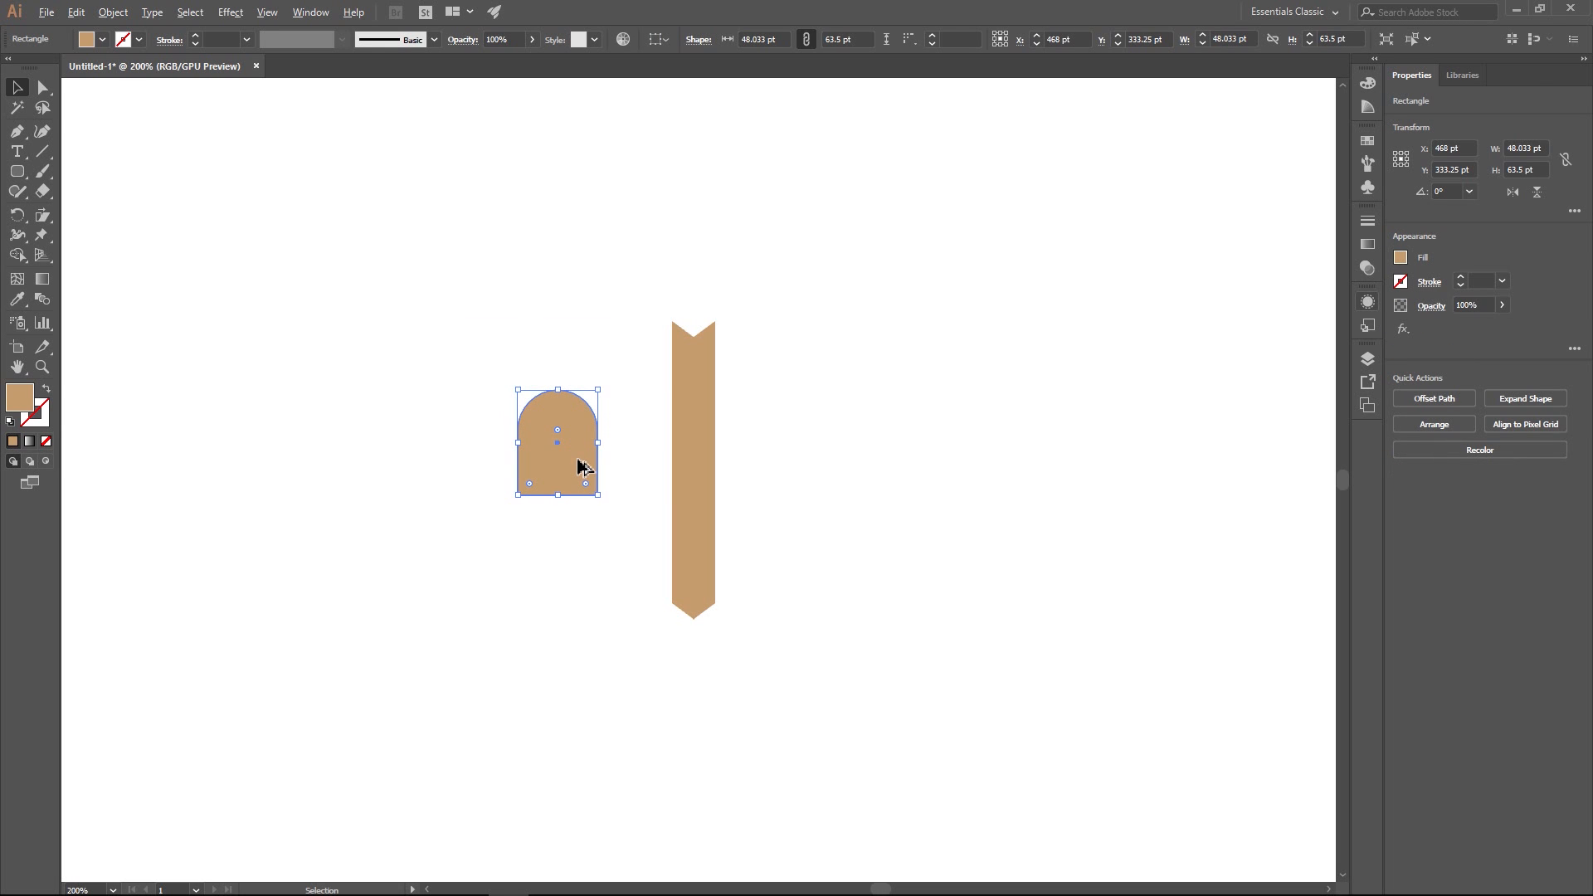
scroll(582, 460, "up", 3)
scroll(637, 462, "down", 3)
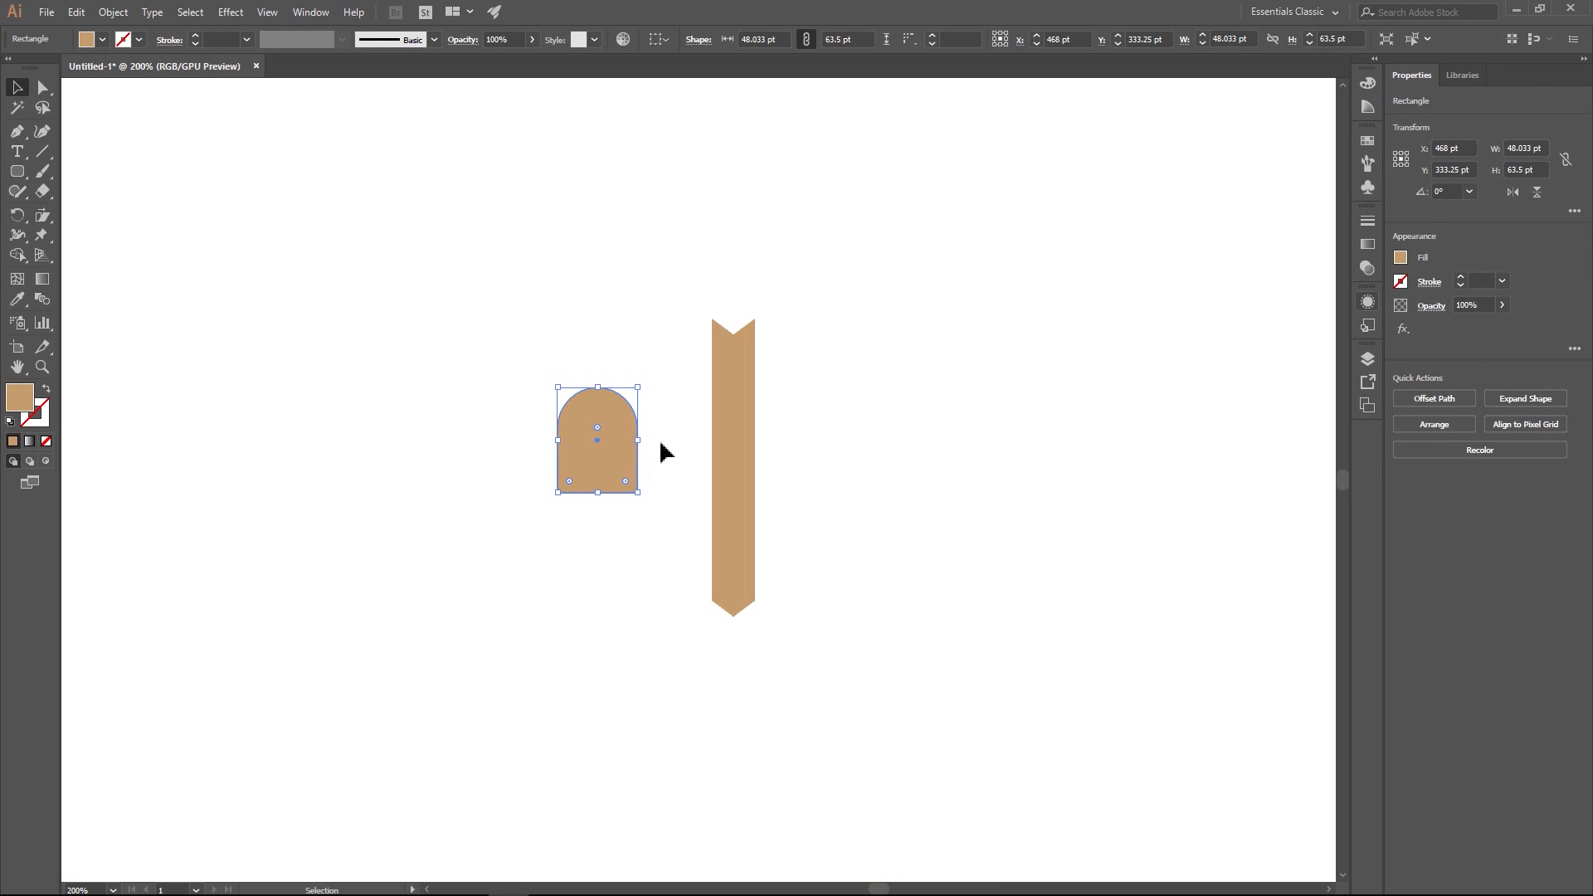
left_click(607, 299)
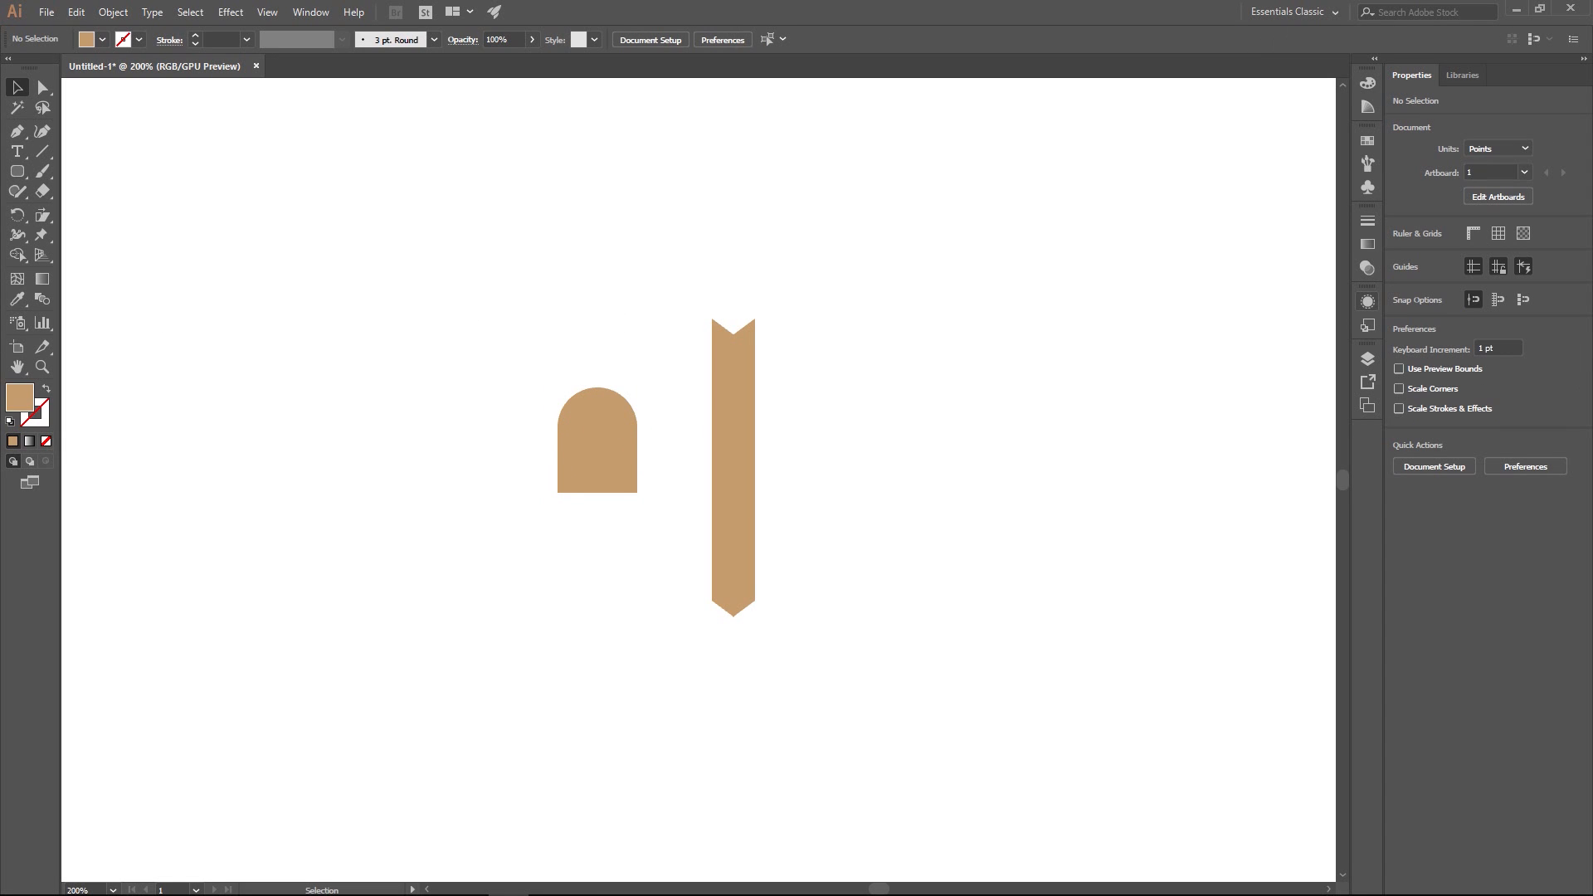
left_click(621, 455)
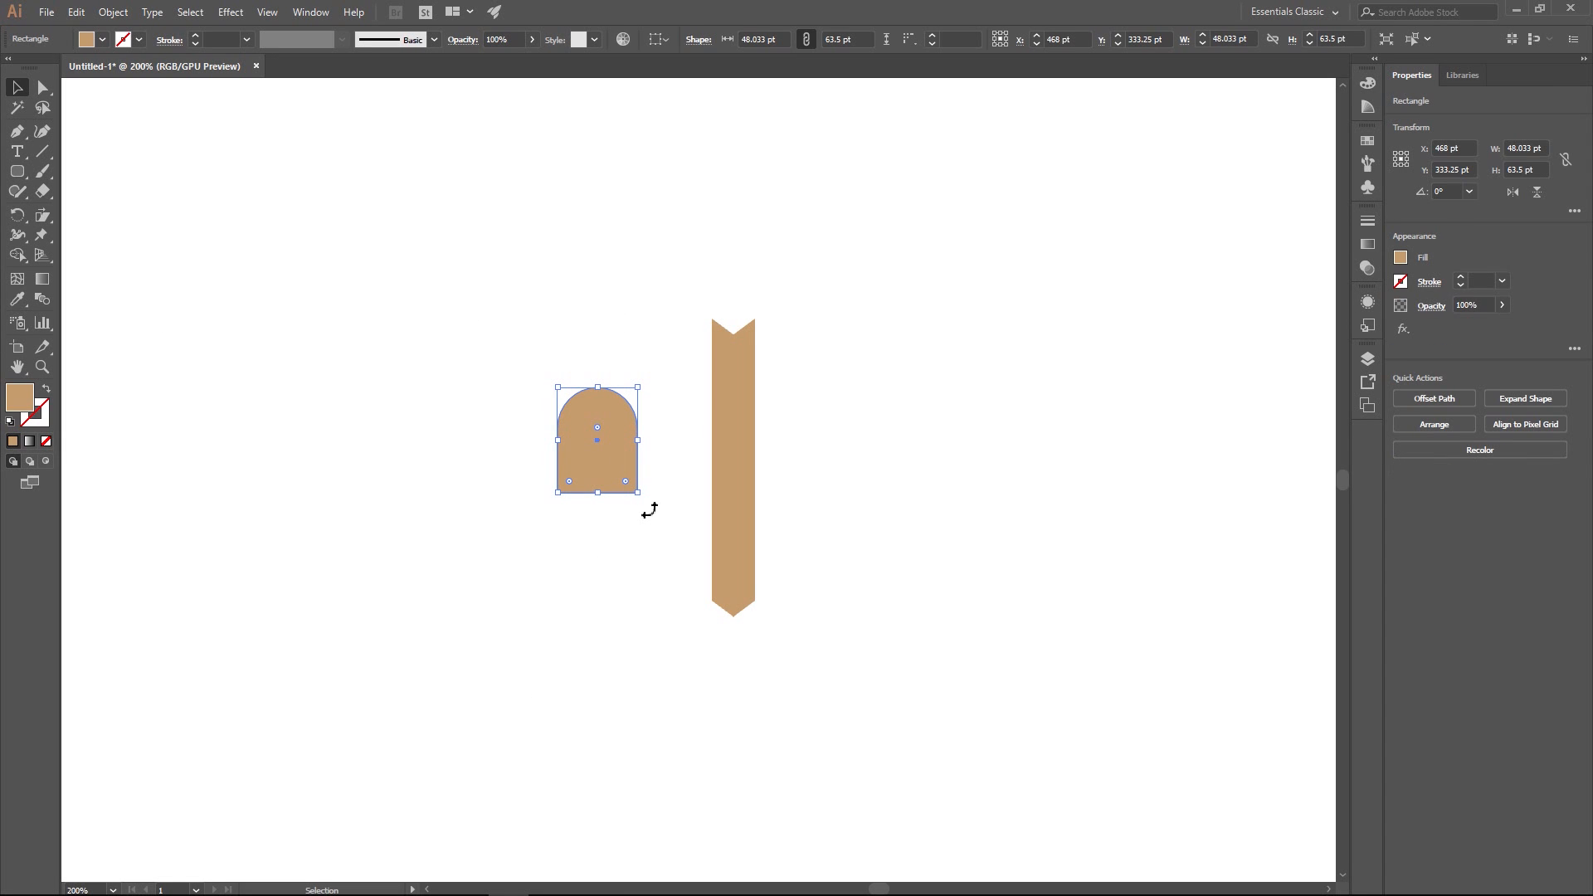
left_click_drag(649, 511, 657, 433)
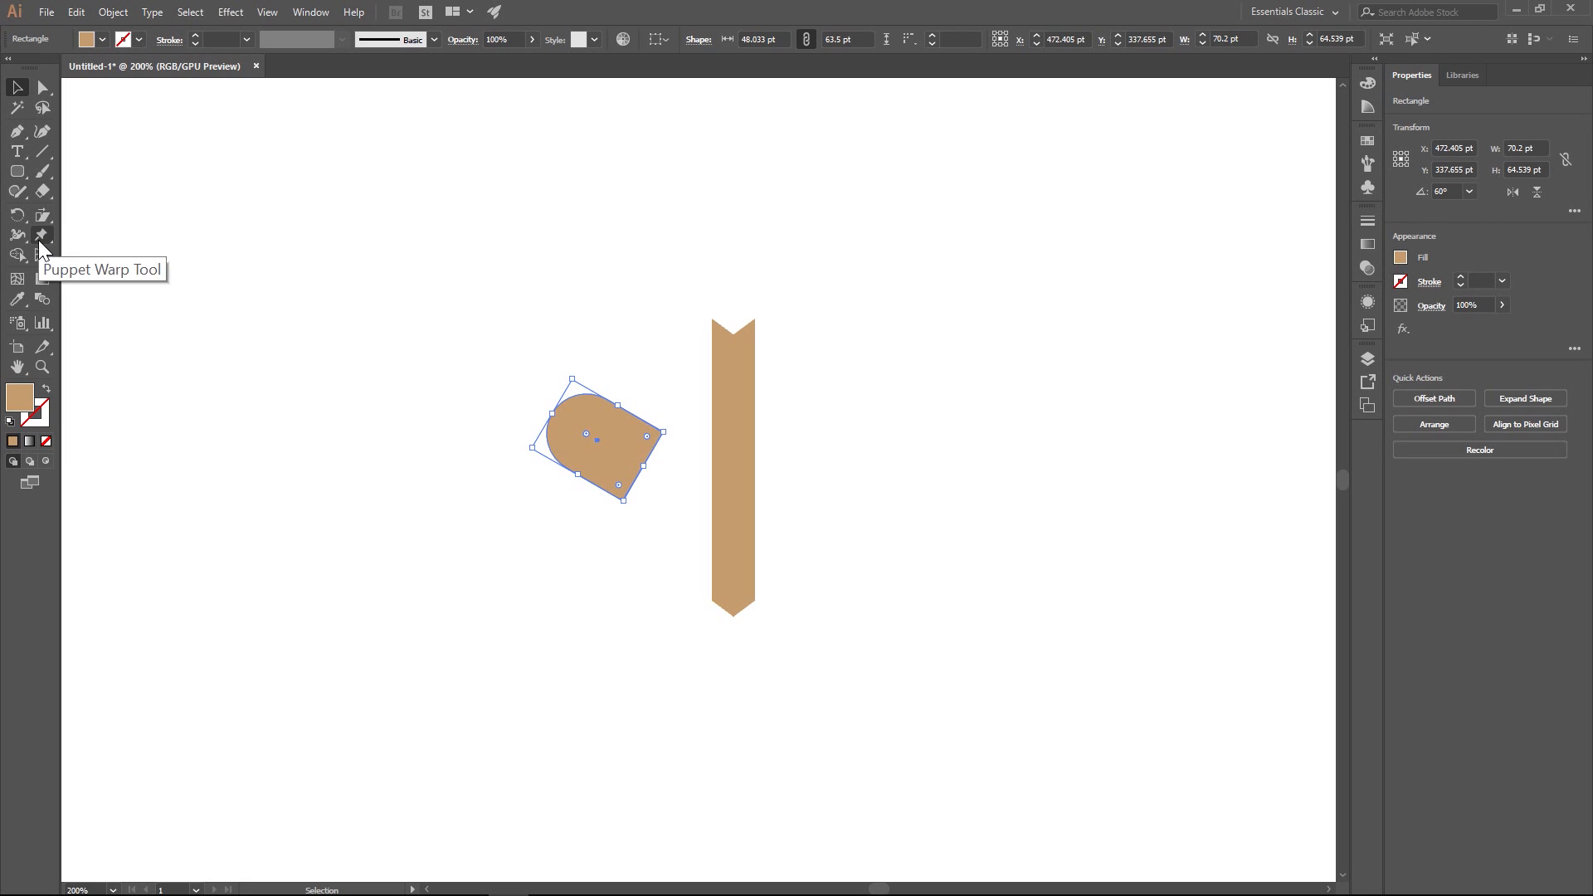
- Shear the rotated arched shape until its flat end is nearly vertical
left_click(37, 218)
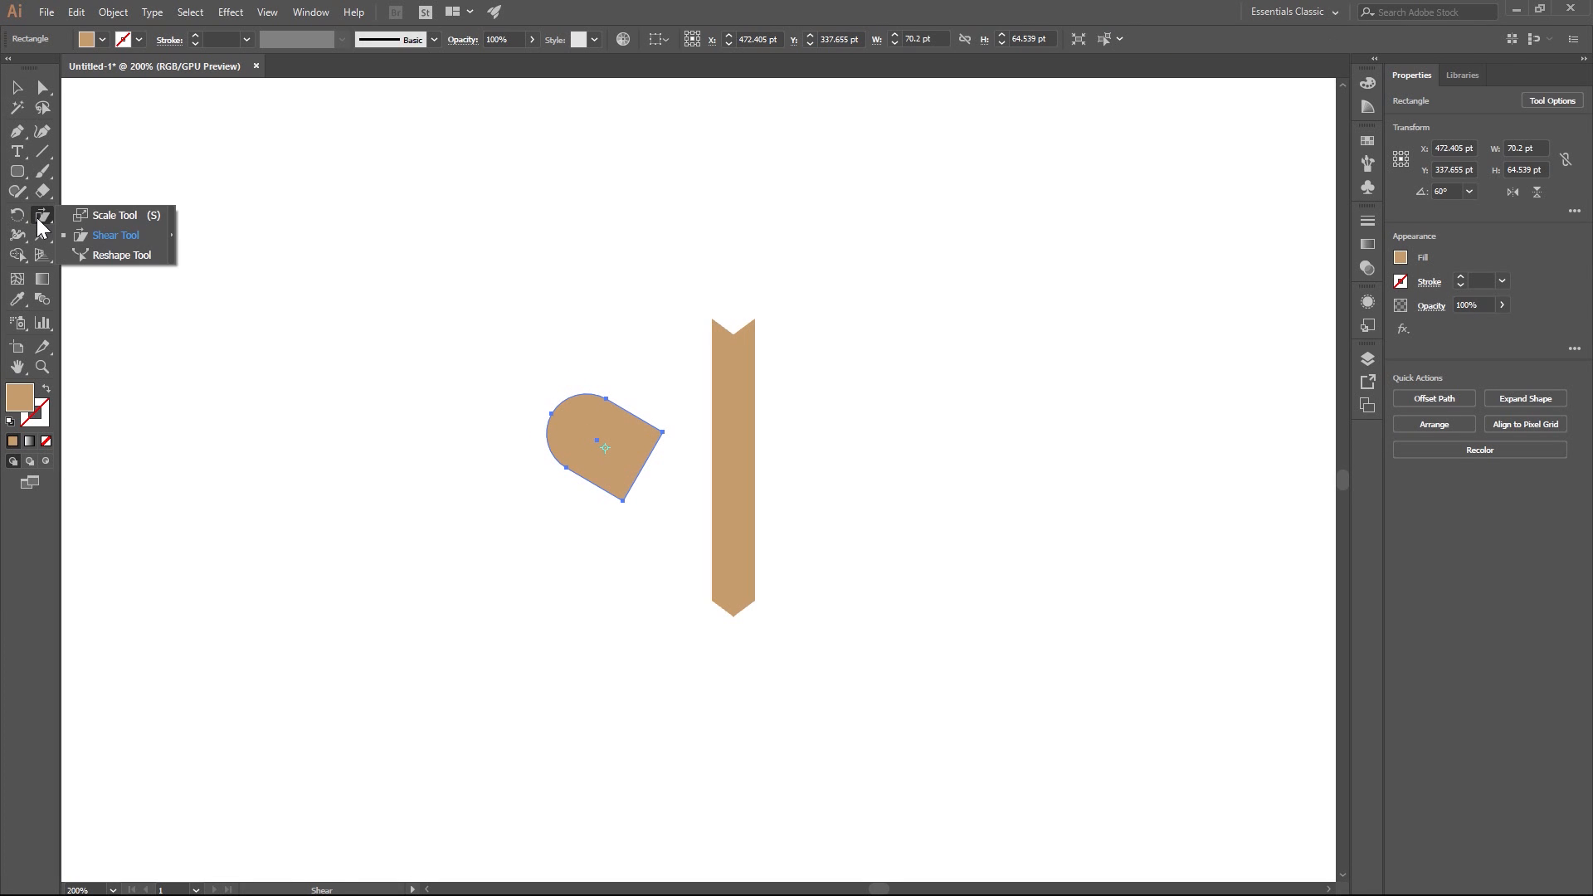
left_click(93, 234)
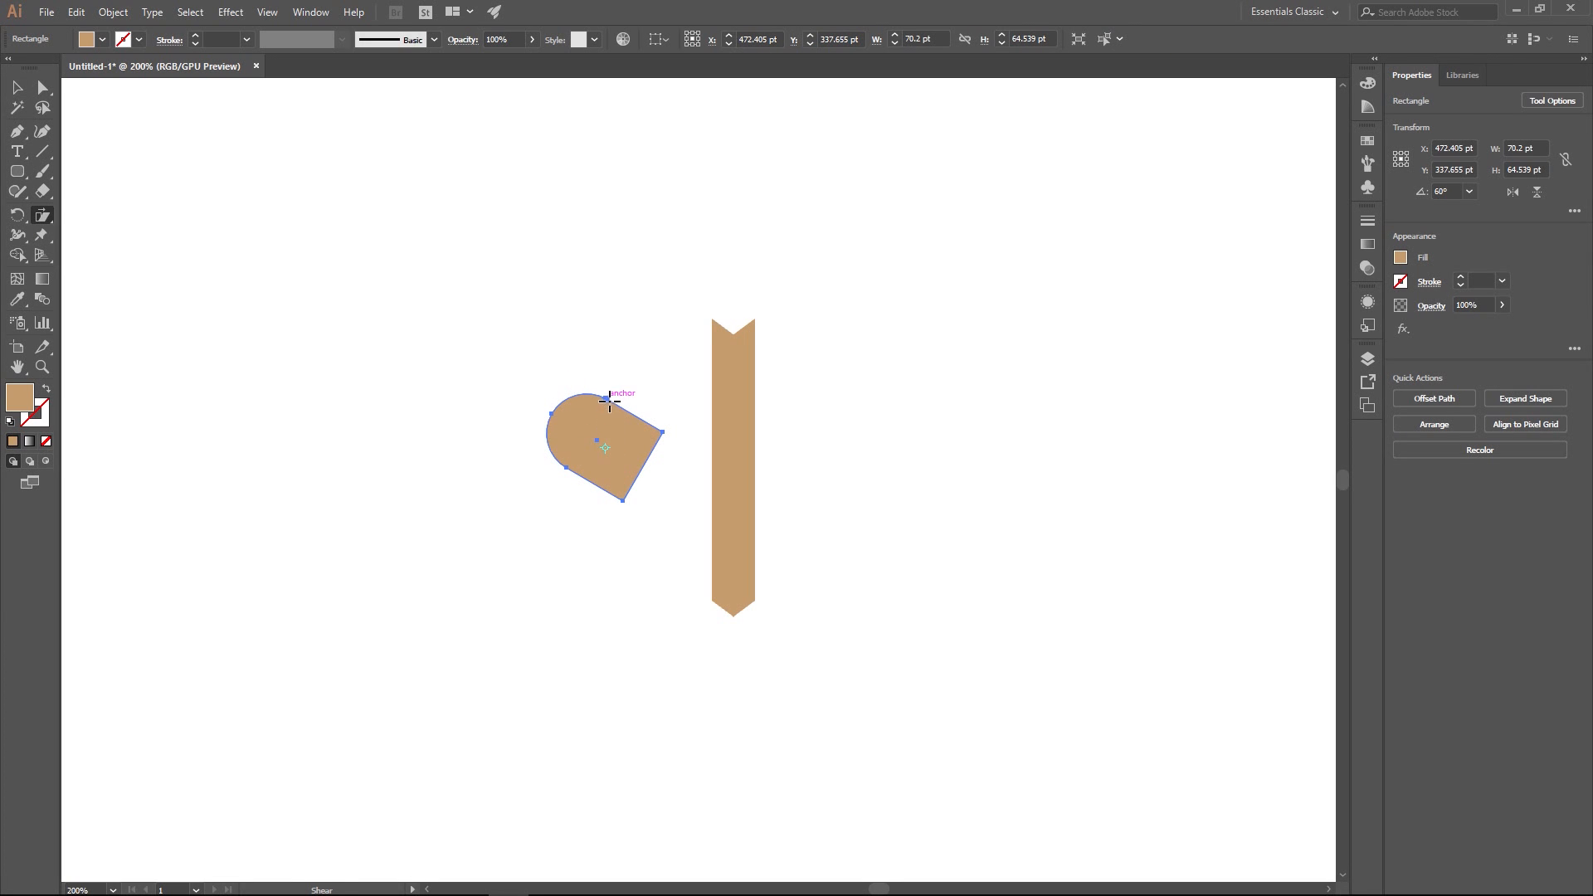
left_click_drag(609, 402, 647, 431)
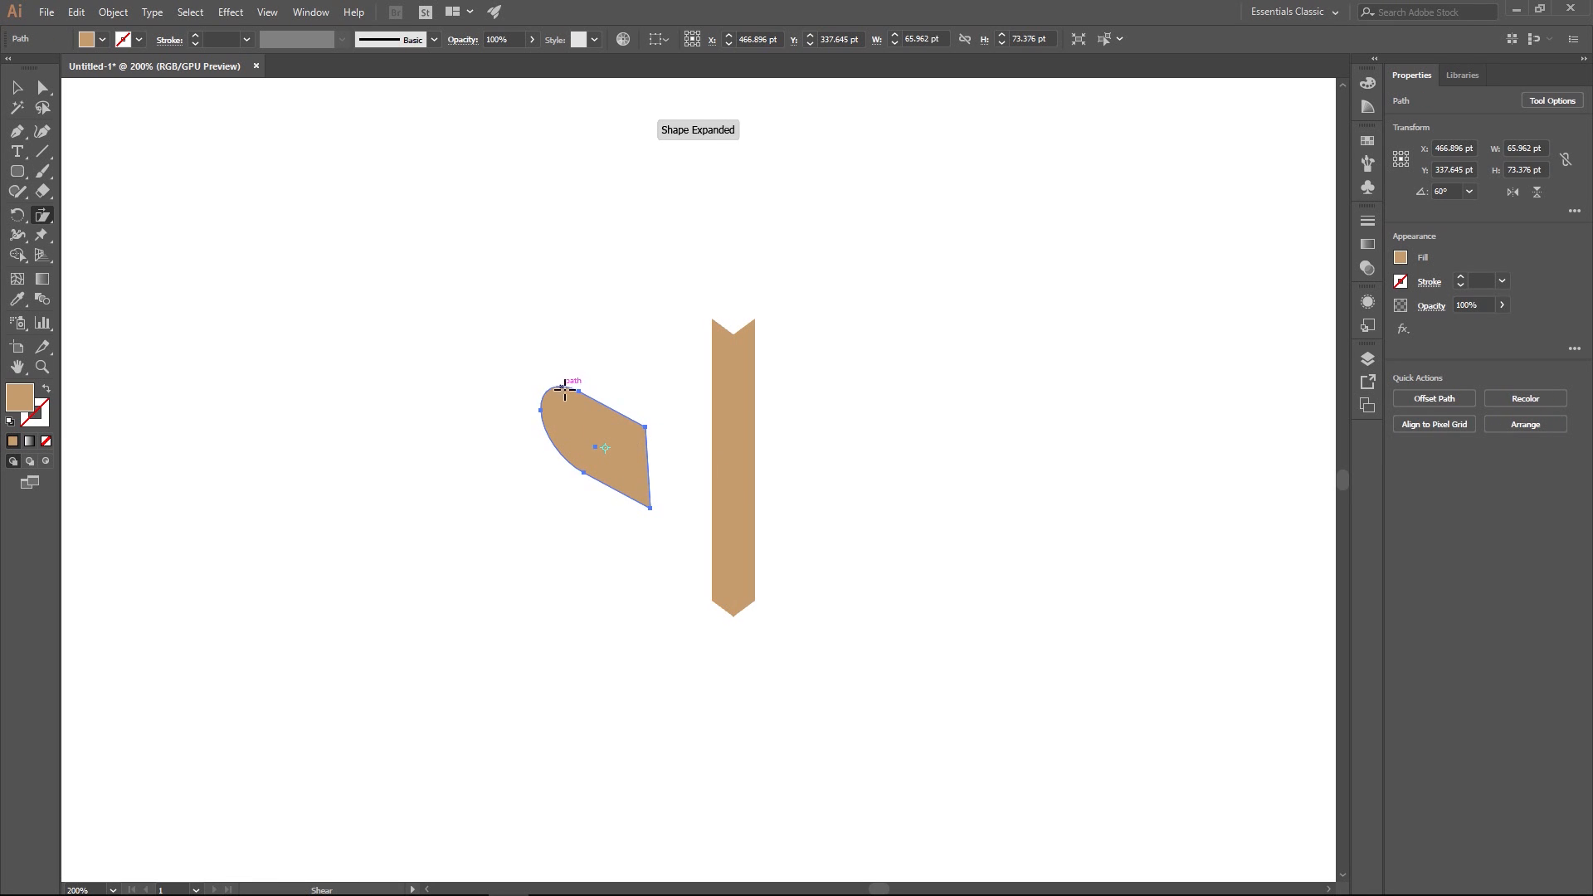
- Scale the sheared shape down to about 49 by 54.6 pt and place it farther left of the post
left_click(17, 87)
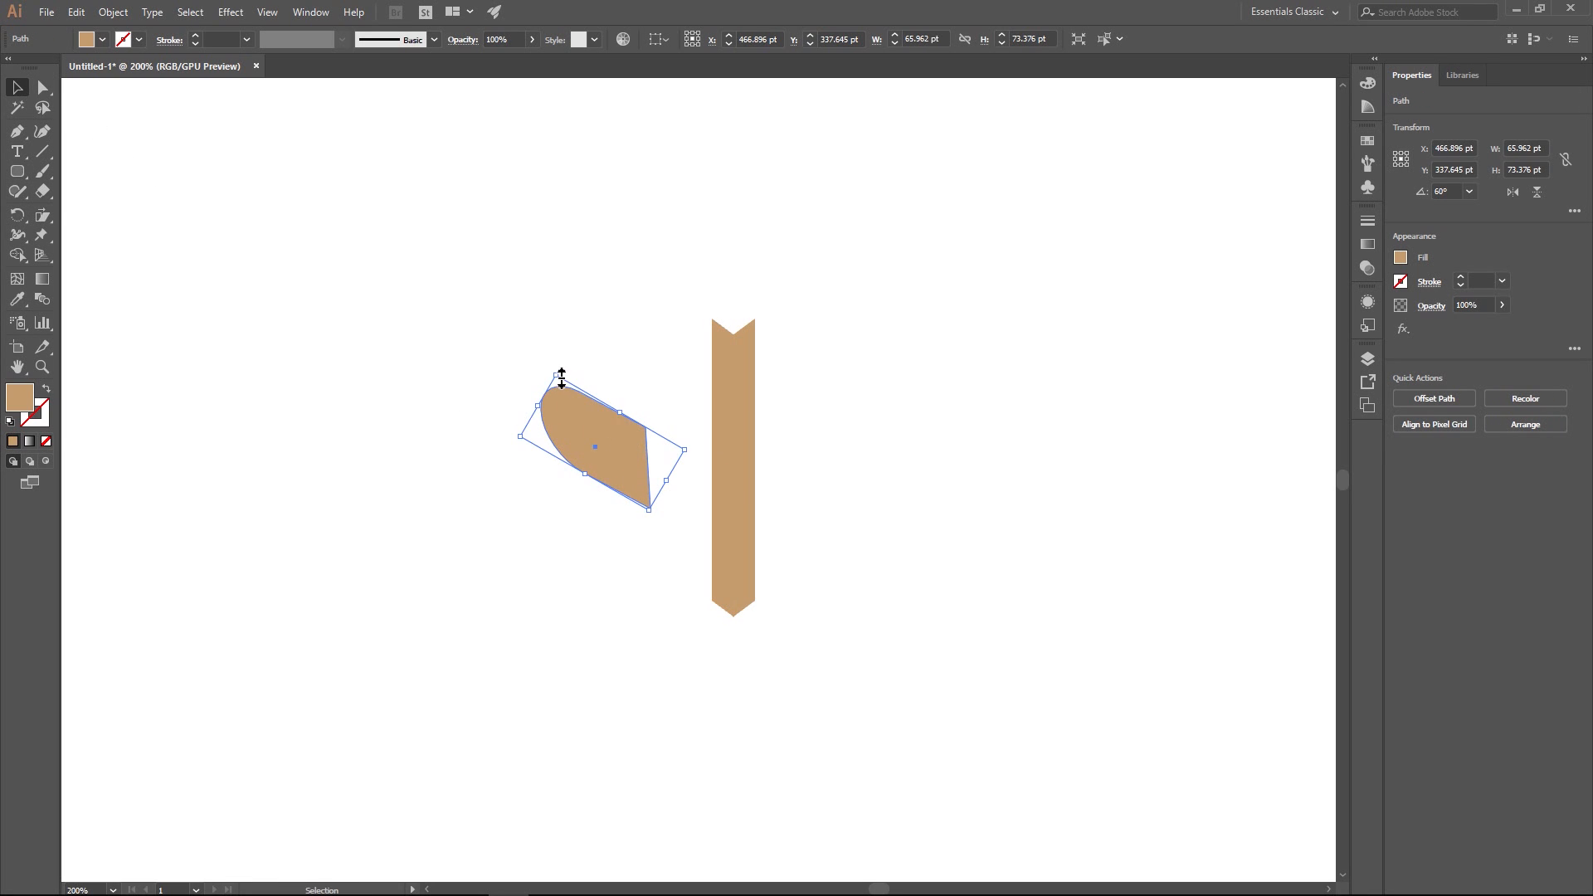
left_click_drag(562, 377, 579, 411)
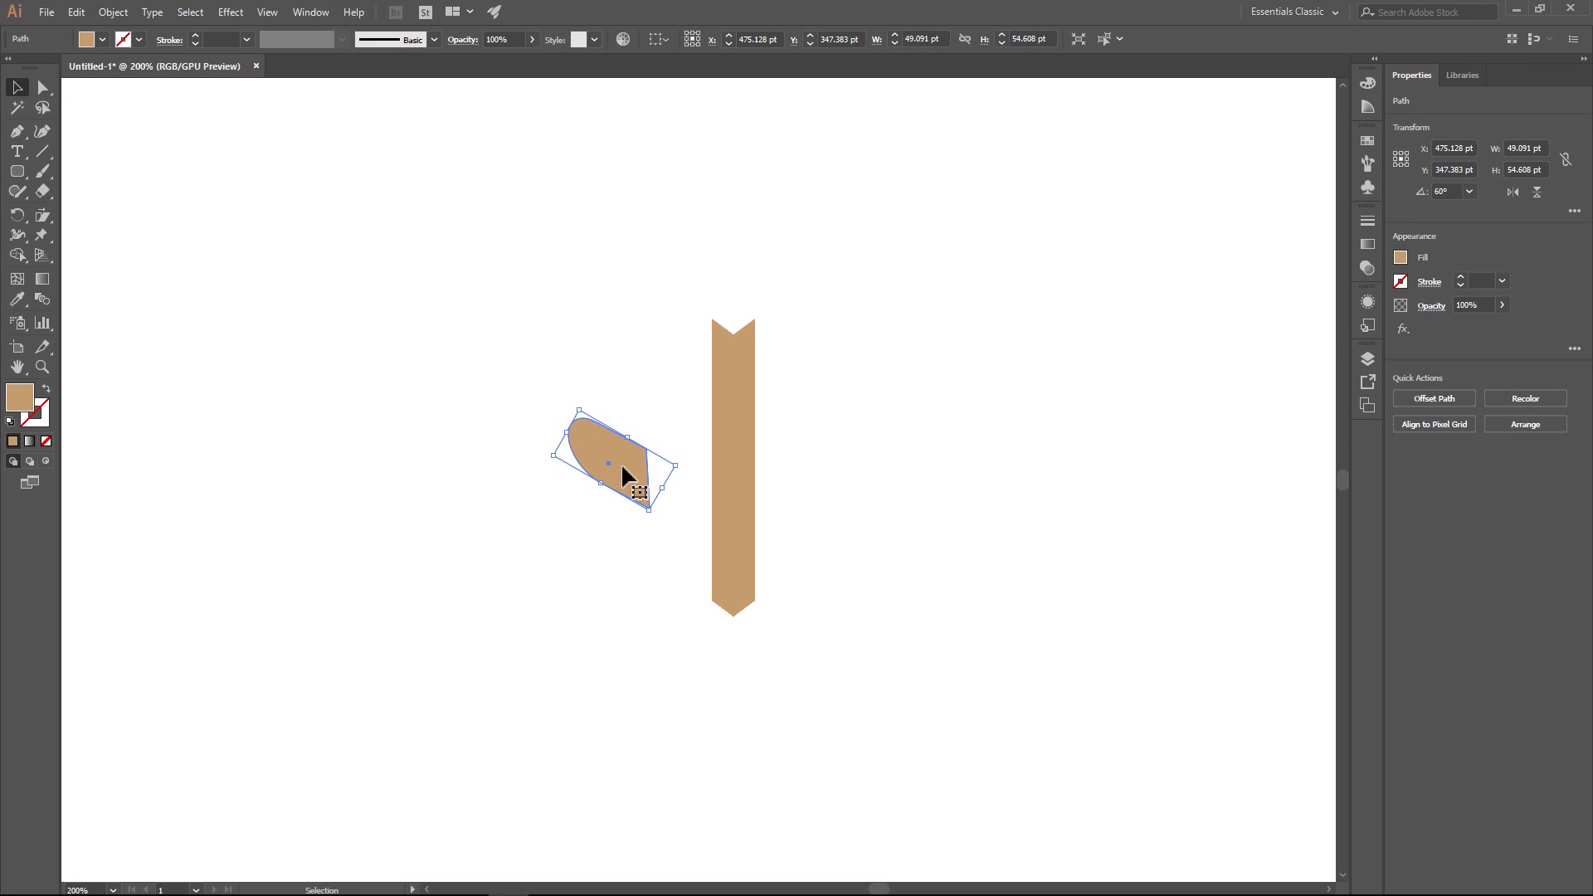
left_click_drag(624, 476, 647, 440)
left_click(647, 439)
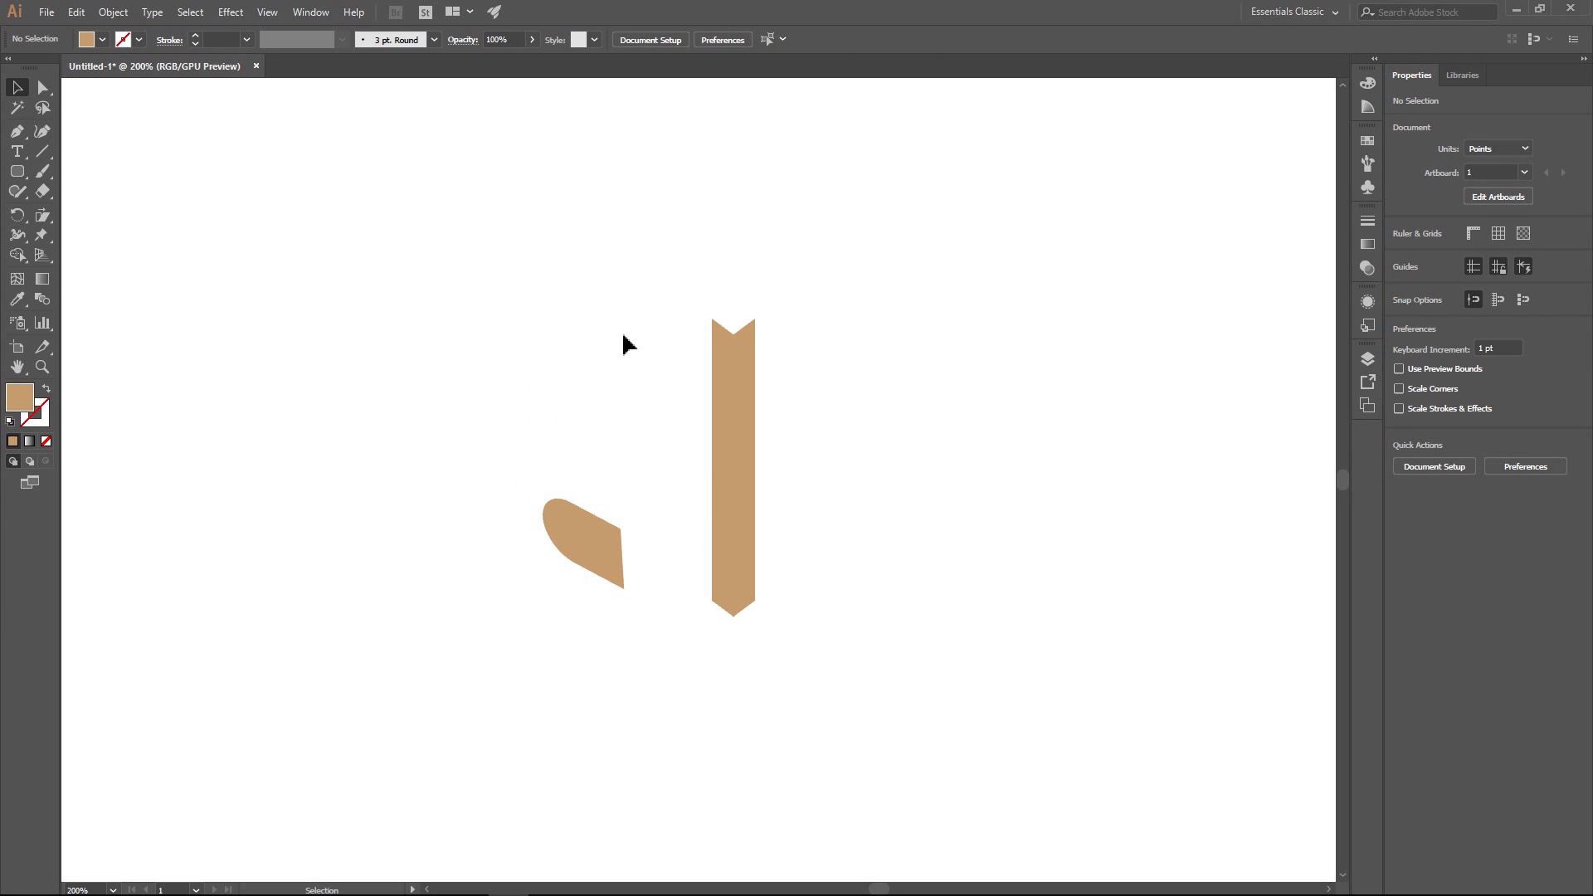
left_click_drag(610, 540, 535, 508)
left_click(599, 387)
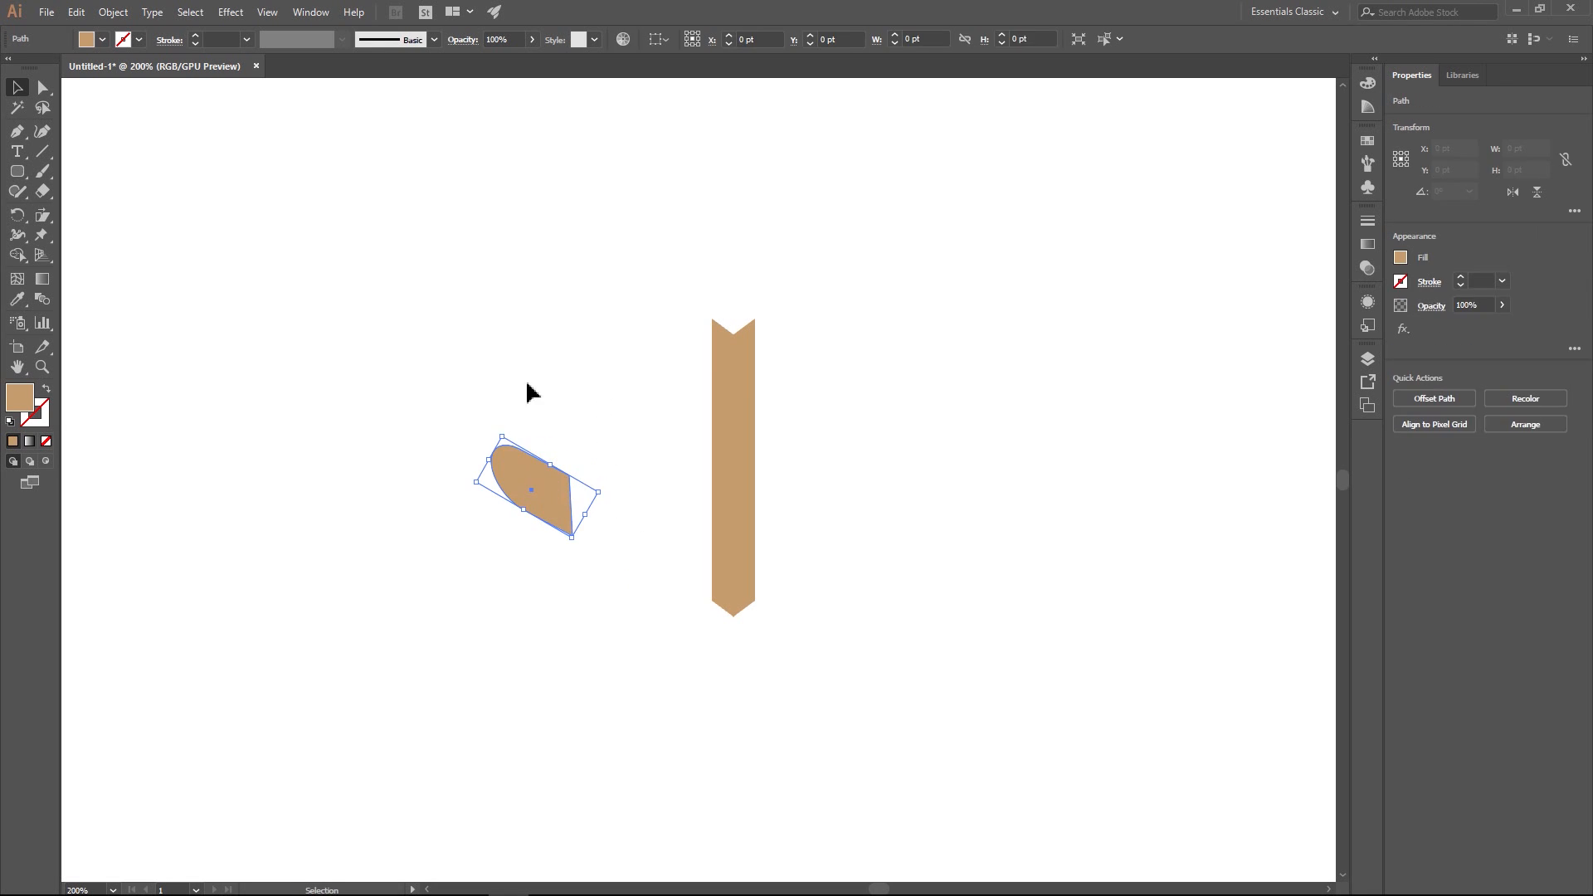
left_click(515, 336)
left_click(535, 480)
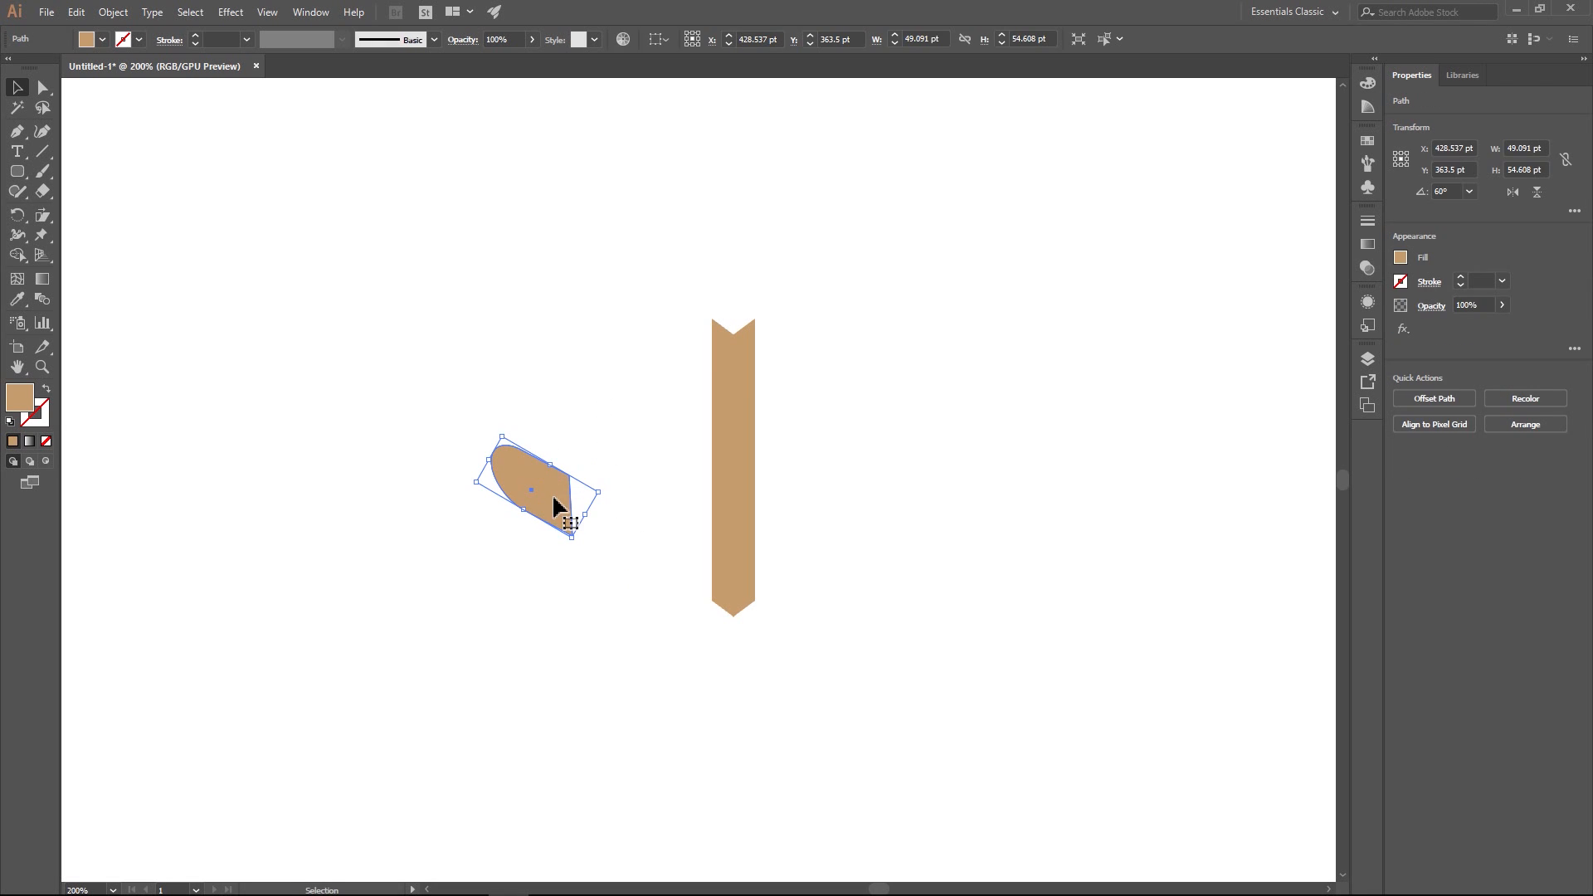
- Shear the shape slightly more to make its flat end exactly vertical
scroll(540, 487, "up", 4)
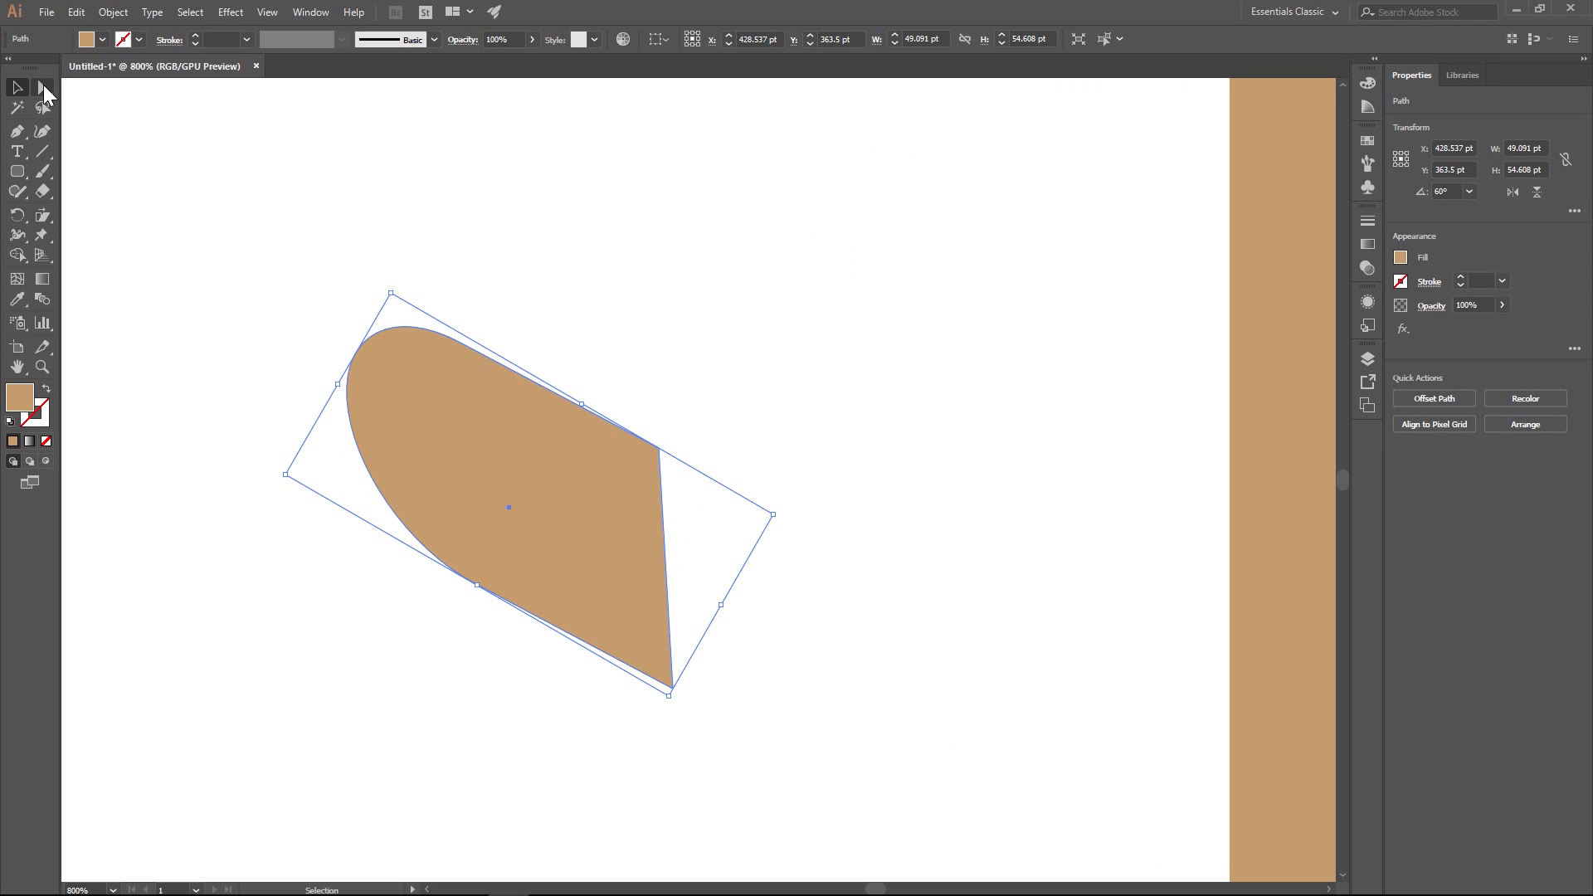
left_click(42, 215)
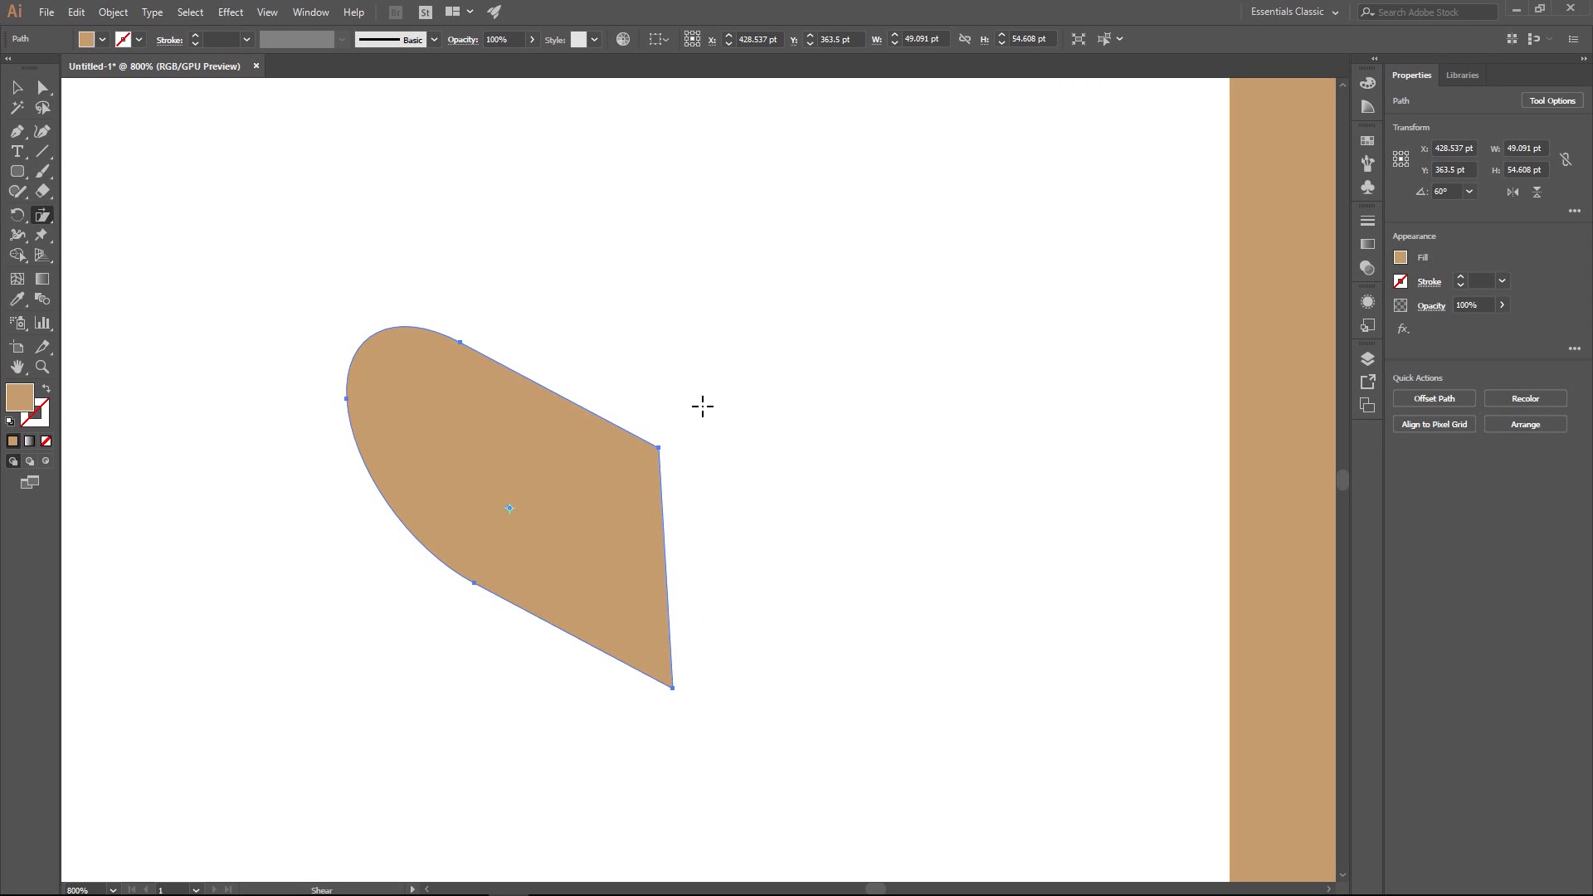
left_click_drag(466, 346, 468, 345)
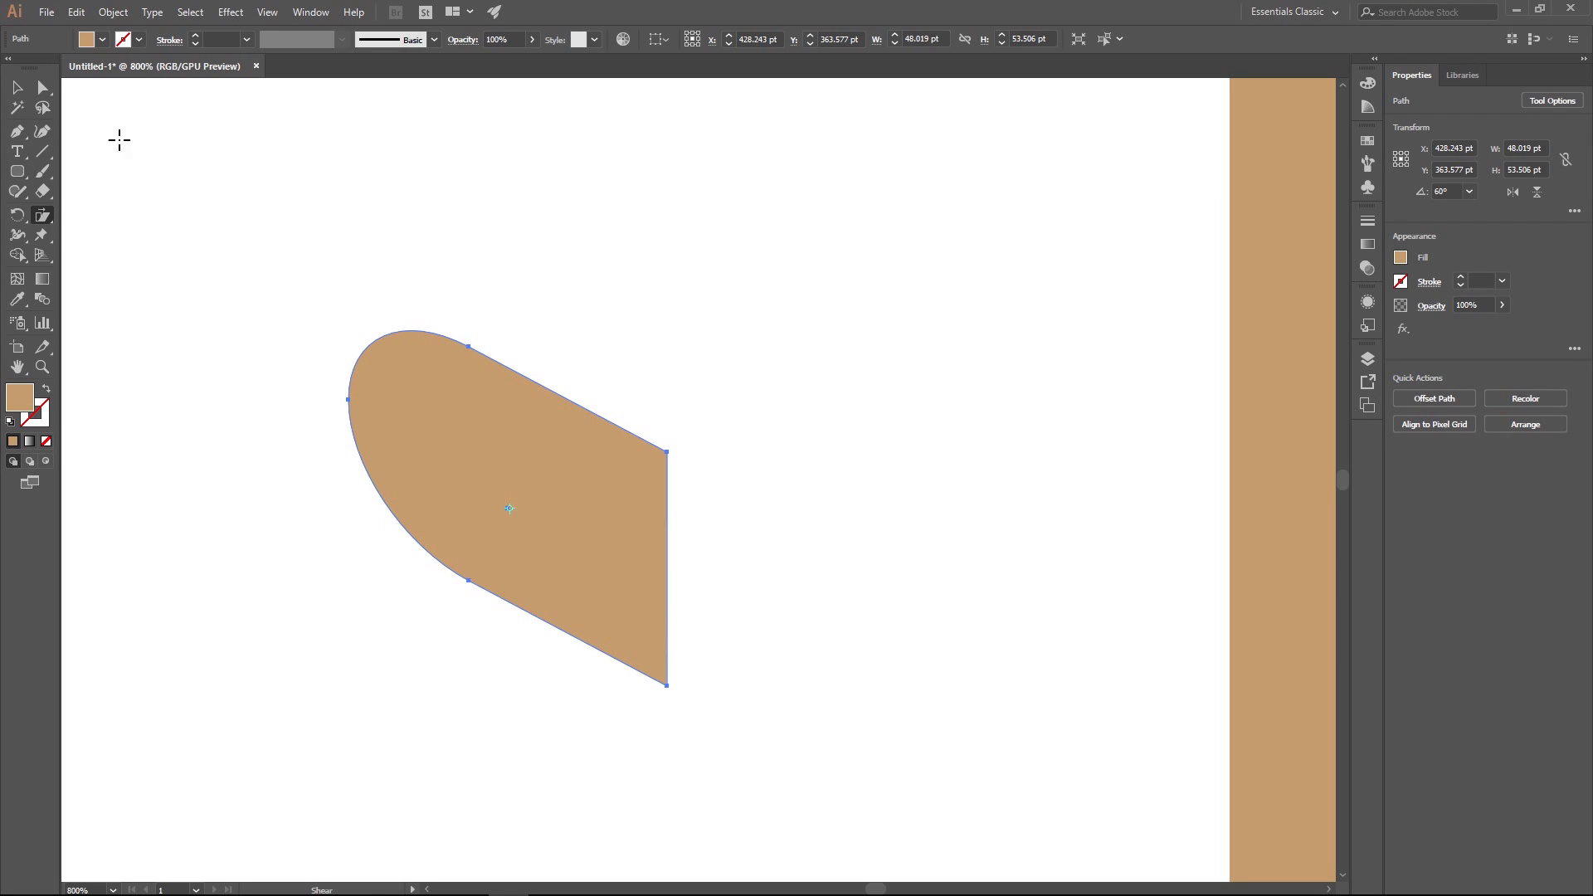
left_click(16, 87)
left_click(825, 361)
scroll(820, 490, "down", 2)
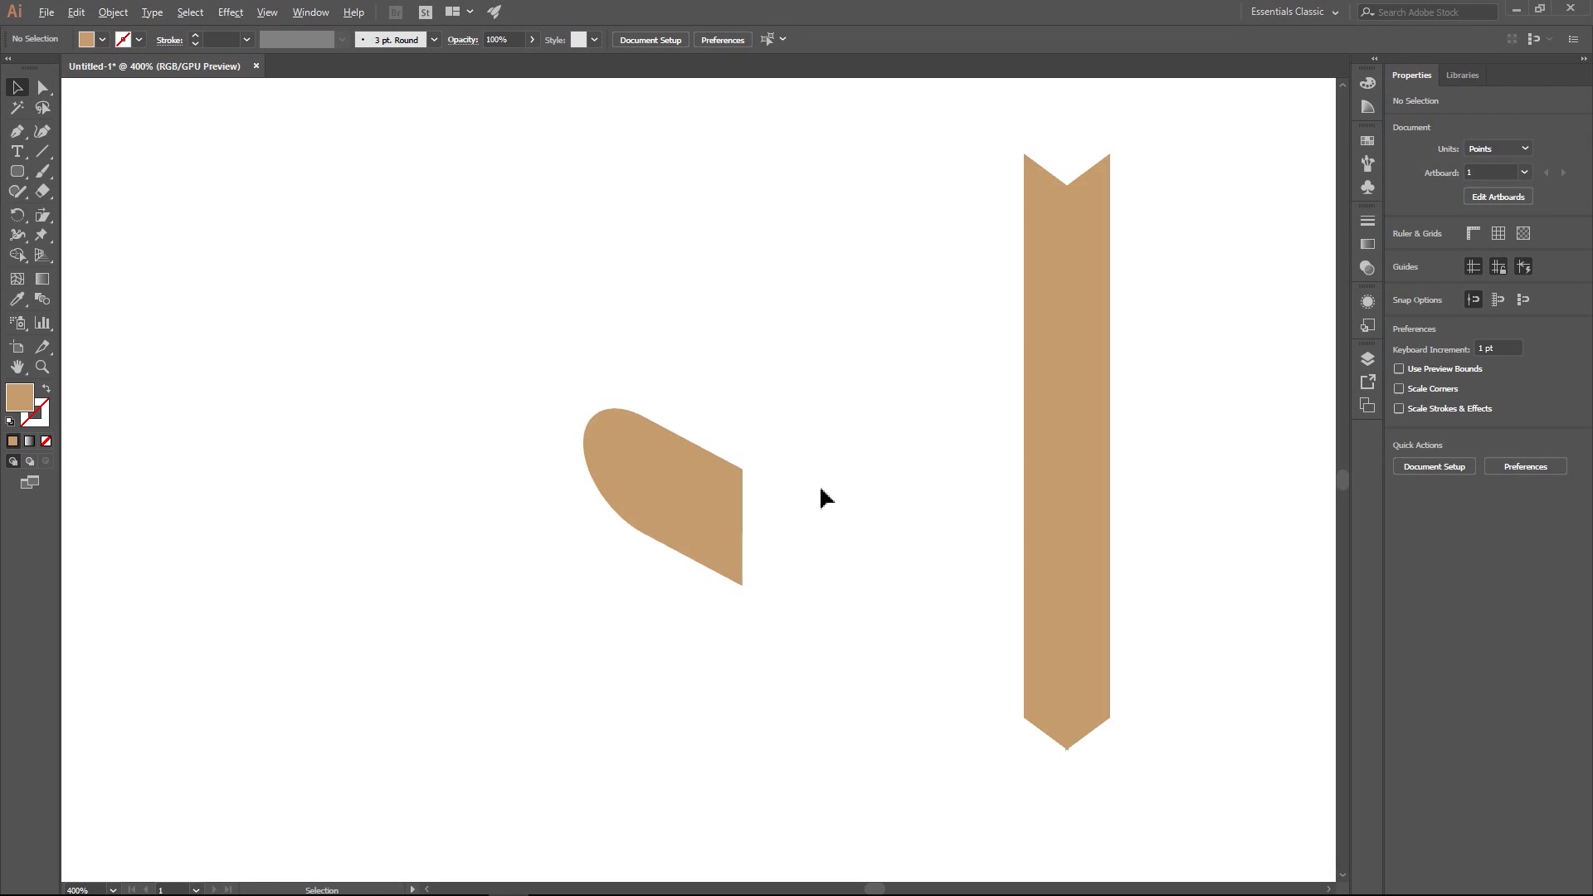
- Duplicate the sheared shape, placing the copy up and to the right, between the original and the post
scroll(819, 492, "down", 2)
scroll(819, 491, "up", 3)
left_click_drag(808, 463, 654, 476)
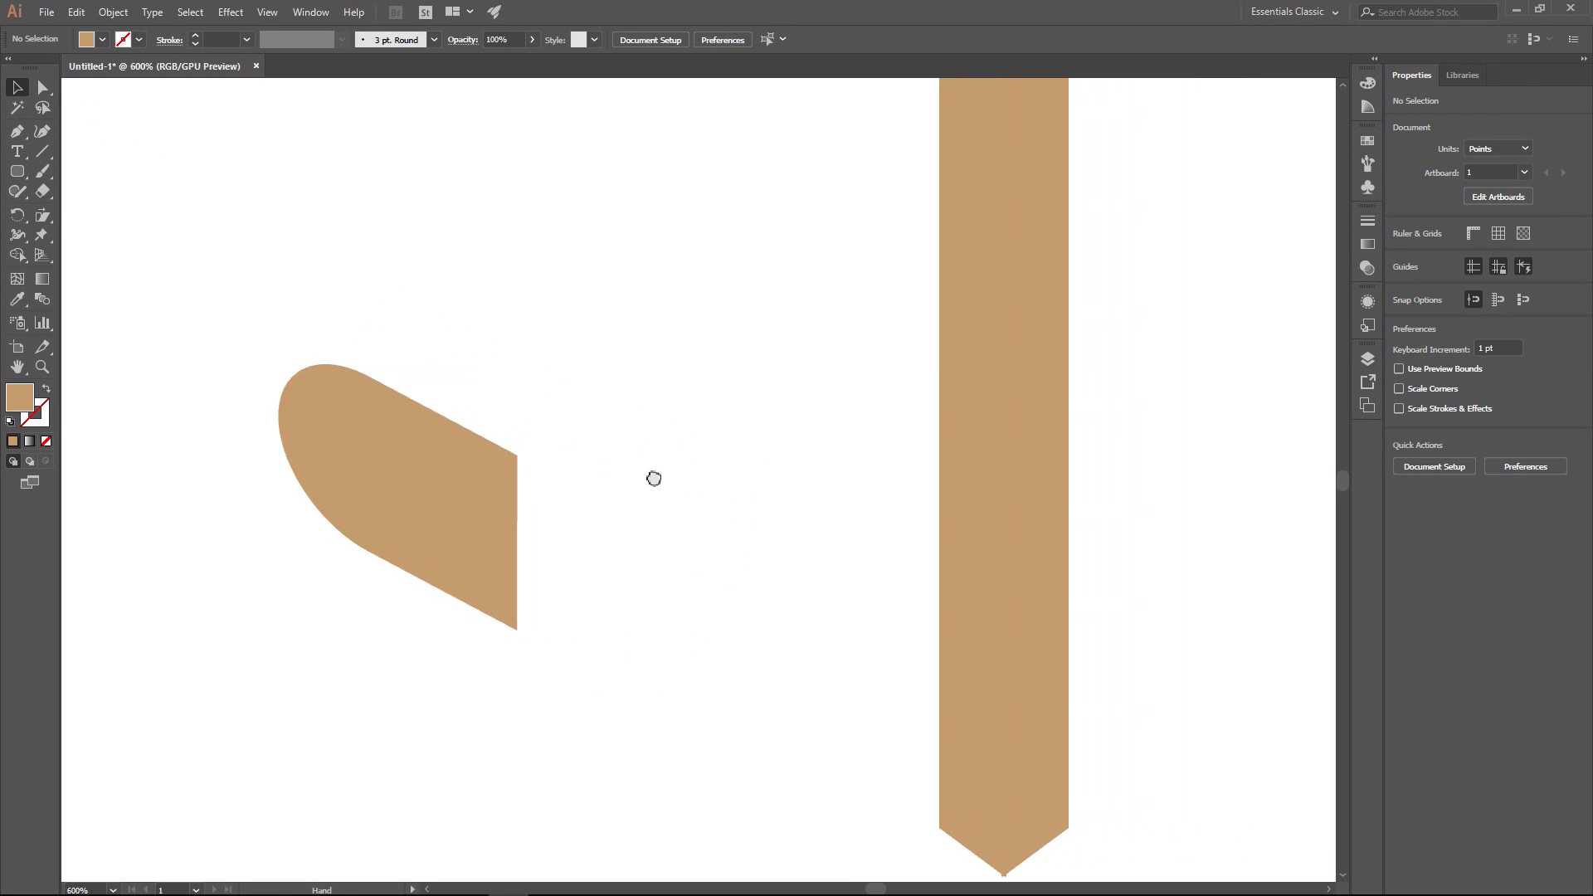
scroll(662, 473, "down", 2)
left_click(515, 470)
key("ctrl+z")
key("ctrl+z")
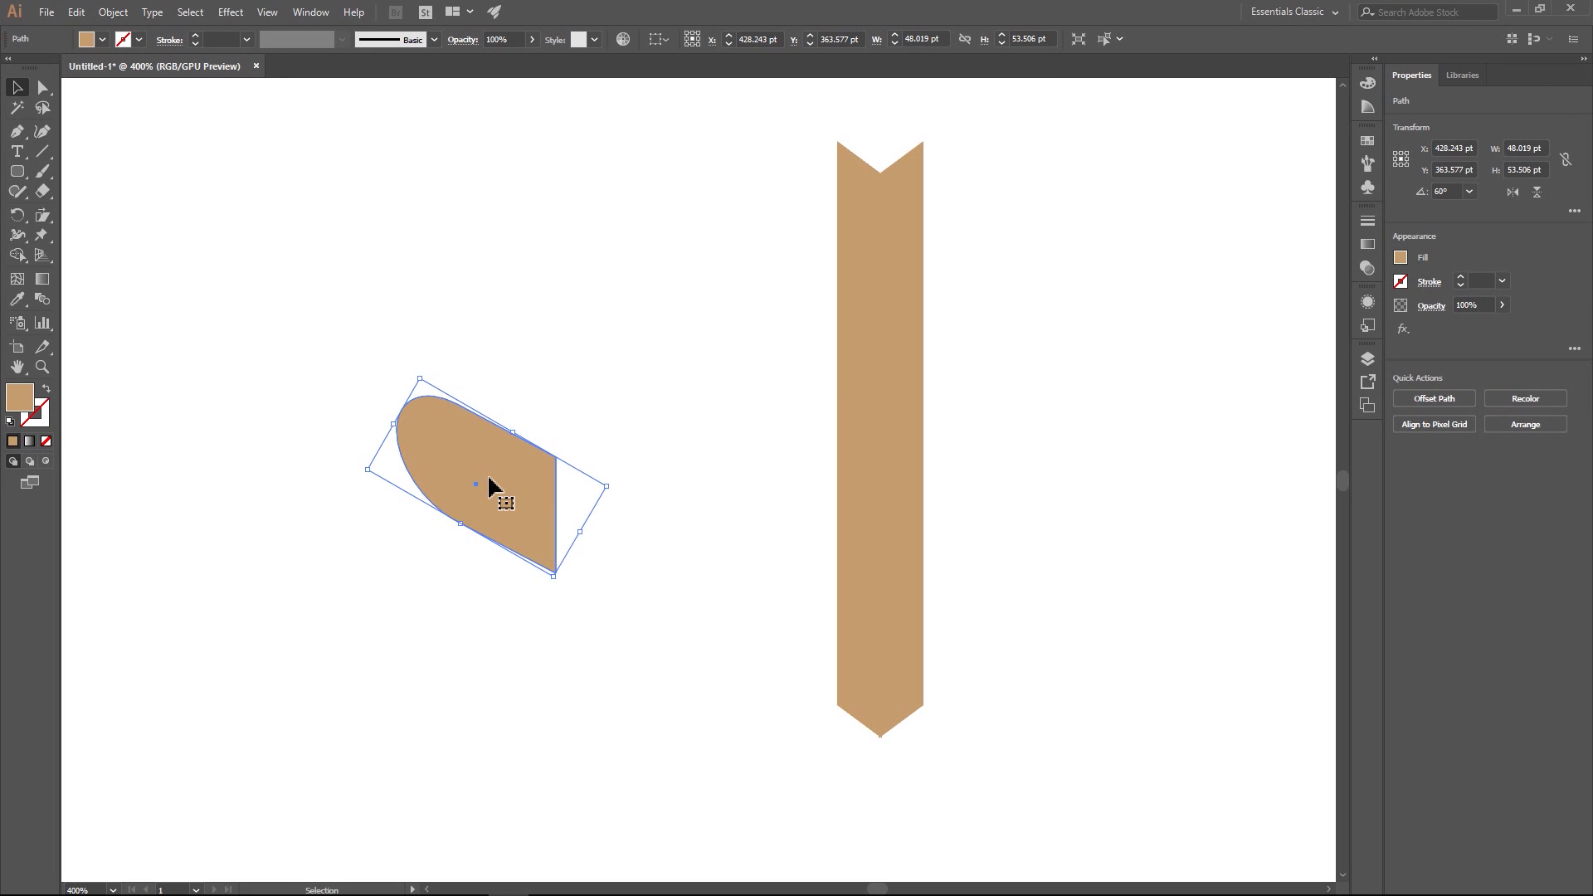
key("ctrl+shift+z")
left_click_drag(491, 487, 712, 352)
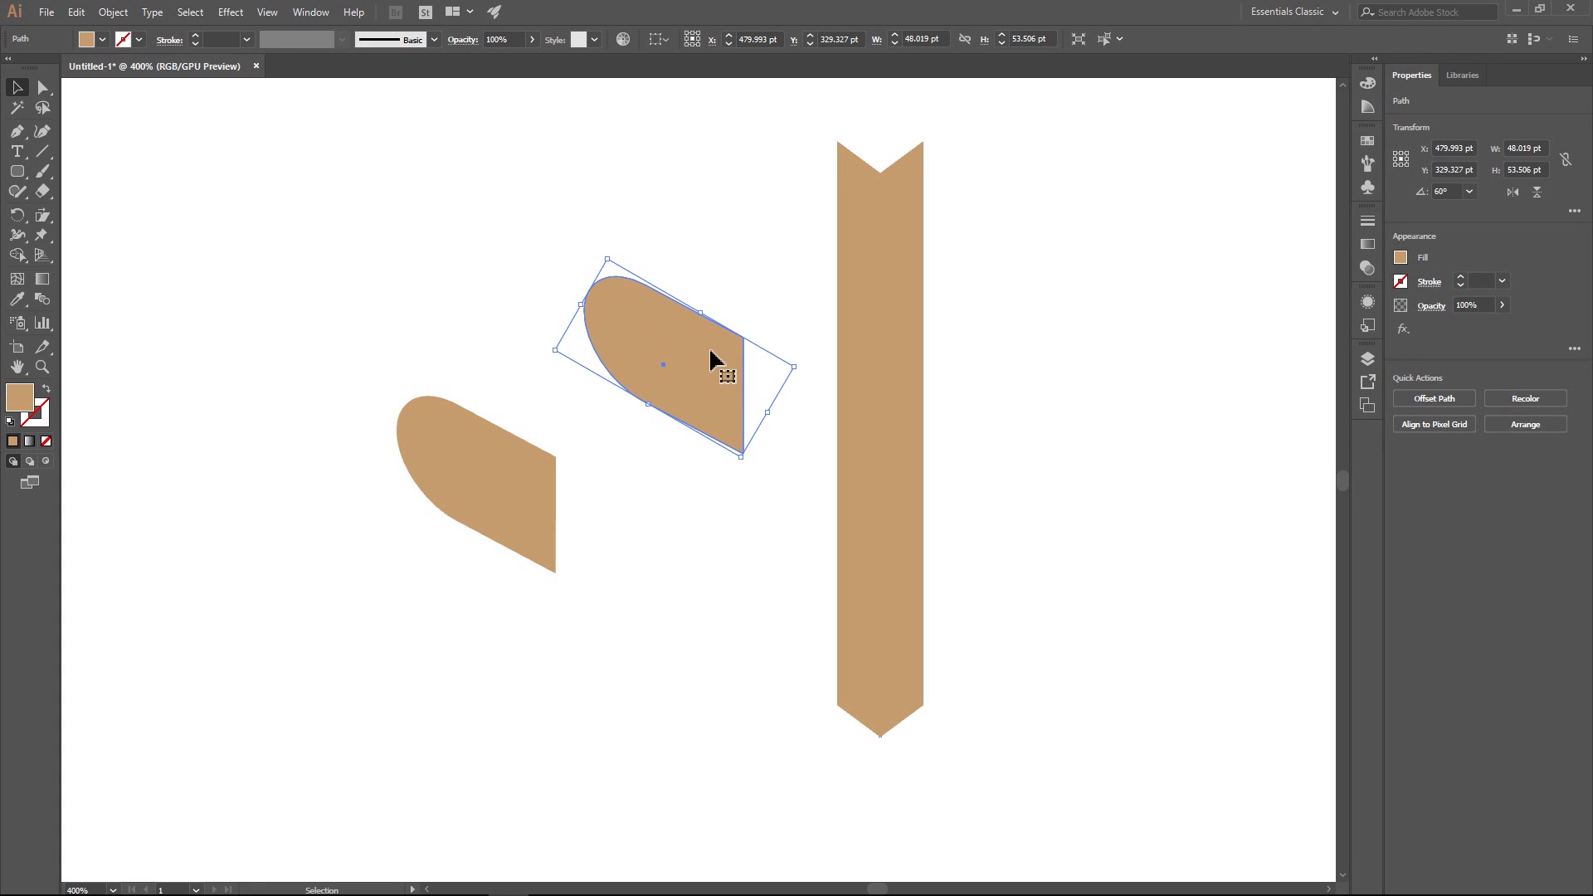
left_click(456, 285)
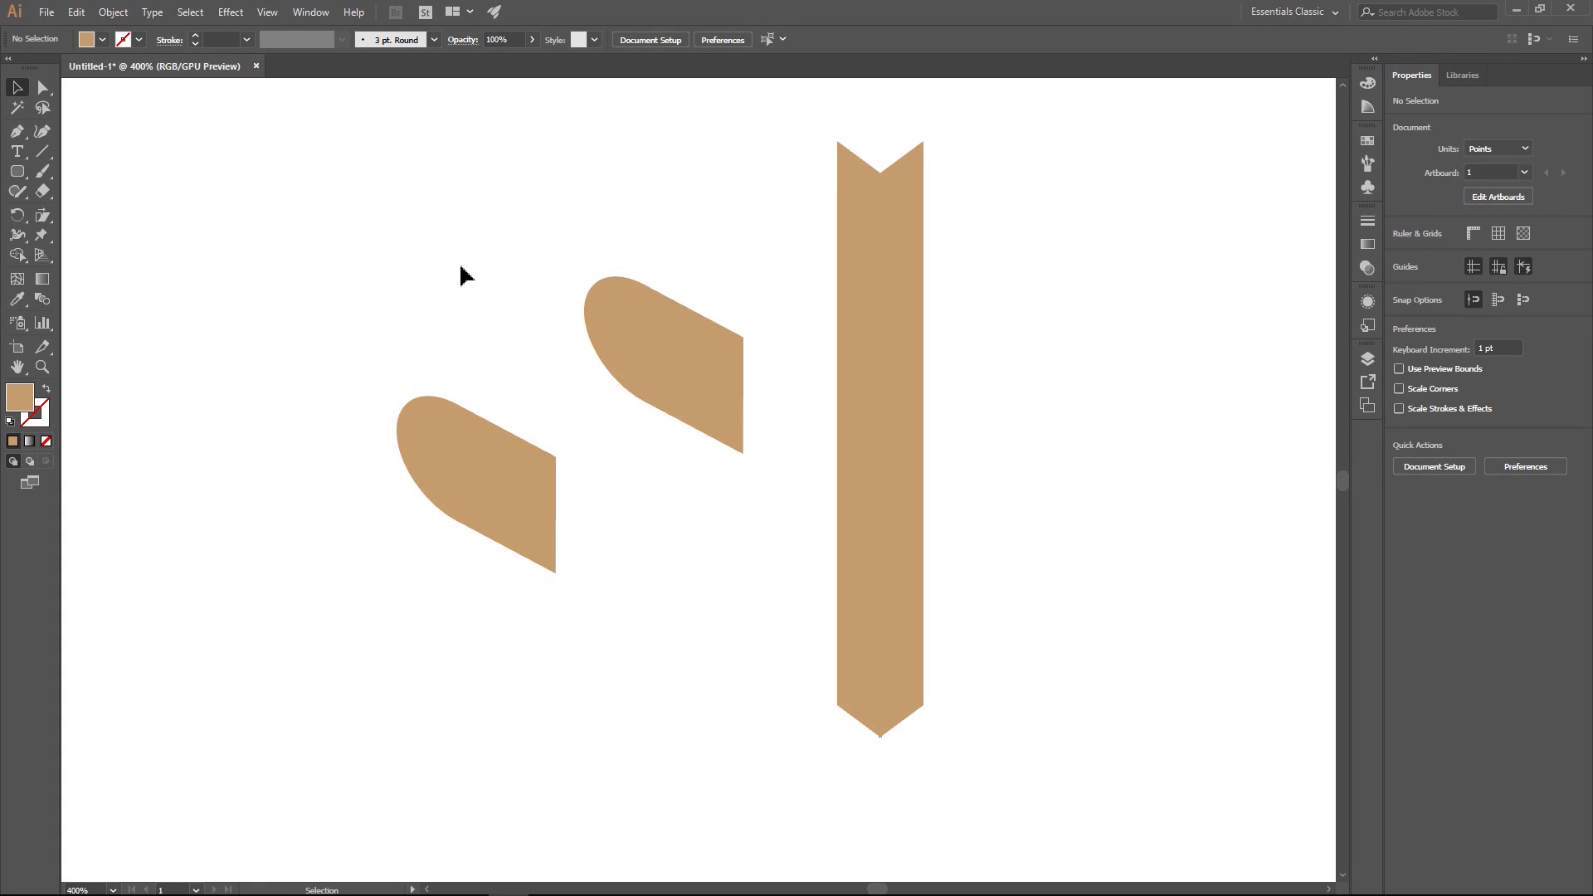
- Draw a closed, stepped side face with the Pen tool, connecting the vertical flat ends of the two arched shapes
left_click(16, 131)
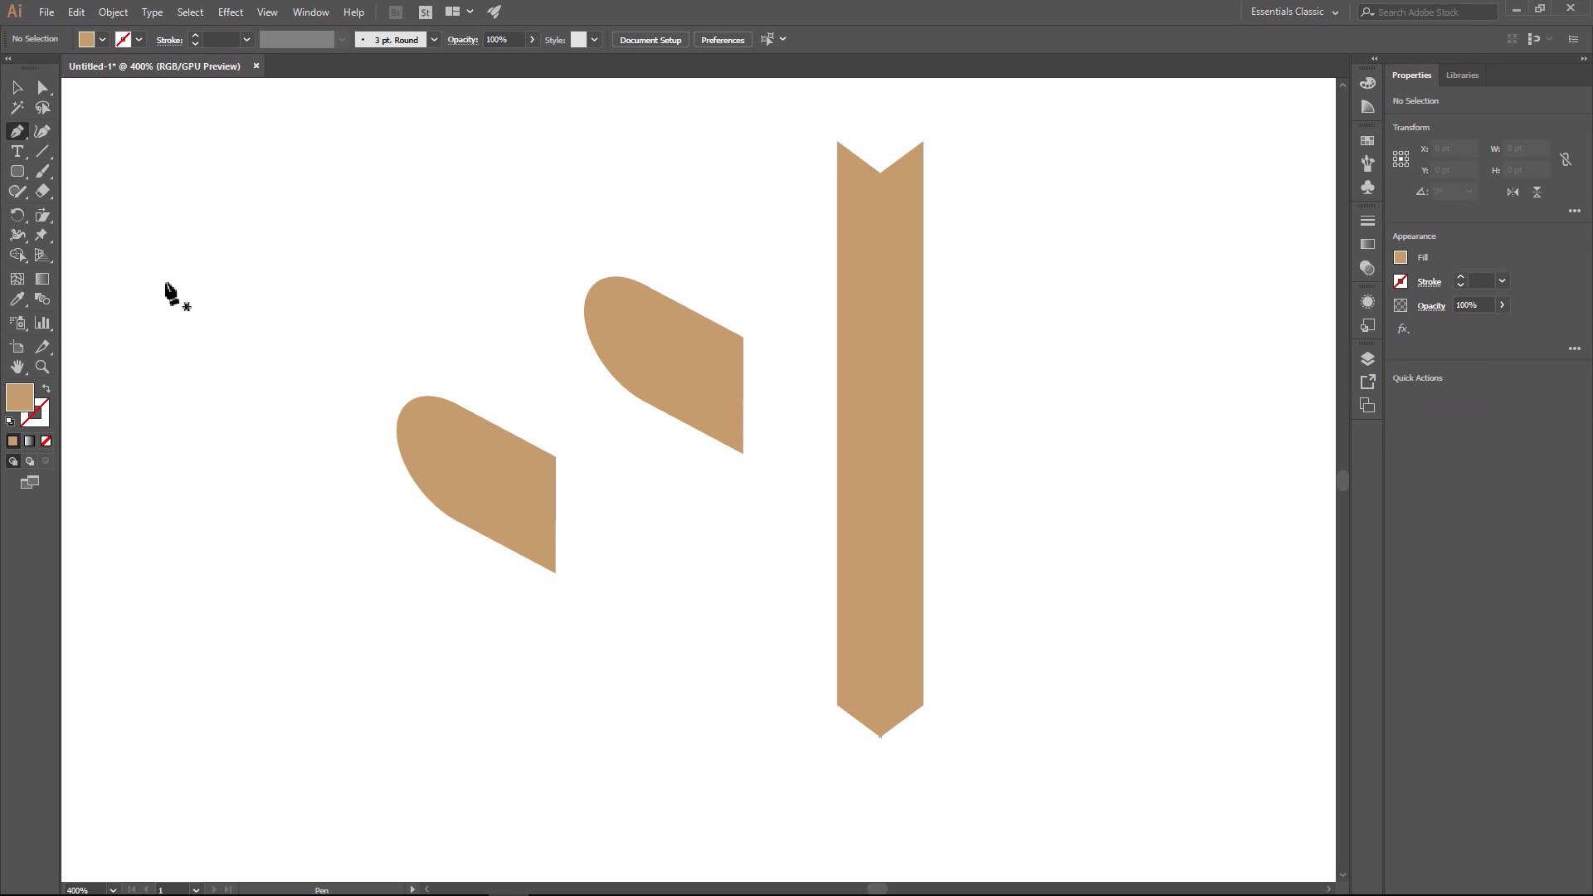
left_click(555, 456)
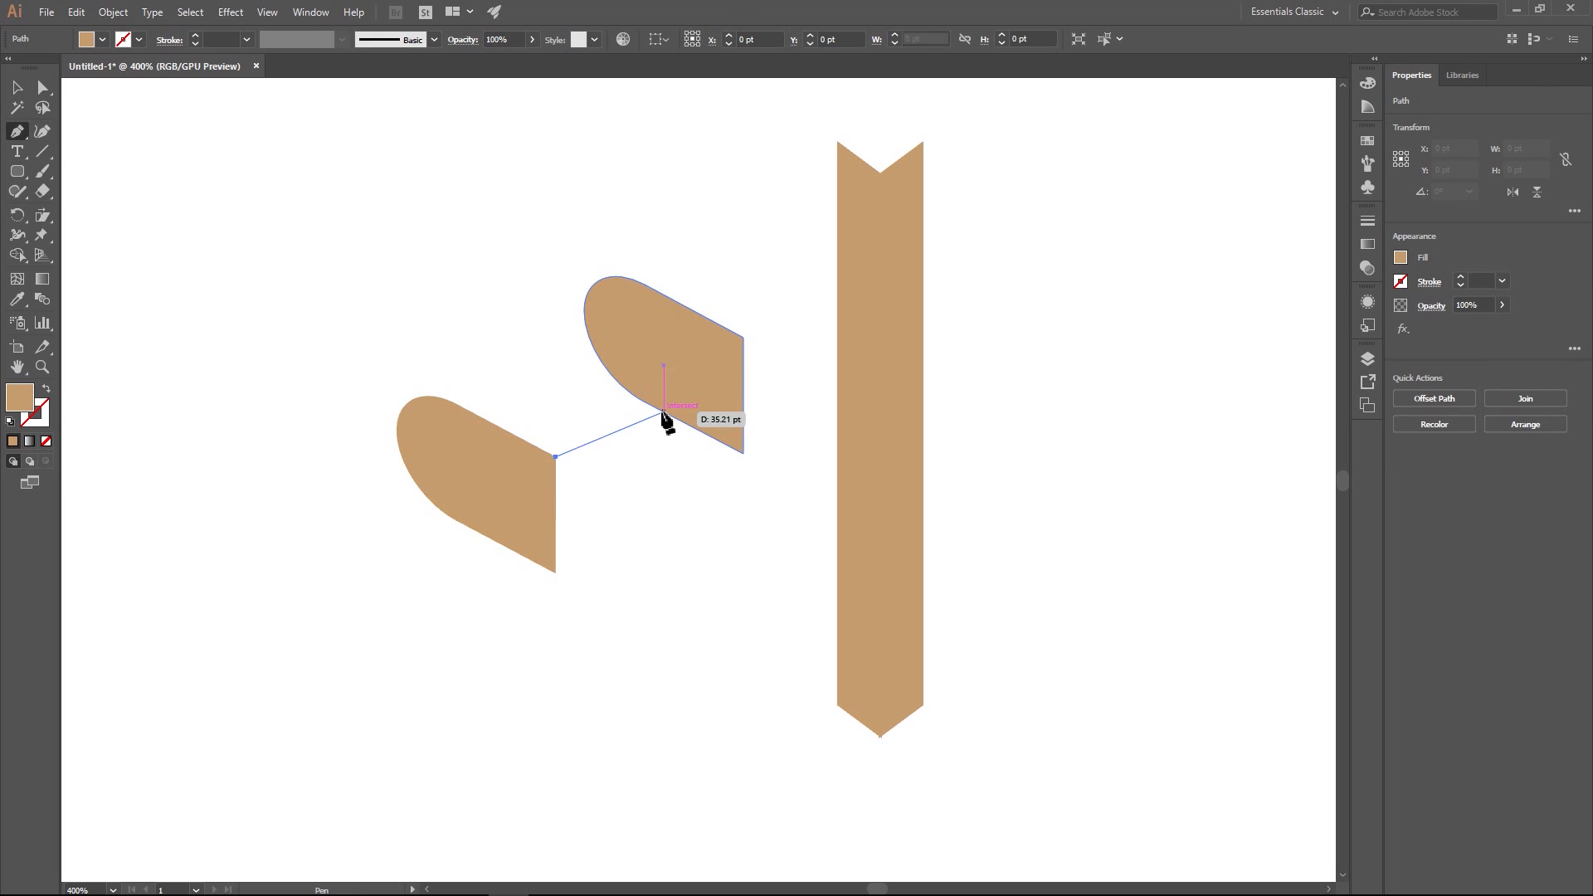
left_click(609, 439)
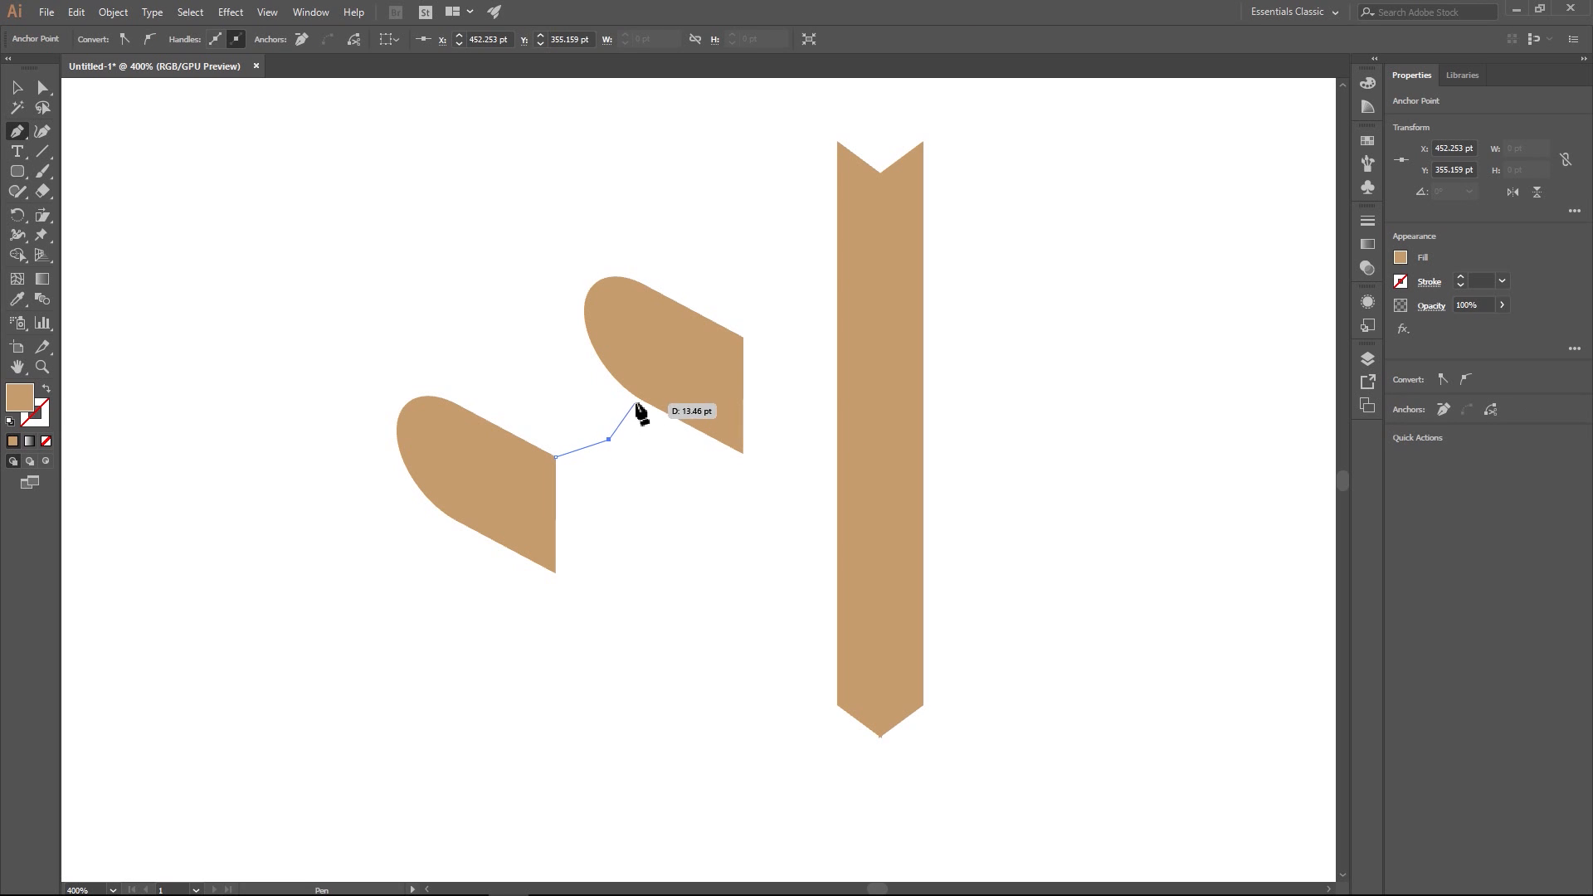
left_click(653, 353)
left_click(742, 337)
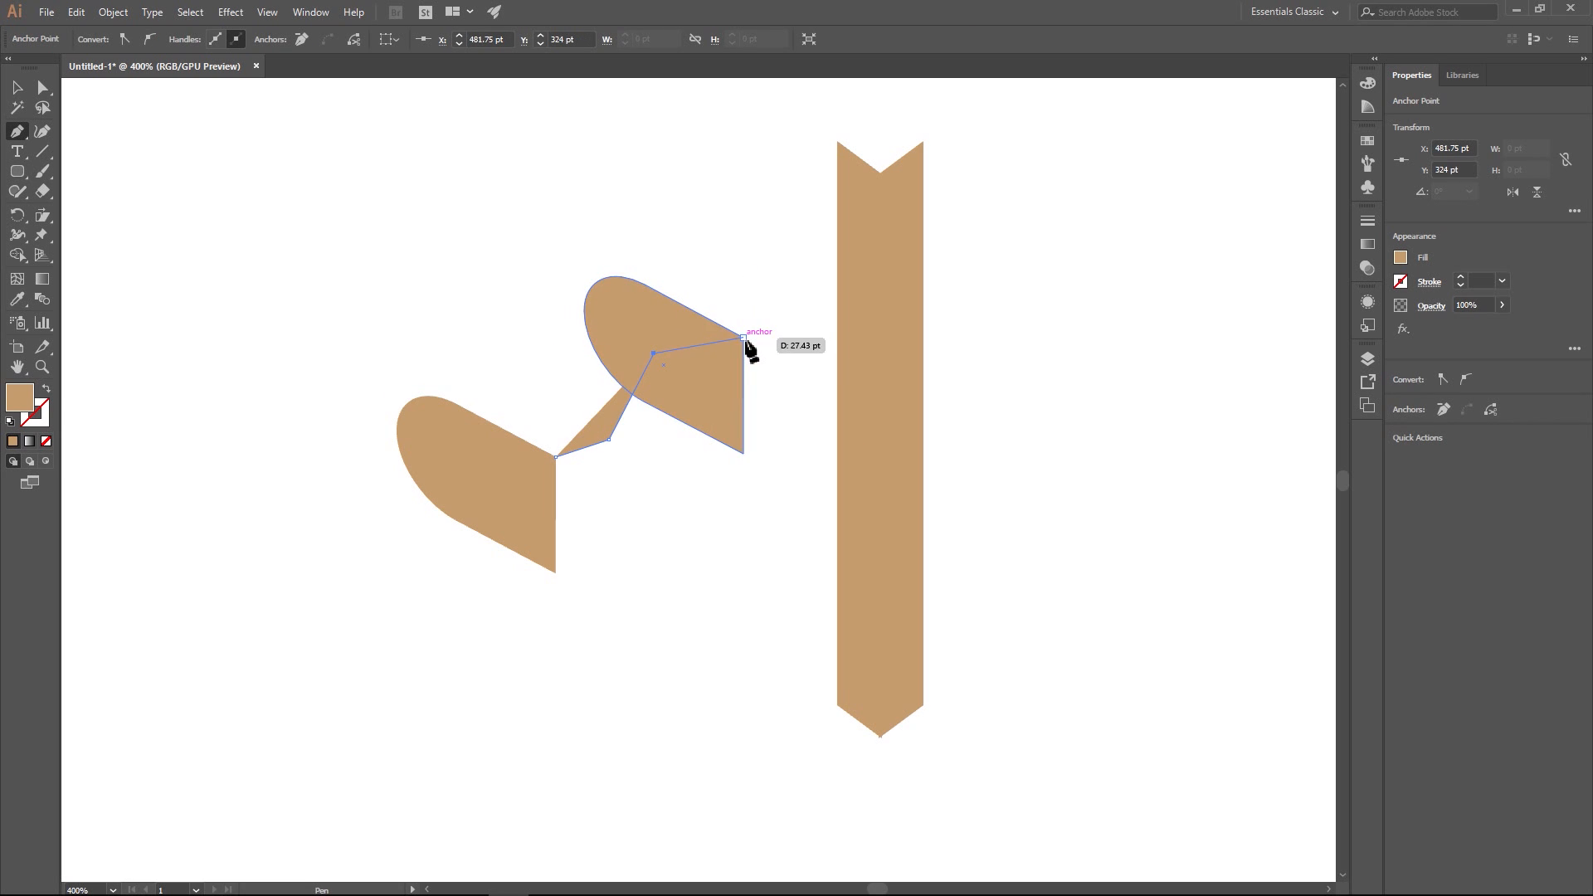
left_click(743, 452)
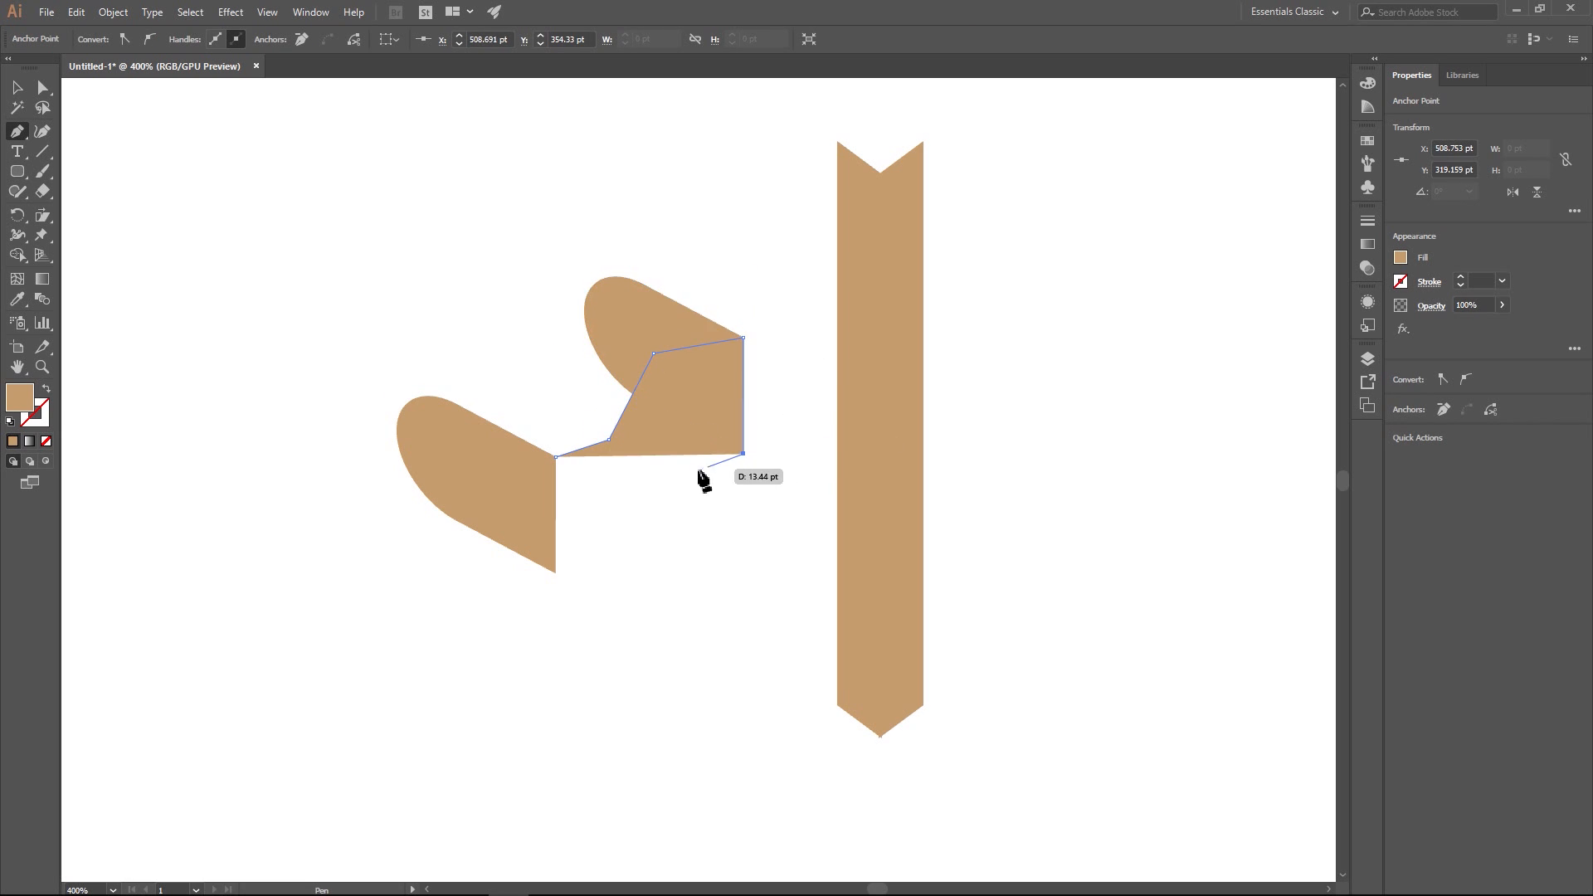
left_click(668, 471)
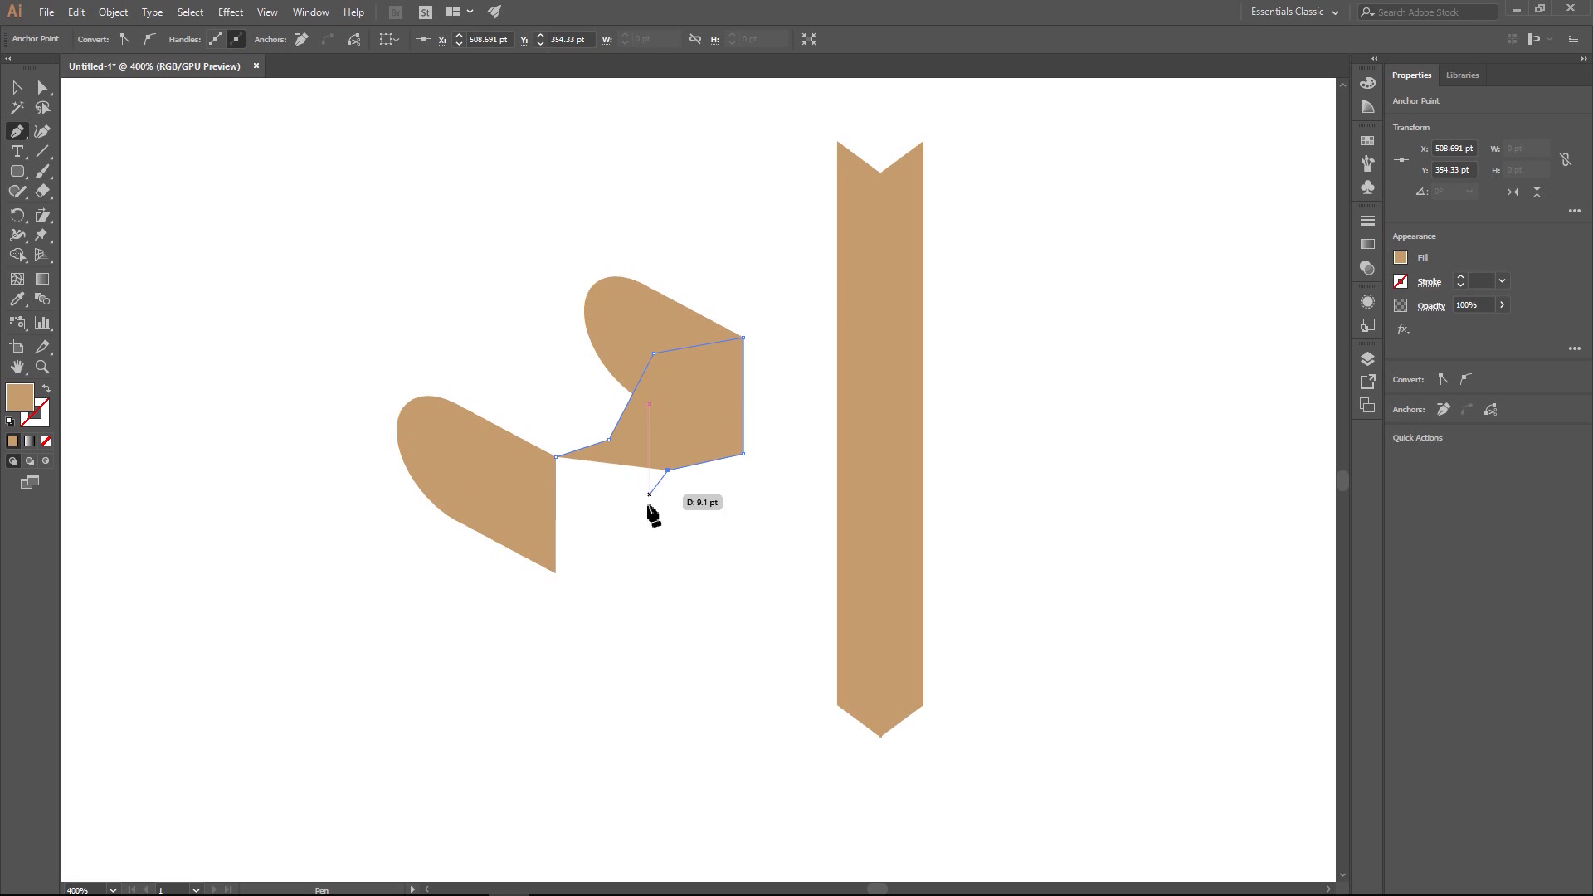
left_click(620, 572)
left_click(556, 572)
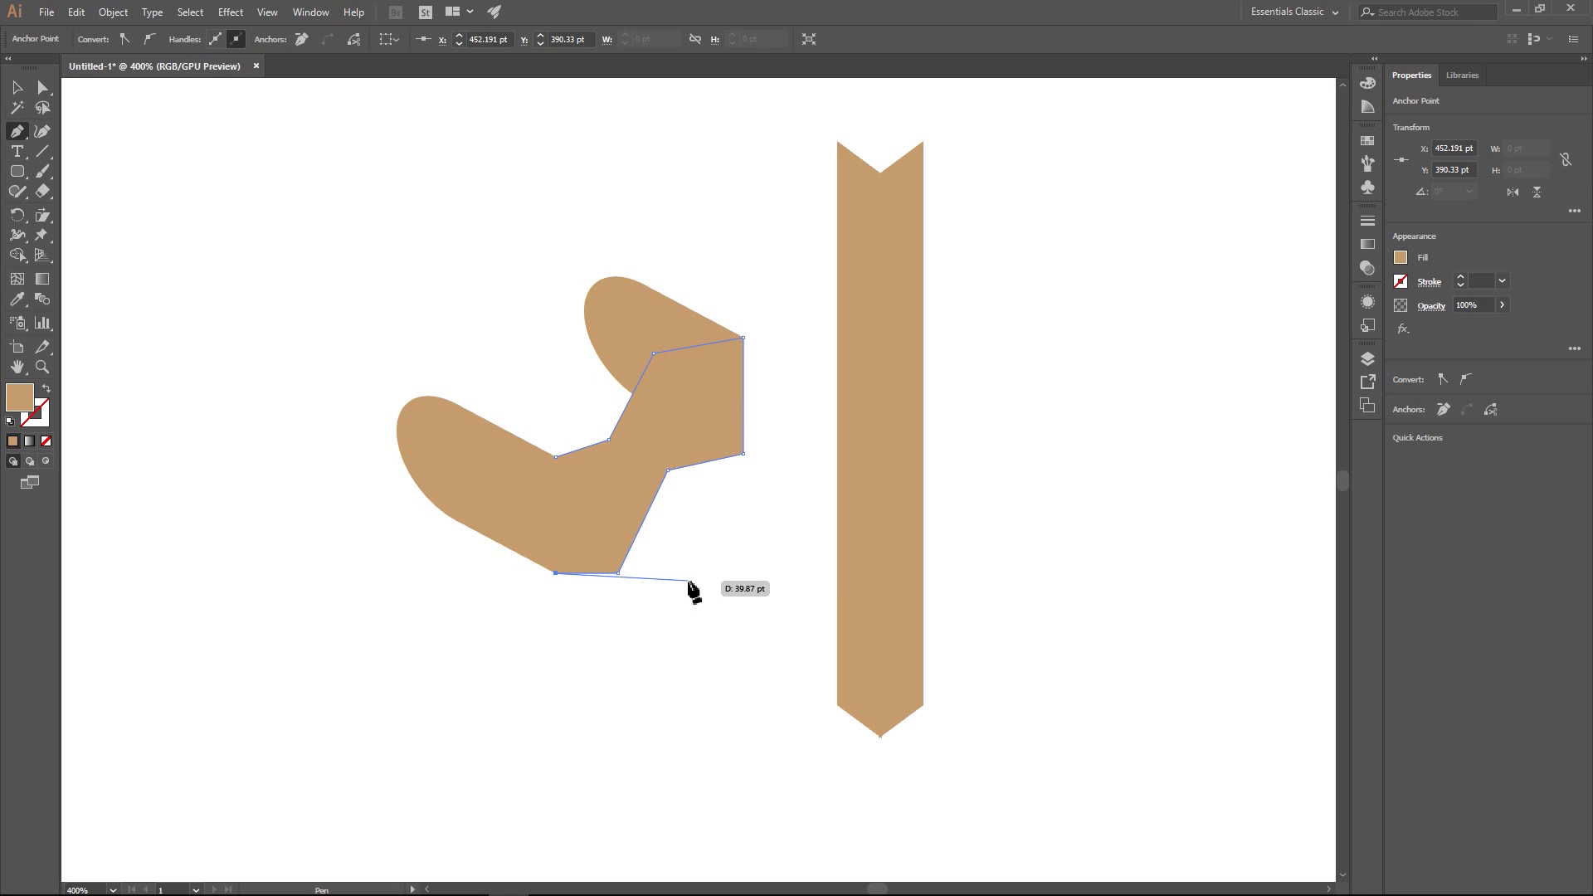
left_click(555, 455)
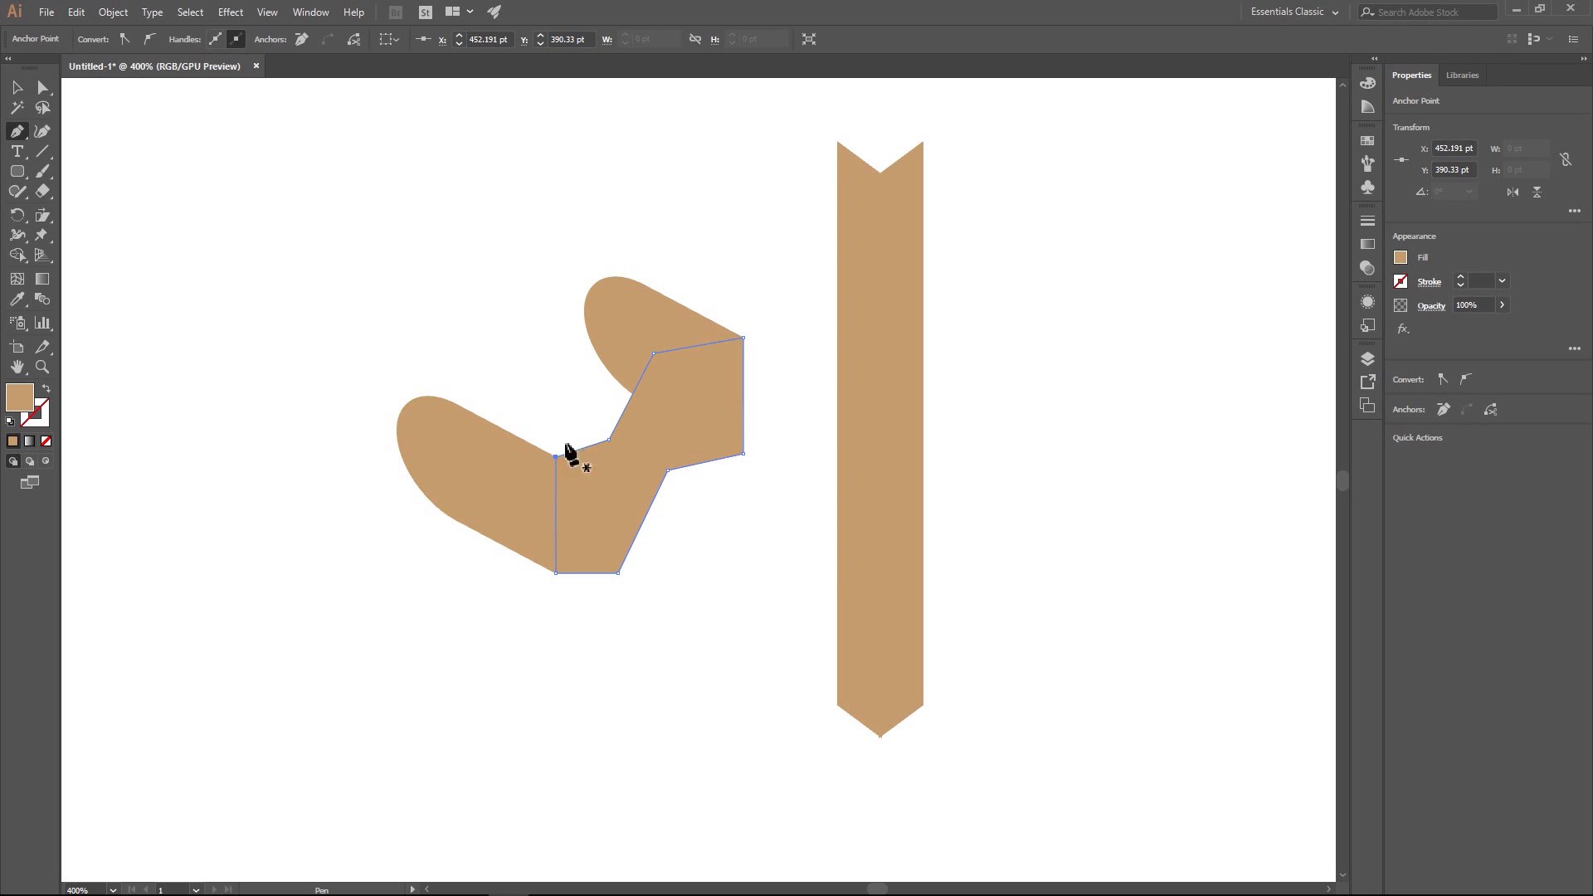
key("v")
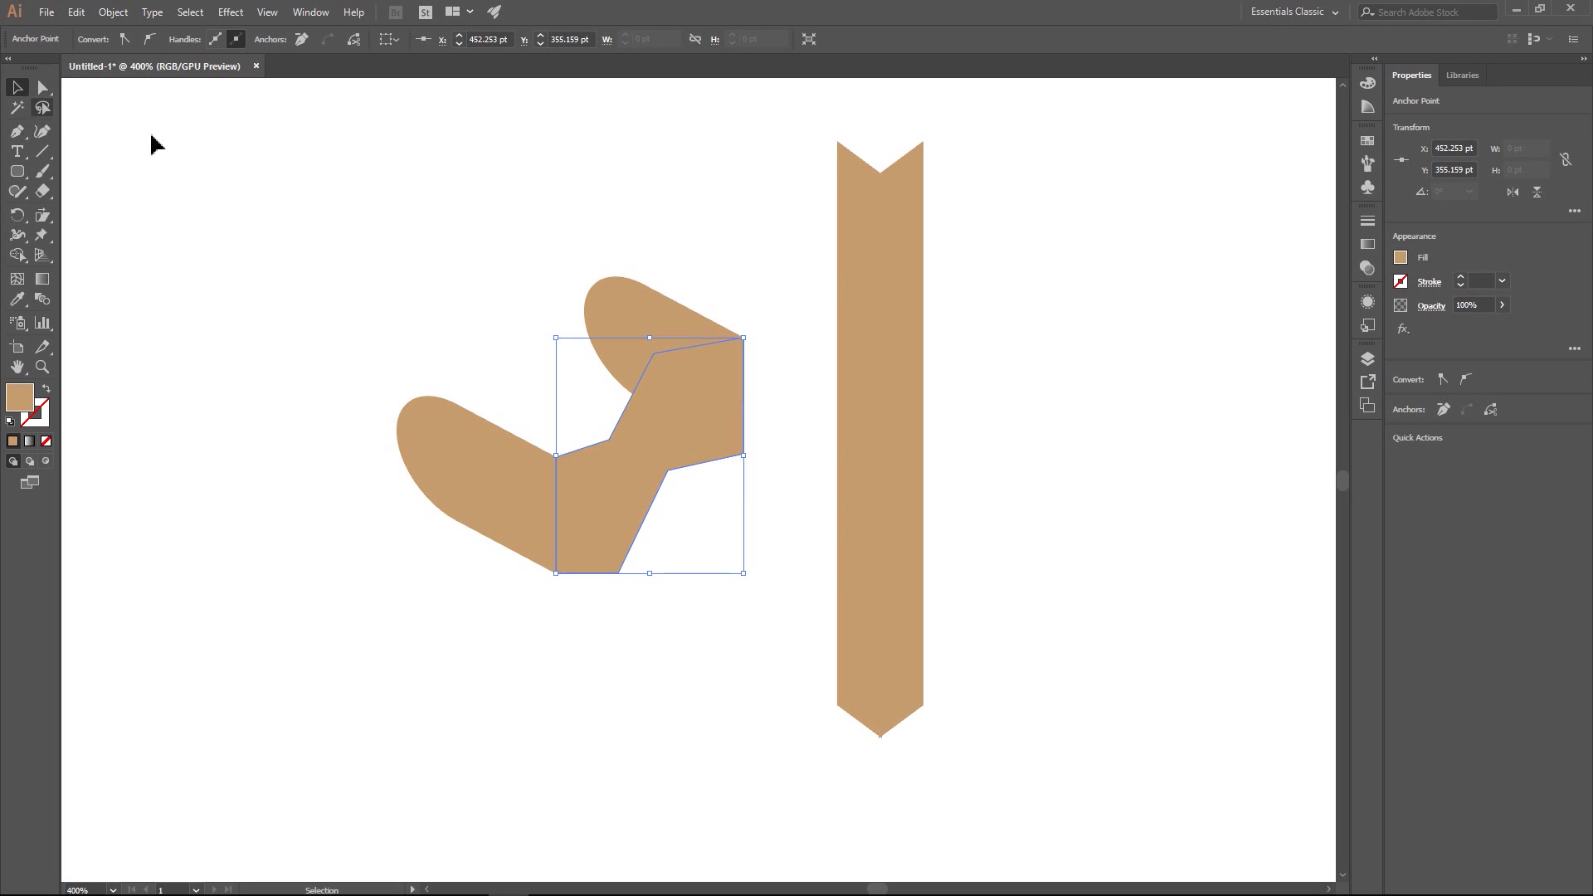
left_click(226, 169)
- Draw a closed top surface with the Pen tool, bridging the two arched shapes' curved tops and following a stepped outer edge
left_click(17, 131)
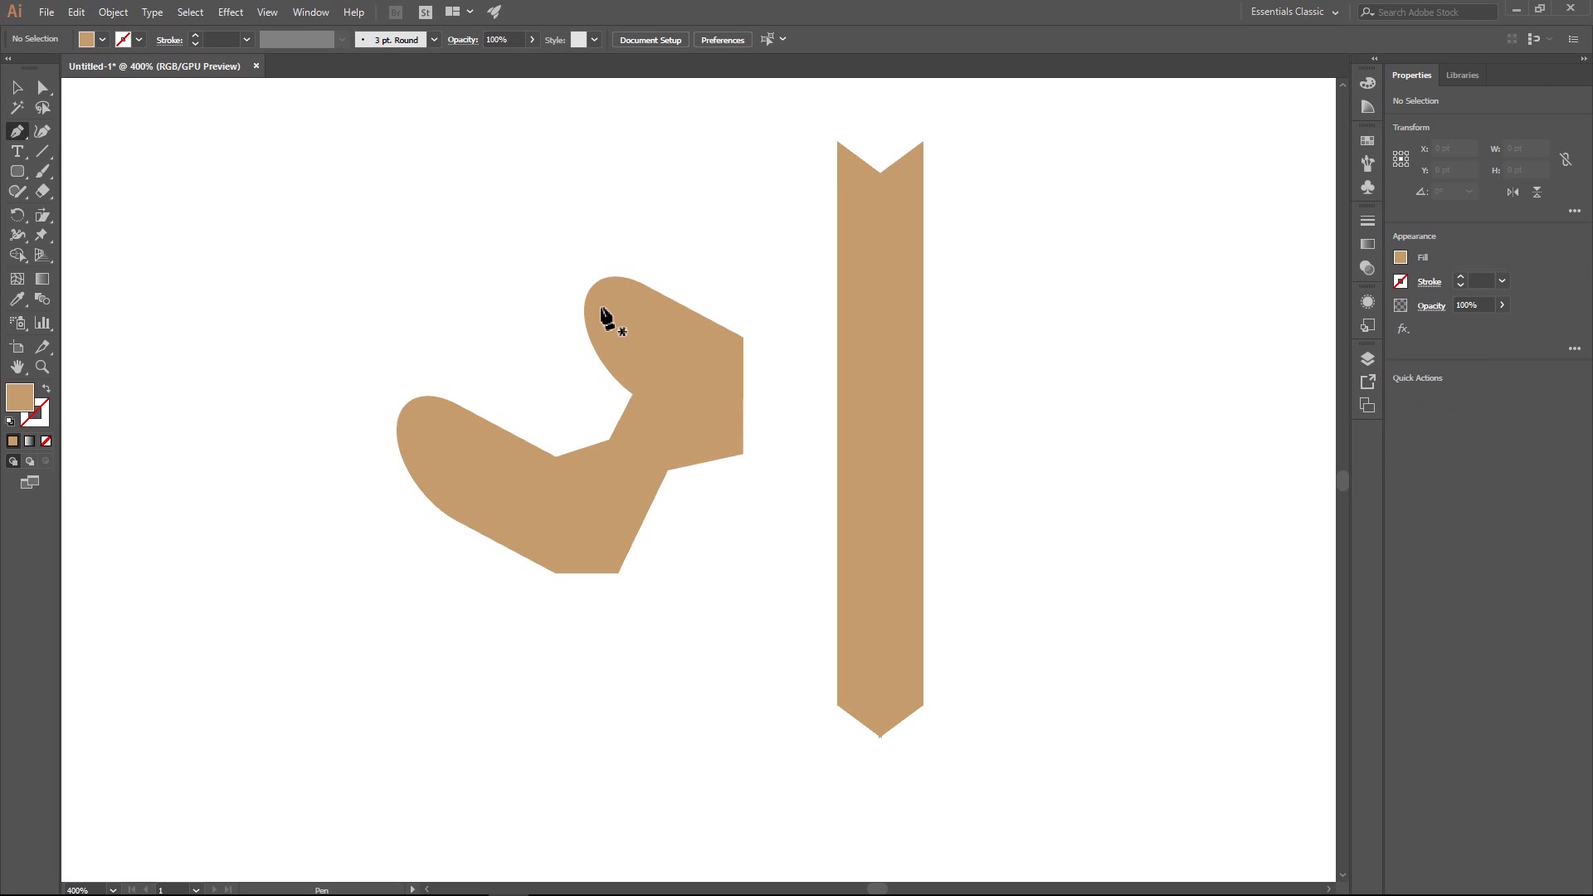
left_click(405, 402)
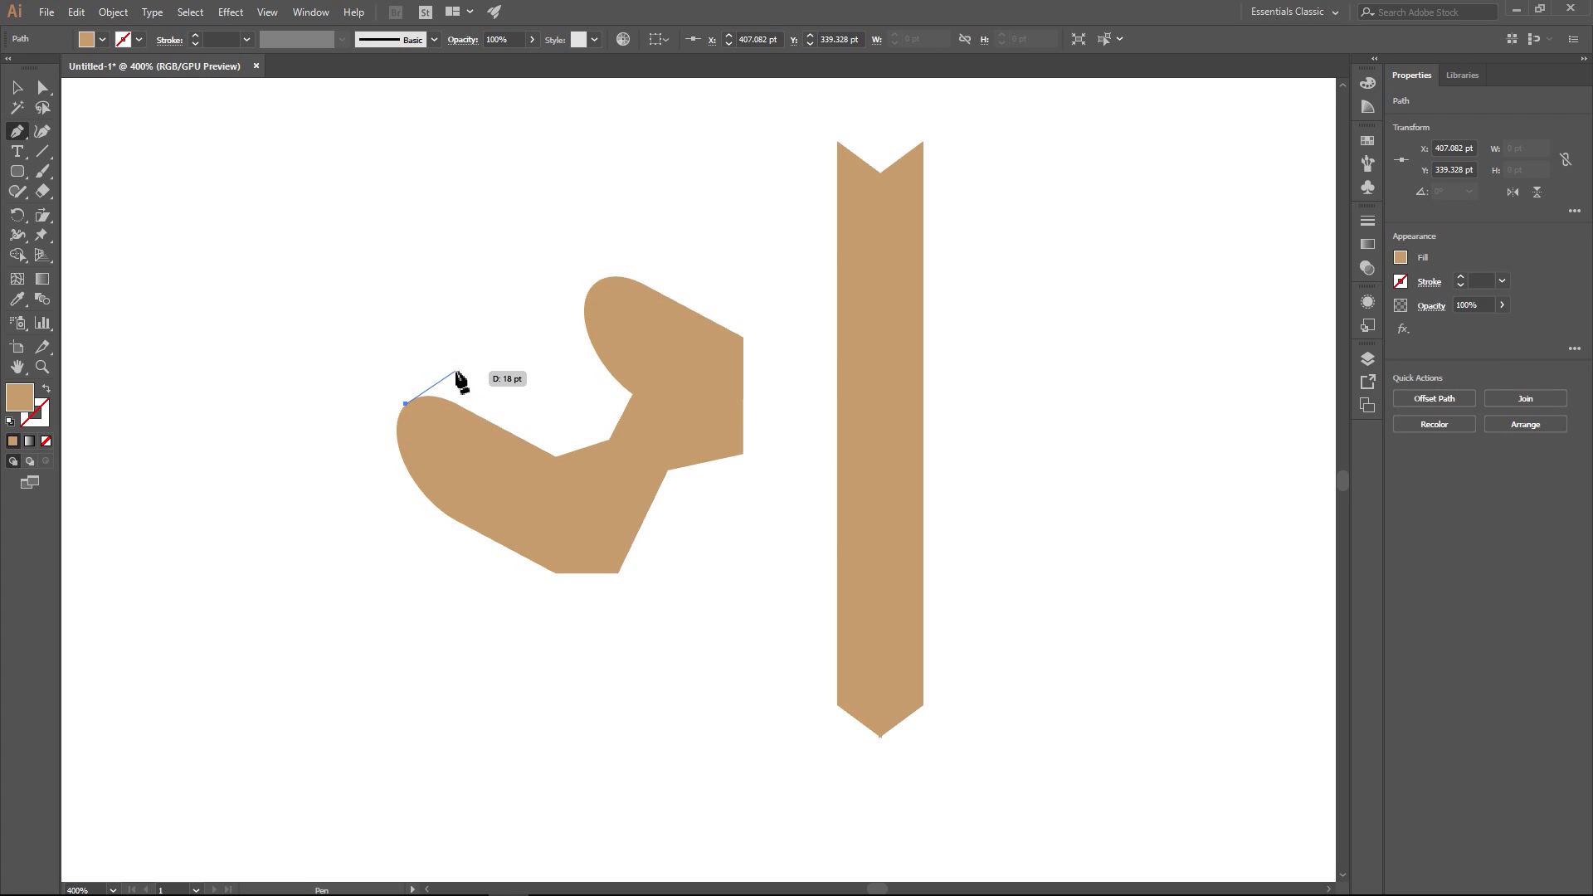
left_click(456, 370)
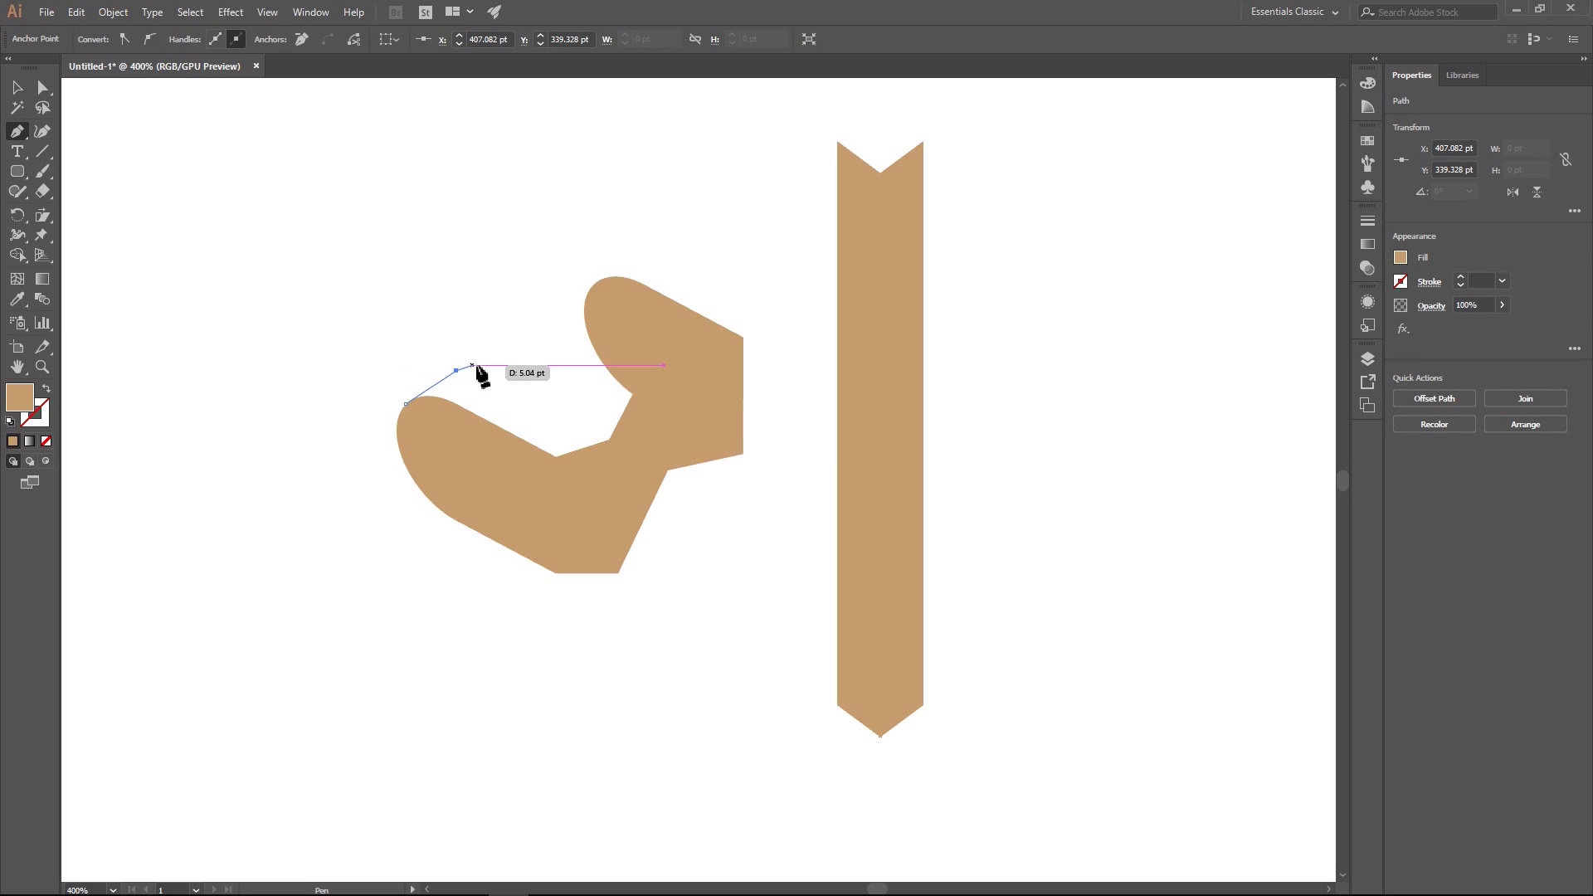
left_click(524, 354)
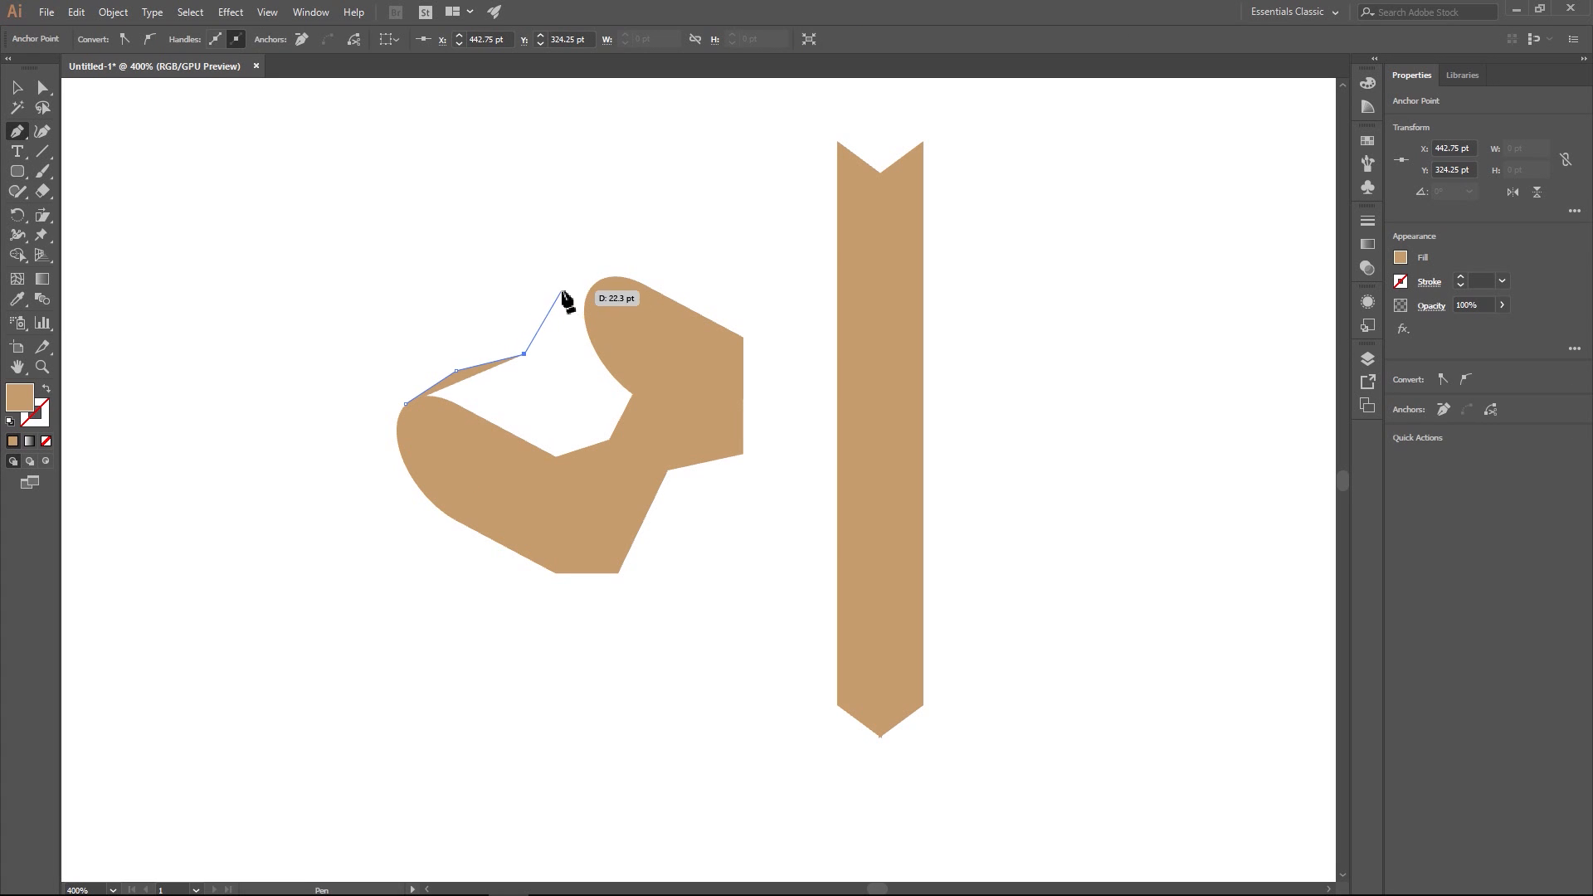
left_click(561, 291)
left_click(608, 275)
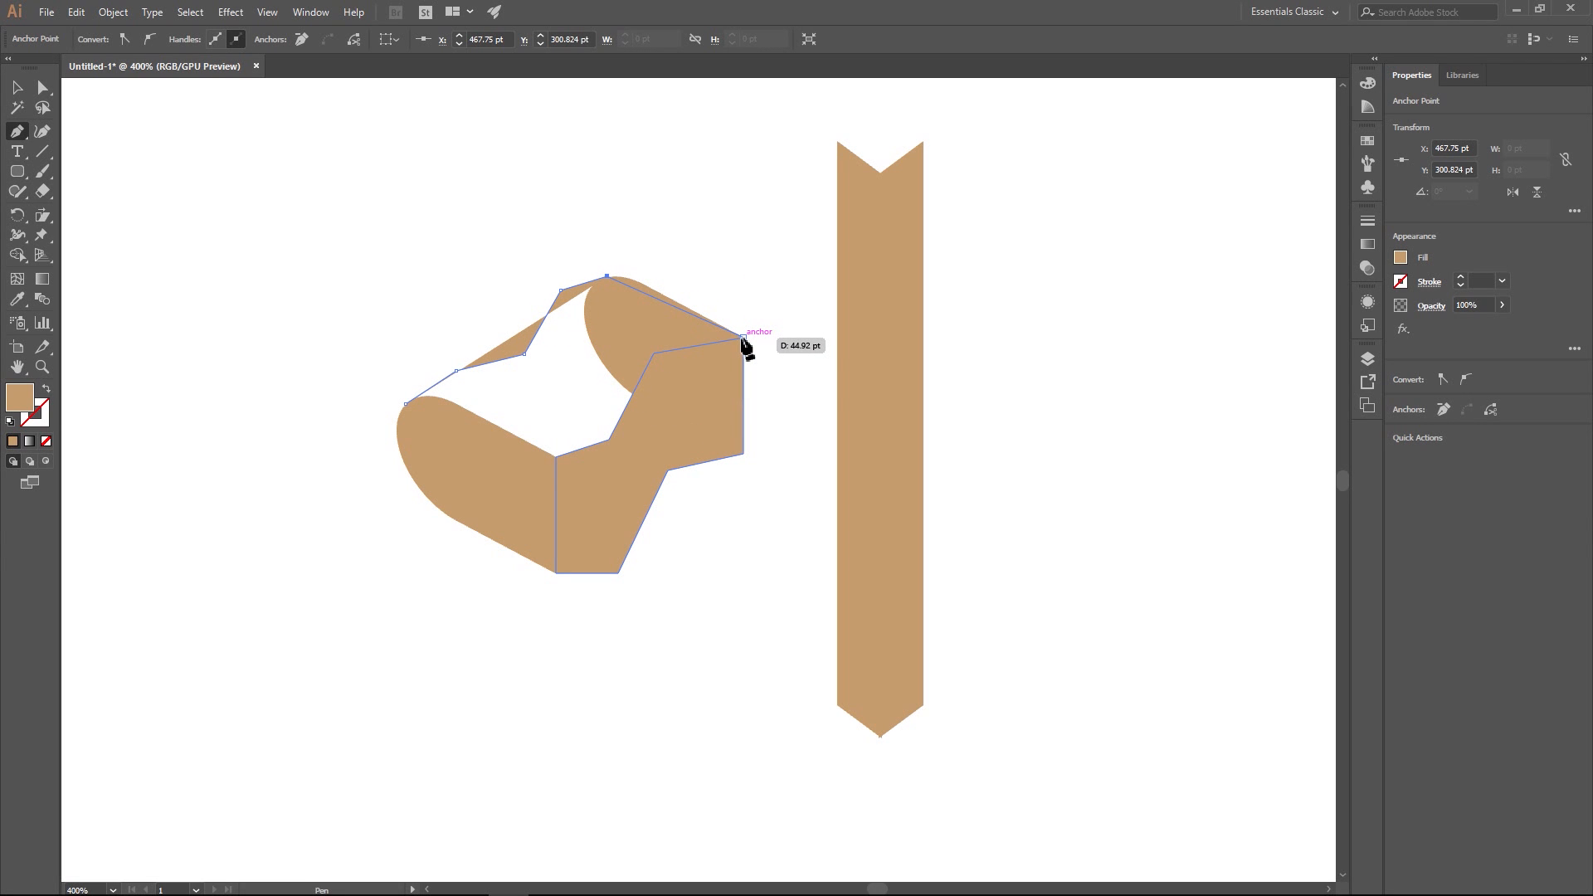
left_click(744, 338)
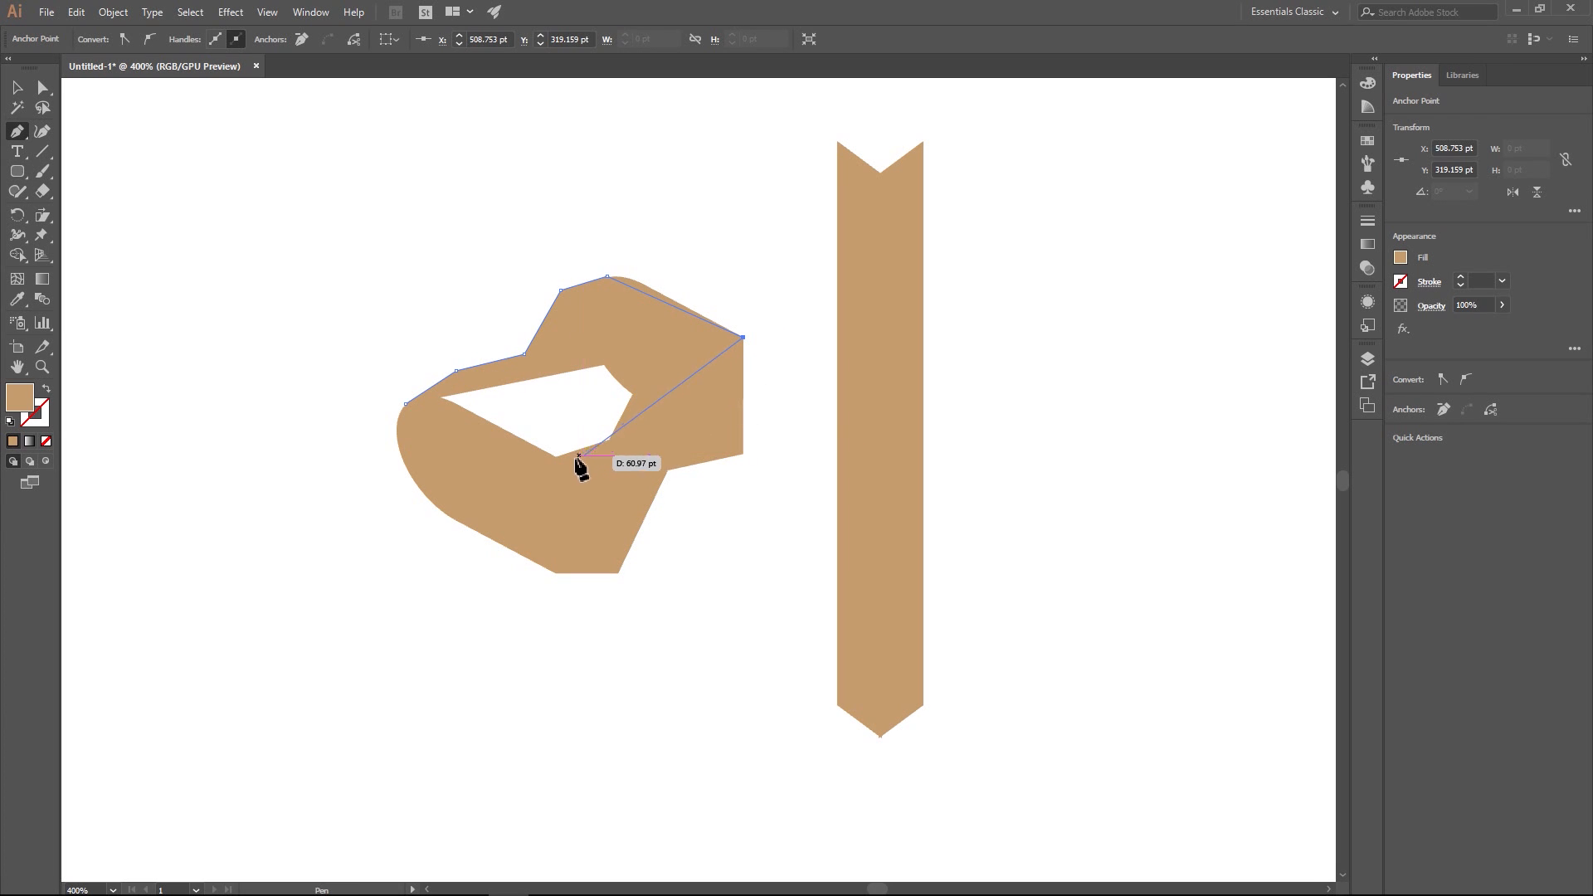
left_click(615, 447)
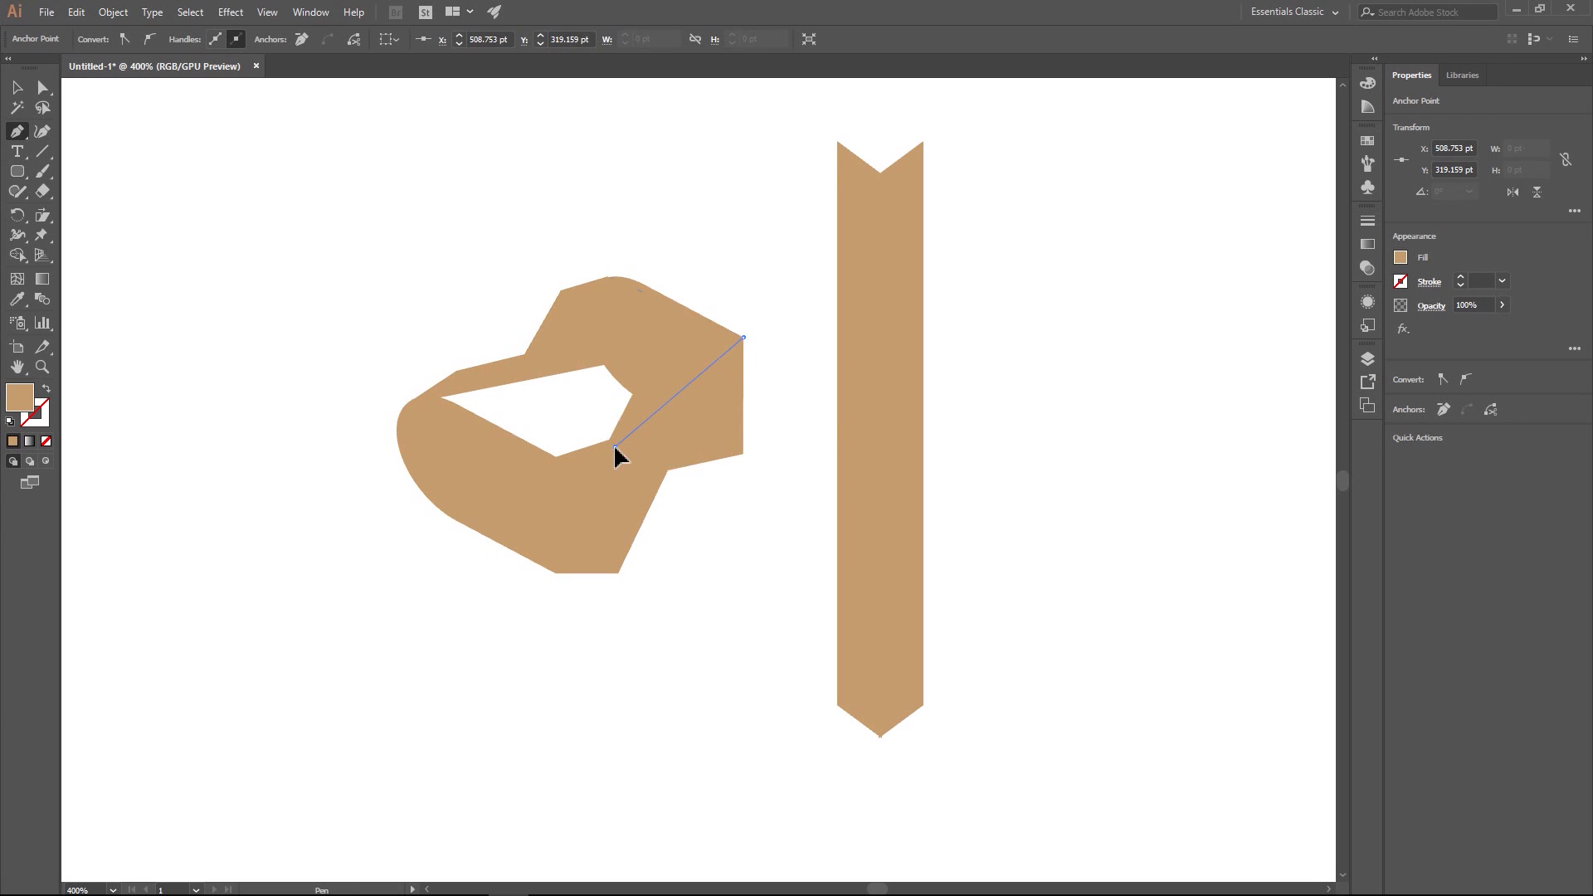
left_click(556, 457)
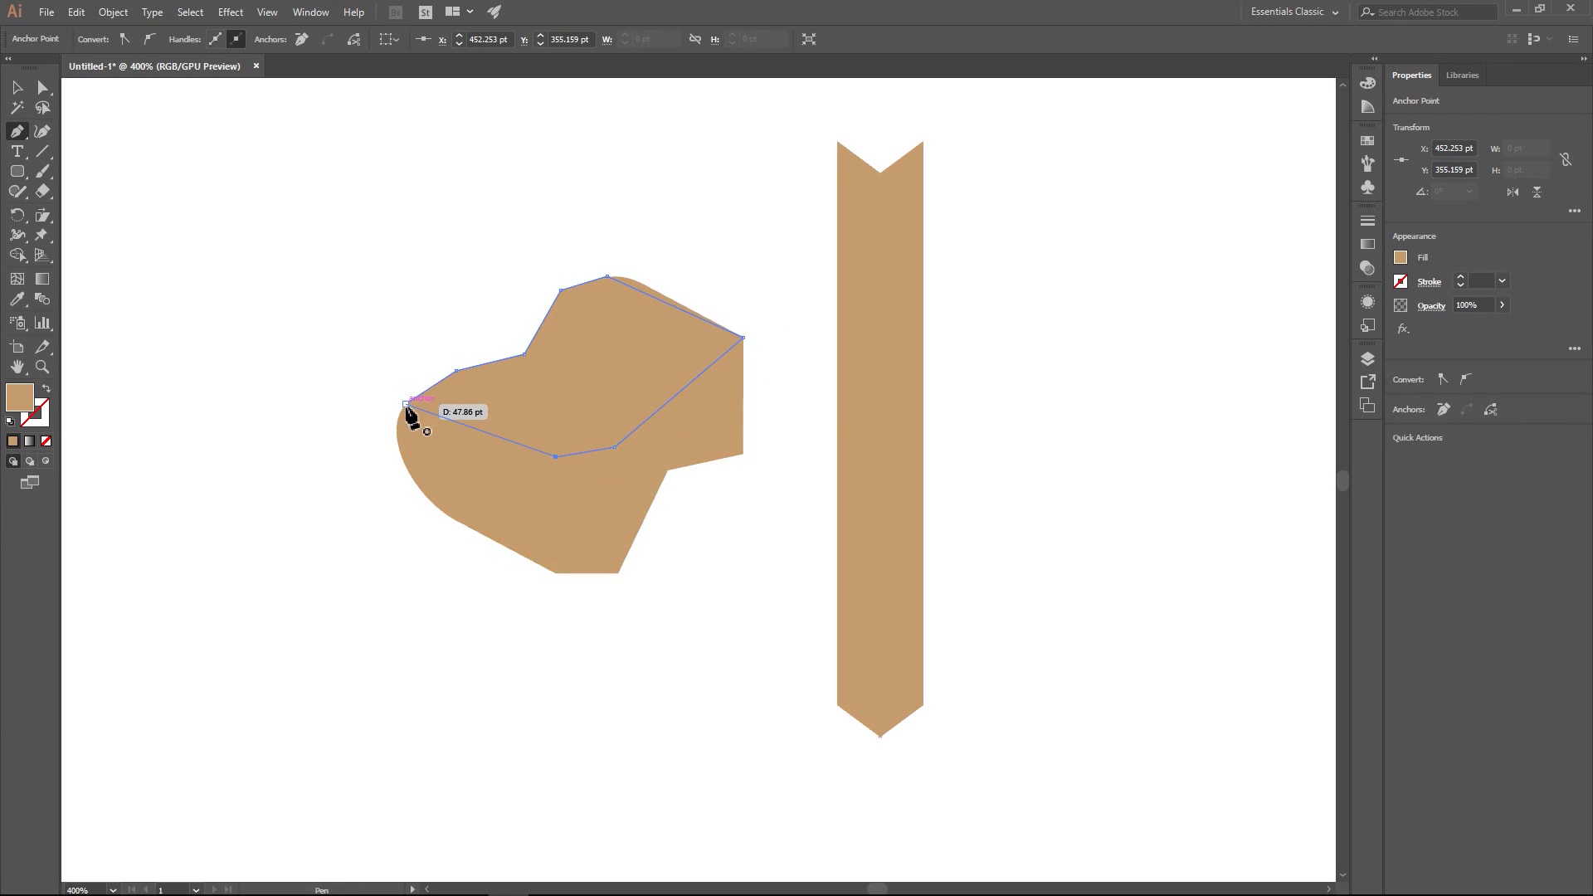
left_click(406, 404)
left_click(17, 87)
left_click(498, 249)
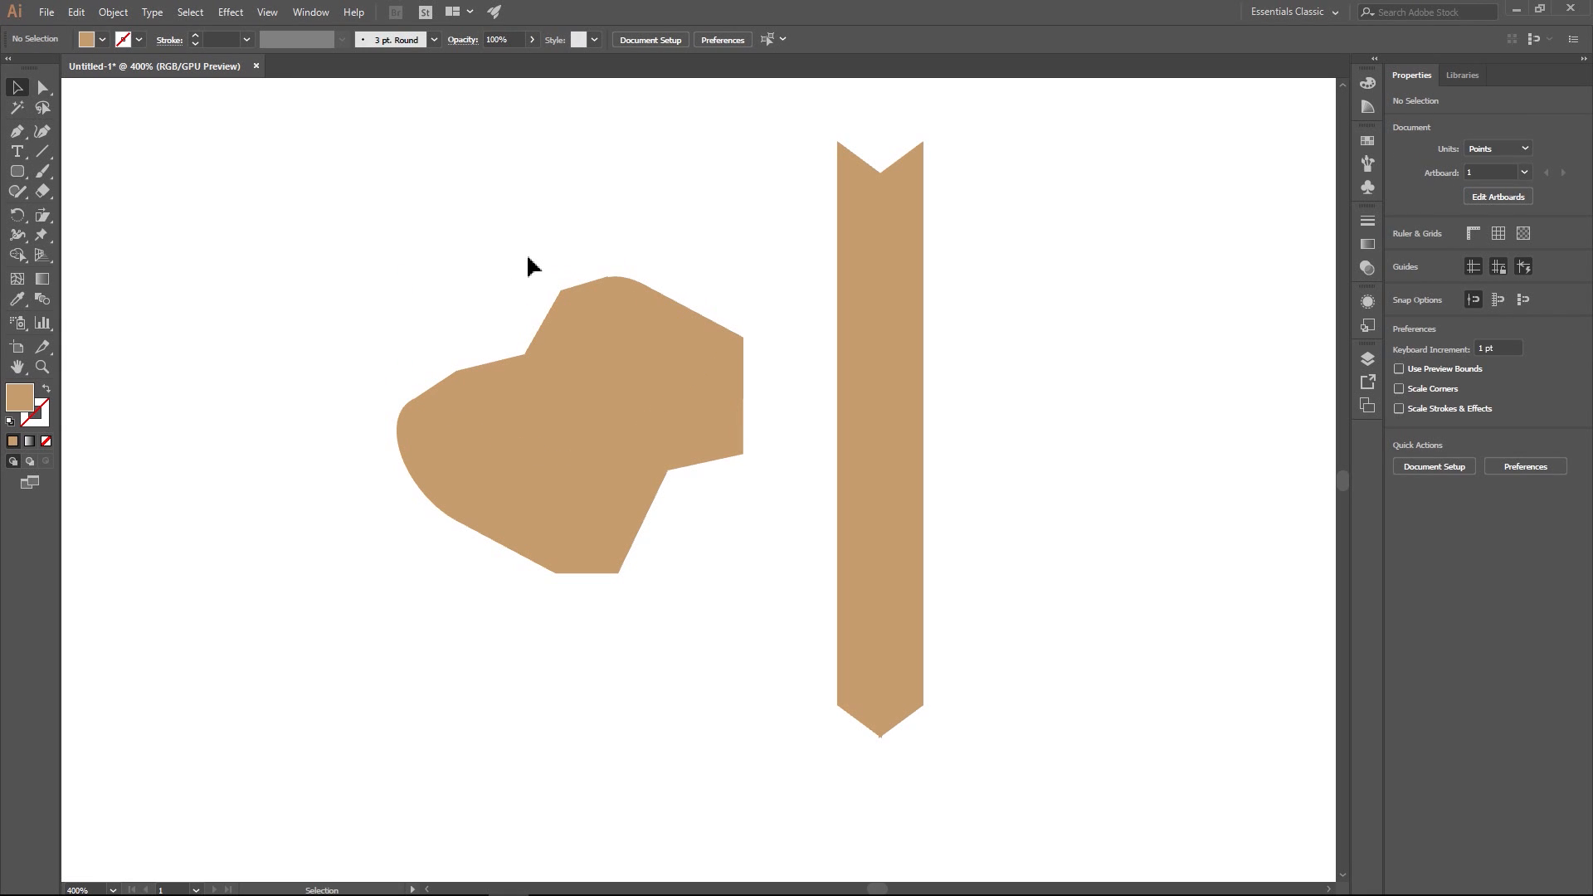
- Move the top surface's anchor point at the rear arch's peak slightly down and left so it meets the curve smoothly
left_click(460, 496)
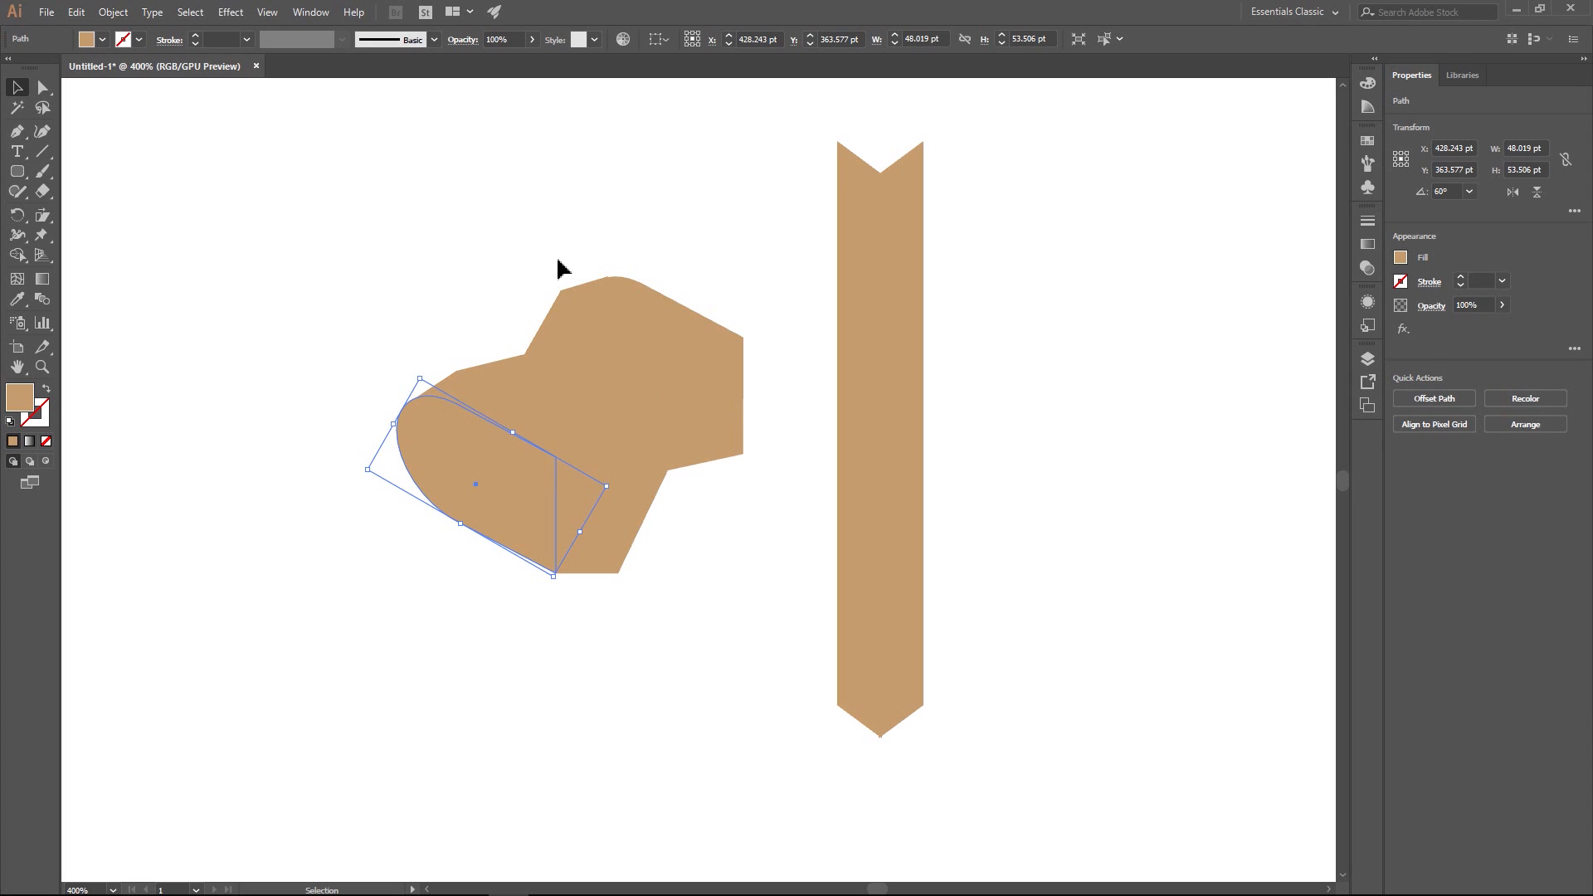
scroll(594, 307, "up", 6)
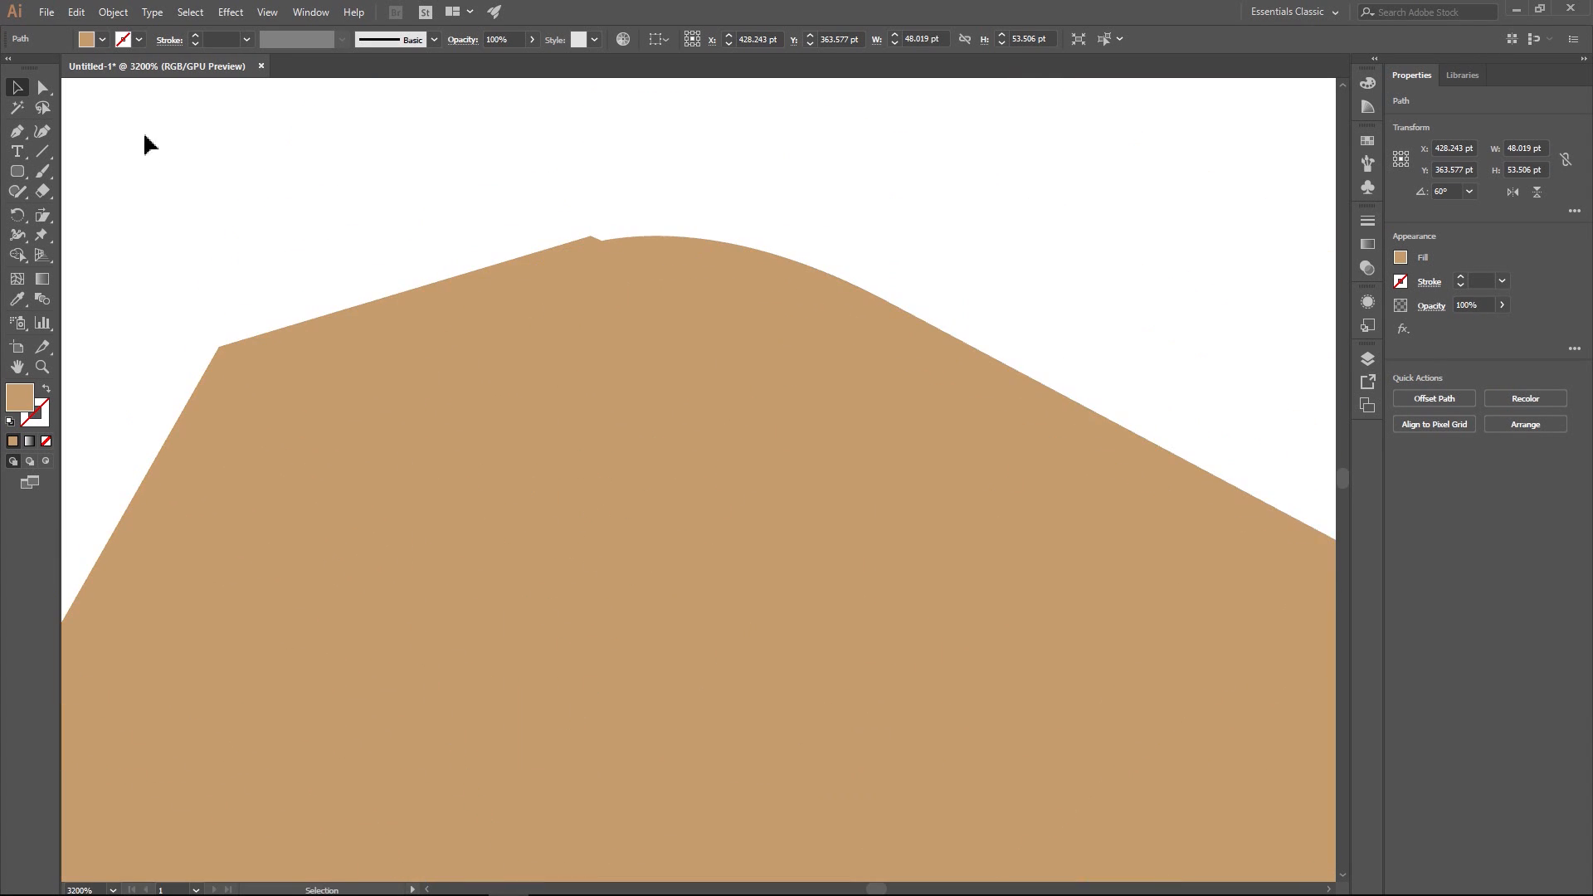
left_click(46, 95)
left_click_drag(591, 244, 580, 257)
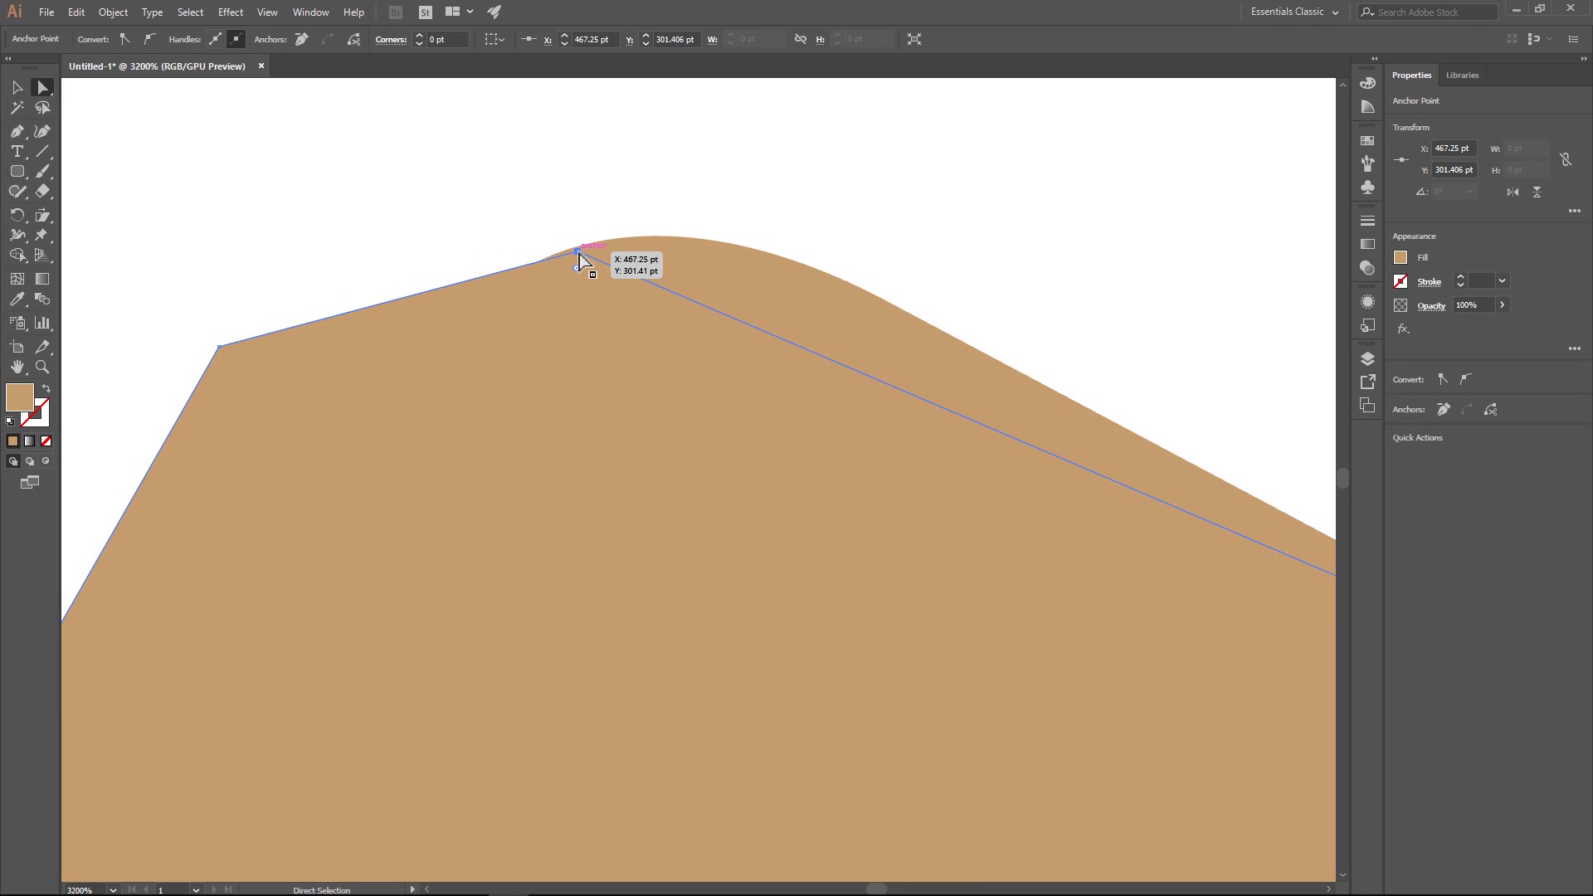
left_click(526, 196)
scroll(684, 260, "down", 5)
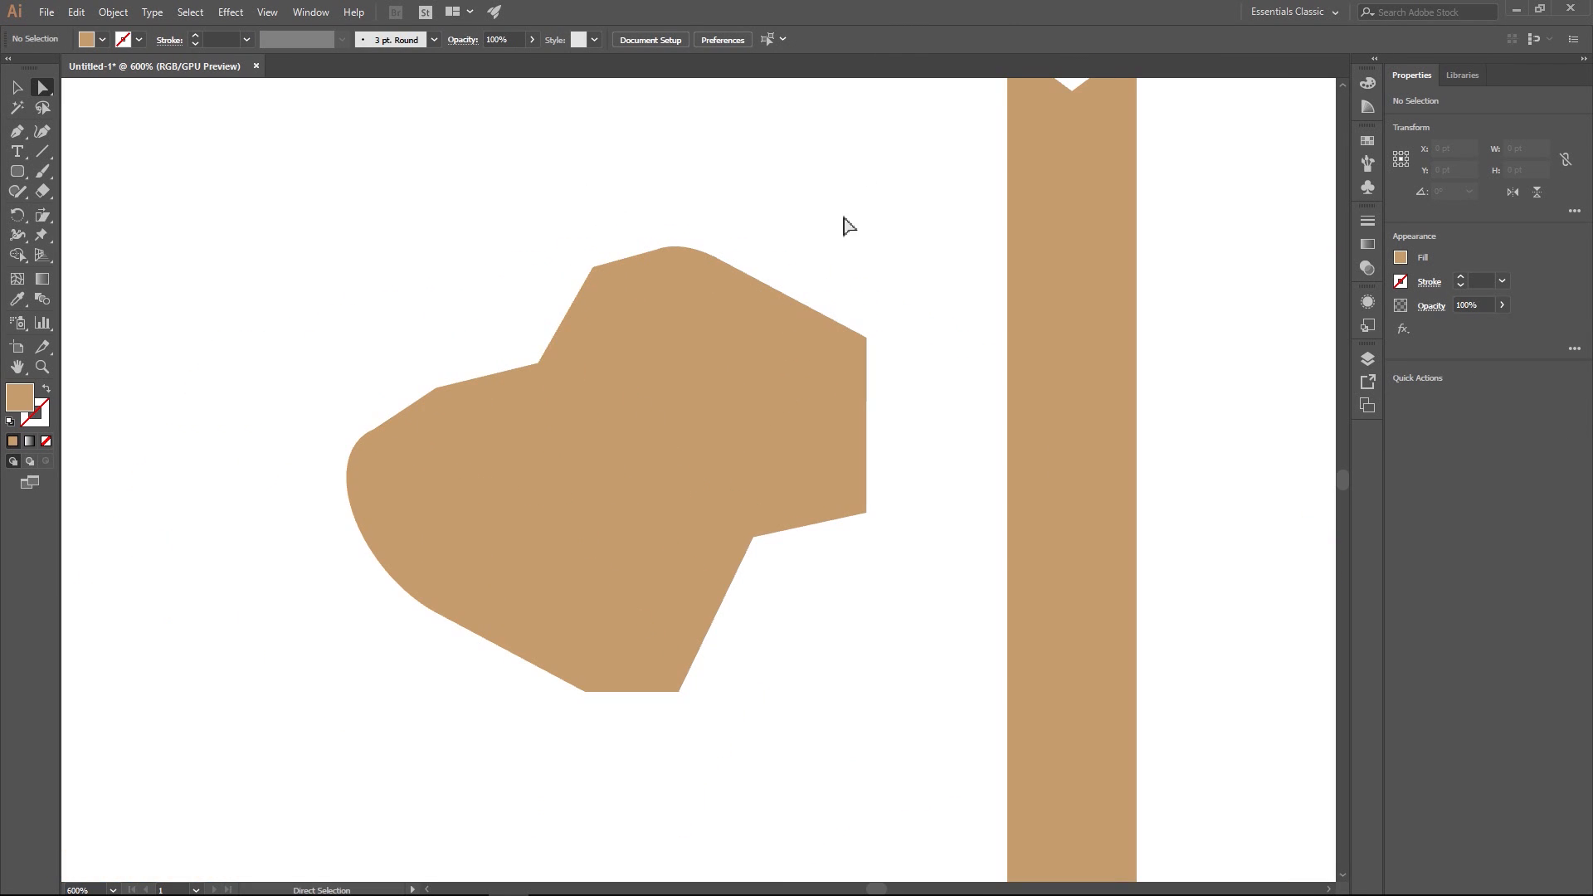
scroll(510, 260, "down", 1)
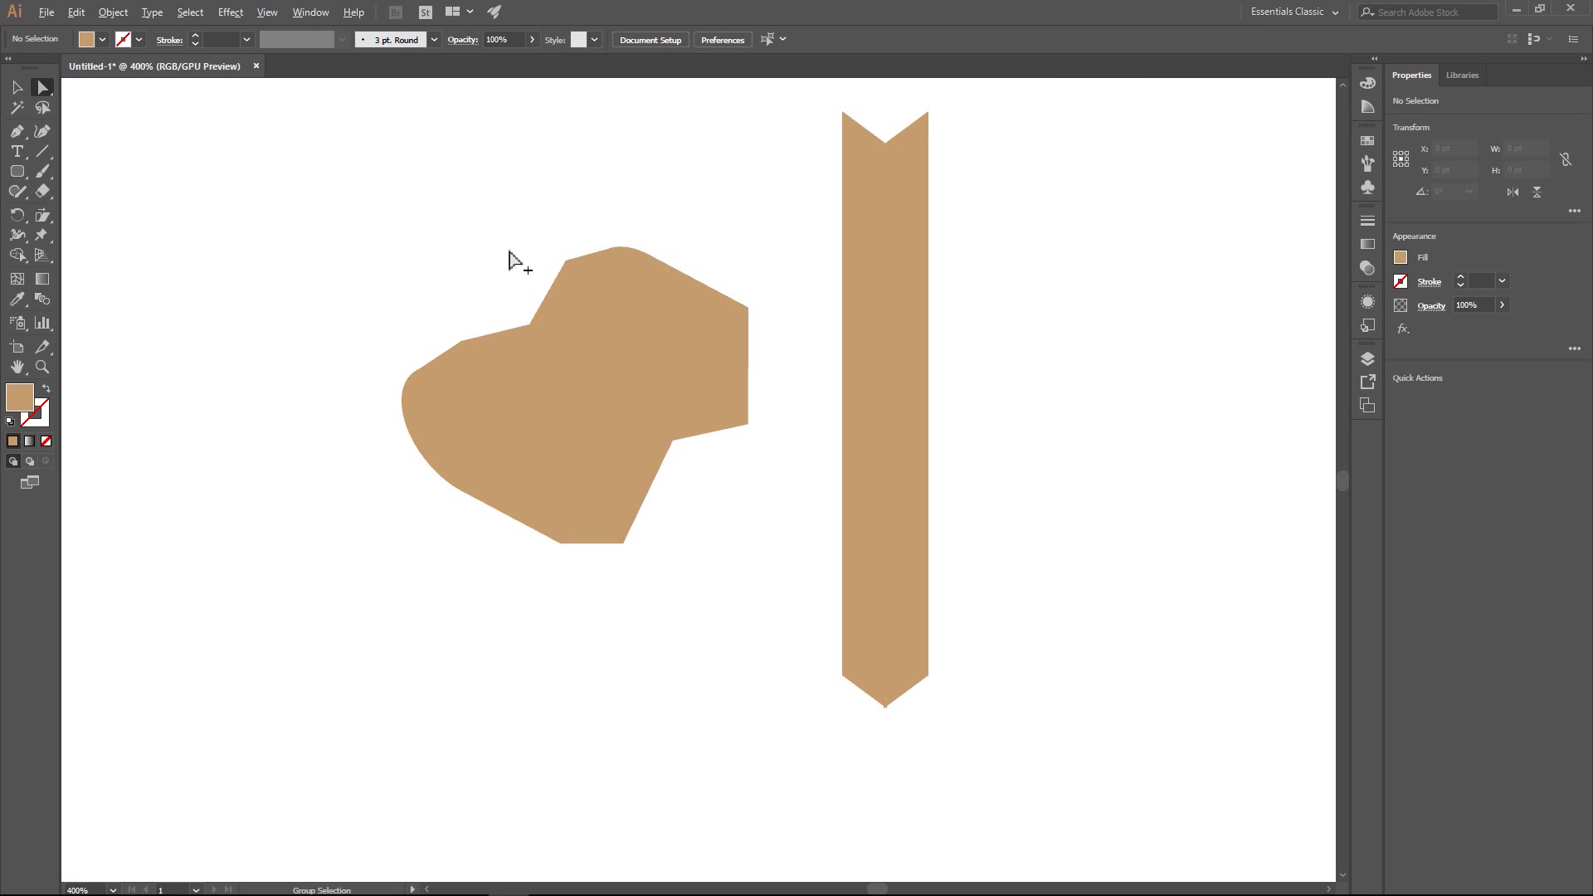
- Duplicate the complete set of mailbox shapes, placing the copy to the right of the post
left_click_drag(380, 218, 764, 587)
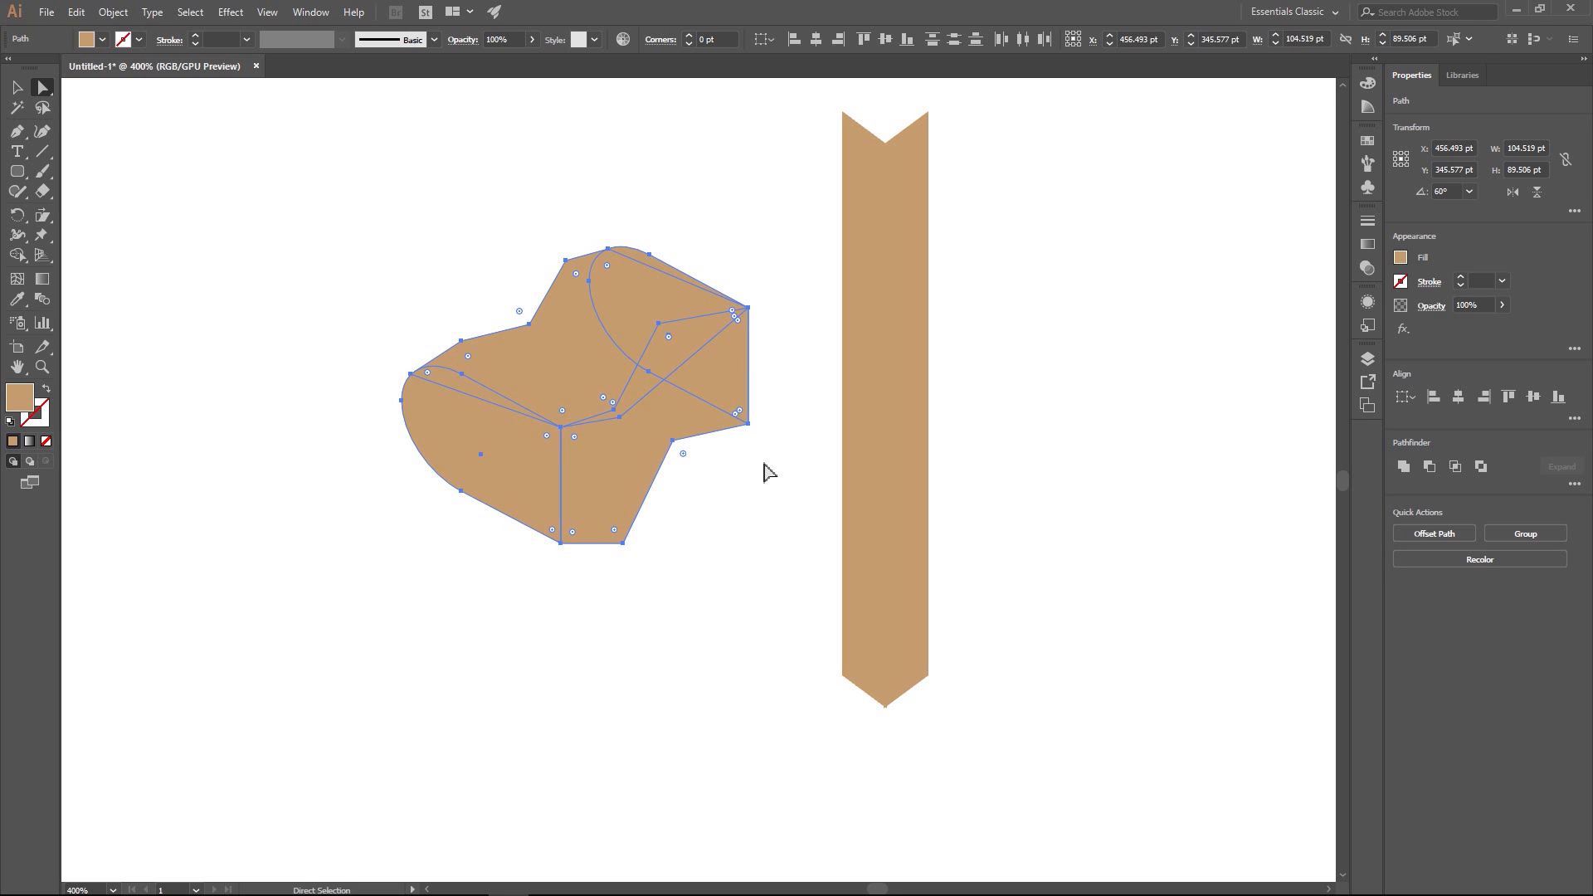
left_click(17, 87)
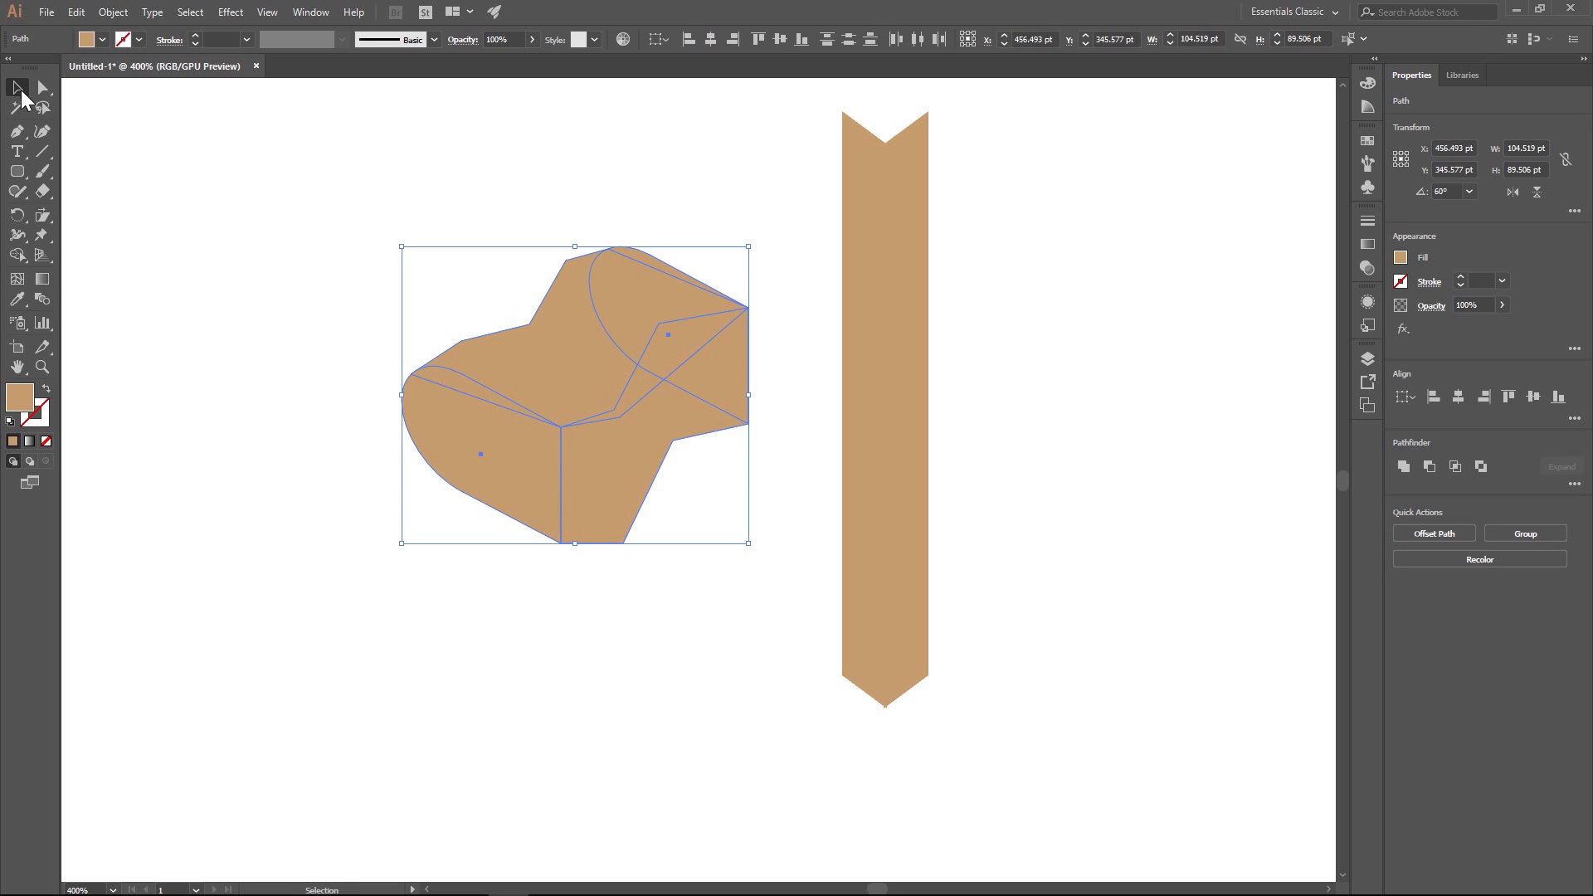
left_click(334, 232)
left_click_drag(300, 196, 764, 640)
left_click_drag(545, 381, 1157, 427)
left_click(441, 213)
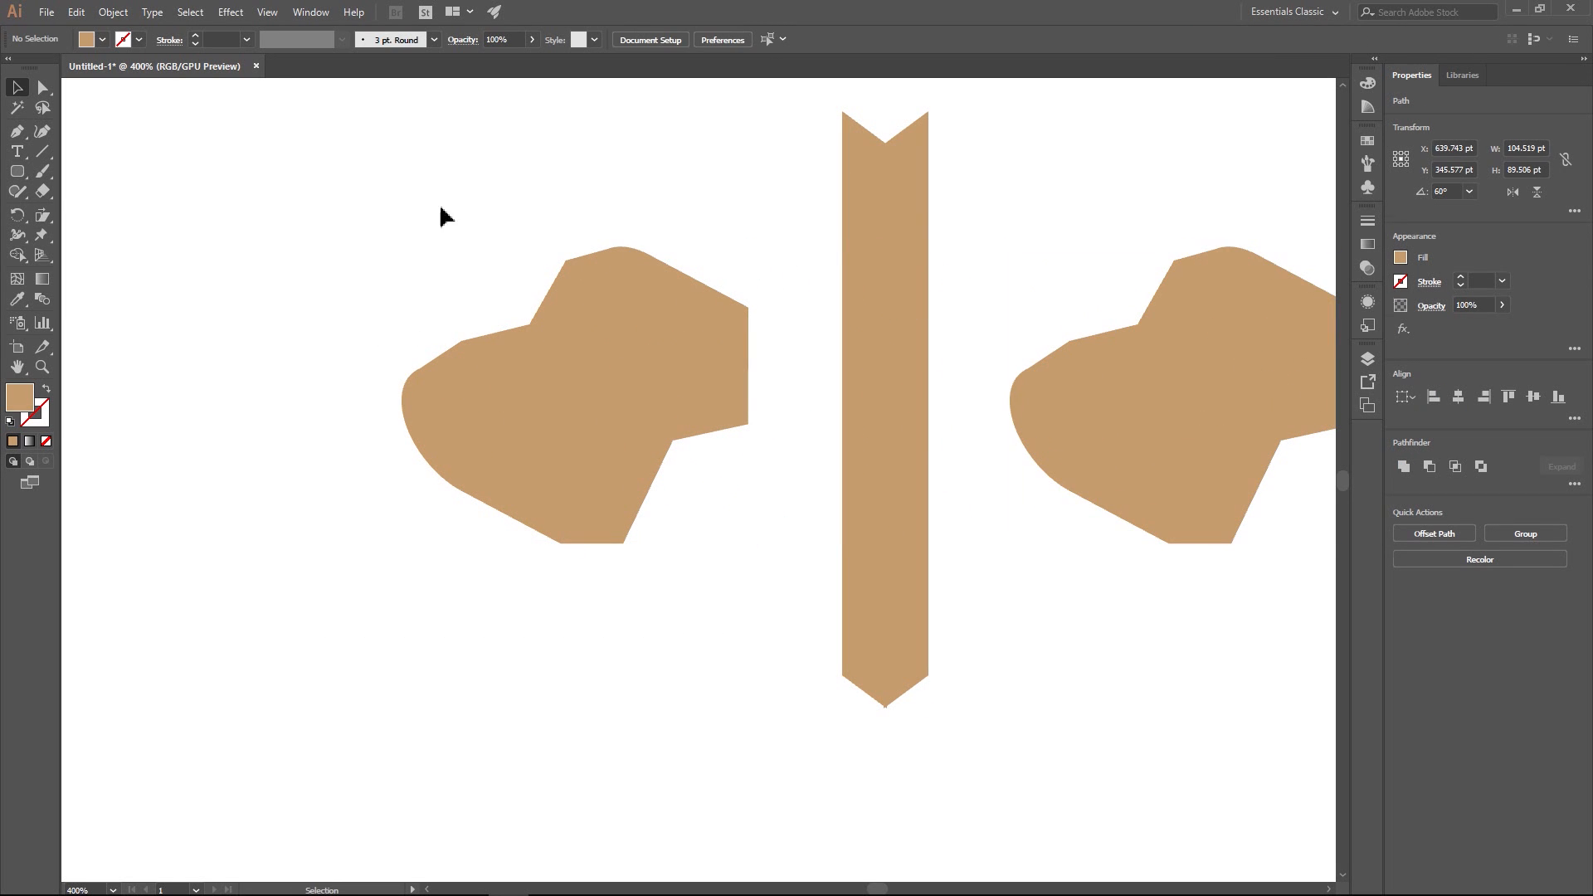
- Split all the overlapping shapes of the original mailbox into separate pieces with the Pathfinder Divide operation
left_click(479, 389)
left_click(468, 433)
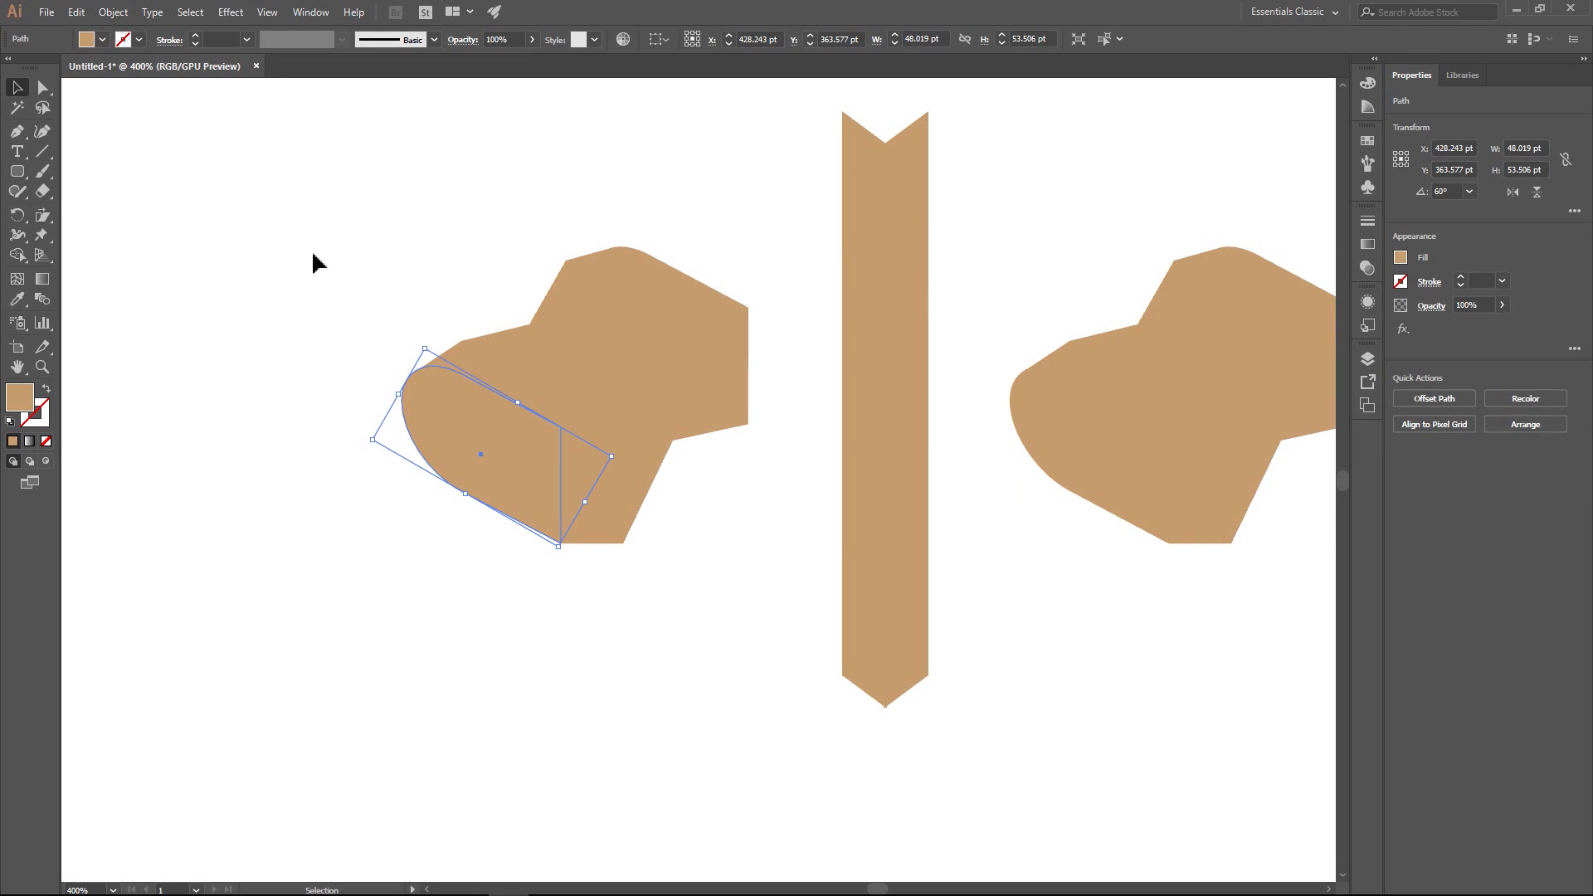
left_click(324, 258)
left_click_drag(305, 220, 772, 609)
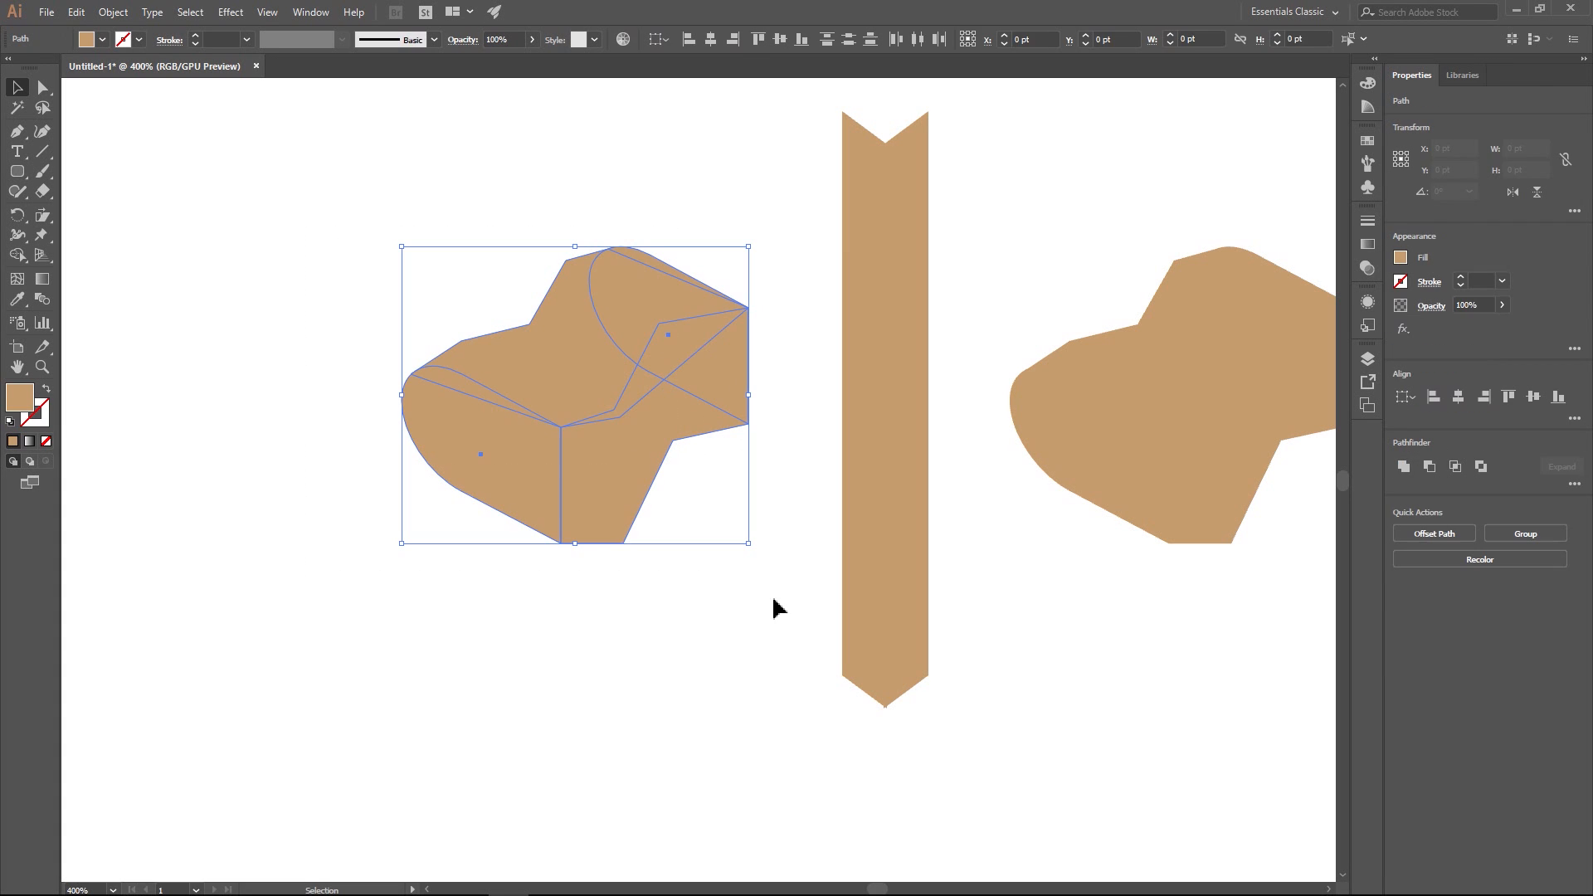
left_click(313, 11)
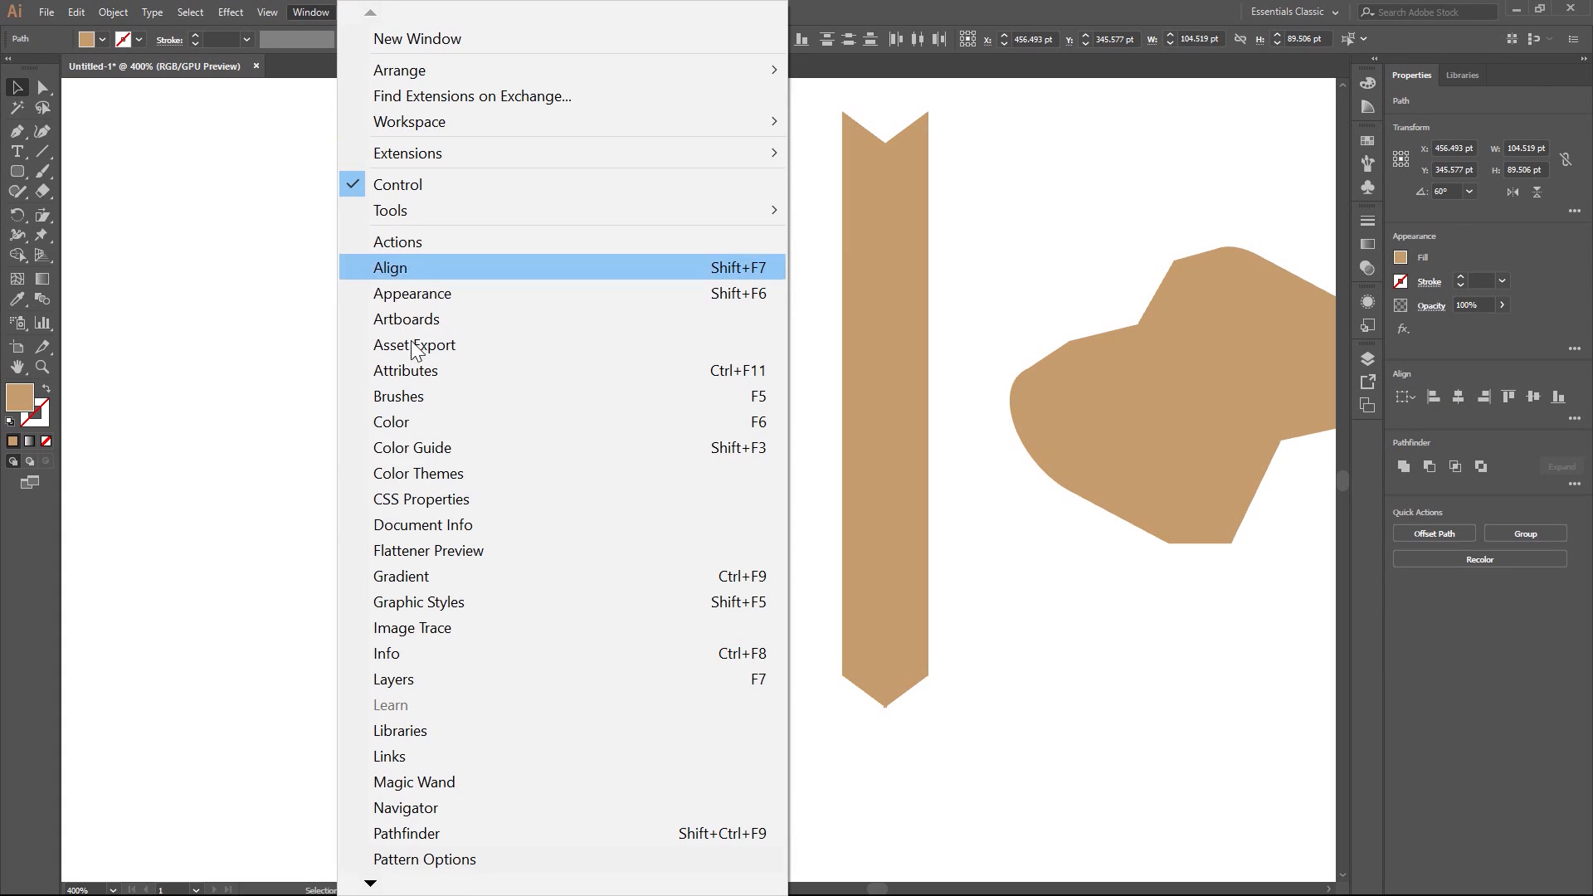
left_click(458, 834)
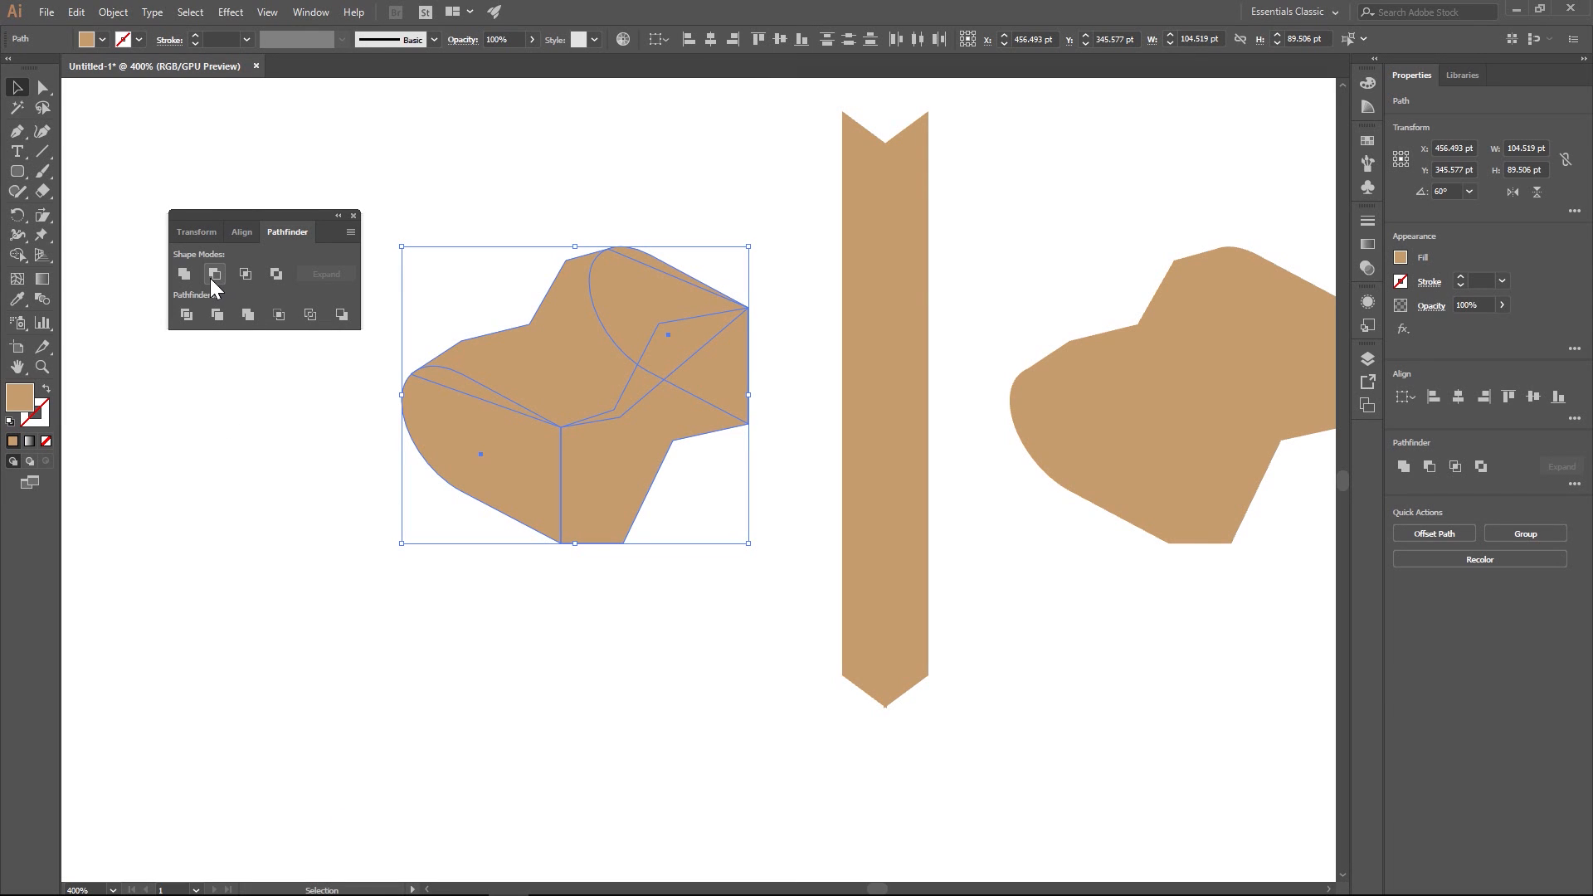
left_click(187, 314)
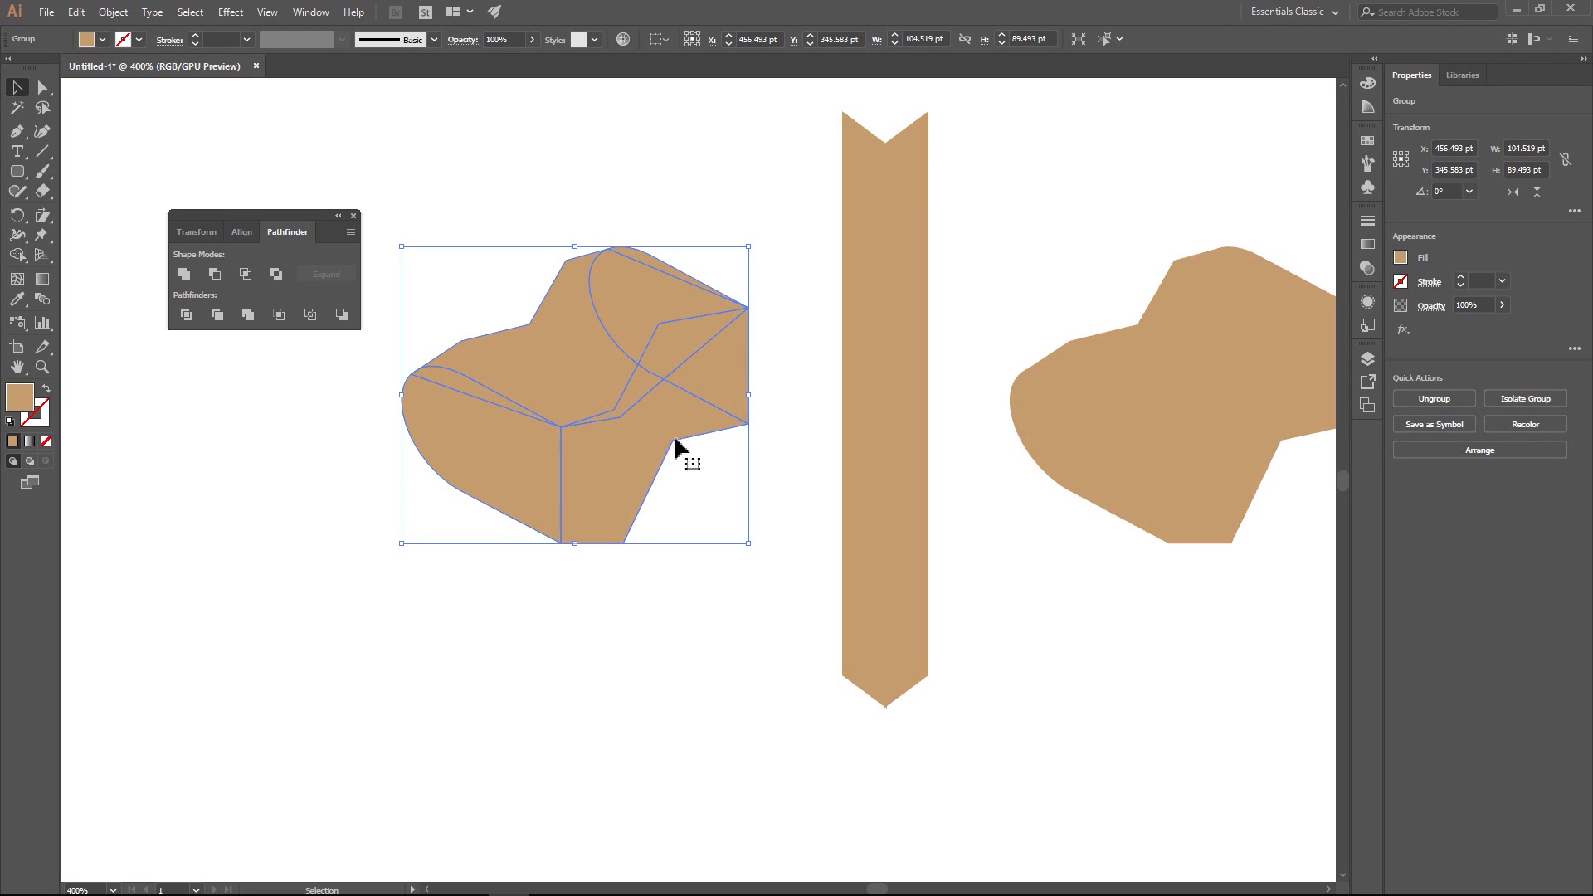
- Unite the divided pieces of the mailbox's top surface, including the sliver along the rear arch, into one shape
left_click(43, 90)
left_click(528, 366)
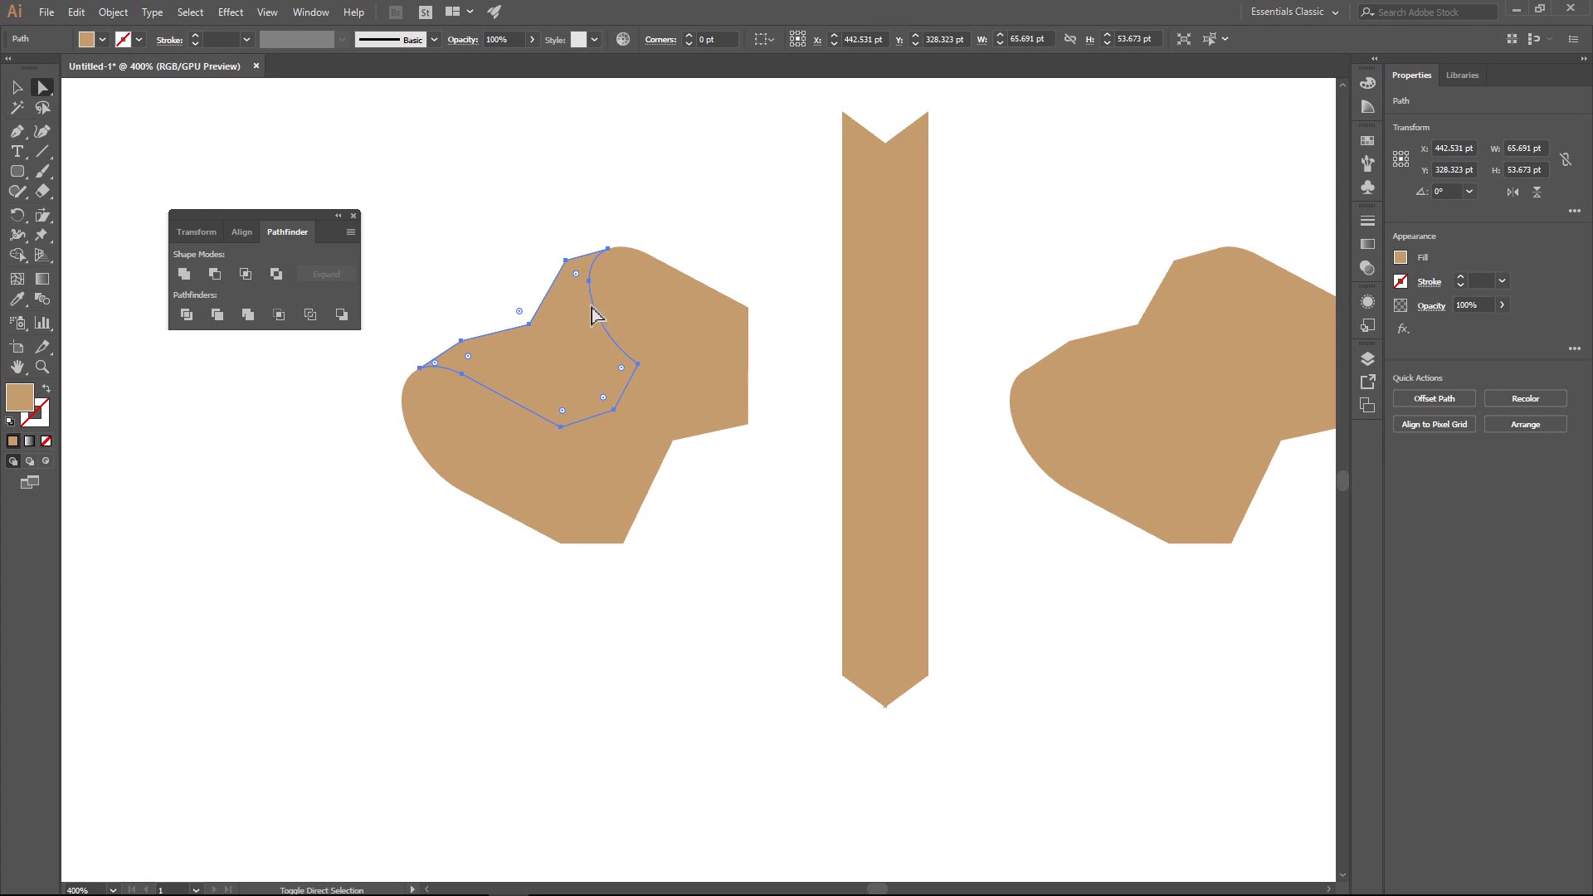
left_click(617, 308, "shift")
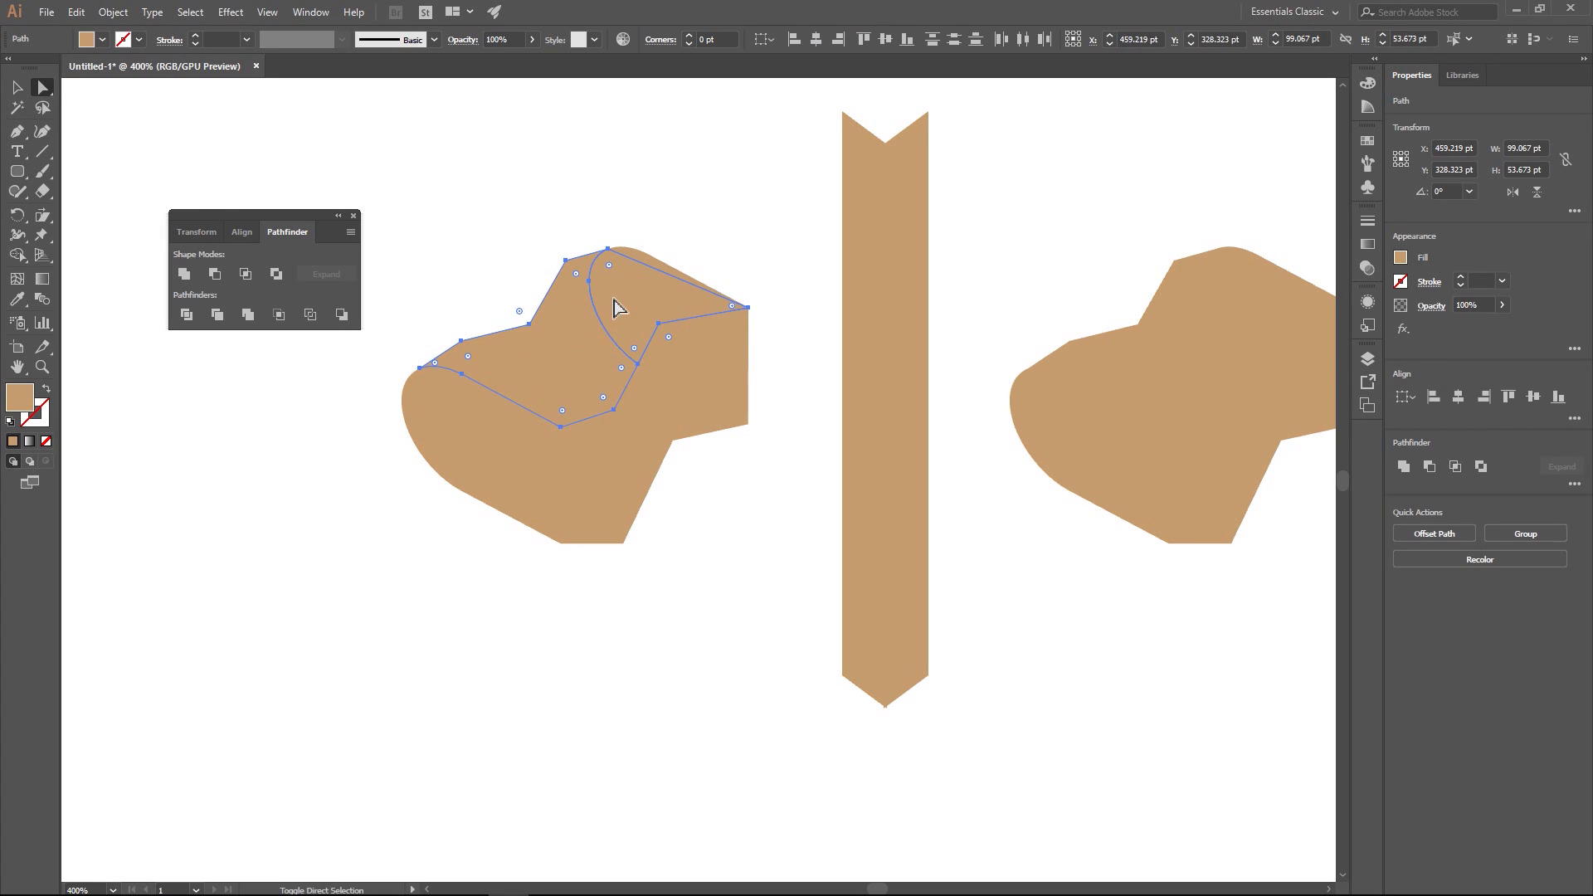
left_click(638, 264)
left_click(186, 274)
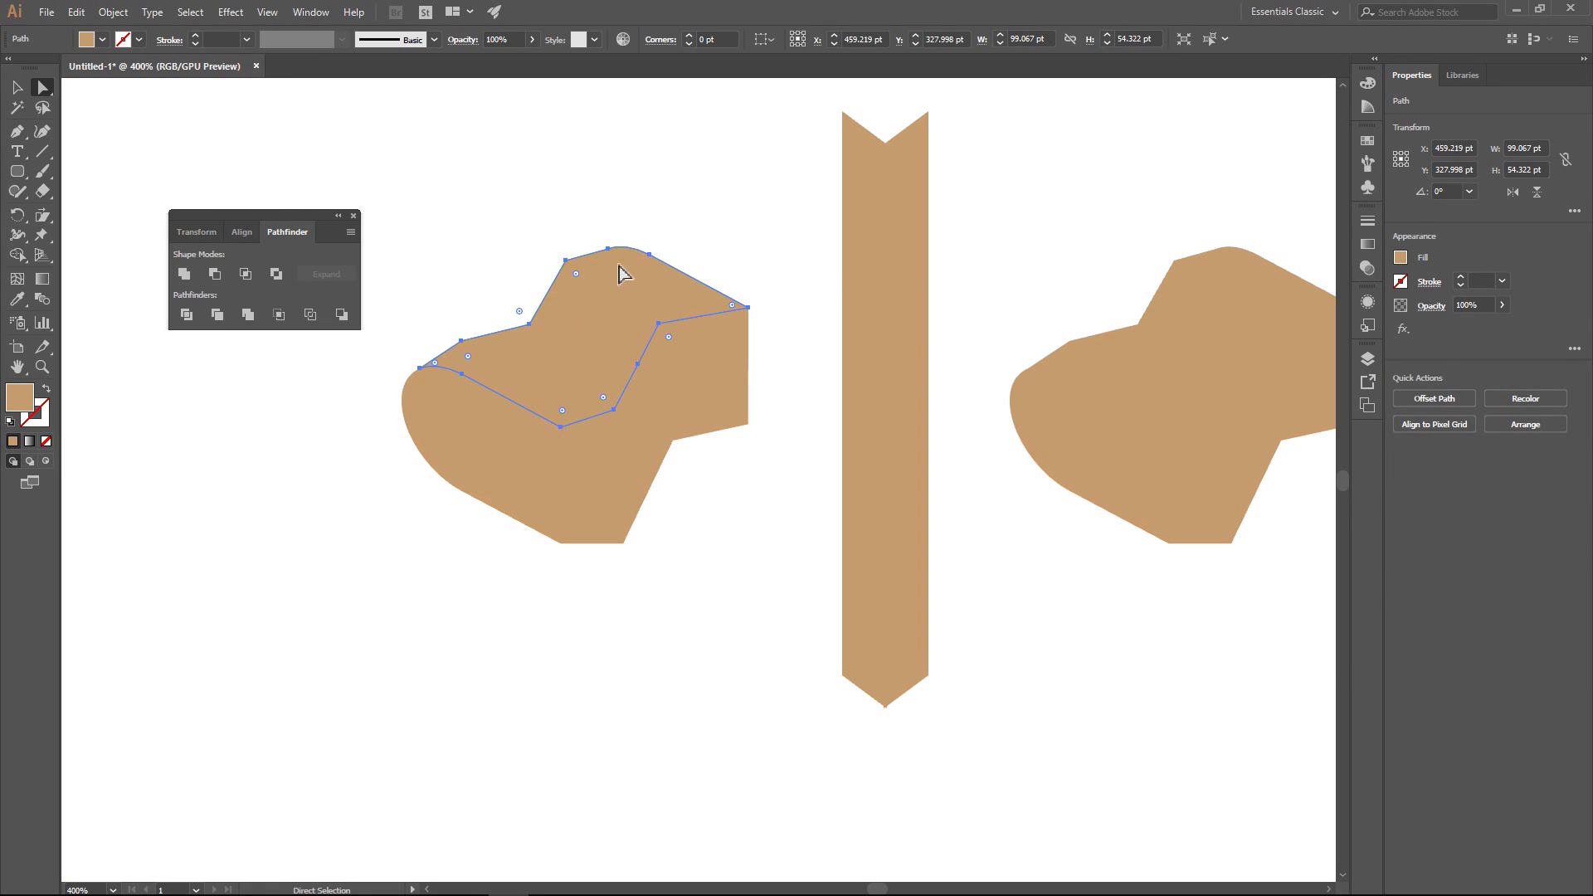
- Unite the two divided pieces of the mailbox's rounded front face into one shape
left_click(320, 427)
left_click(459, 433)
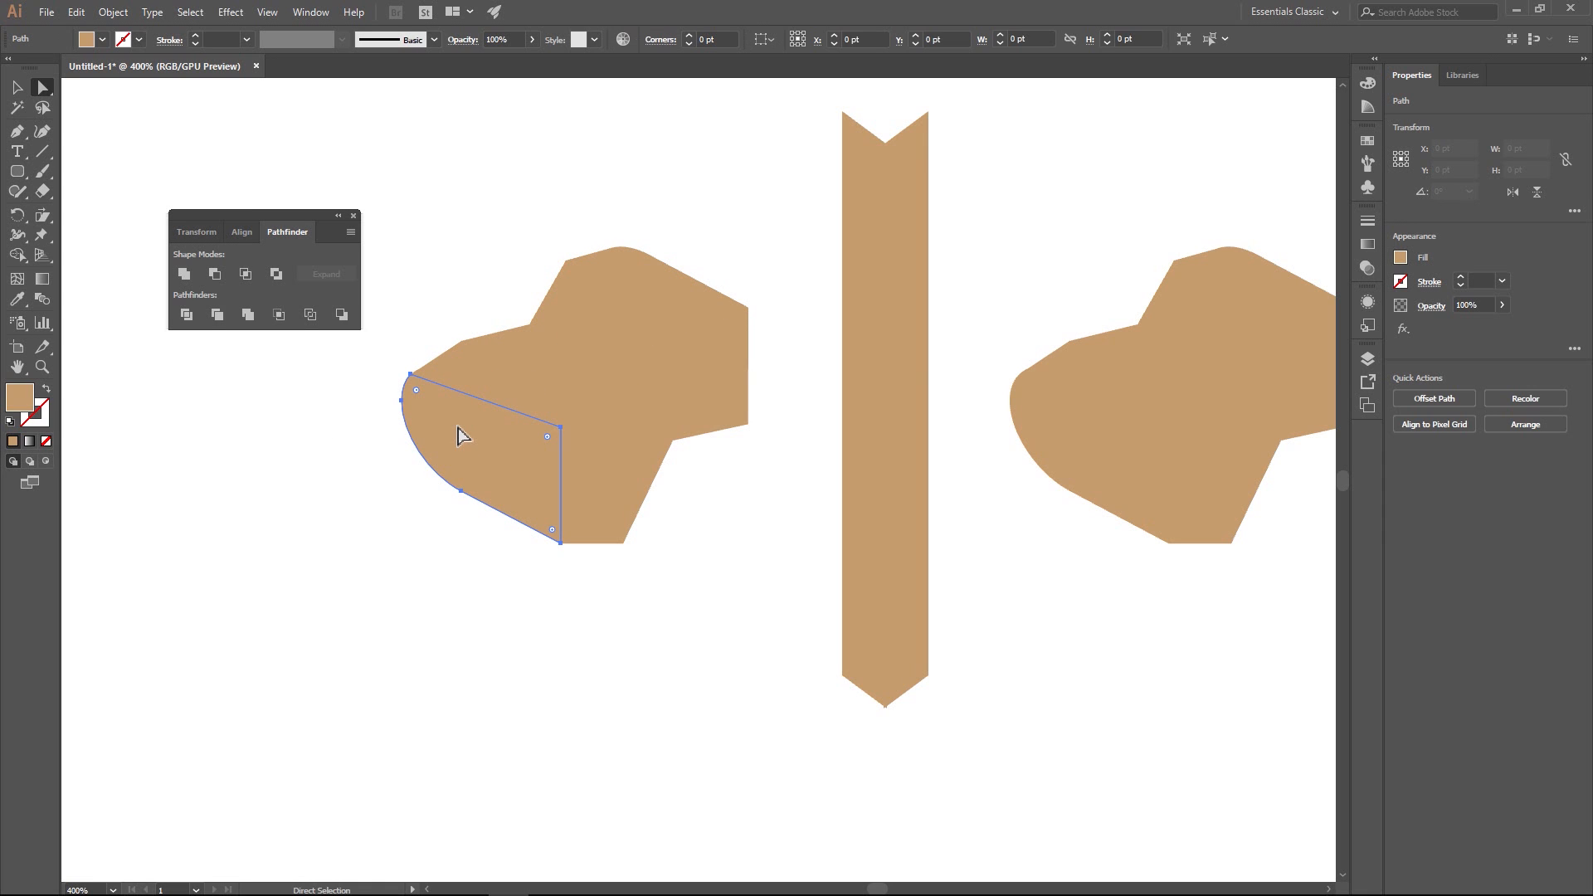
left_click(455, 389, "shift")
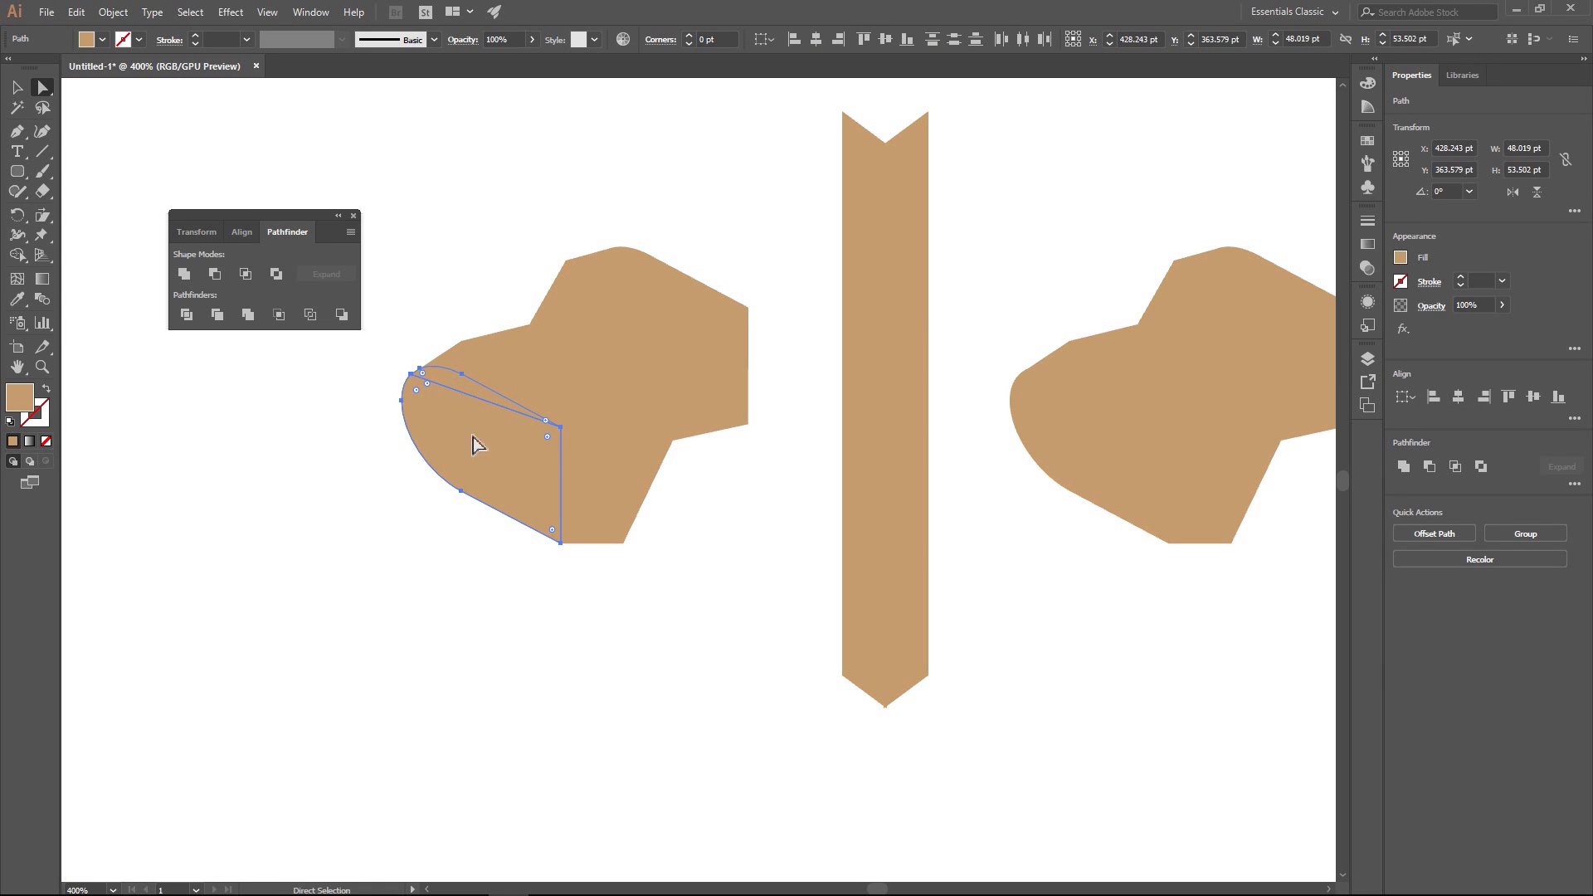
left_click(187, 276)
left_click(272, 513)
- Unite all the divided pieces of the mailbox's stepped side face into one shape and check the resulting outlines
left_click(585, 500)
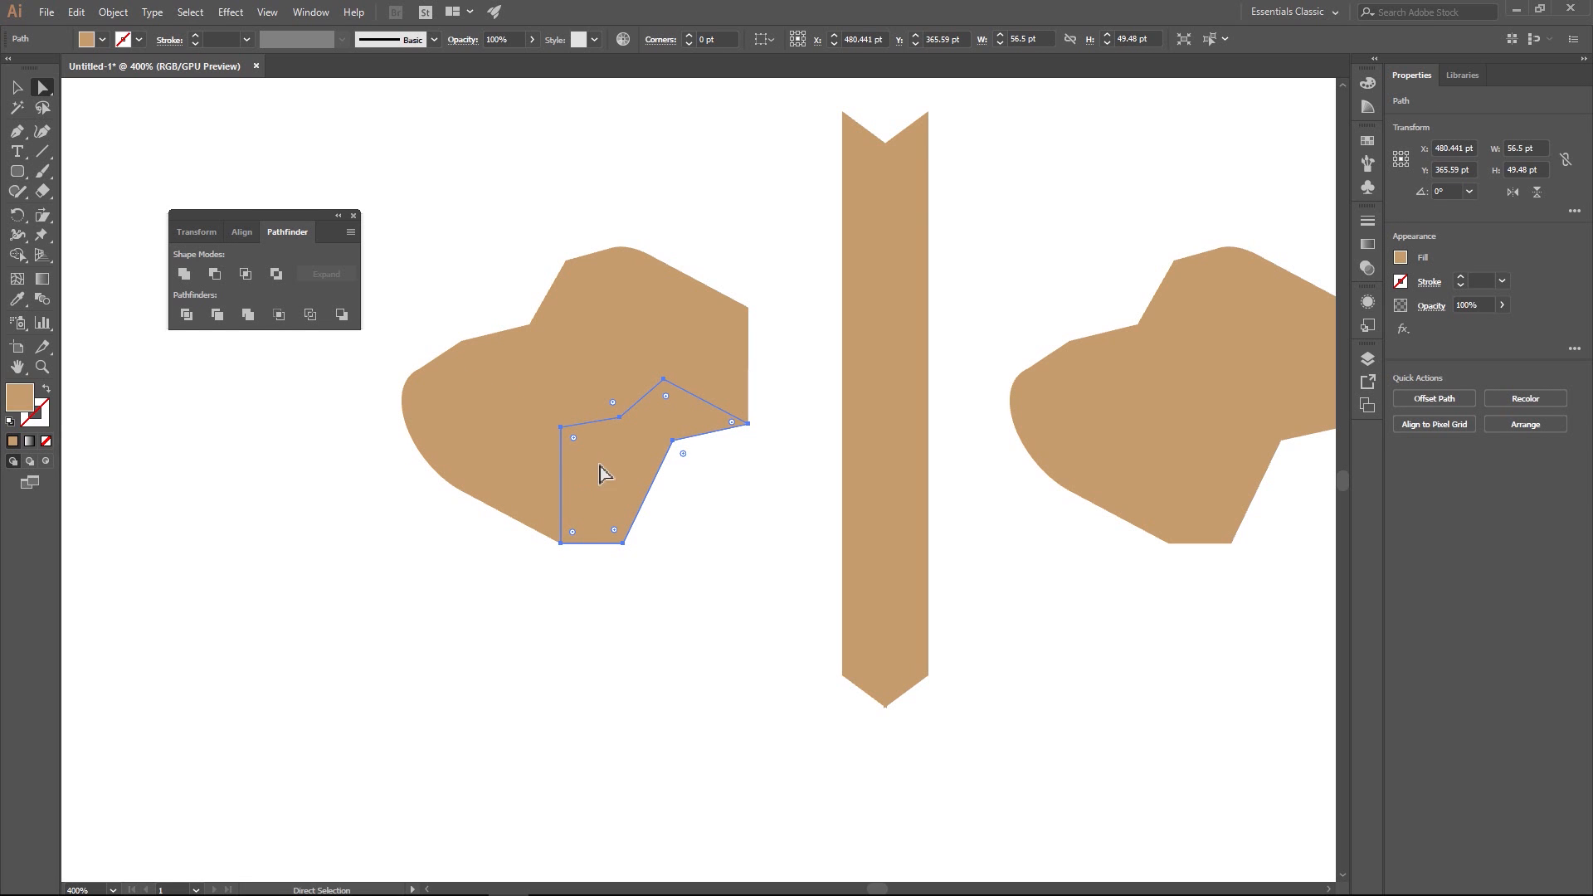
left_click(615, 397, "shift")
left_click(727, 390, "shift")
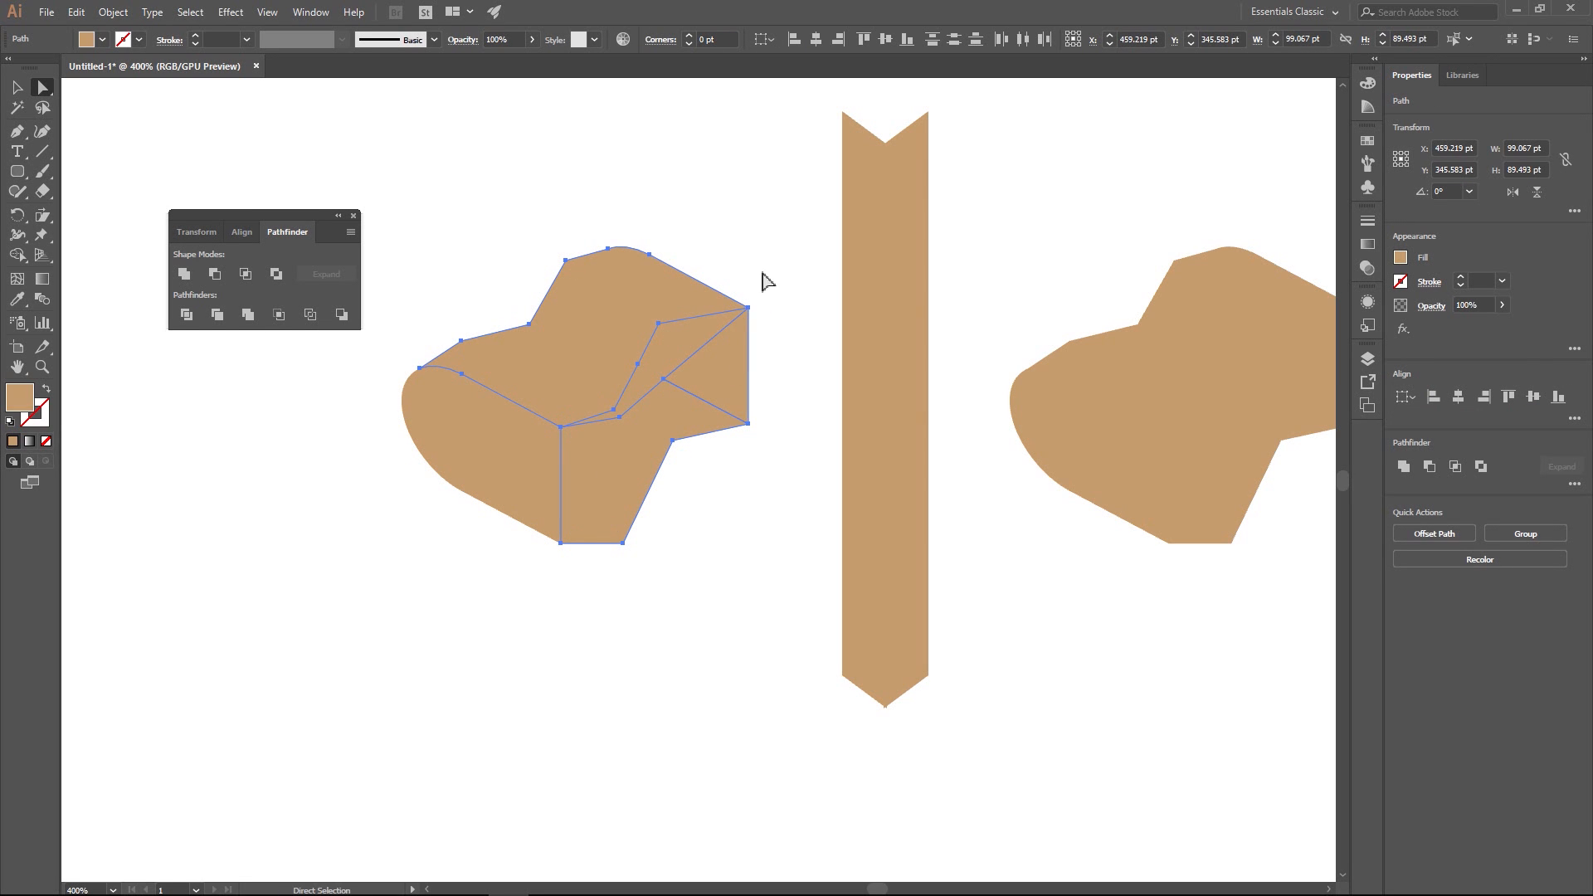
left_click_drag(749, 188, 380, 679)
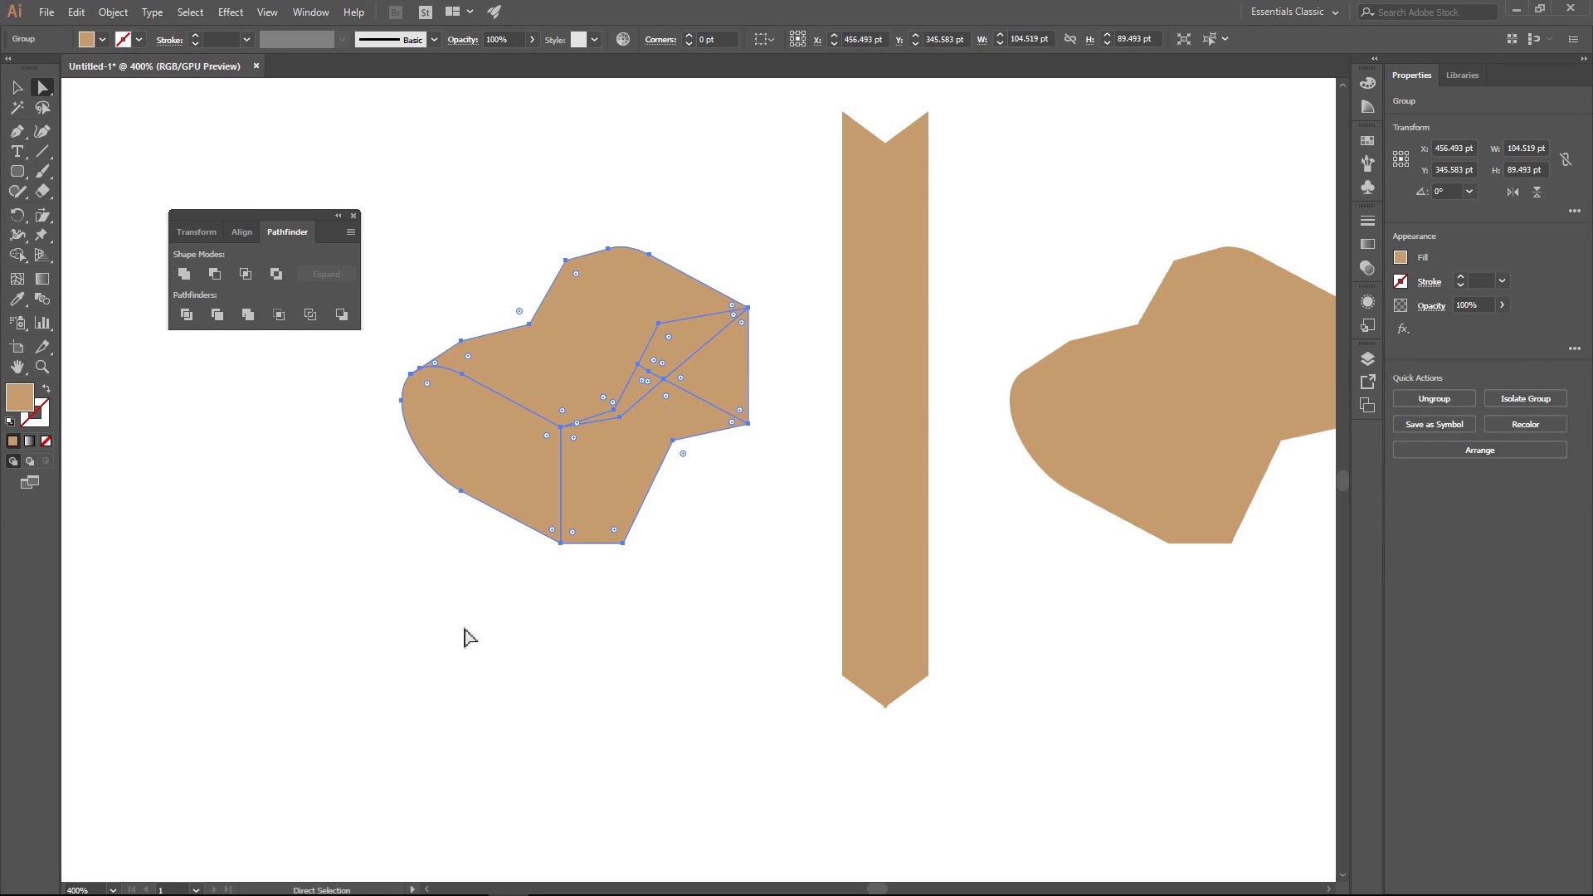
left_click(705, 188)
left_click(699, 379)
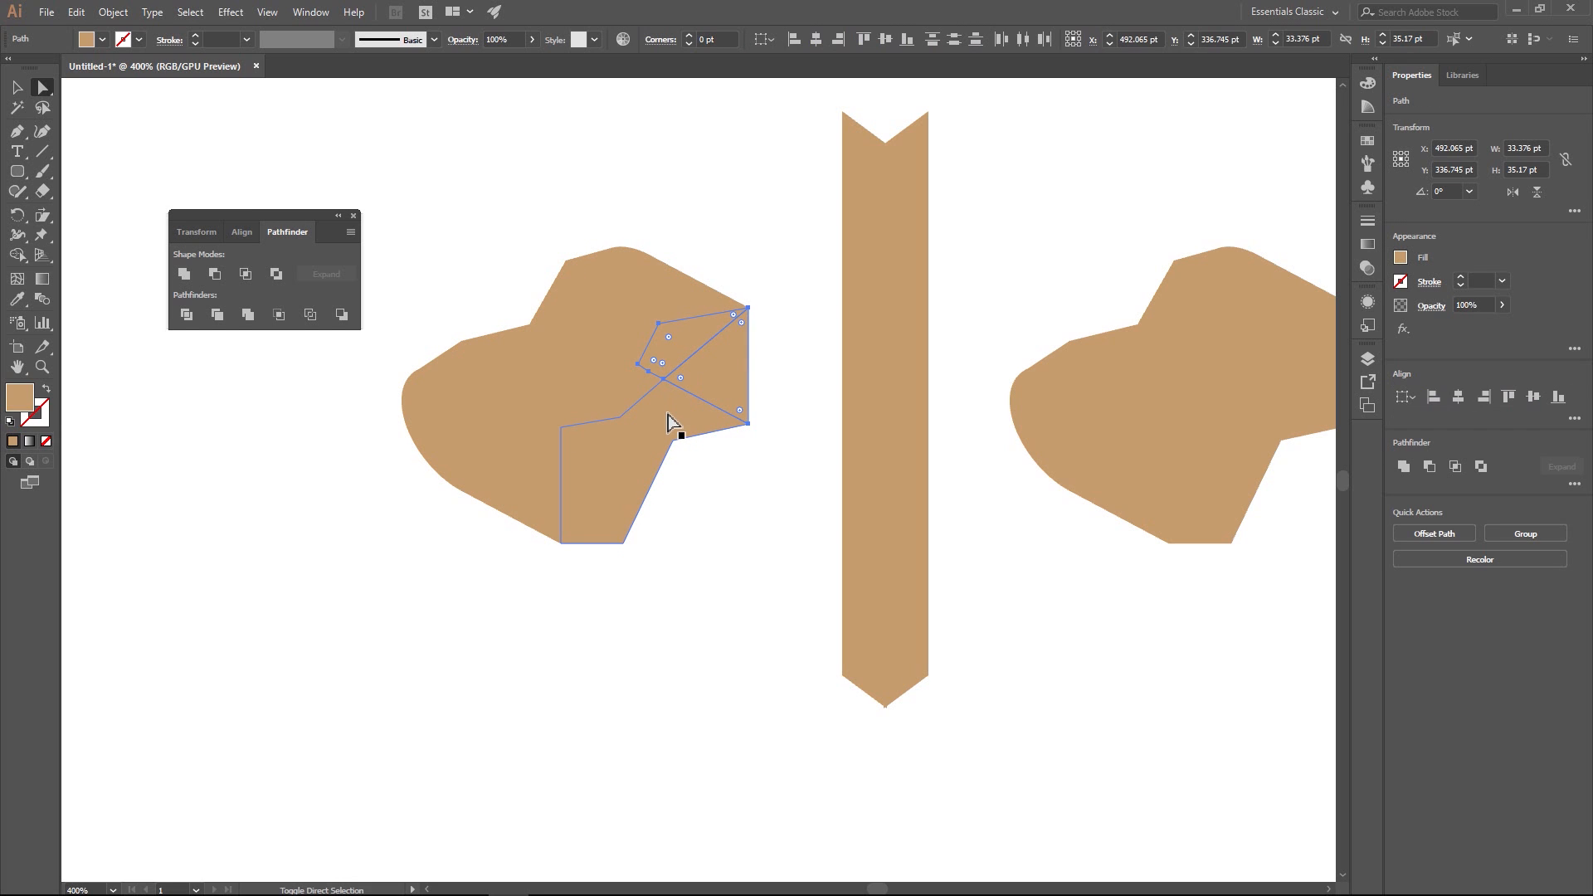
left_click(631, 392)
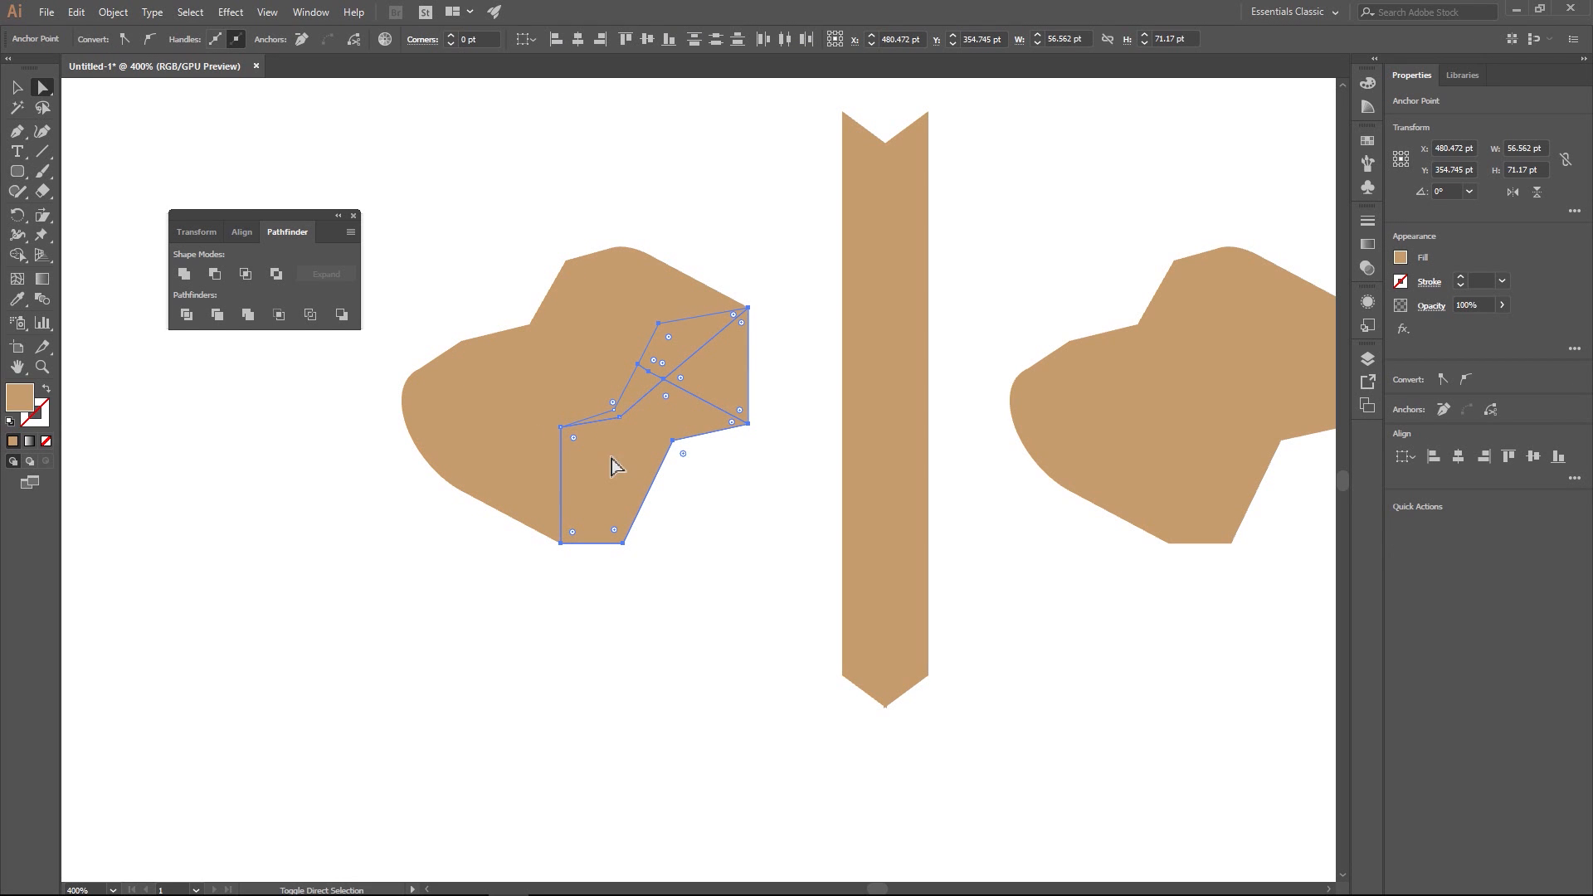
left_click(183, 277)
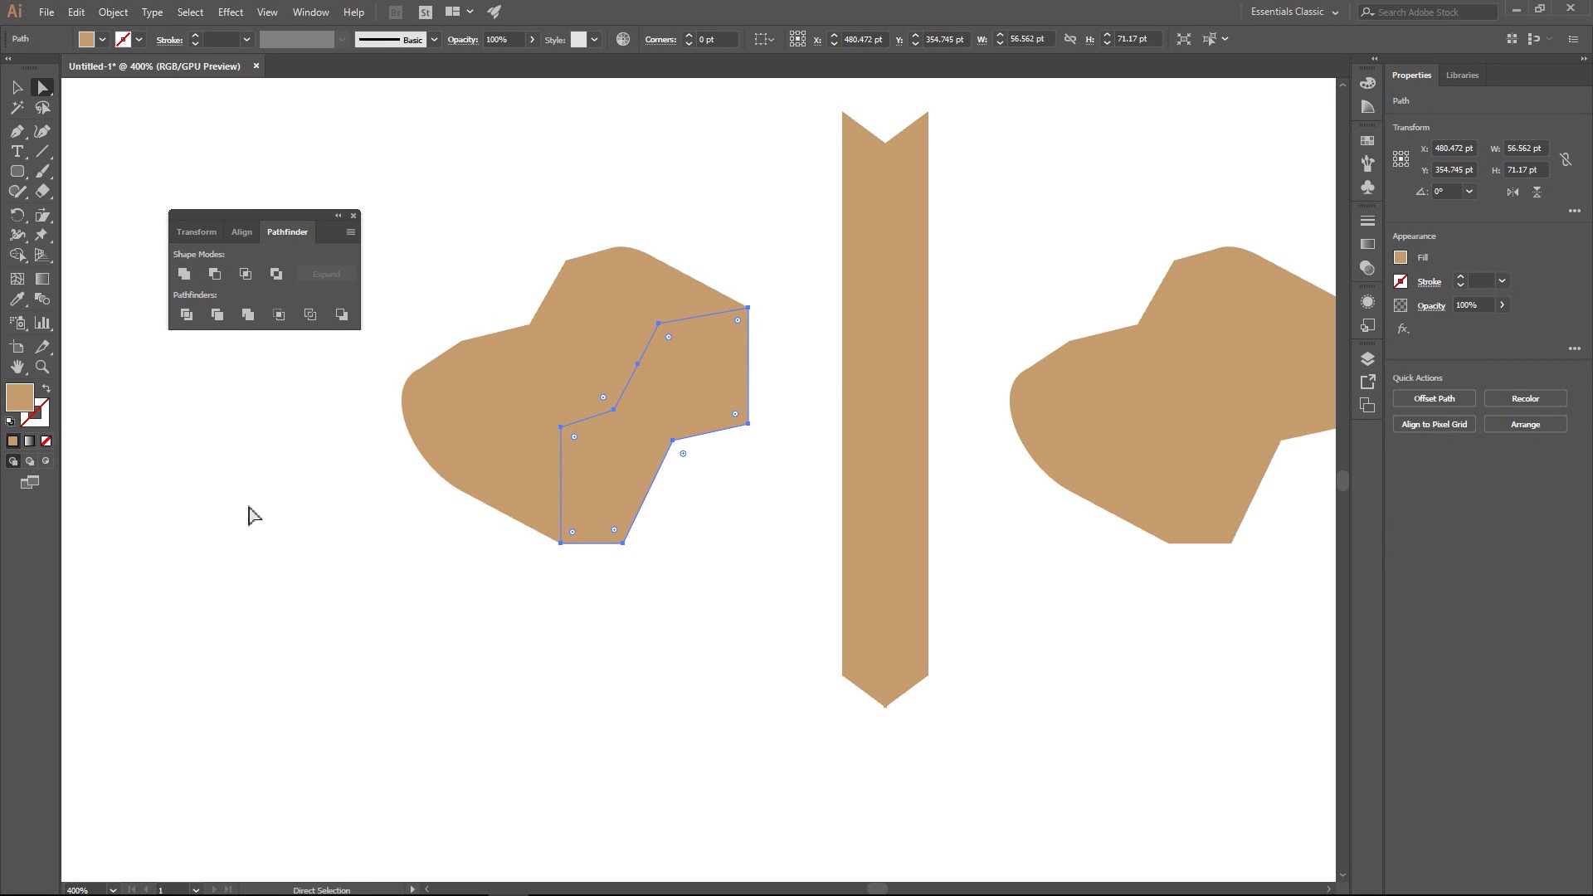
left_click_drag(753, 197, 376, 670)
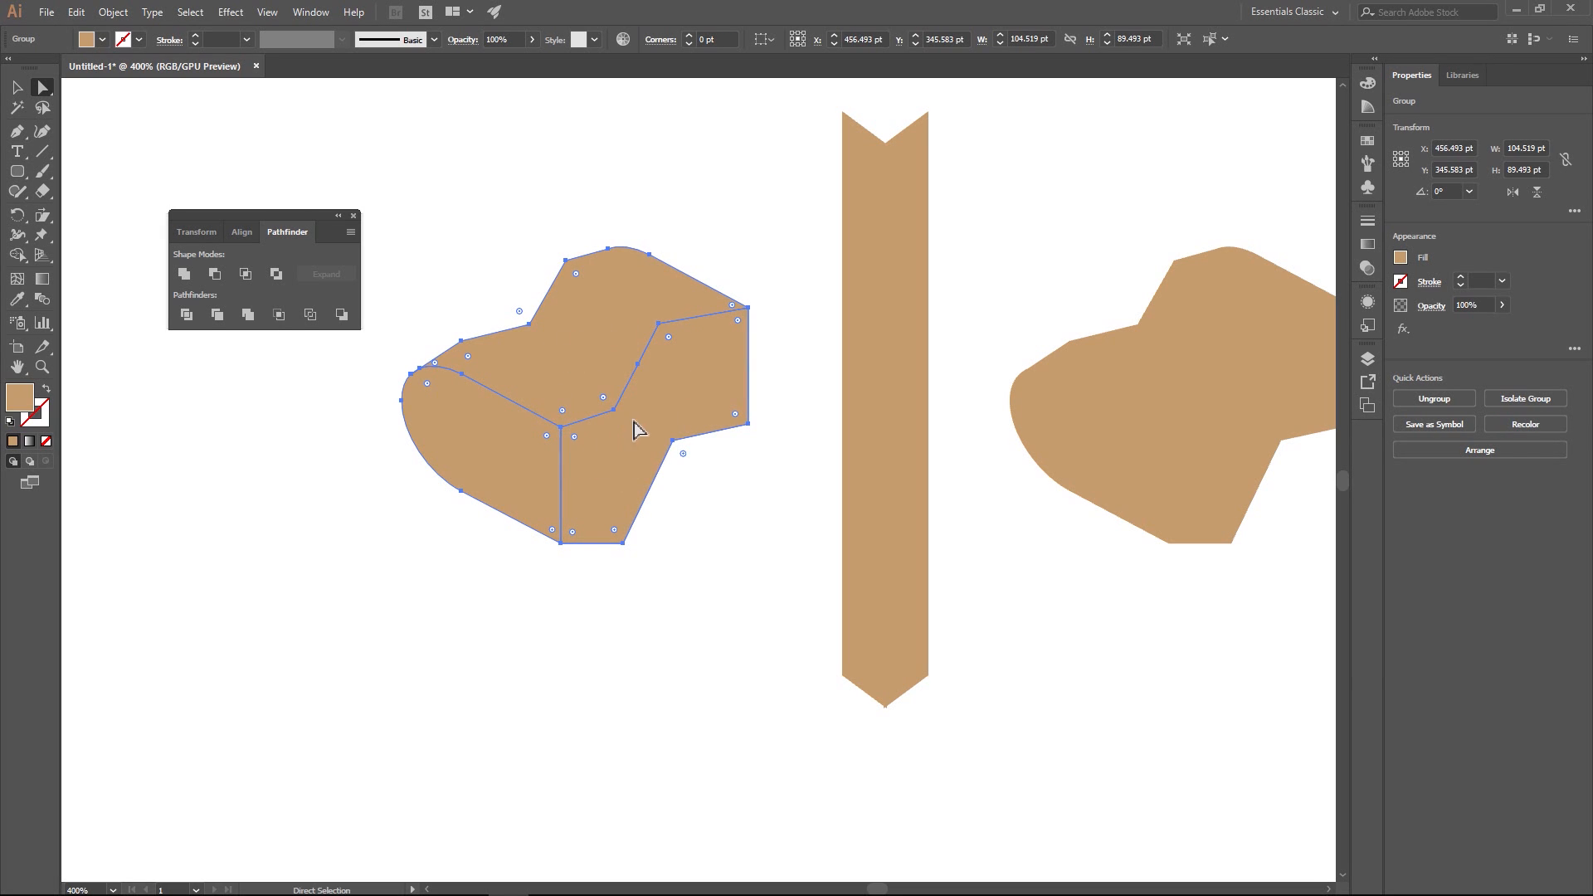
left_click(695, 494)
- Fill the mailbox's stepped side face with the light gray swatch R=204 G=204 B=204
left_click(682, 391)
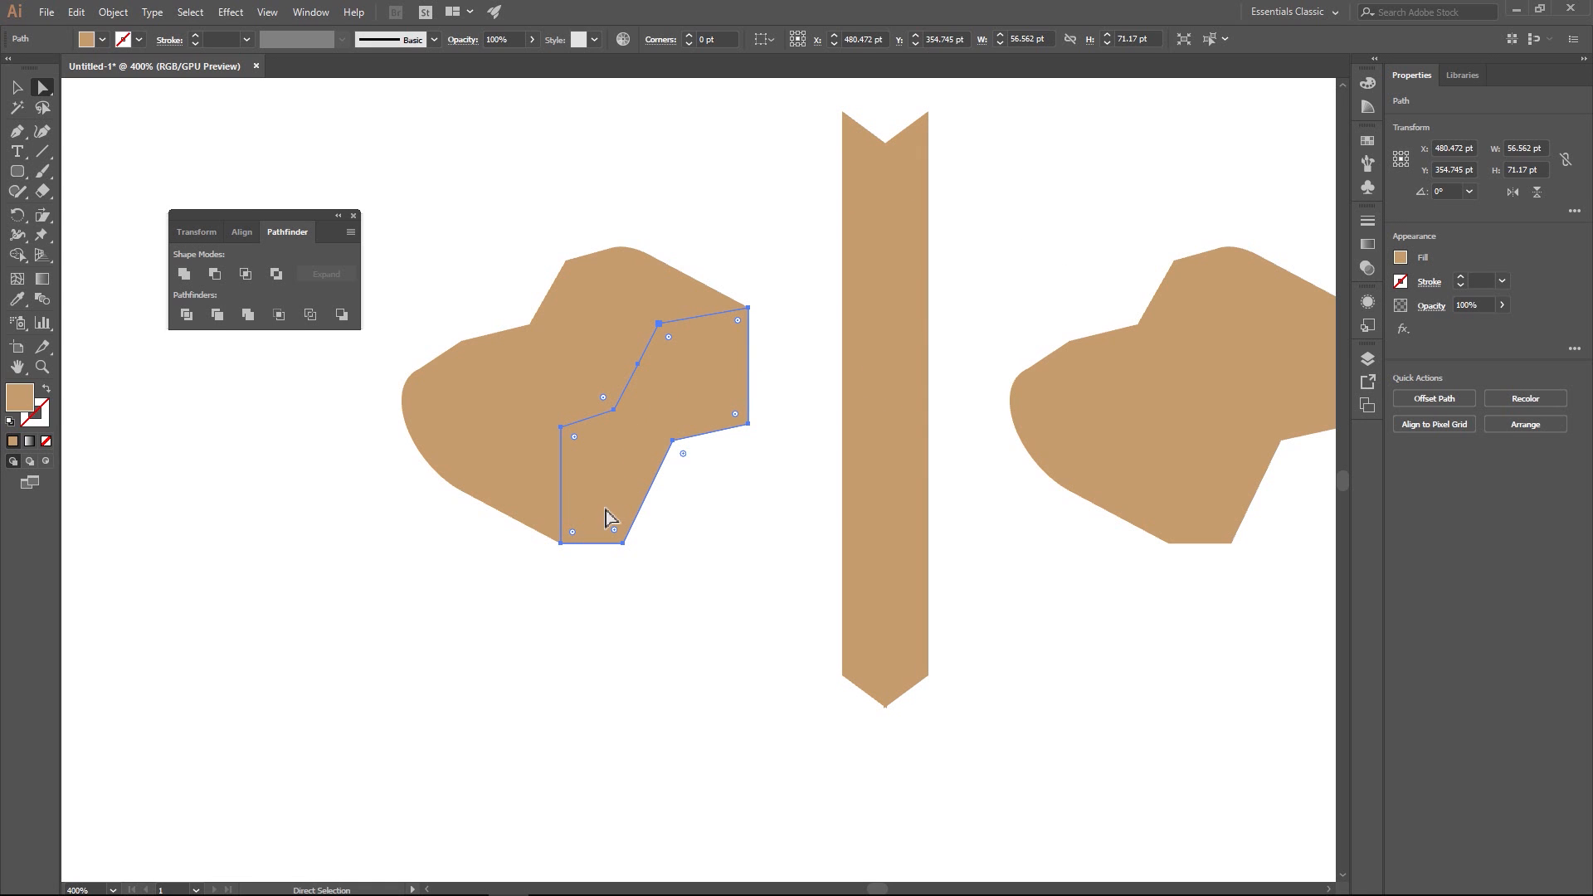
left_click(1401, 258)
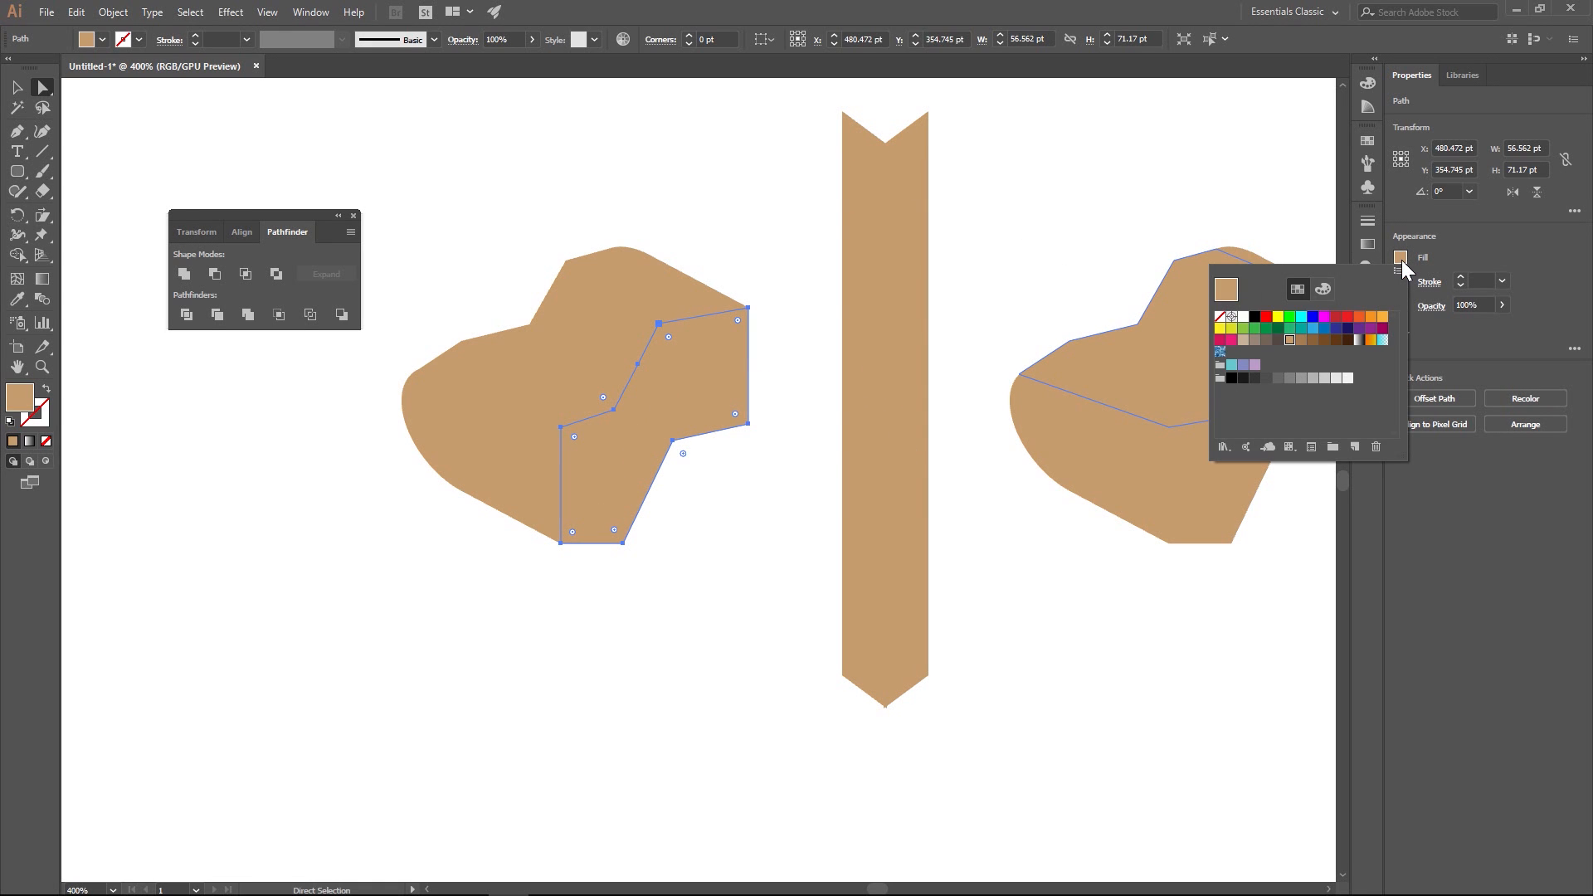
left_click(1315, 378)
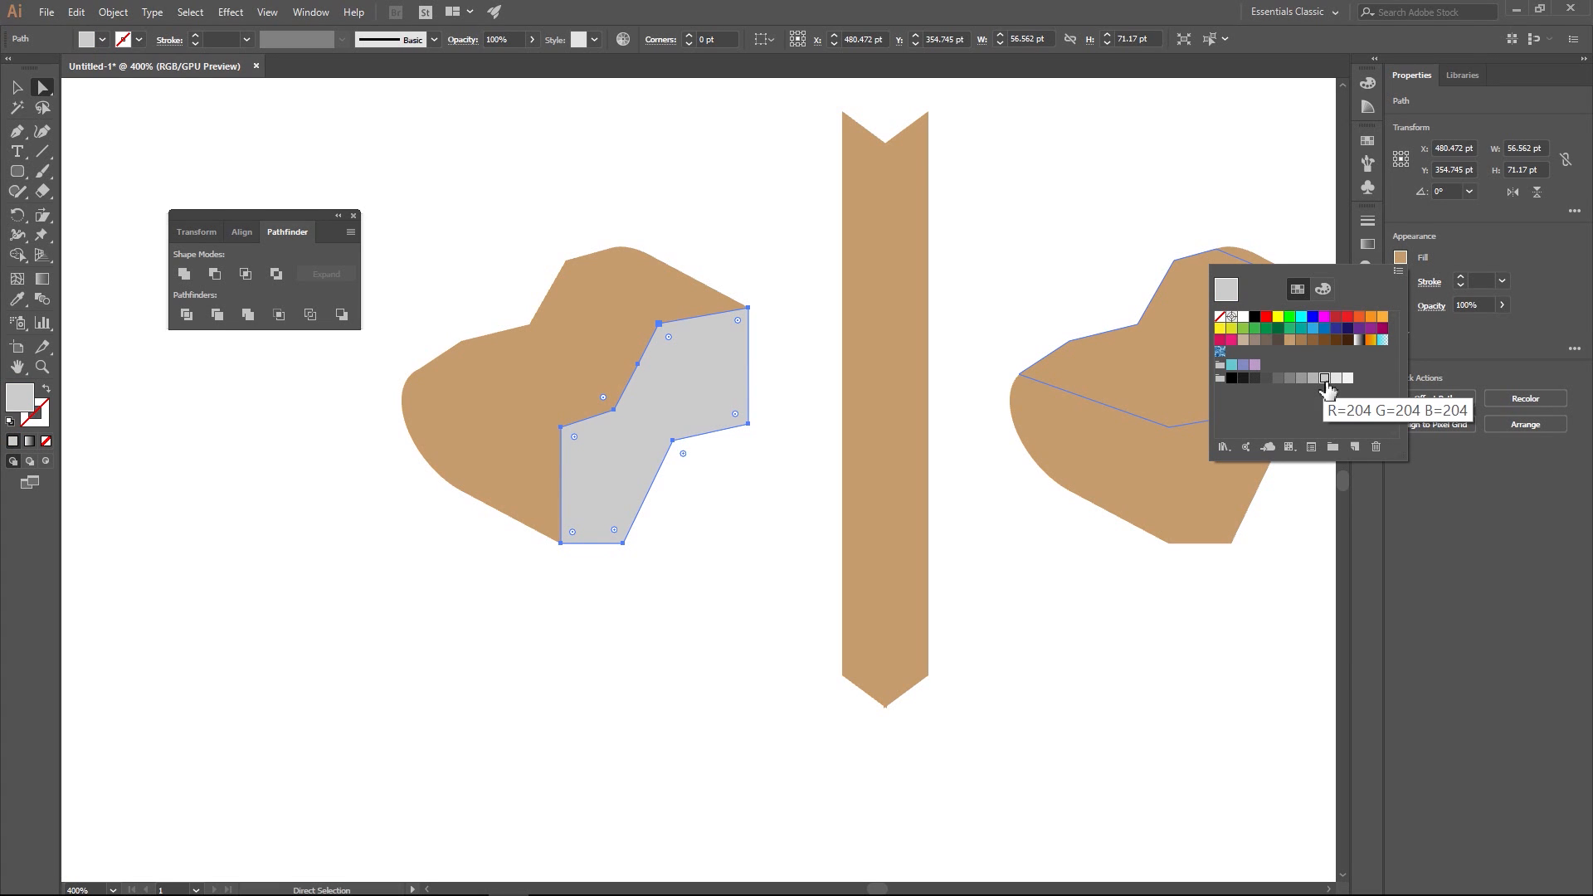
left_click(1324, 380)
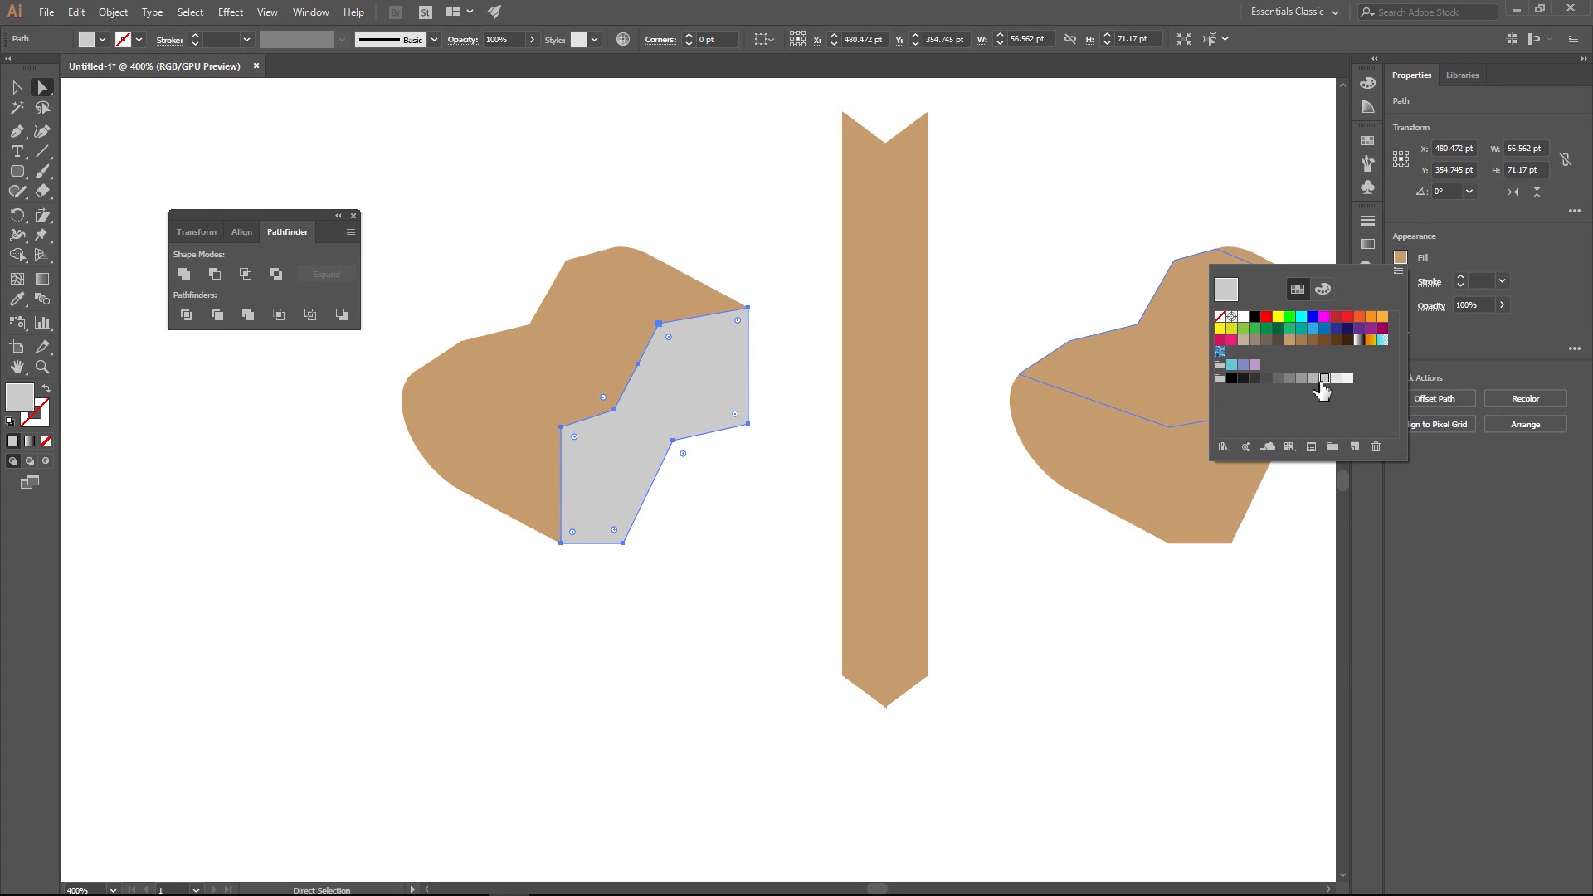
left_click(1314, 379)
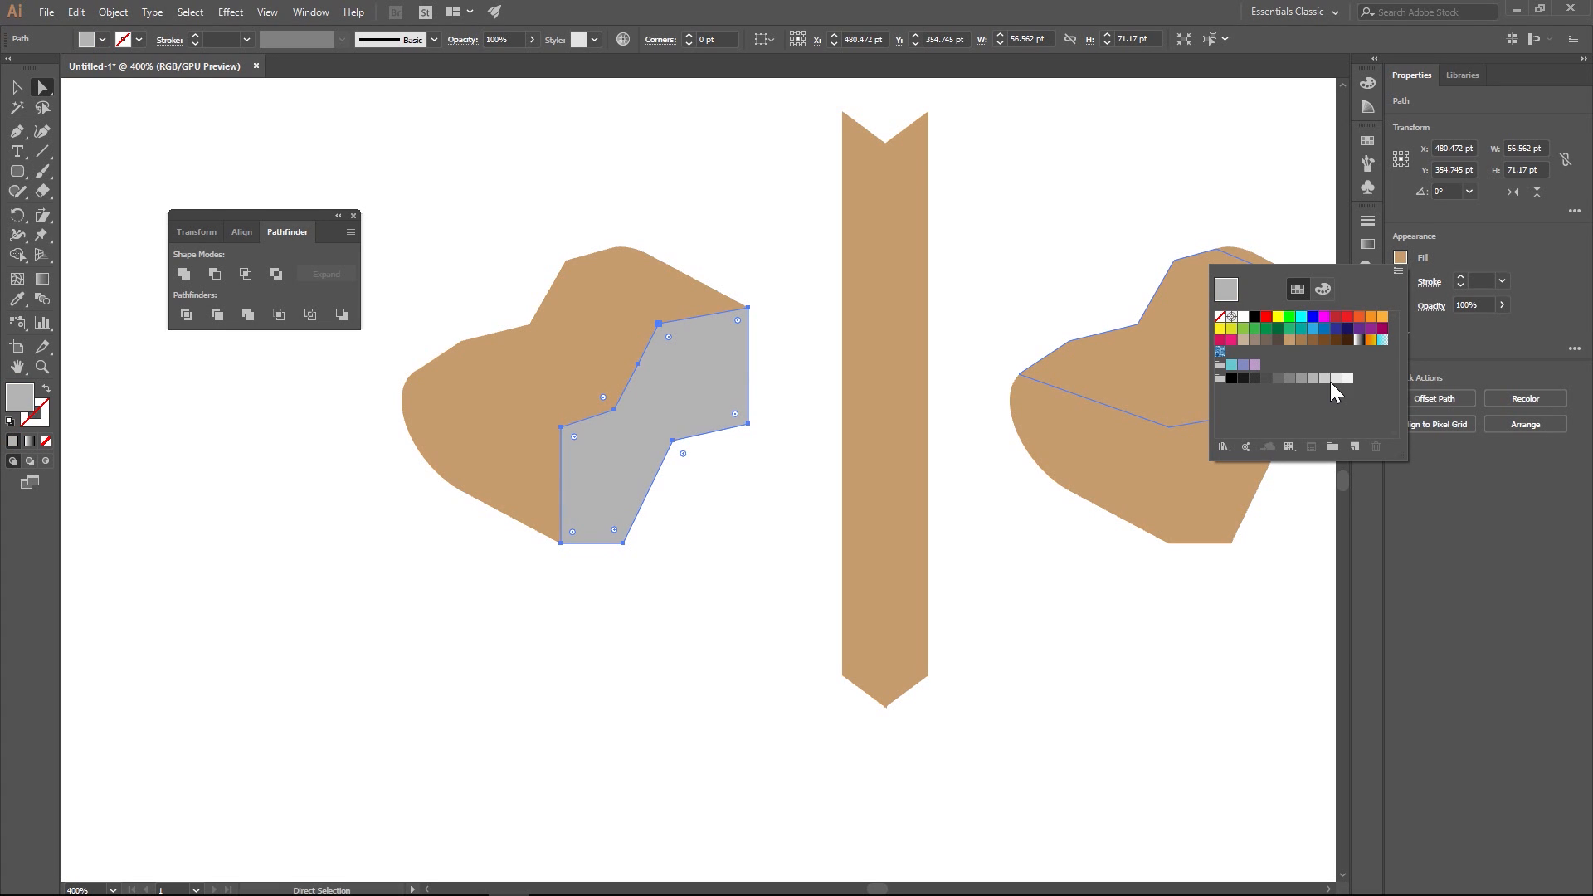
left_click(1335, 380)
left_click(848, 249)
- Fill the mailbox's top surface with a medium gray swatch
left_click(594, 328)
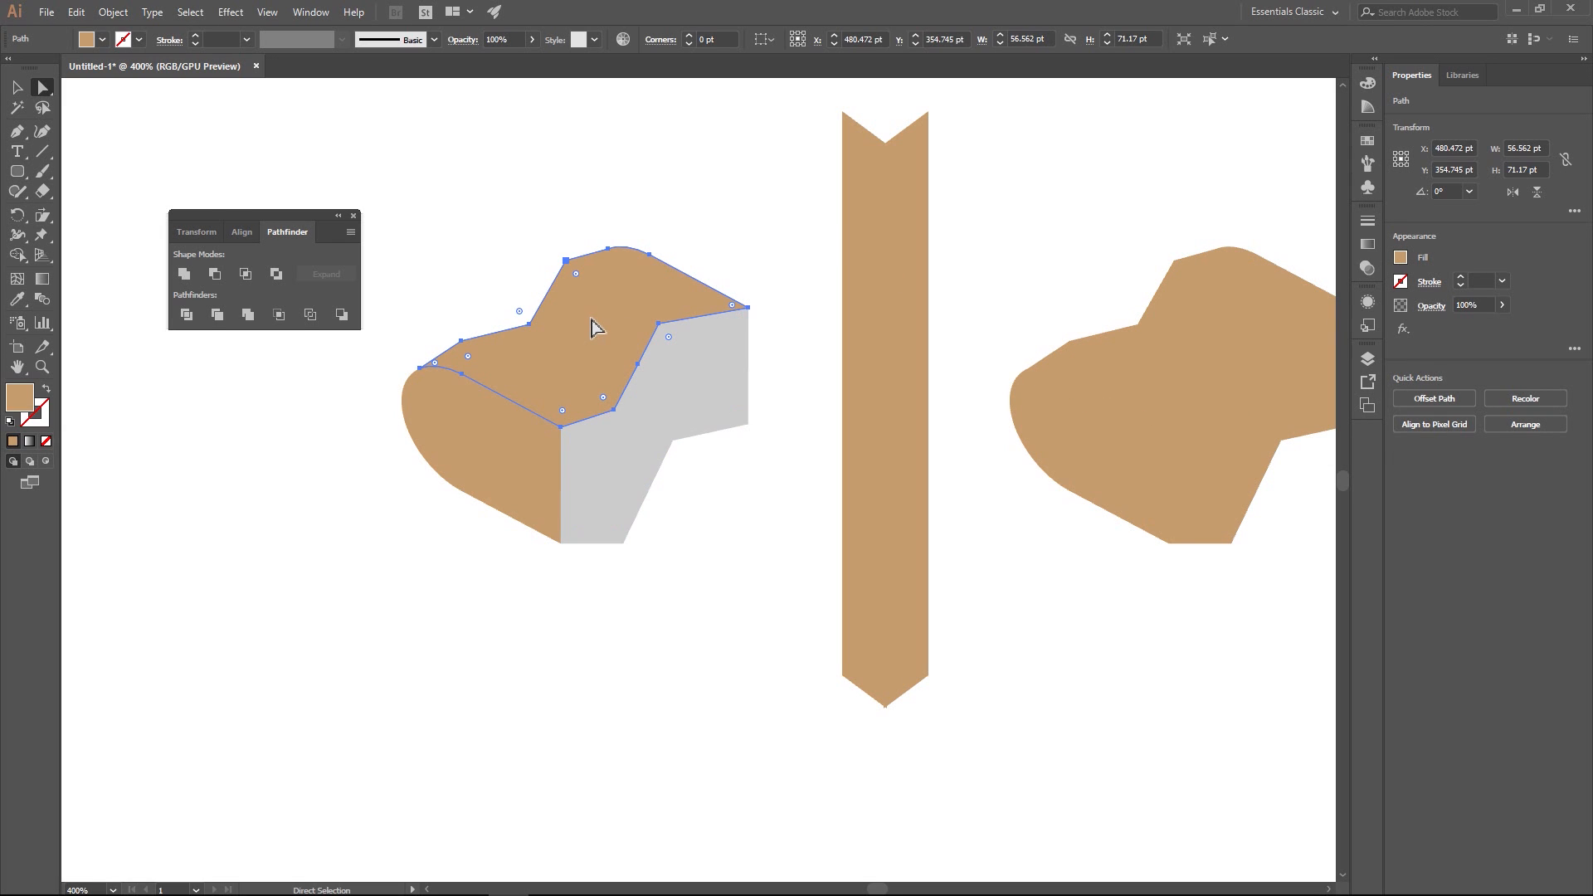
left_click(1401, 258)
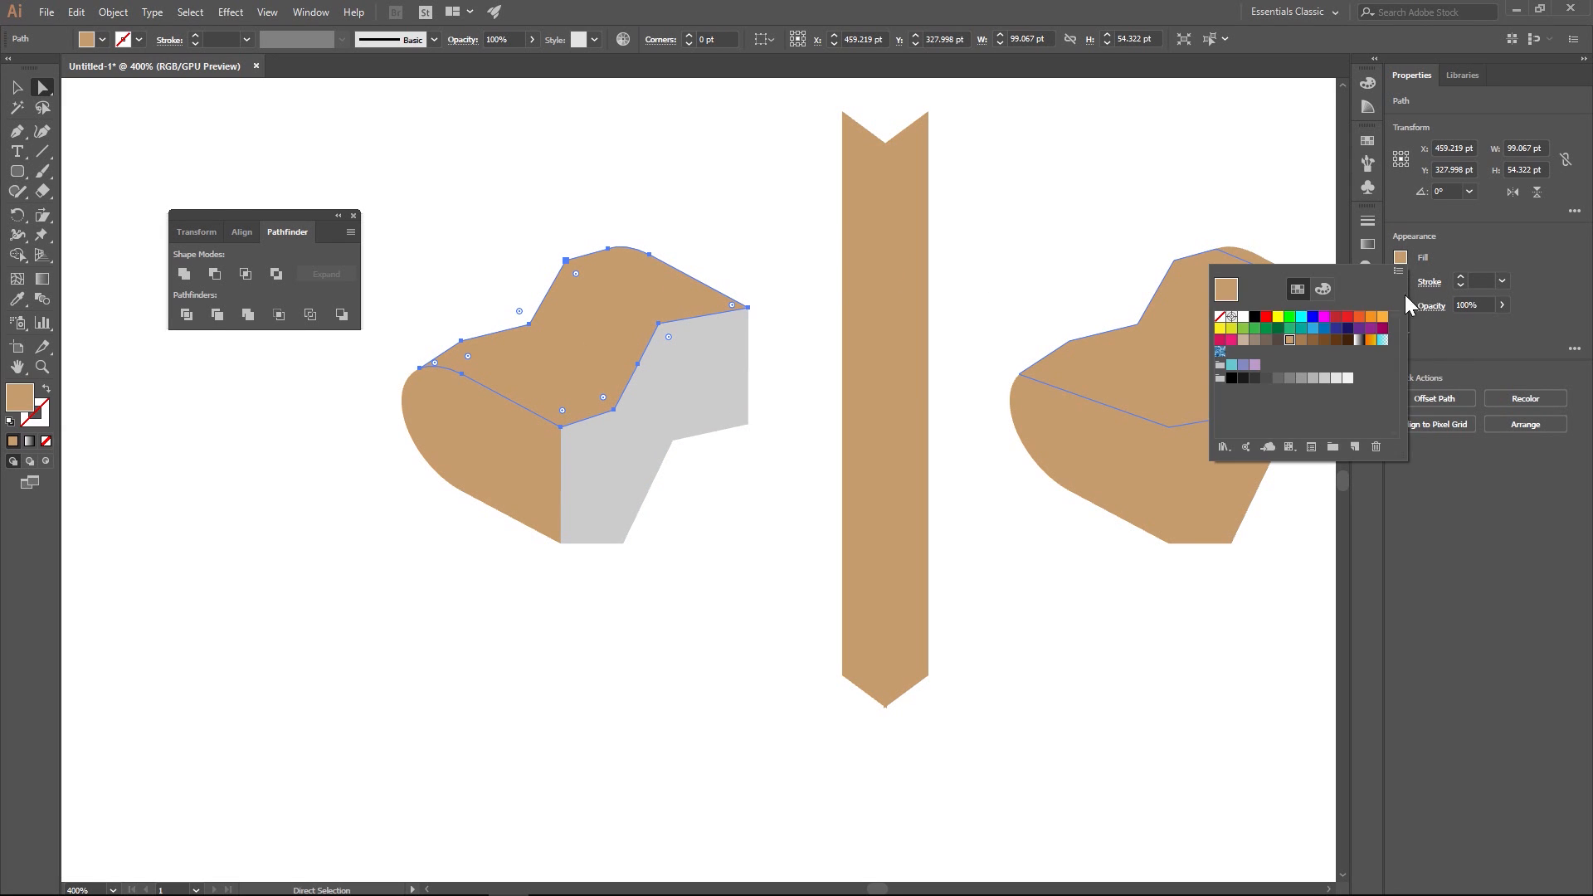
left_click(1302, 379)
left_click(558, 167)
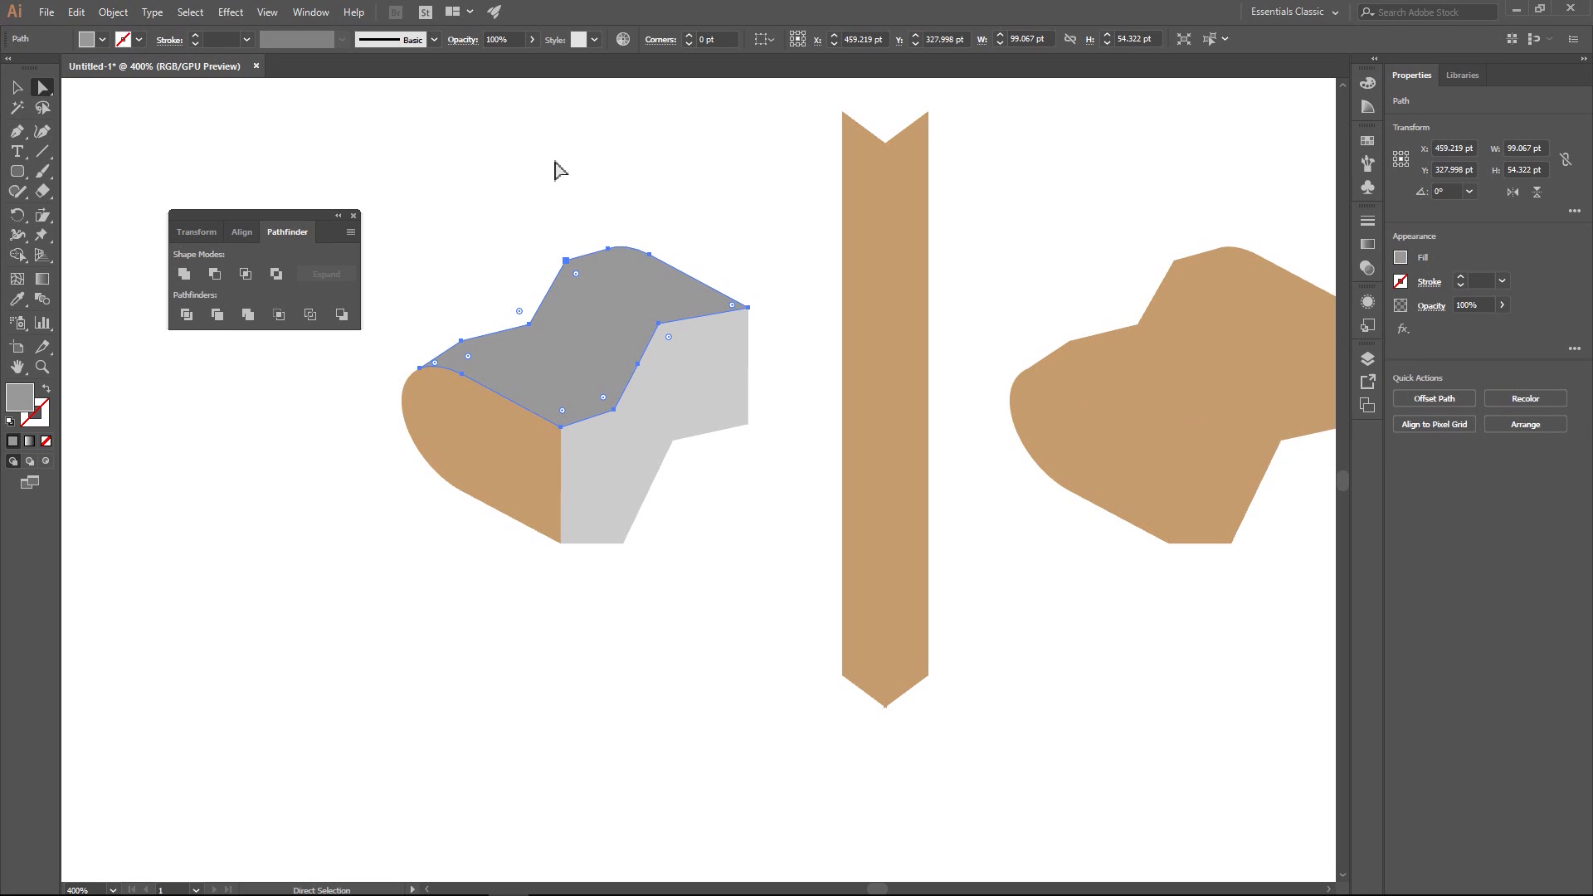
- Fill the mailbox's rounded front face with a dark gray swatch
left_click(464, 528)
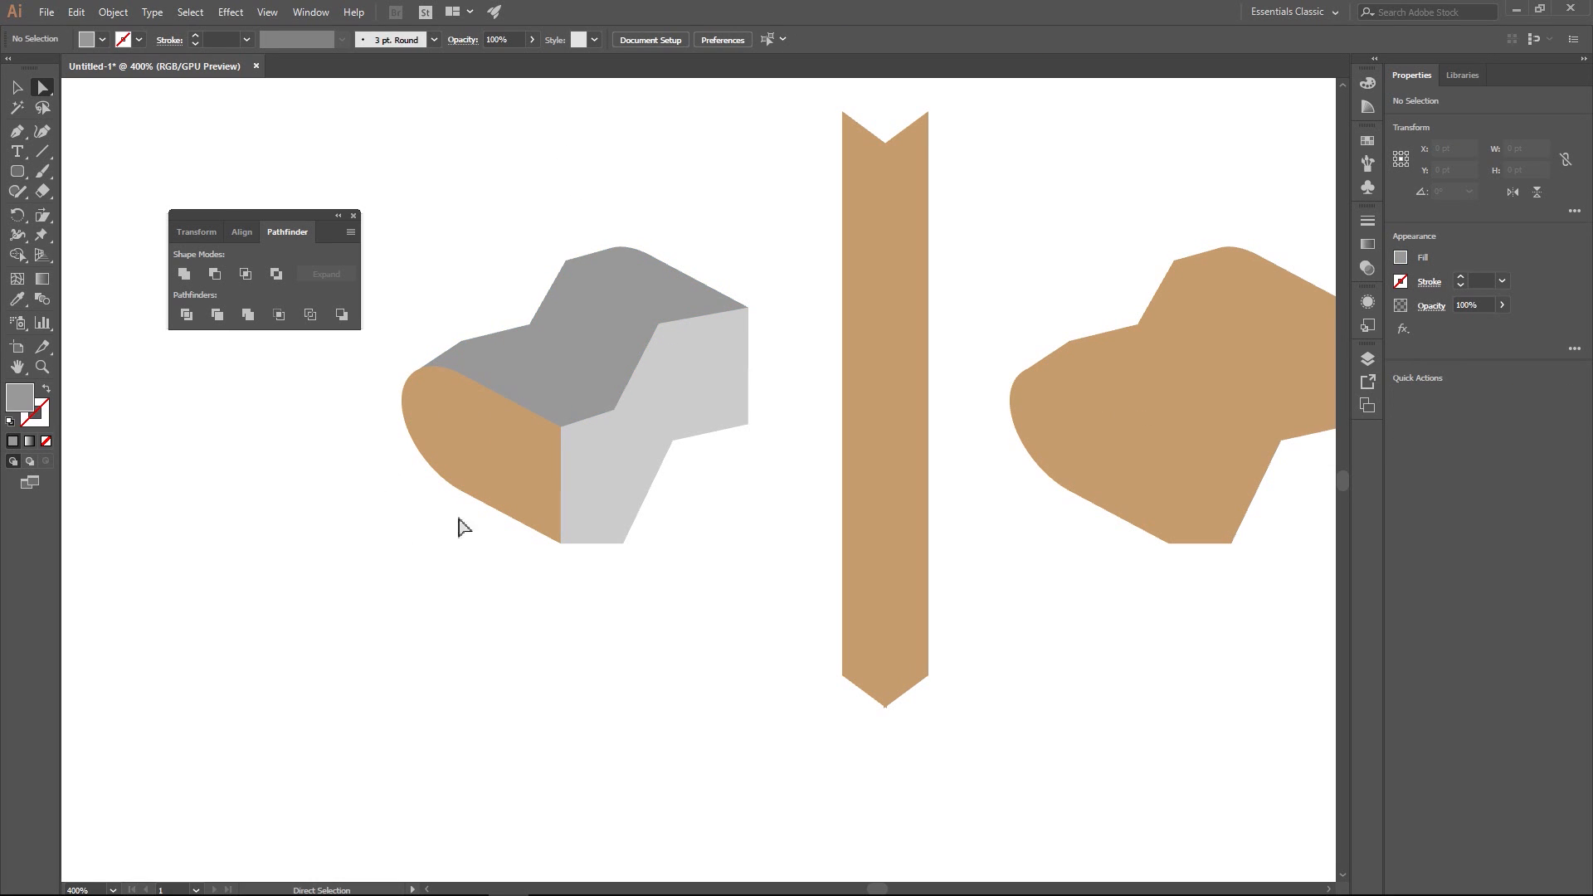
left_click(504, 462)
left_click(1401, 259)
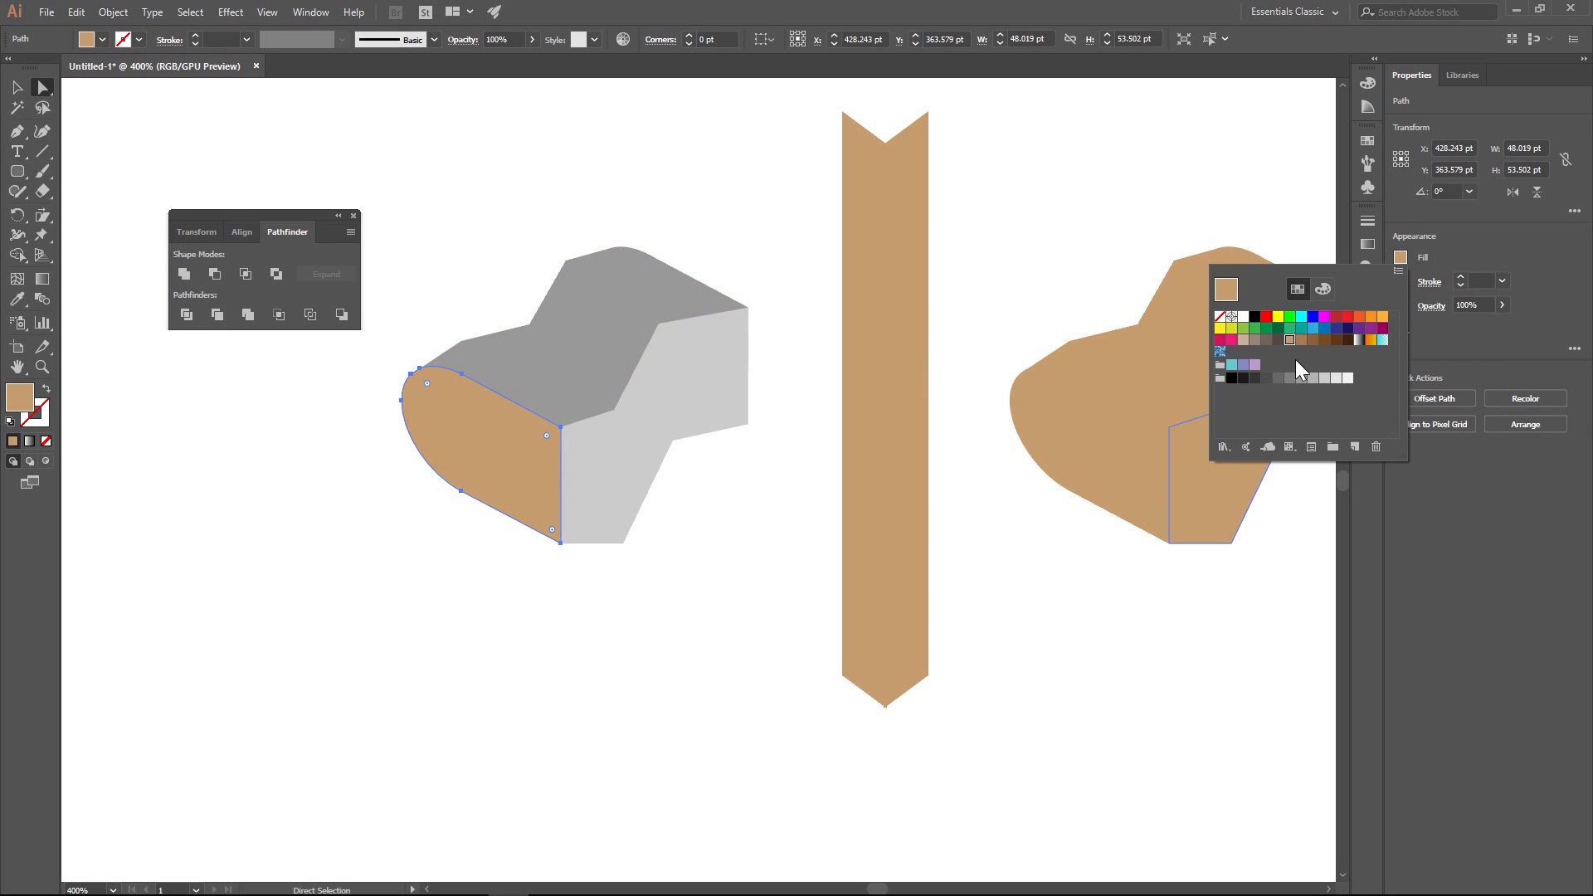
left_click(1278, 380)
left_click(1267, 379)
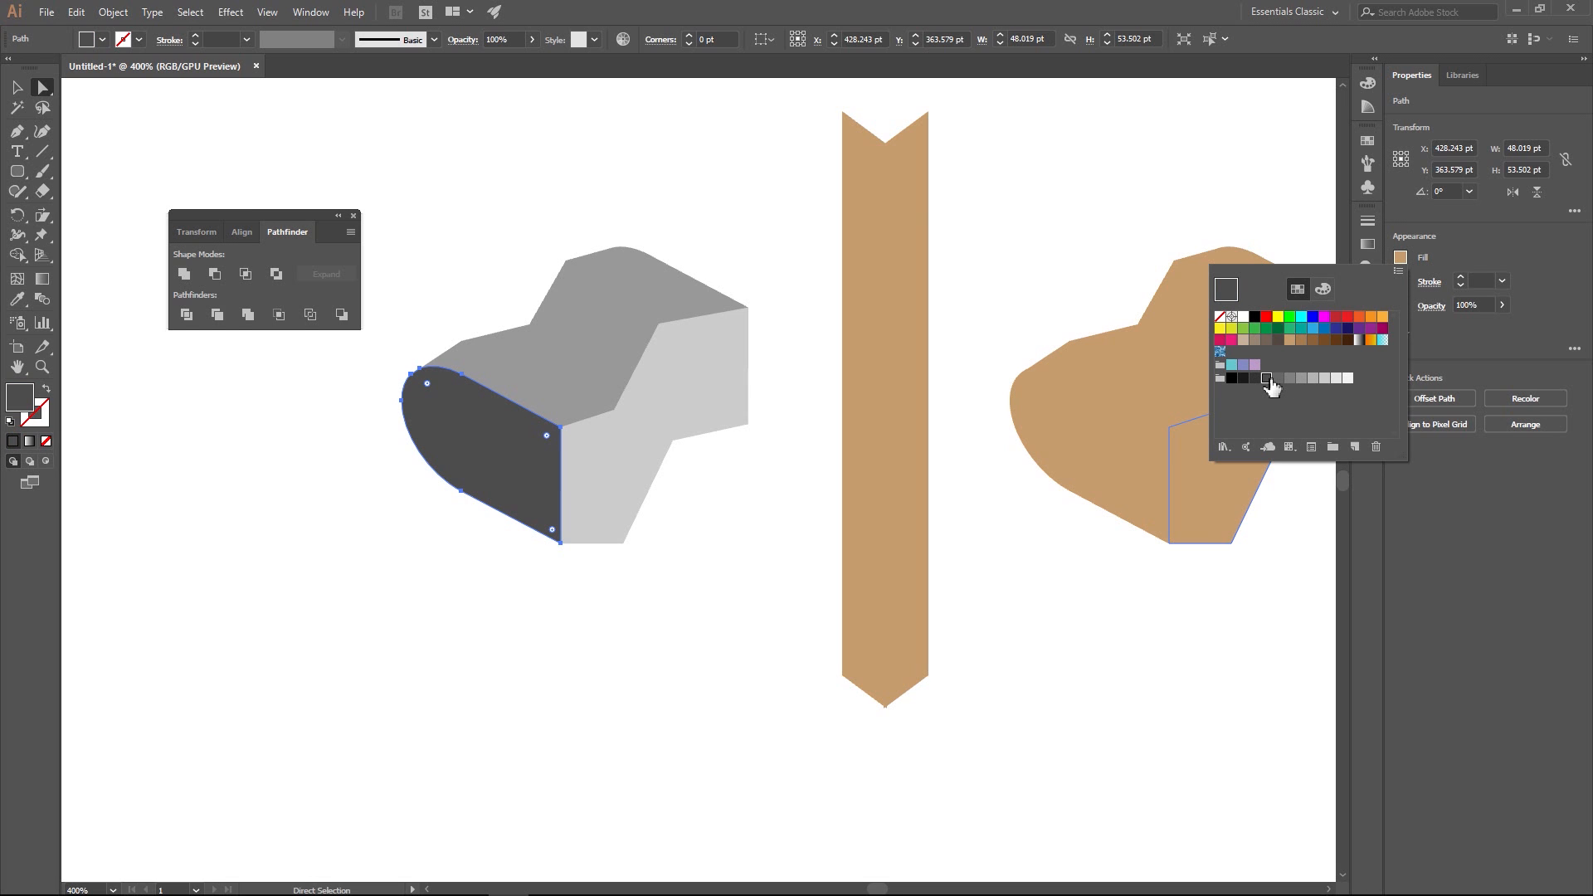
left_click(455, 181)
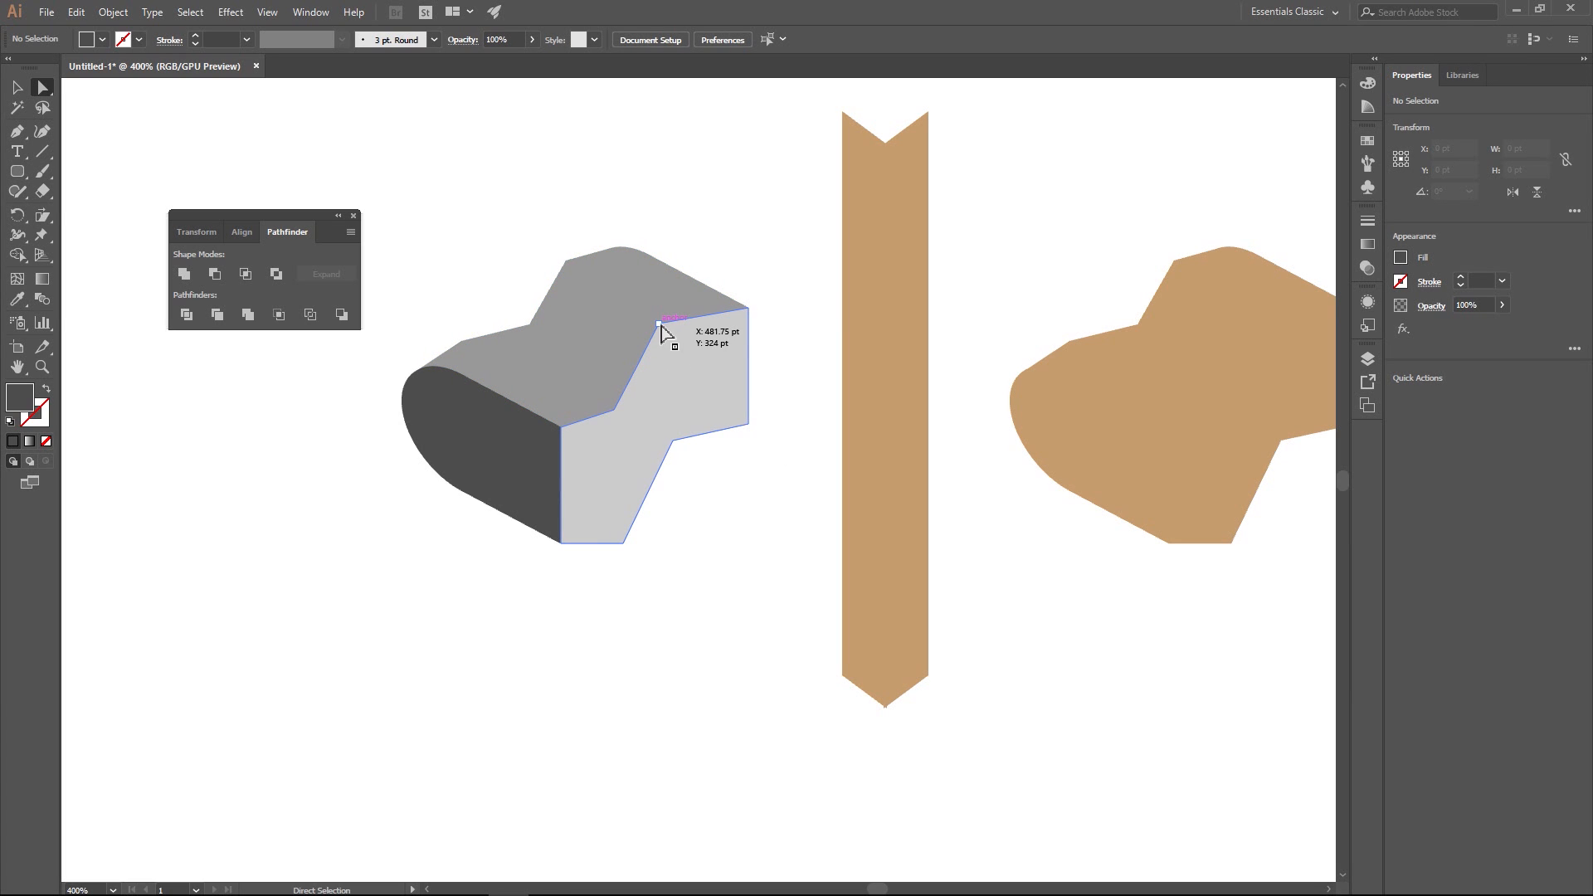
- Draw a closed four-point shape with the Pen tool over the slanted middle section of the side face, following its corner points
left_click(16, 131)
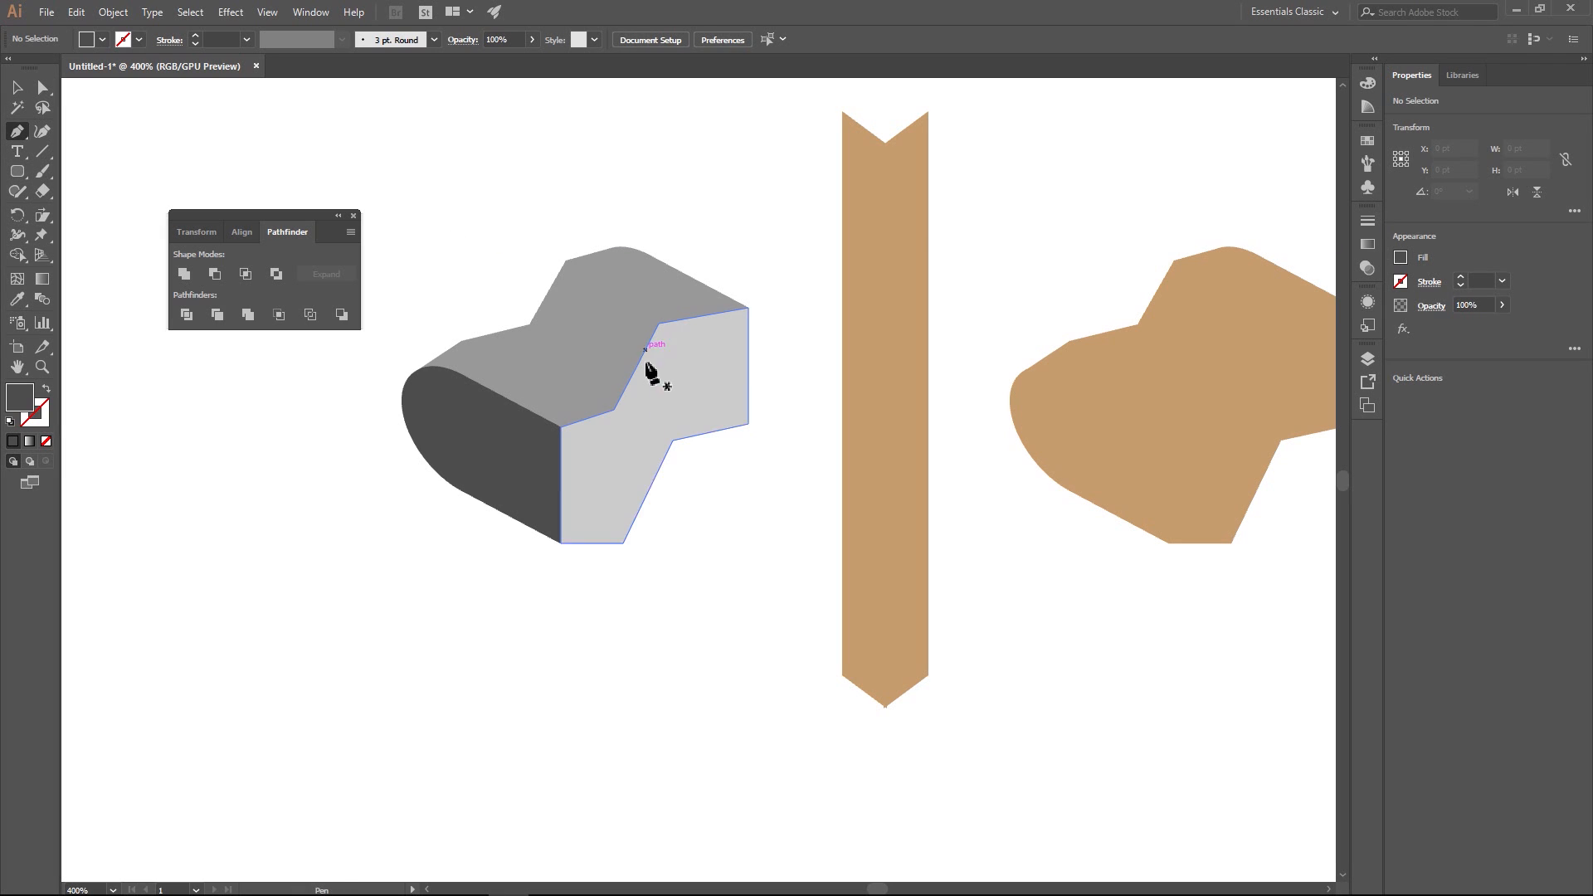
left_click(623, 544)
left_click(614, 409)
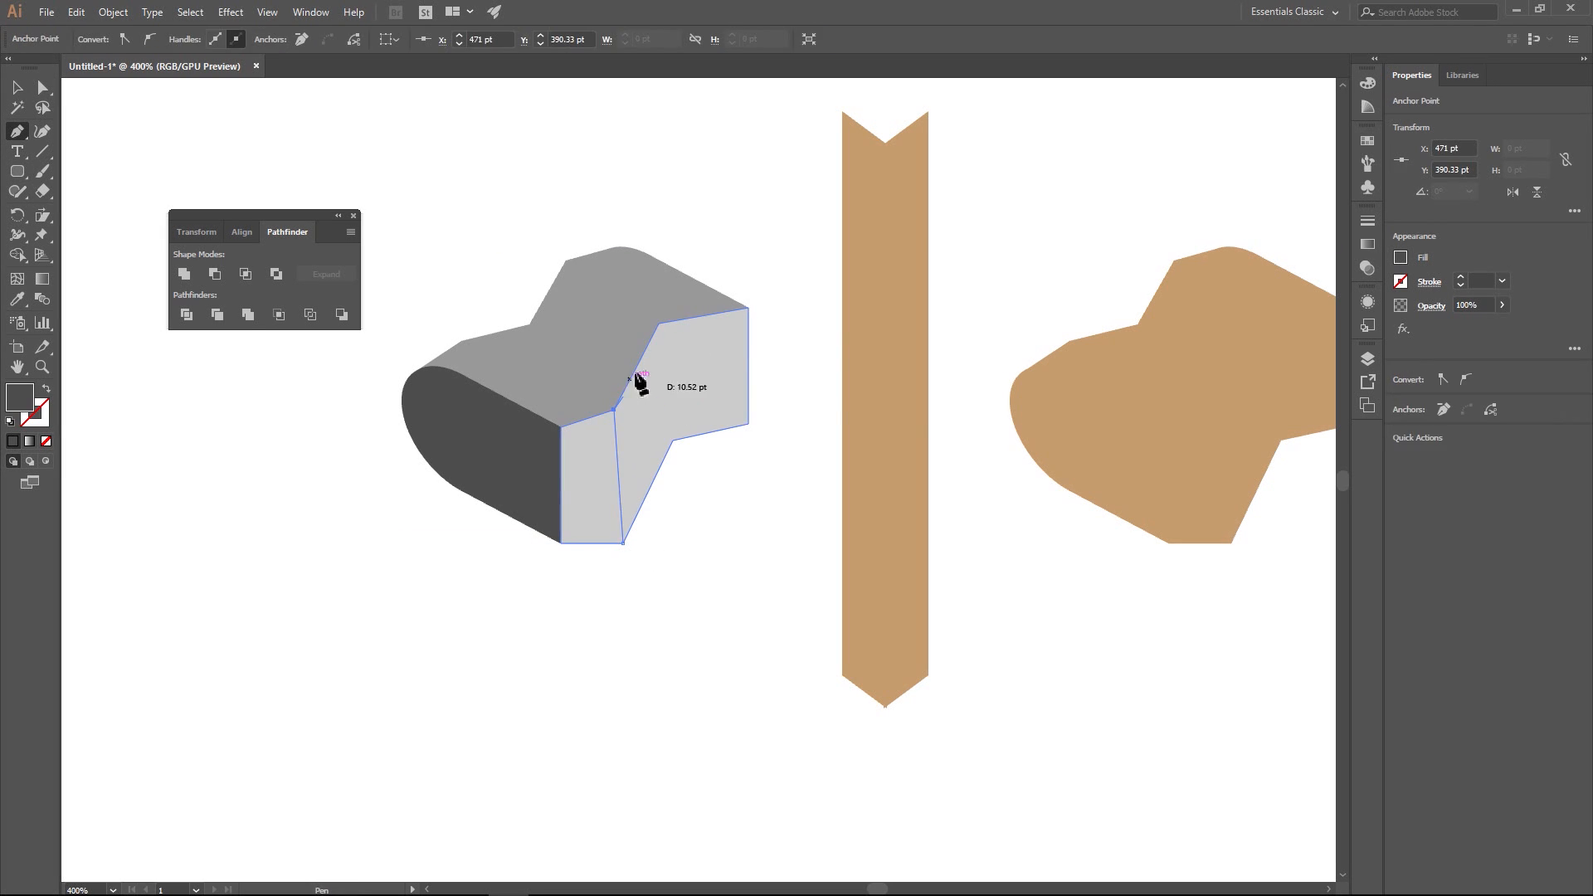
left_click(659, 324)
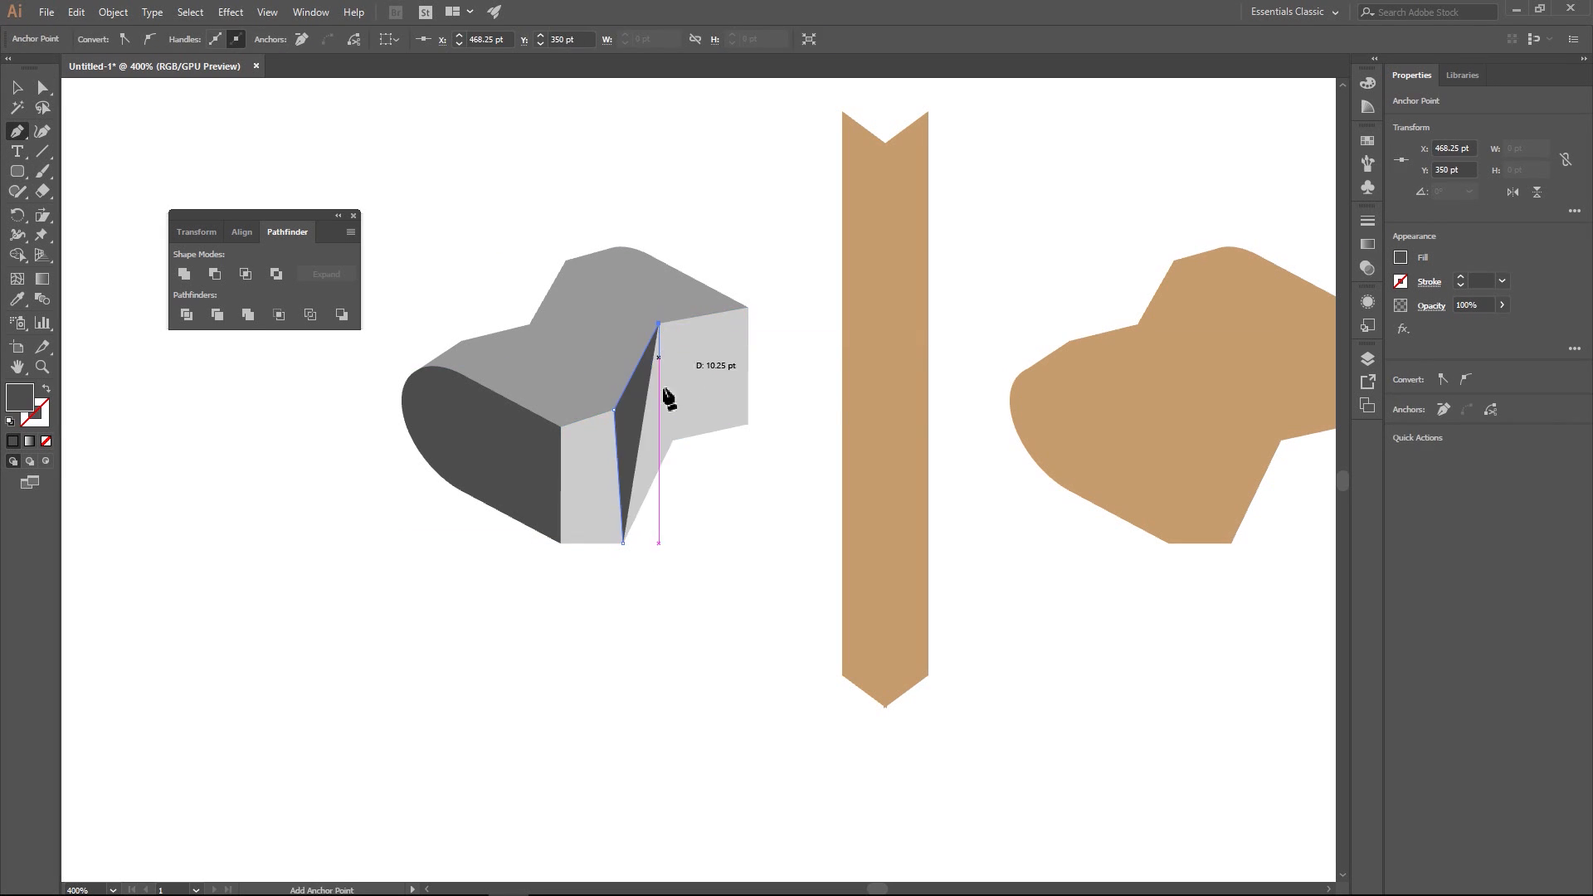
left_click(673, 440)
left_click(623, 543)
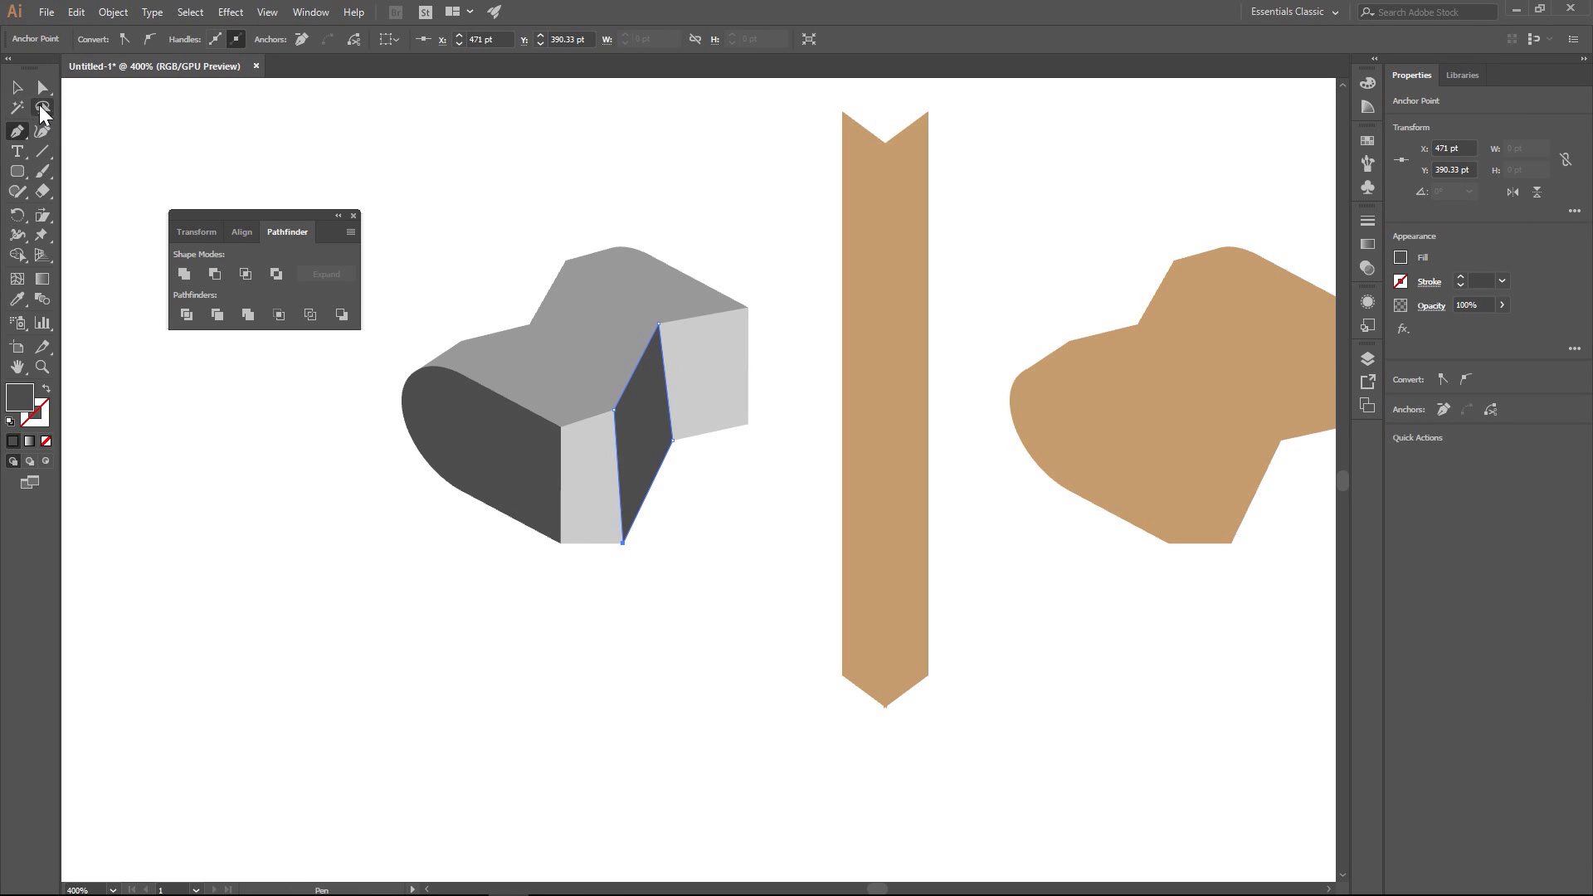
left_click(42, 87)
left_click(294, 142)
- Fill the slanted middle section of the side face with a very light gray, lighter than the faces beside it
left_click(643, 420)
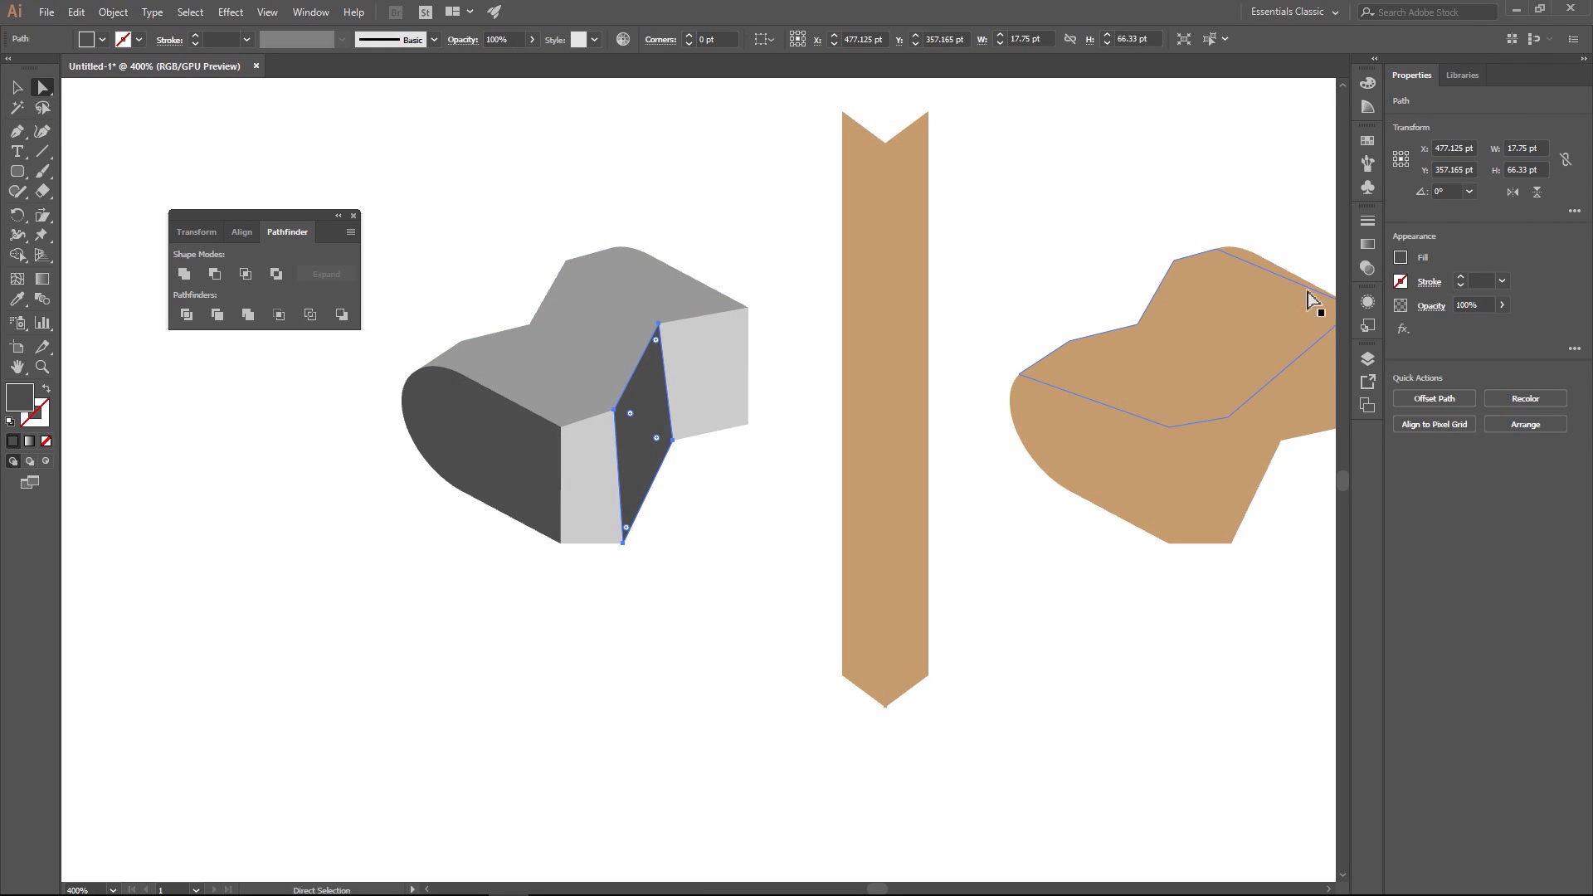
left_click(1401, 258)
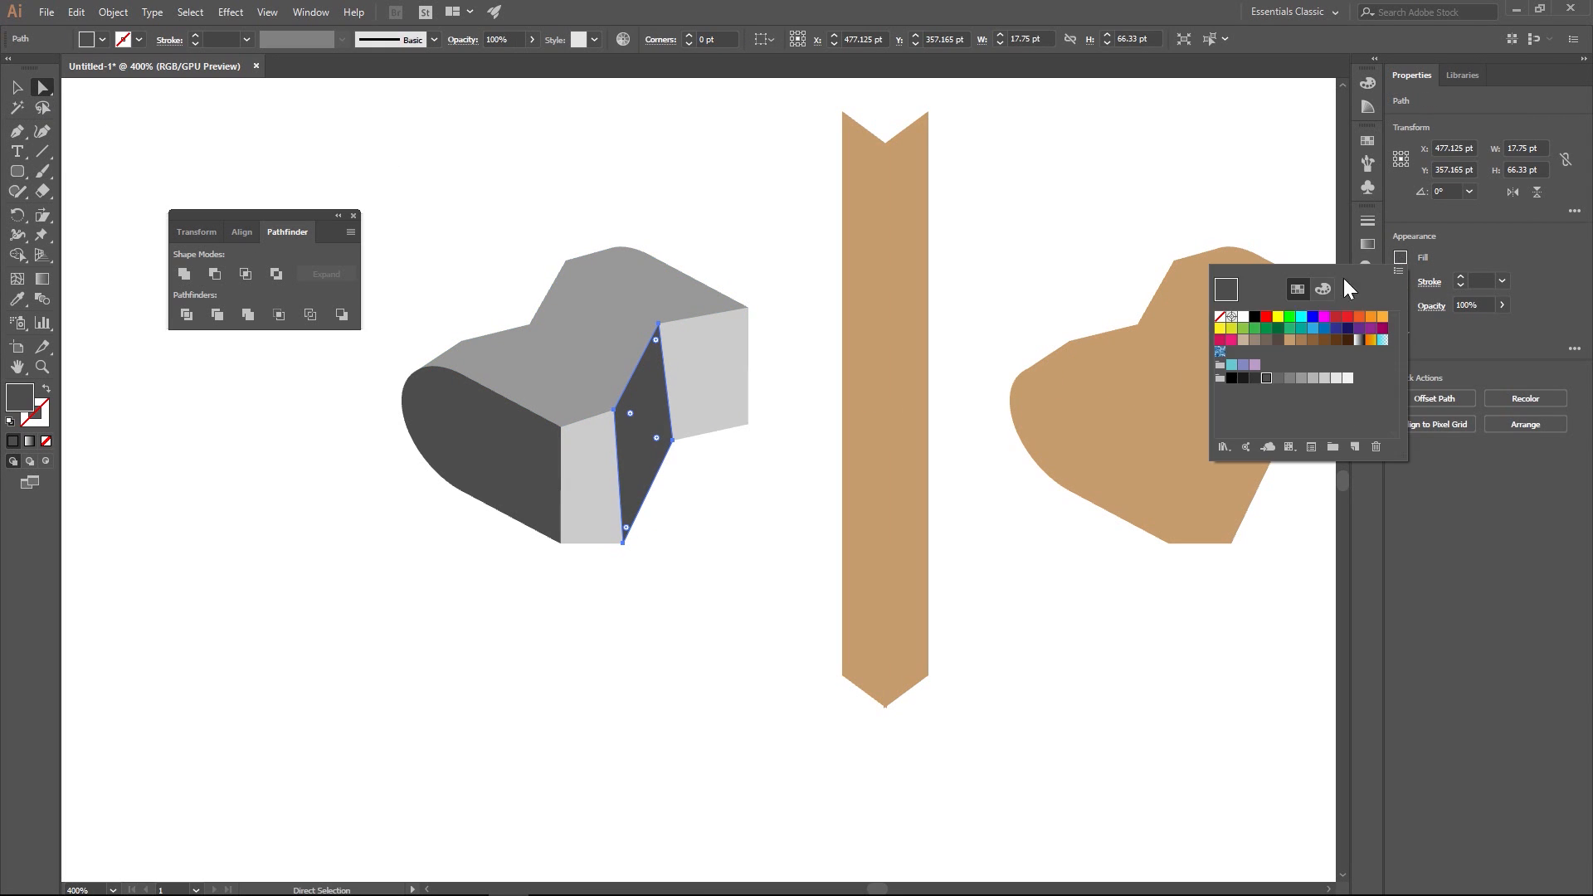
left_click(1336, 378)
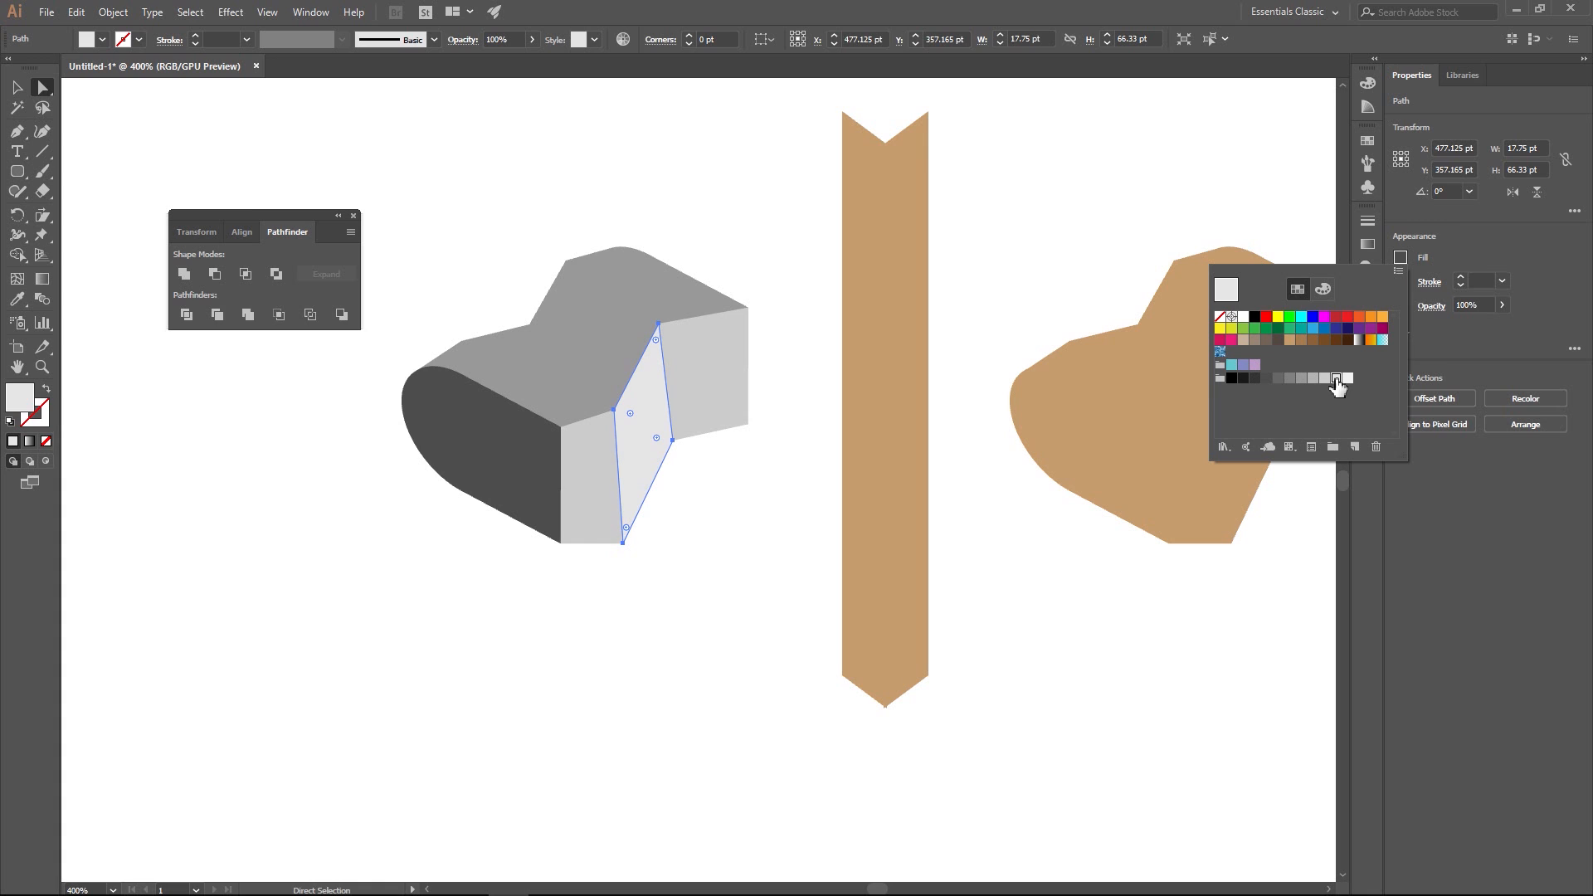
left_click(653, 222)
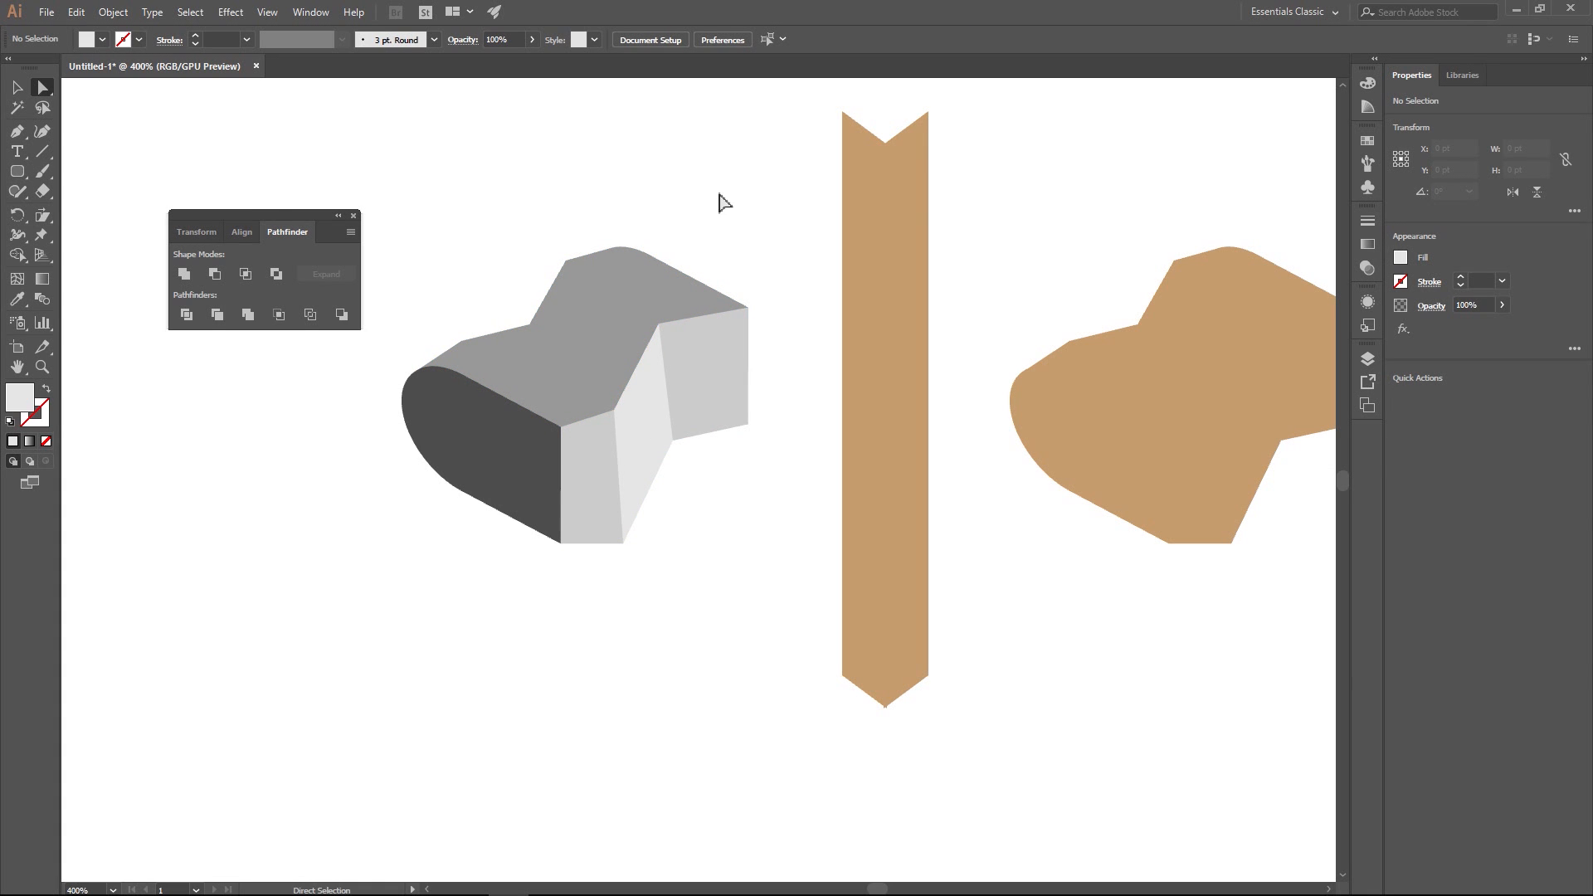
- Draw a closed four-point Pen shape over the sloped section of the top surface, using the top surface's gray fill
left_click(586, 345)
left_click(117, 146)
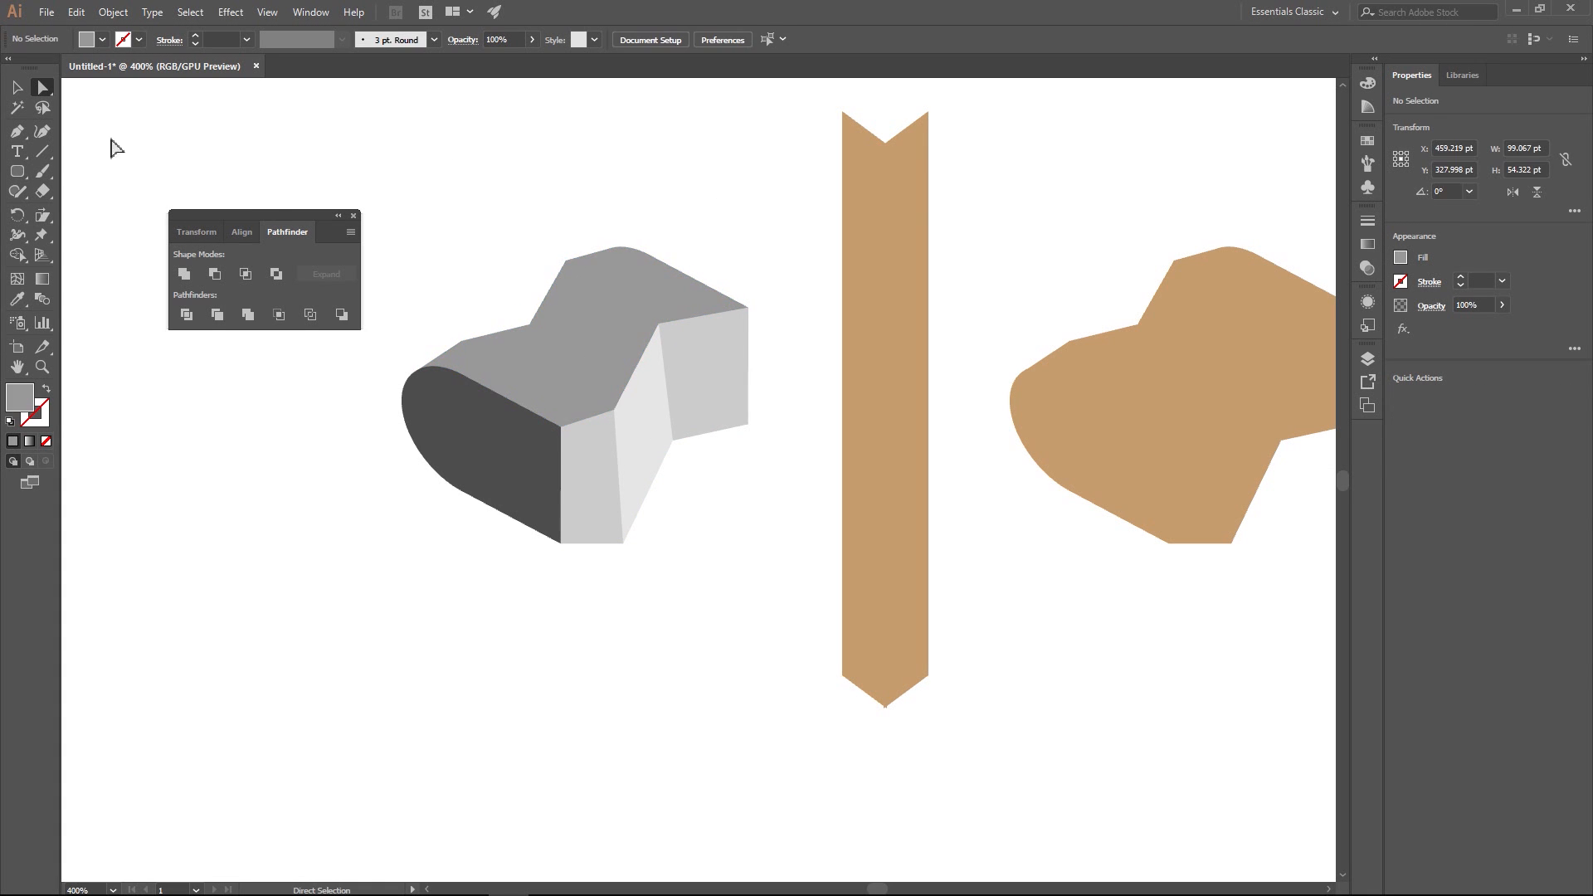
left_click(16, 131)
left_click(565, 261)
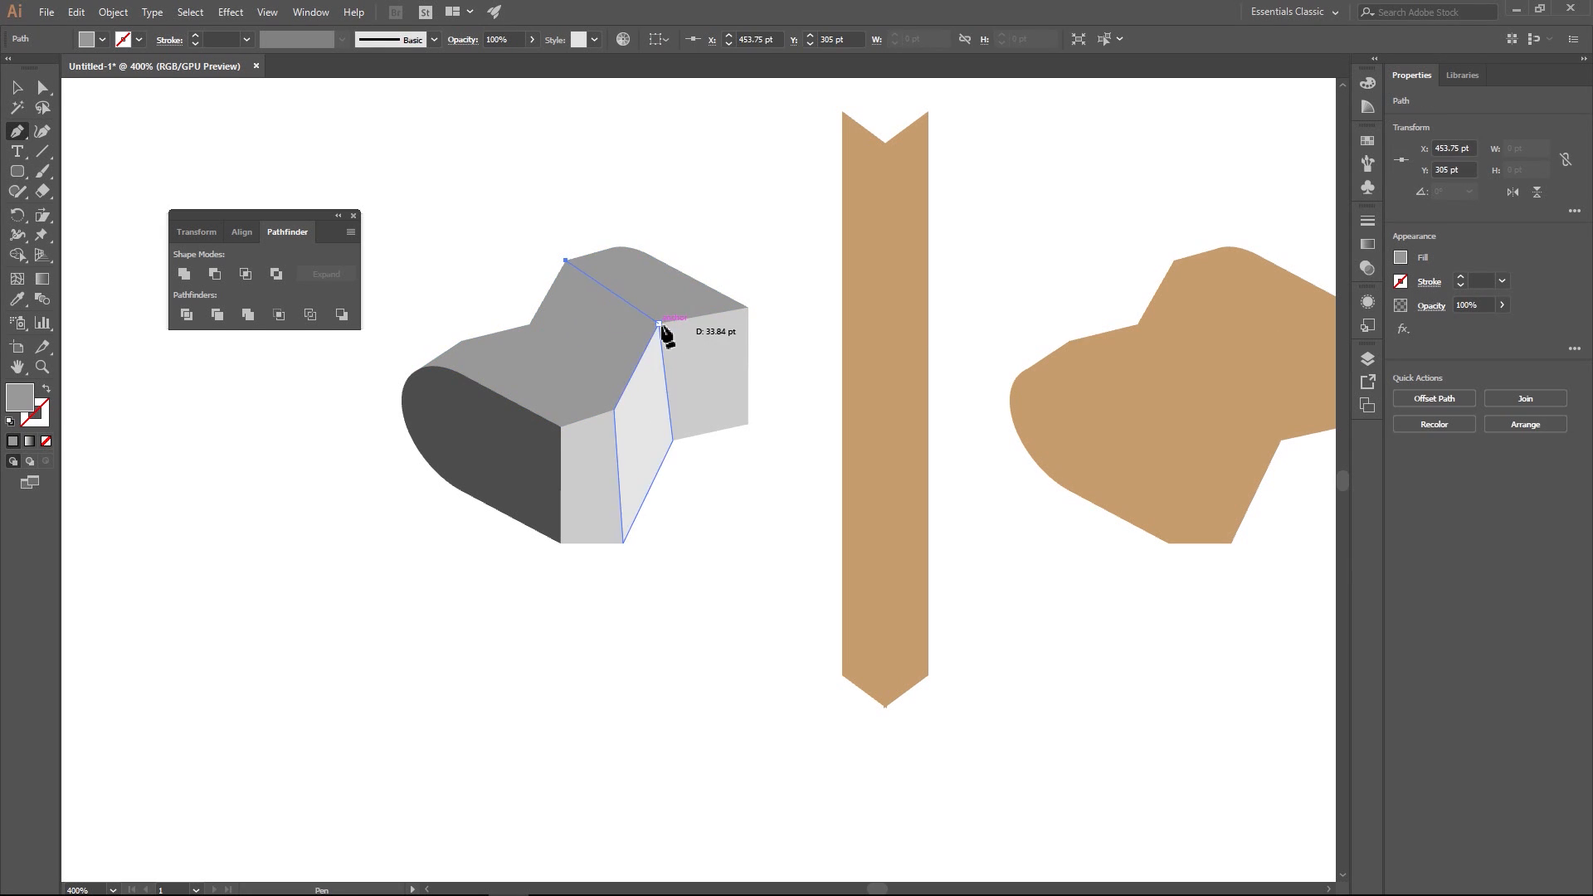
left_click(658, 323)
left_click(613, 410)
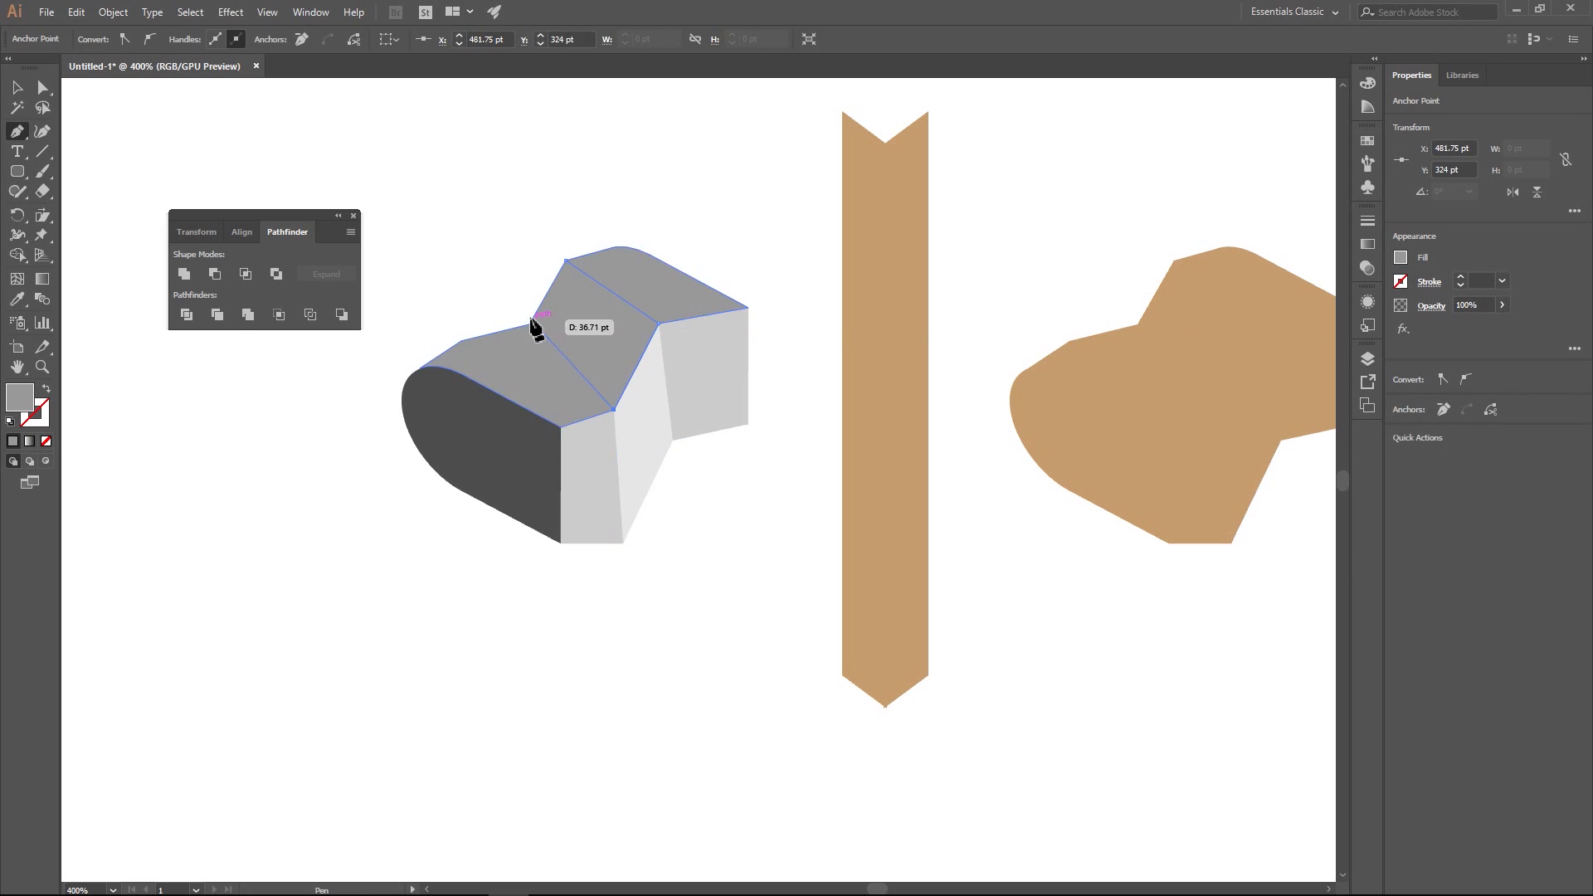
left_click(530, 325)
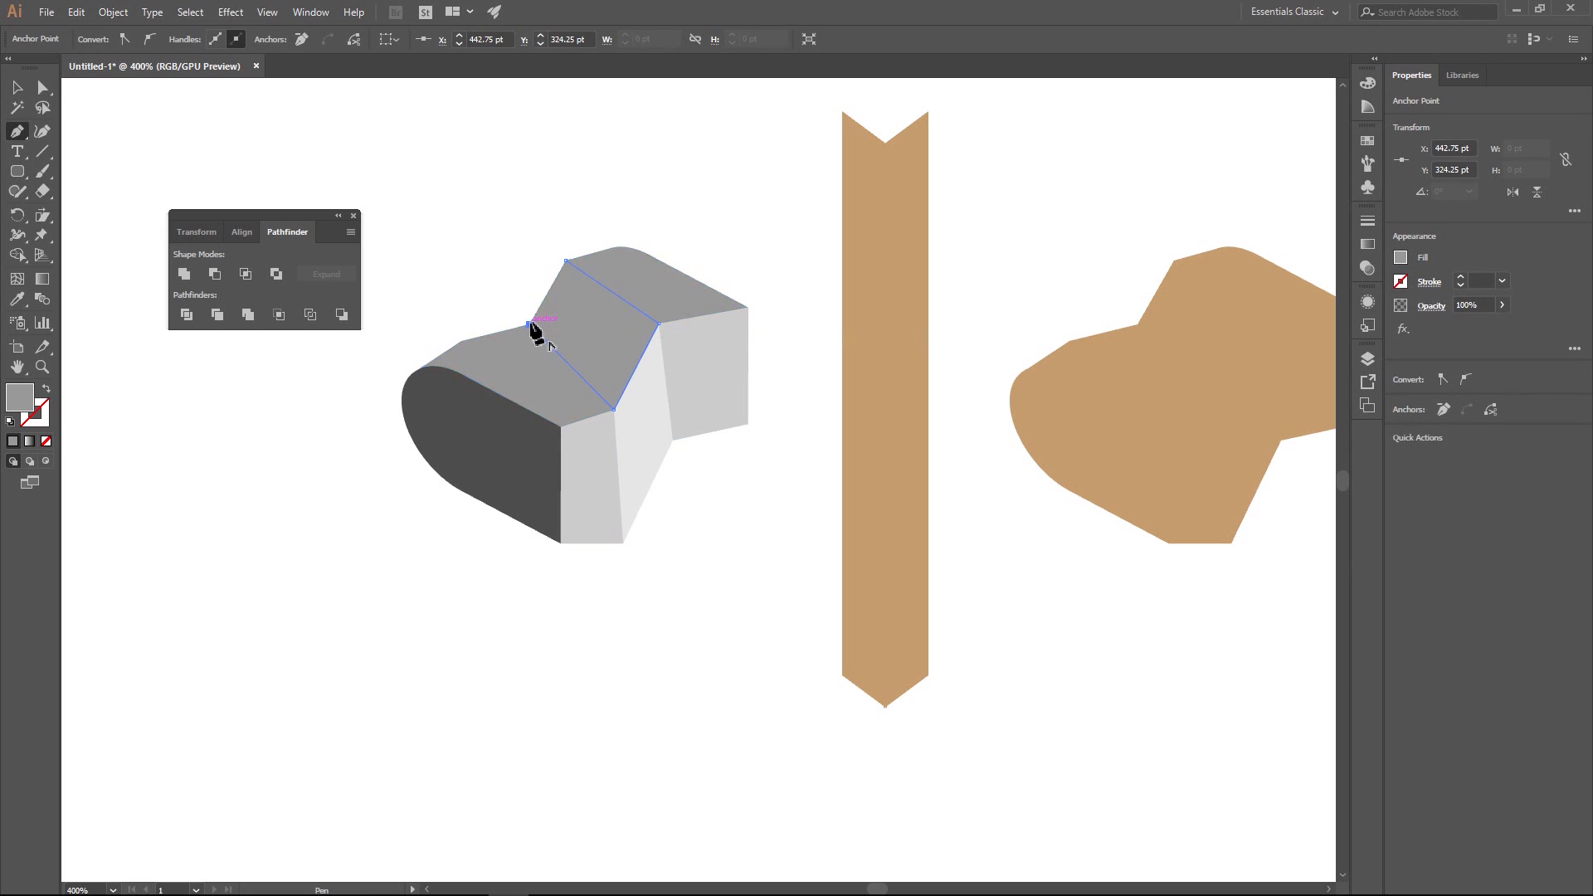
left_click(565, 261)
- Fill the sloped section of the mailbox's top surface with a medium gray swatch, slightly darker than the adjoining top faces
left_click(43, 87)
left_click(605, 345)
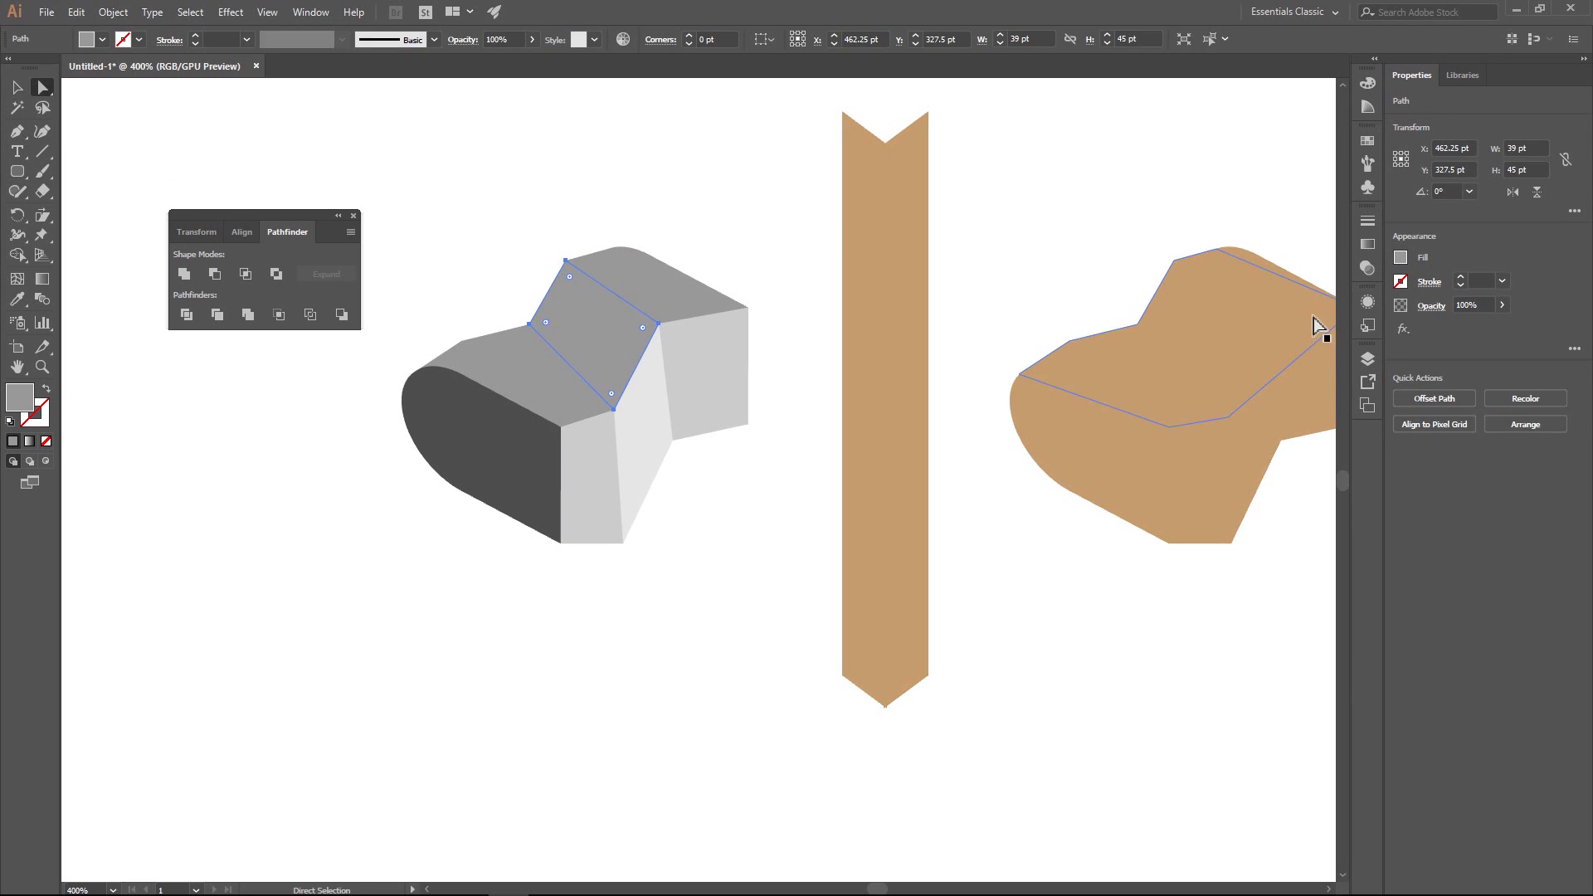
left_click(1401, 259)
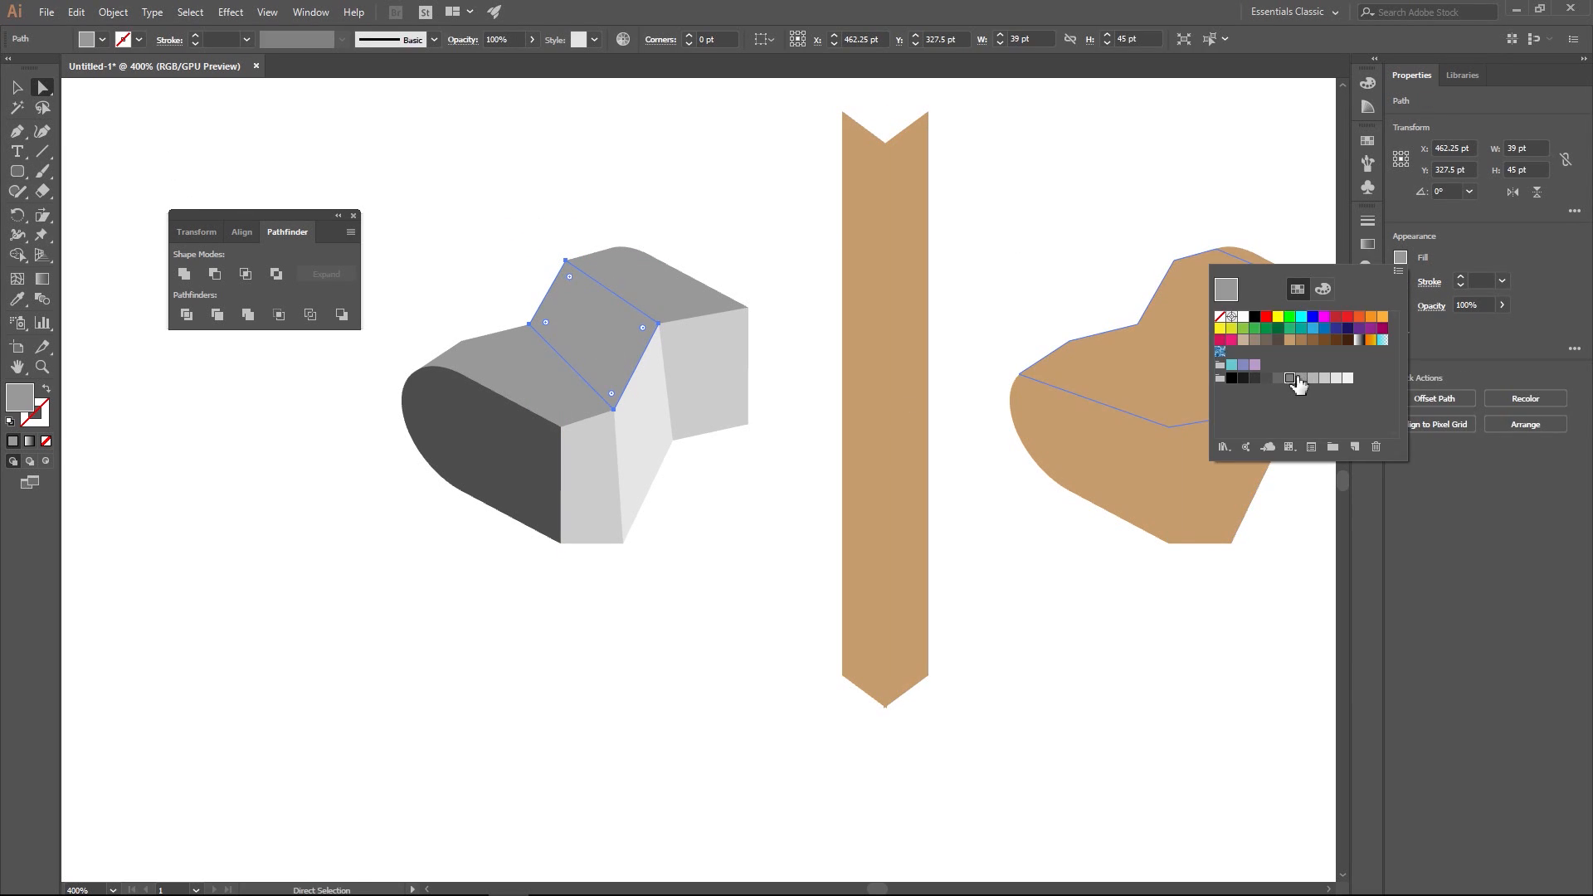
left_click(1291, 378)
left_click(693, 197)
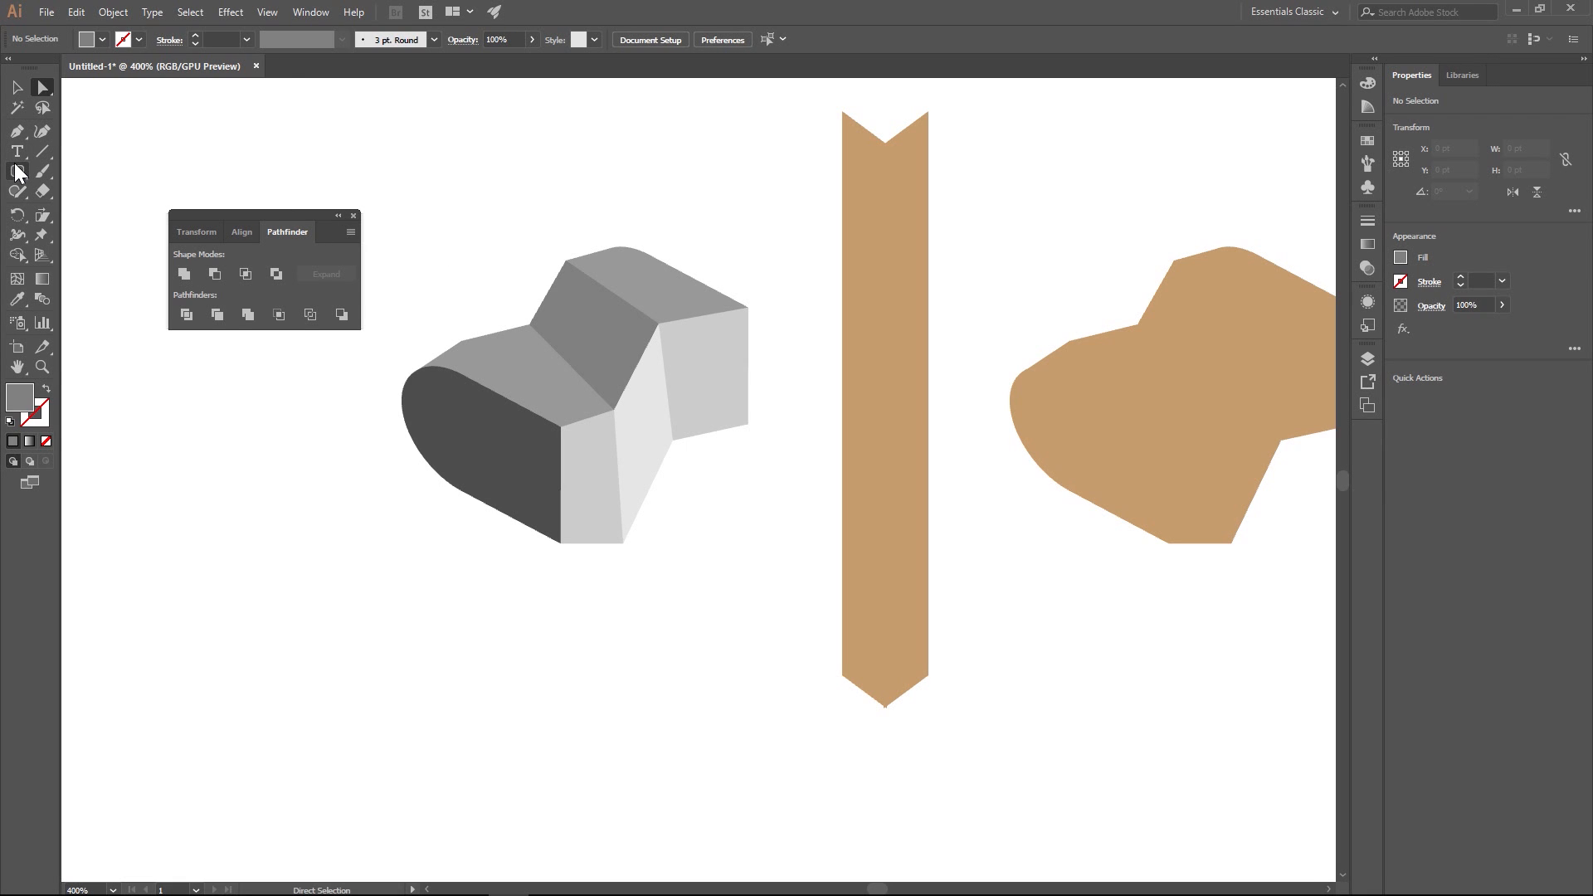
- Draw an 11 pt circle on the lower front part of the top surface and shear it to follow the surface's slant
left_click_drag(17, 171, 75, 211)
left_click_drag(519, 368, 537, 381)
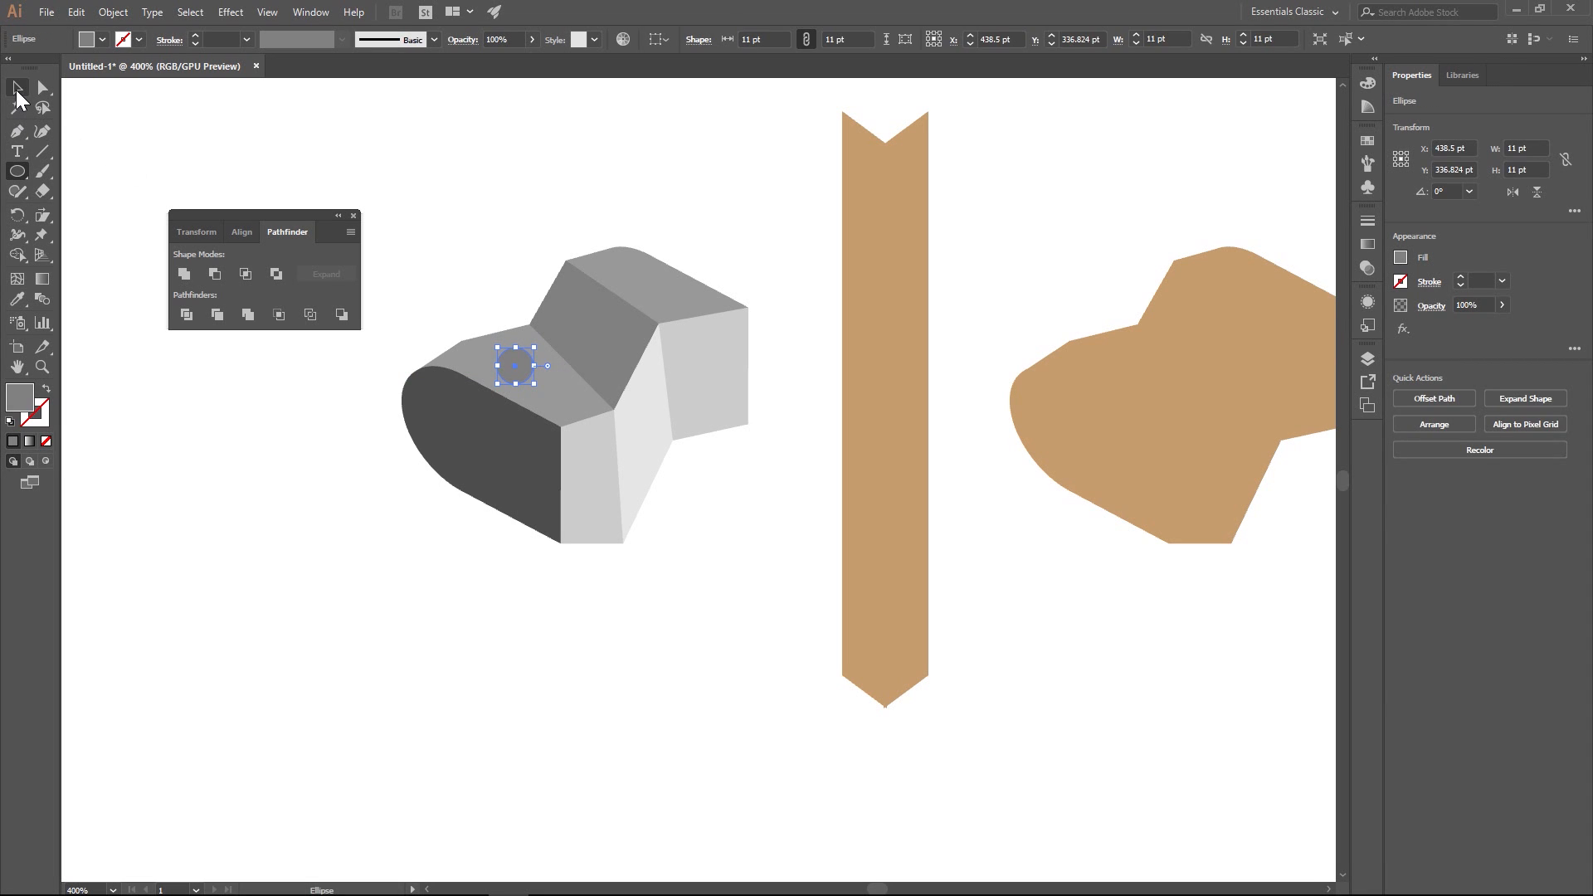
left_click(42, 215)
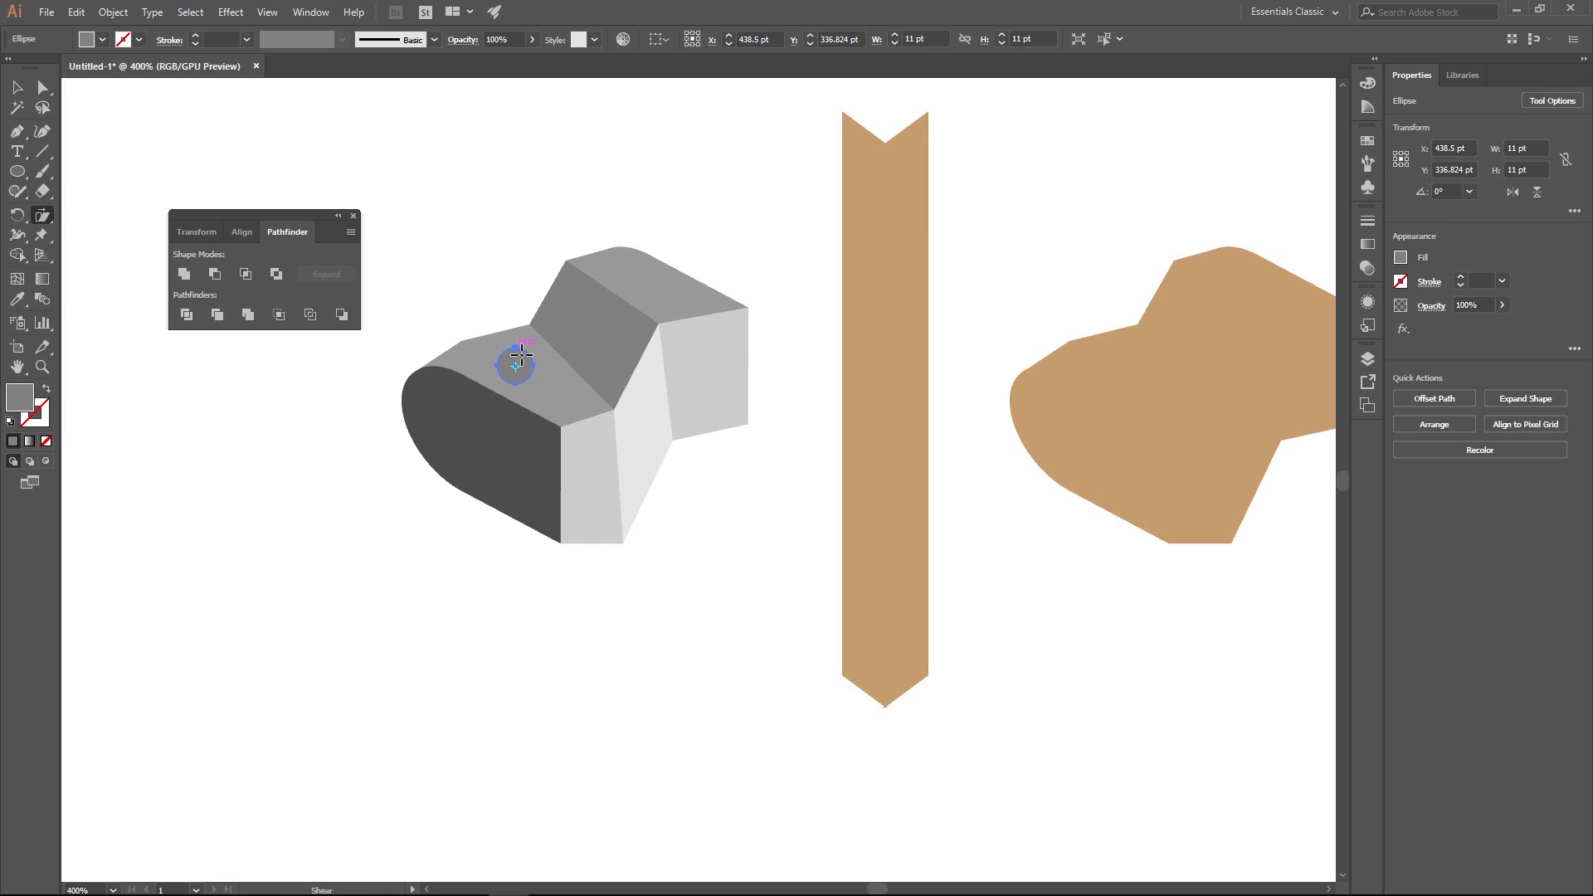
left_click_drag(516, 357, 521, 361)
- Shrink the sheared ellipse to about 11 by 8 pt and fill it with a dark red swatch
scroll(506, 367, "up", 3)
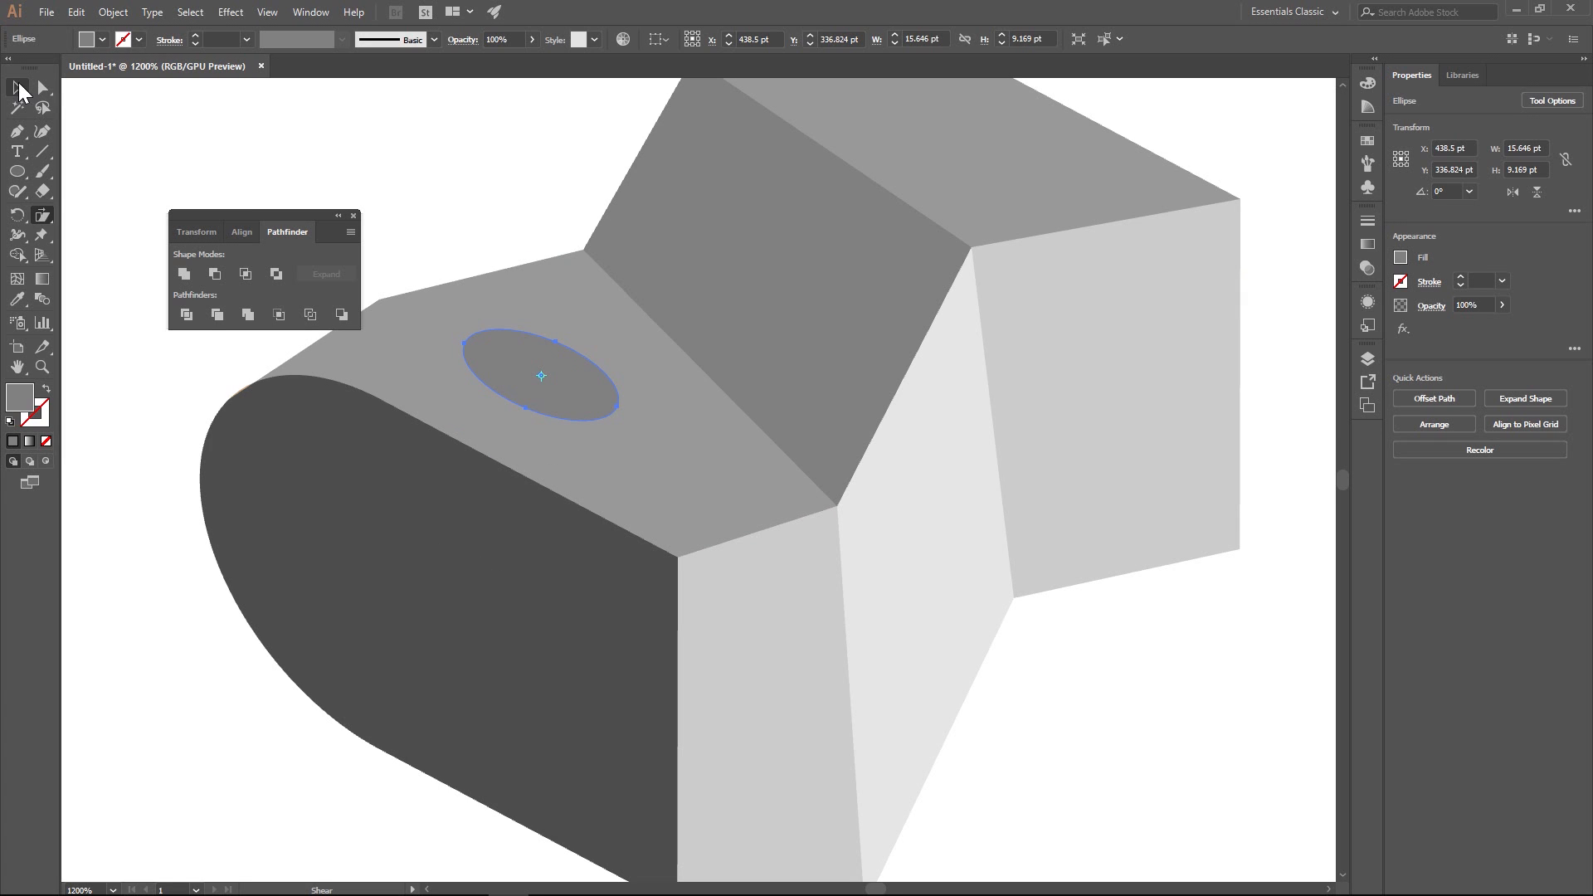
key("v")
left_click_drag(622, 413, 588, 402)
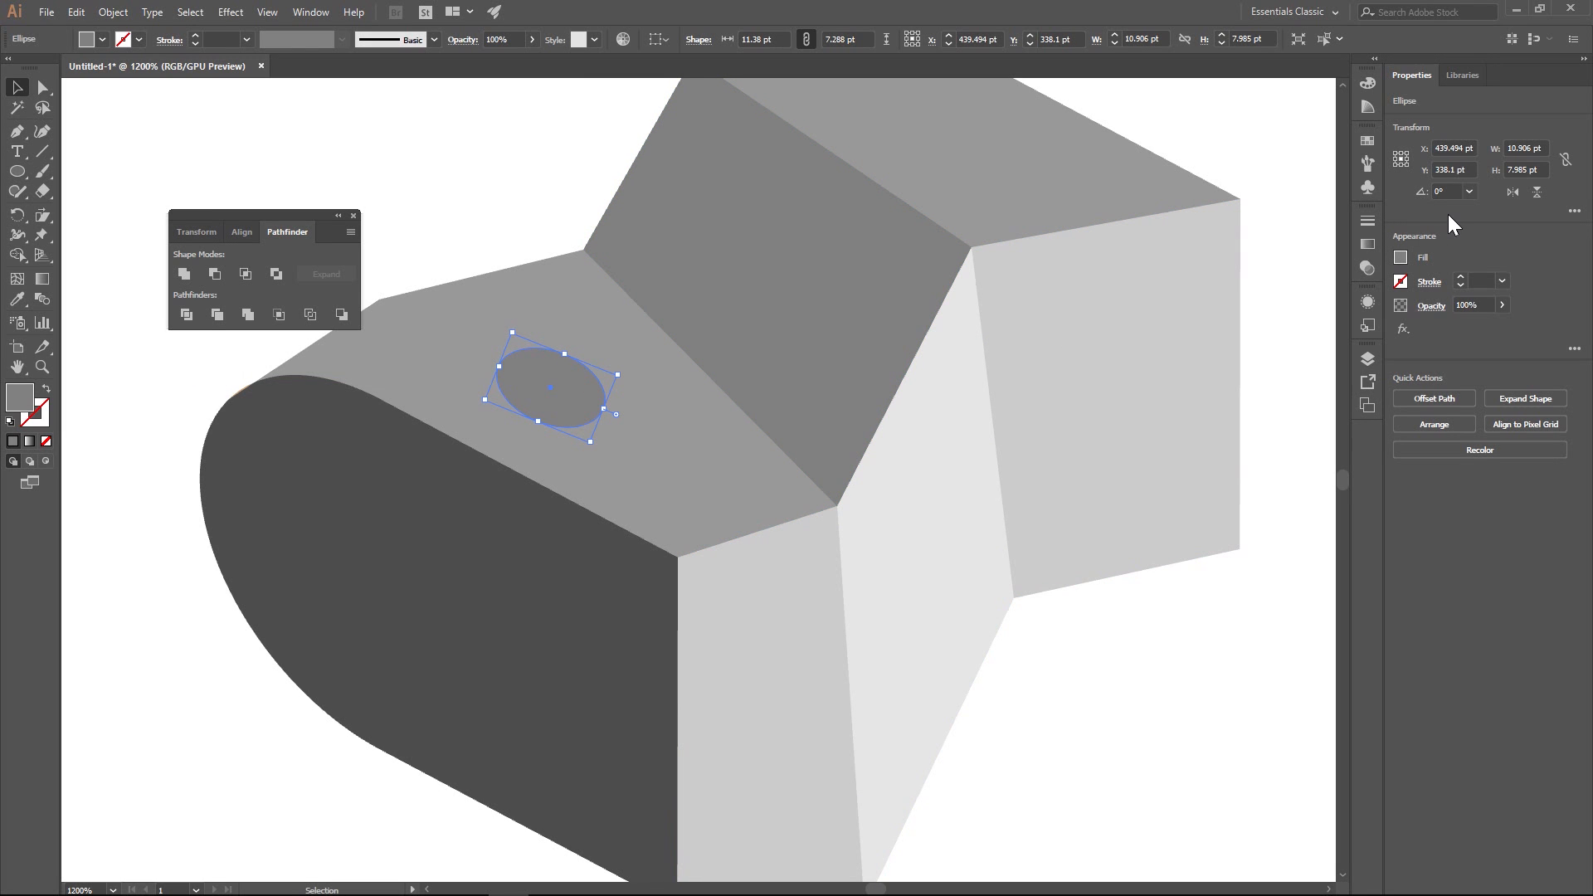
left_click(1401, 259)
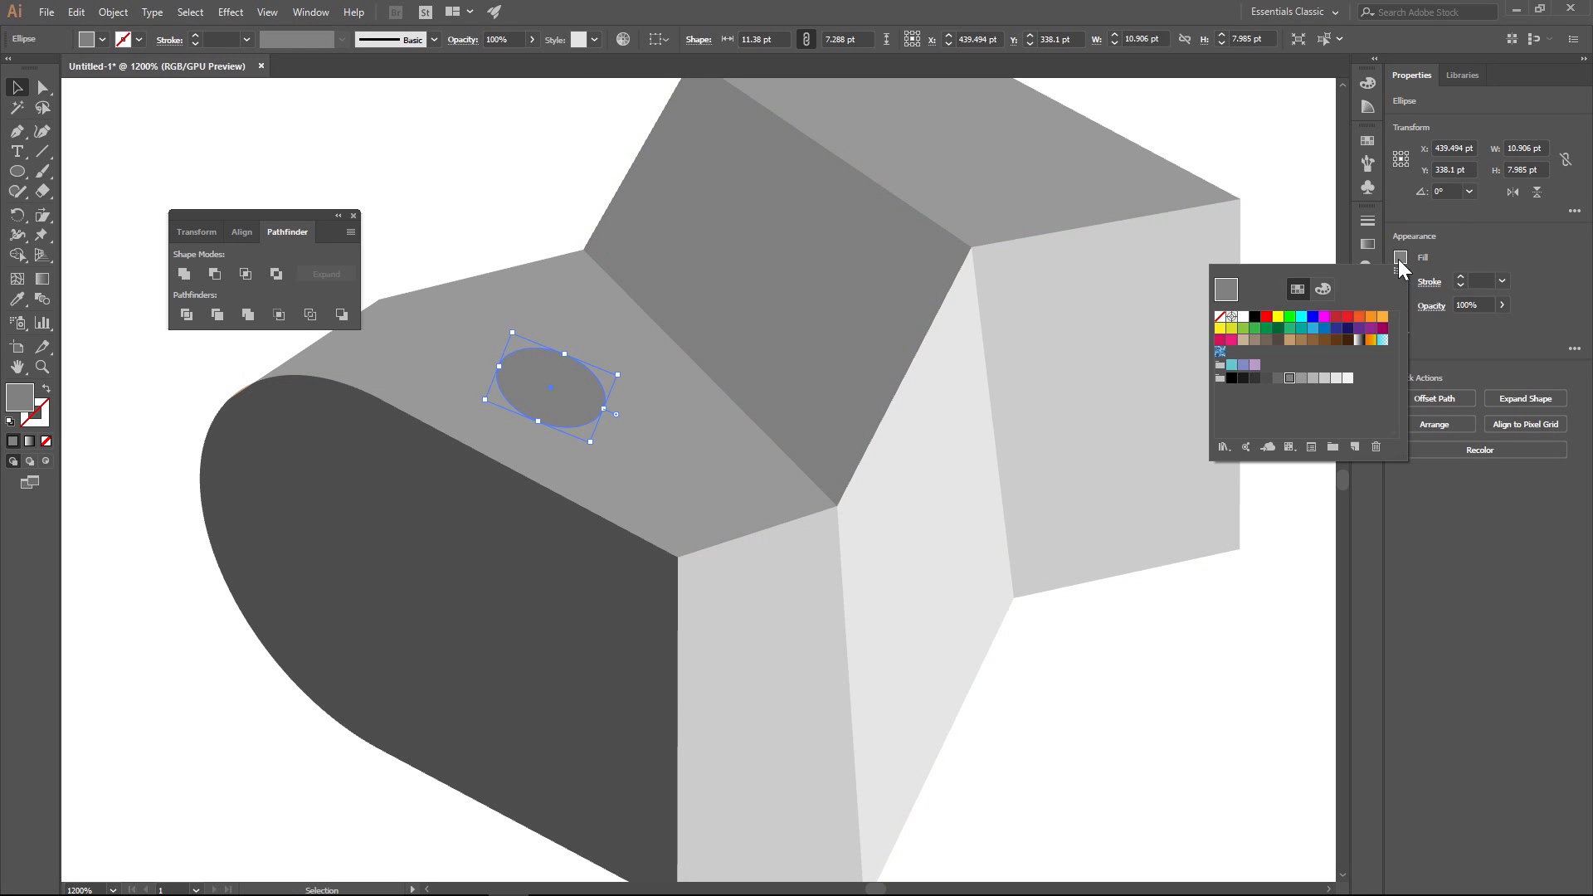
left_click(1348, 320)
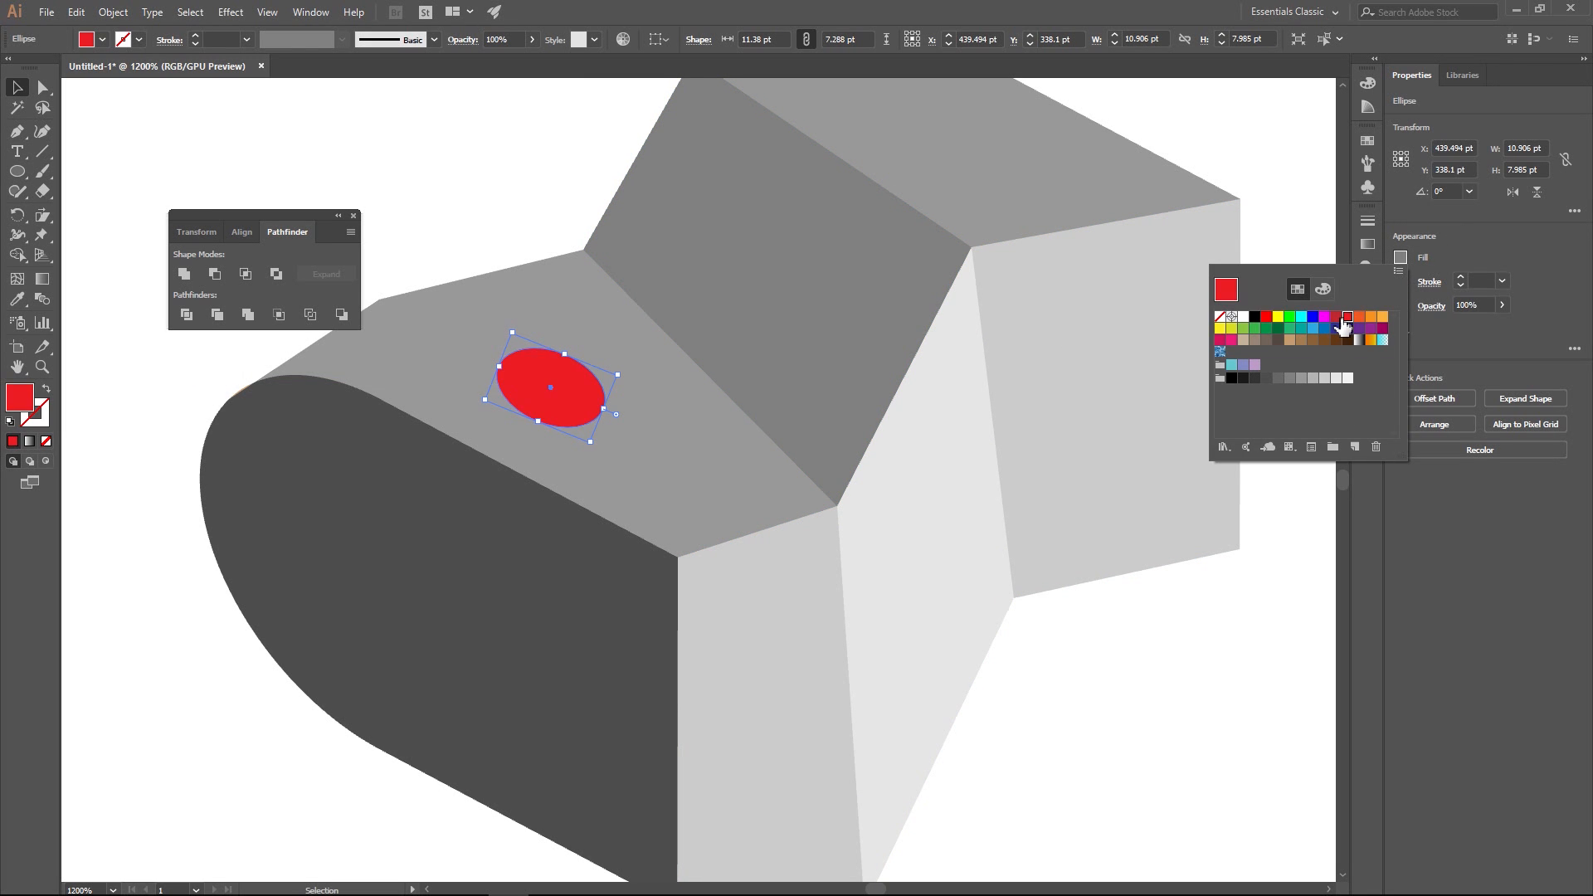
left_click(480, 189)
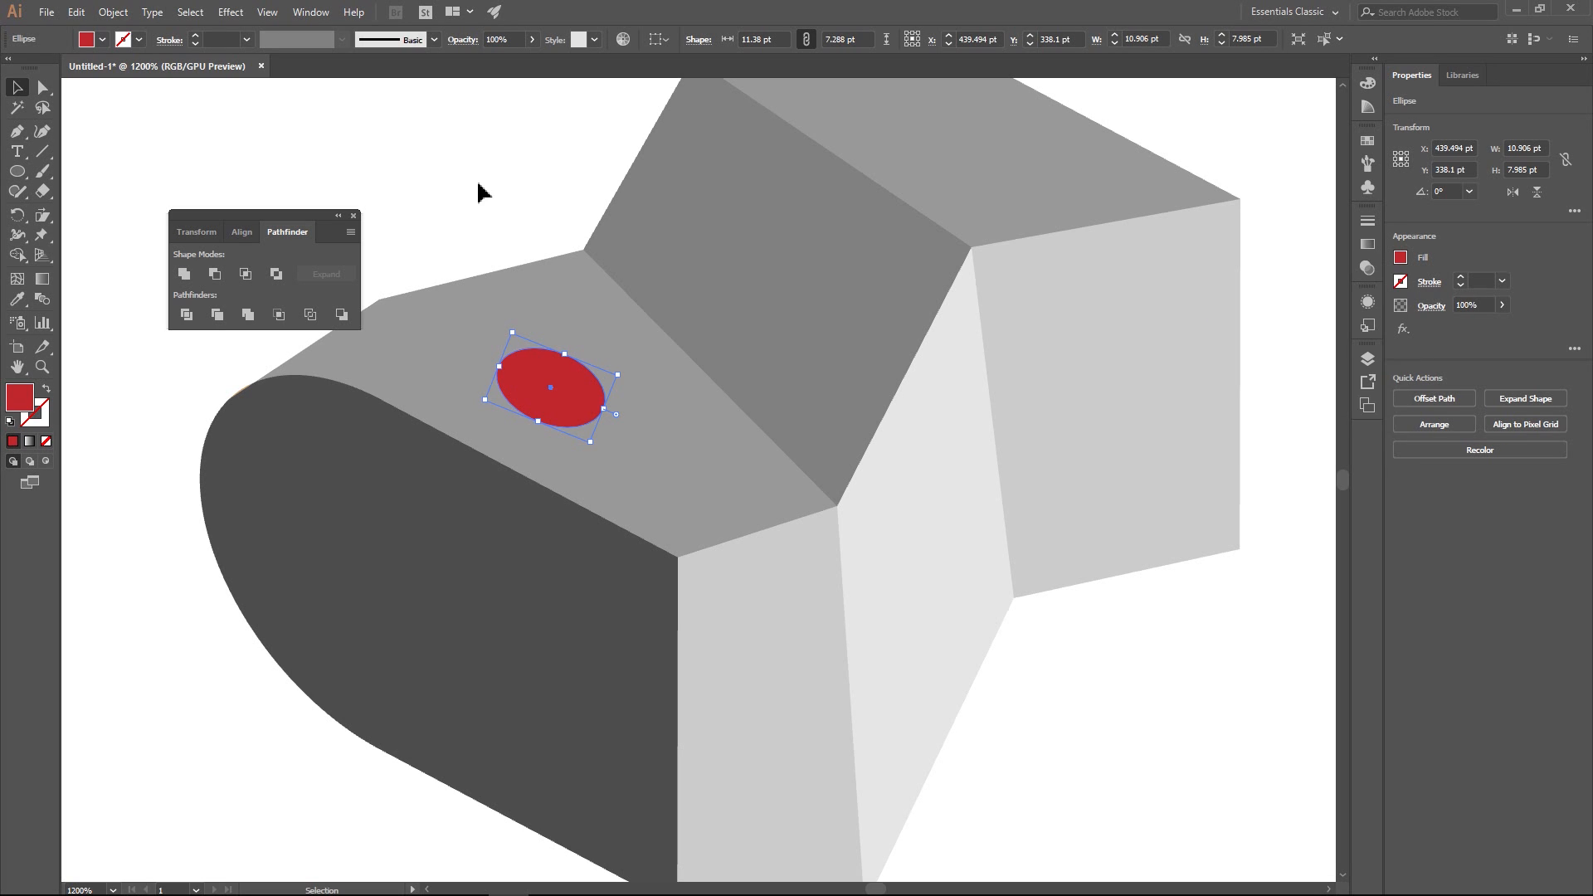
- Draw a red flag arm with the Pen tool, rising from the ellipse's edge to a curved, squared-off tip and returning to the ellipse
left_click(520, 259)
left_click_drag(569, 306, 739, 419)
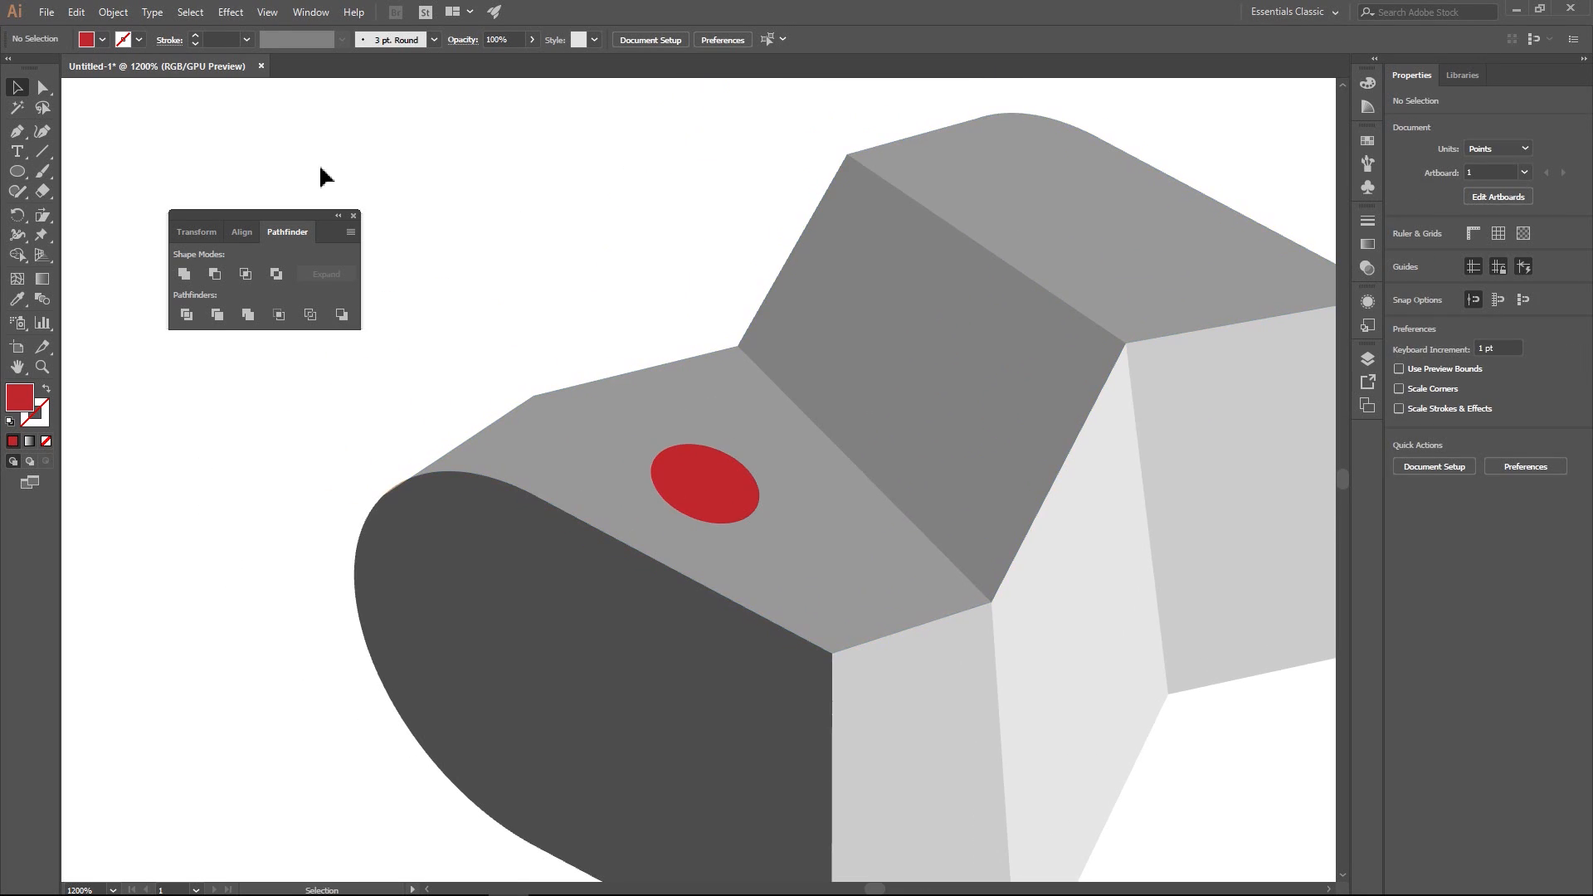
left_click(16, 130)
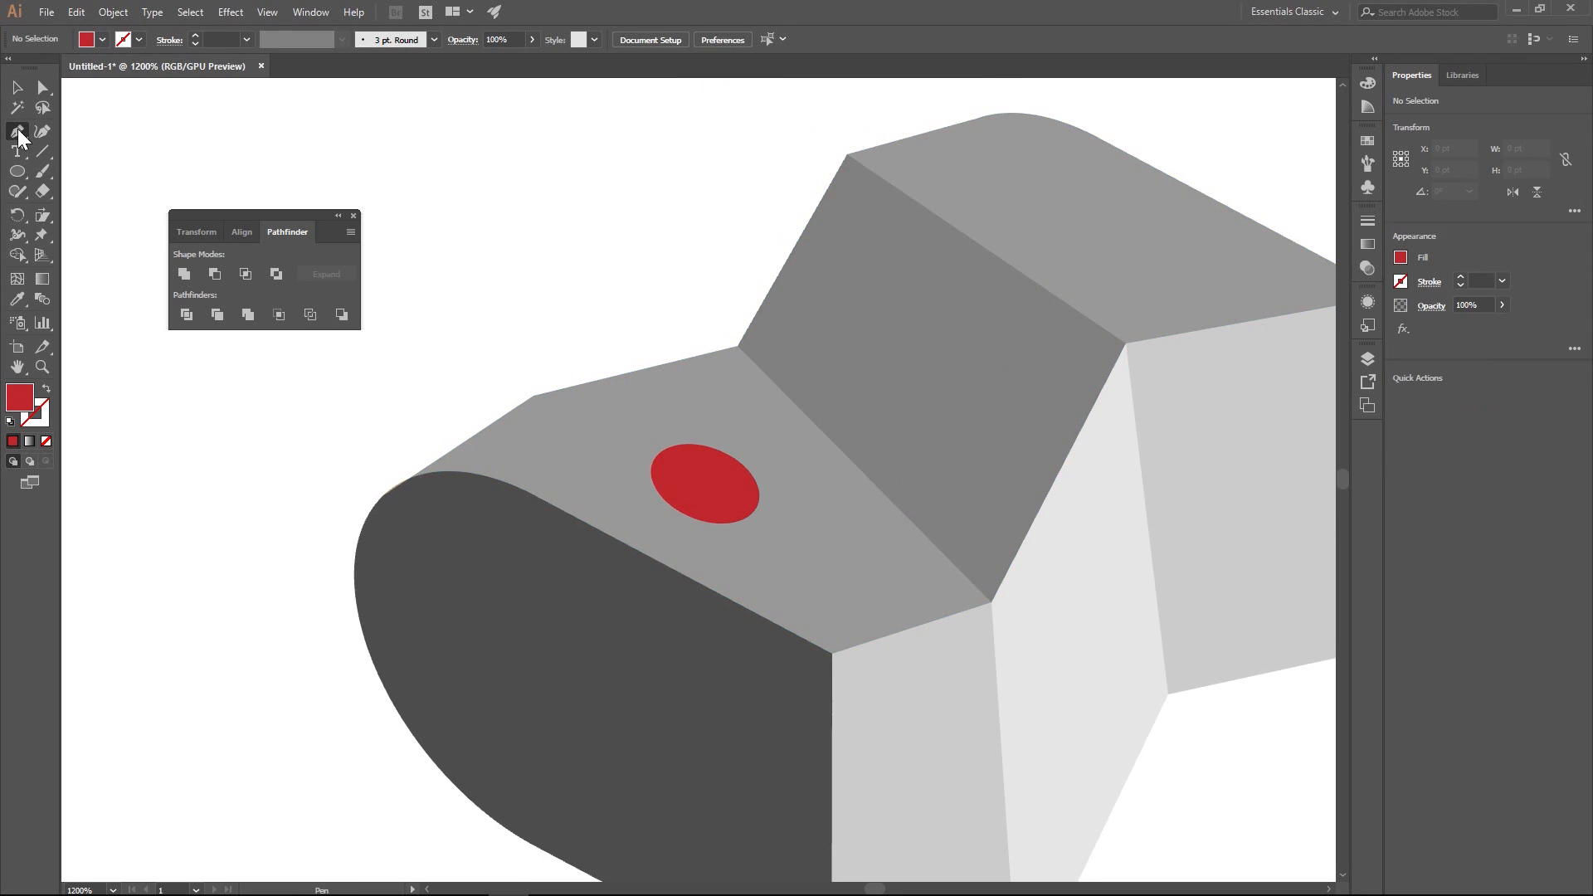
left_click(657, 491)
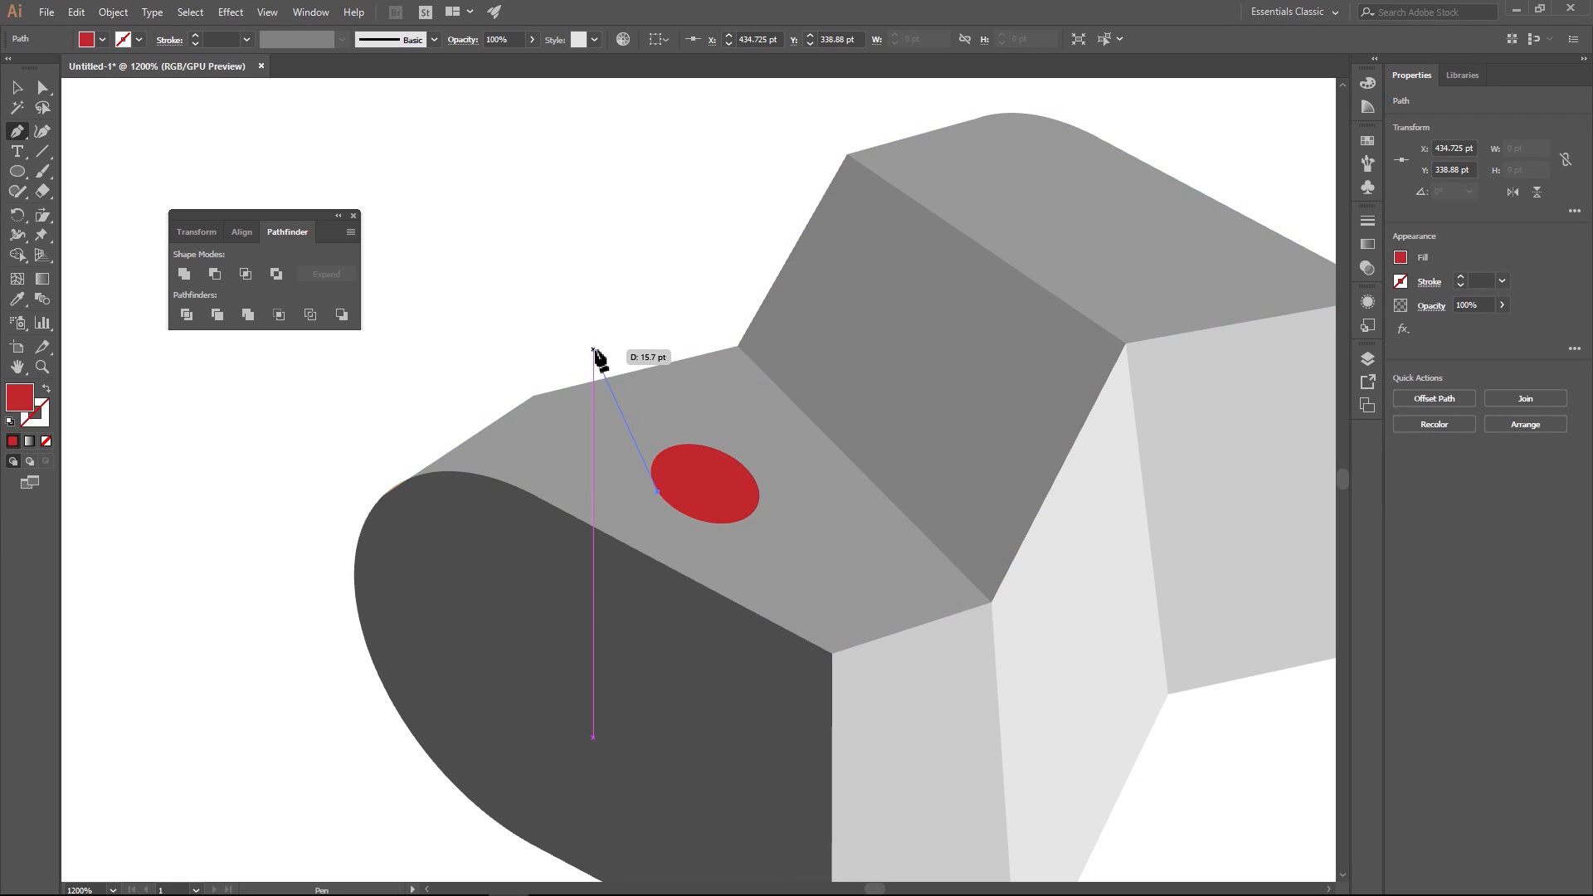
left_click(592, 349)
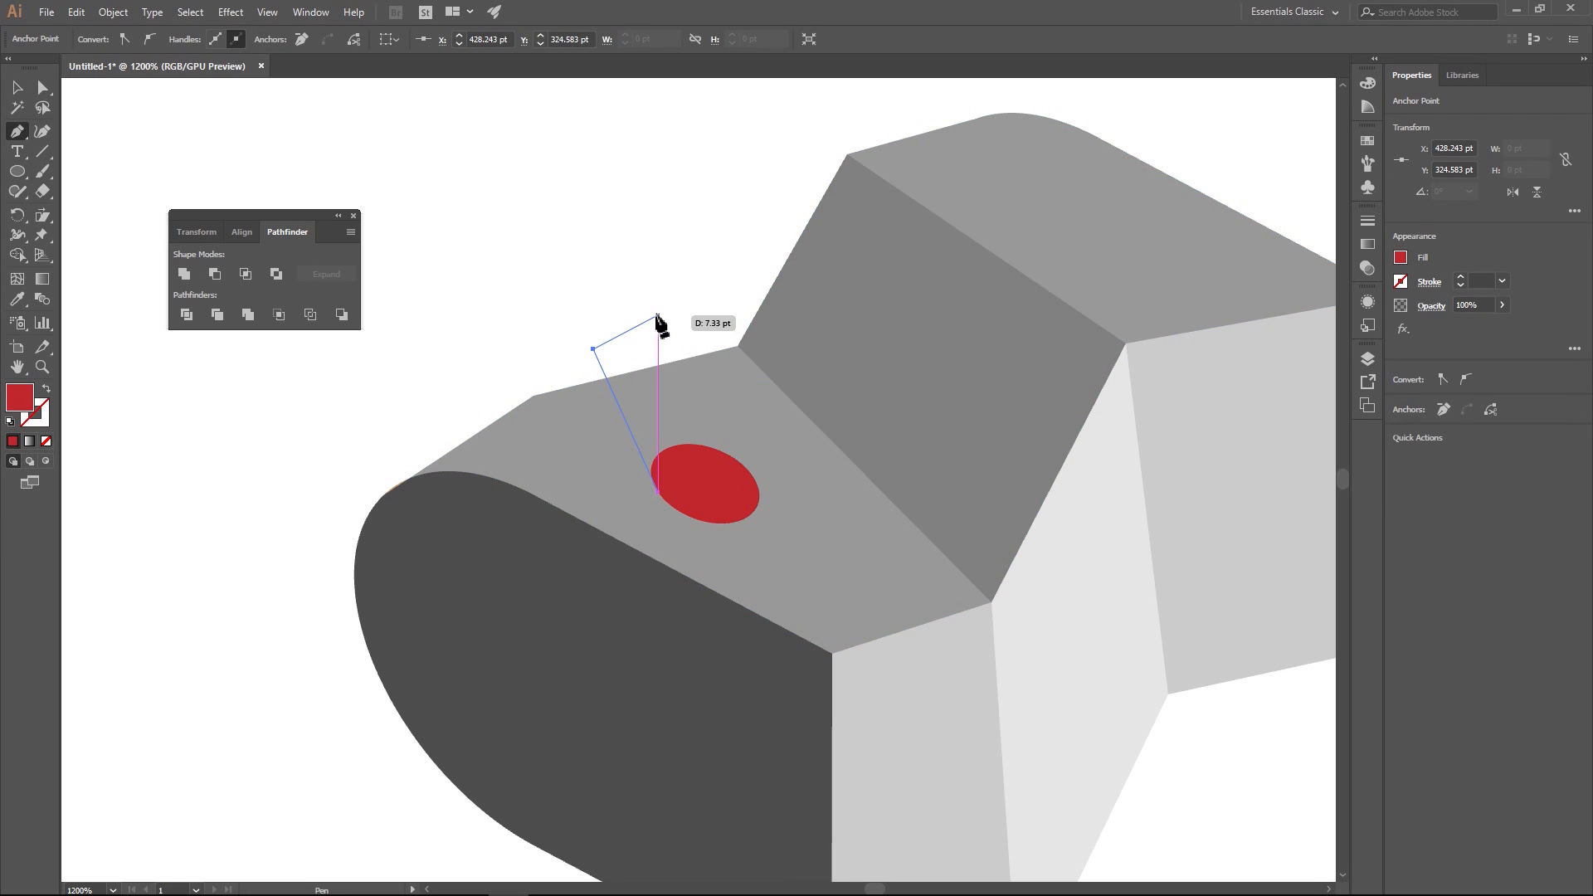
key("ctrl+z")
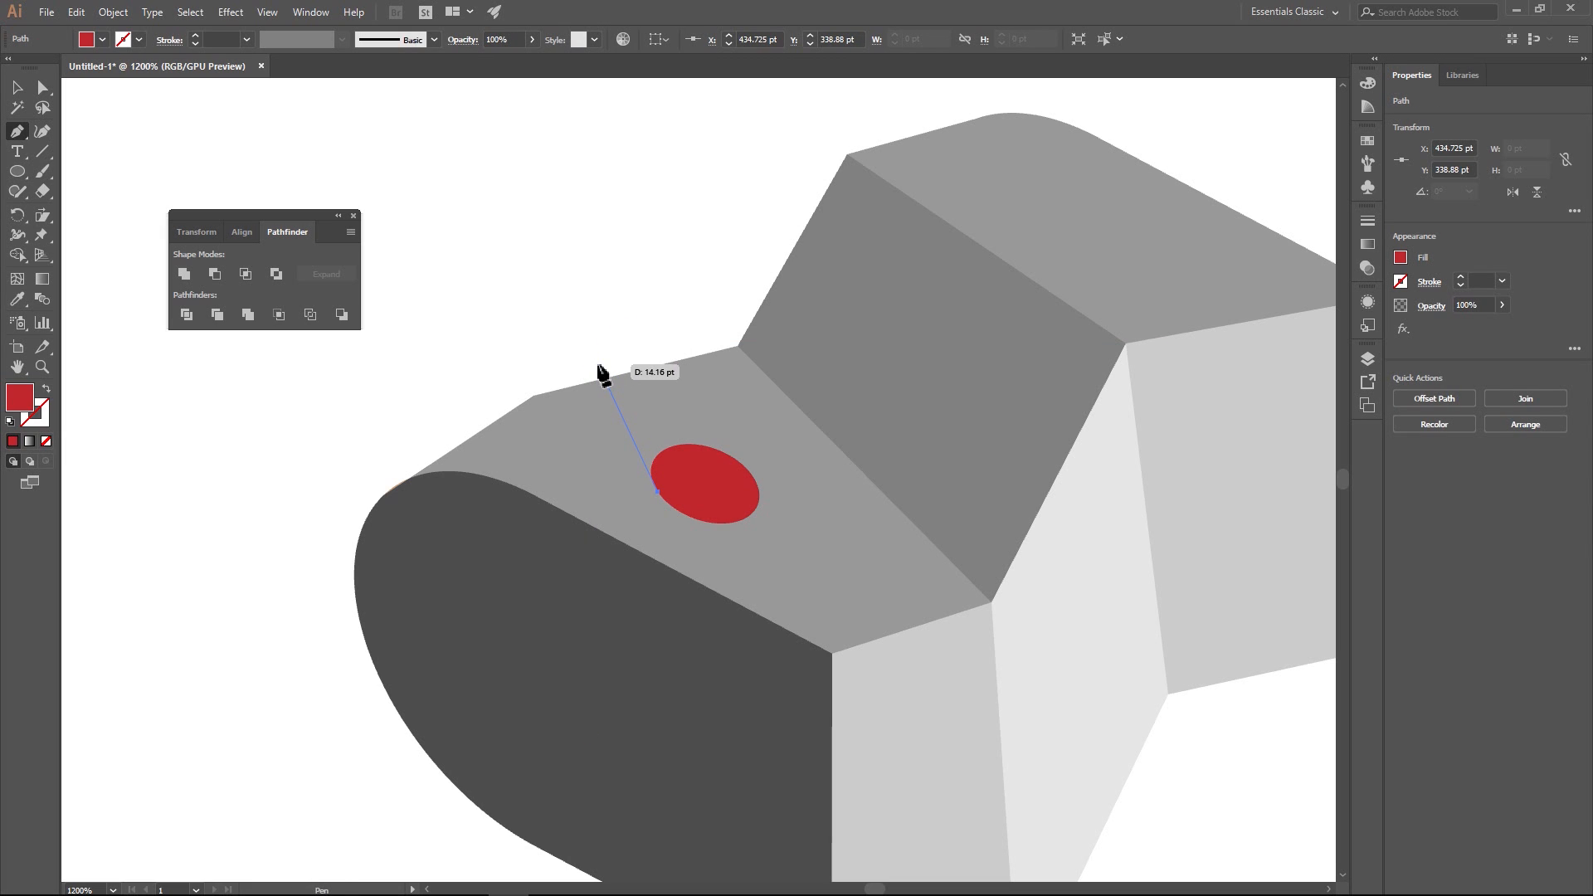
left_click_drag(601, 374, 646, 324)
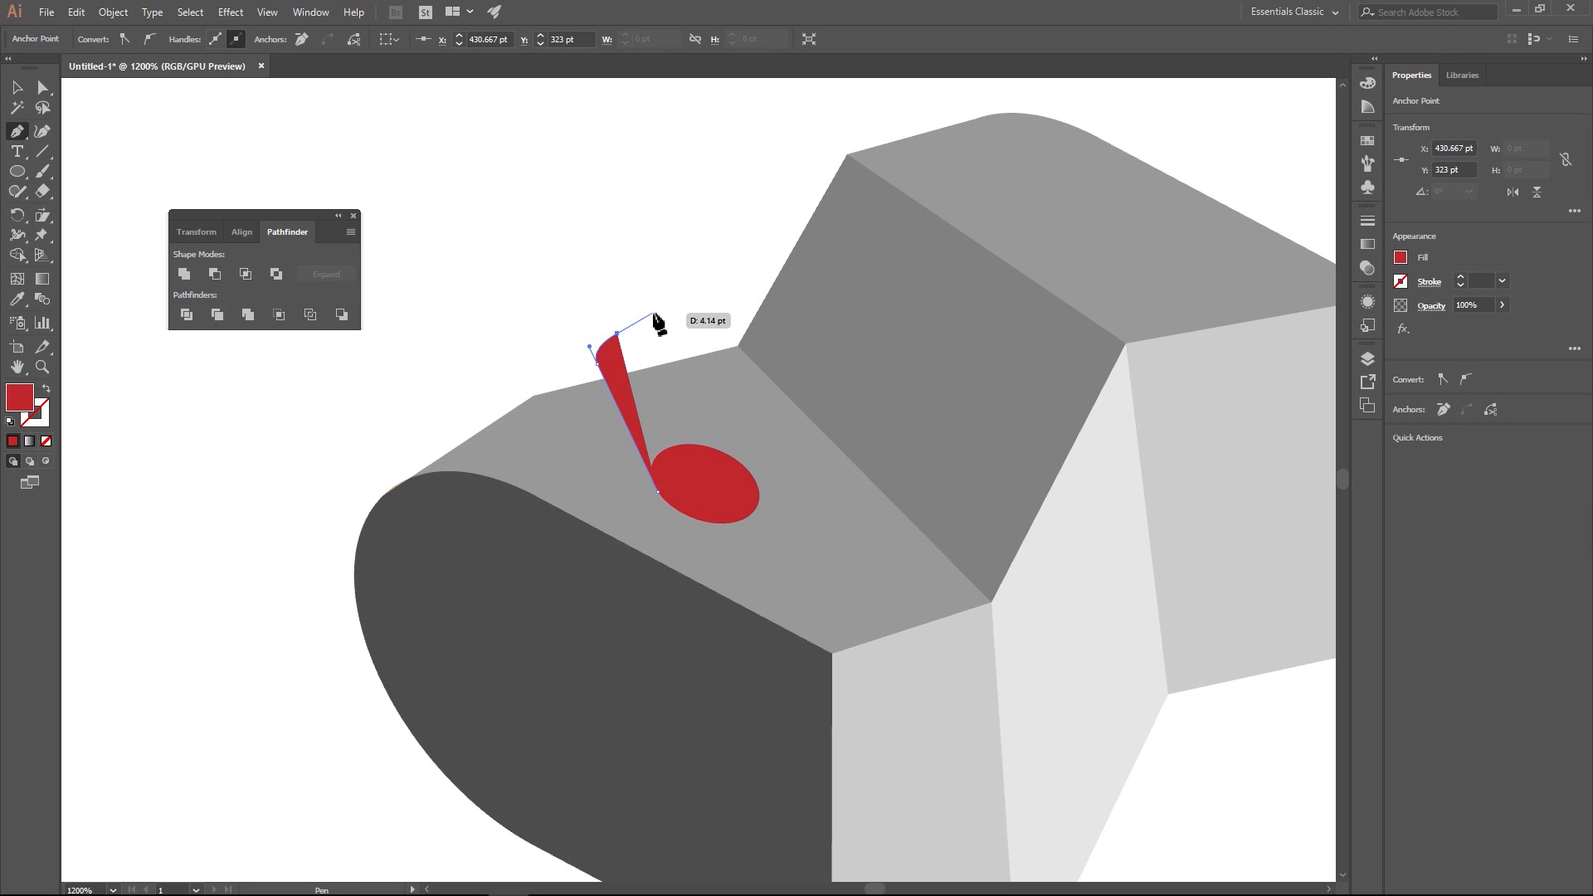
left_click(652, 314)
left_click(664, 335)
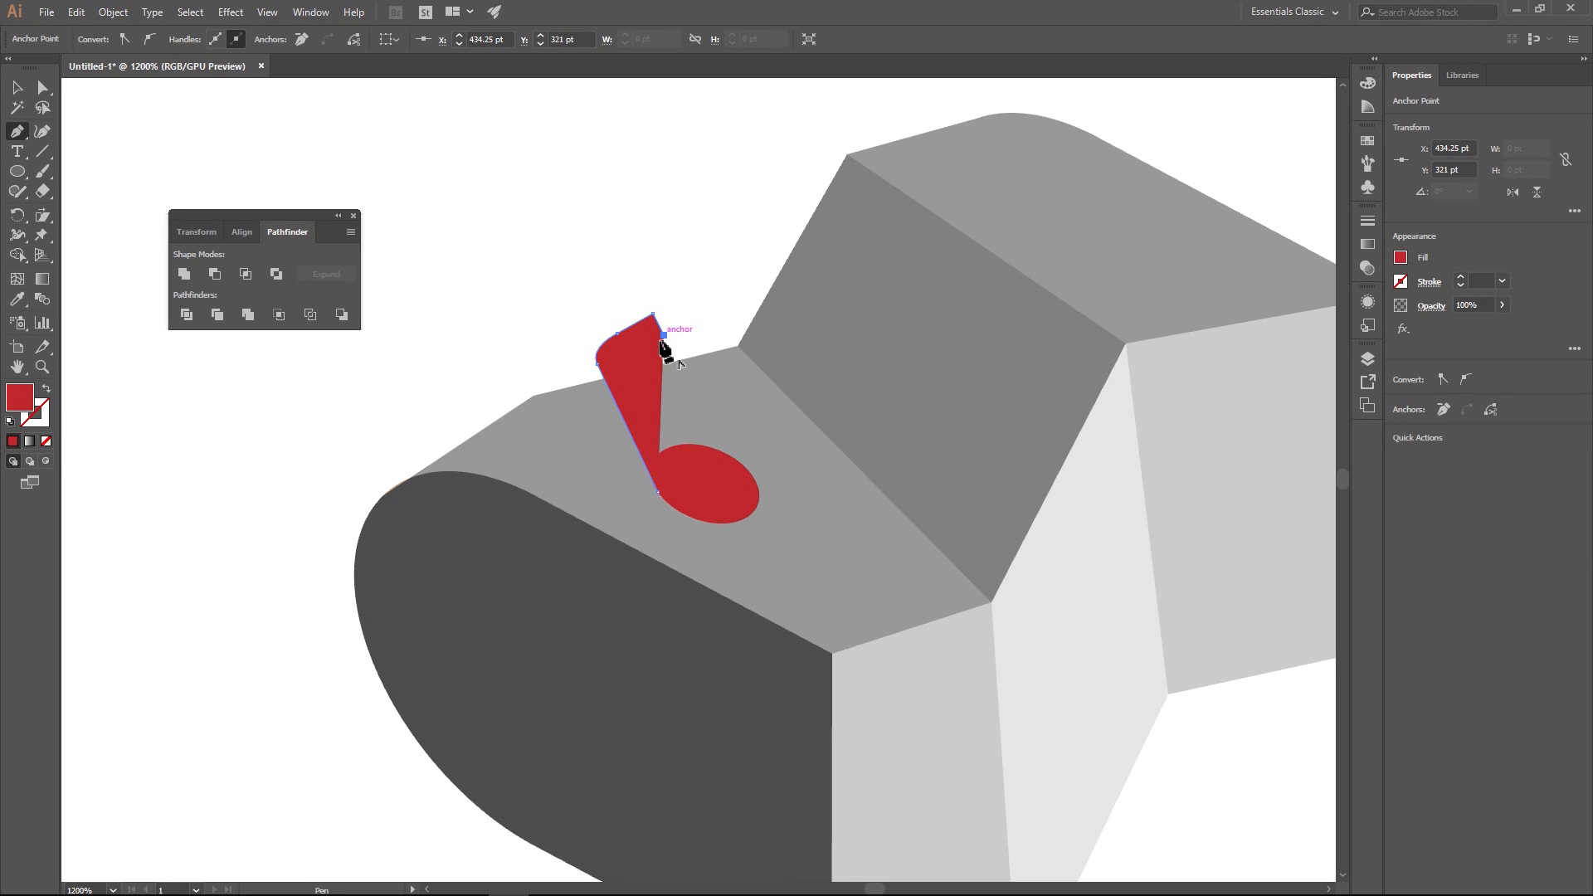
left_click_drag(639, 362, 635, 379)
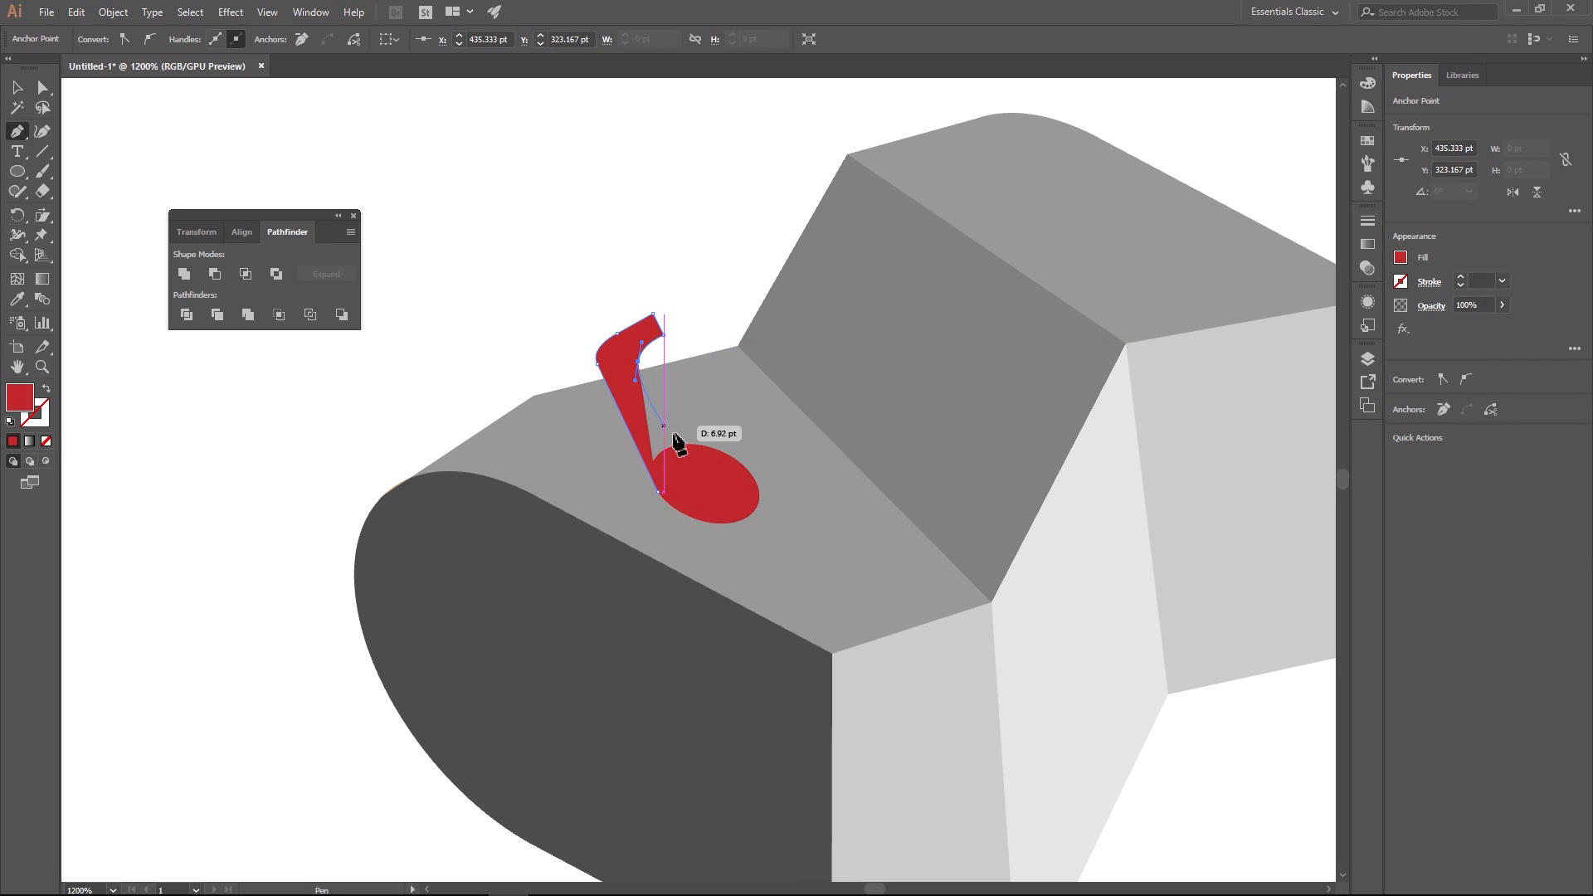
left_click(730, 469)
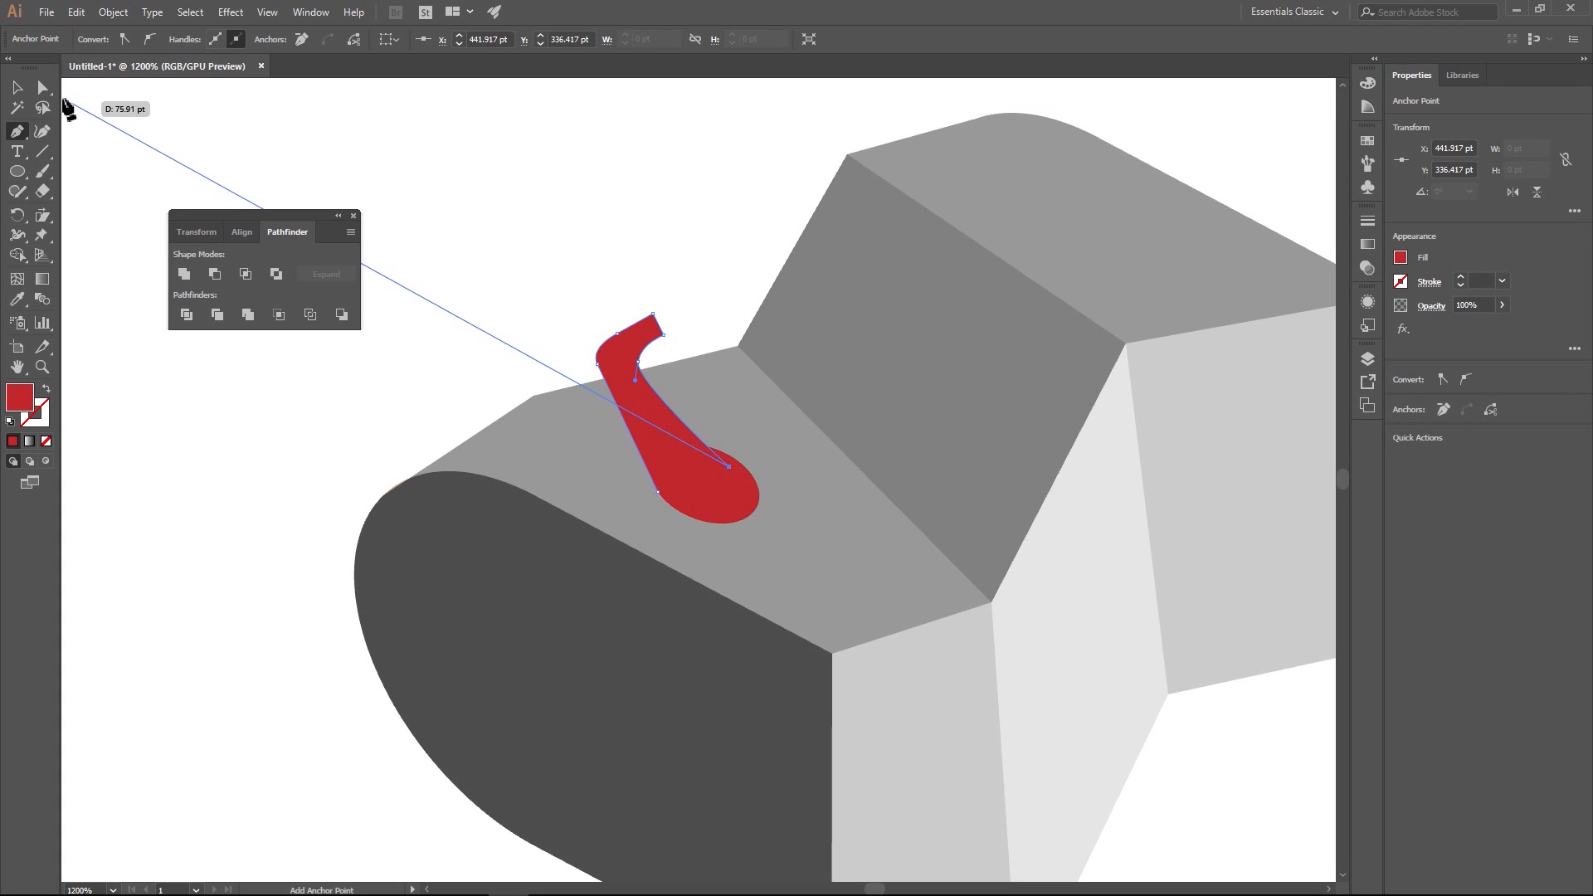
left_click(17, 87)
left_click(529, 179)
- Duplicate the mailbox's dark rounded front face and place the copy below and left of the original
key("ctrl+0")
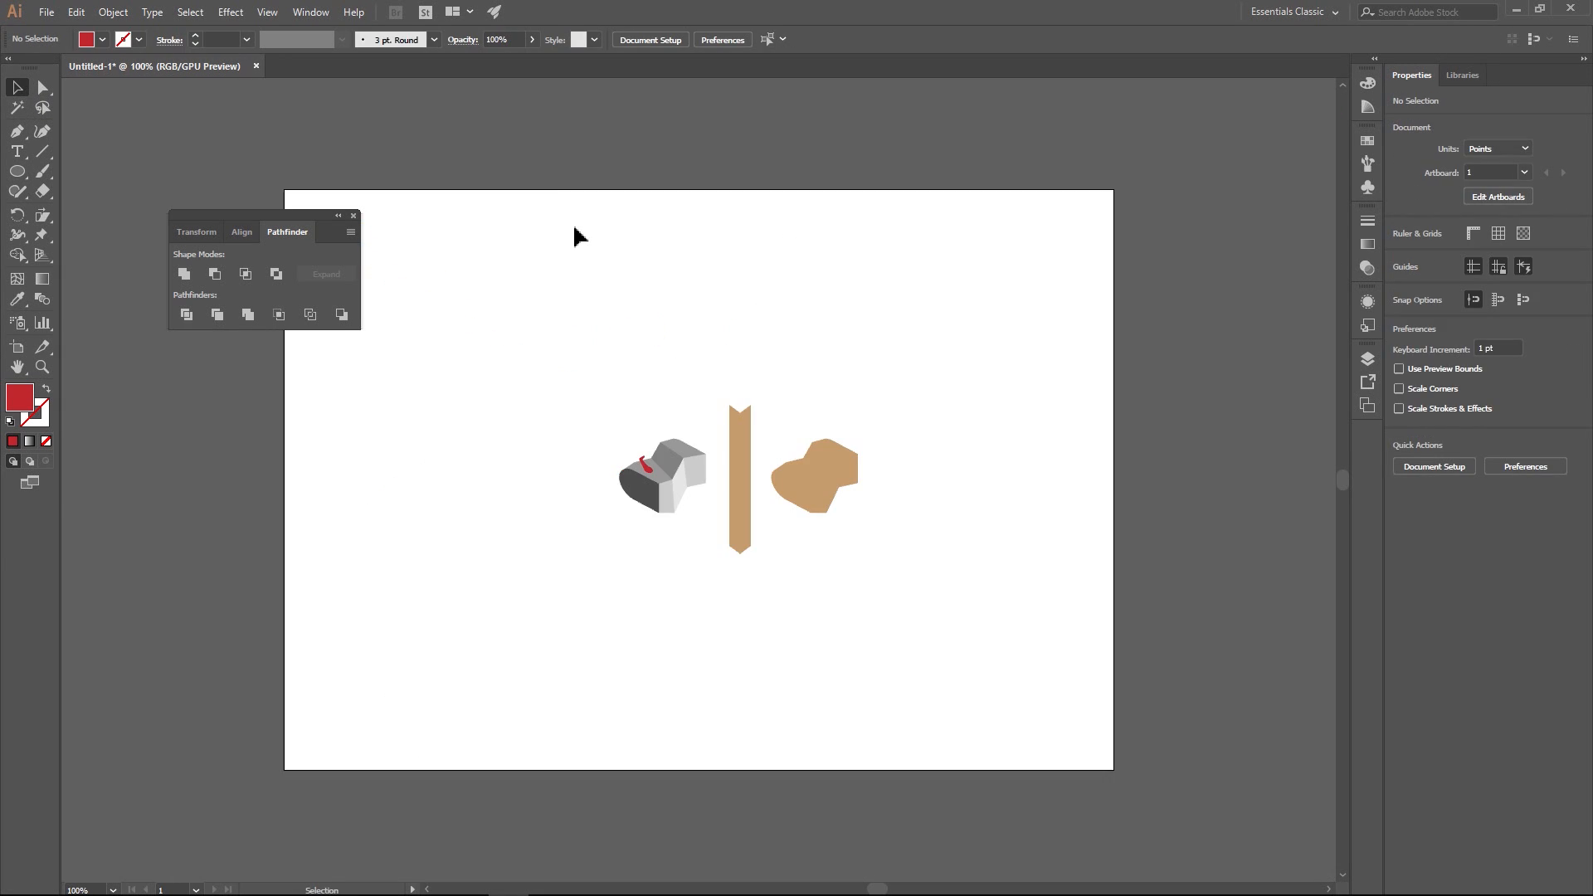
scroll(609, 437, "up", 2)
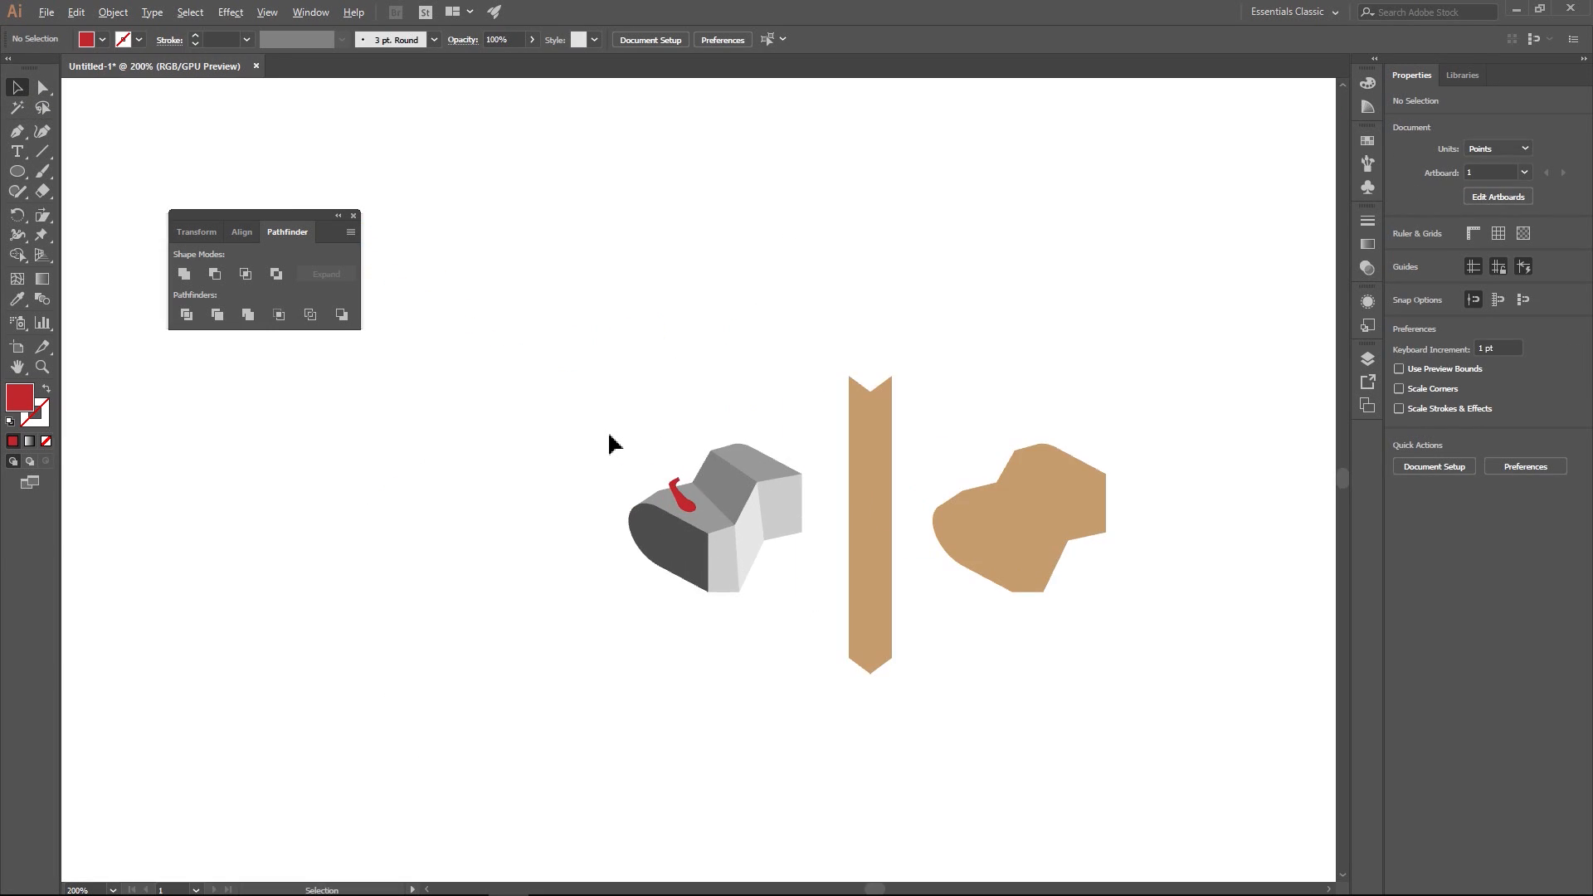
scroll(721, 469, "up", 1)
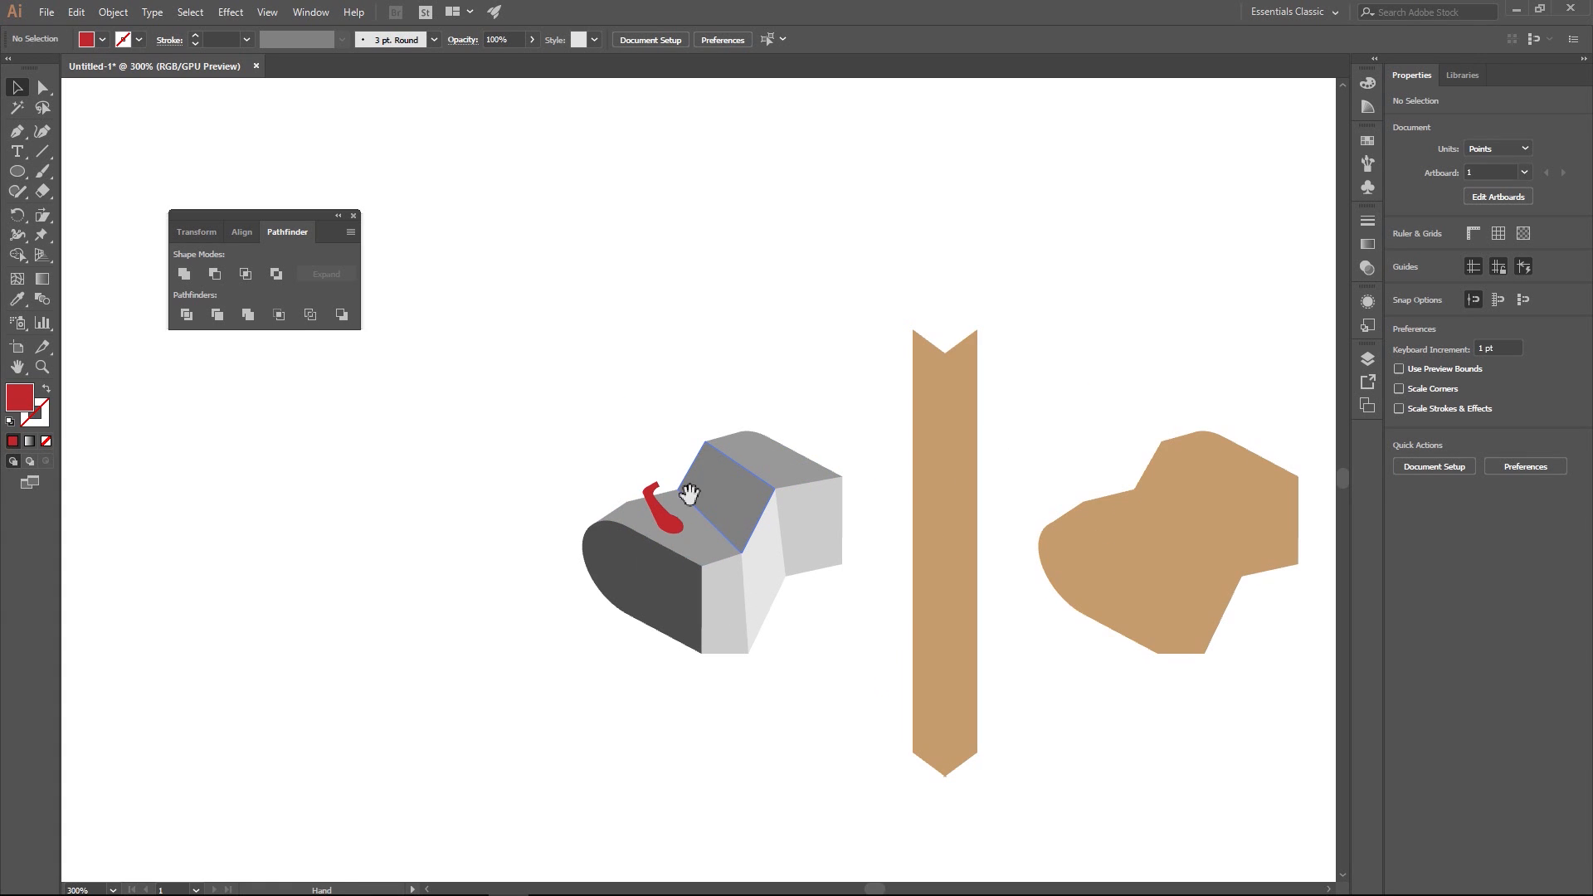
left_click_drag(690, 494, 641, 397)
scroll(641, 397, "up", 1)
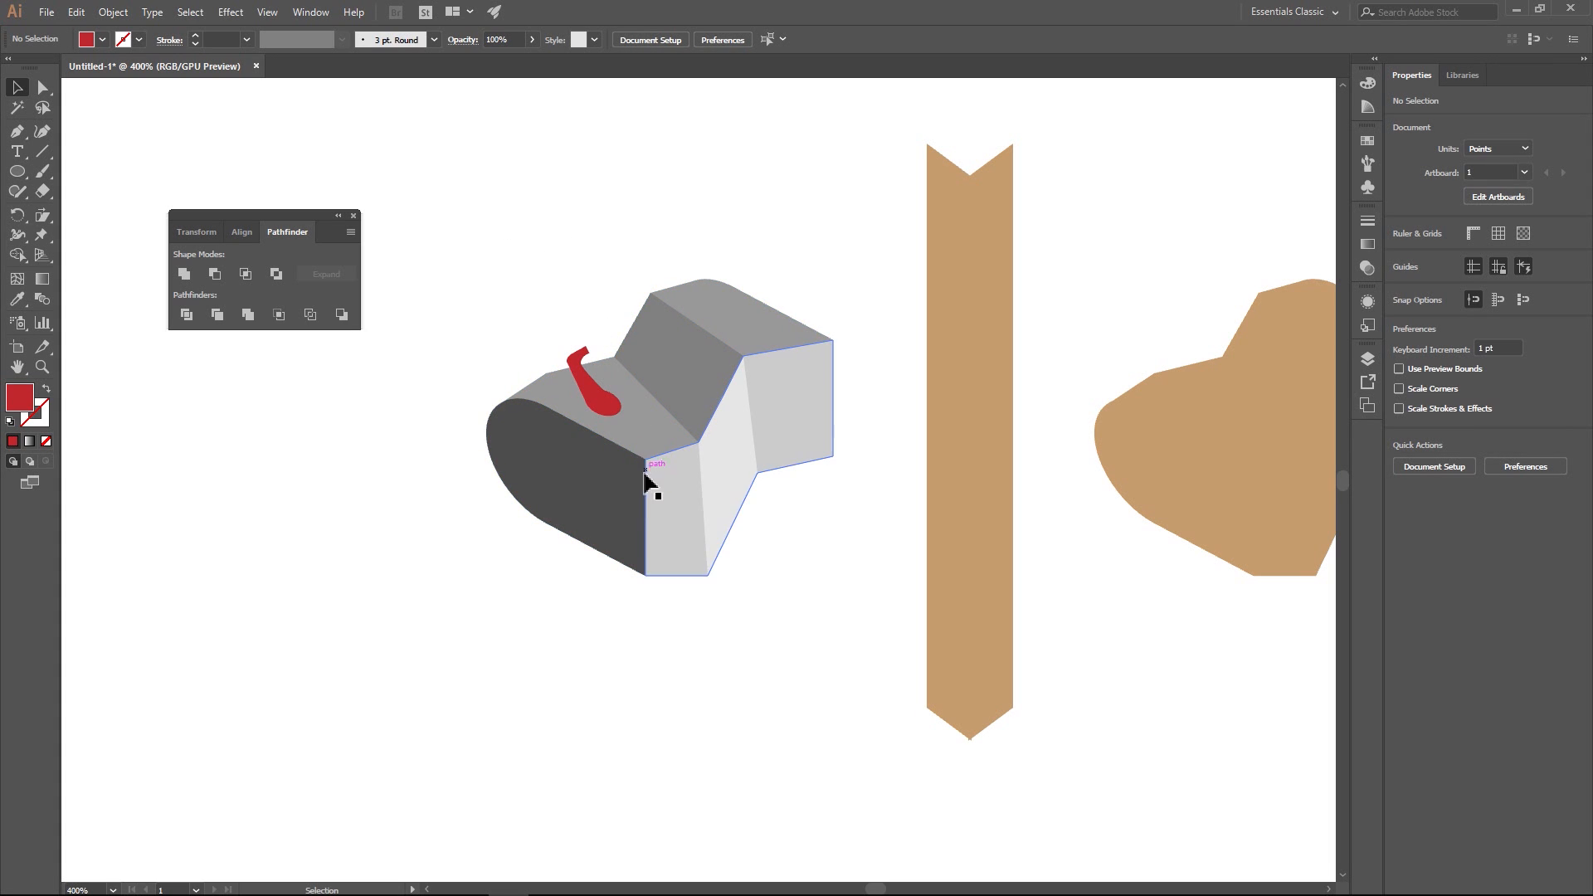
left_click(554, 470)
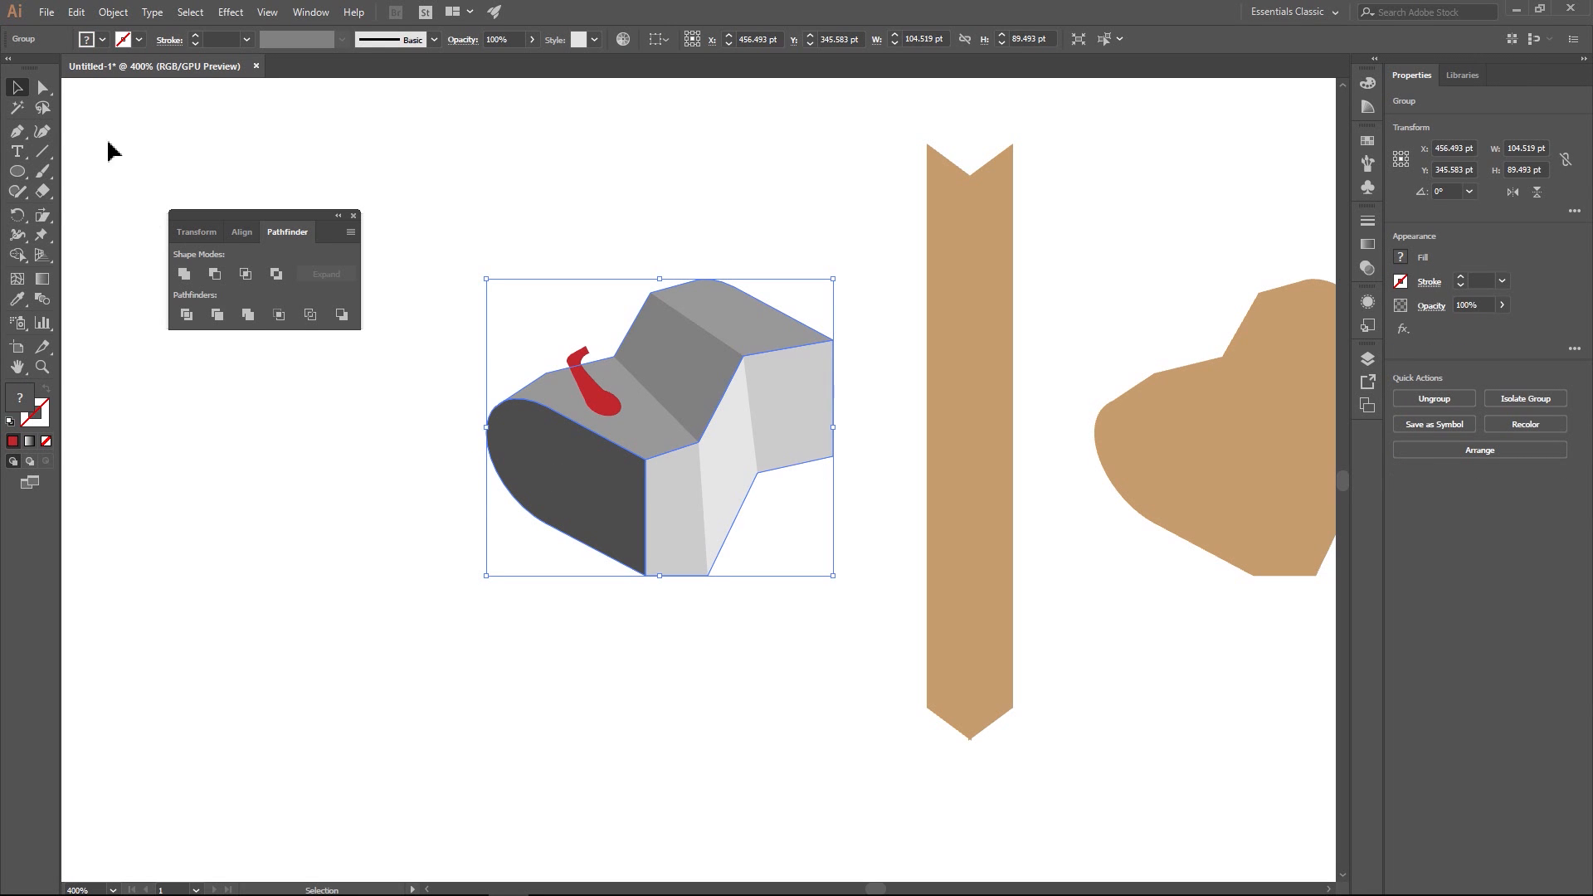
left_click(42, 87)
left_click(594, 478)
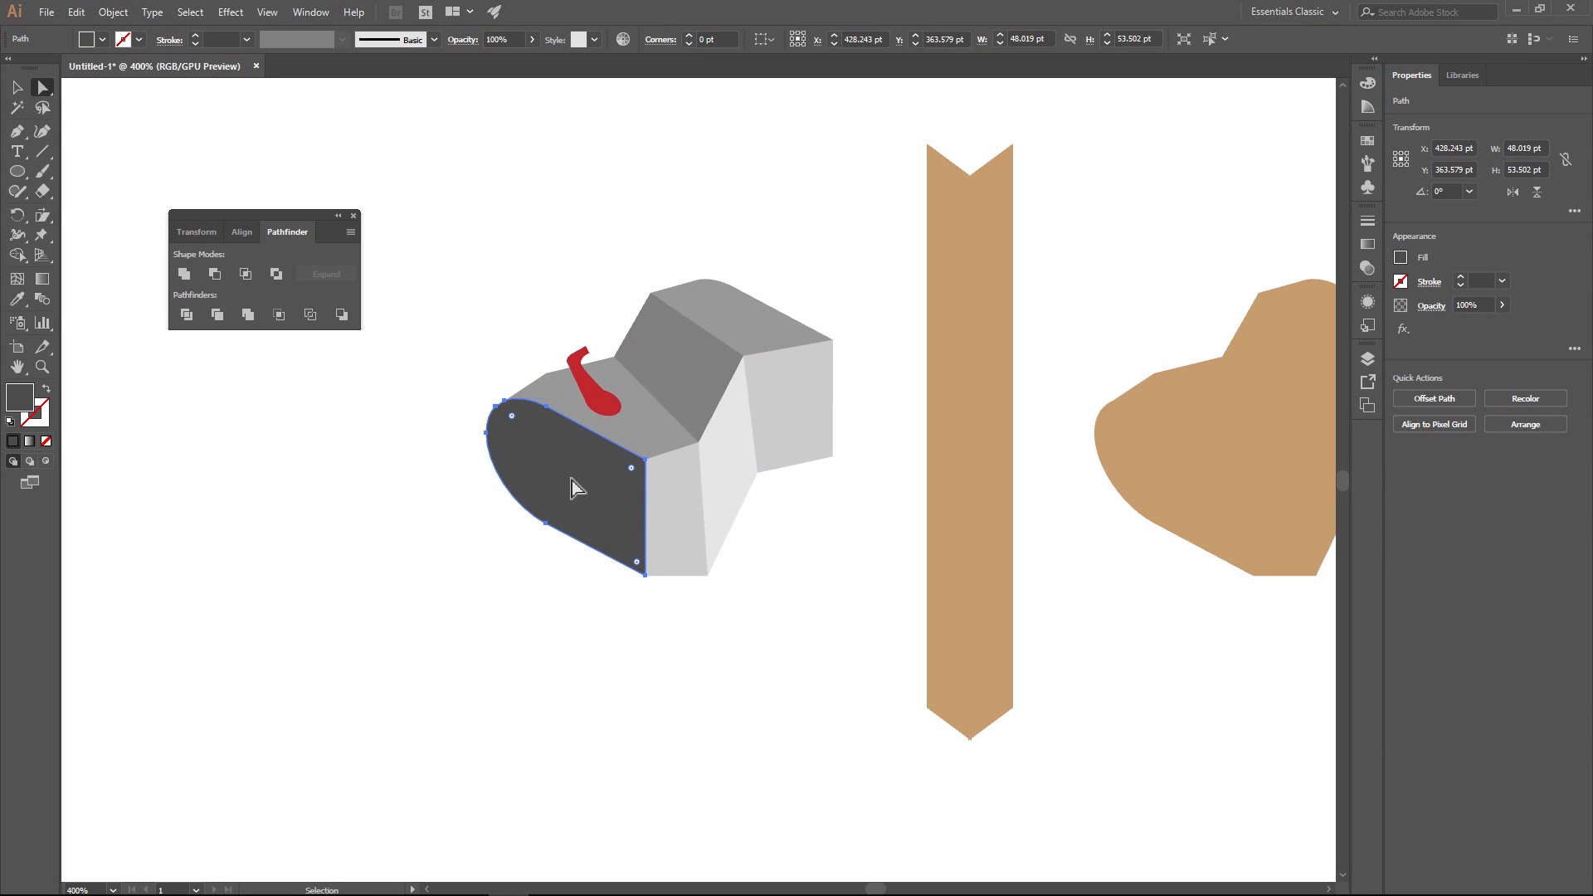
left_click_drag(571, 480, 511, 605)
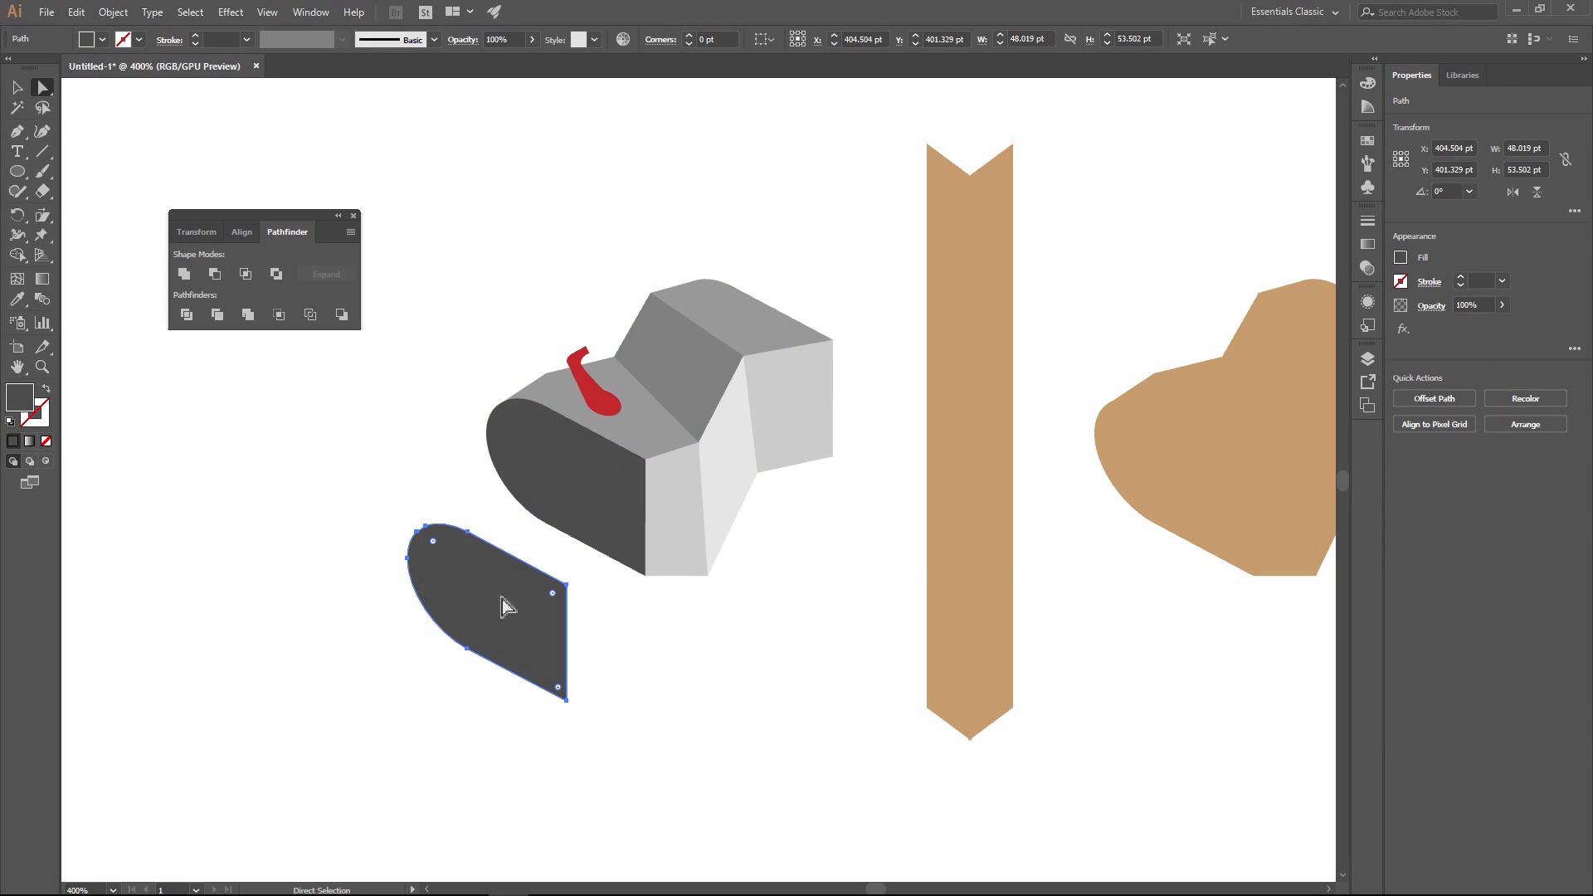
- Turn the copied face about 181° as a hanging door about 26 pt wide, its straight side against the front face's vertical edge
left_click(16, 87)
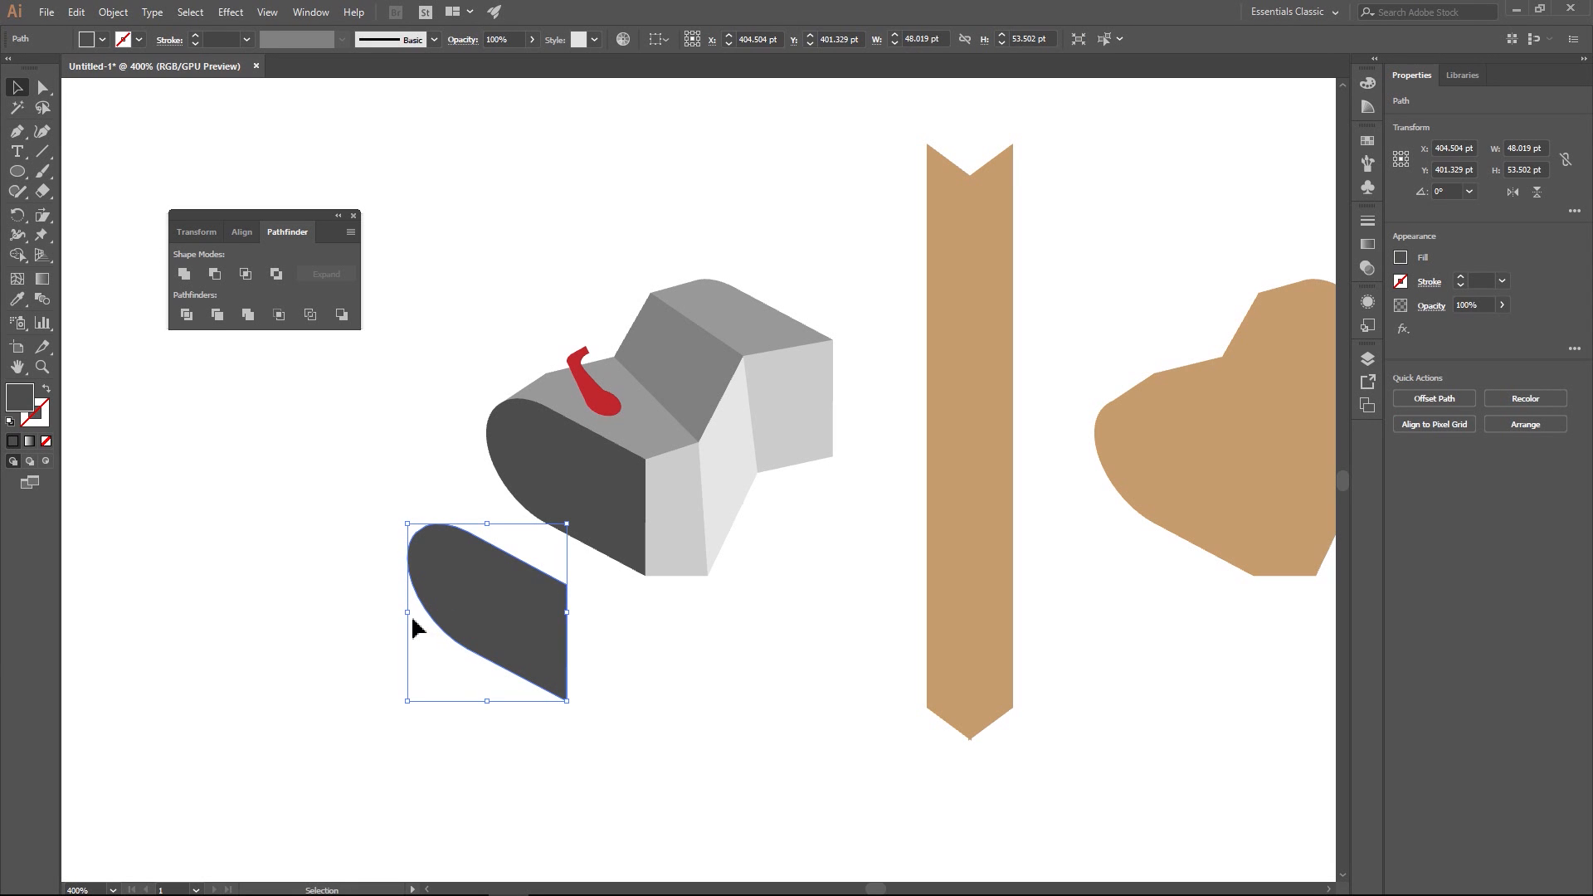
left_click_drag(412, 614, 466, 605)
left_click_drag(619, 640, 610, 575)
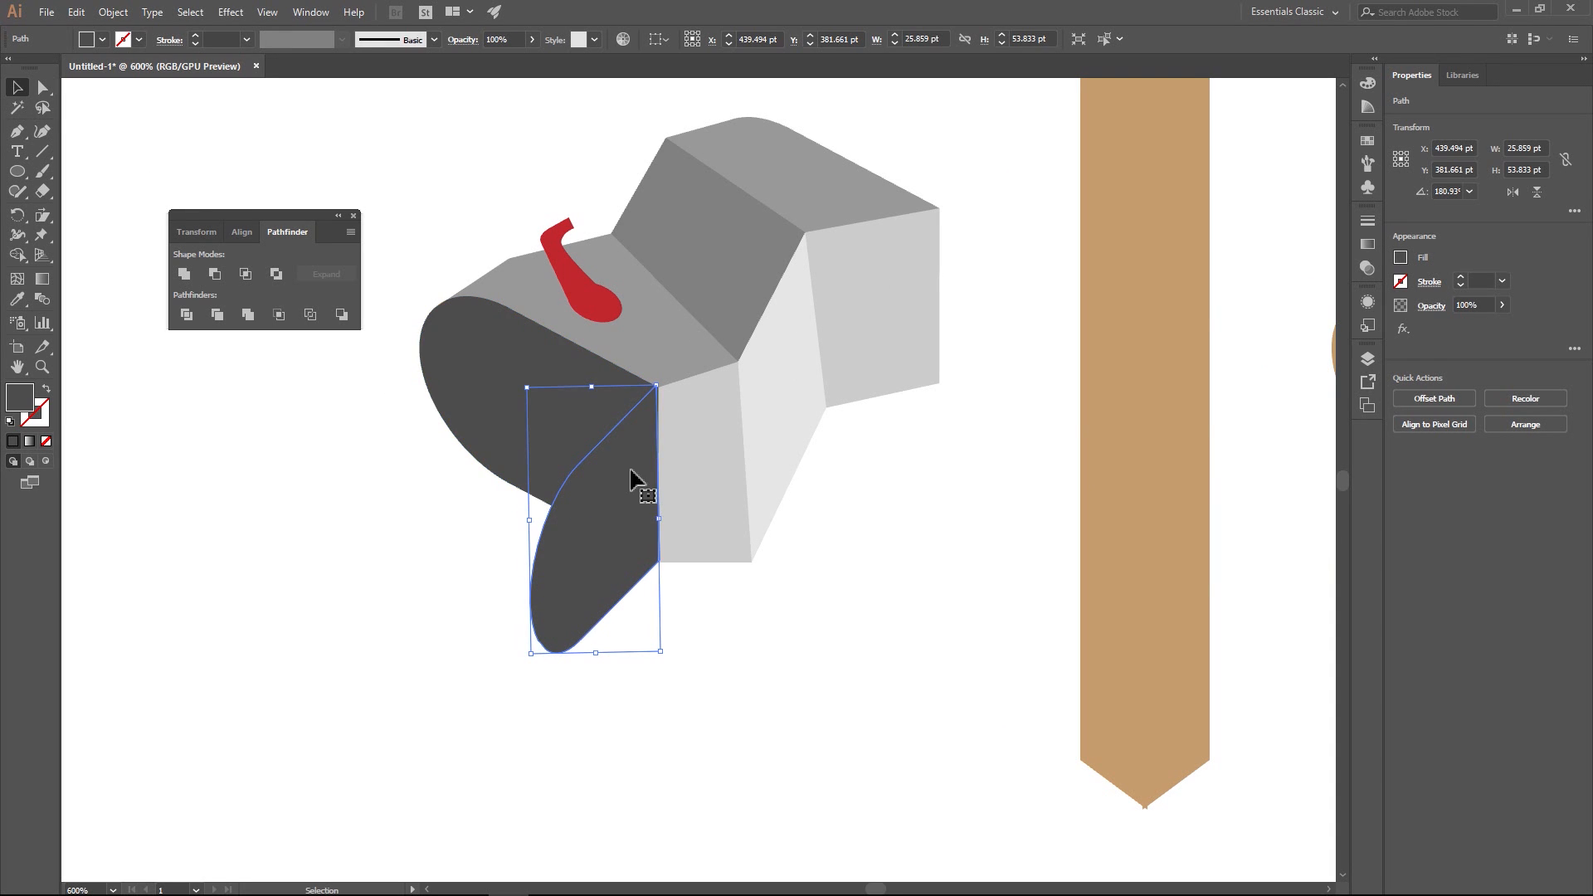
- Snap the door's two straight-side corner anchors onto the upper and lower corners of the side face's front edge
scroll(631, 480, "up", 3)
key("a")
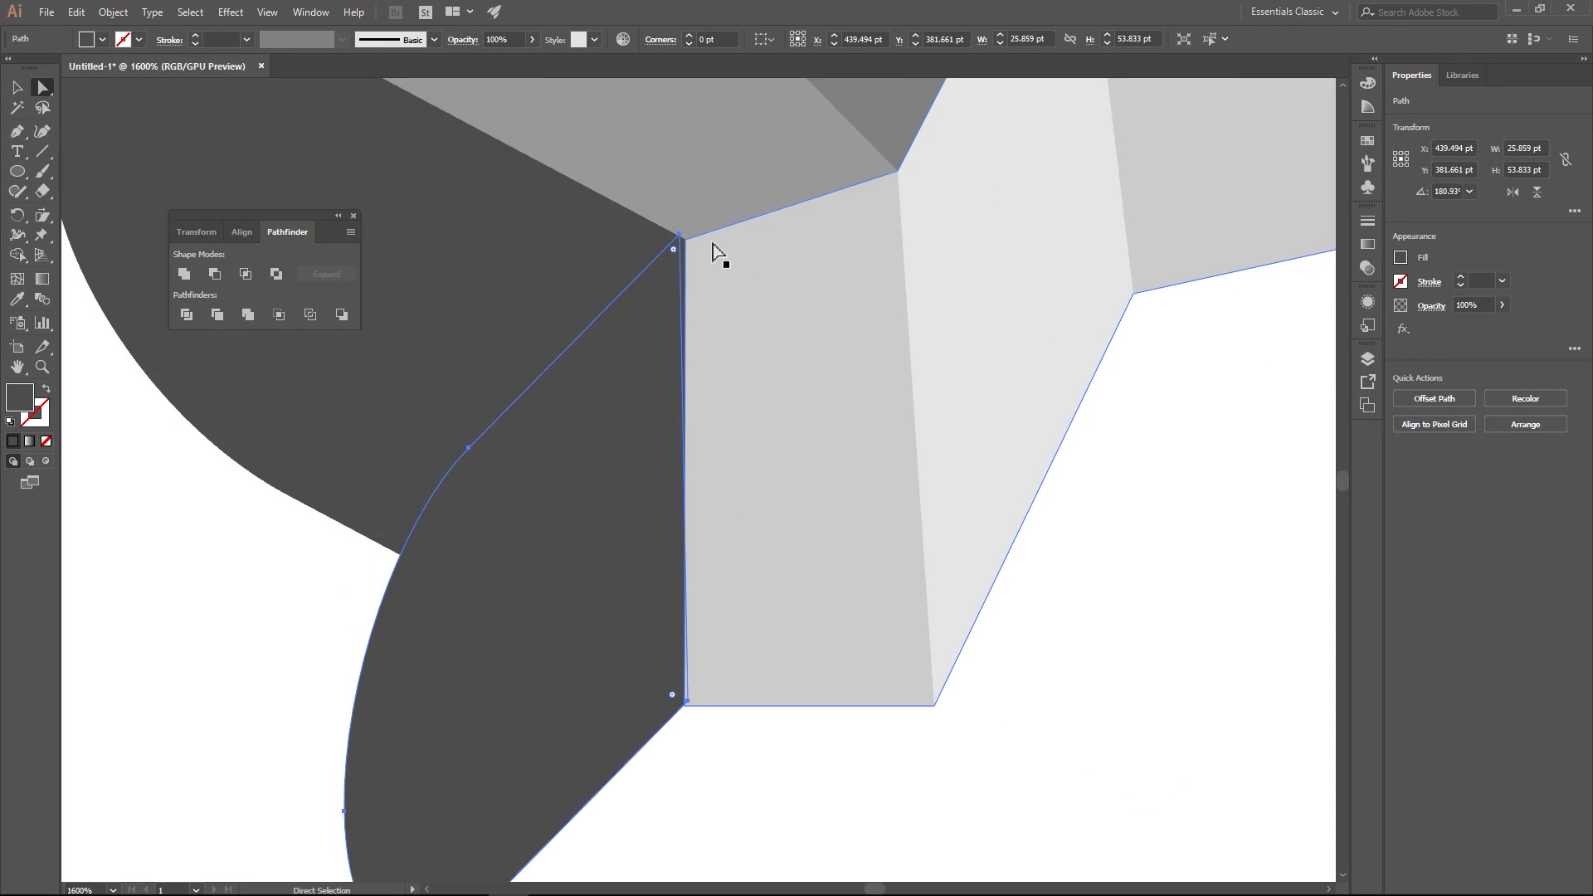
left_click(679, 237)
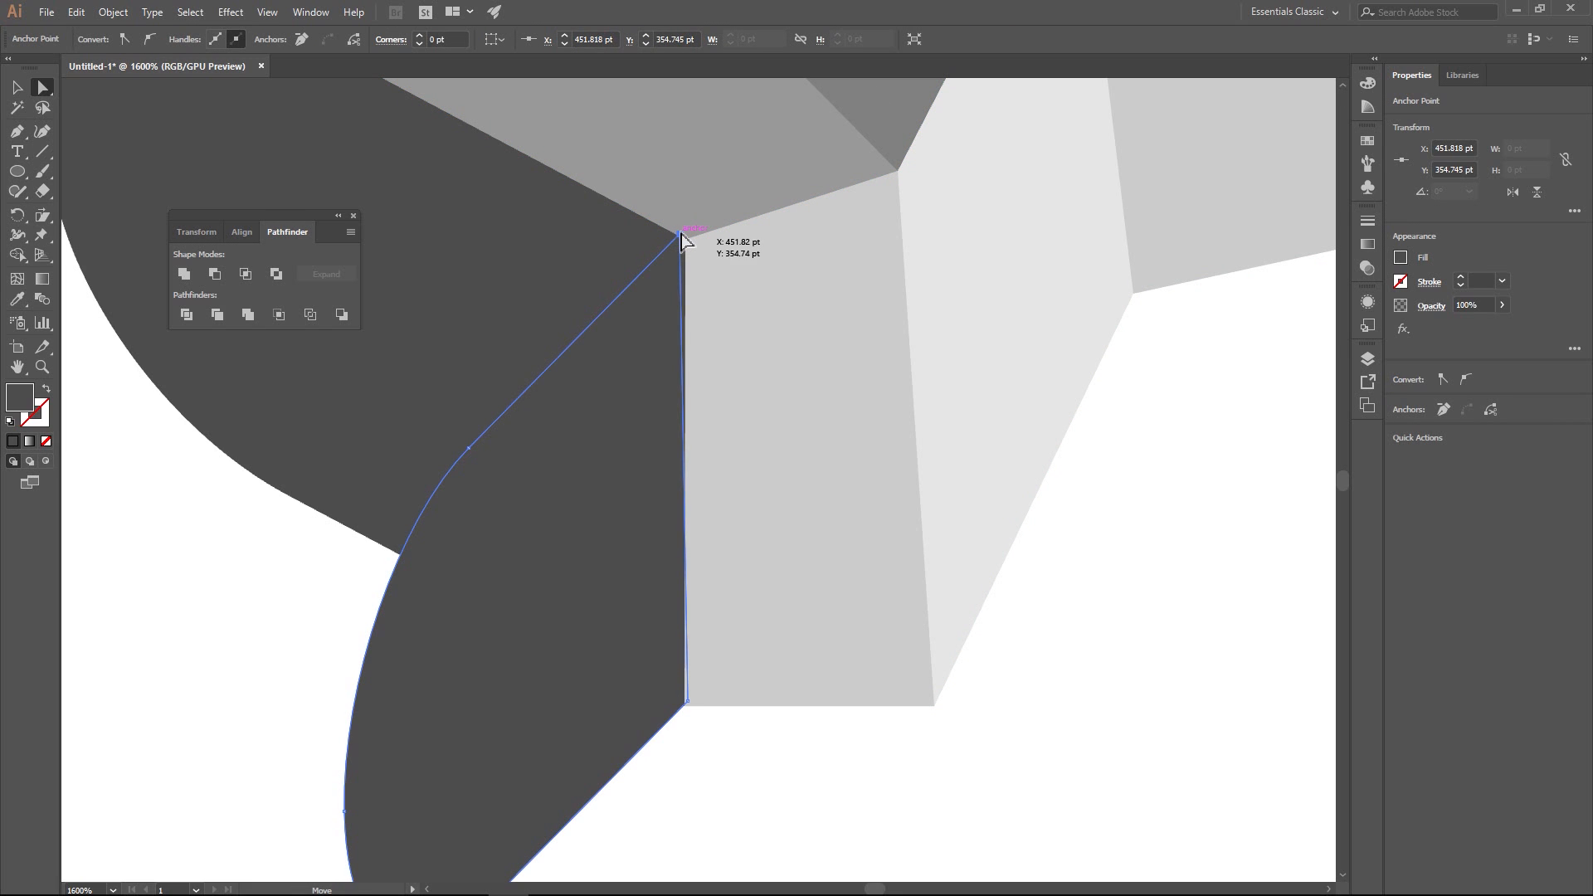
left_click_drag(679, 236, 685, 241)
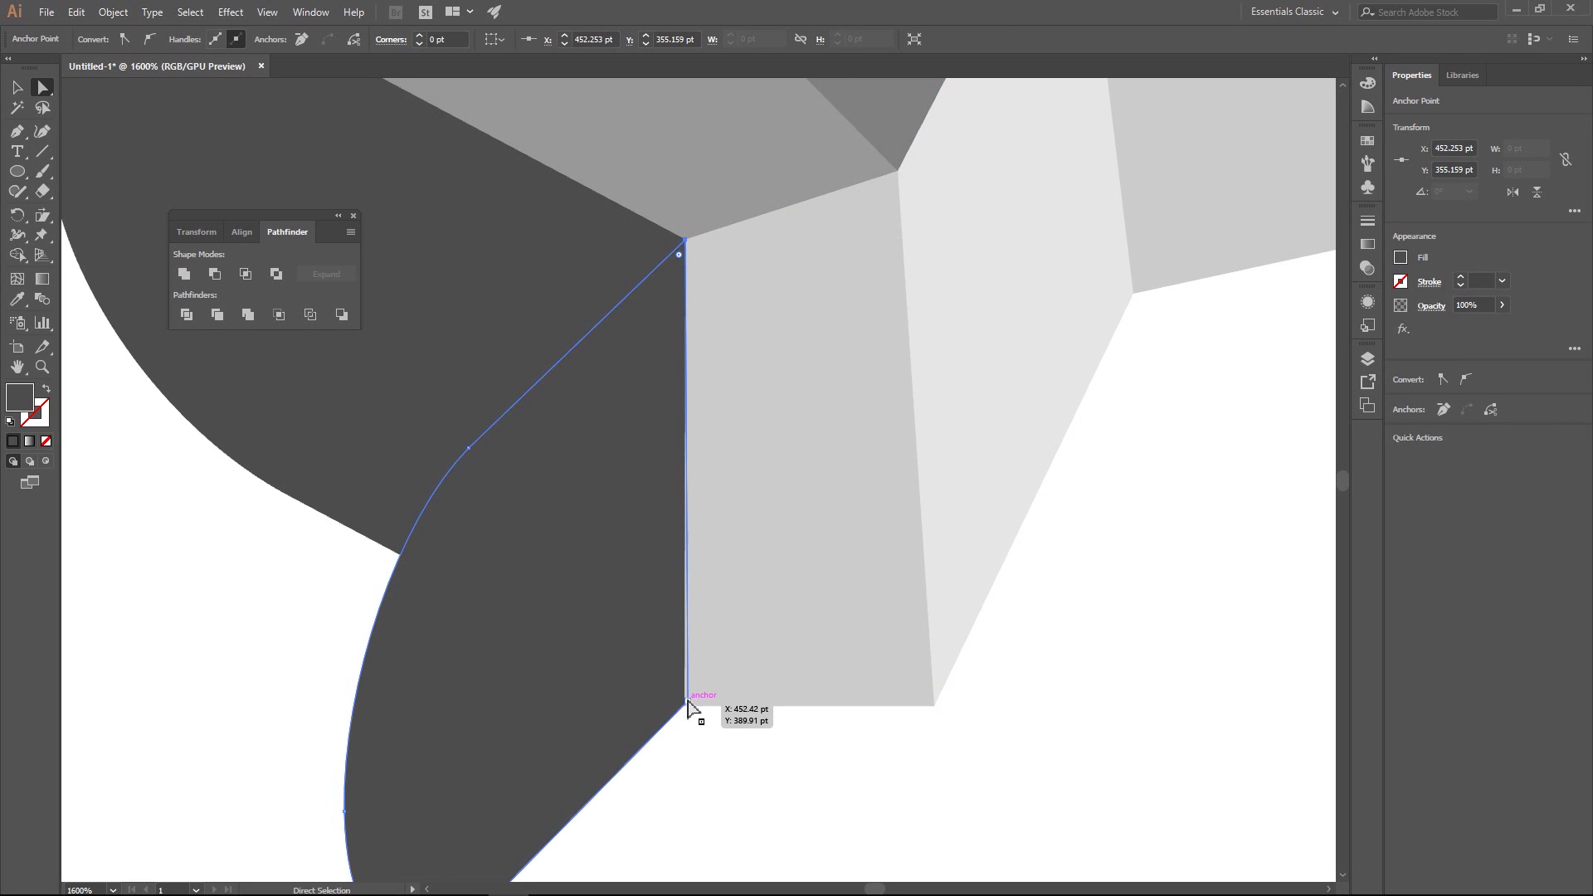
left_click_drag(685, 703, 685, 707)
left_click(745, 781)
- Extend the door's rounded end down and outward by moving its curve anchors, making the door about 32 by 60 pt
scroll(739, 772, "down", 3)
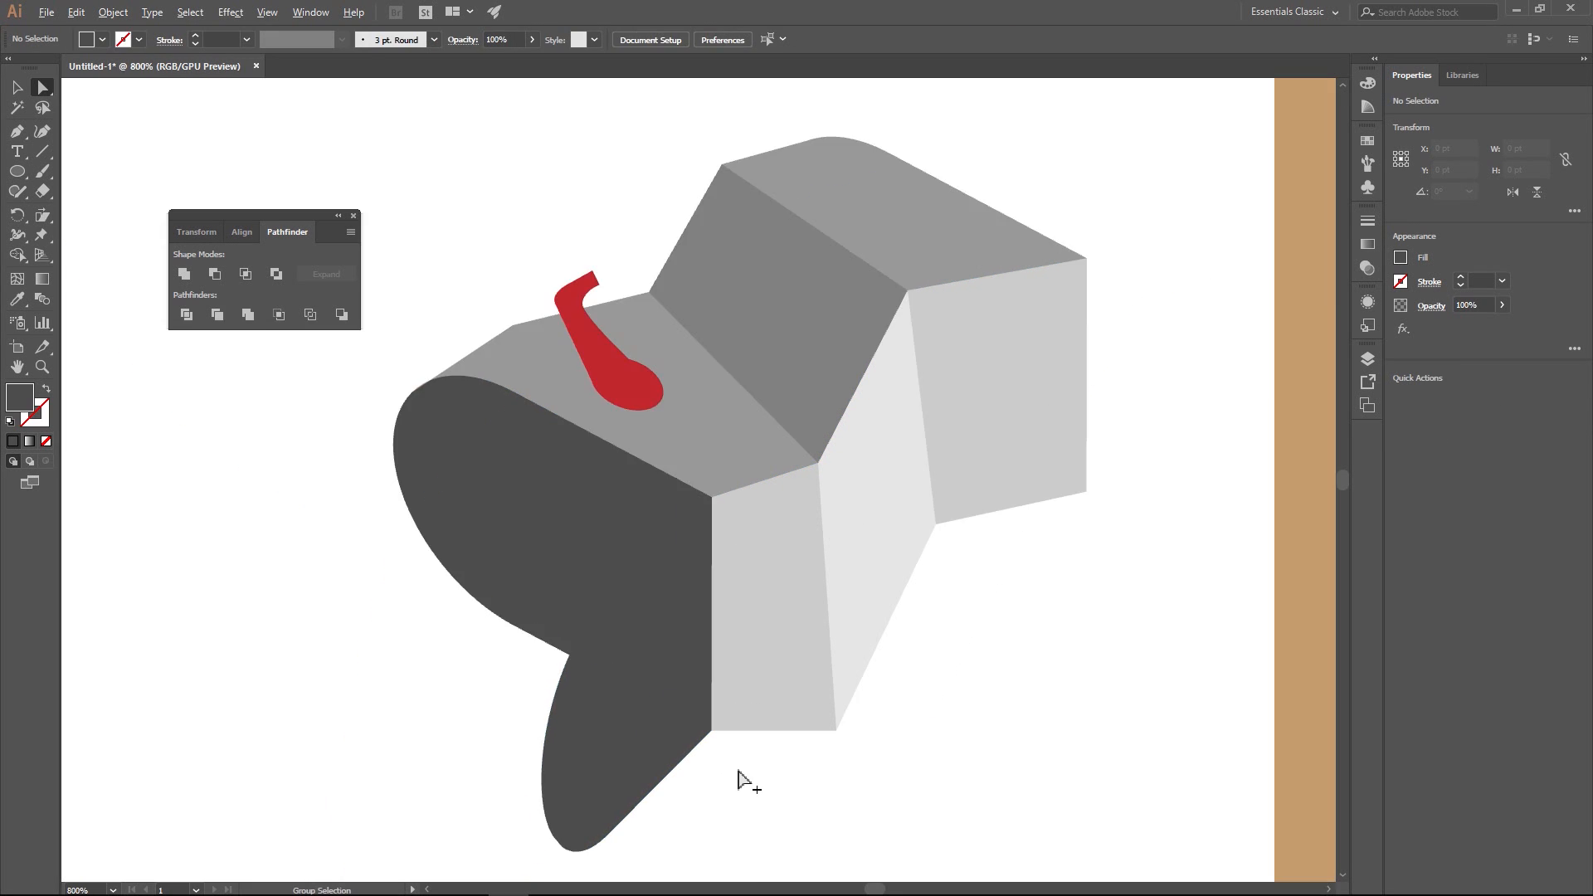
left_click_drag(770, 765, 626, 603)
left_click(465, 585)
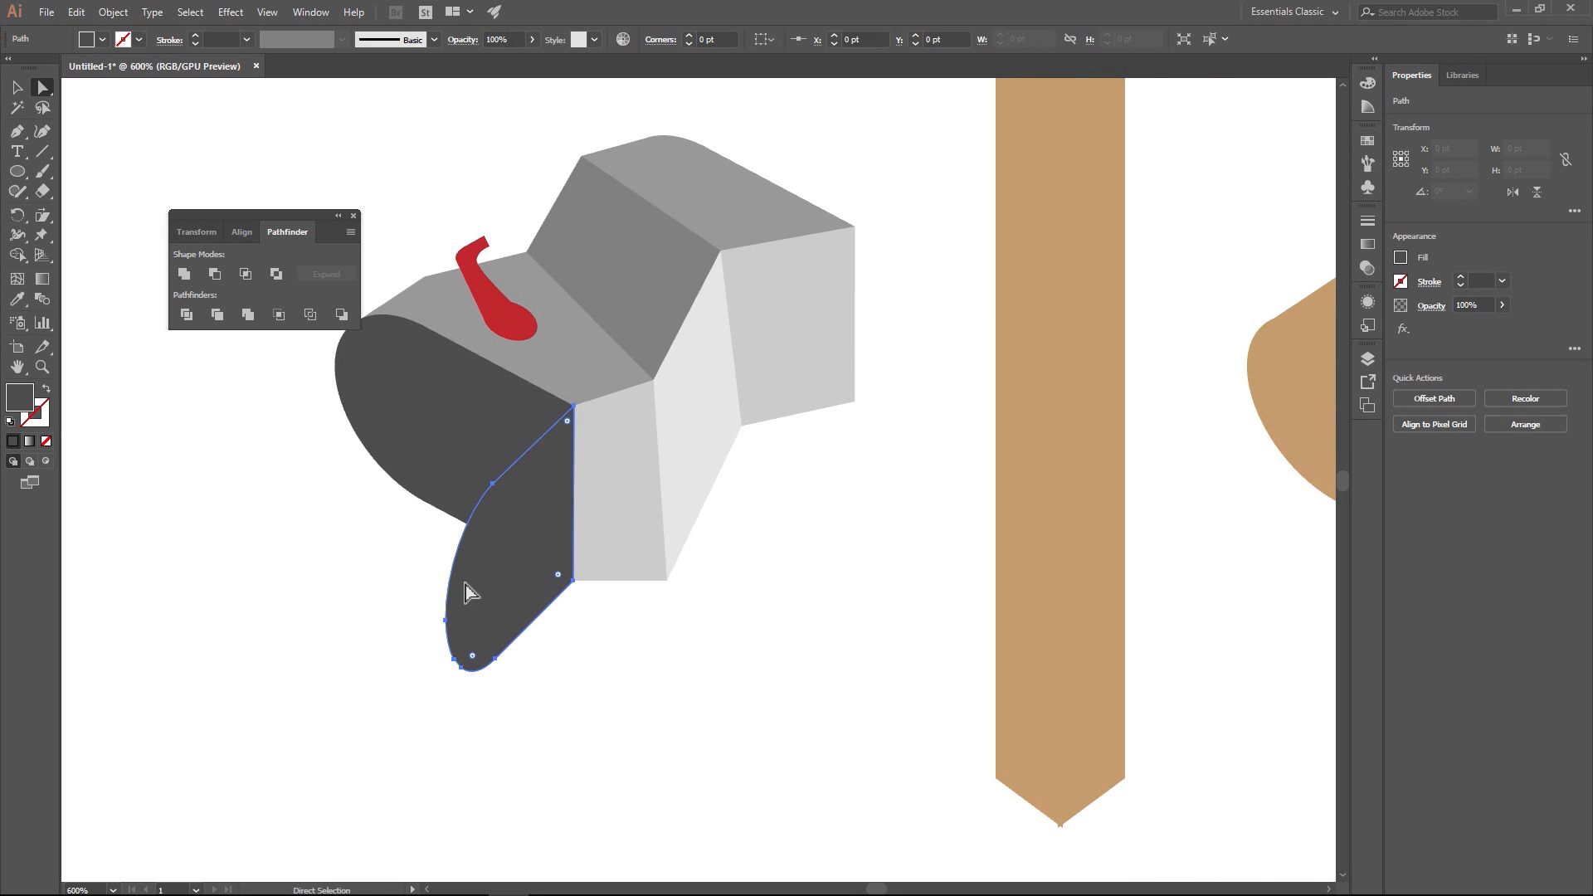
left_click_drag(401, 582, 526, 732)
left_click_drag(493, 664, 460, 697)
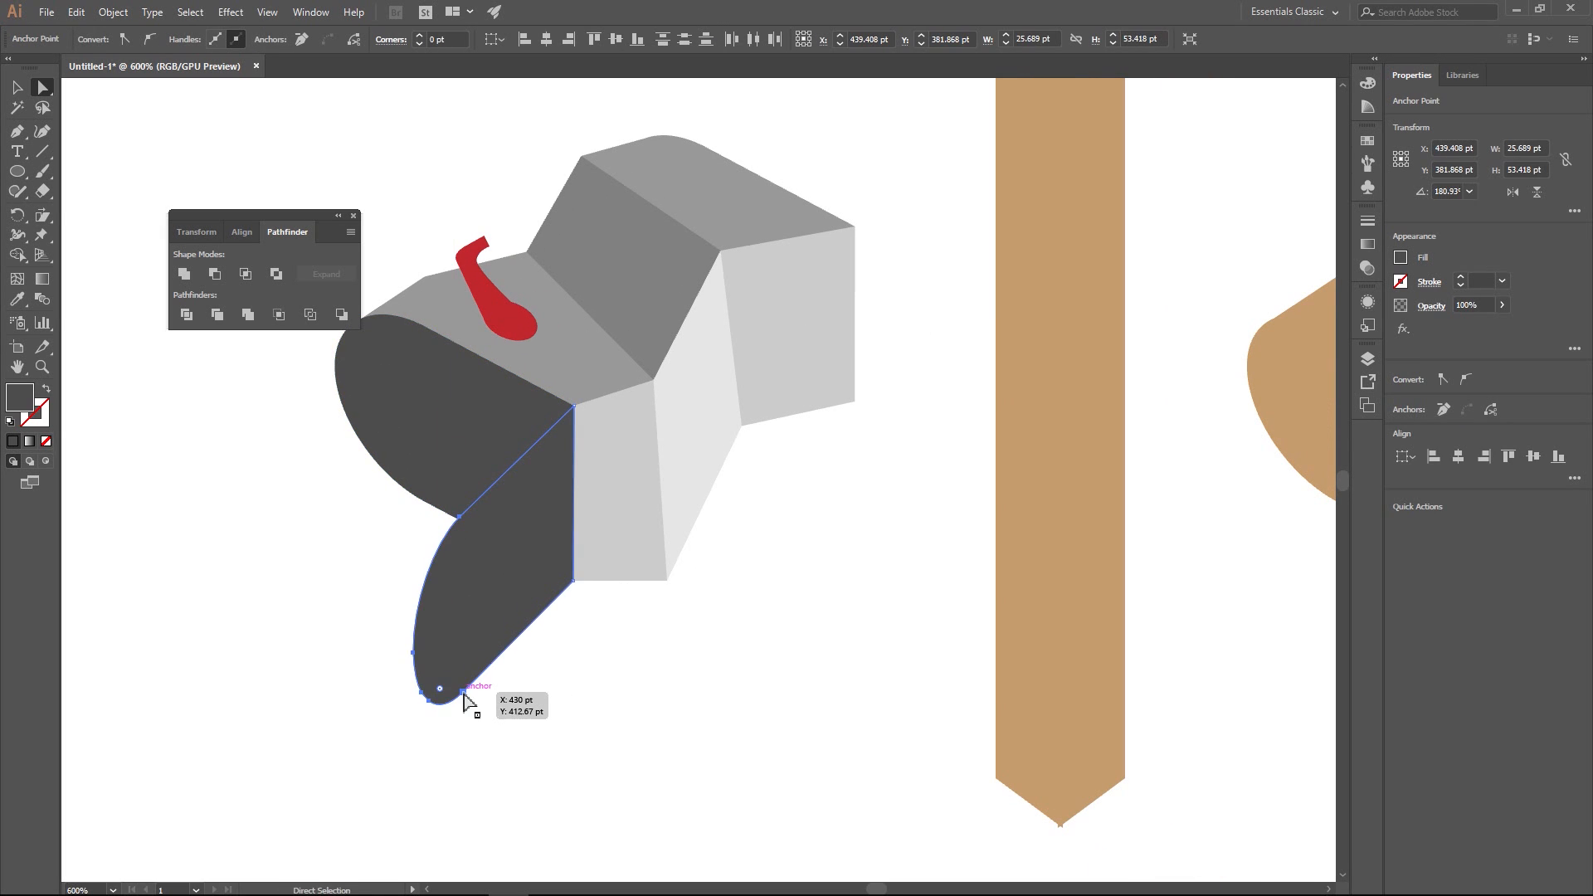
left_click(545, 564)
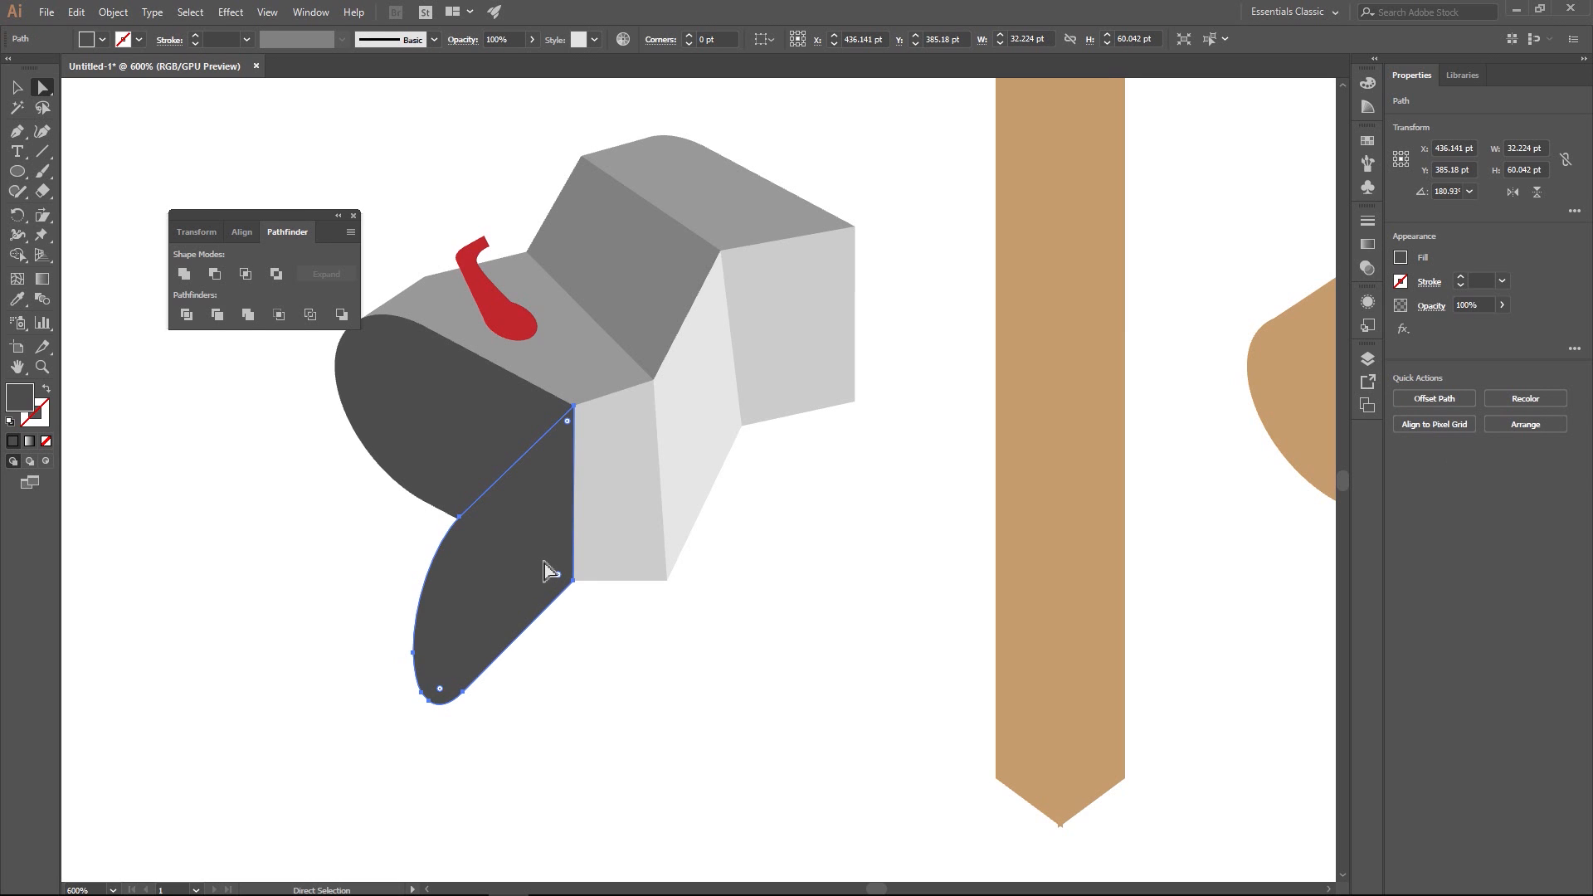
- Recolour the mailbox's hanging door from dark to medium gray, using the gray swatches
left_click(17, 298)
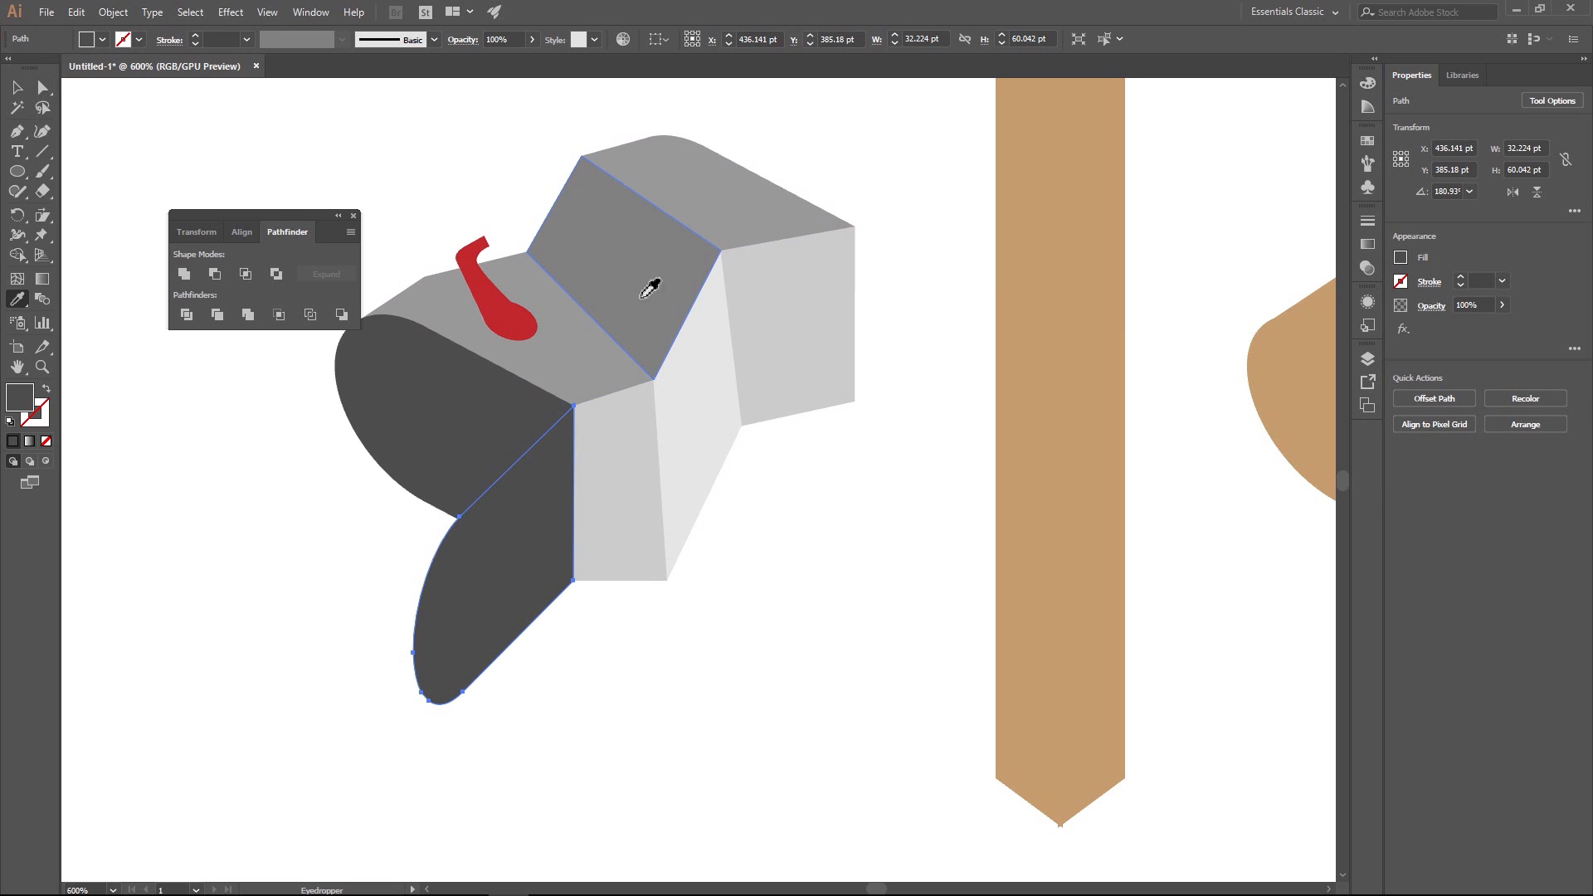
left_click(822, 272)
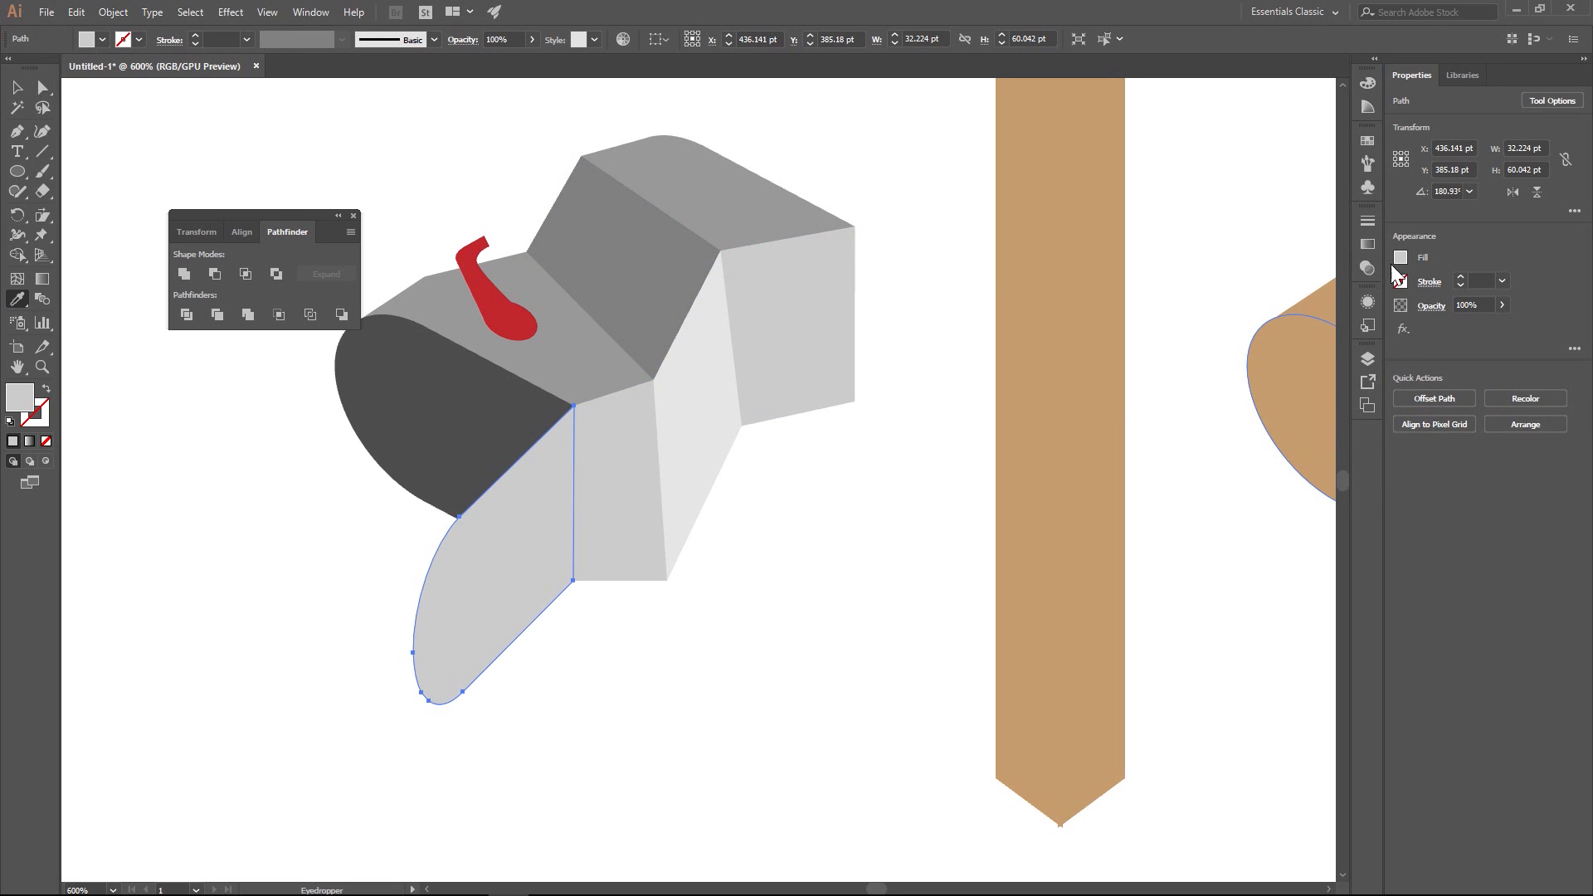
left_click(1403, 257)
left_click(1292, 379)
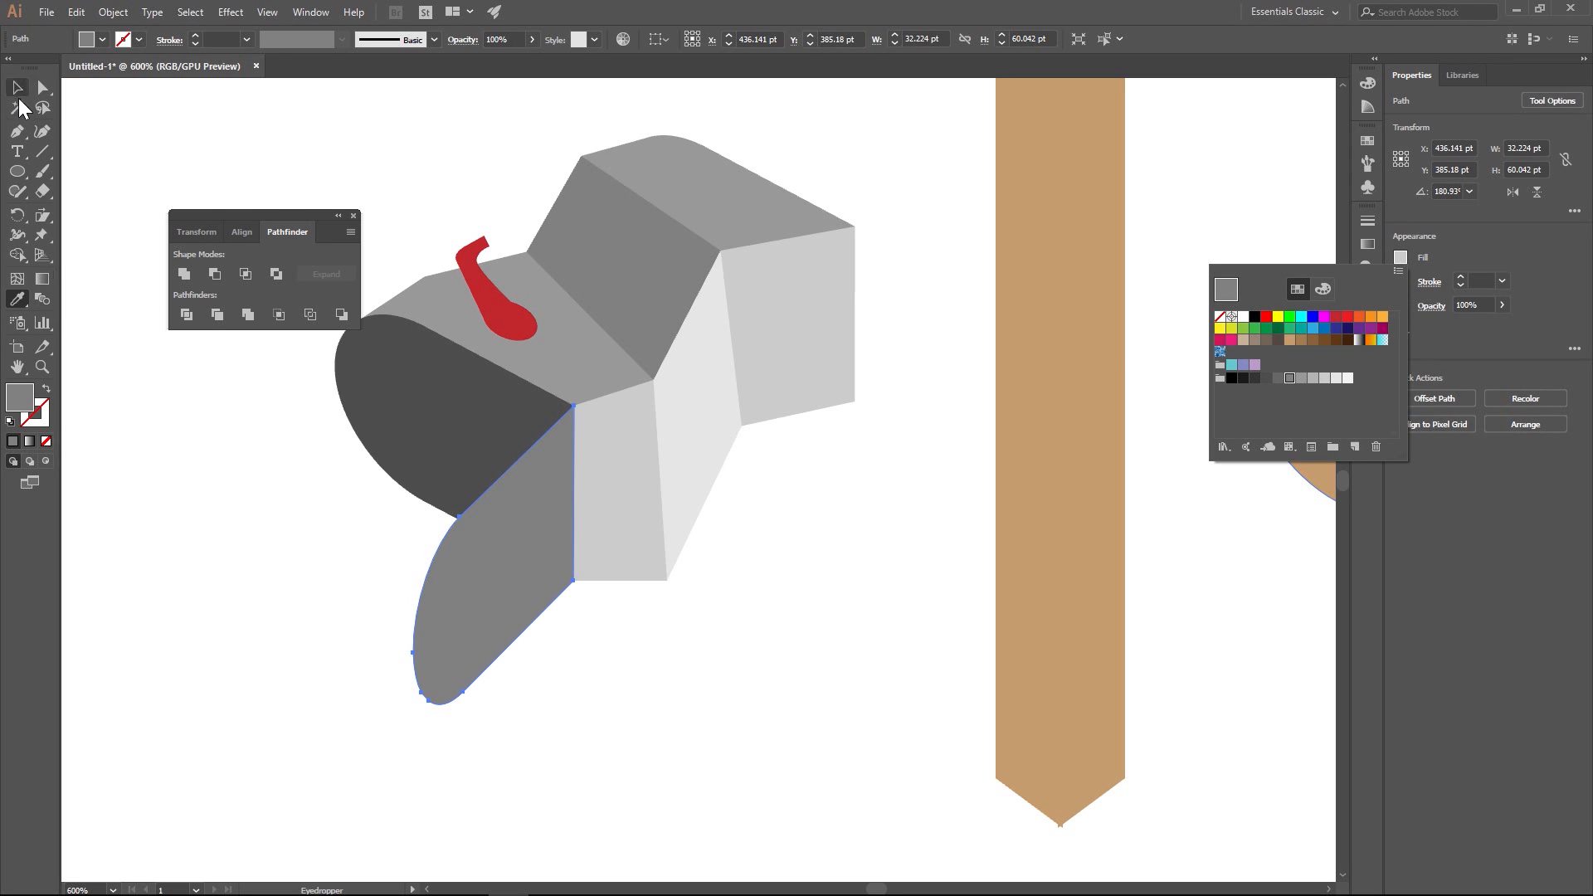
left_click(291, 149)
key("ctrl+z")
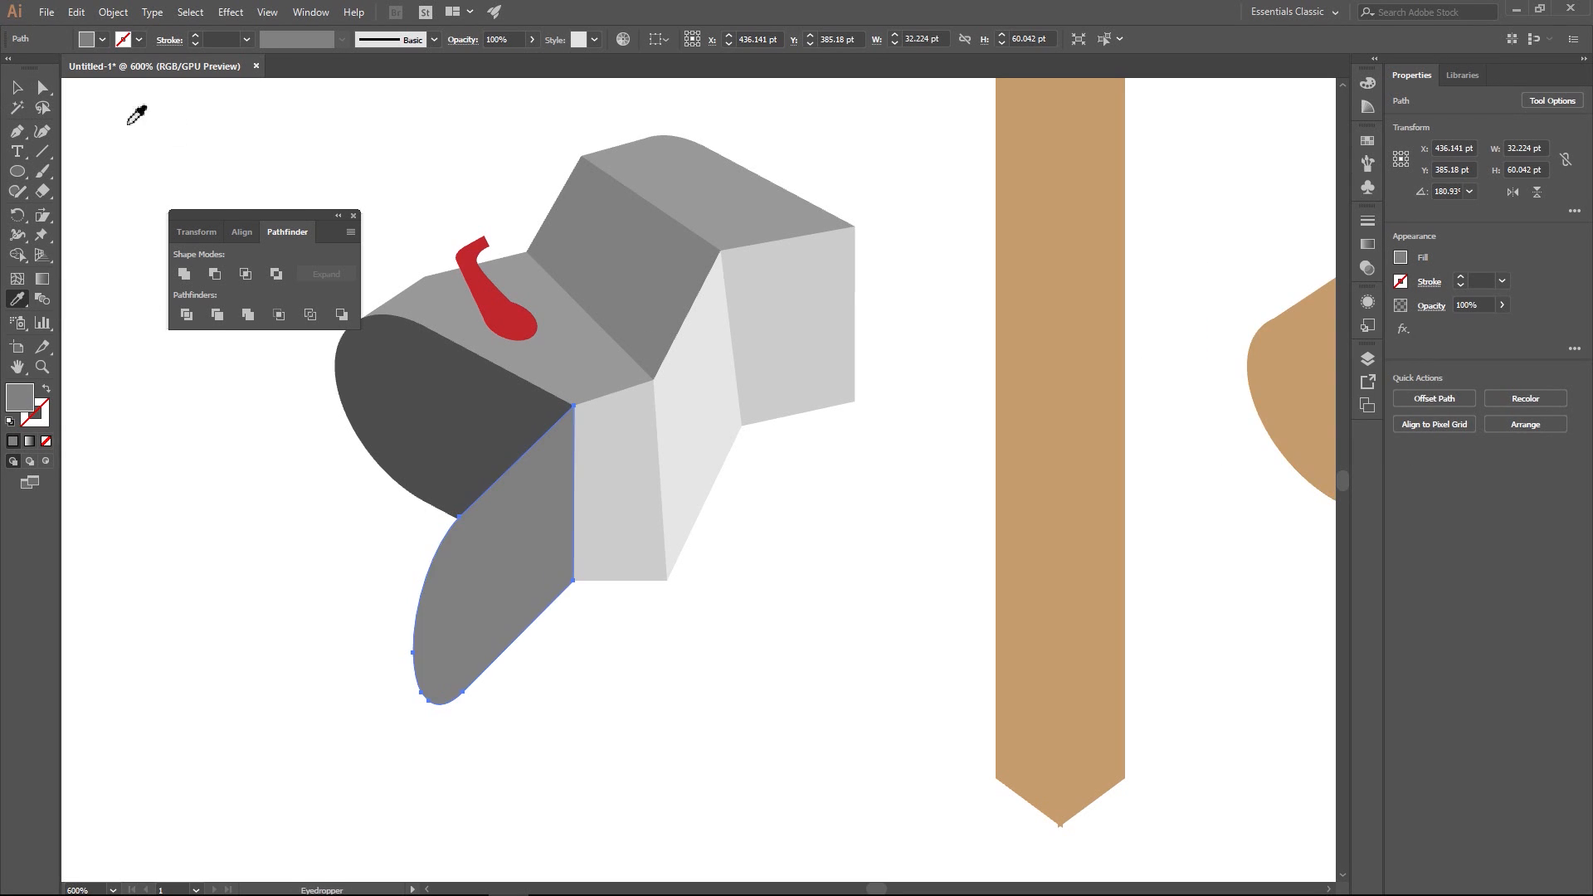
left_click(24, 92)
left_click(292, 165)
key("ctrl+1")
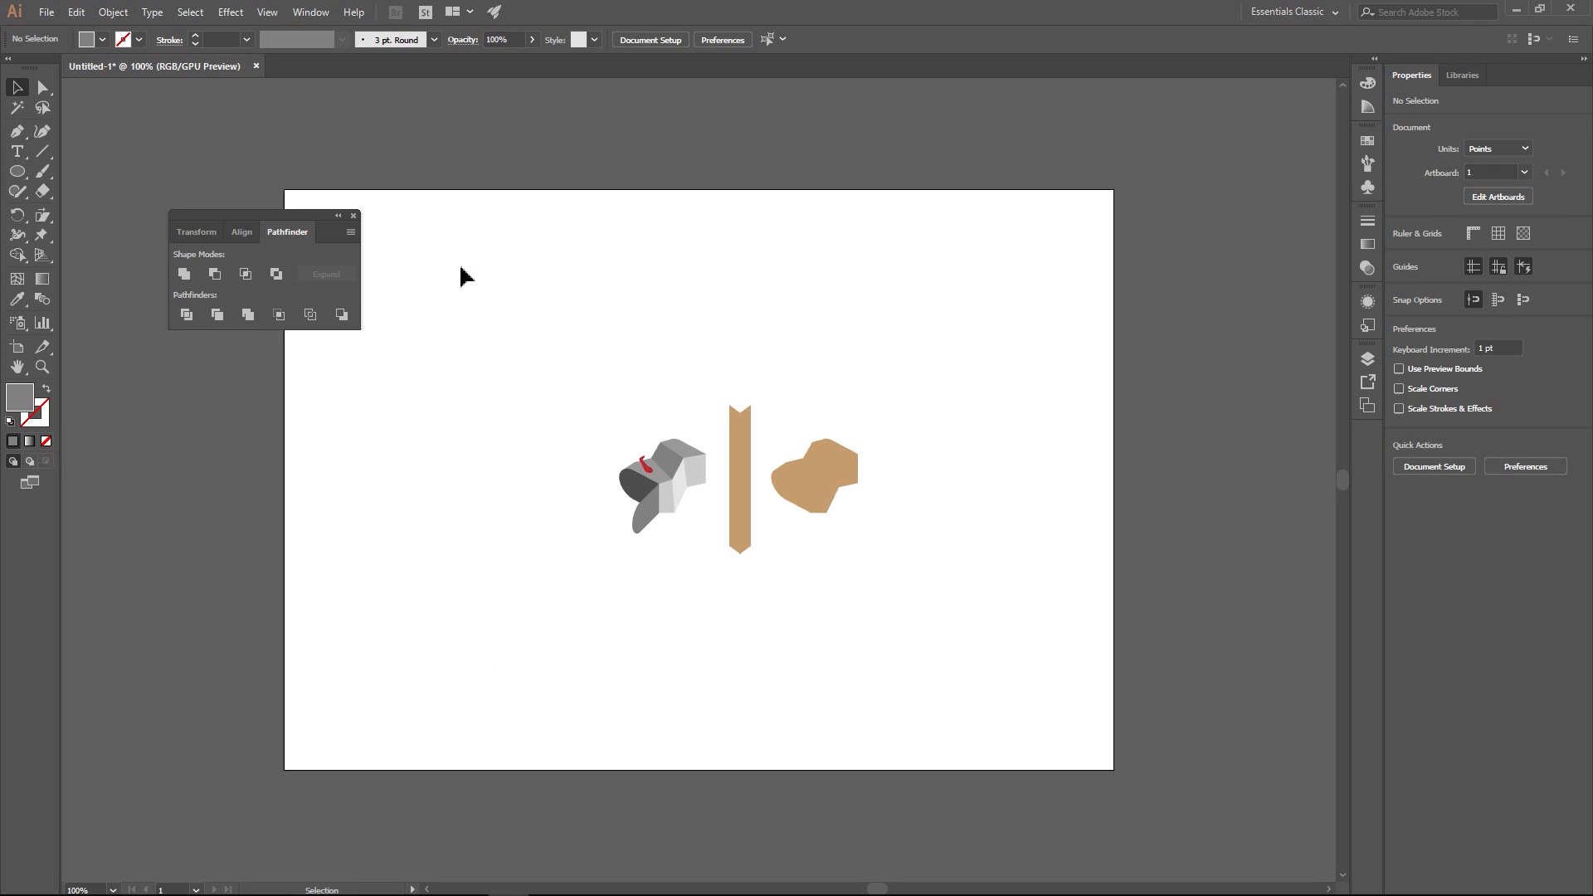
- Scale the whole mailbox, including its flag and door, down proportionally to about 104.5 by 114.4 pt
left_click_drag(601, 425, 707, 535)
left_click_drag(626, 442, 634, 455)
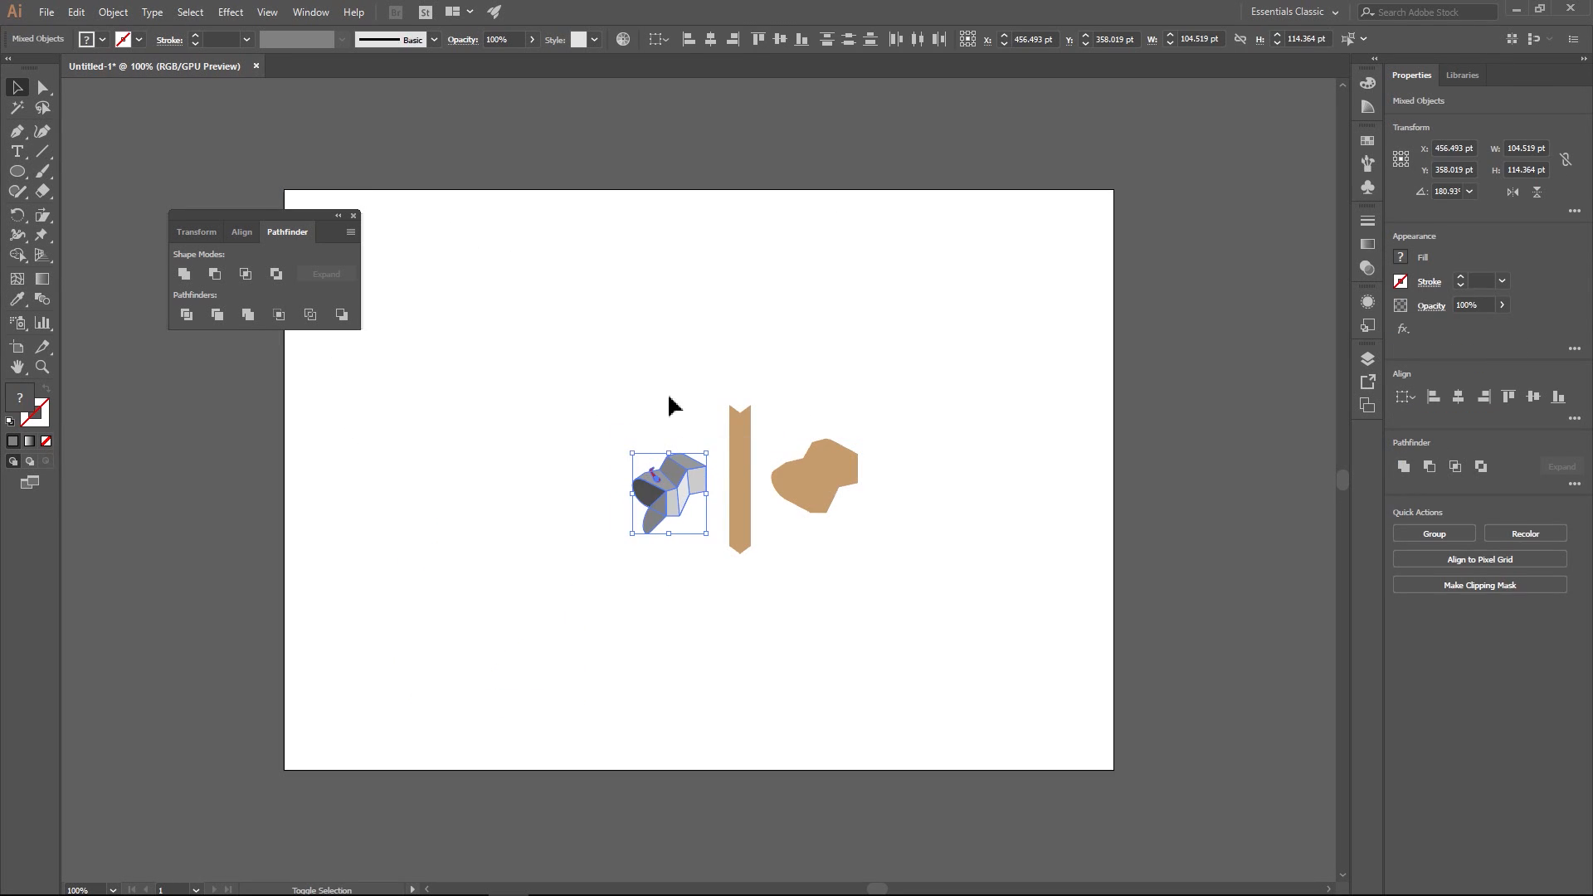
left_click(627, 367)
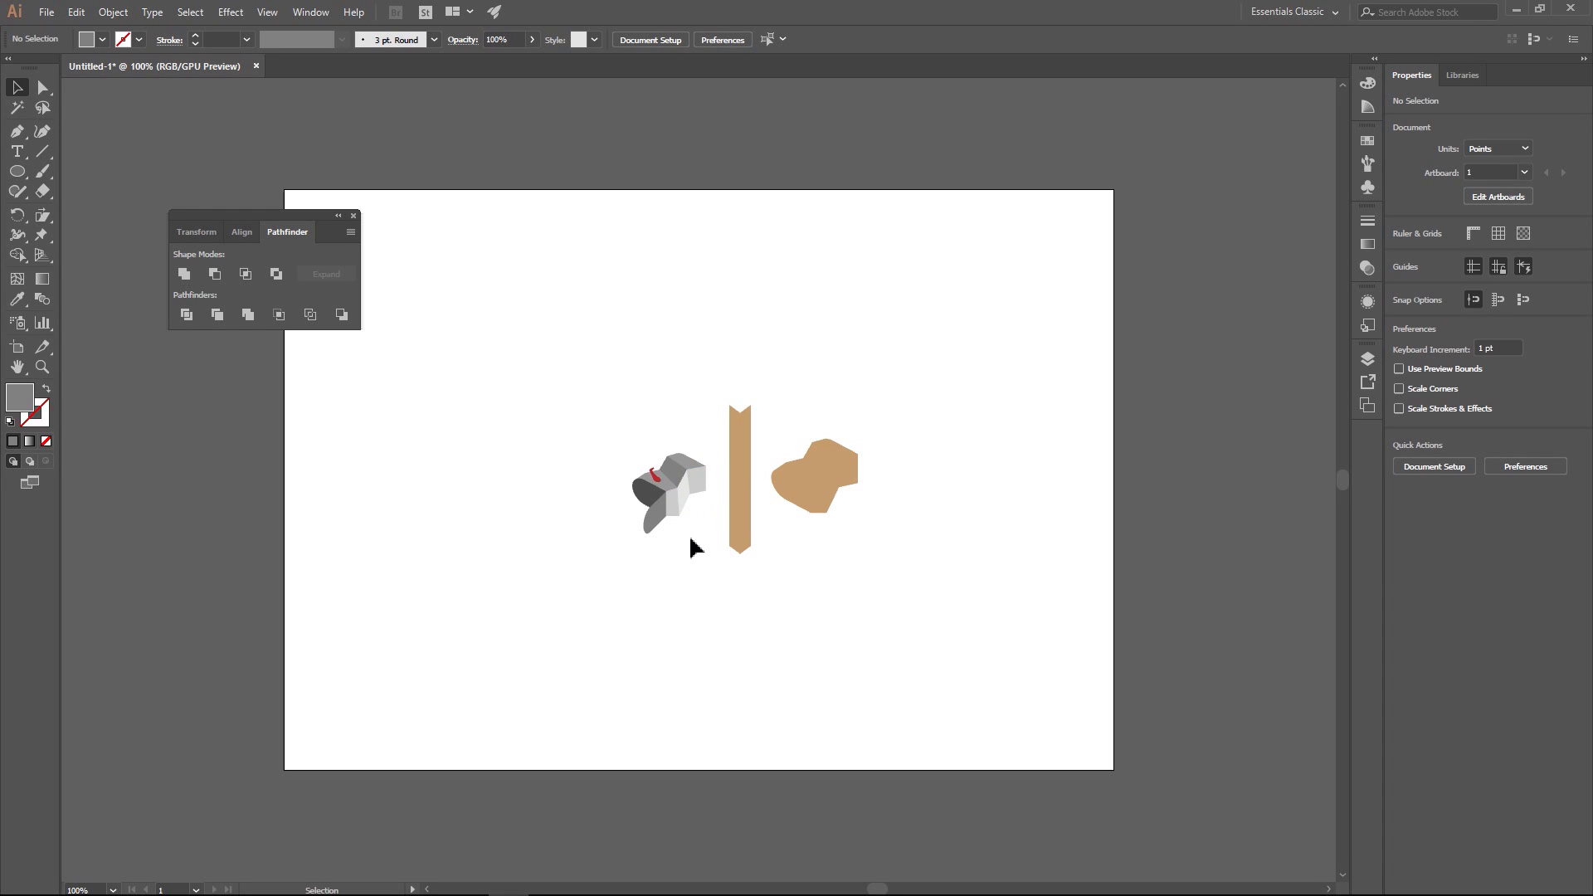
- Delete the flat brown mailbox silhouette beside the wooden post
scroll(692, 532, "up", 4)
left_click_drag(736, 391, 708, 548)
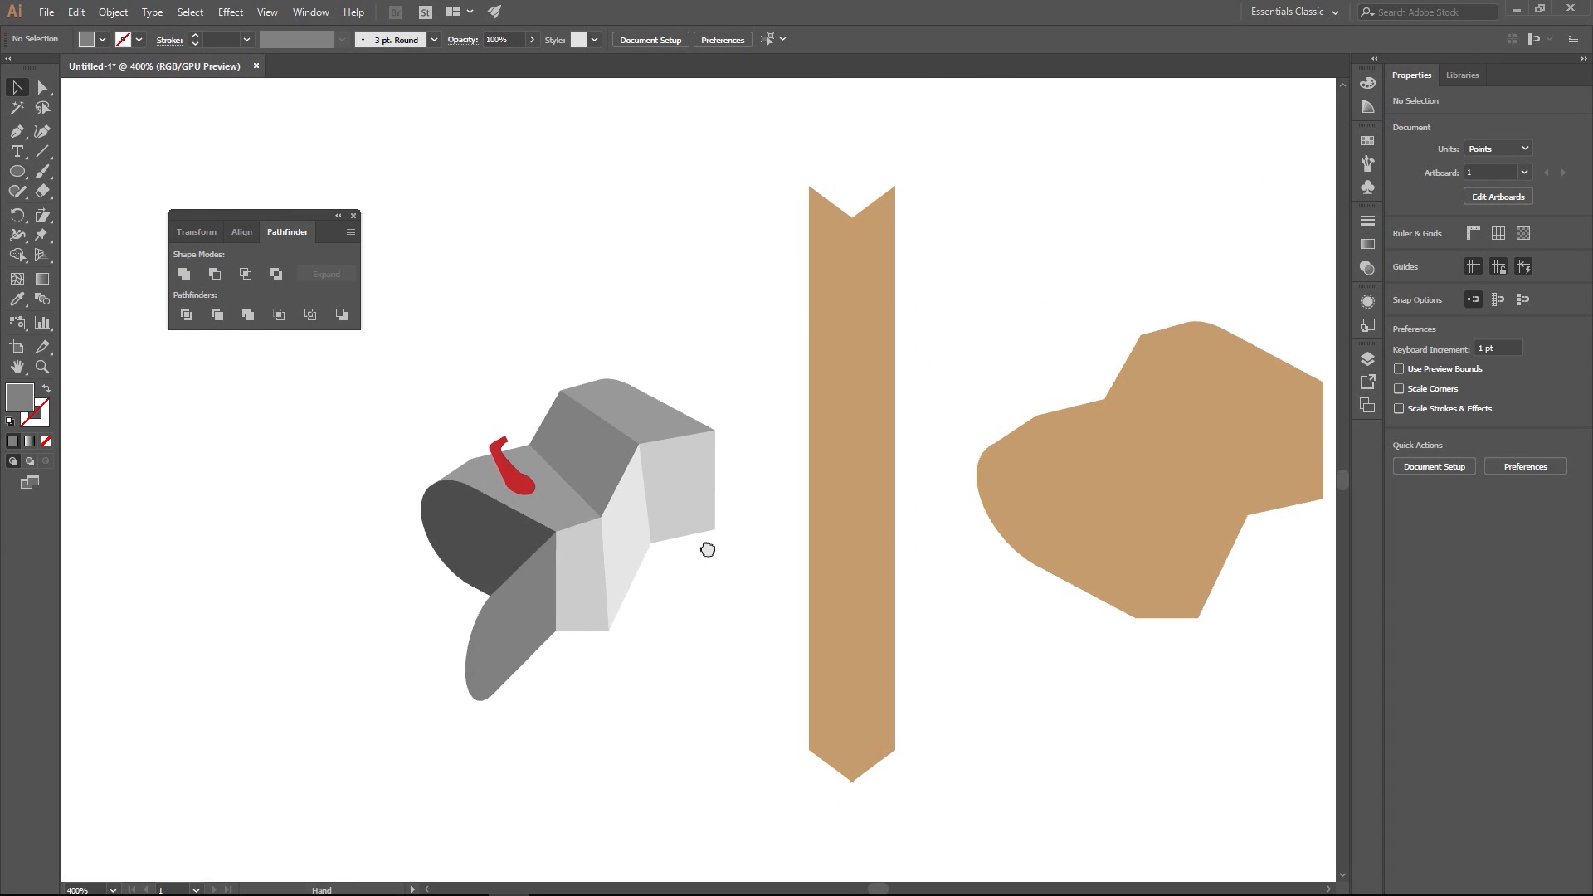
left_click_drag(1028, 292, 1215, 648)
key("Delete")
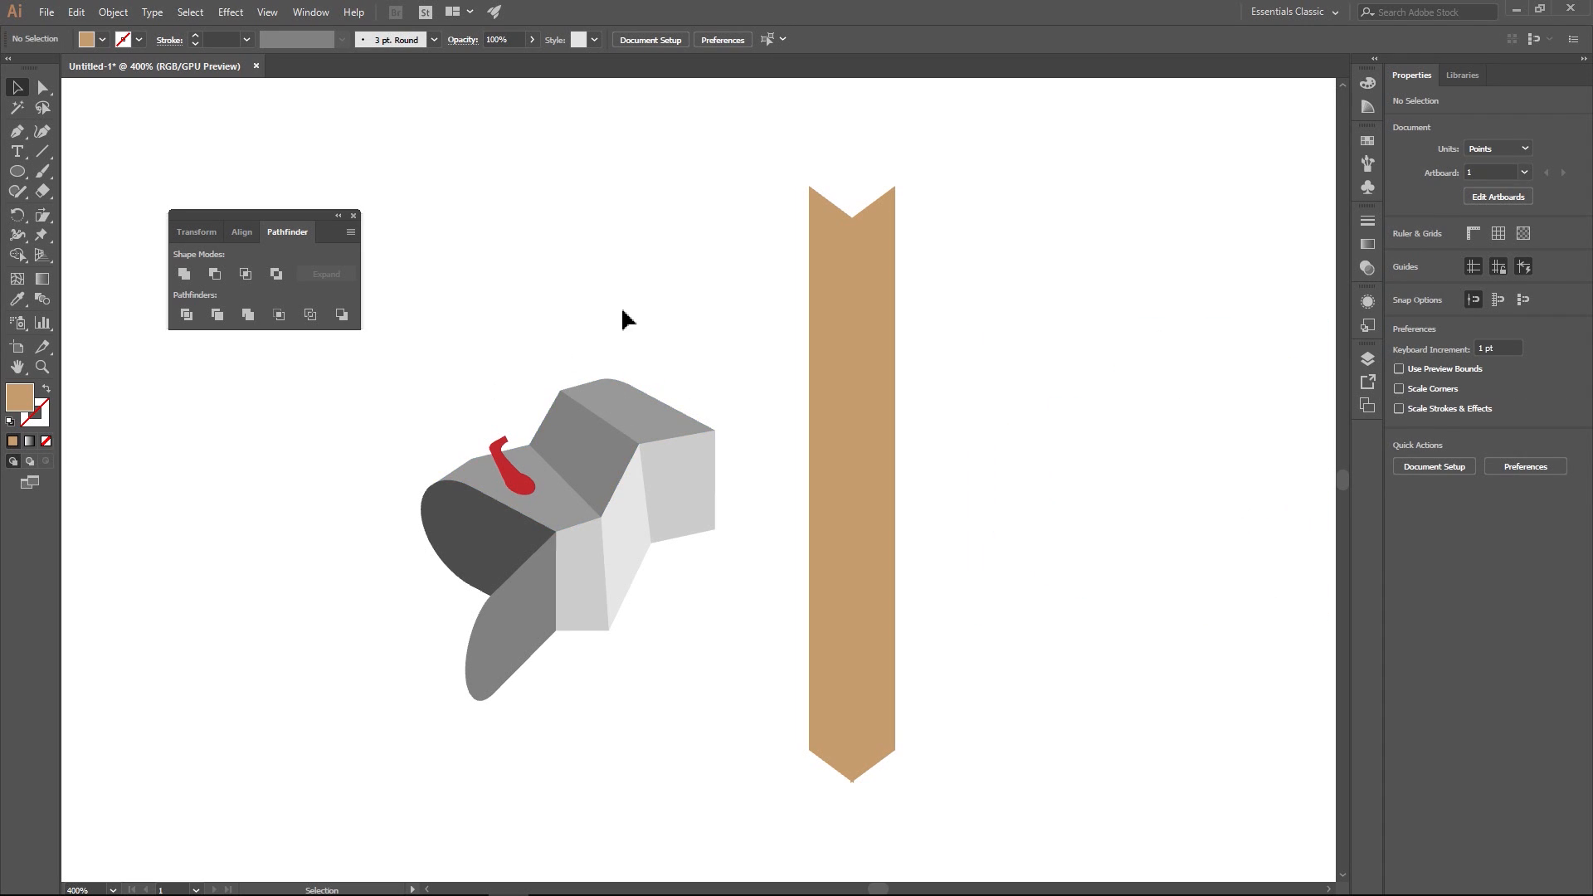
- Recolour the wooden post's right face a lighter, warmer orange-tan than the left face by adjusting its RGB values
left_click_drag(971, 384, 925, 391)
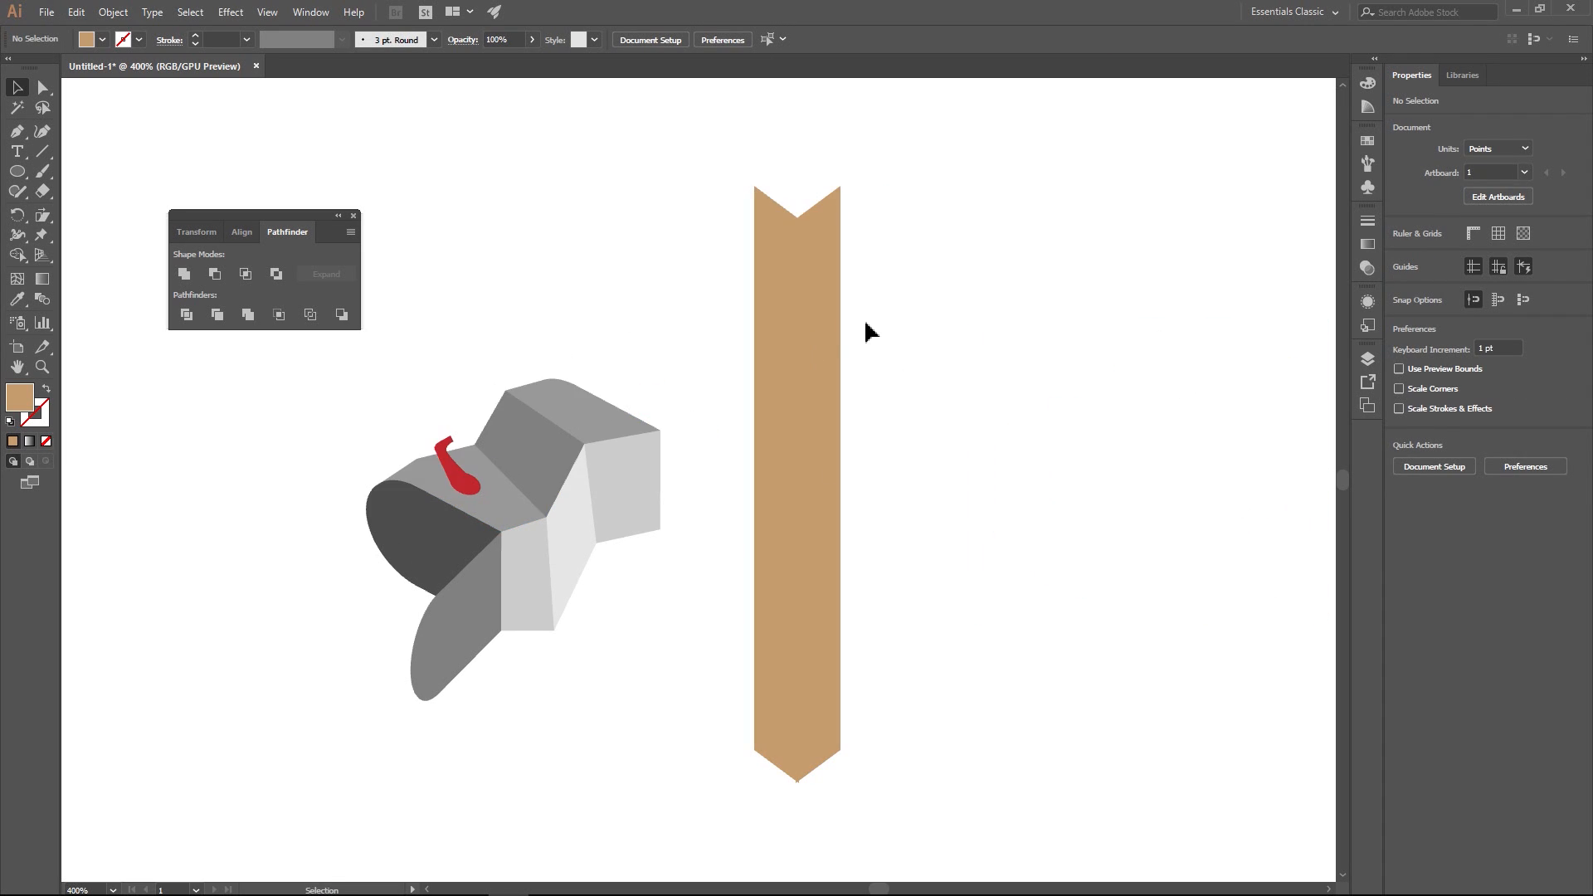
left_click(827, 317)
left_click(1401, 259)
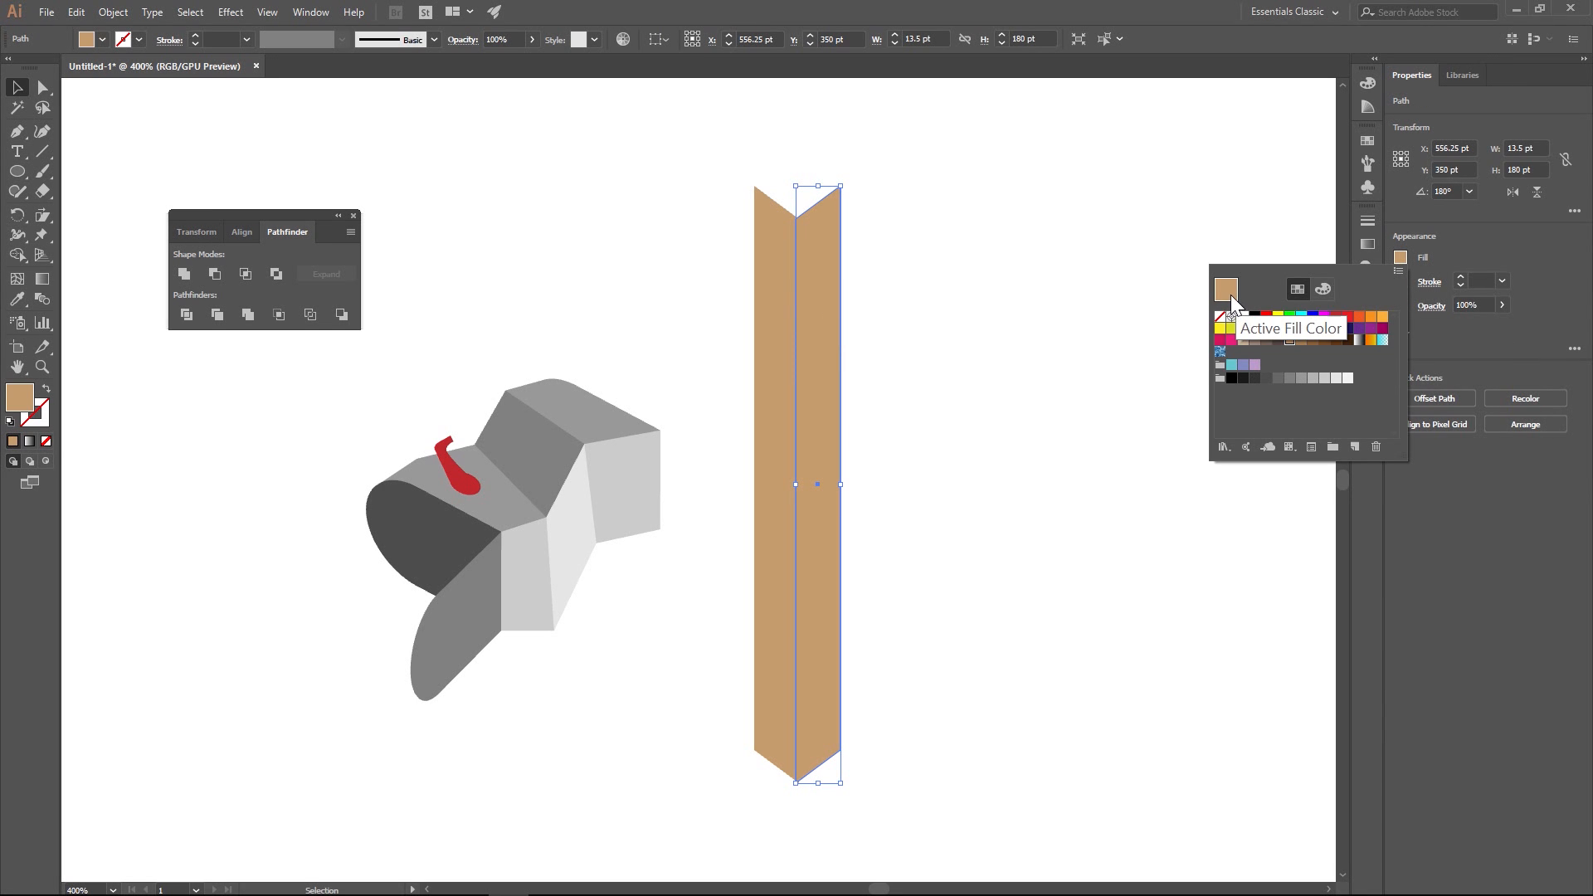
left_click(1323, 289)
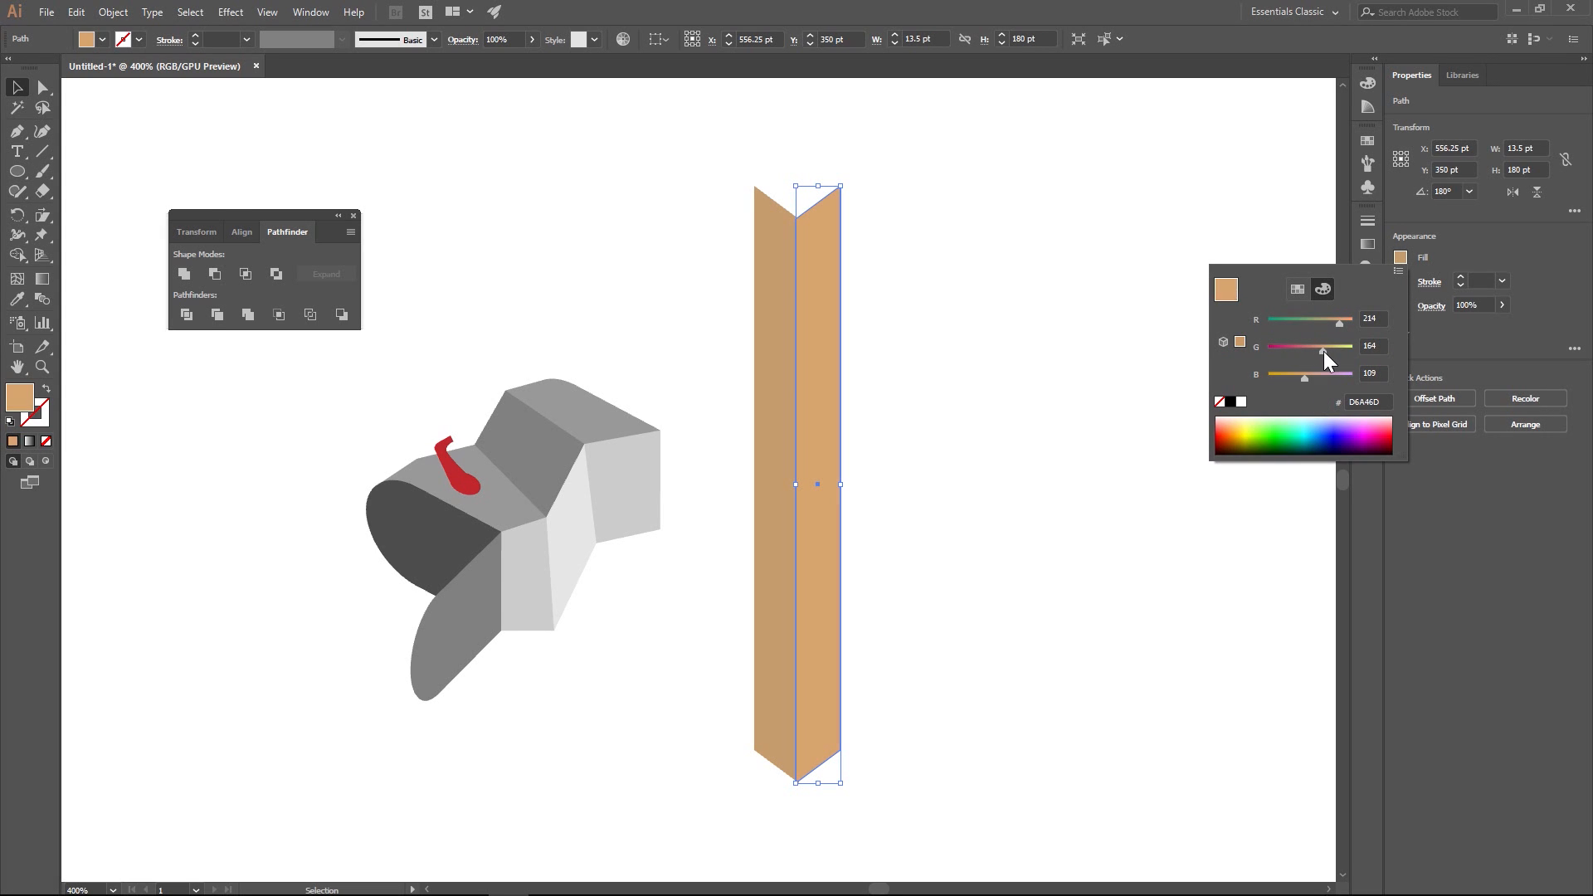
left_click_drag(1322, 351, 1345, 320)
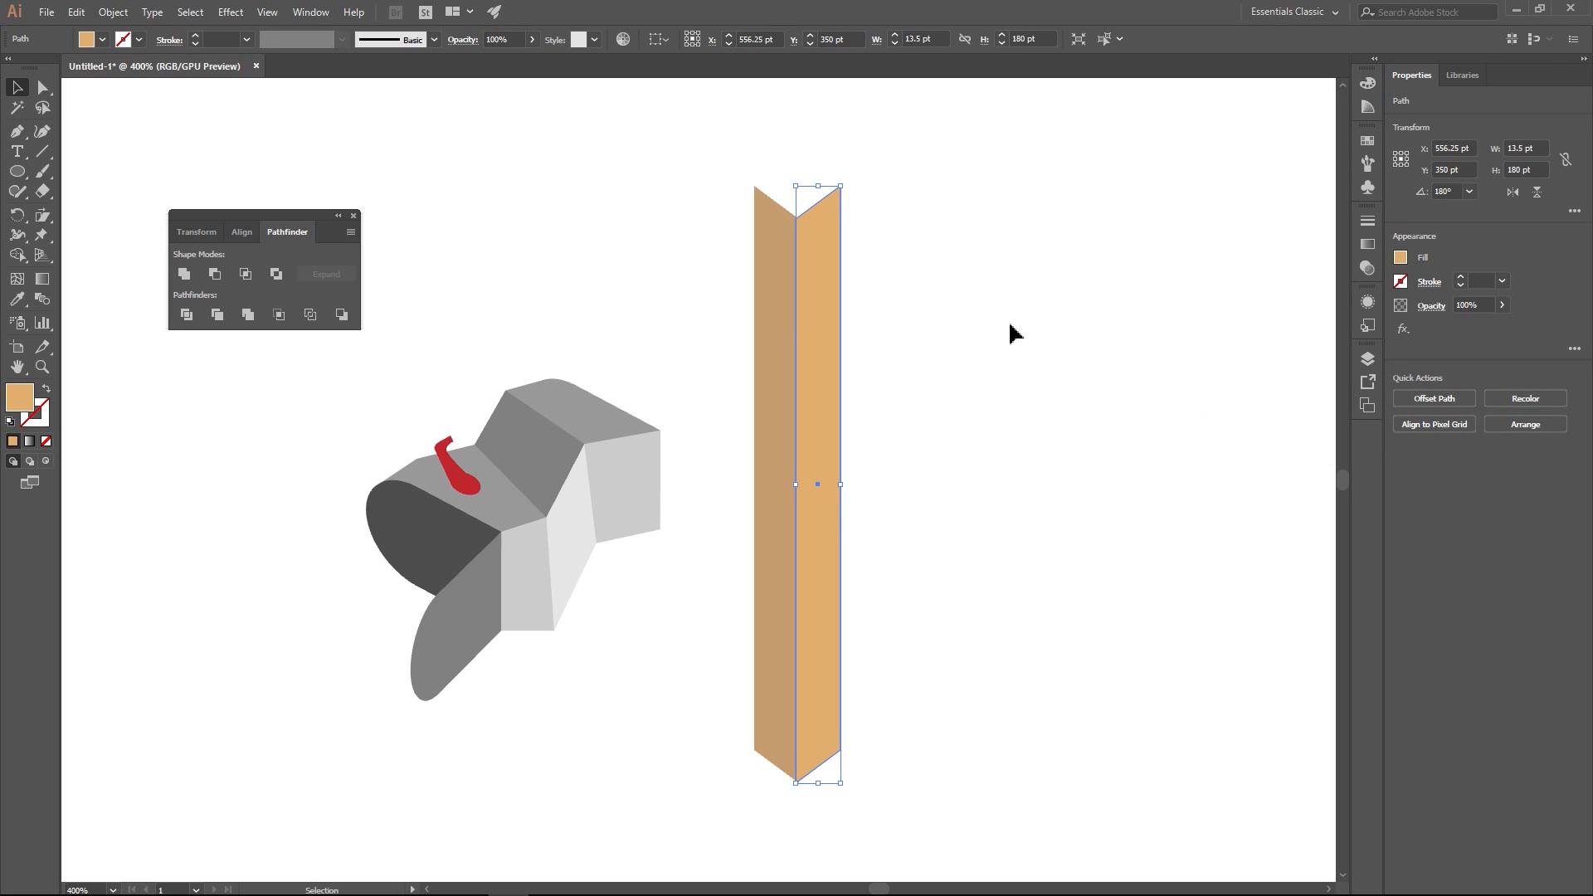
left_click(973, 297)
key("ctrl+1")
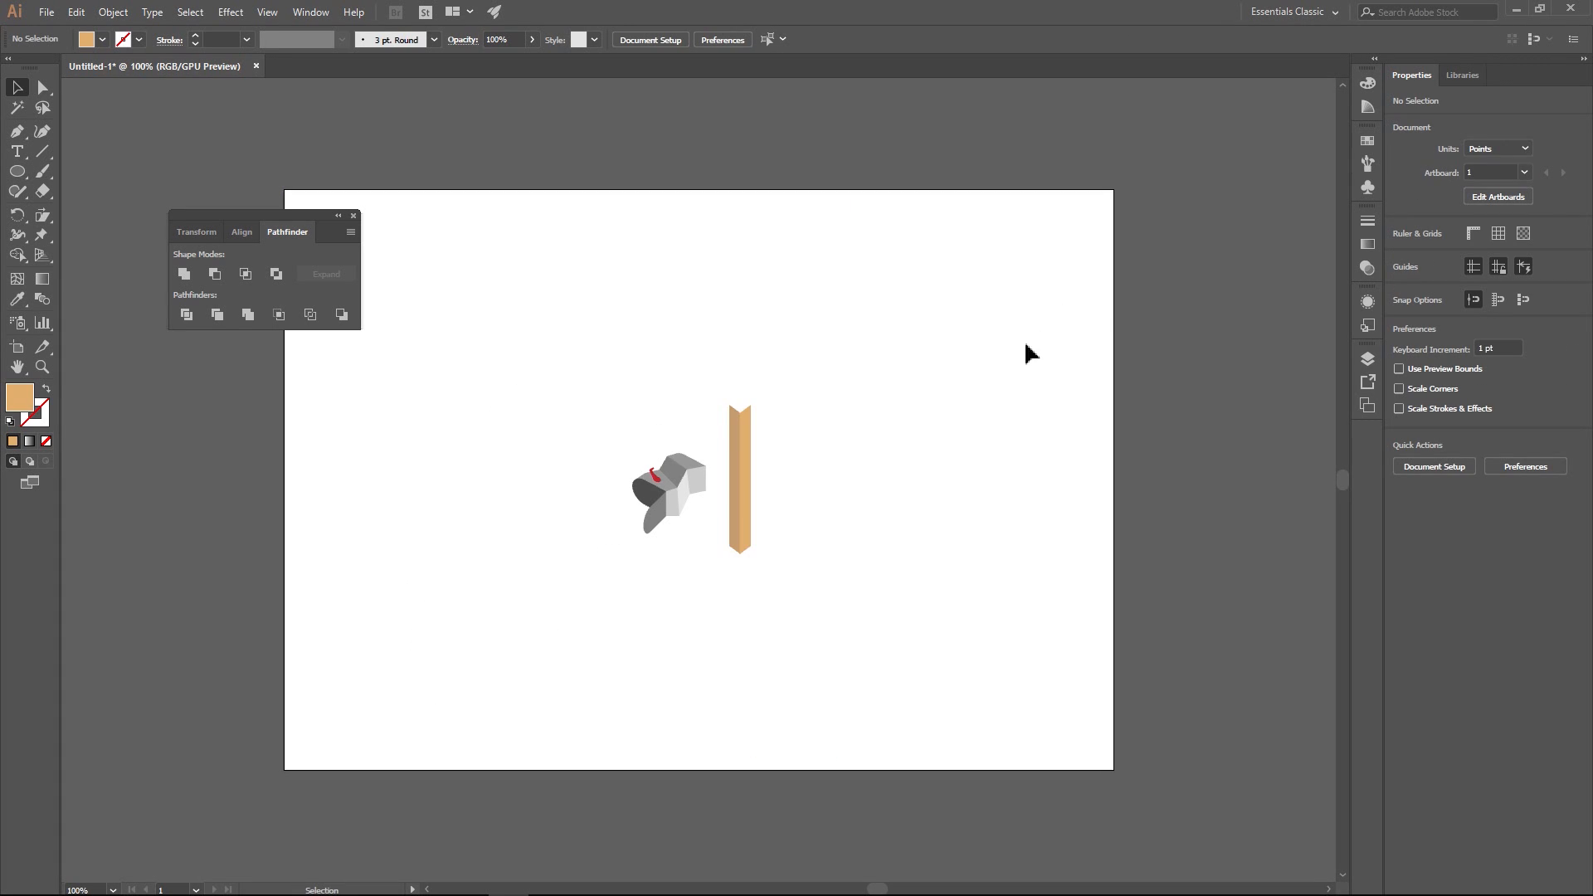
scroll(744, 423, "up", 5)
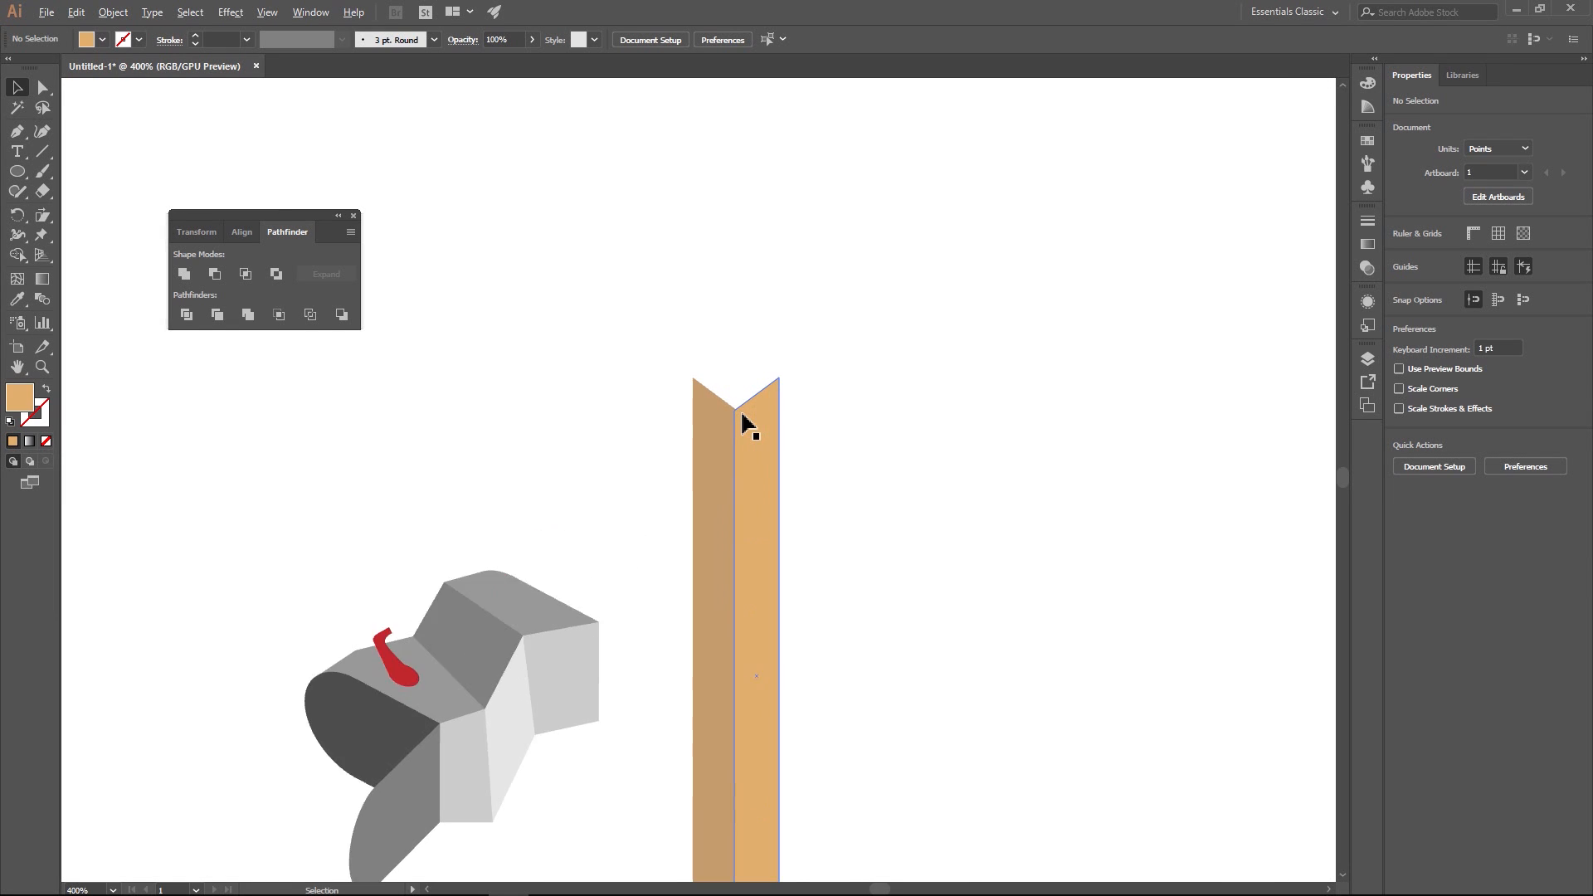
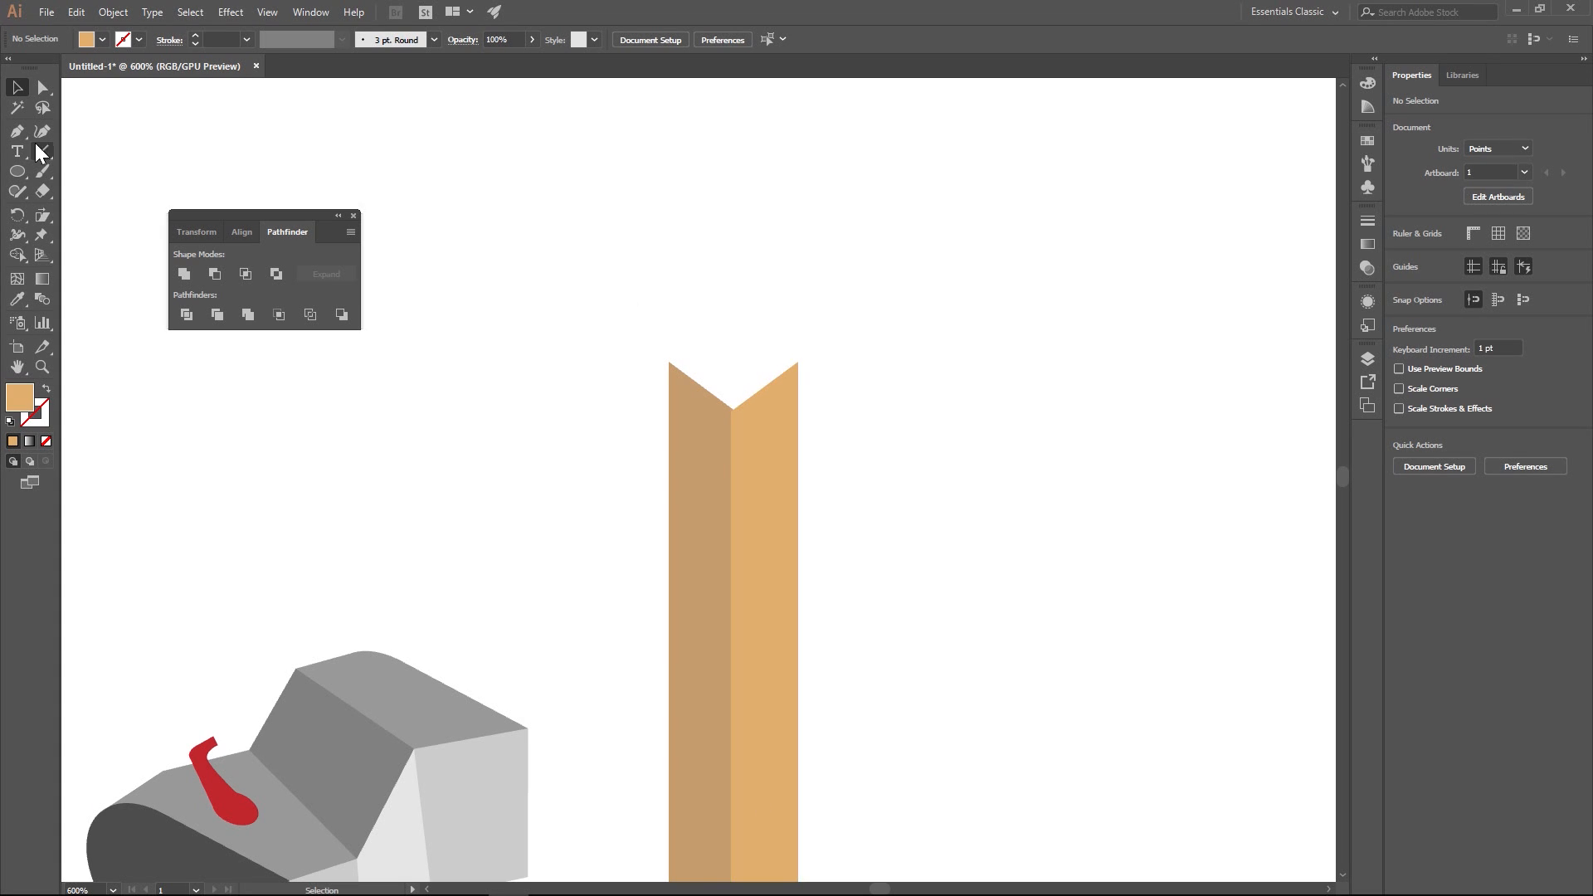
- Draw a jagged, notched top cap with the Pen tool across the wooden post's upper end in the right face's orange-tan
key("p")
left_click(669, 362)
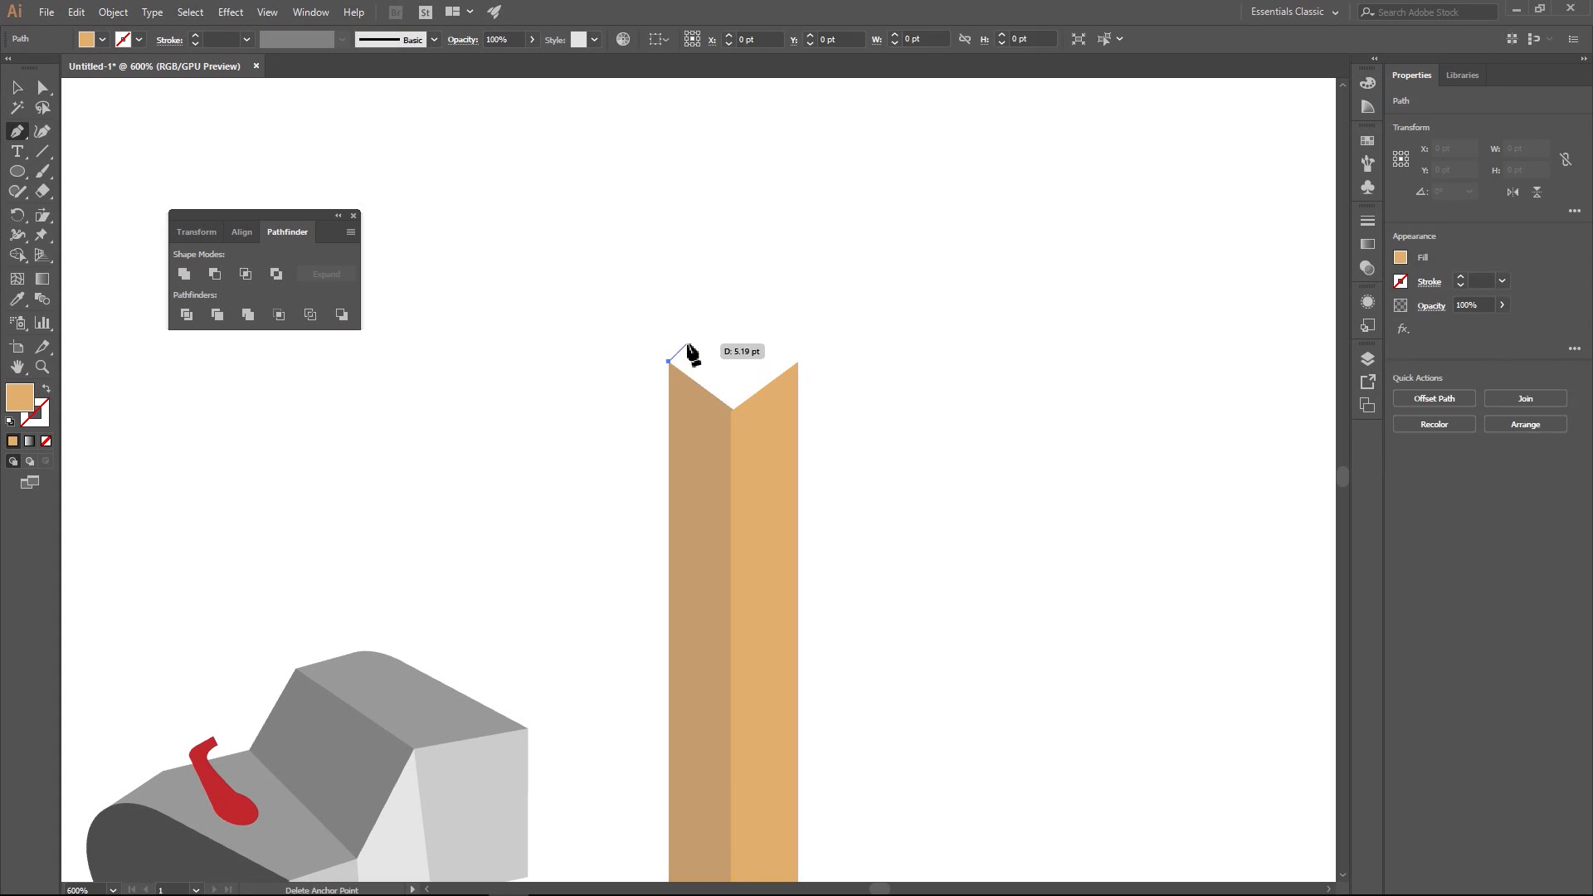
left_click(688, 341)
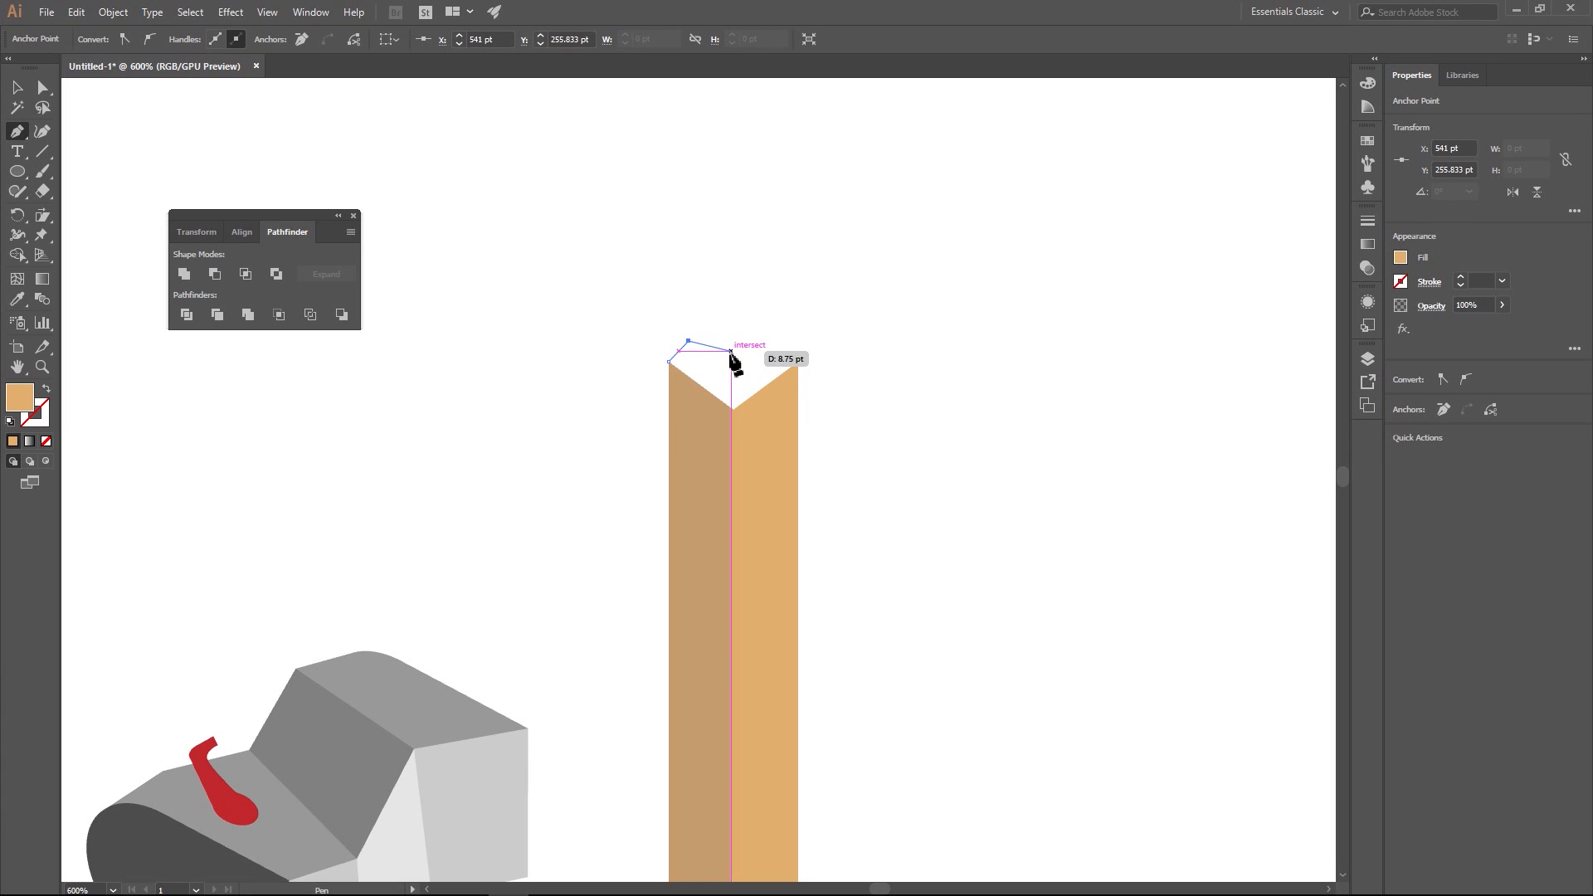
left_click(731, 351)
left_click(747, 327)
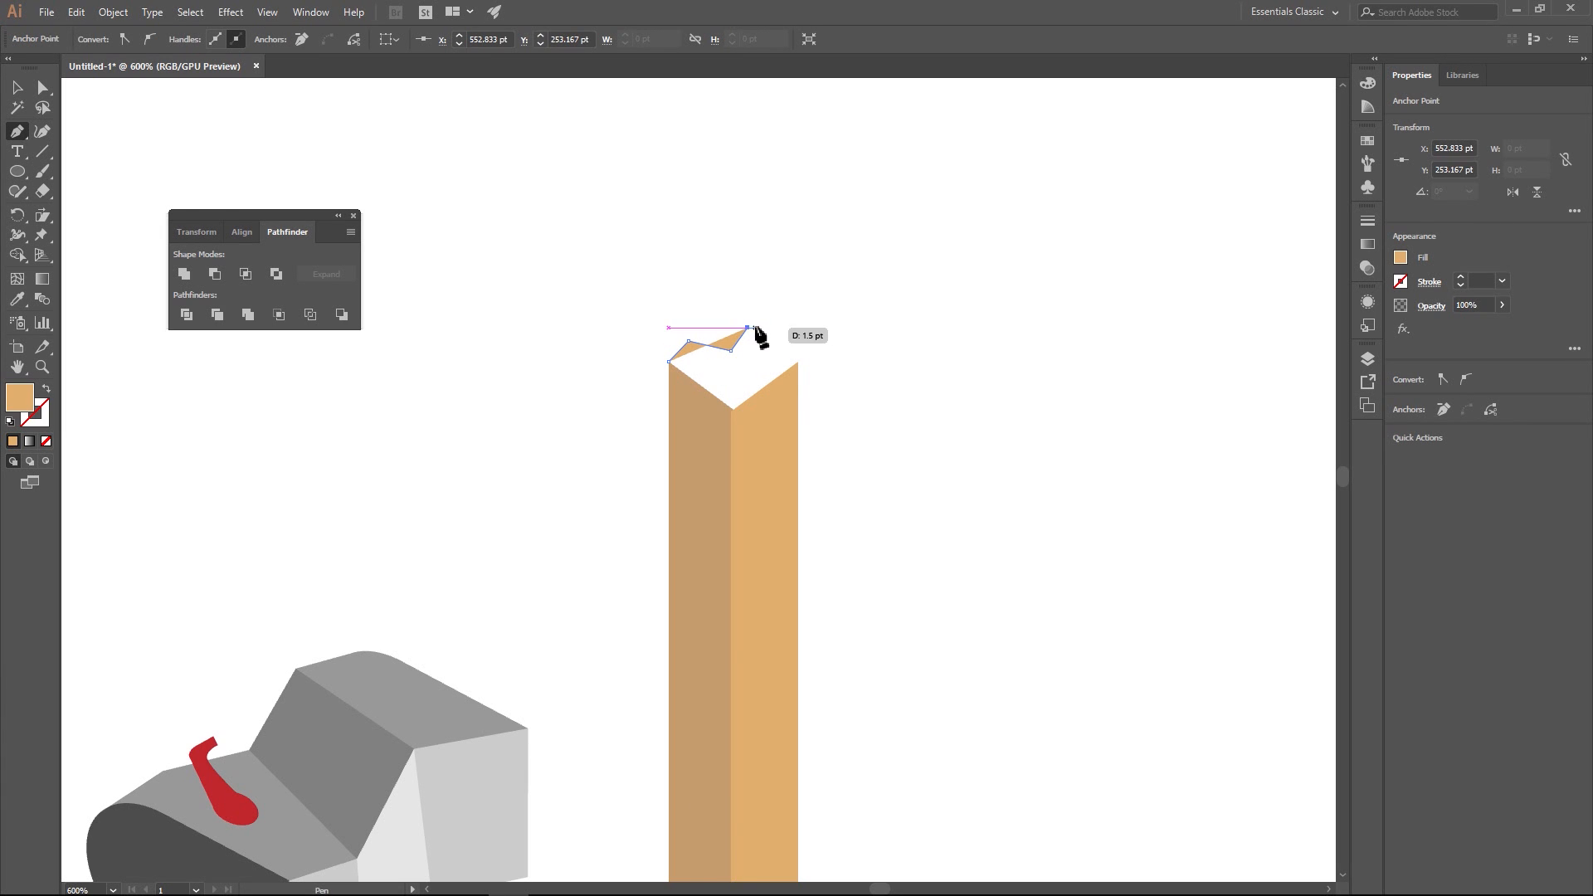
left_click(758, 328)
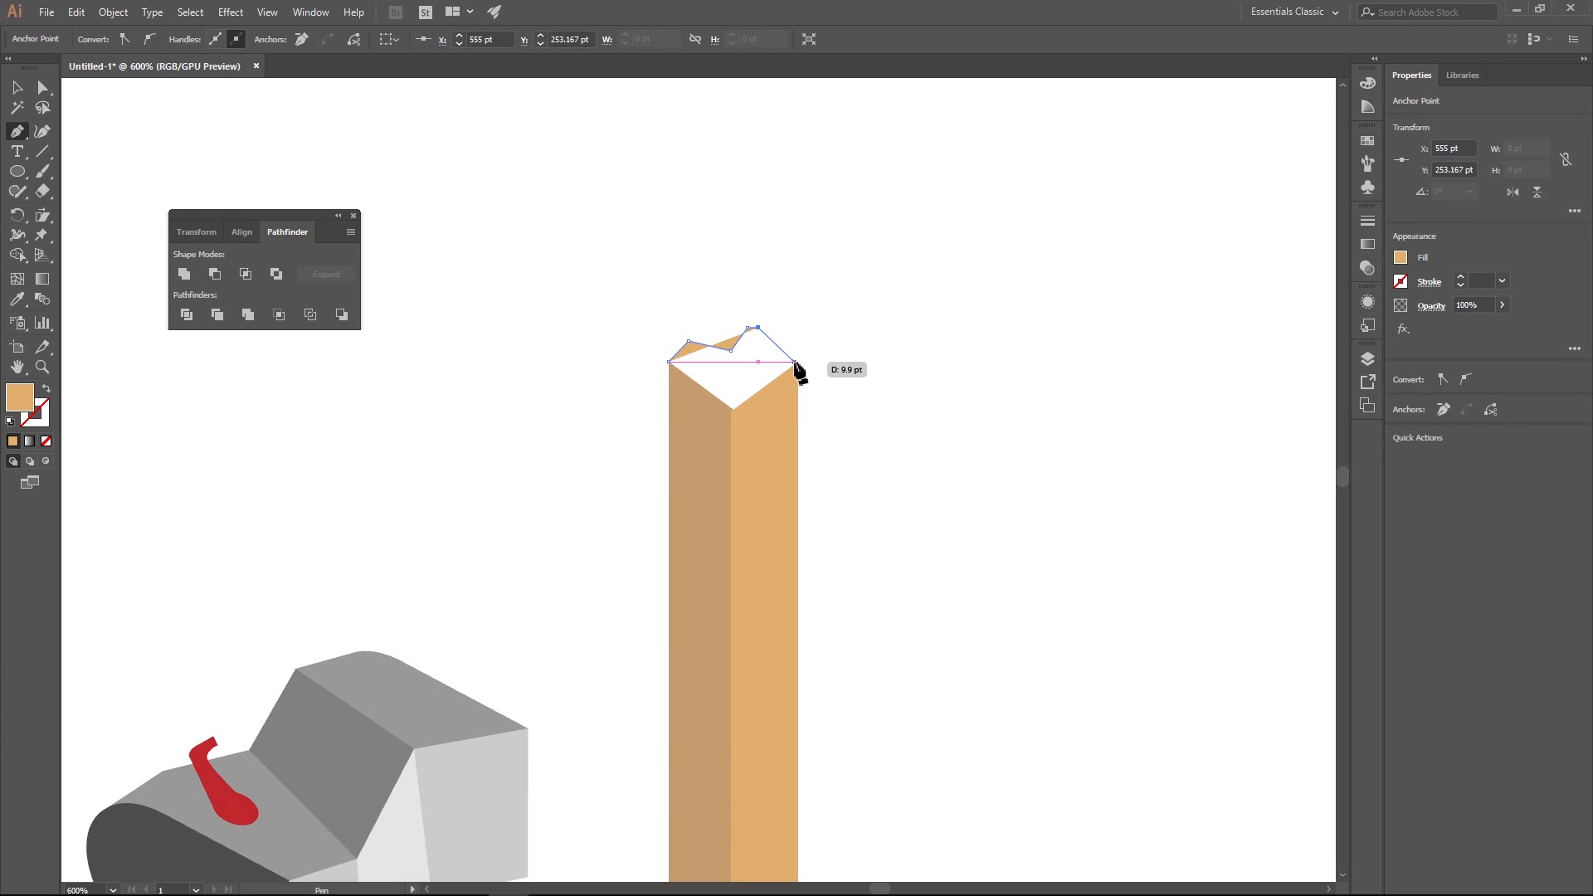
left_click(798, 362)
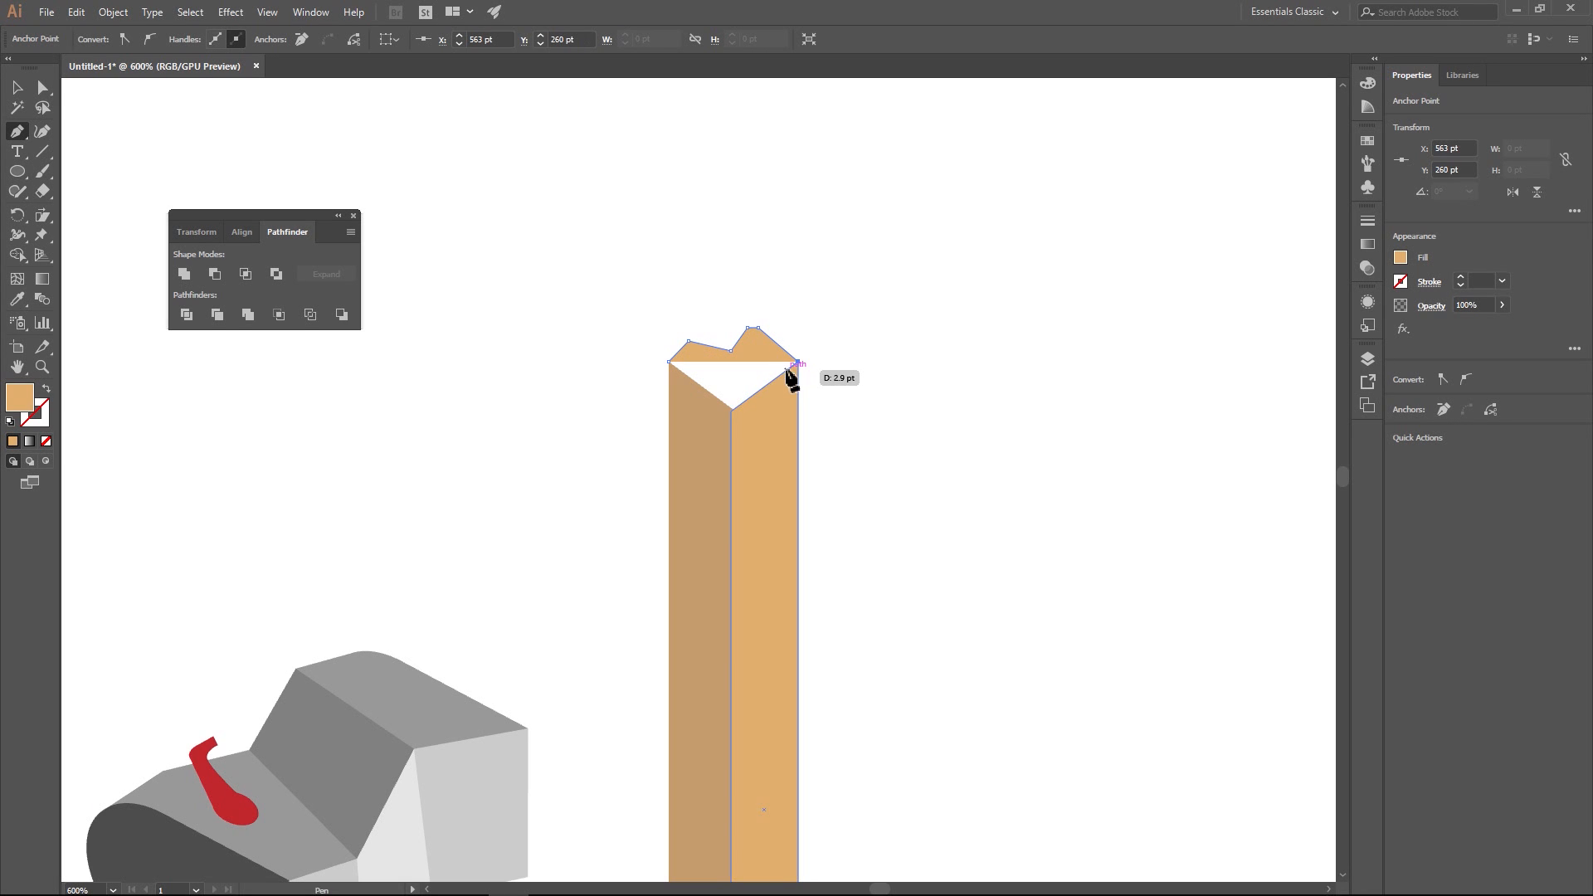
left_click(731, 412)
left_click(669, 362)
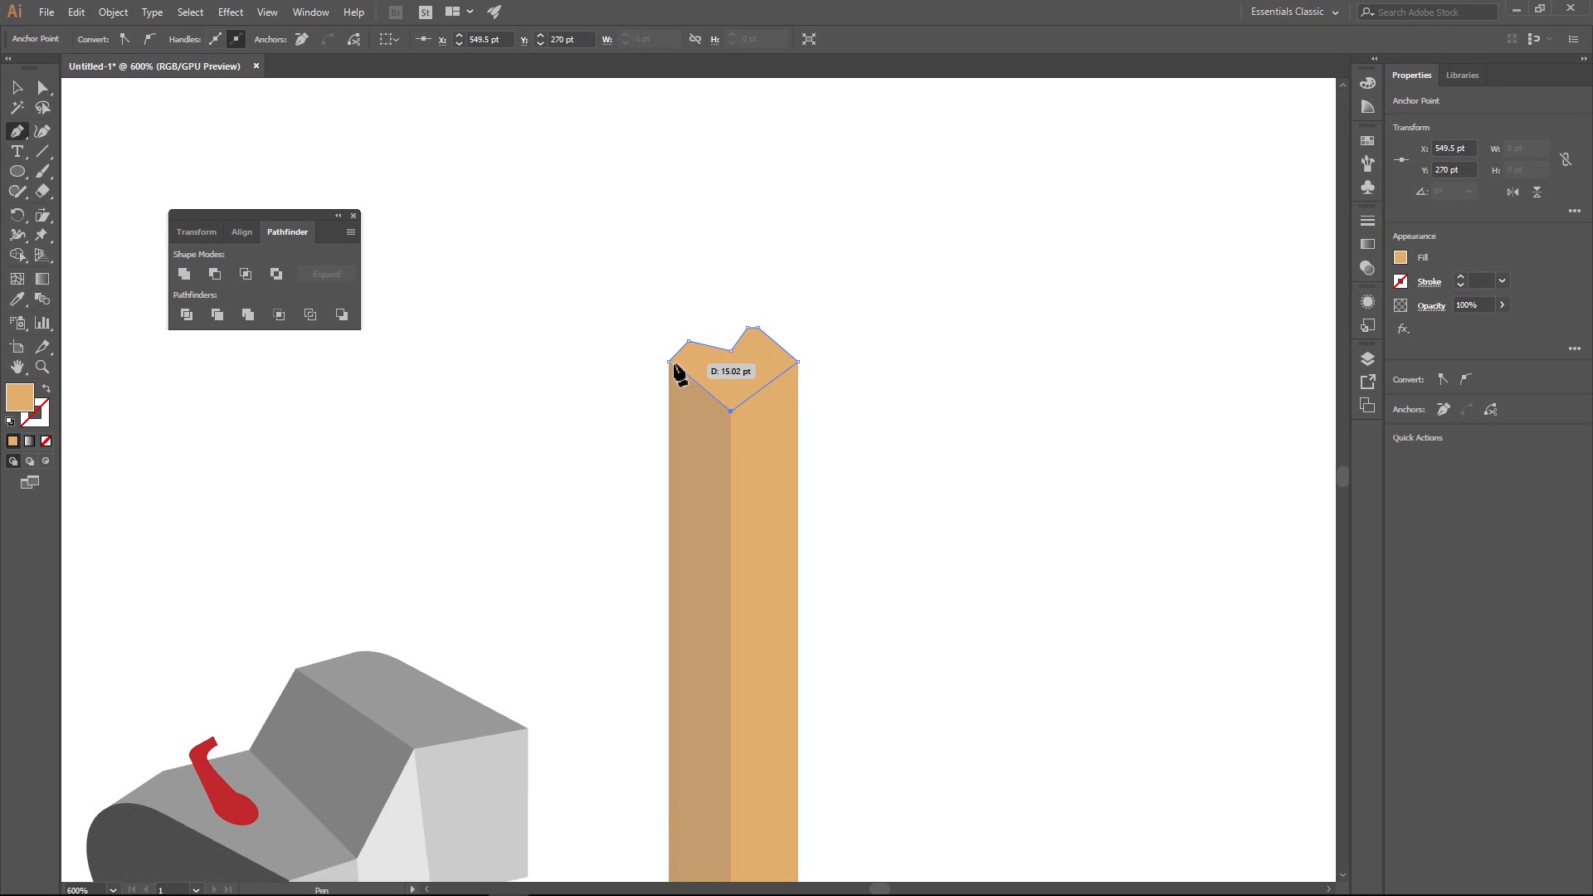
key("v")
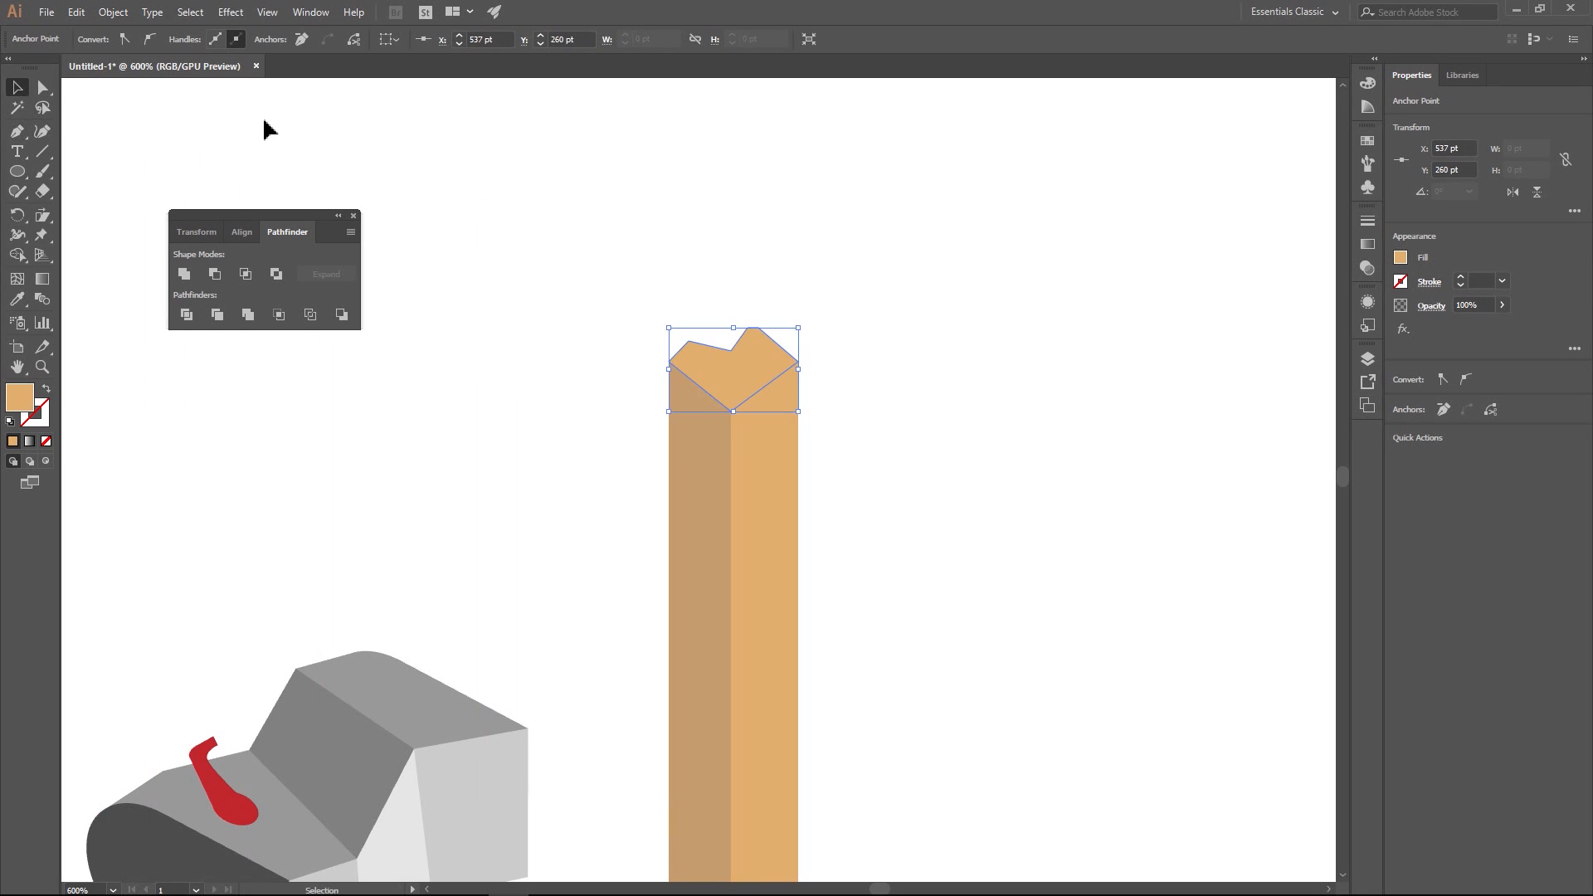
left_click(263, 129)
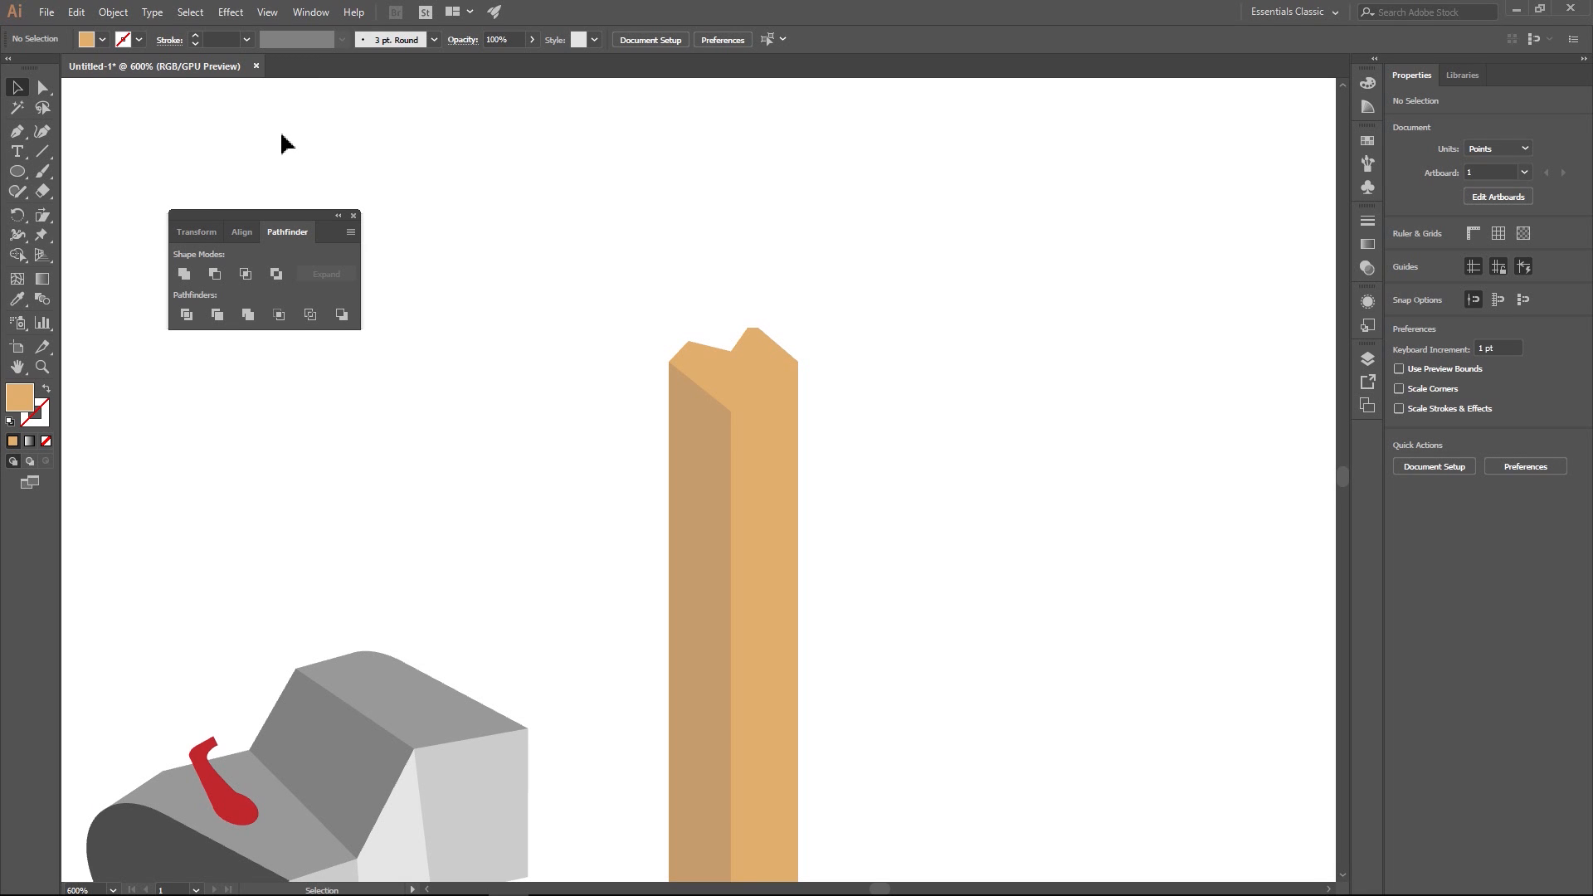
- Draw a slanted facet about 15 by 14 pt along the left side of the post's notched top, using the left face's tan fill
left_click(16, 133)
left_click(15, 91)
left_click(720, 442)
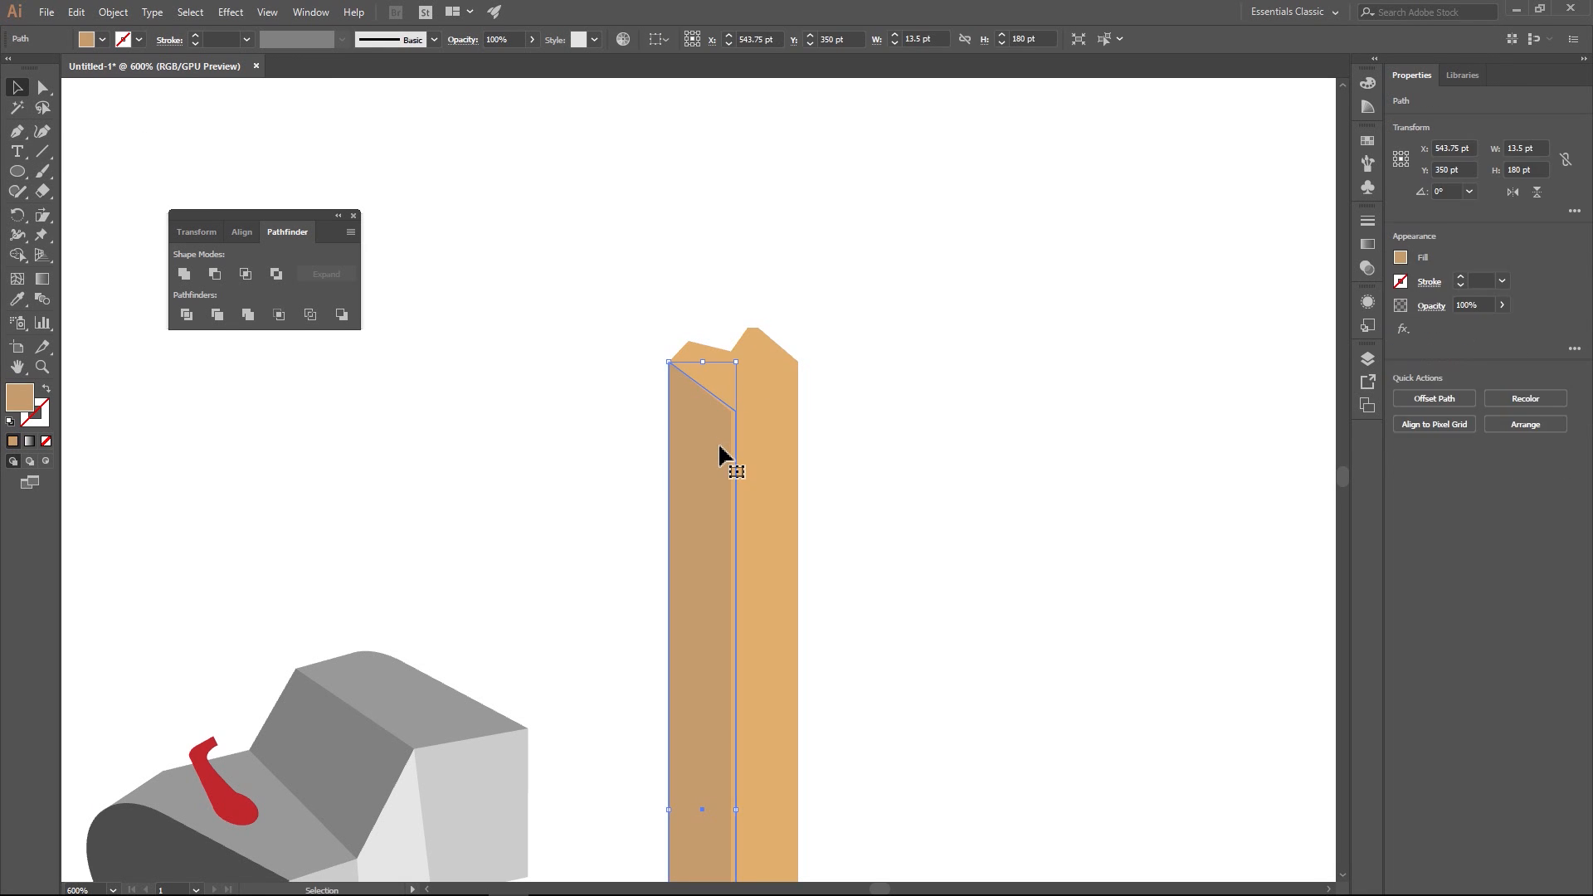
left_click(353, 322)
key("p")
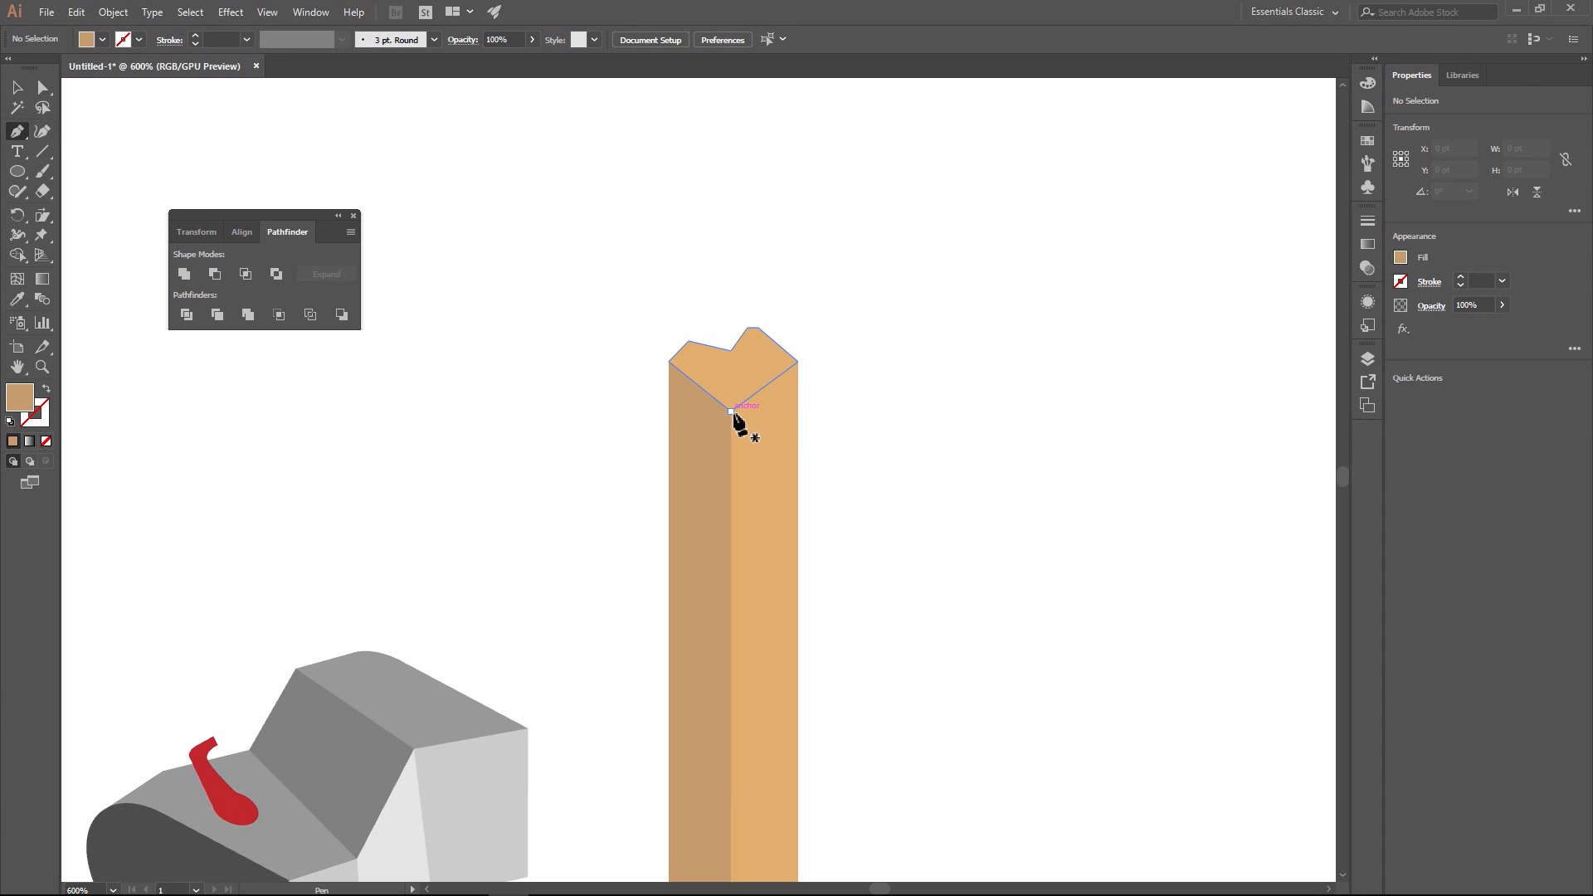
left_click(731, 411)
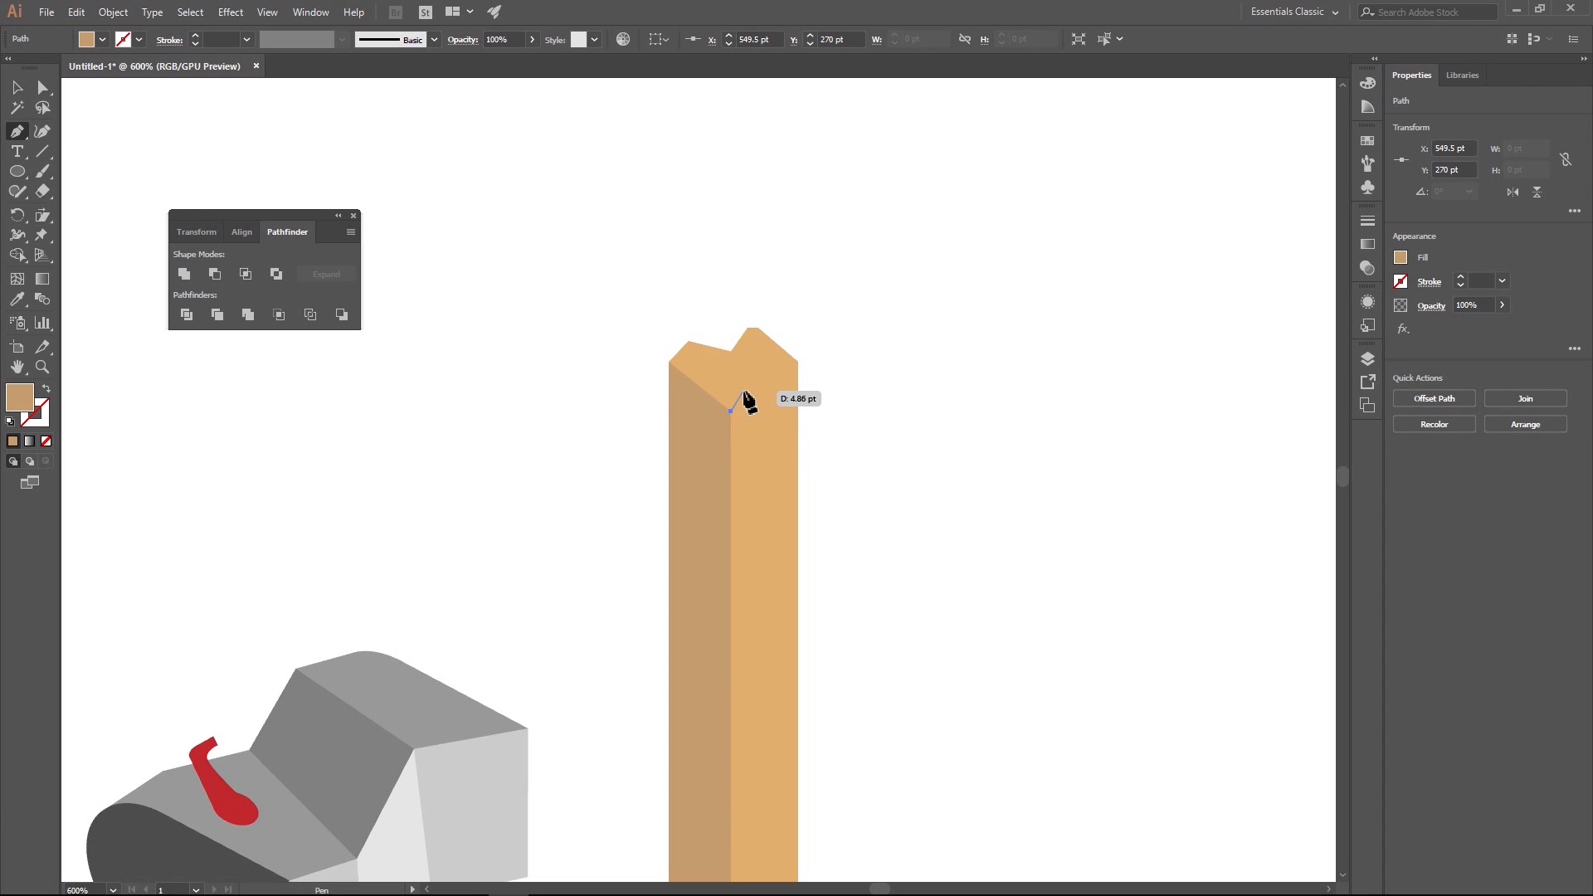
left_click(742, 390)
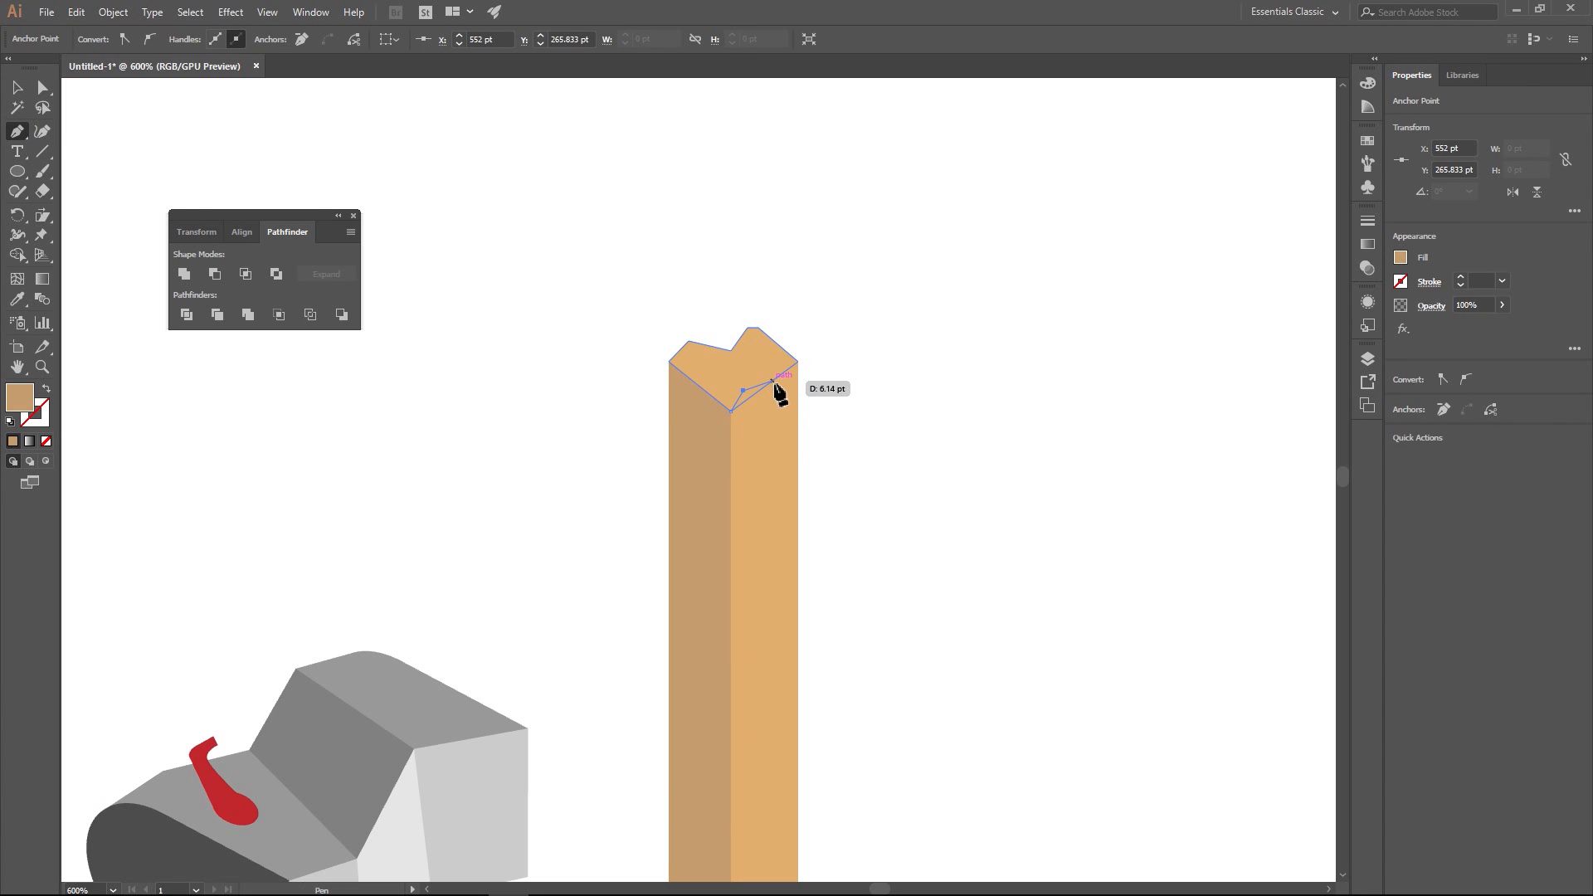
left_click(774, 390)
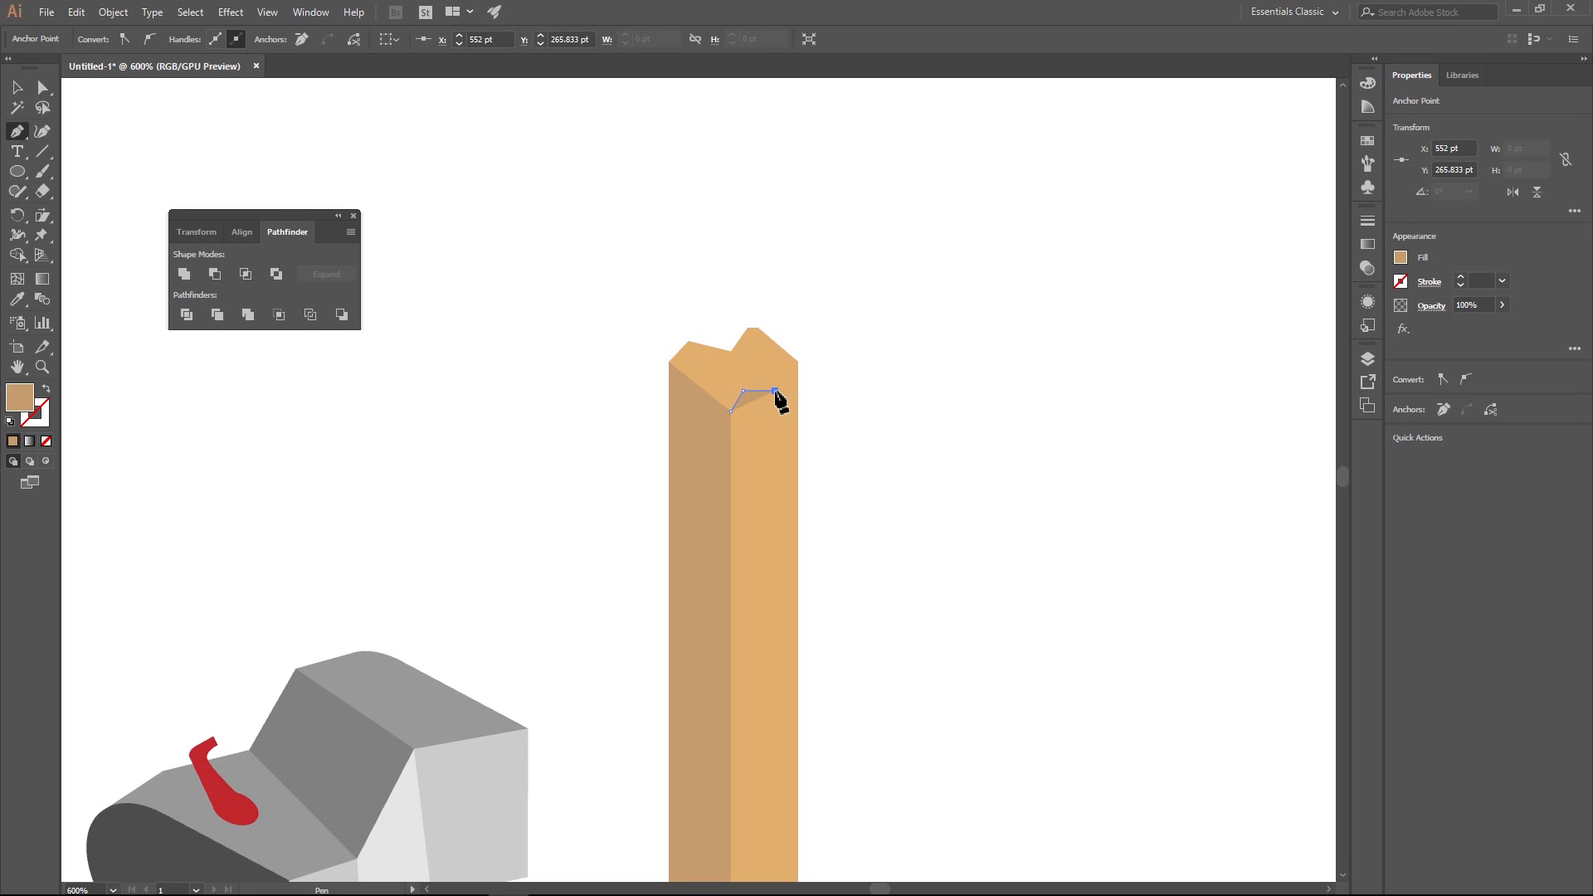
left_click(688, 341)
left_click(671, 362)
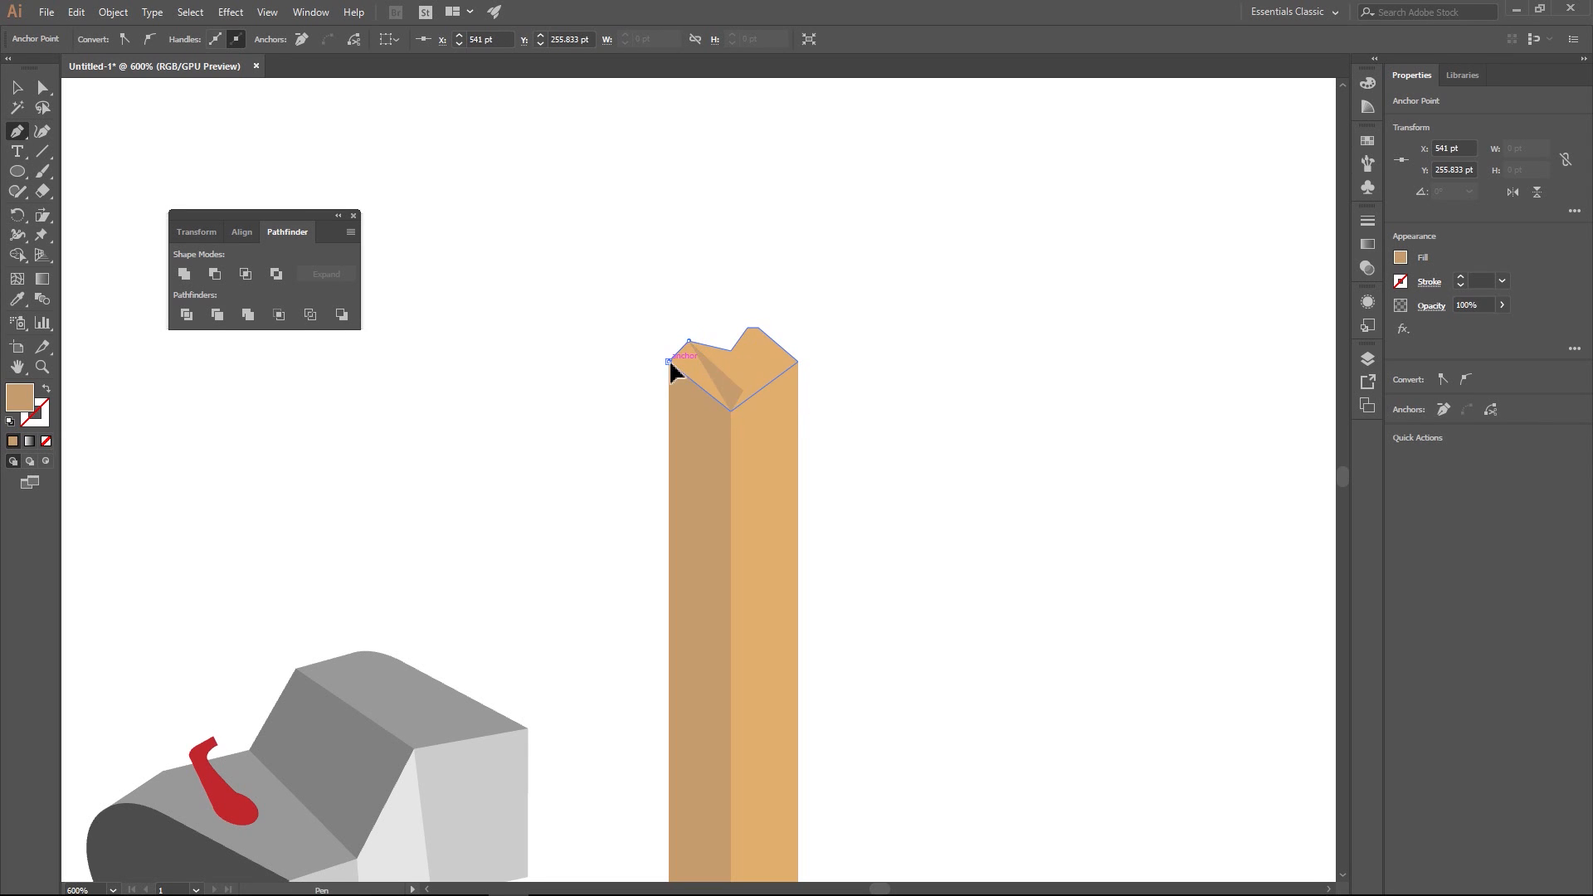
- Recolour the left slanted facet on the post's top with the darker brown swatch
left_click(1401, 259)
left_click(1300, 287)
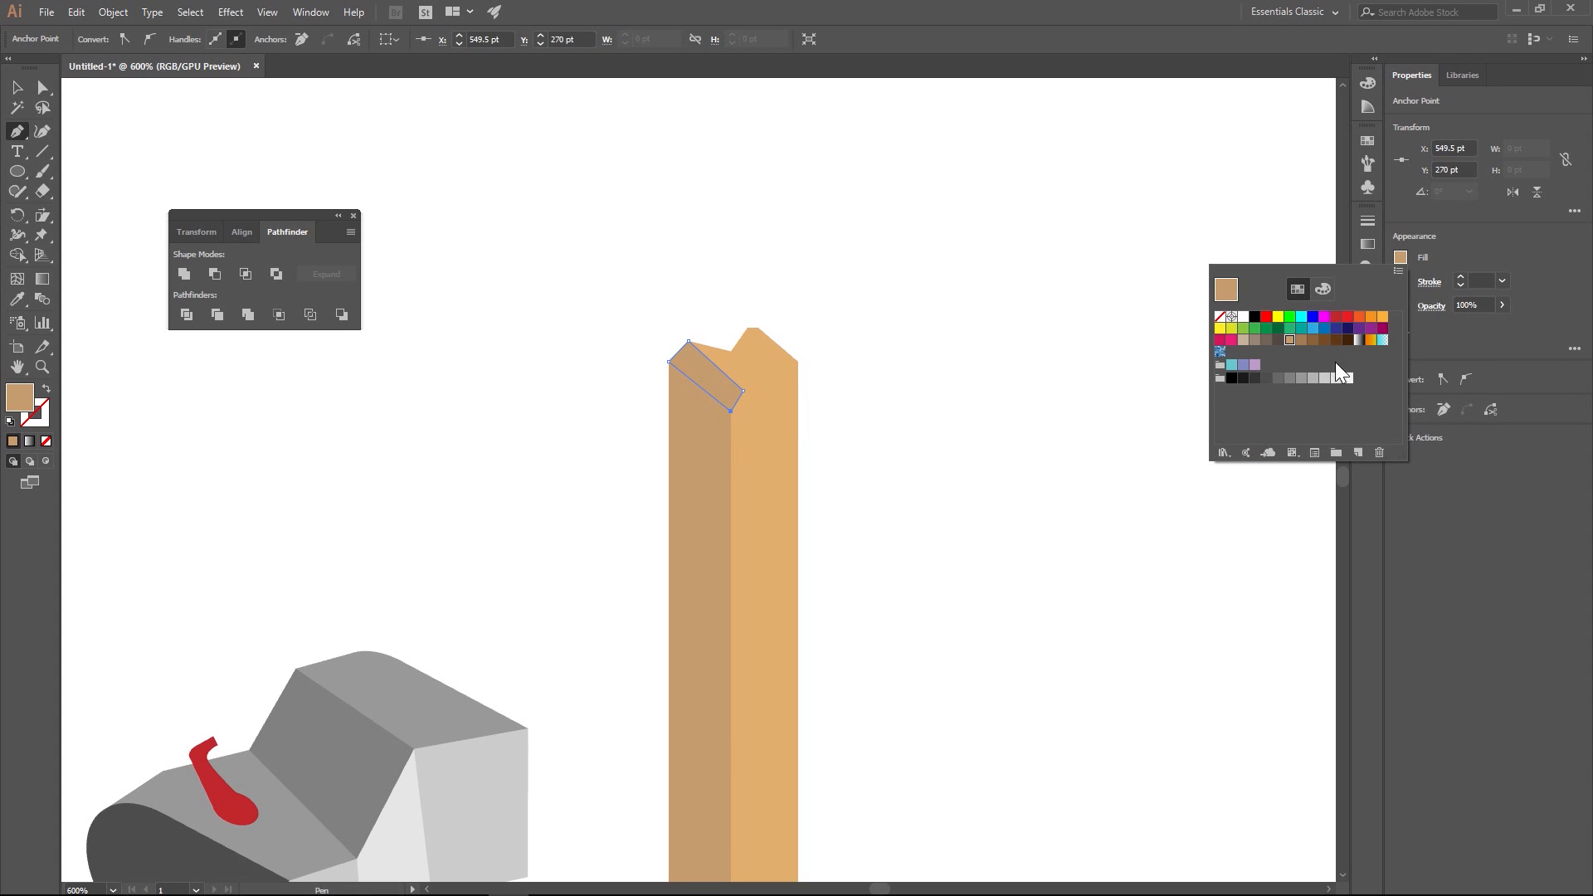
left_click(1302, 341)
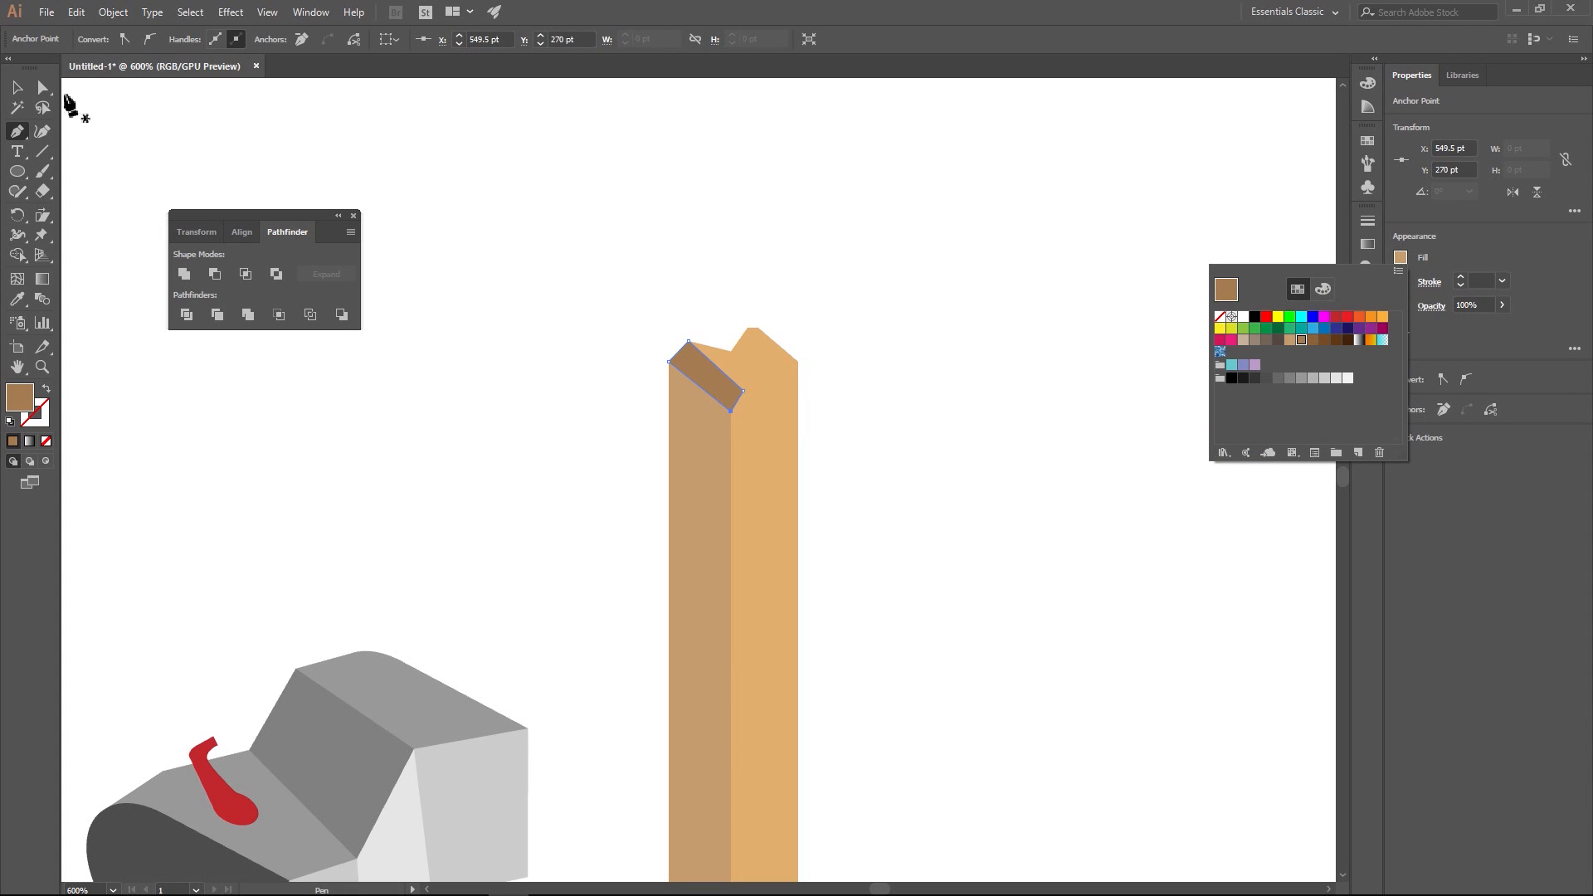
left_click(236, 157)
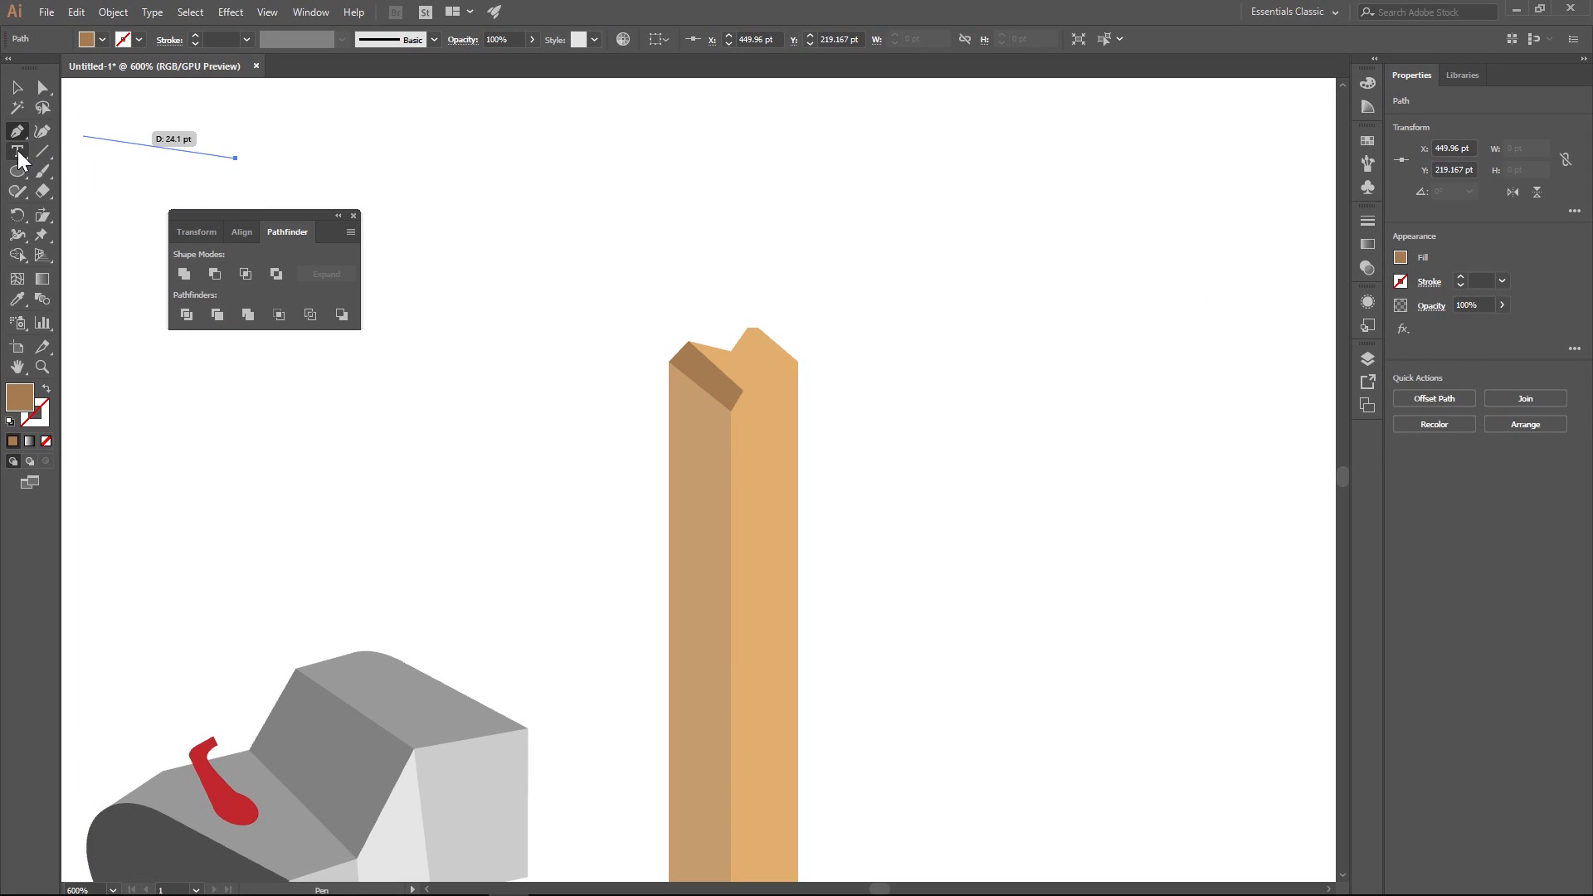
key("ctrl+z")
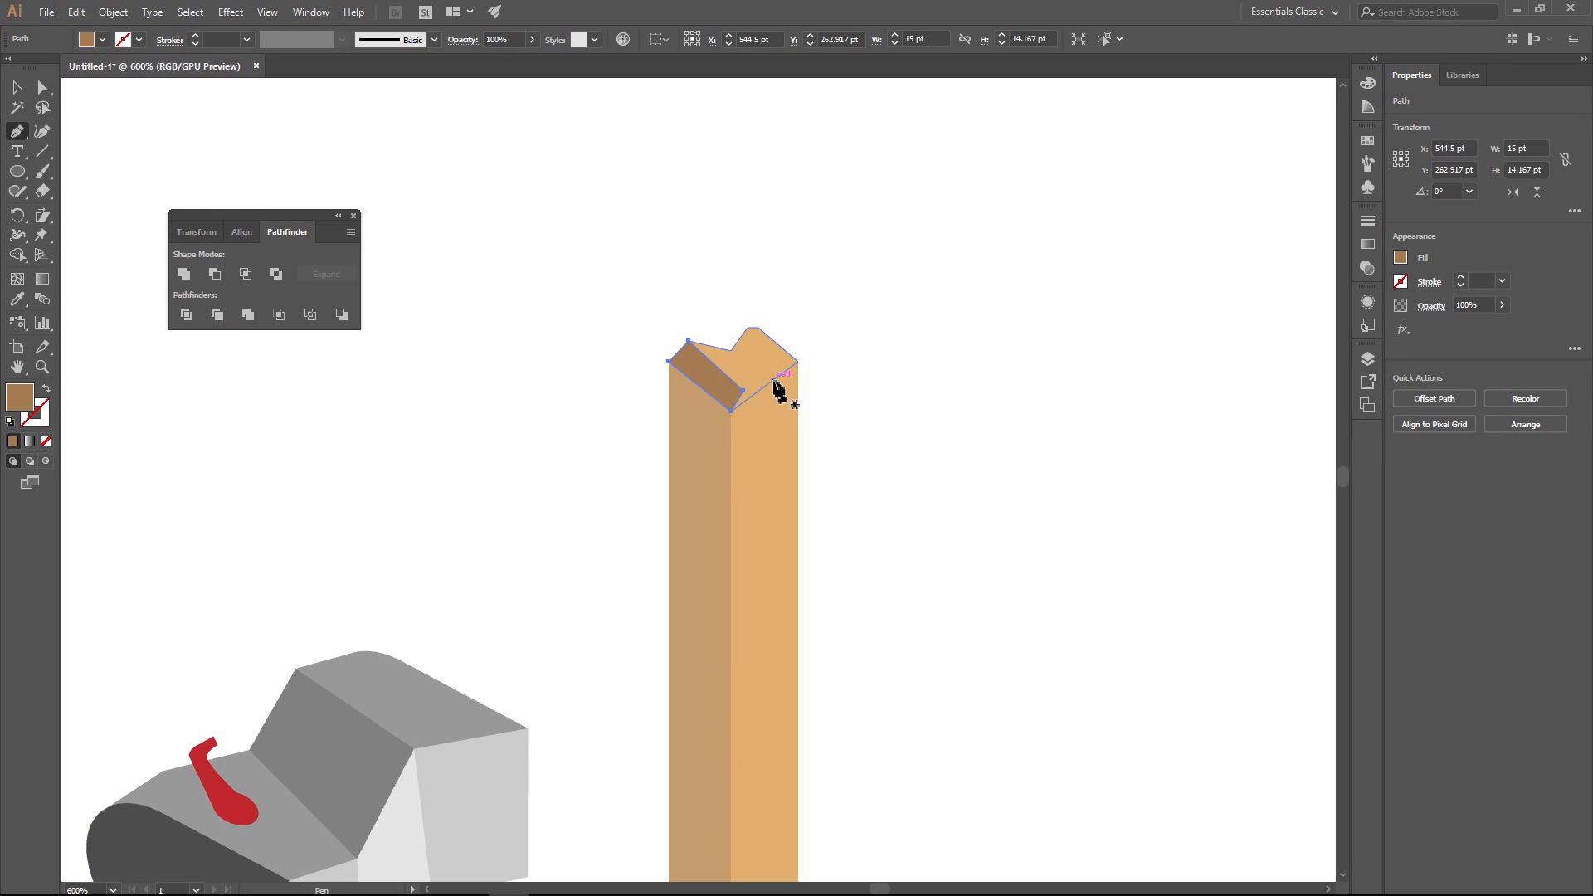
- Draw a middle facet about 18 by 10 pt from the left facet's upper edge to the base of the right peak
left_click(731, 352)
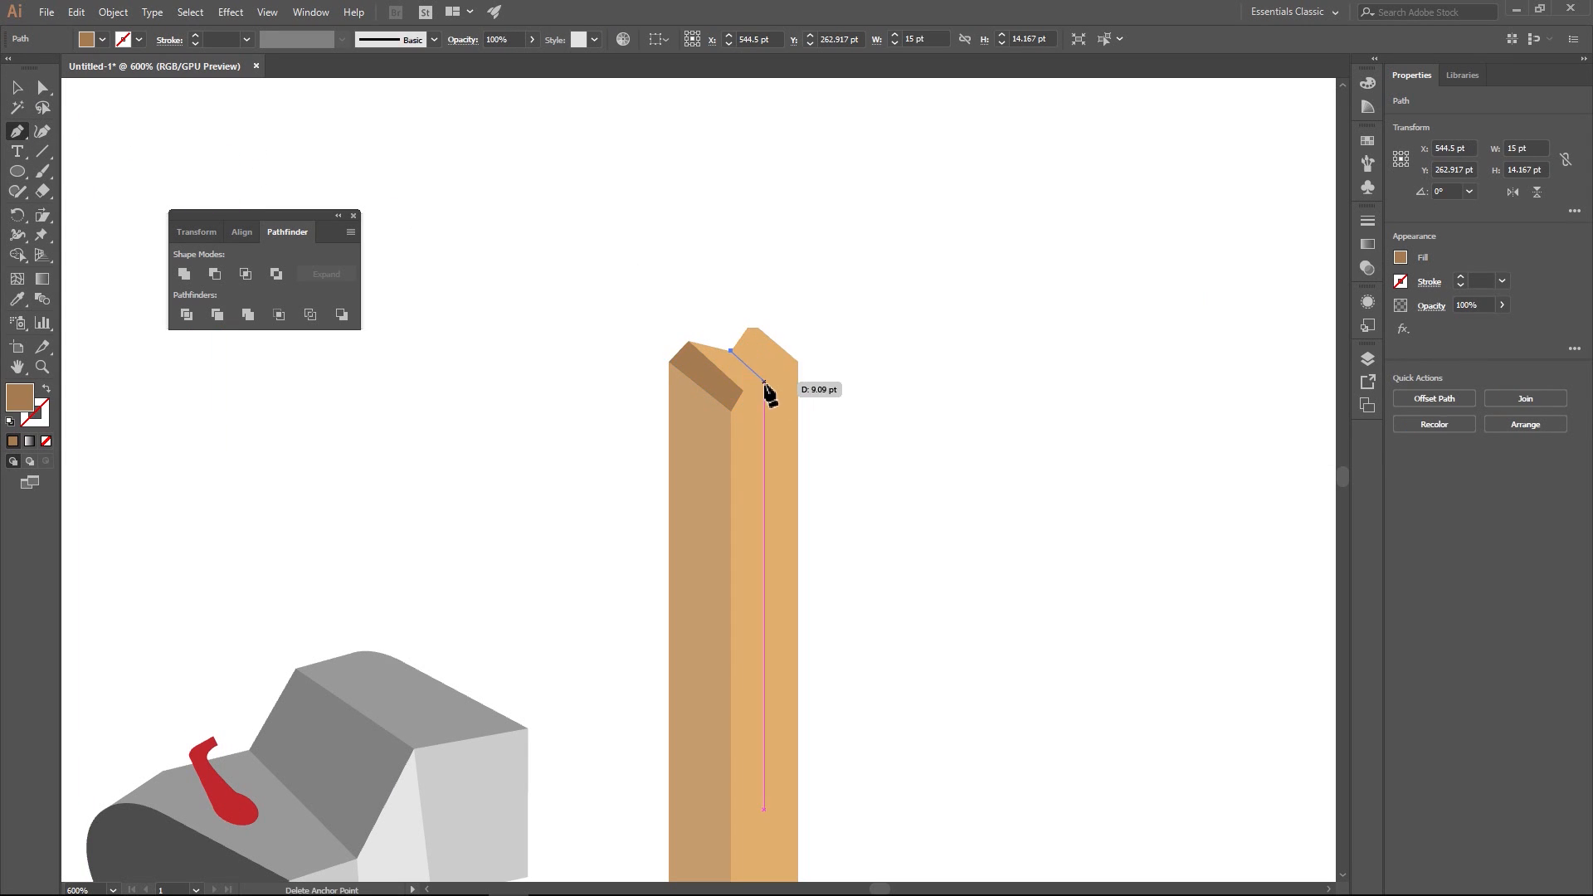
left_click(777, 390)
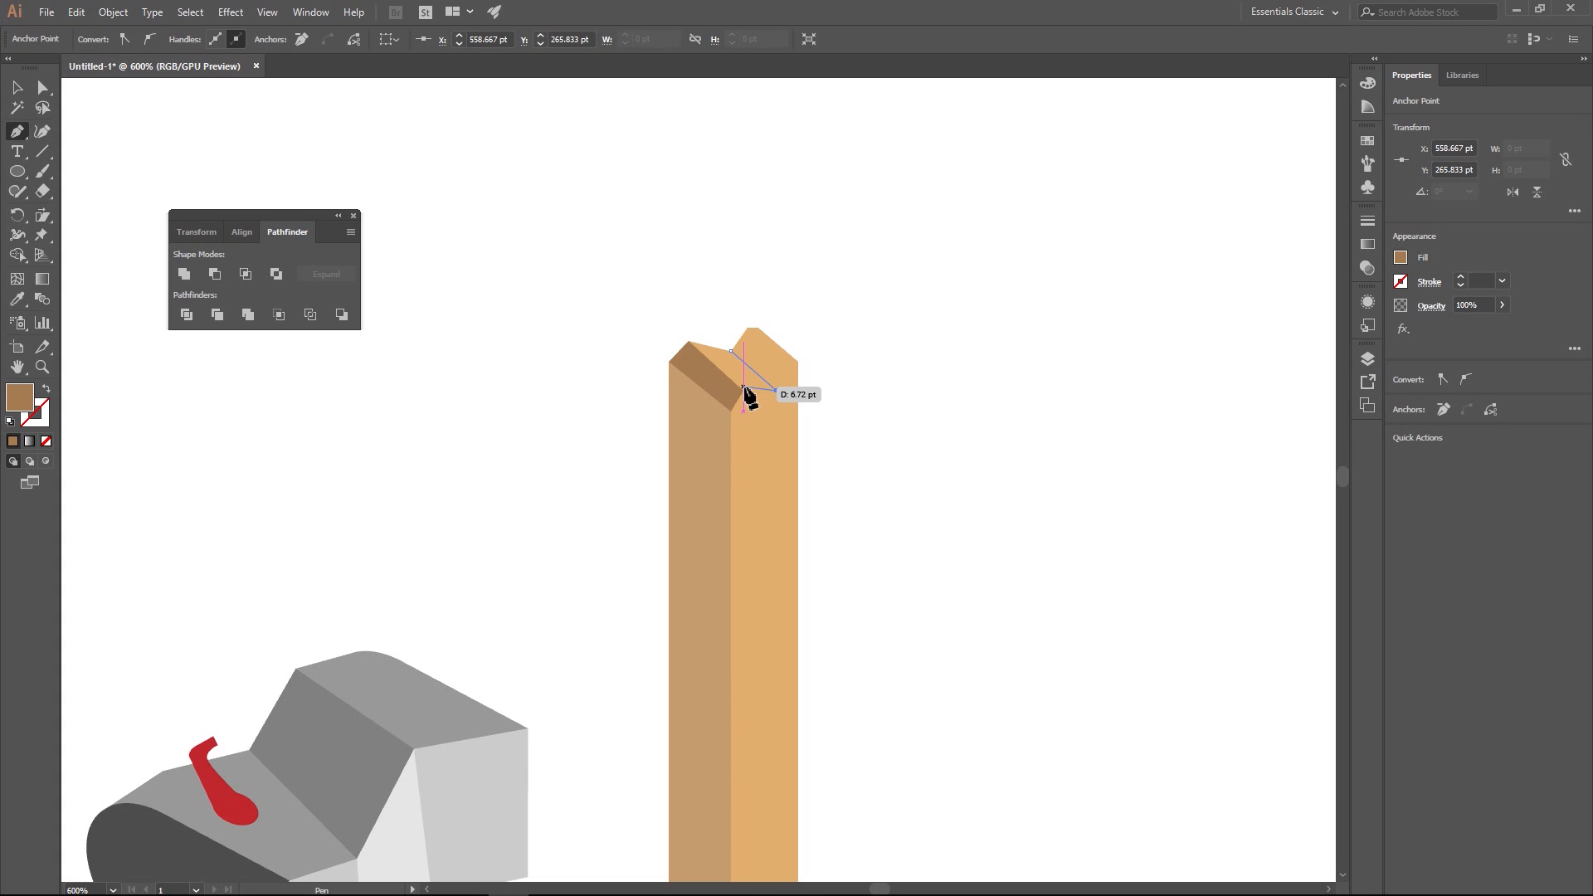
left_click(743, 390)
left_click(689, 341)
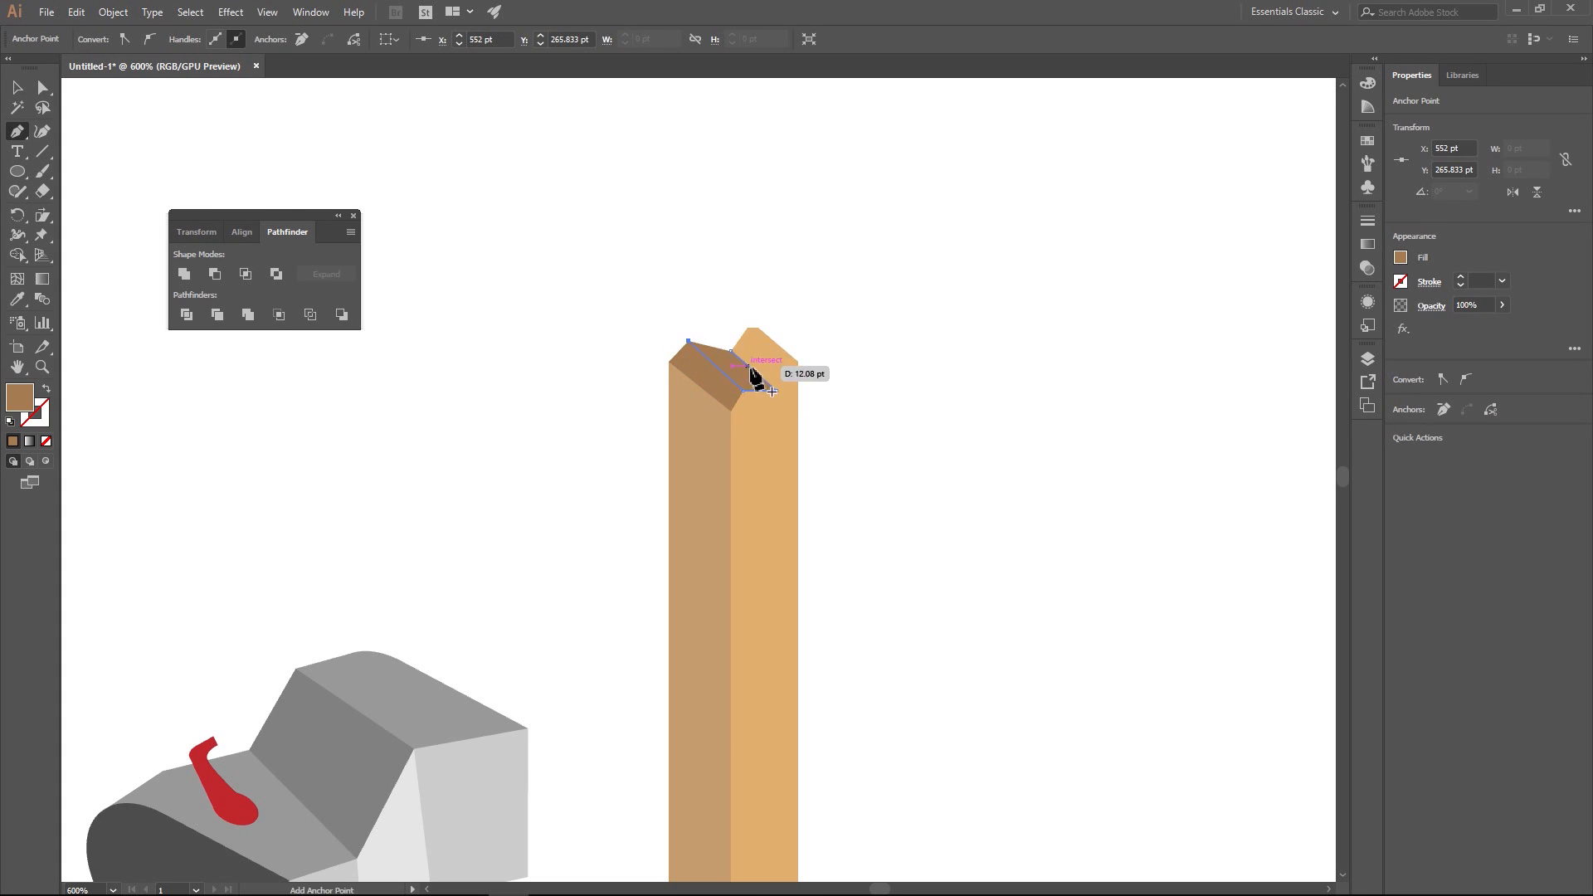
- Recolour the middle facet on the post's top with the lighter tan-brown swatch
left_click(43, 87)
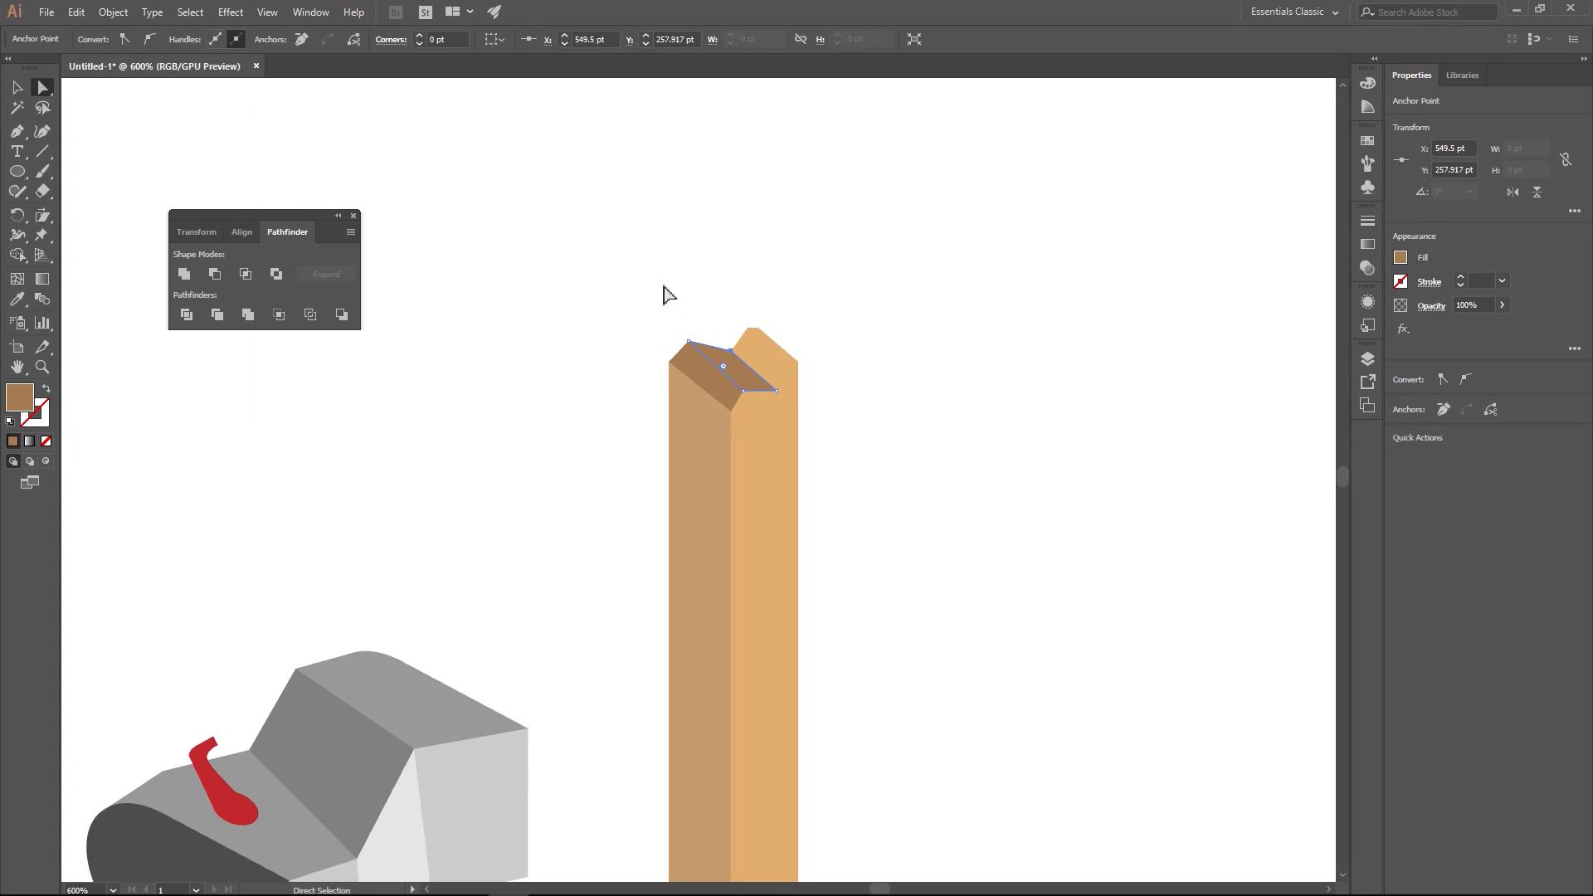
left_click(731, 370)
left_click(1401, 259)
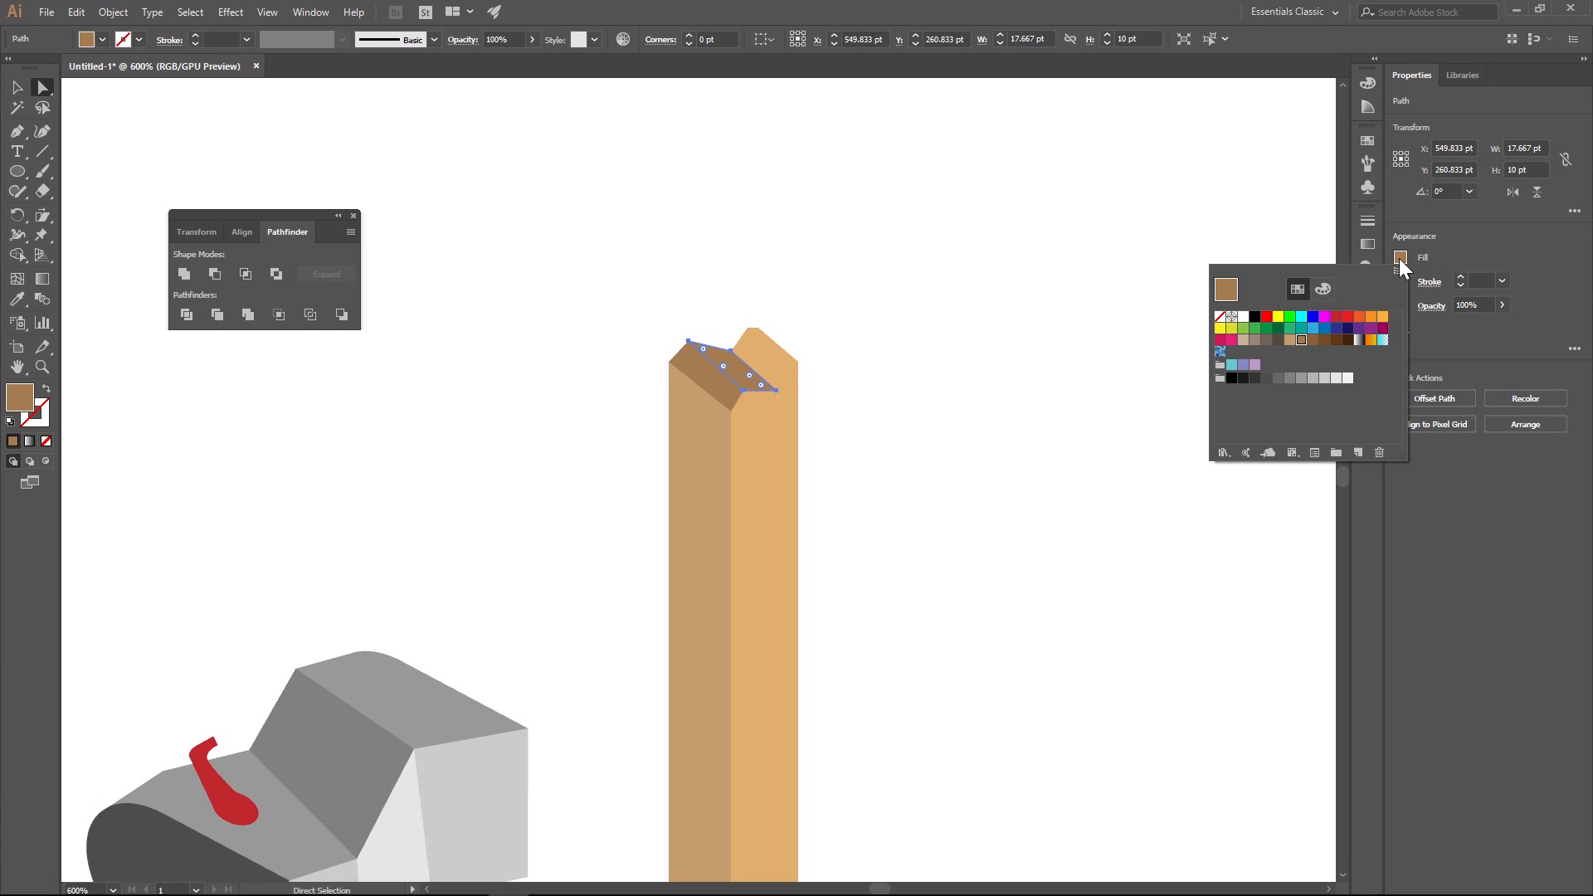
left_click(1290, 340)
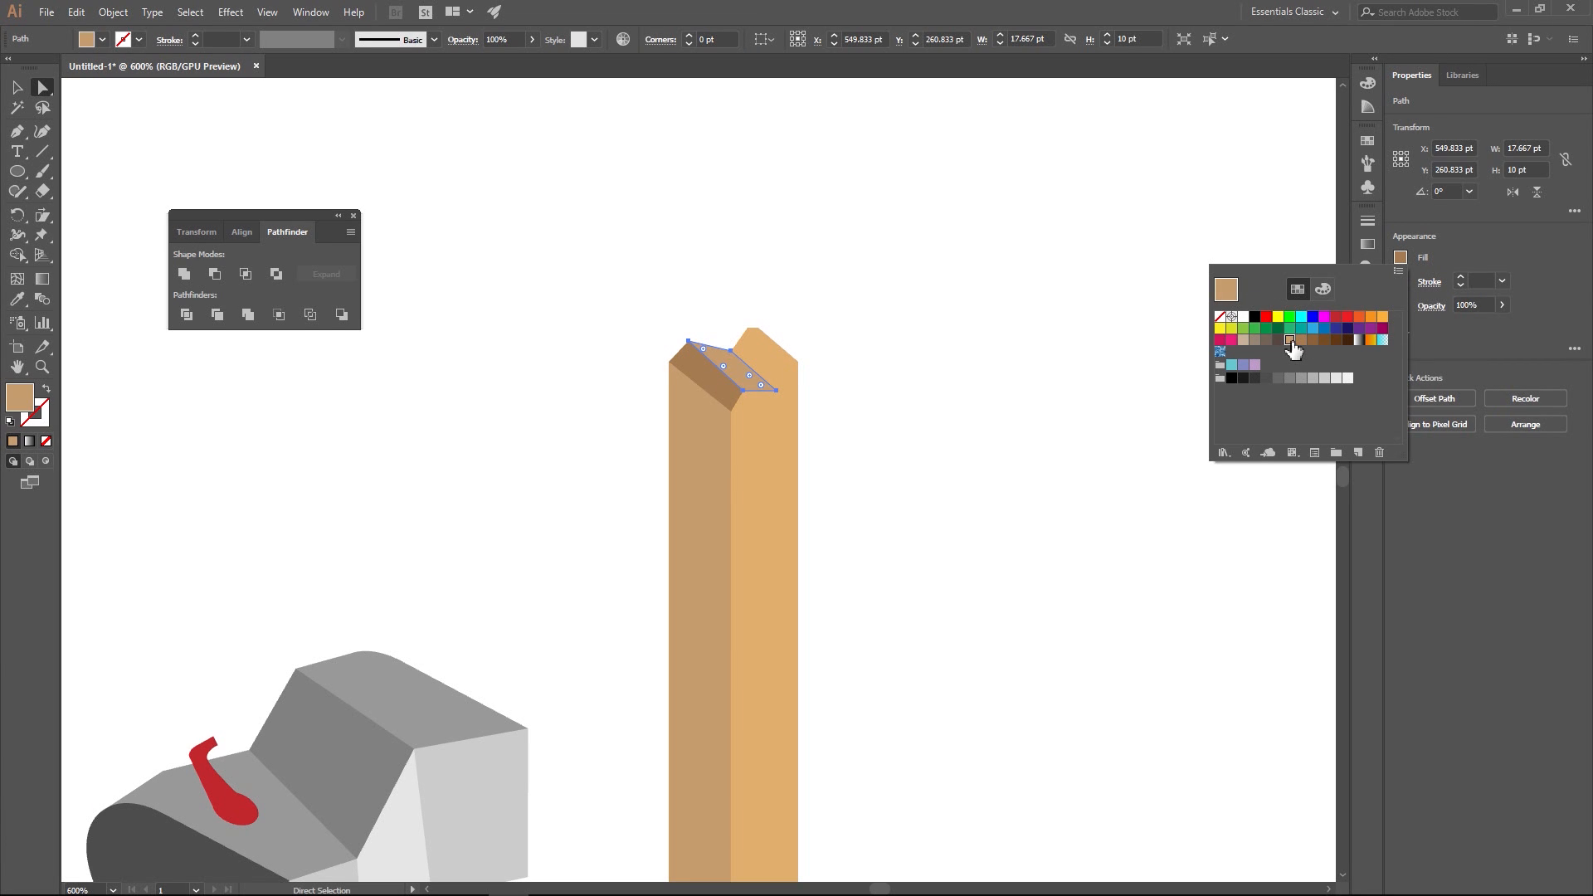
left_click(915, 288)
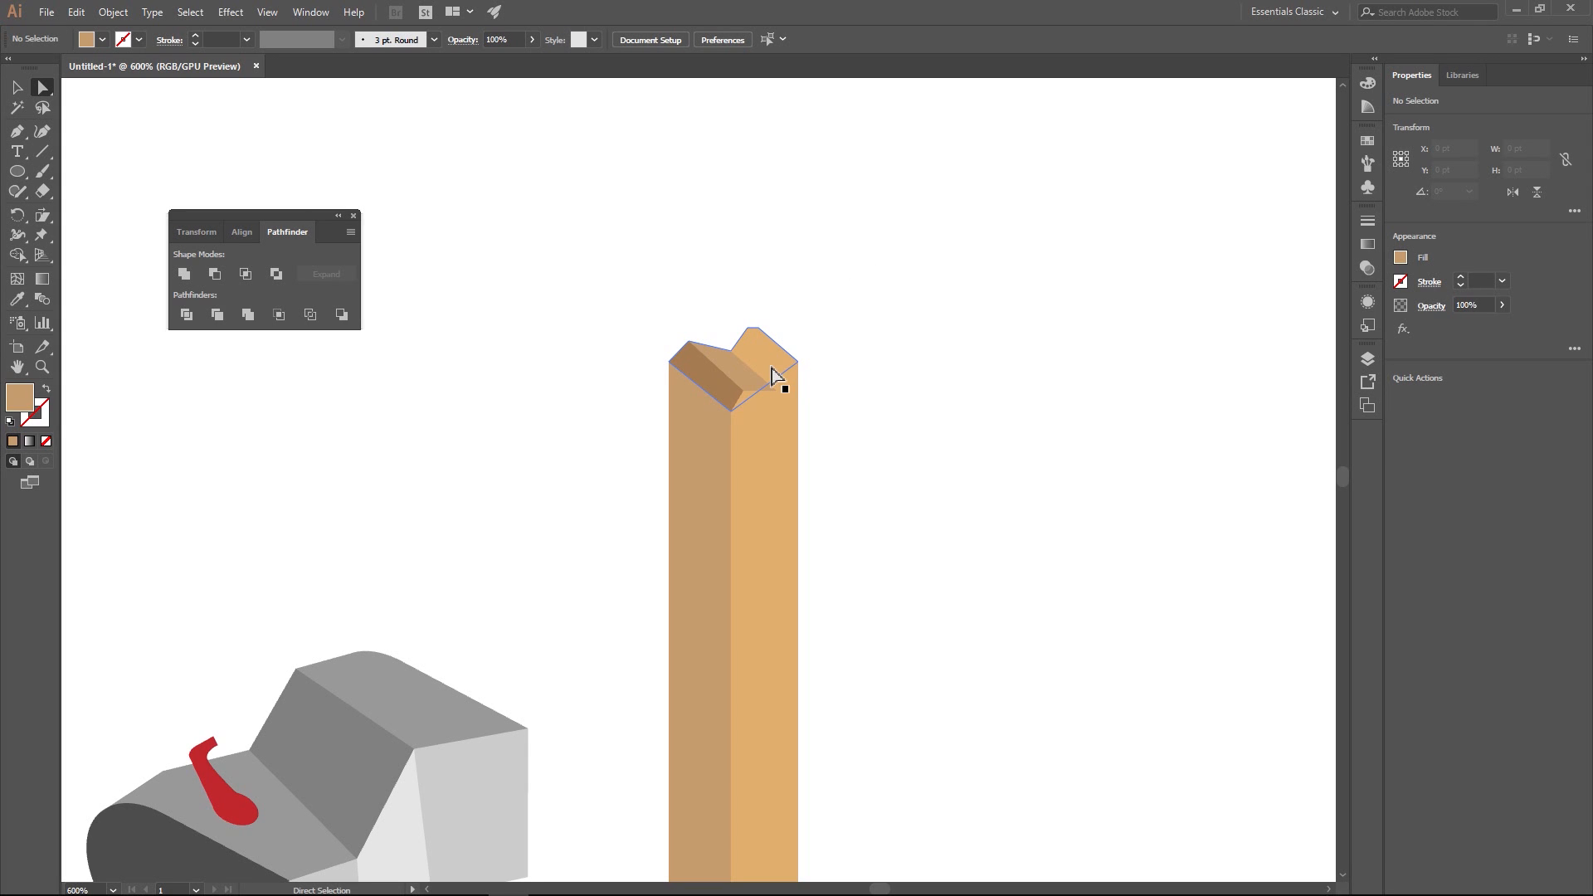
- Draw a slanted four-sided facet on the right peak of the post's top, filled with the left facet's darker brown
left_click(703, 378)
left_click(582, 283)
left_click(17, 132)
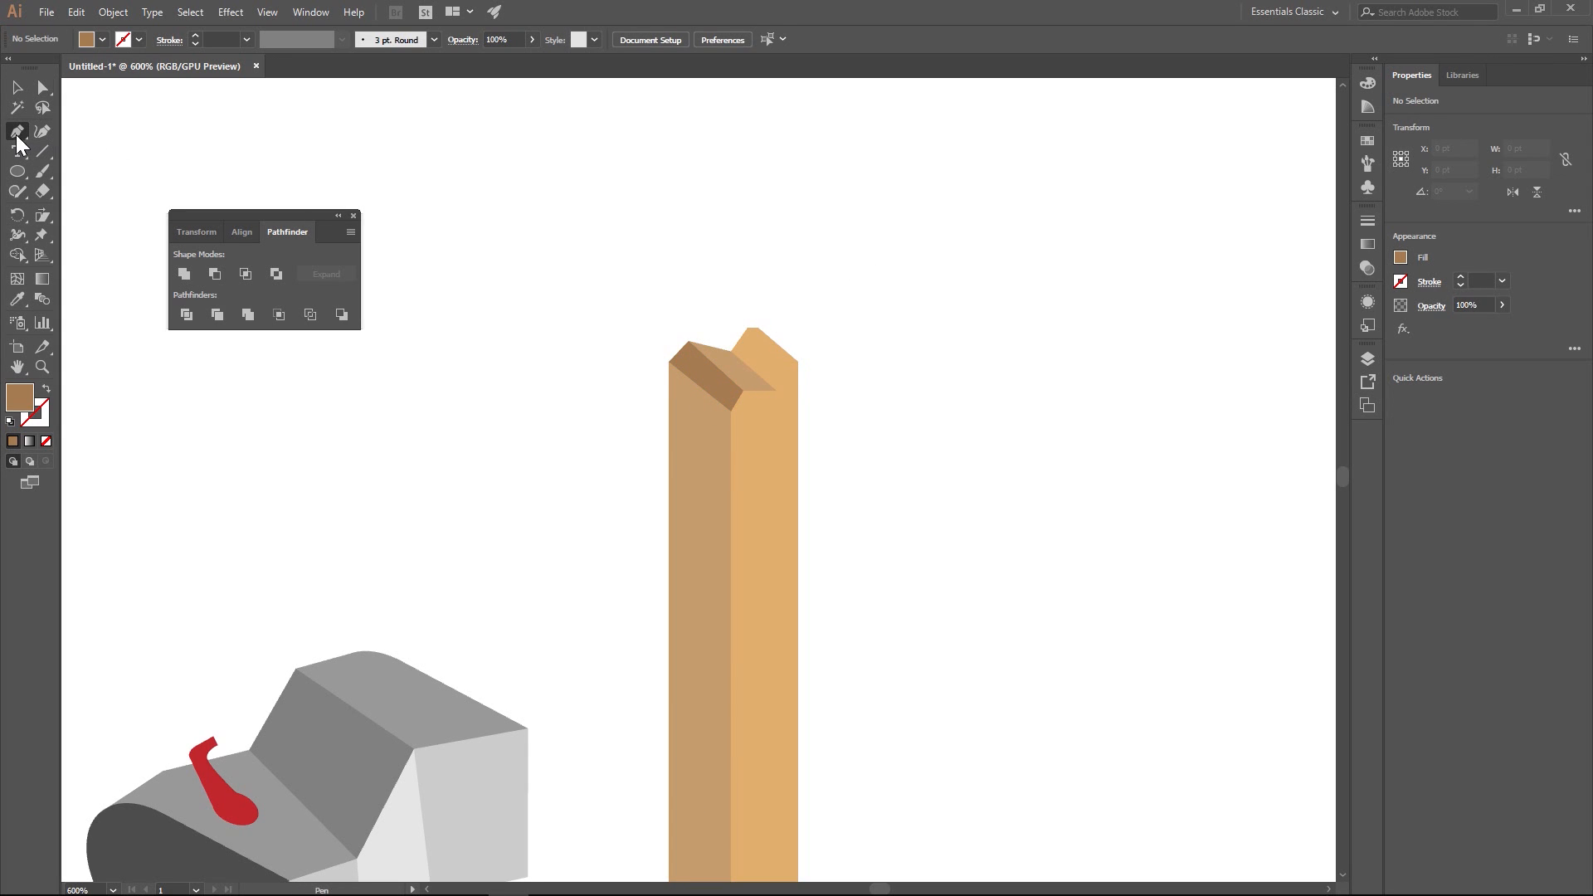
left_click(747, 328)
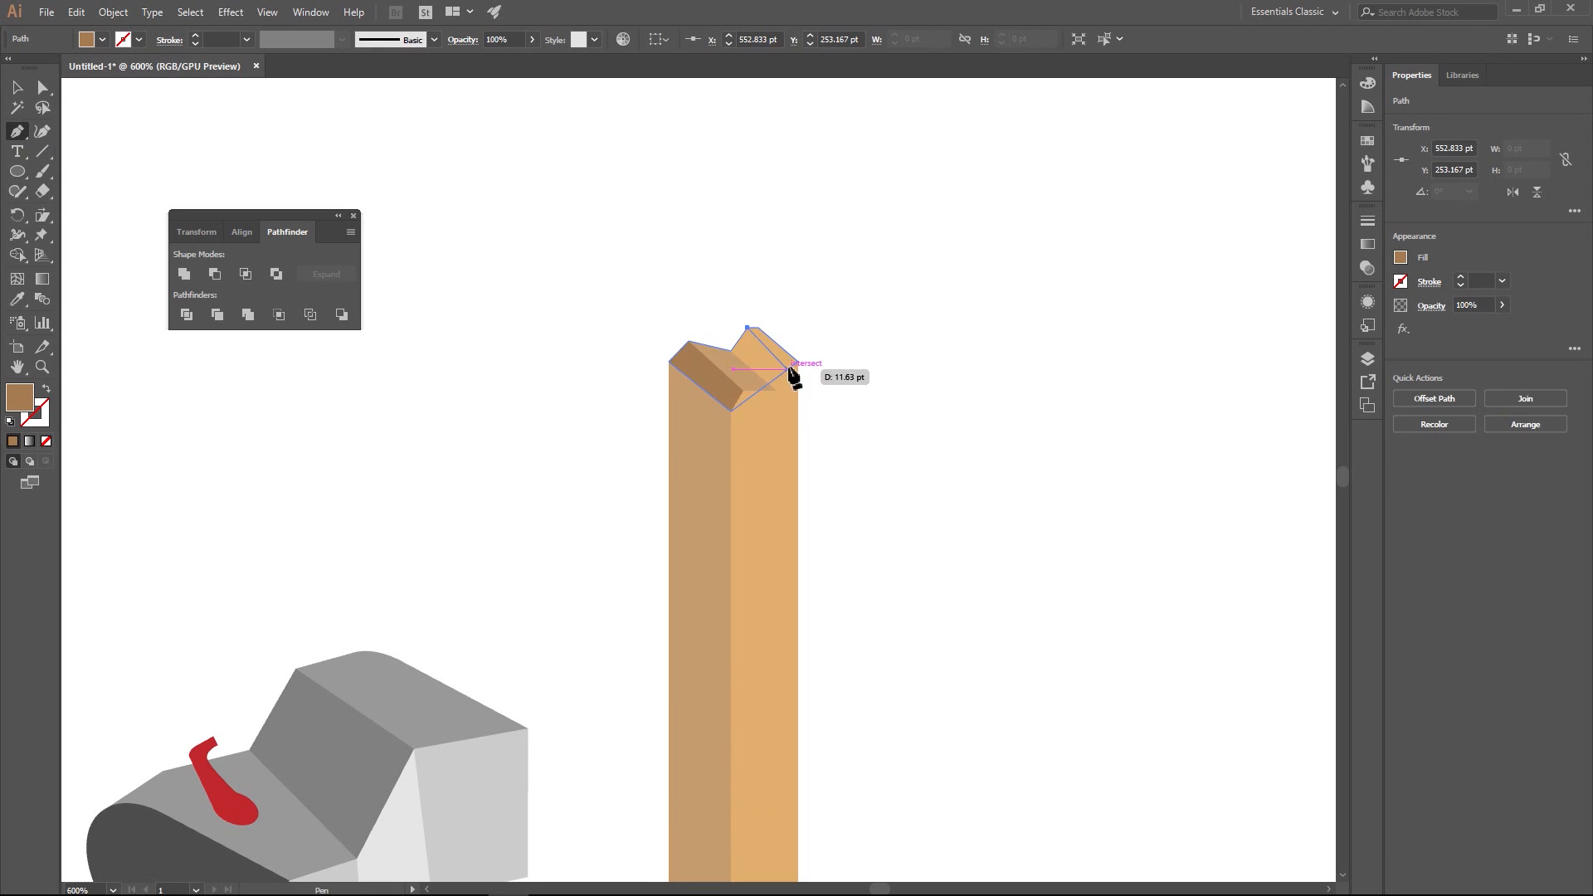
left_click(788, 365)
left_click(777, 391)
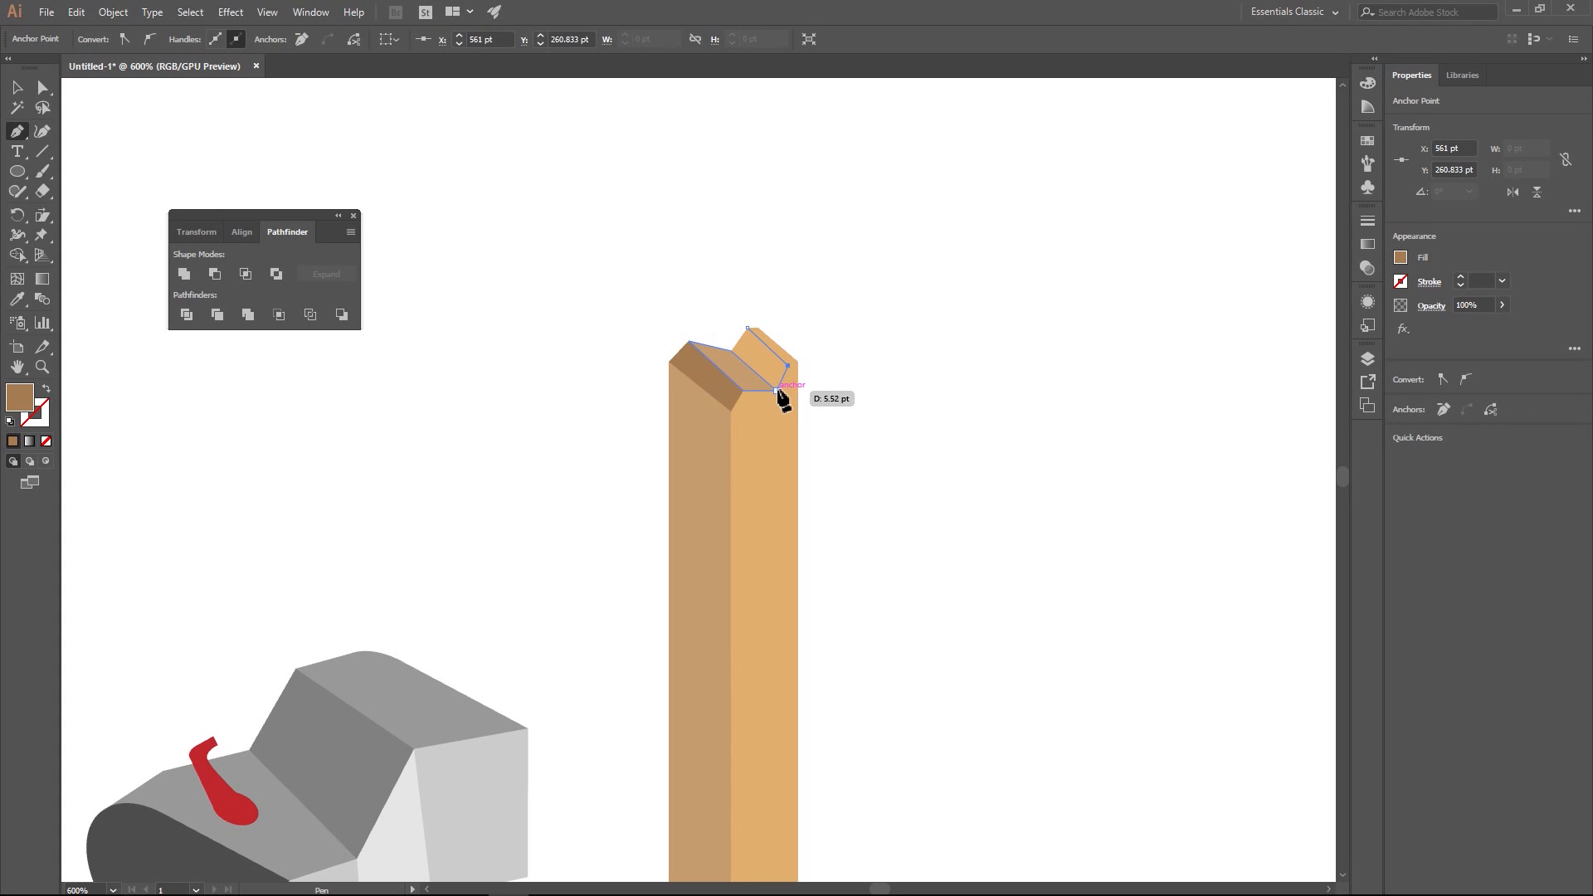
left_click(731, 351)
left_click(747, 329)
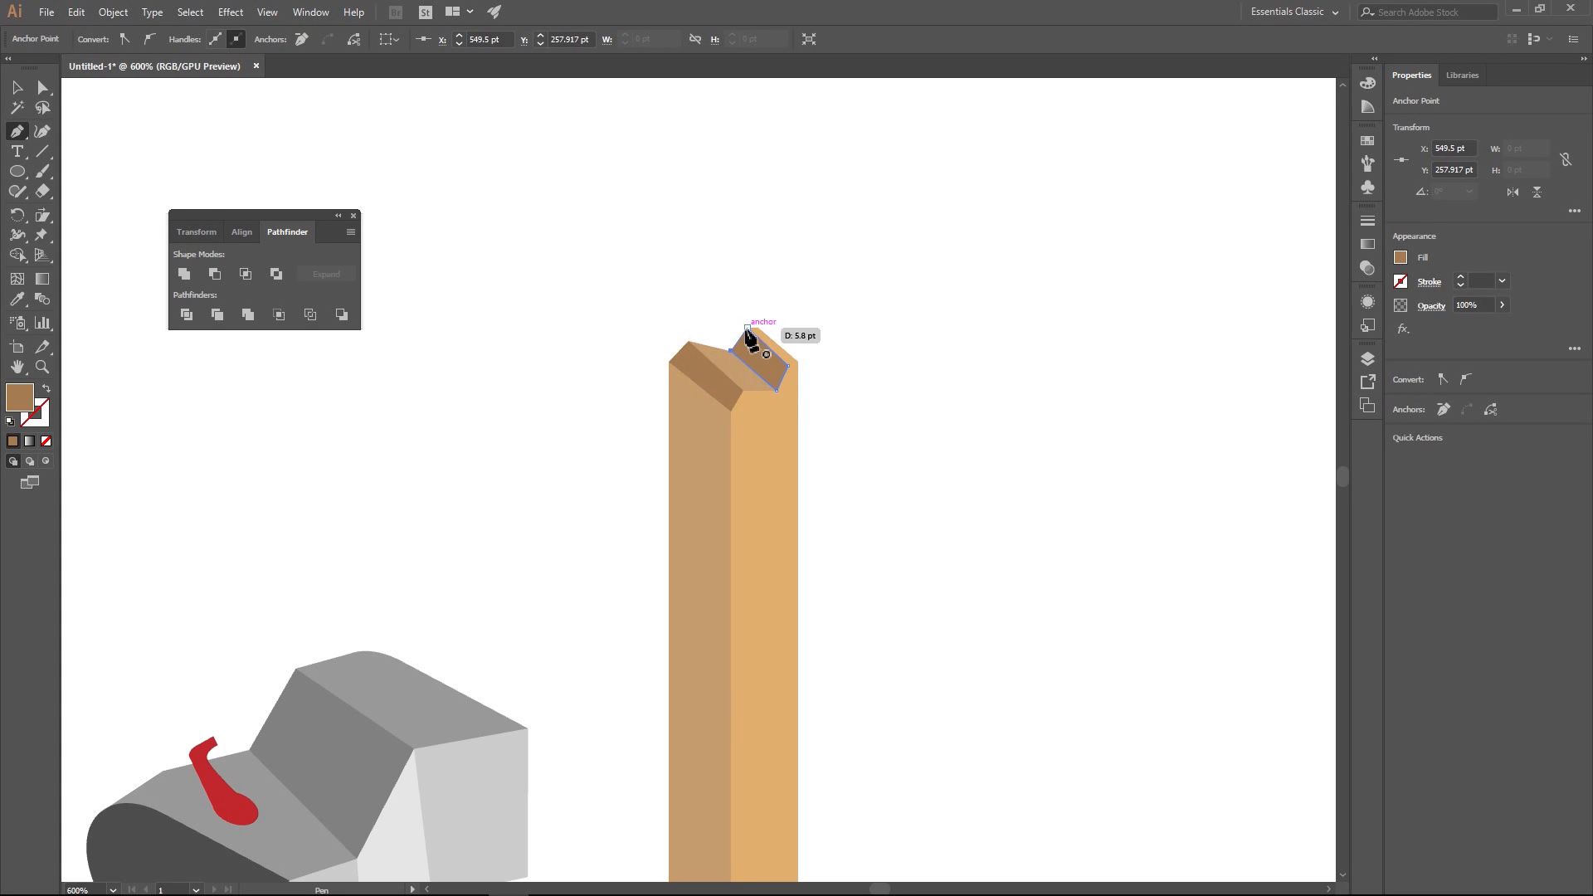
key("v")
left_click(494, 258)
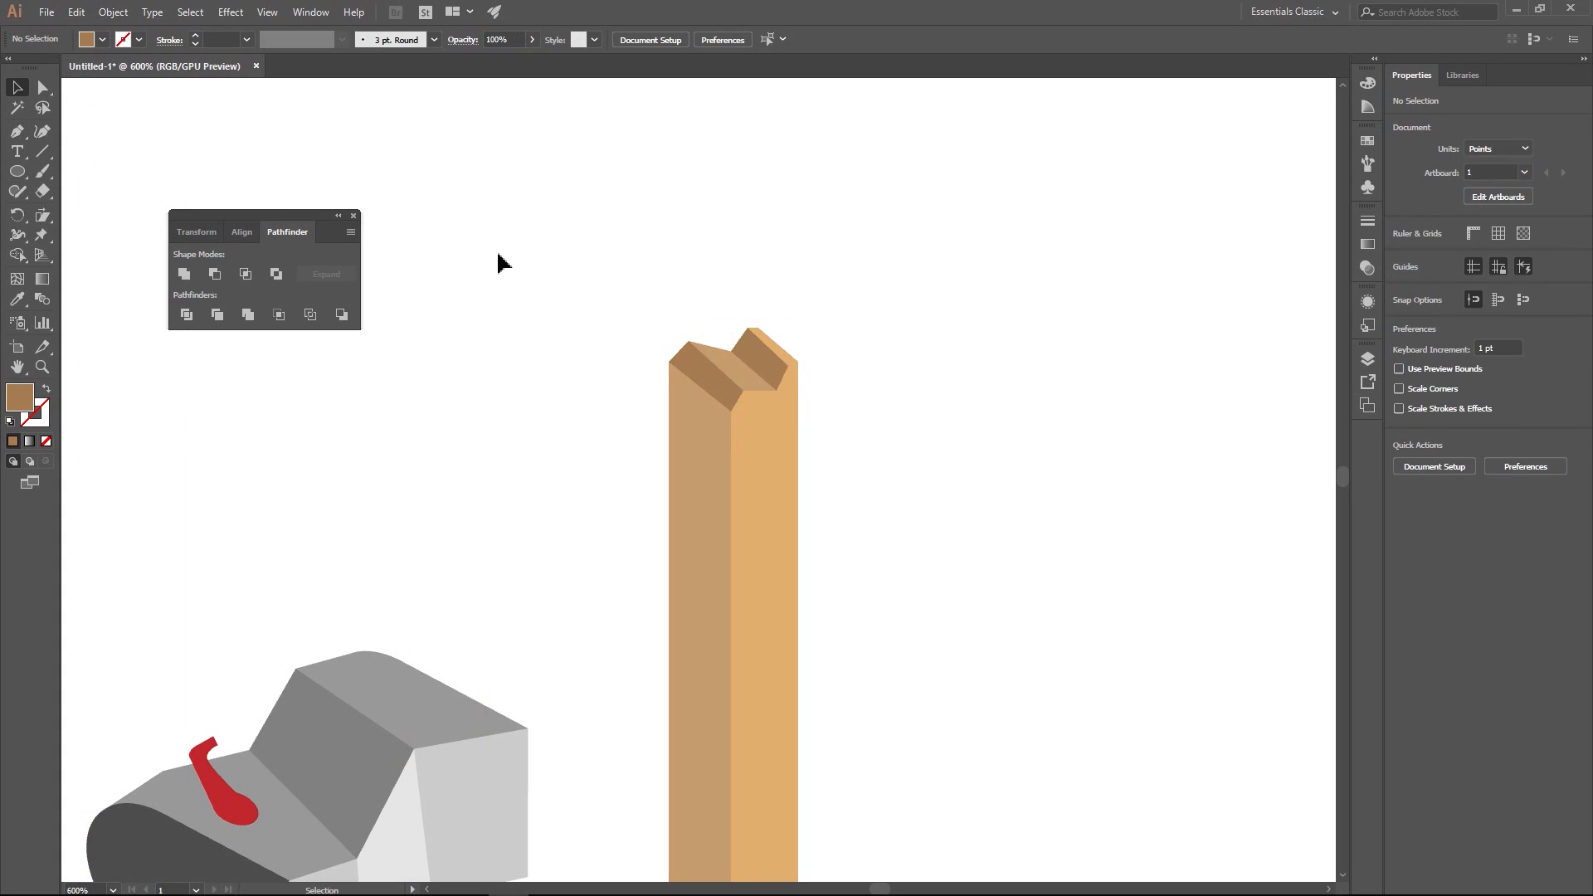
key("ctrl+1")
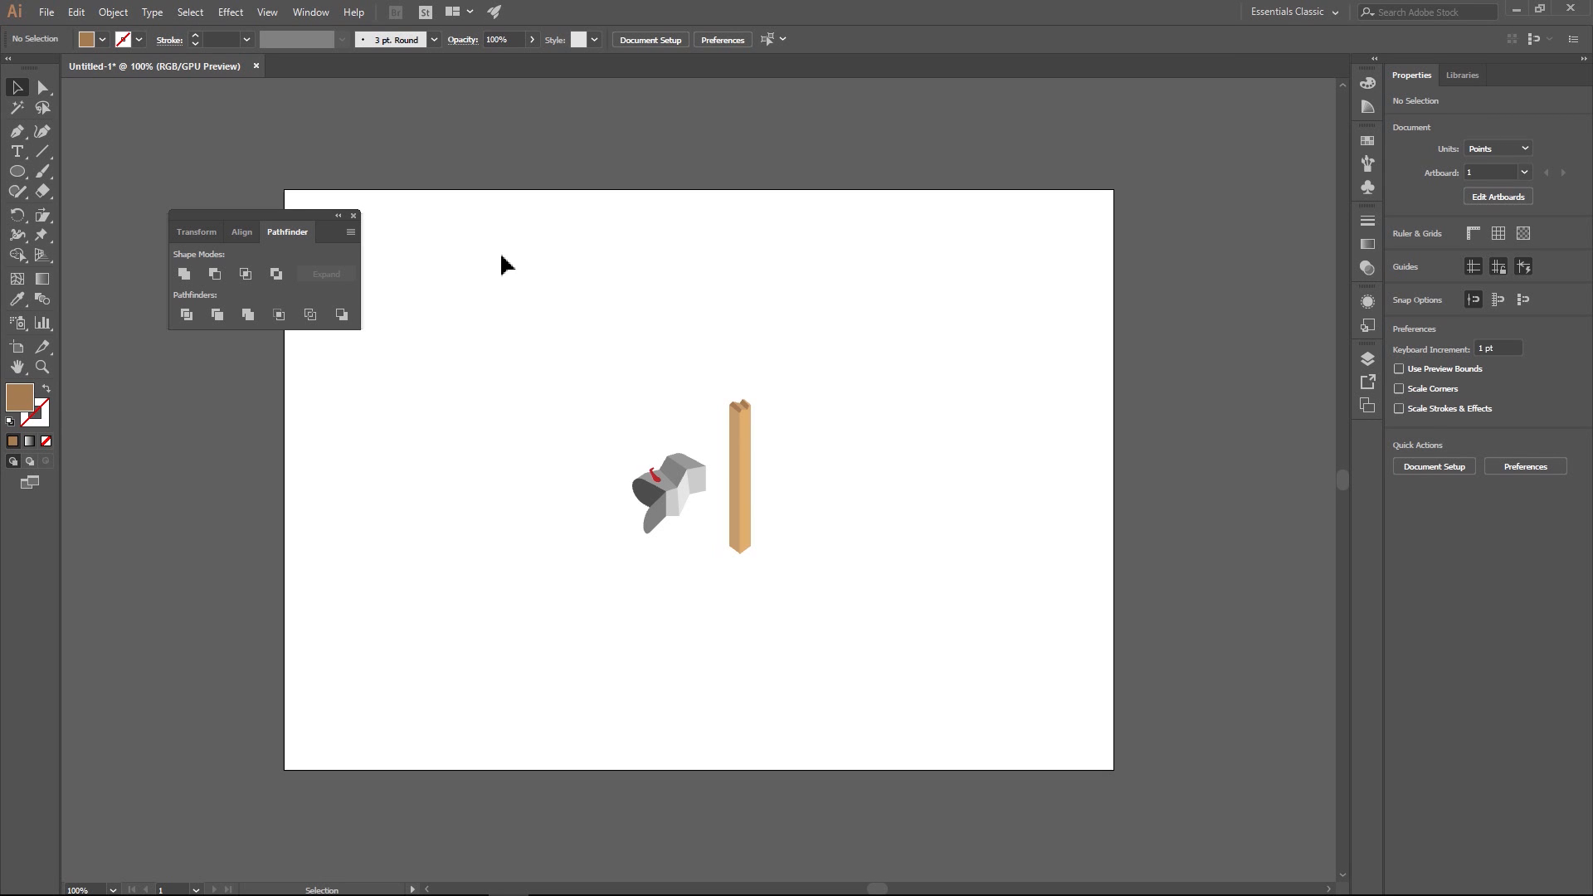
scroll(570, 489, "up", 2)
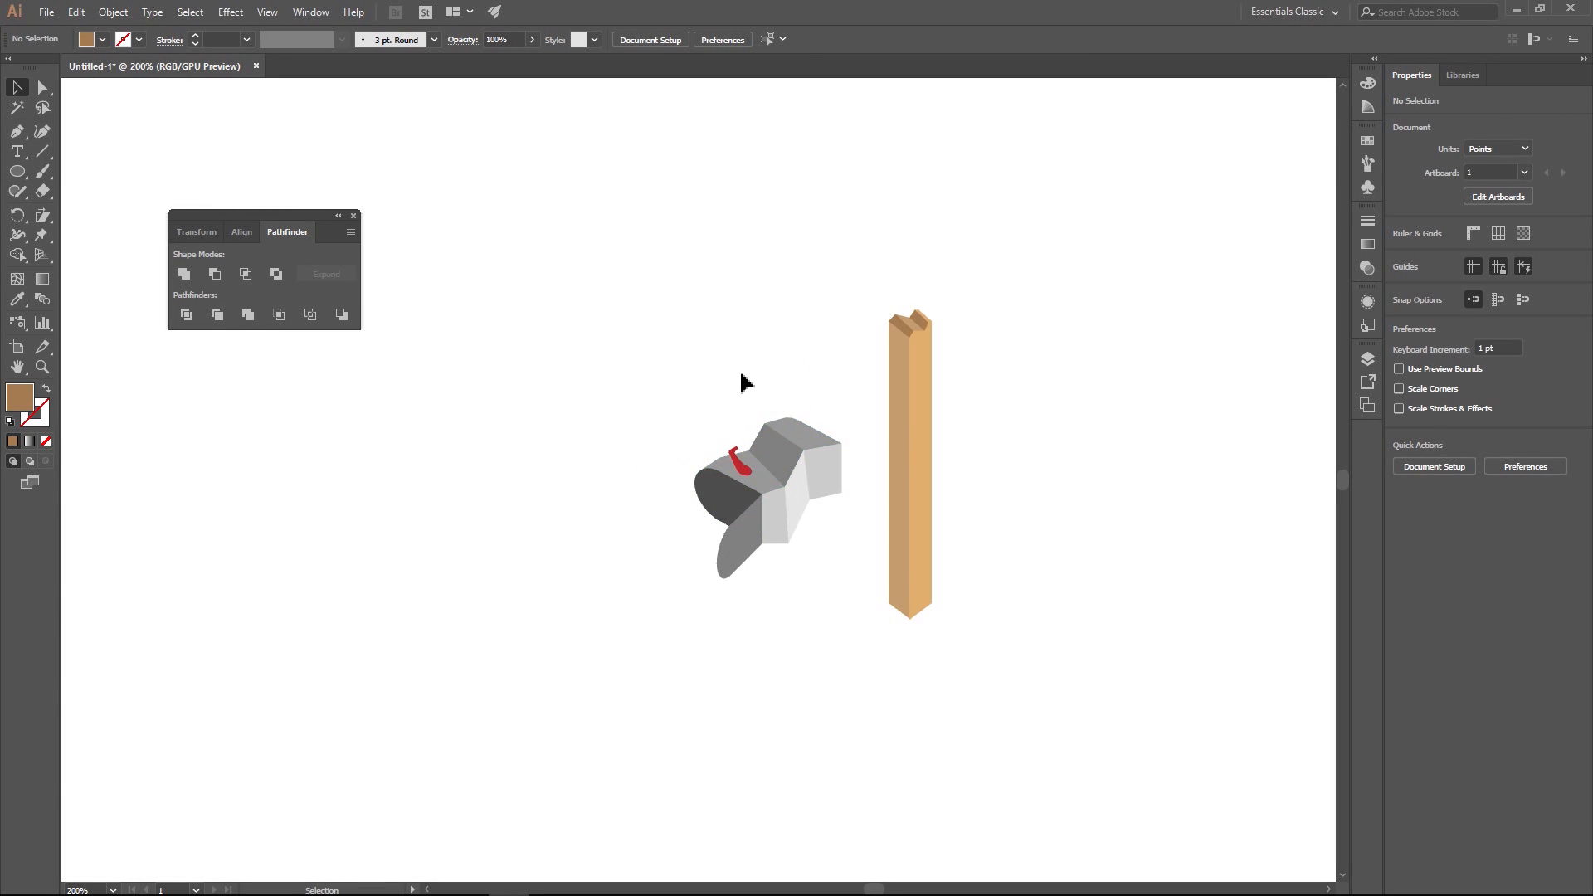
scroll(838, 407, "up", 2)
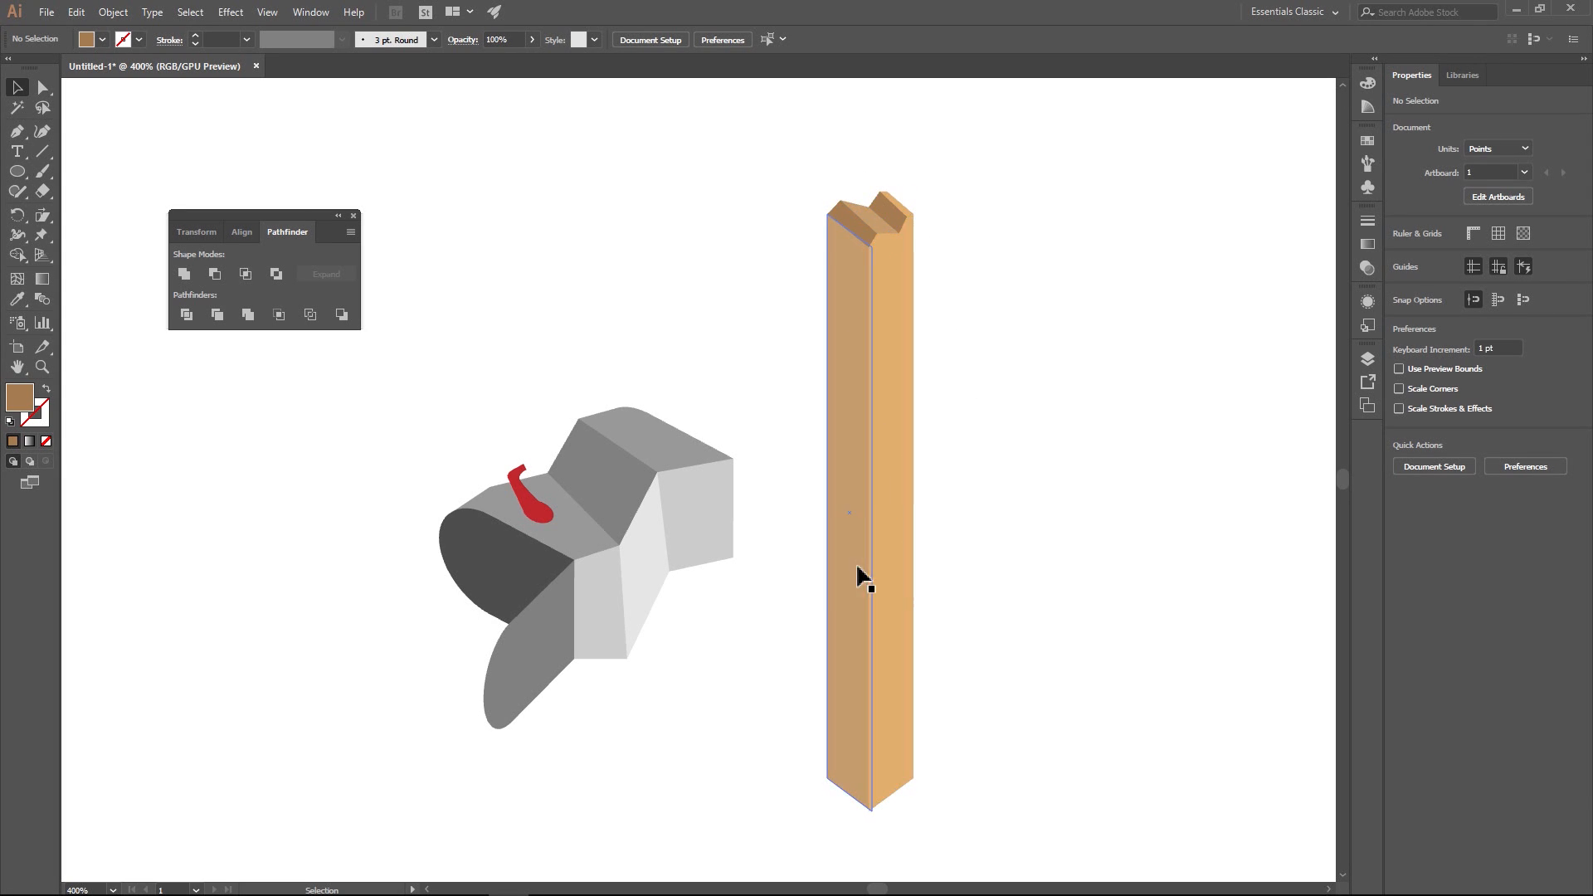
left_click(894, 585)
left_click(674, 342)
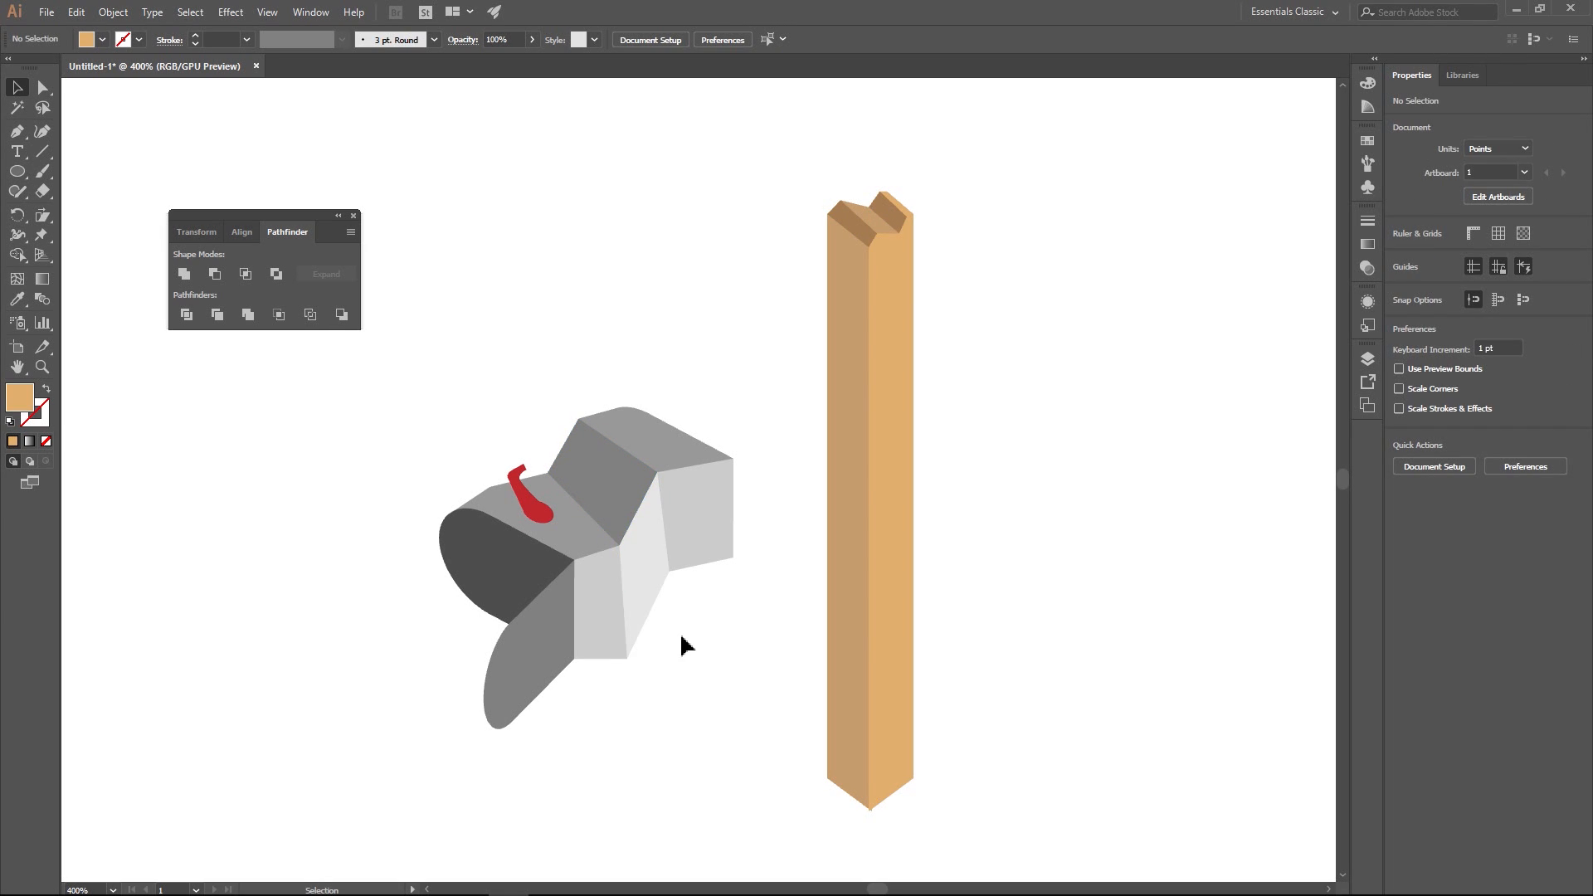
scroll(680, 632, "up", 2, "alt")
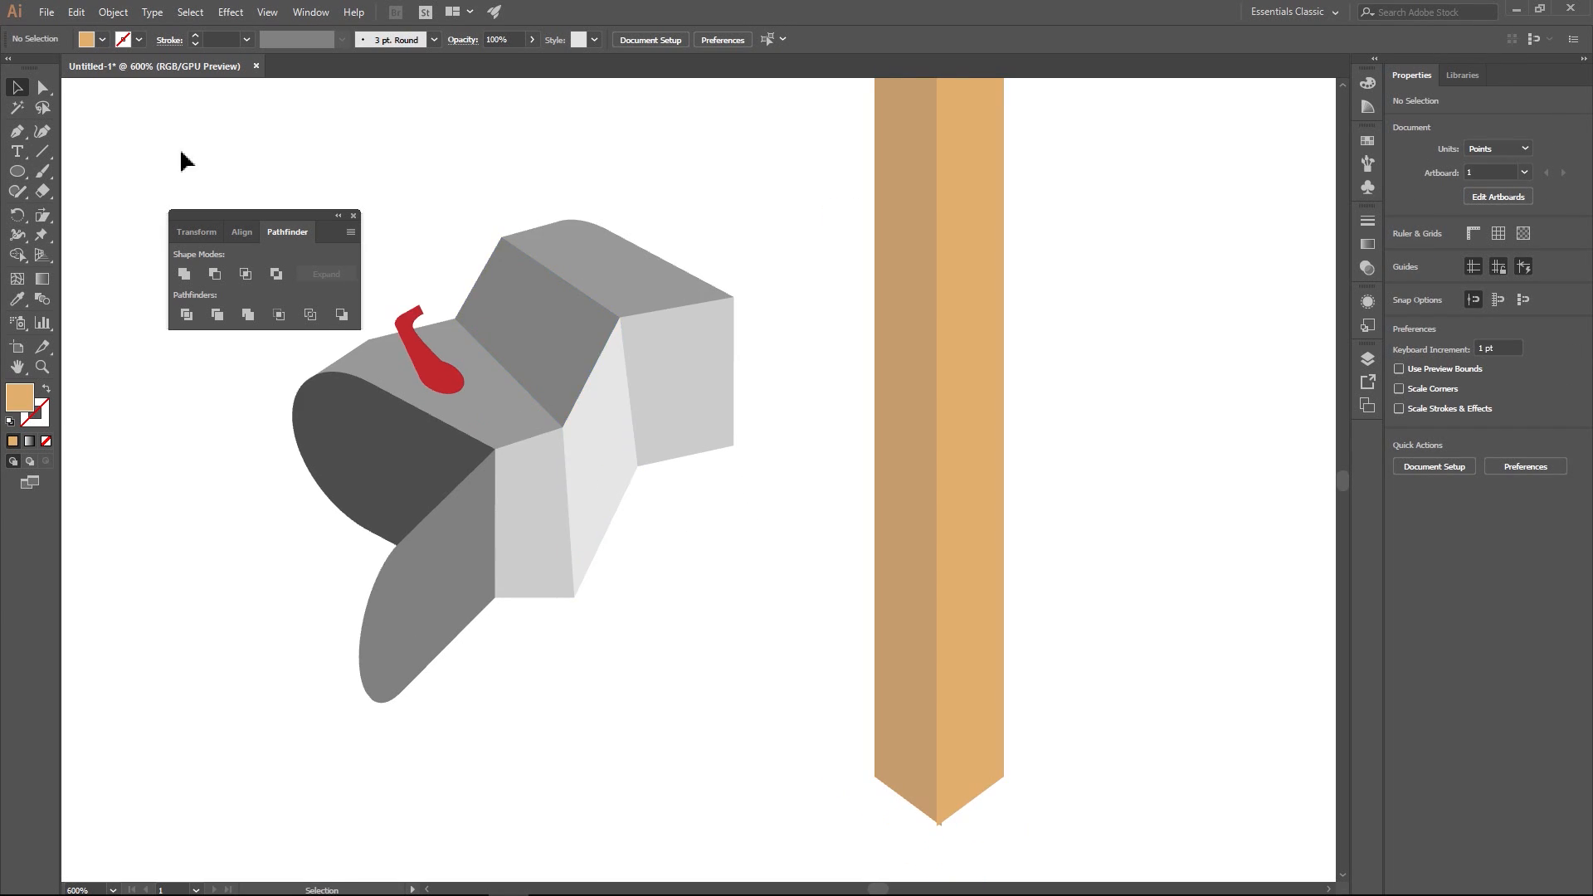
- Draw a tan slanted four-sided plank face about 25 by 26 pt, extending from the mailbox's light-grey side facet
left_click(13, 129)
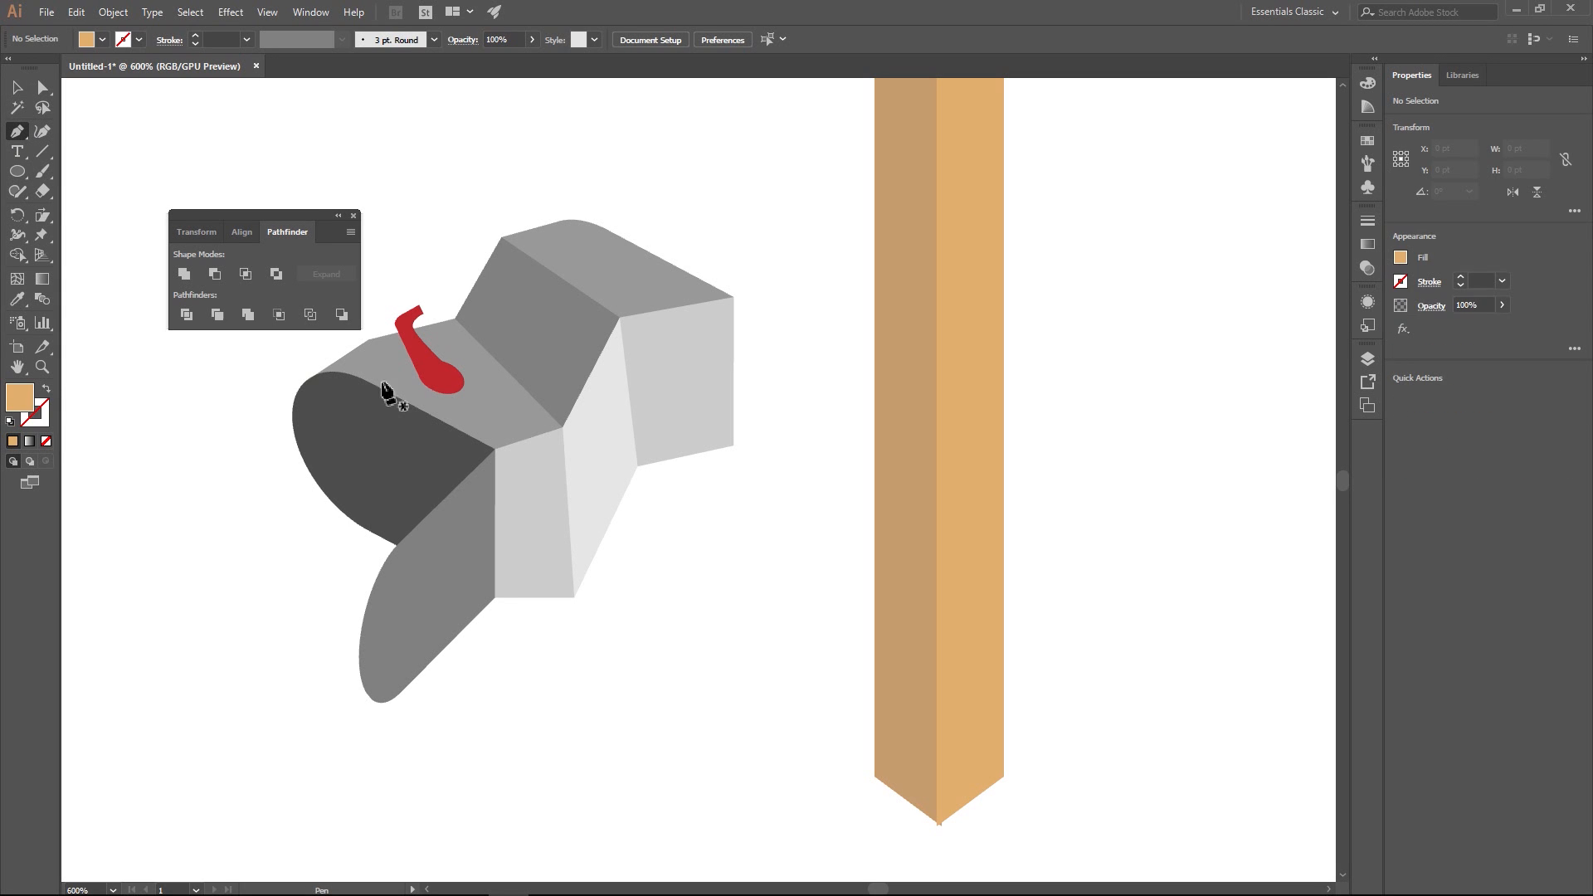
left_click(588, 481)
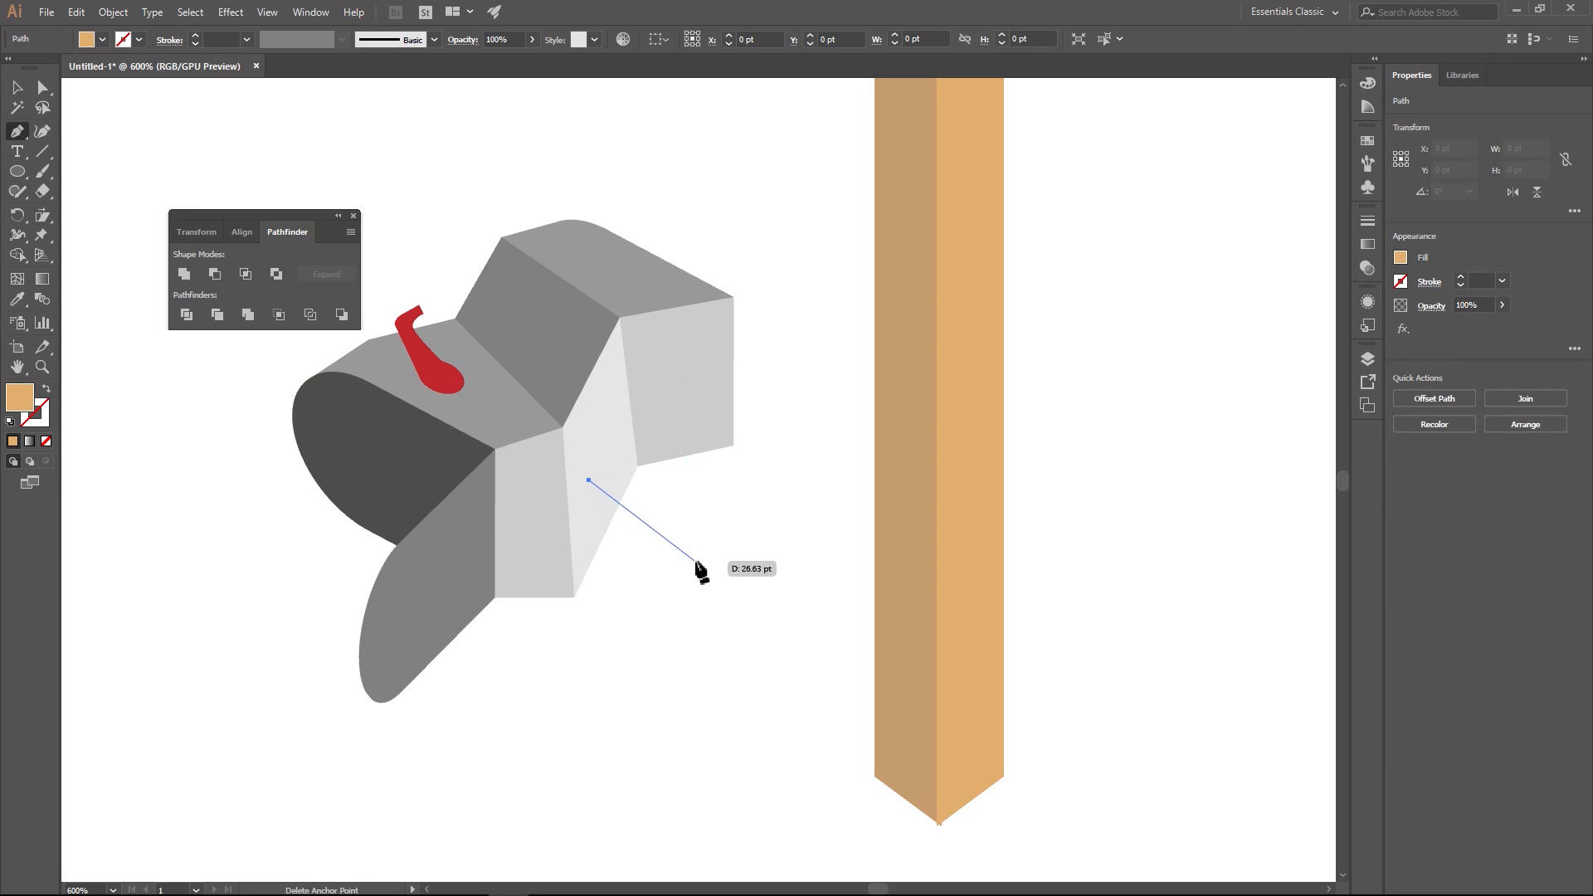
left_click(715, 553)
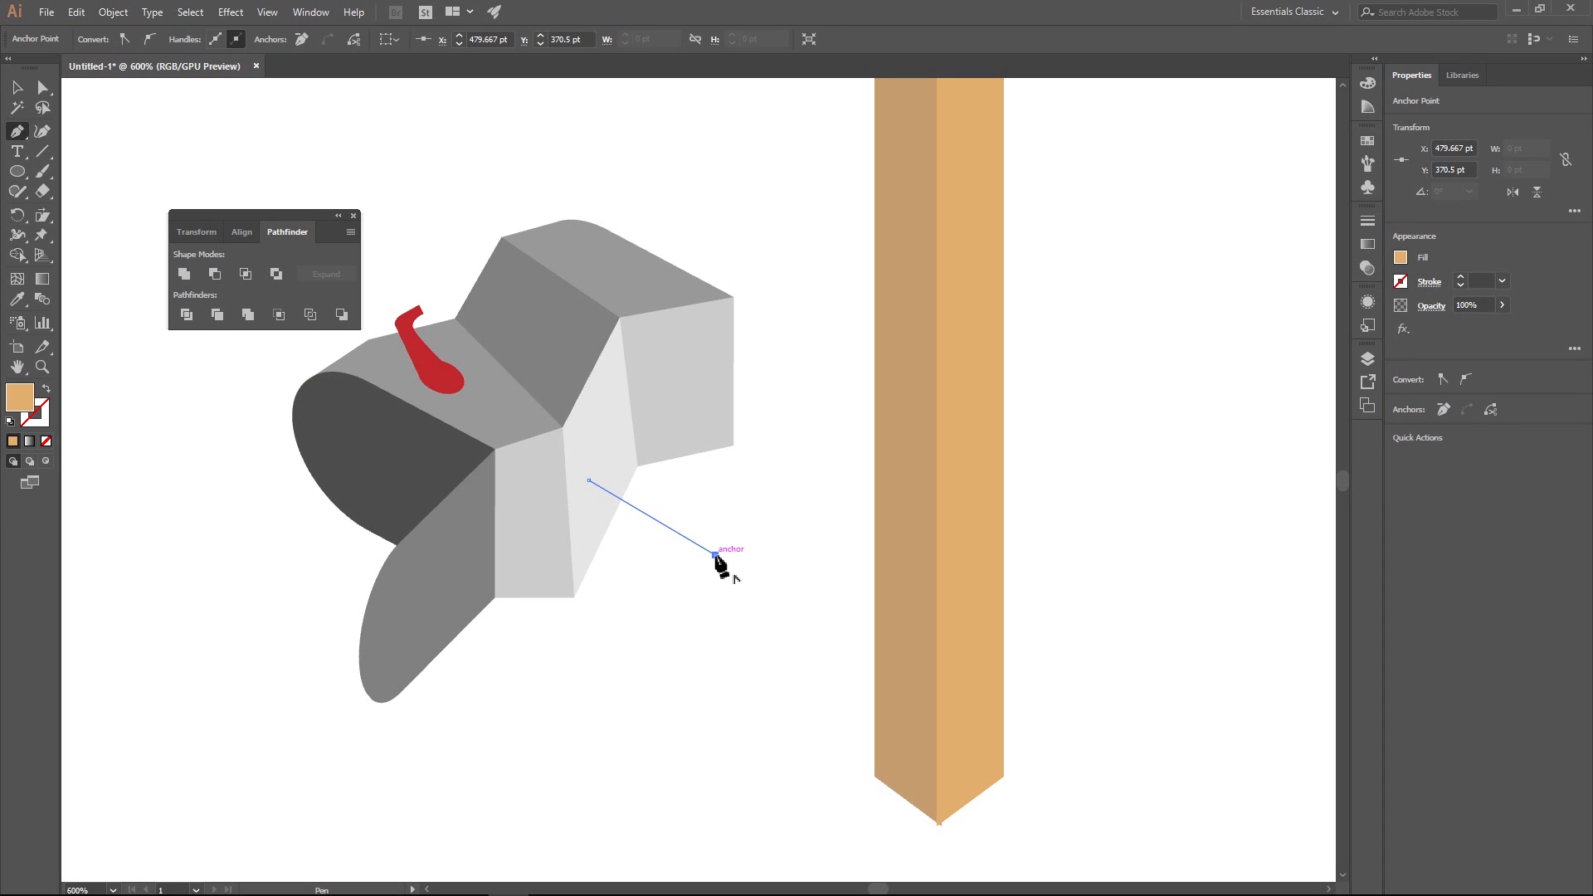
left_click(716, 506)
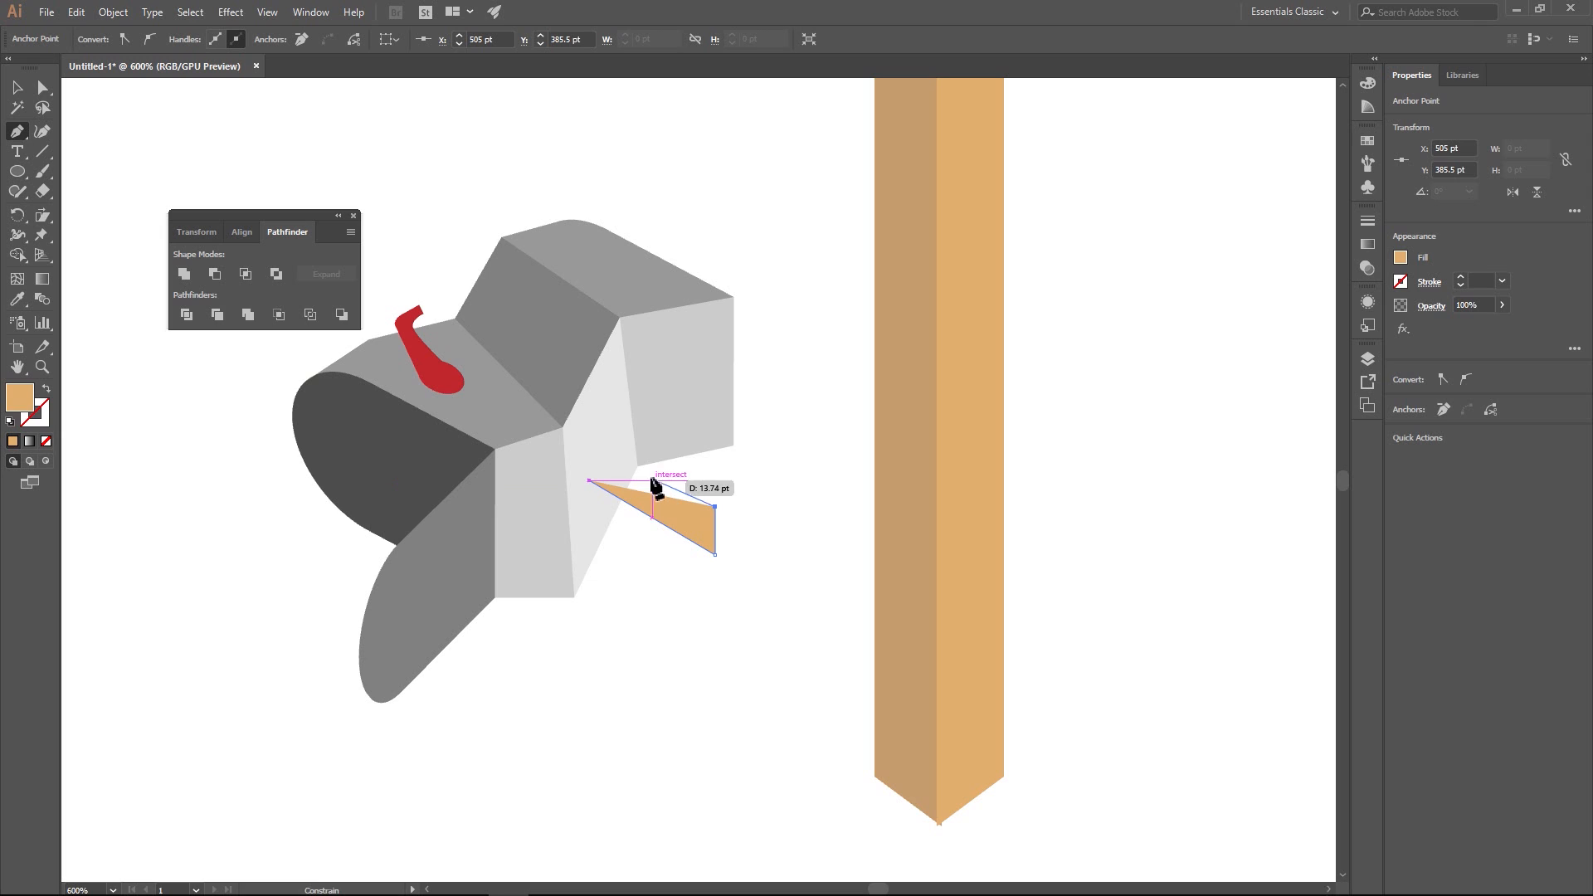
left_click(589, 429)
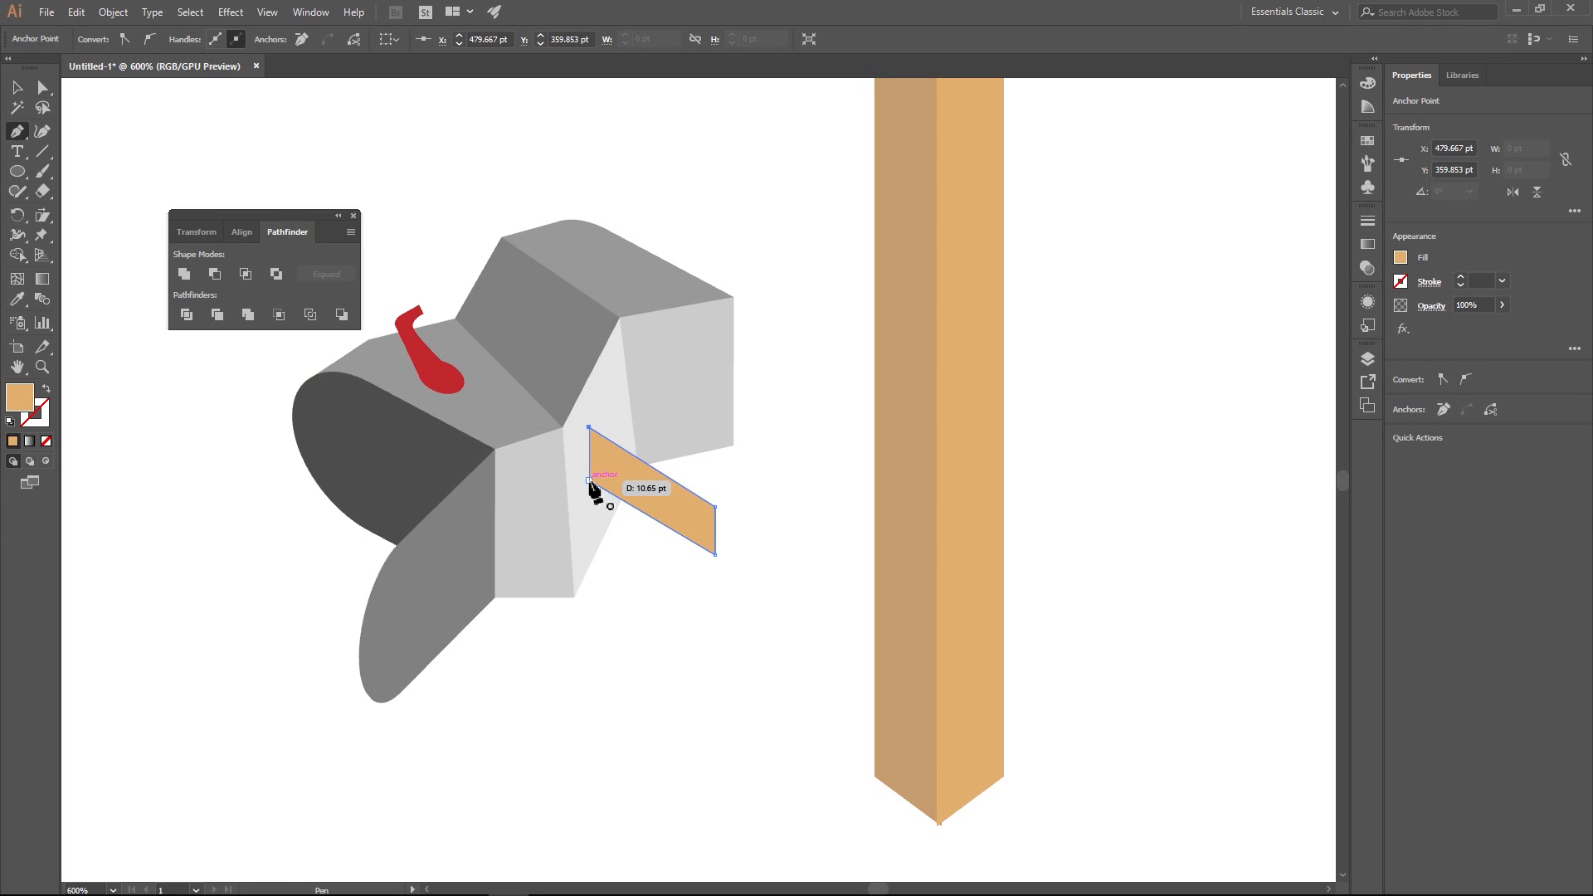
left_click(590, 480)
- Shift the plank face slightly down and right, and reposition its upper-left corner at about X 479.5, Y 361.7 pt so the inner edge slants
left_click(42, 87)
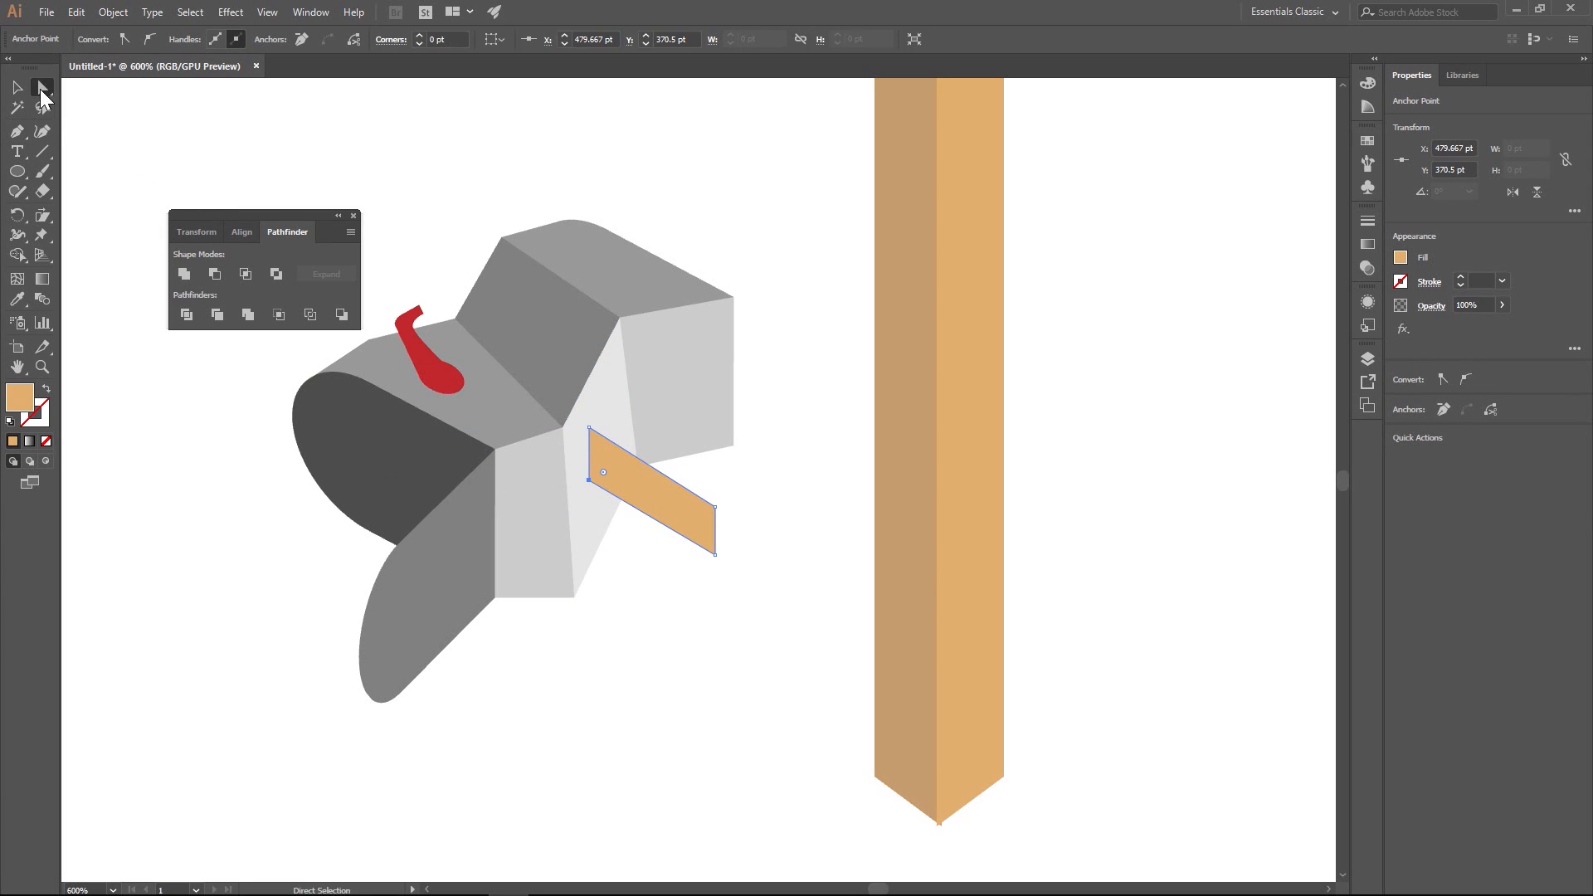
left_click(768, 500)
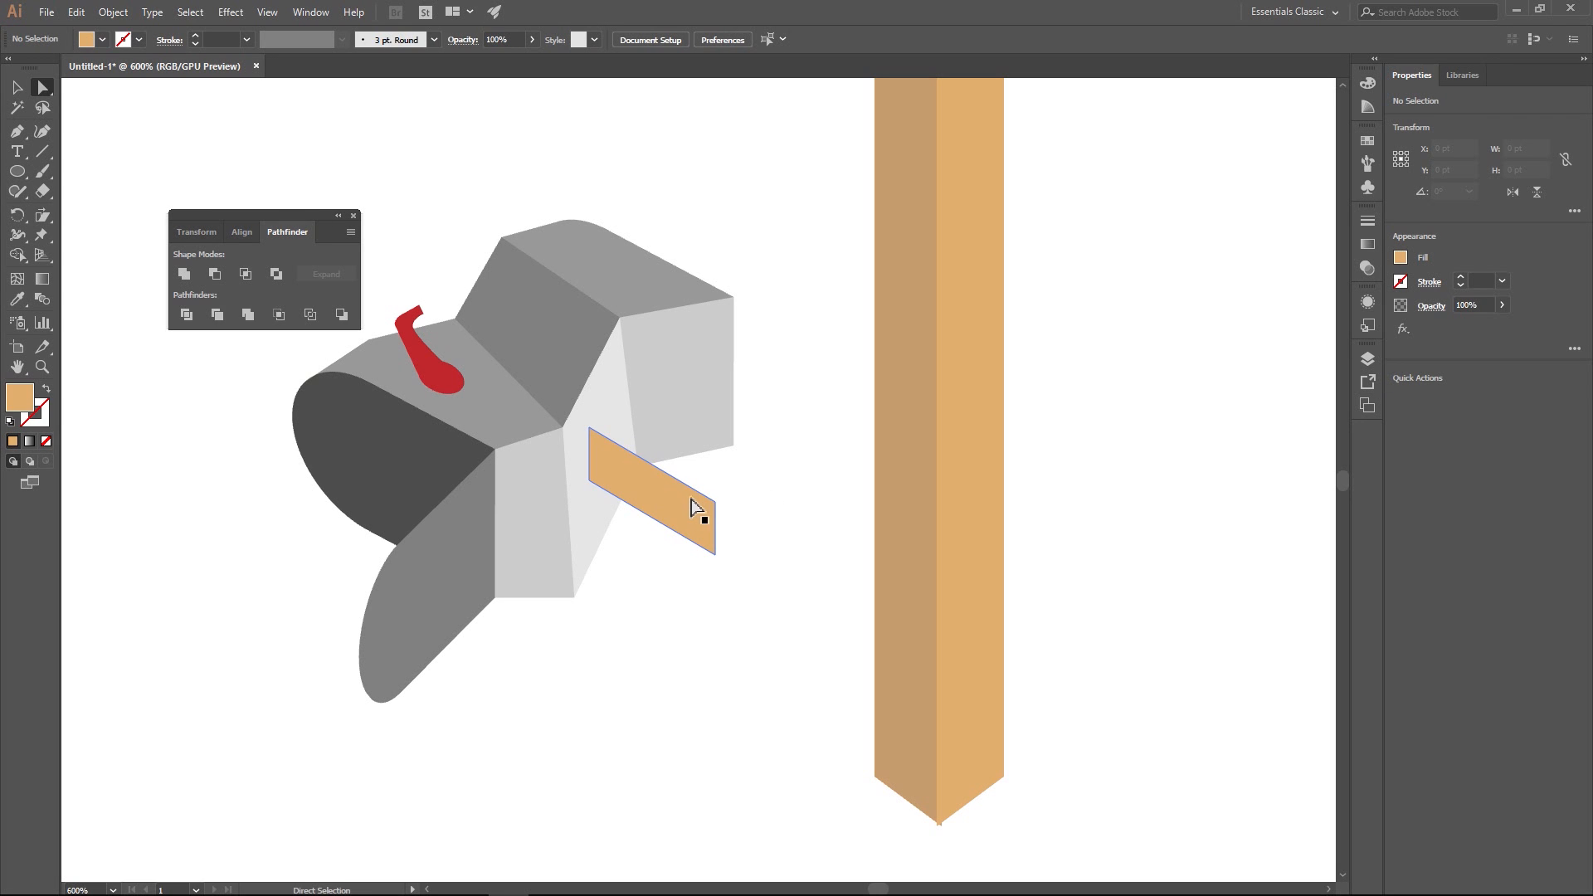
left_click_drag(678, 515, 688, 523)
left_click(593, 442)
key("Left")
key("Left")
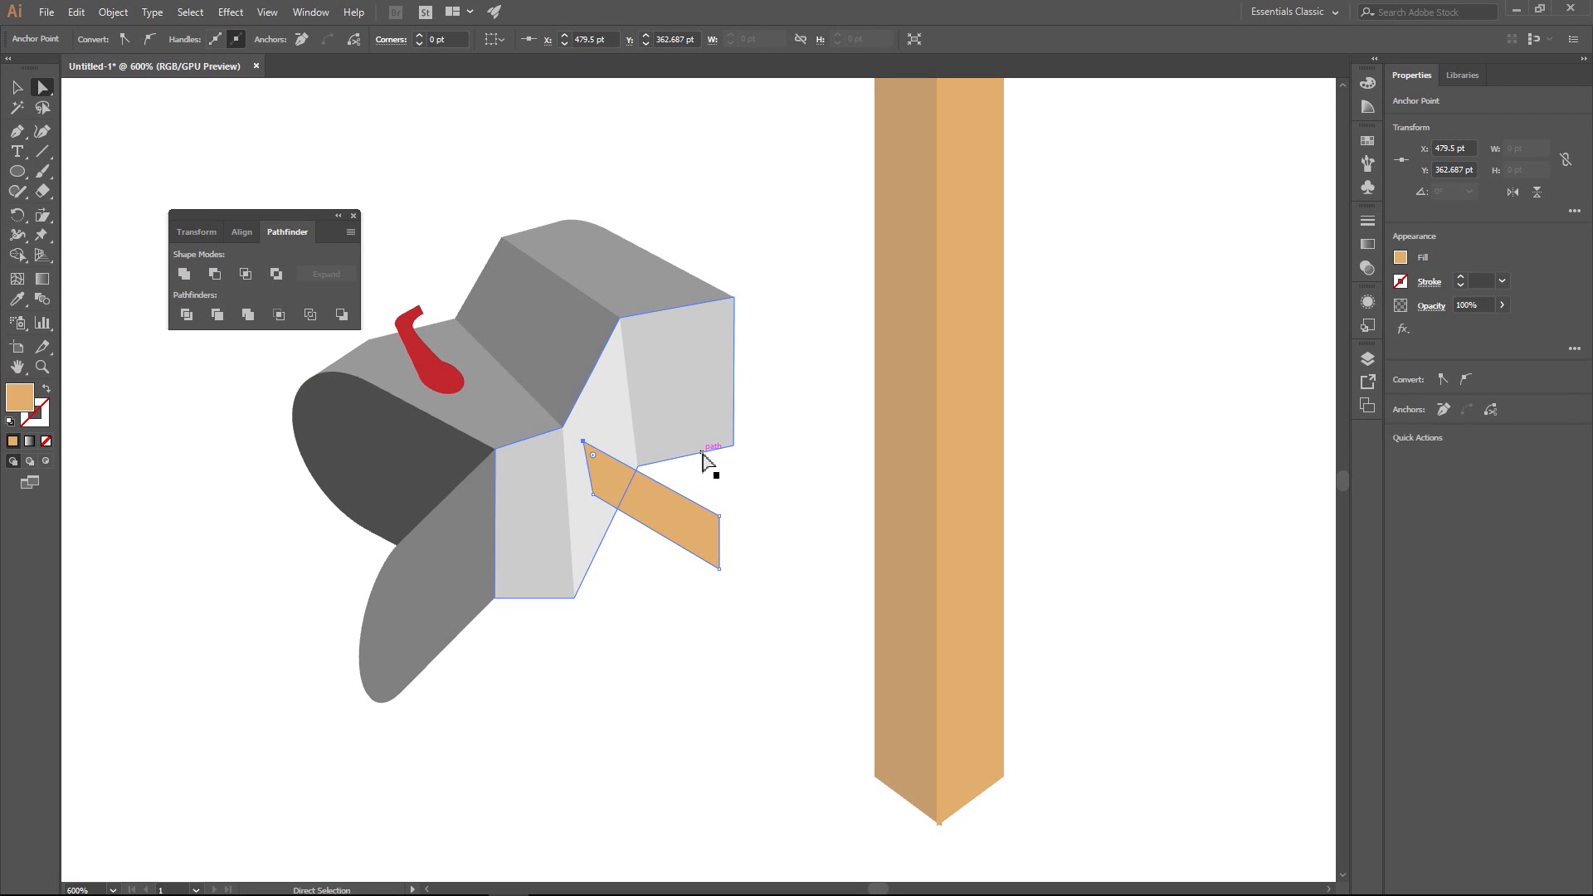
key("Right")
key("Right")
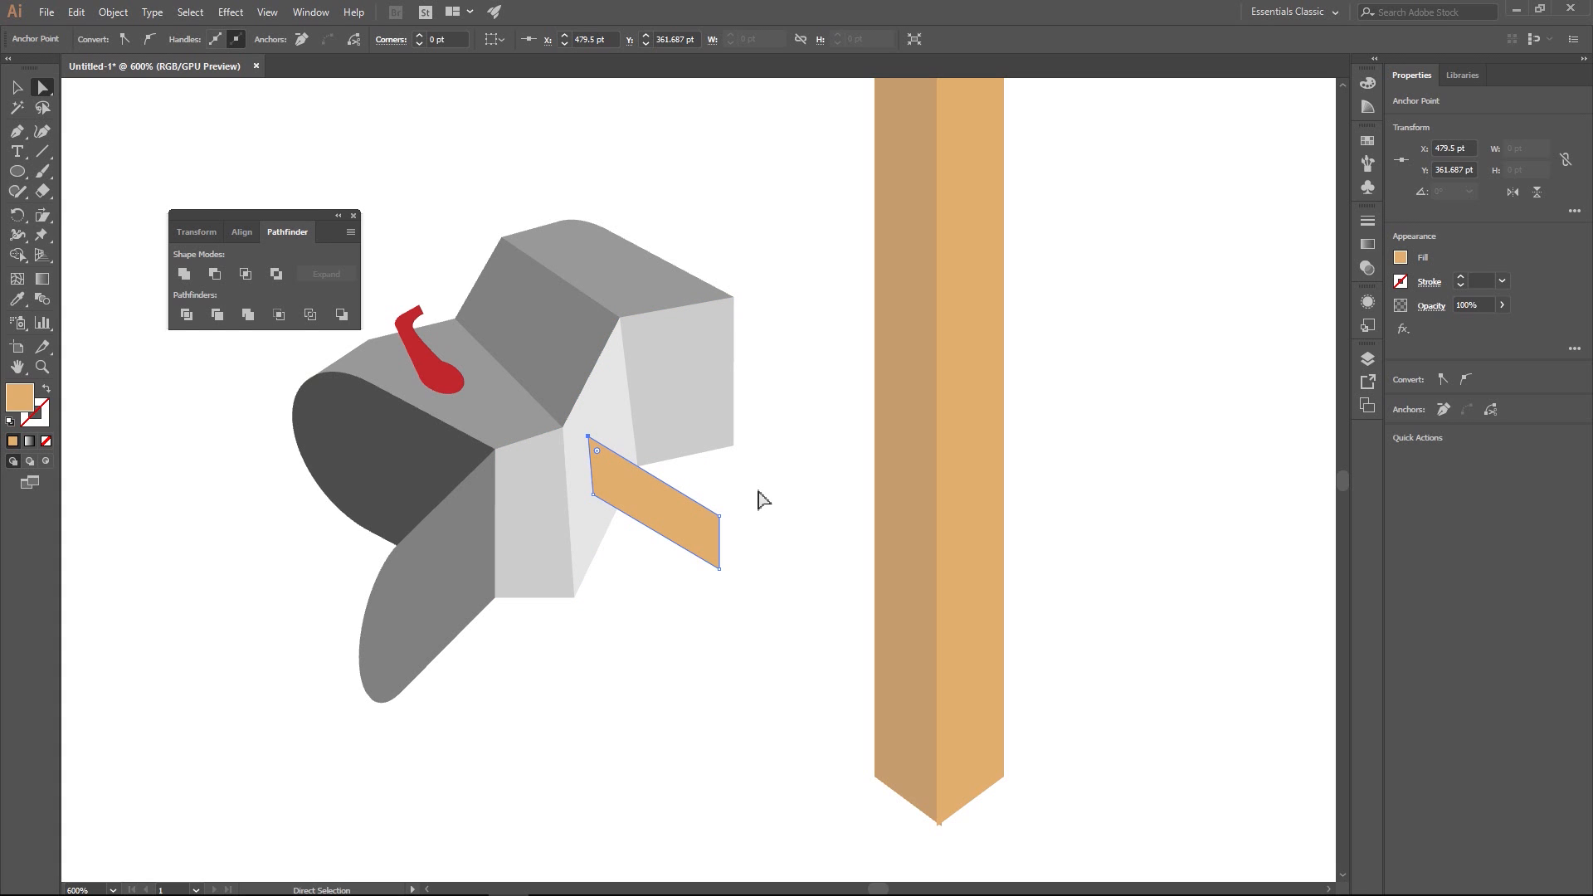
left_click(781, 516)
- Draw the plank's tan four-sided top face, about 35 by 23 pt, along the upper edge of the front face
left_click(16, 131)
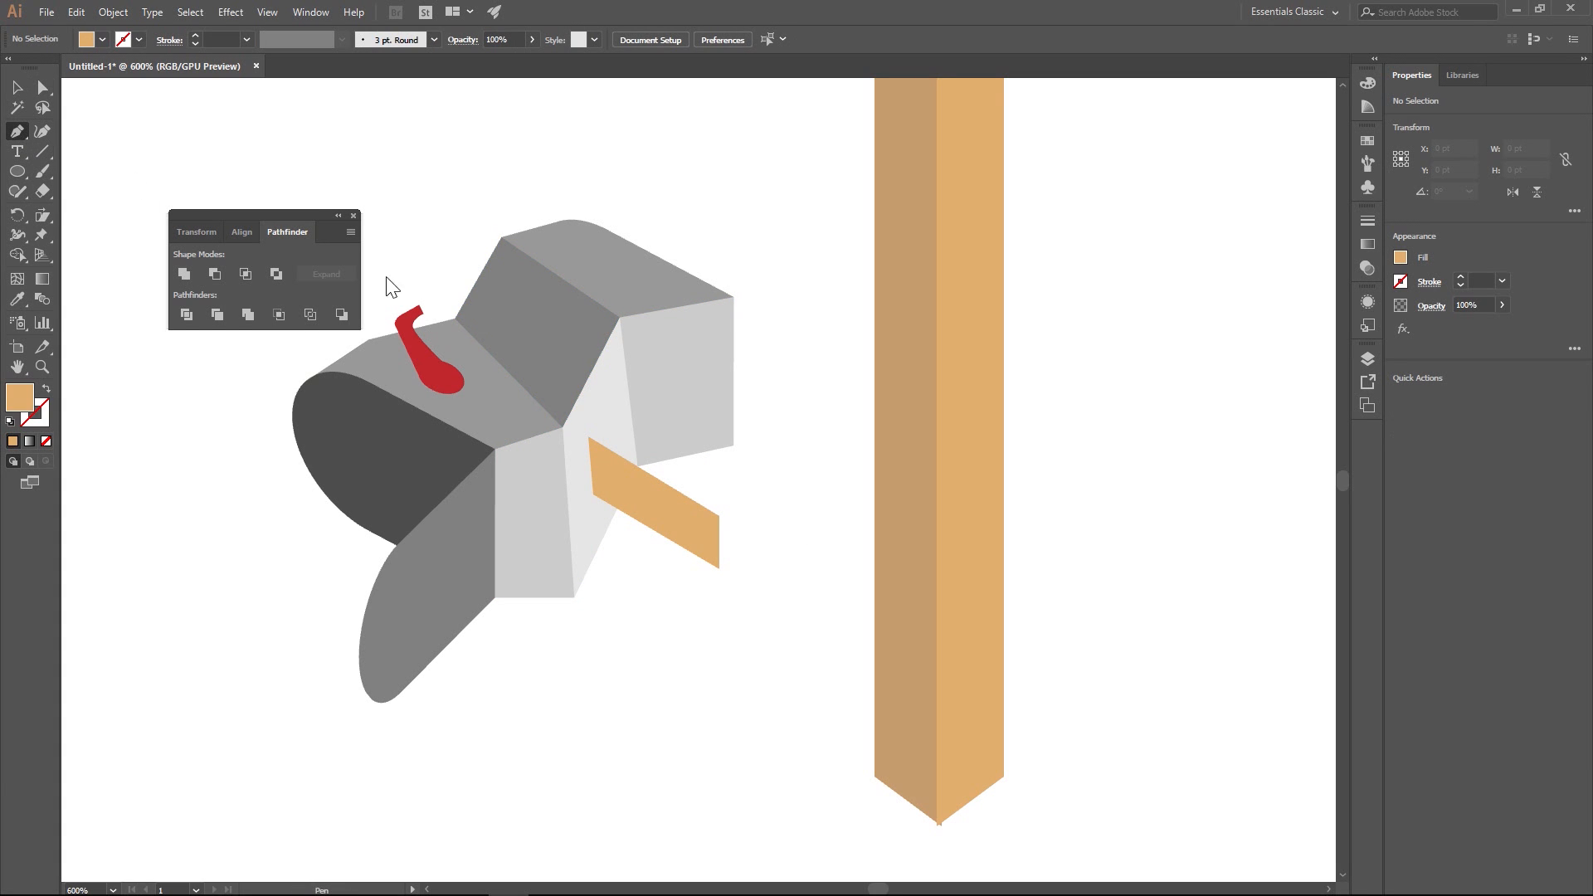
left_click(589, 435)
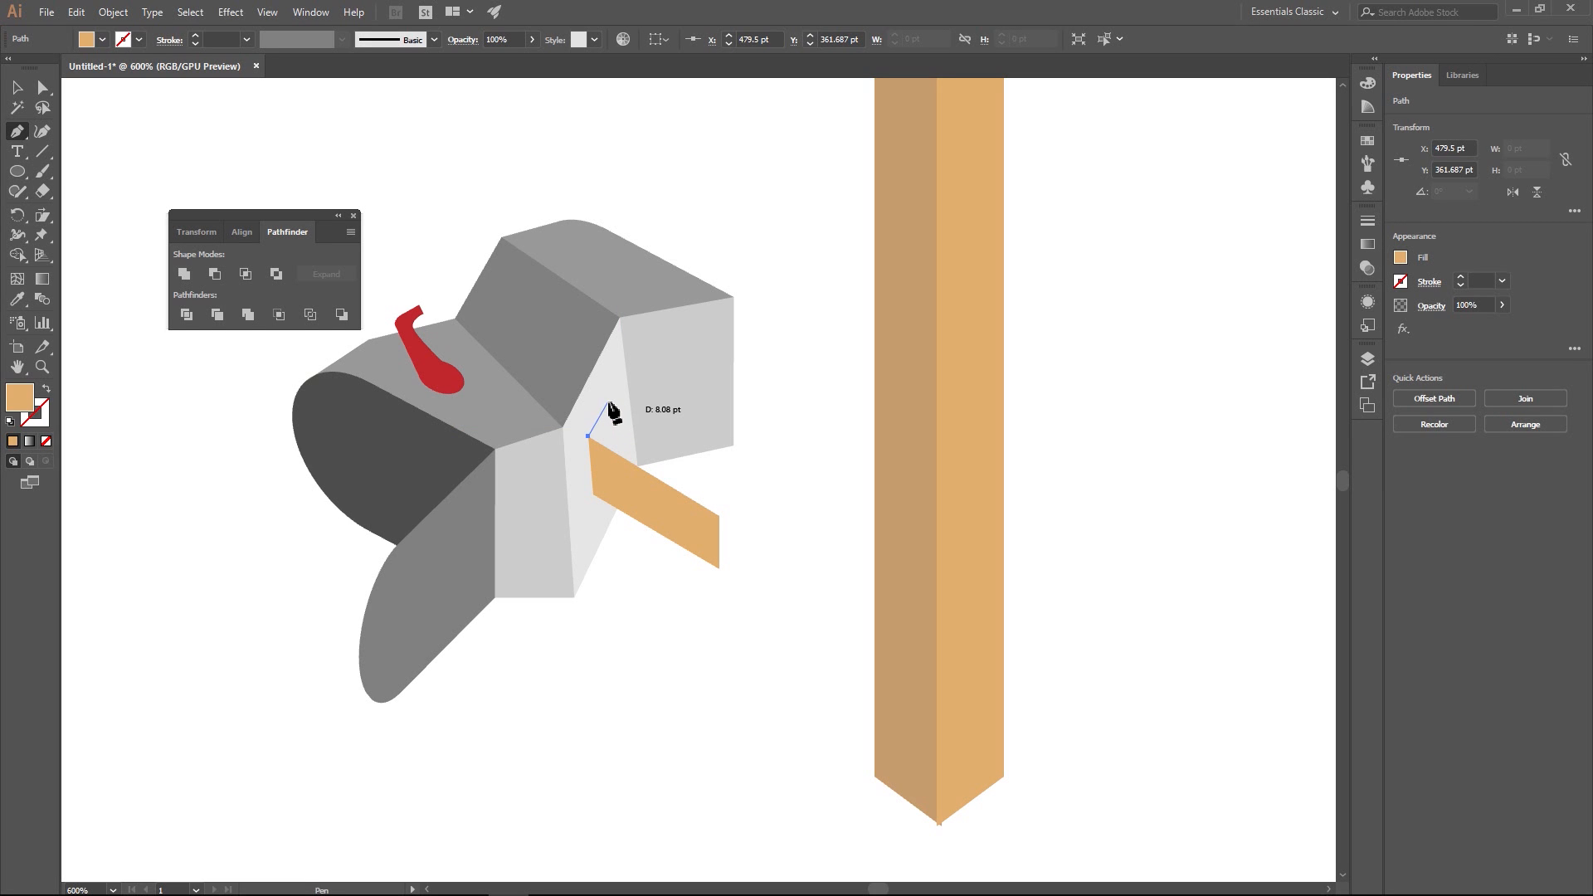
left_click(609, 402)
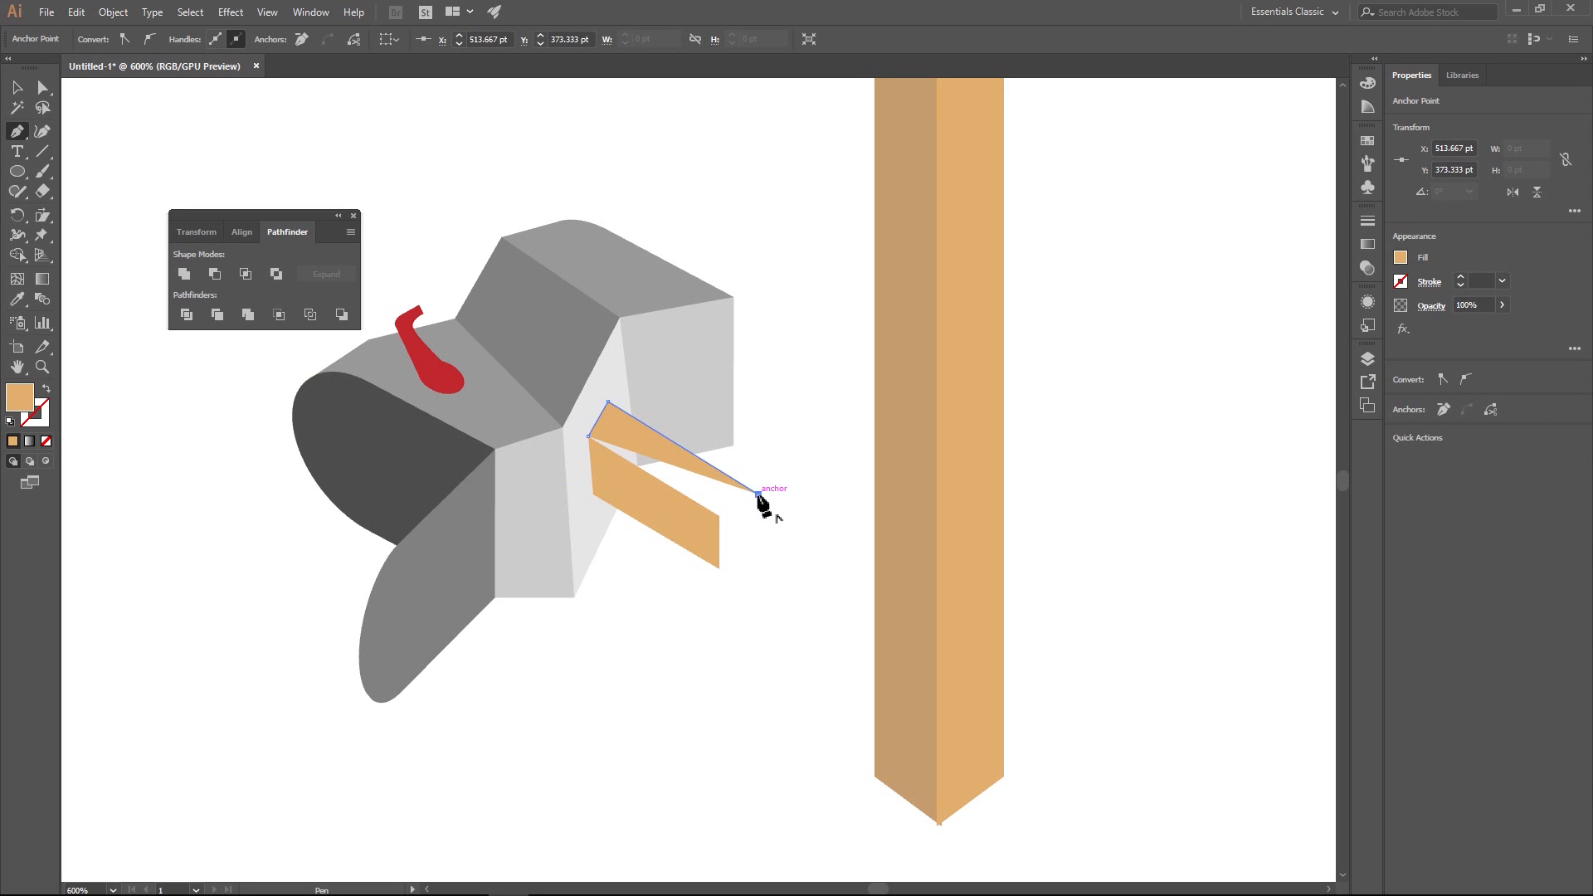
left_click(763, 497)
left_click(589, 437)
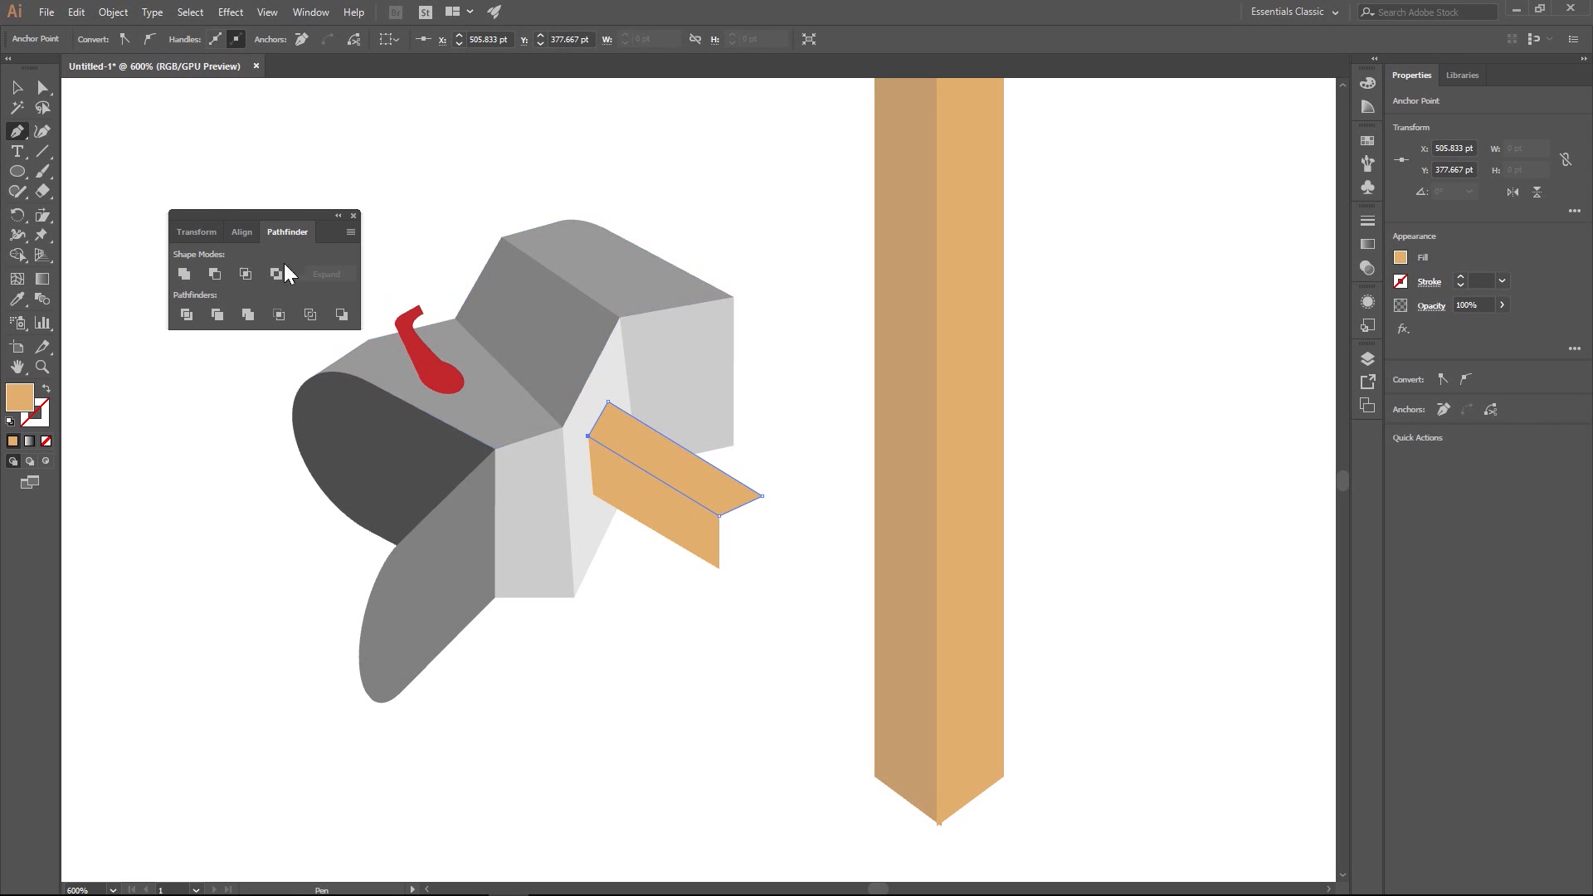
left_click(21, 88)
left_click(233, 163)
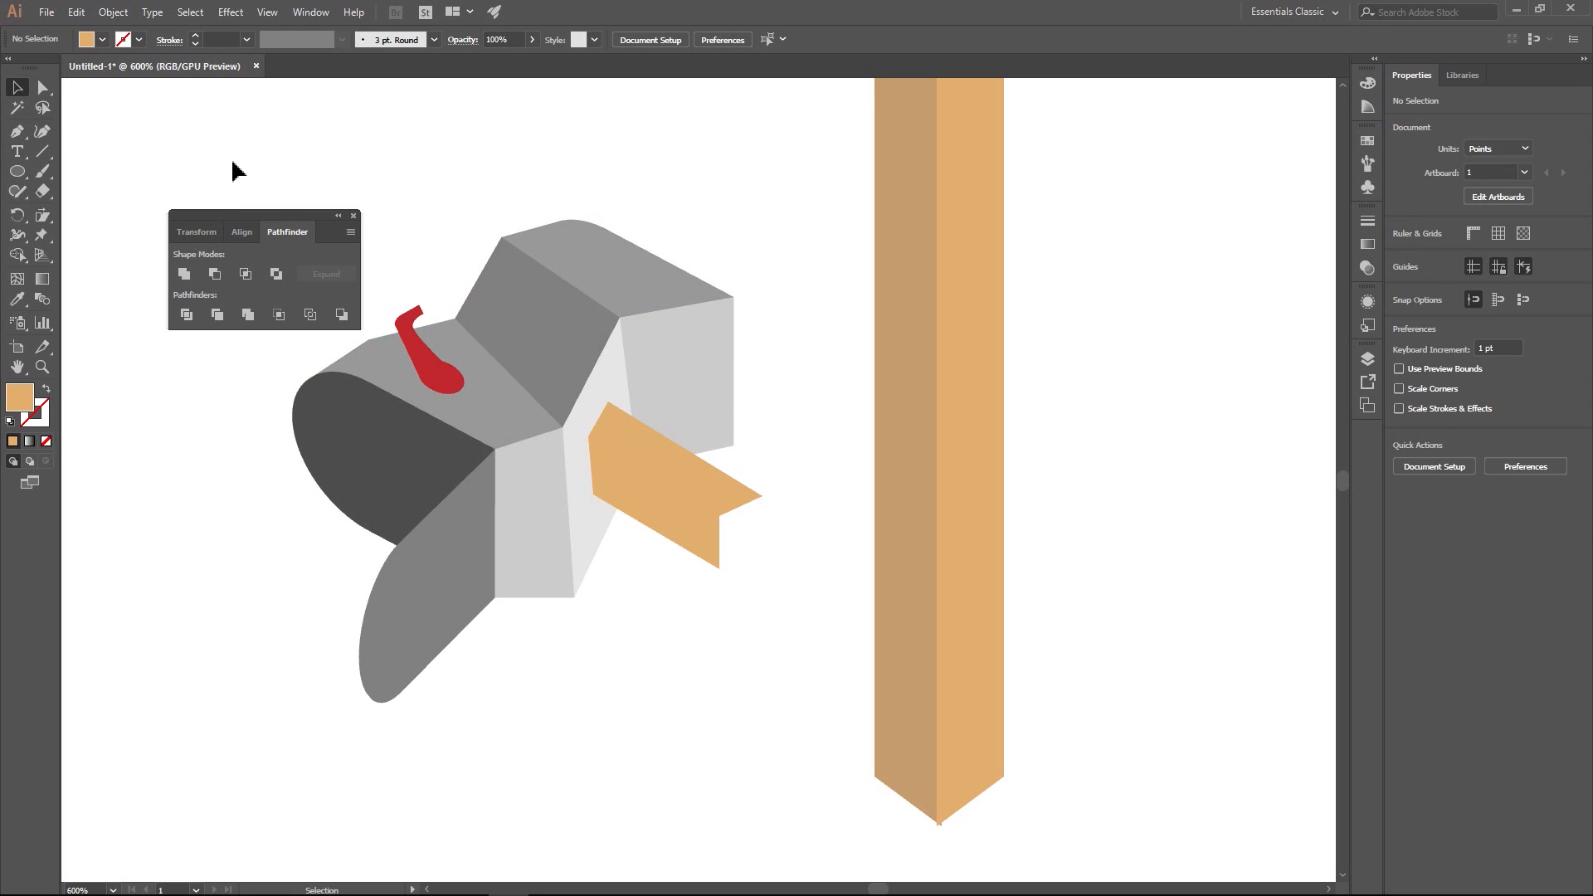
- Draw the plank's tan end face, about 10 by 15 pt, with a notched lower edge joining the front and top faces
left_click(18, 132)
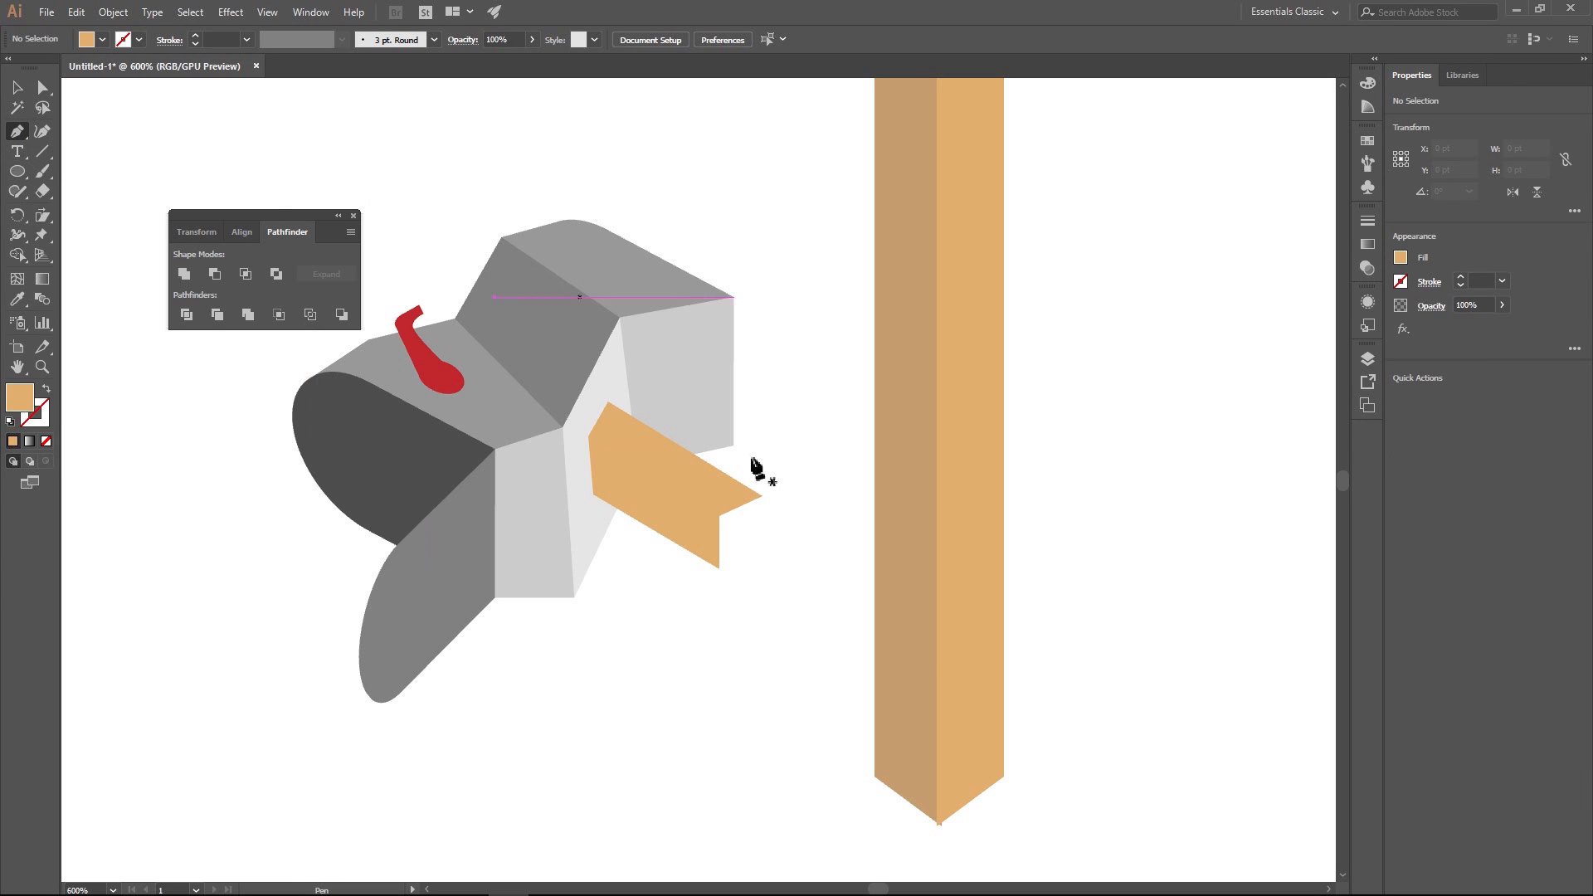
left_click(718, 569)
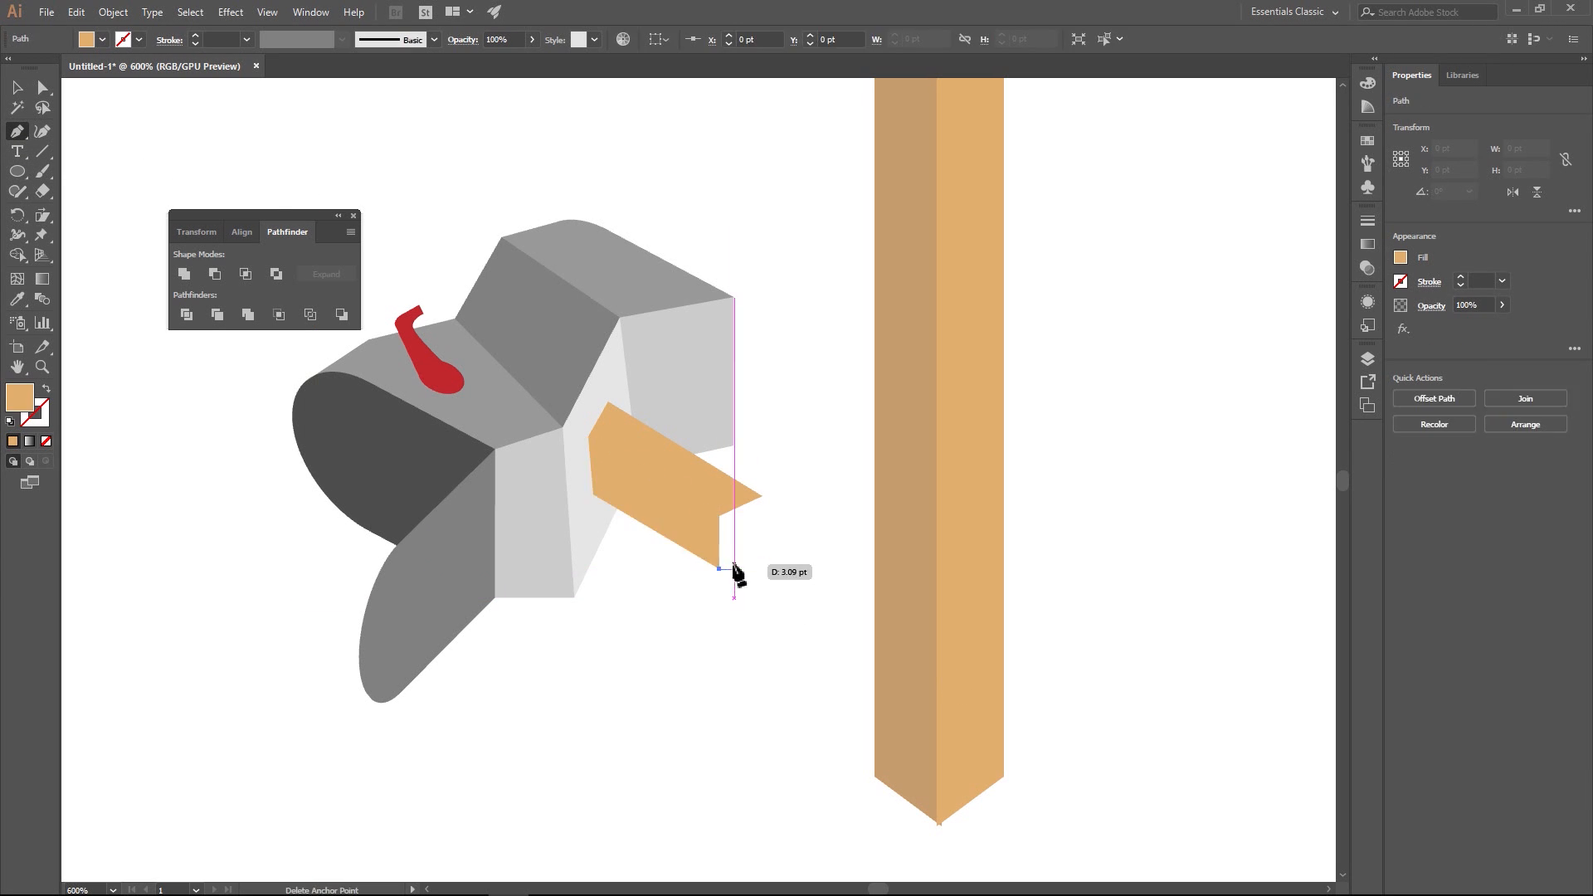
left_click(735, 550)
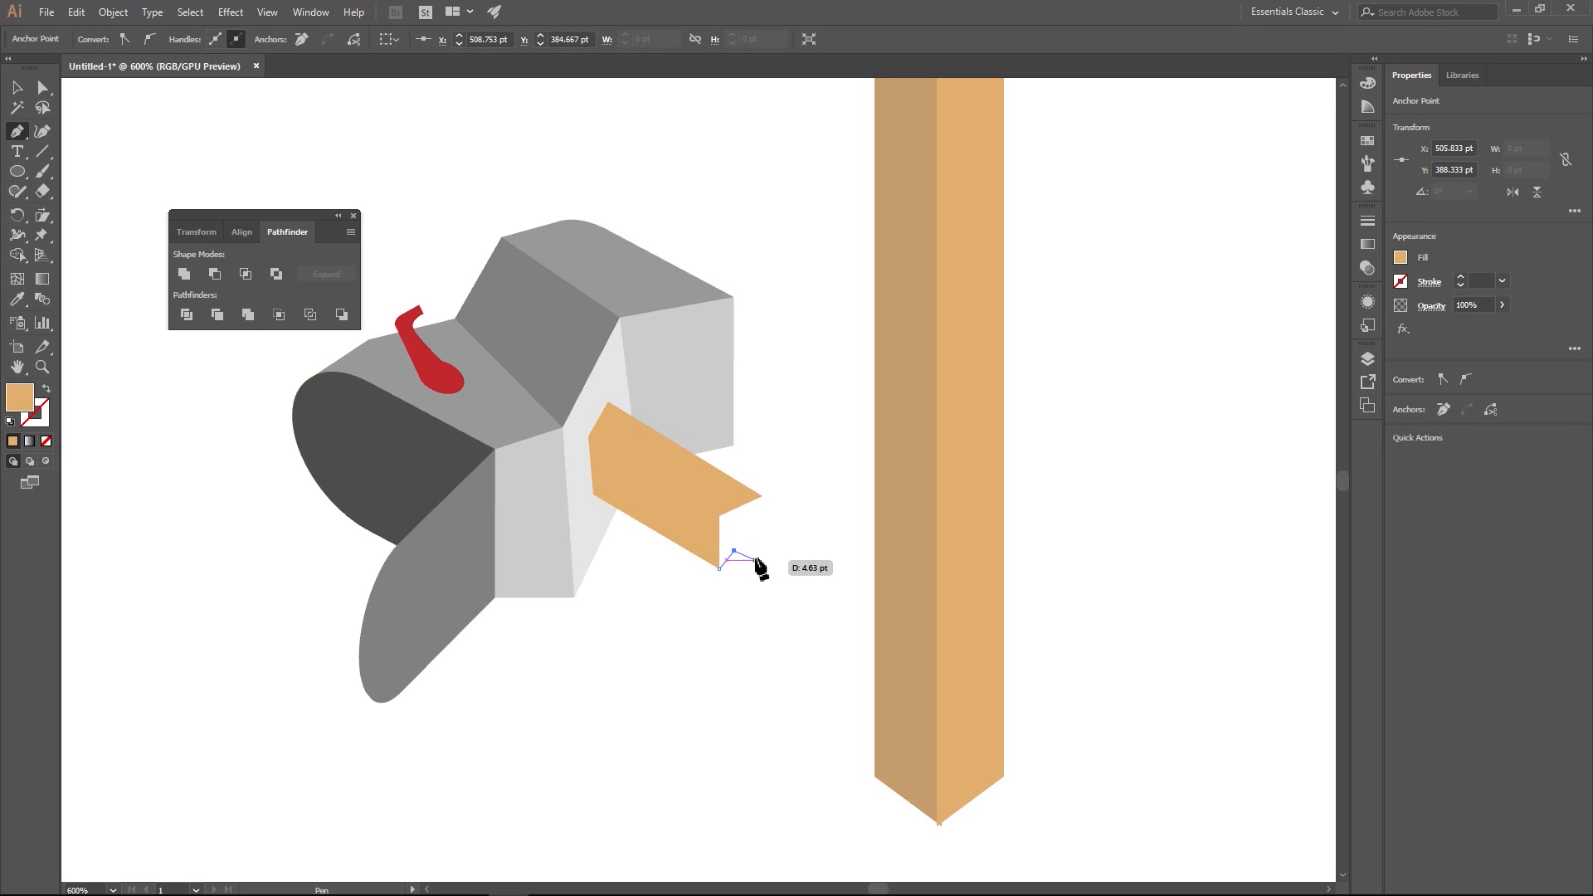
left_click(762, 560)
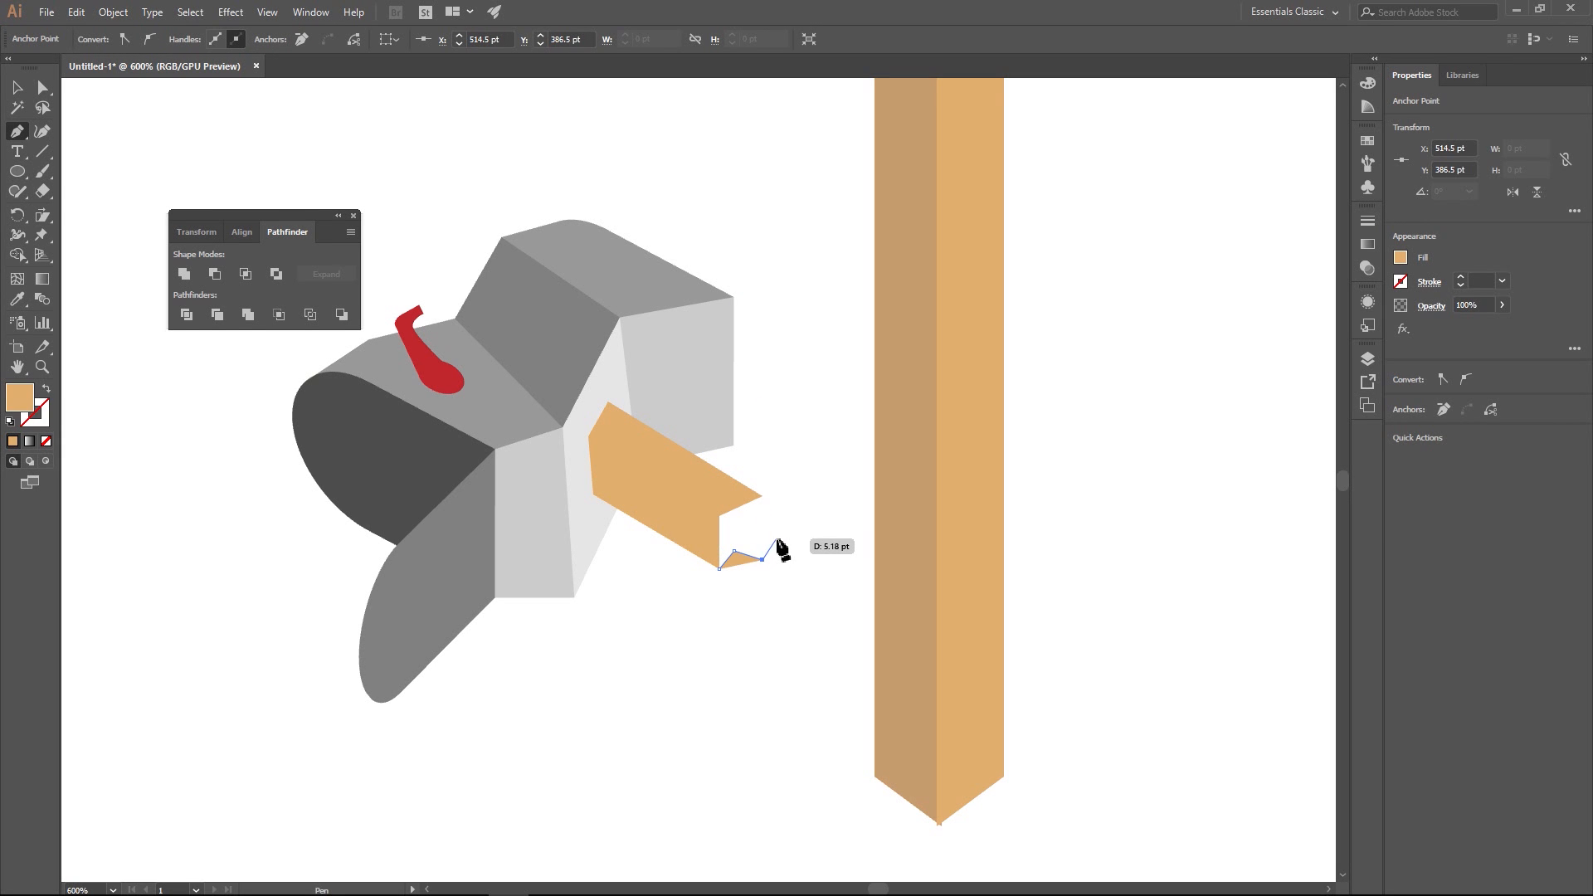
left_click(770, 540)
left_click(762, 496)
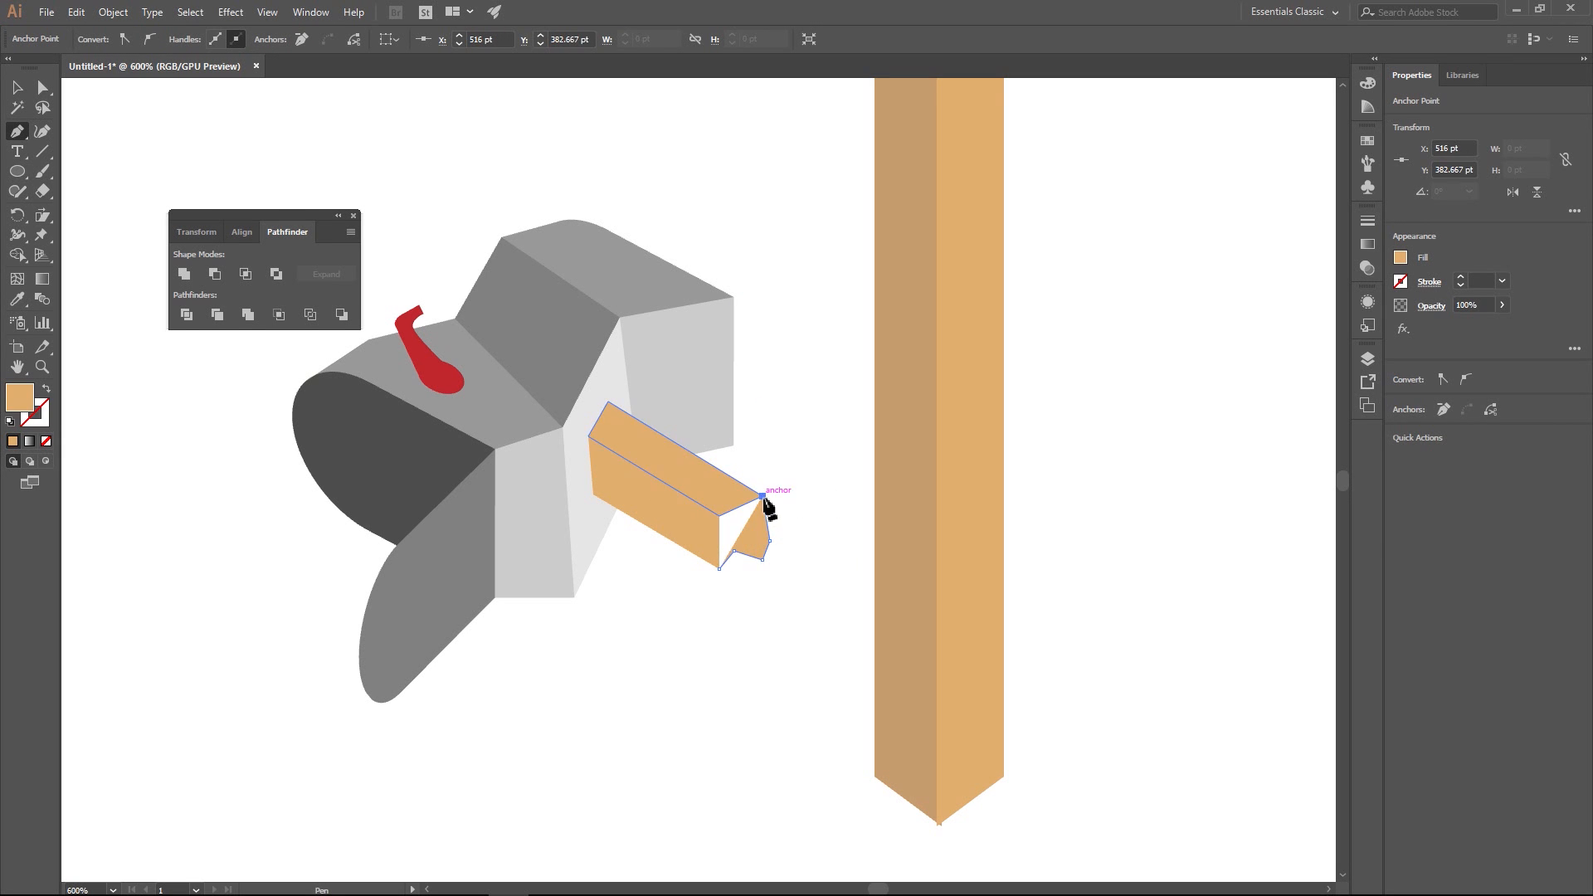
left_click(719, 515)
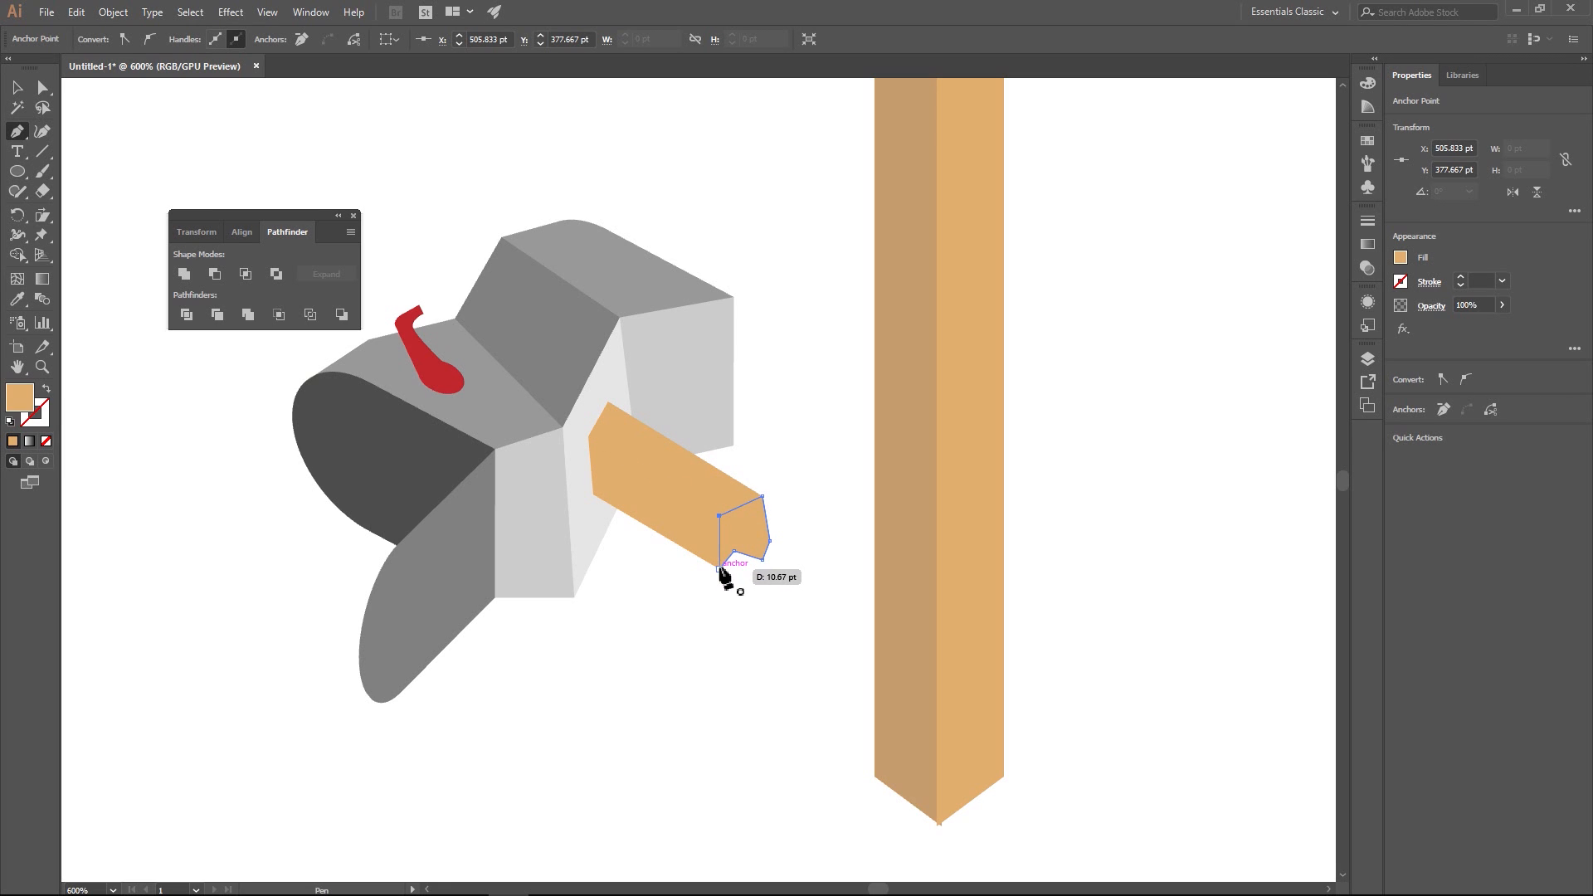
left_click(719, 569)
scroll(759, 608, "up", 3)
left_click_drag(762, 469, 703, 626)
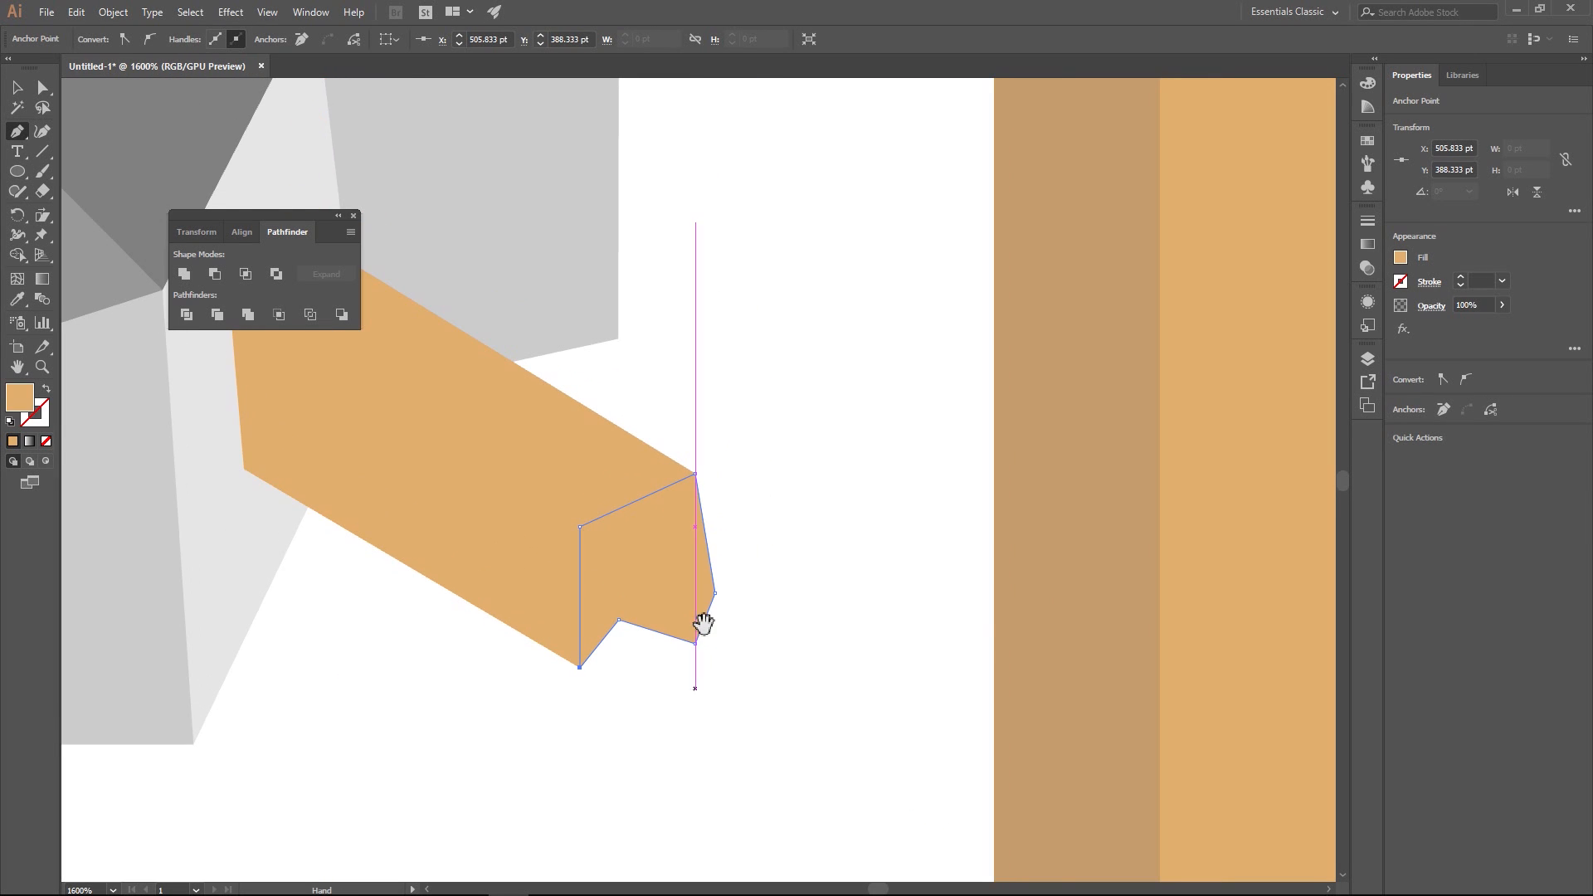
left_click(43, 88)
left_click(569, 438)
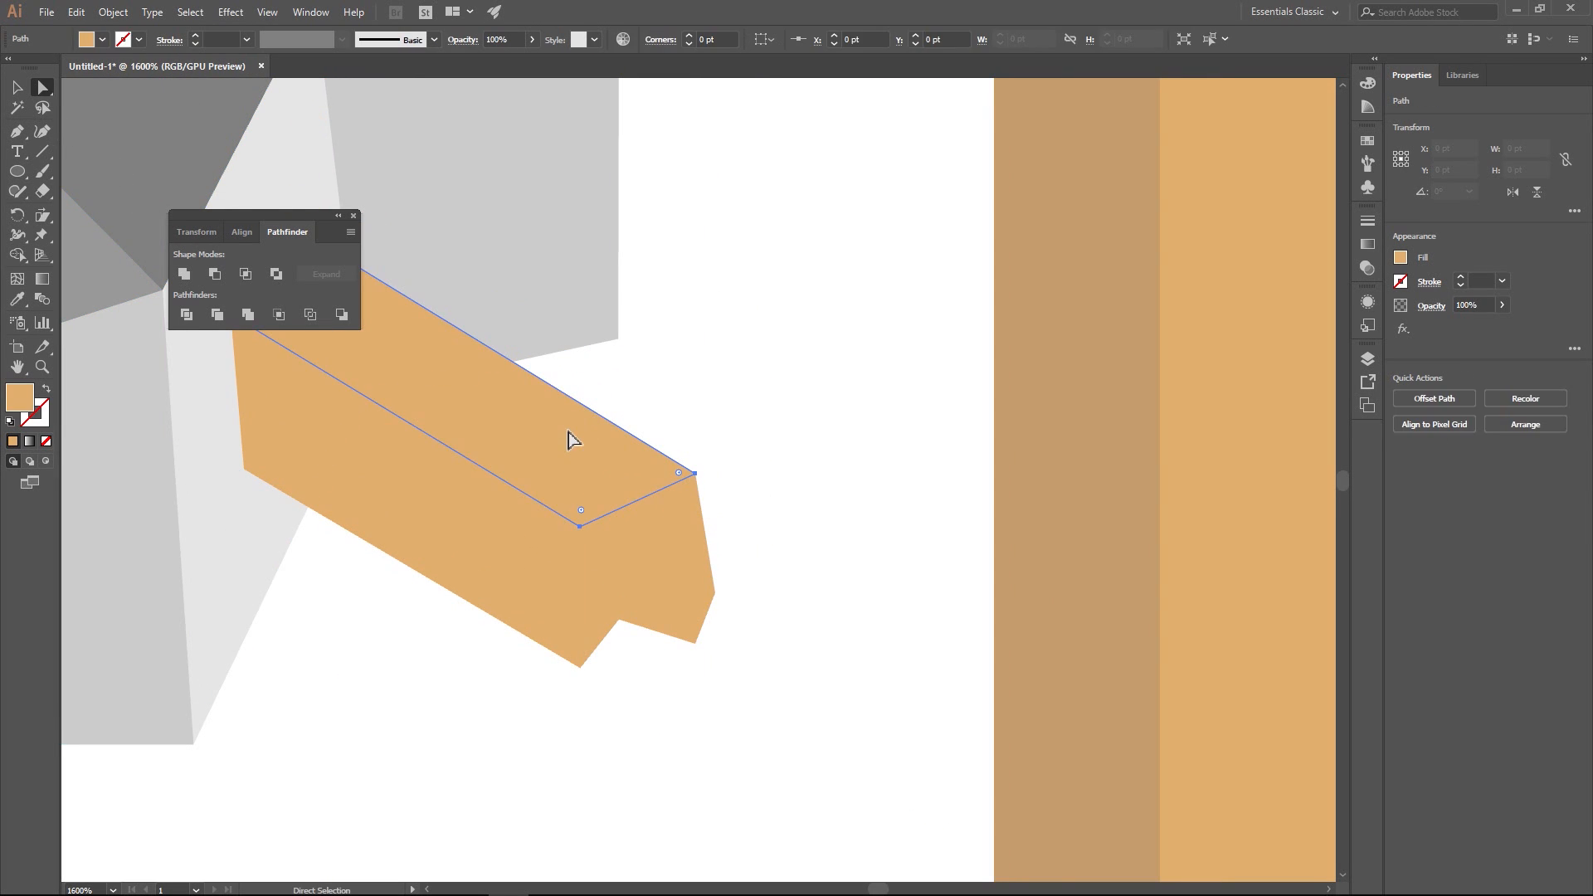
left_click(18, 298)
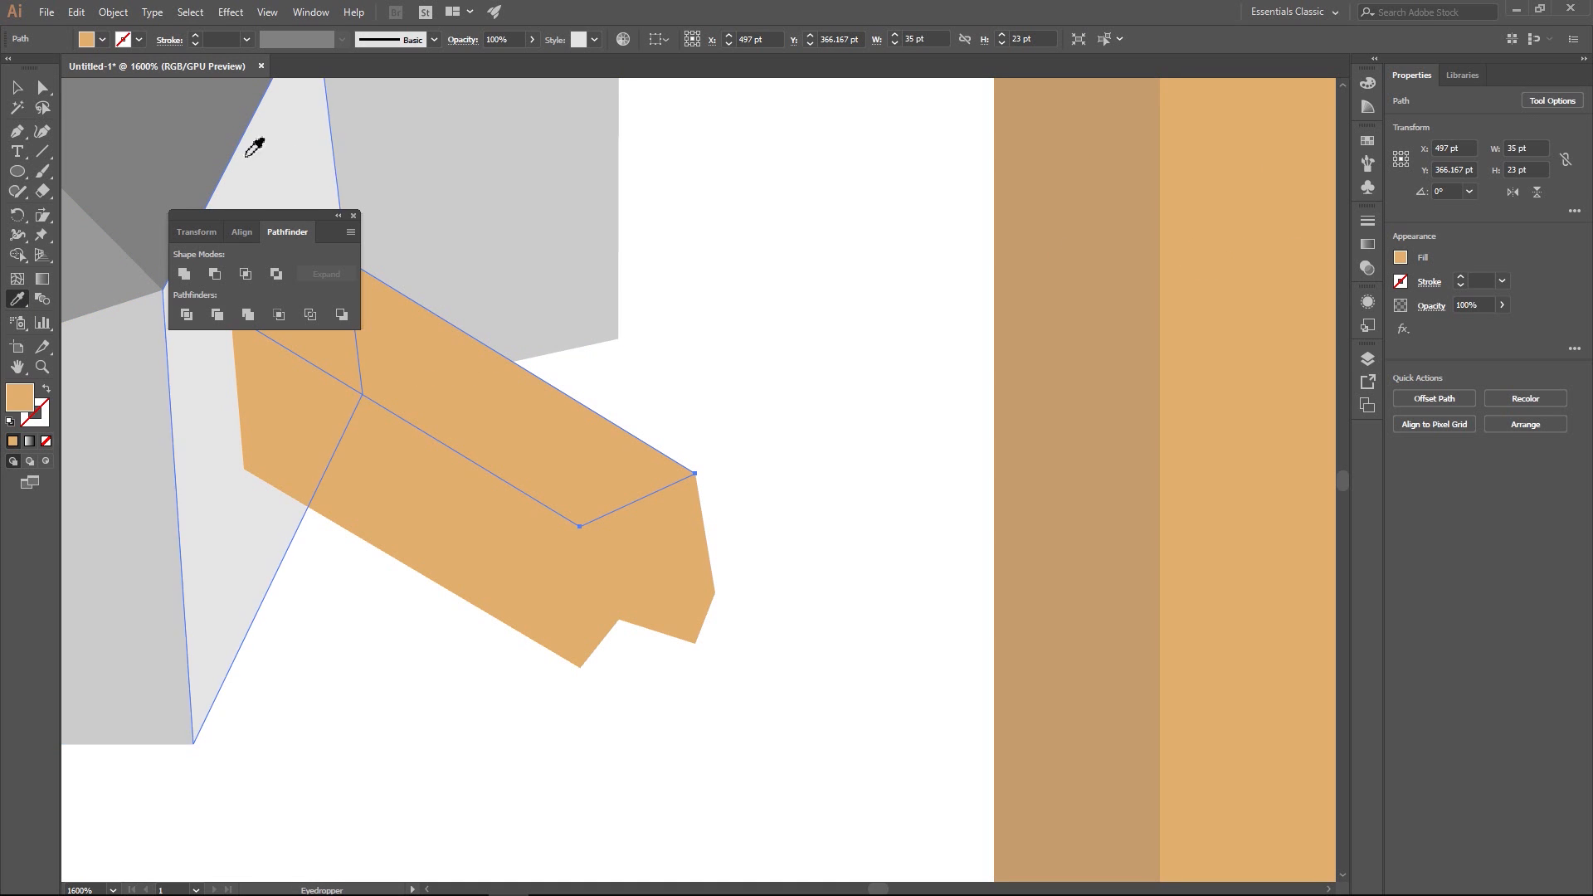
left_click(43, 87)
left_click(803, 281)
- Recolour the plank's long front face with the darker brown sampled from the wooden post's shaded side
left_click(514, 565)
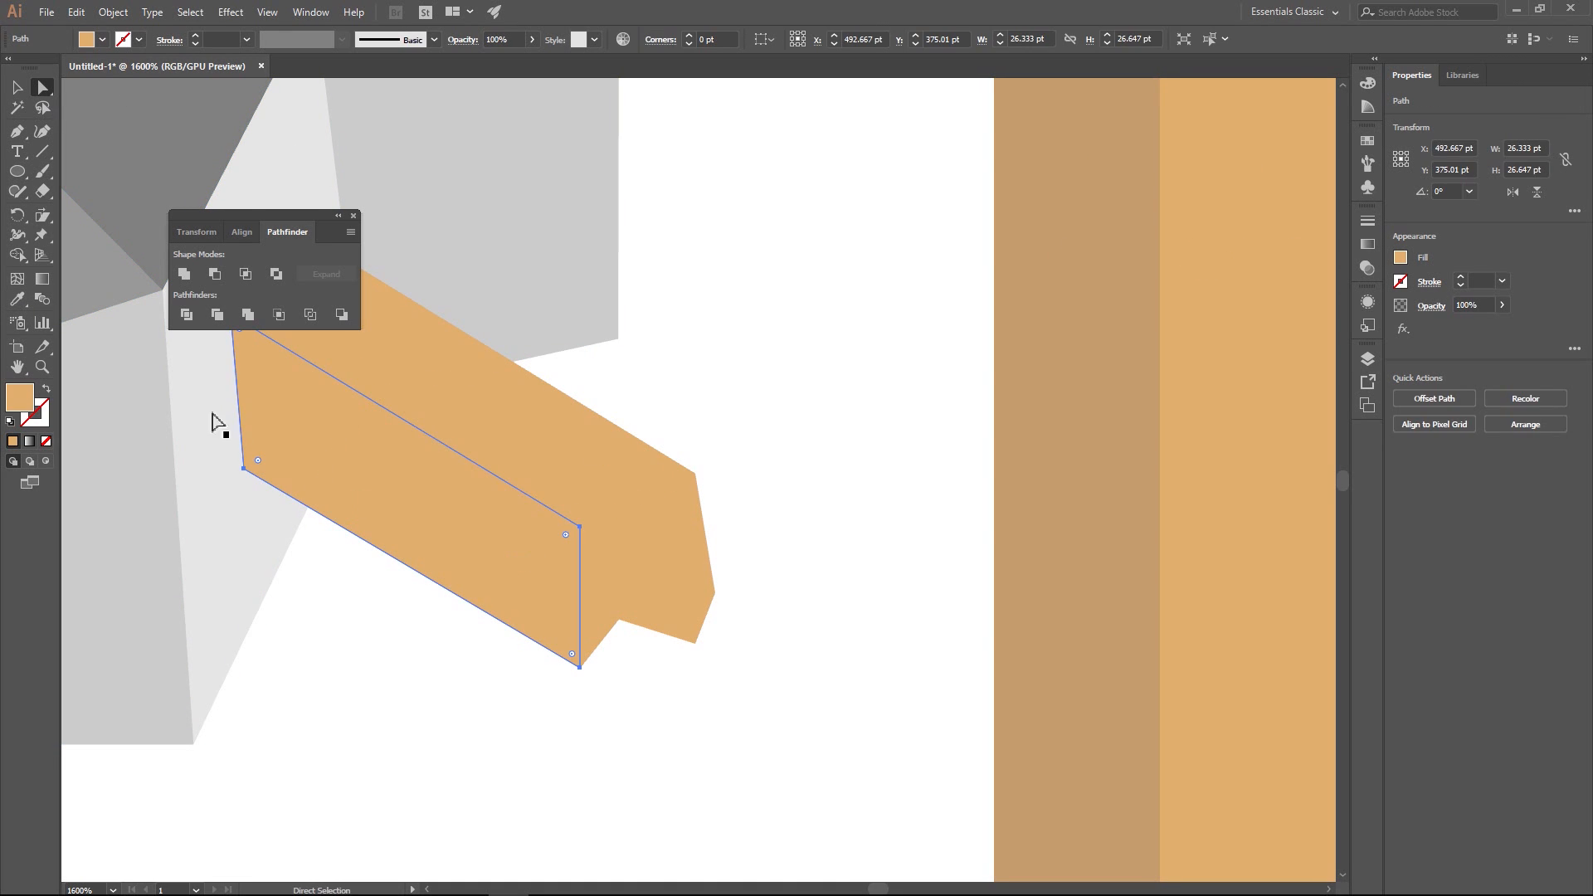
left_click(18, 299)
left_click(1110, 343)
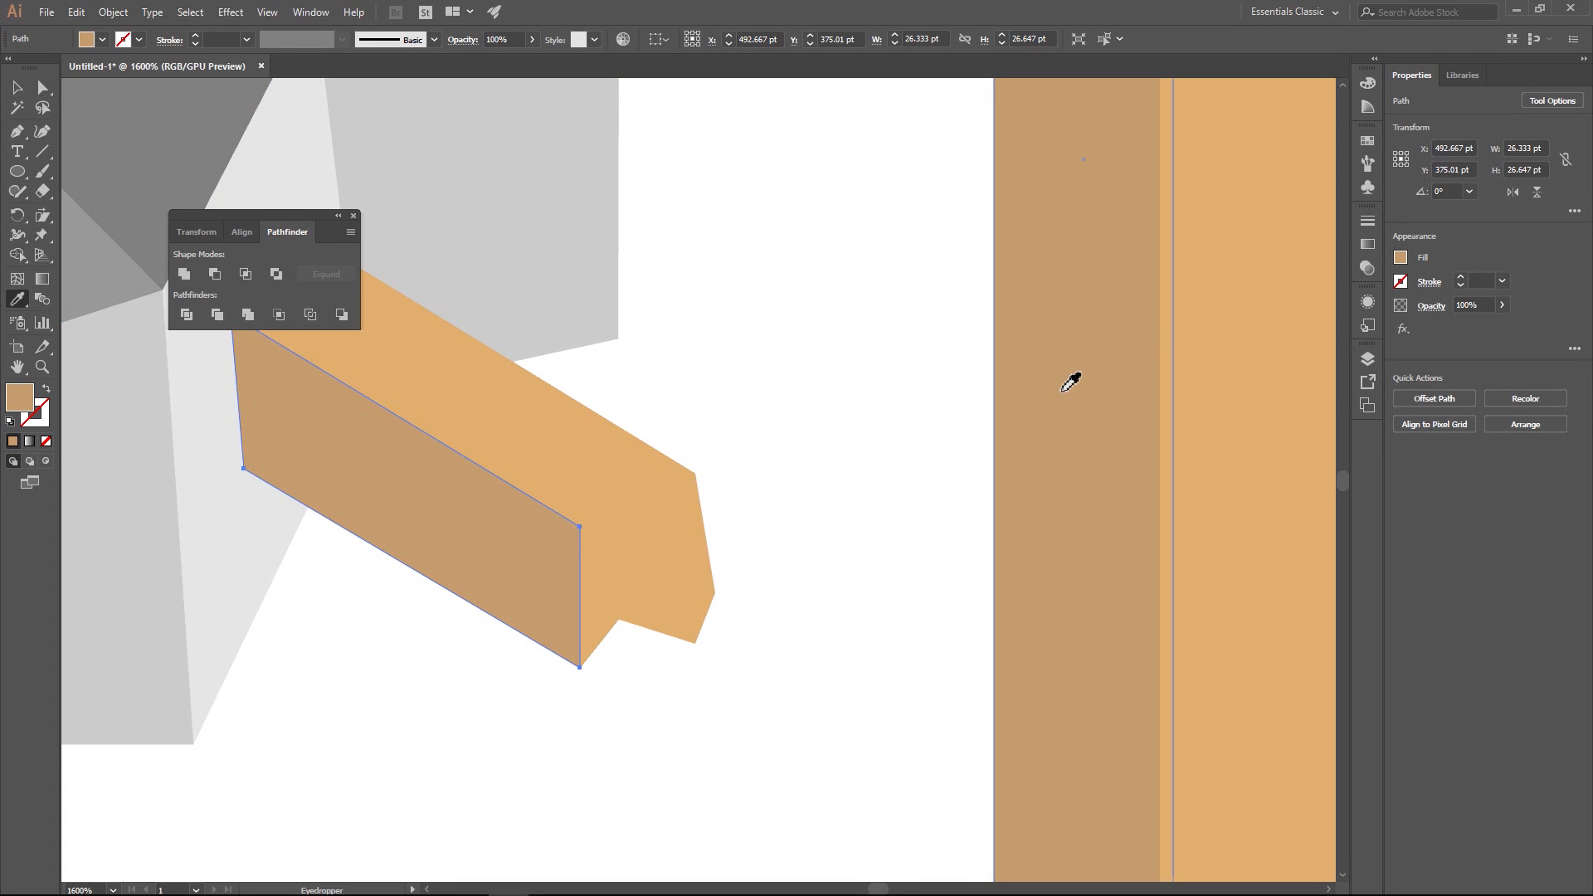
left_click(17, 87)
left_click(708, 321)
left_click(636, 455)
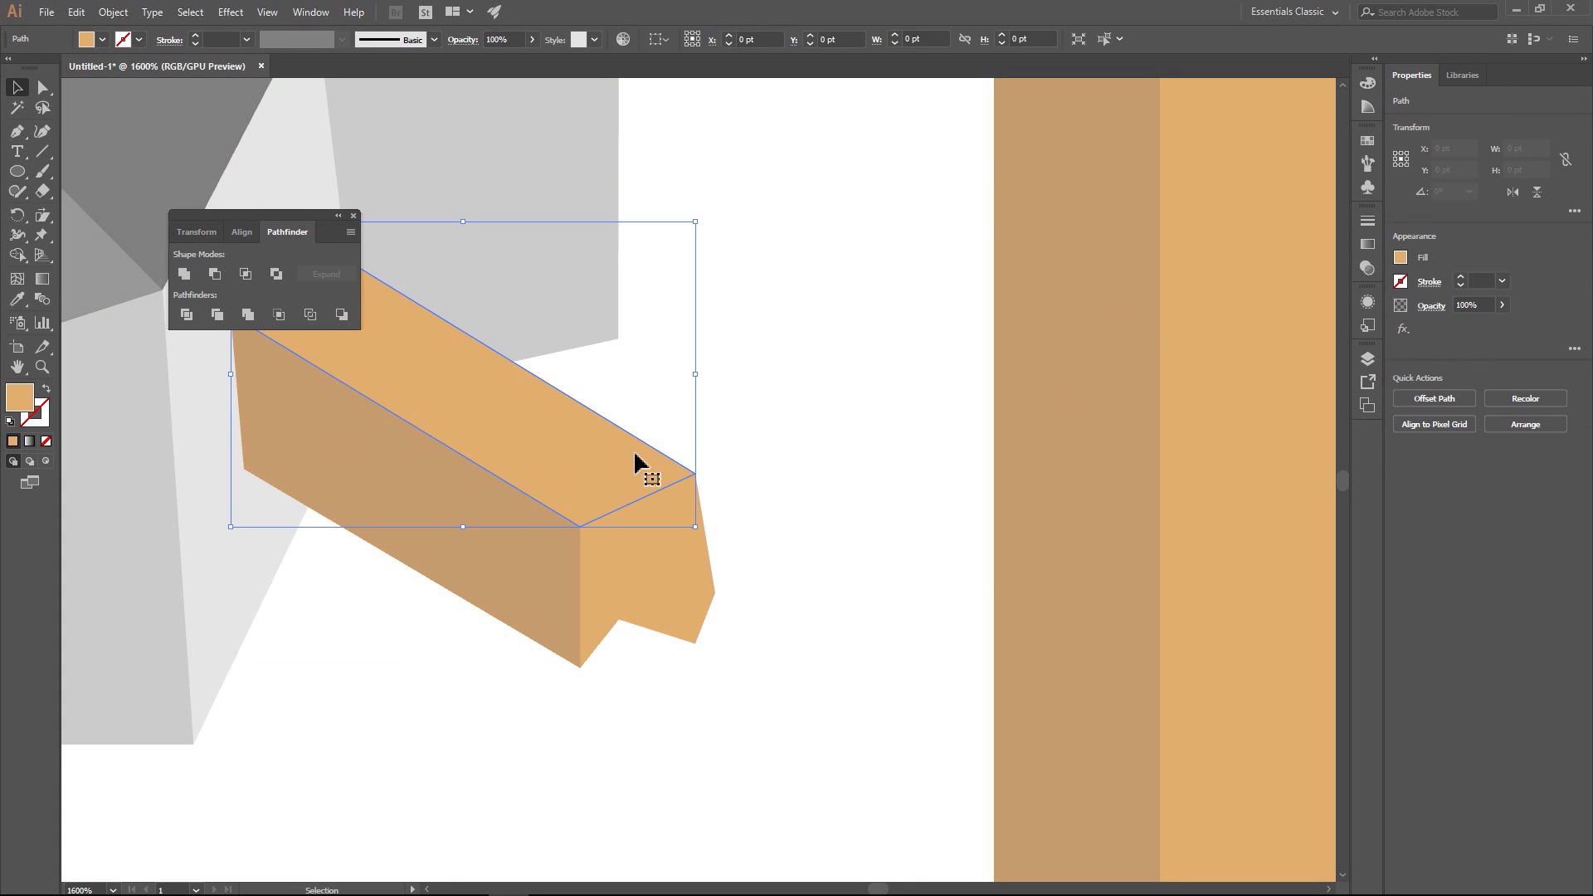
left_click(755, 456)
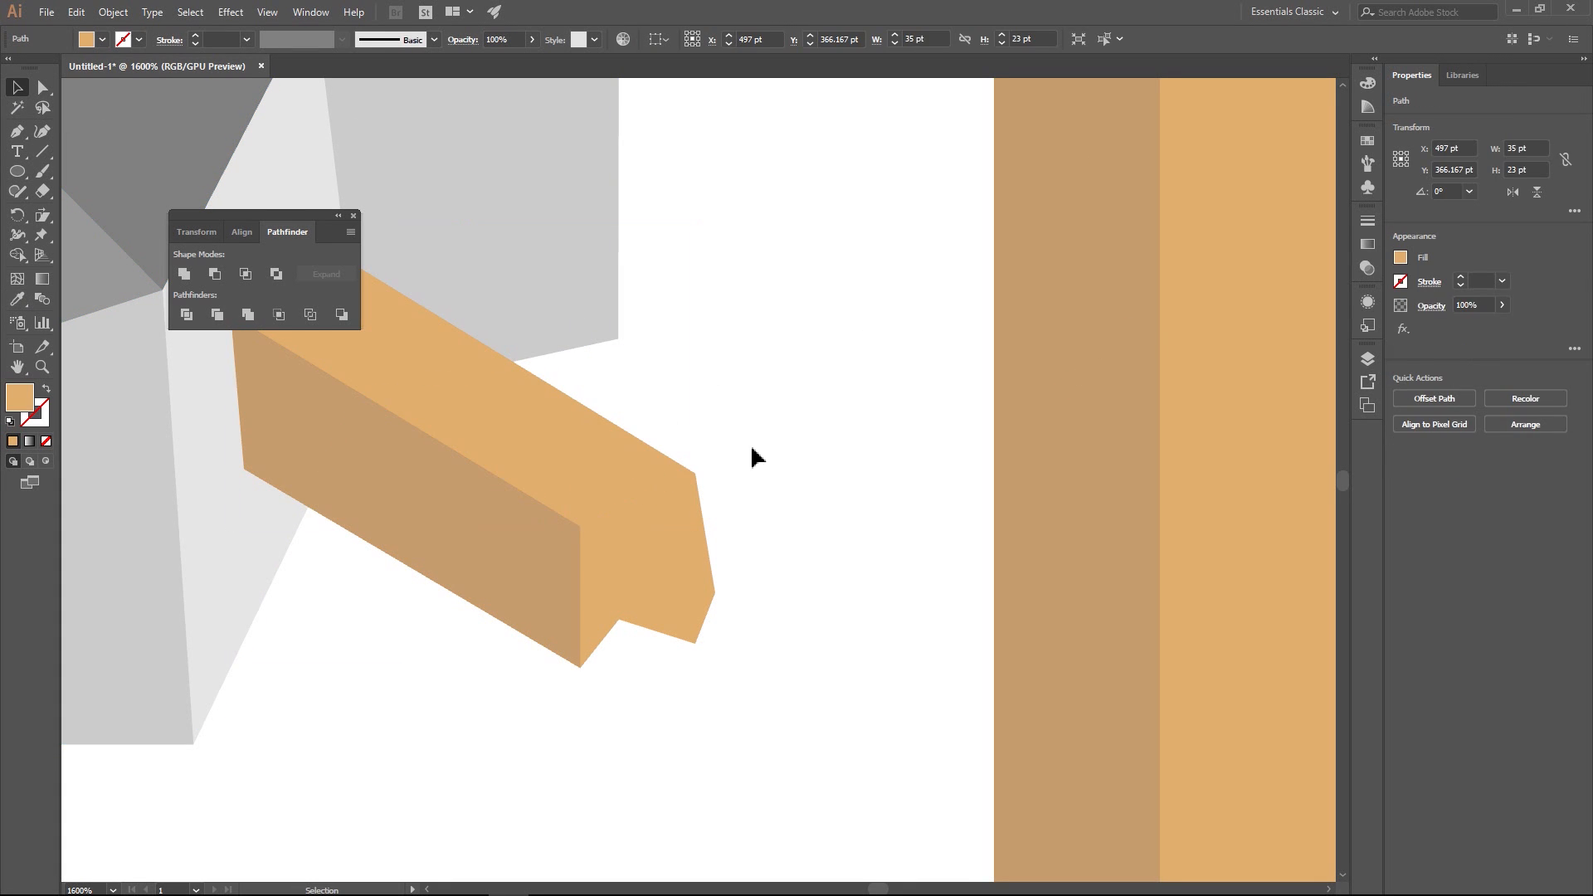
- Draw a narrow four-sided facet about 3 by 14 pt on the plank's end face, between the front edge and the notch
left_click(17, 132)
left_click(619, 619)
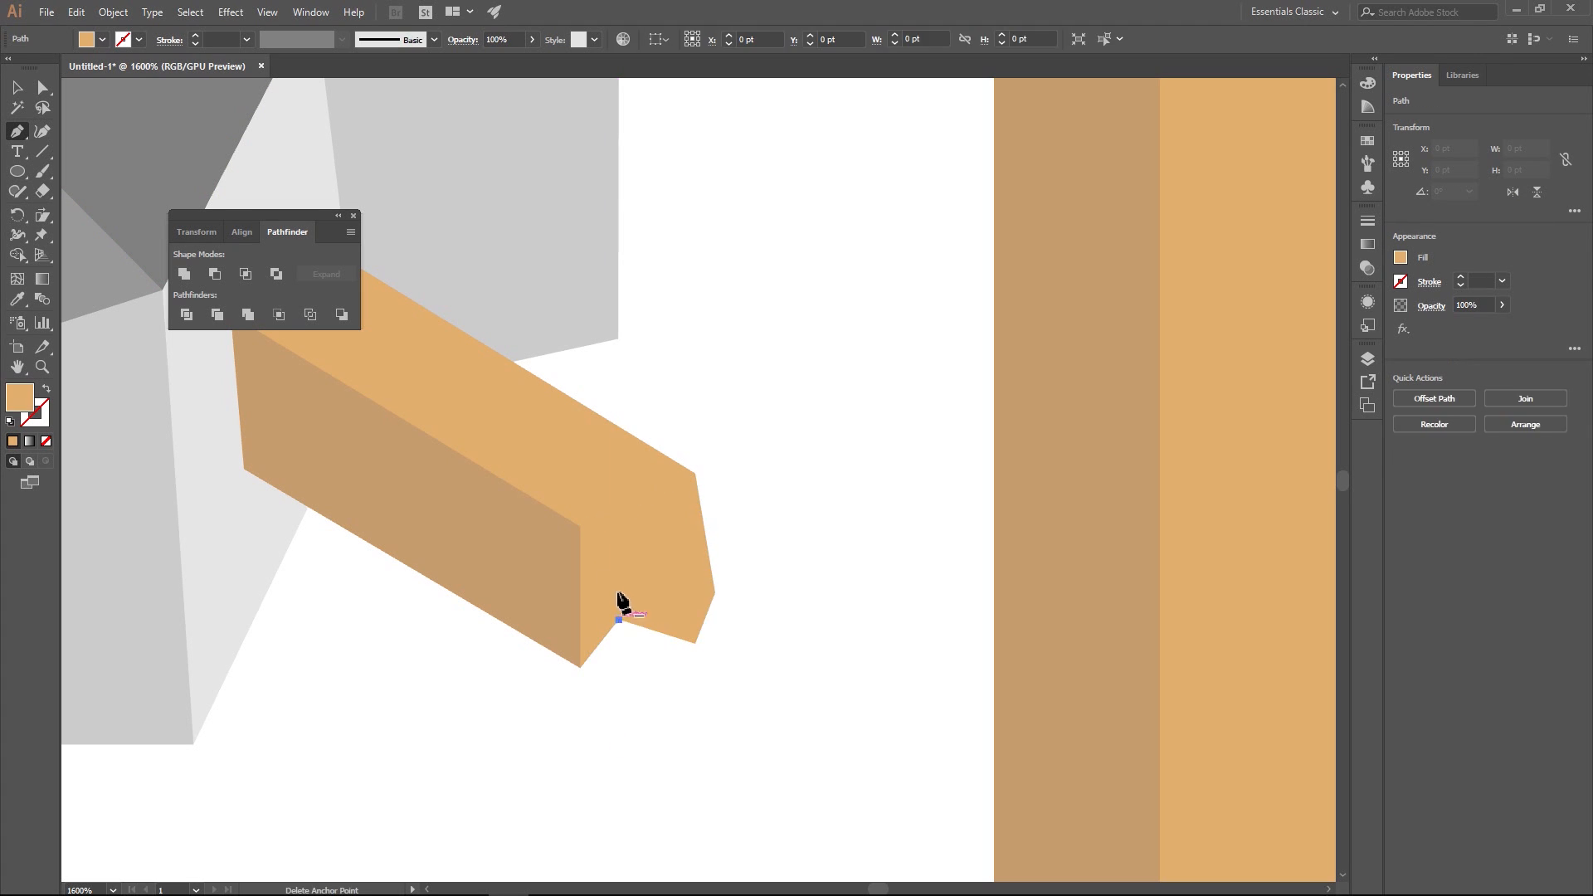
left_click(619, 479)
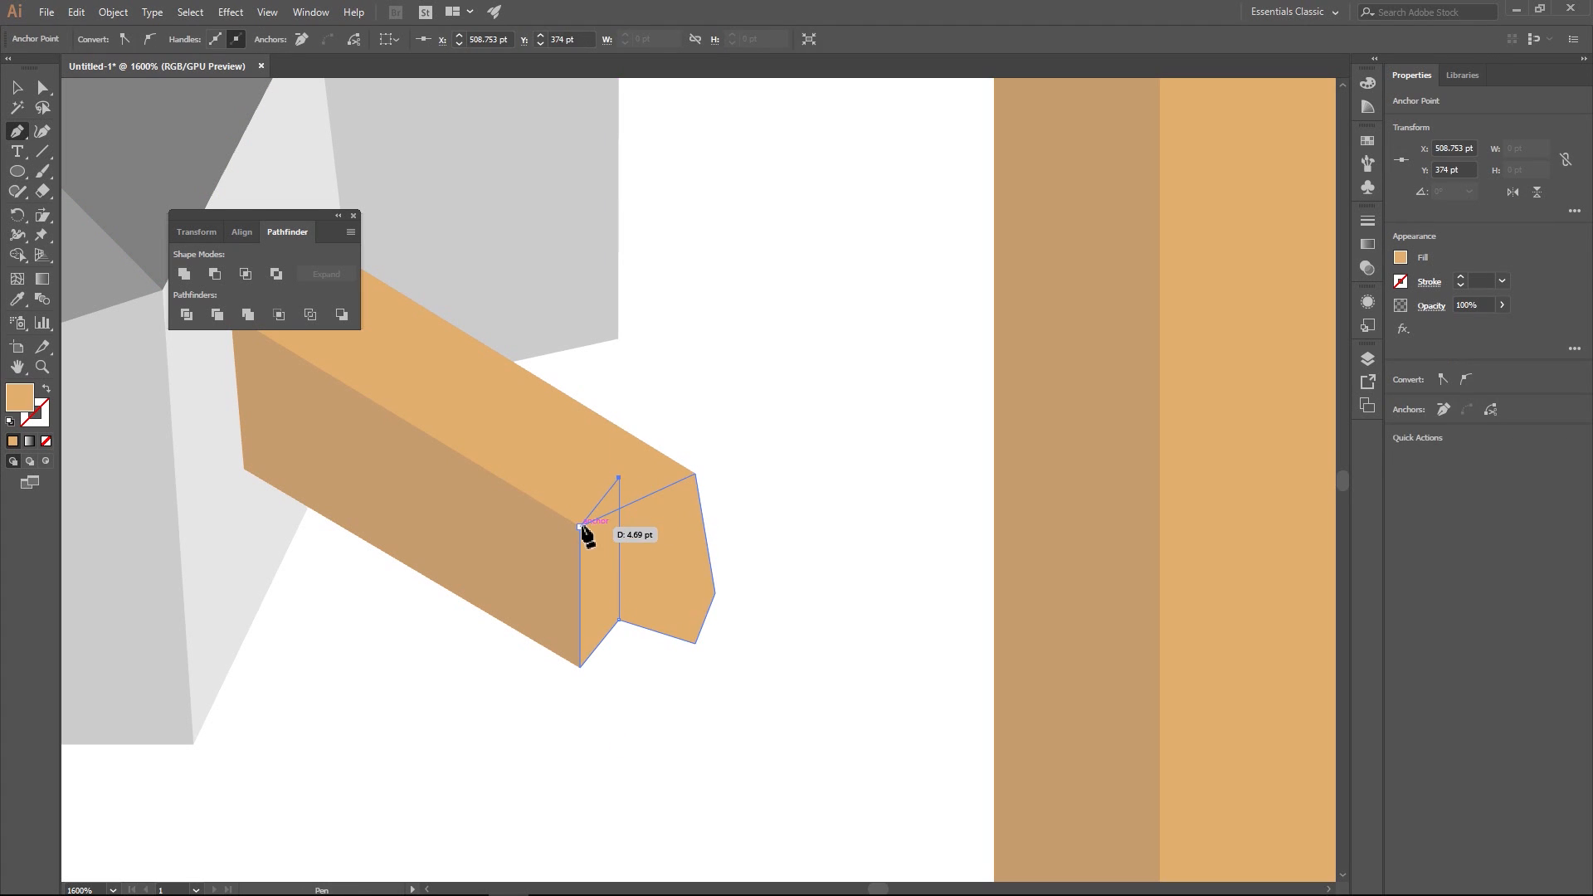
left_click(581, 526)
left_click(580, 667)
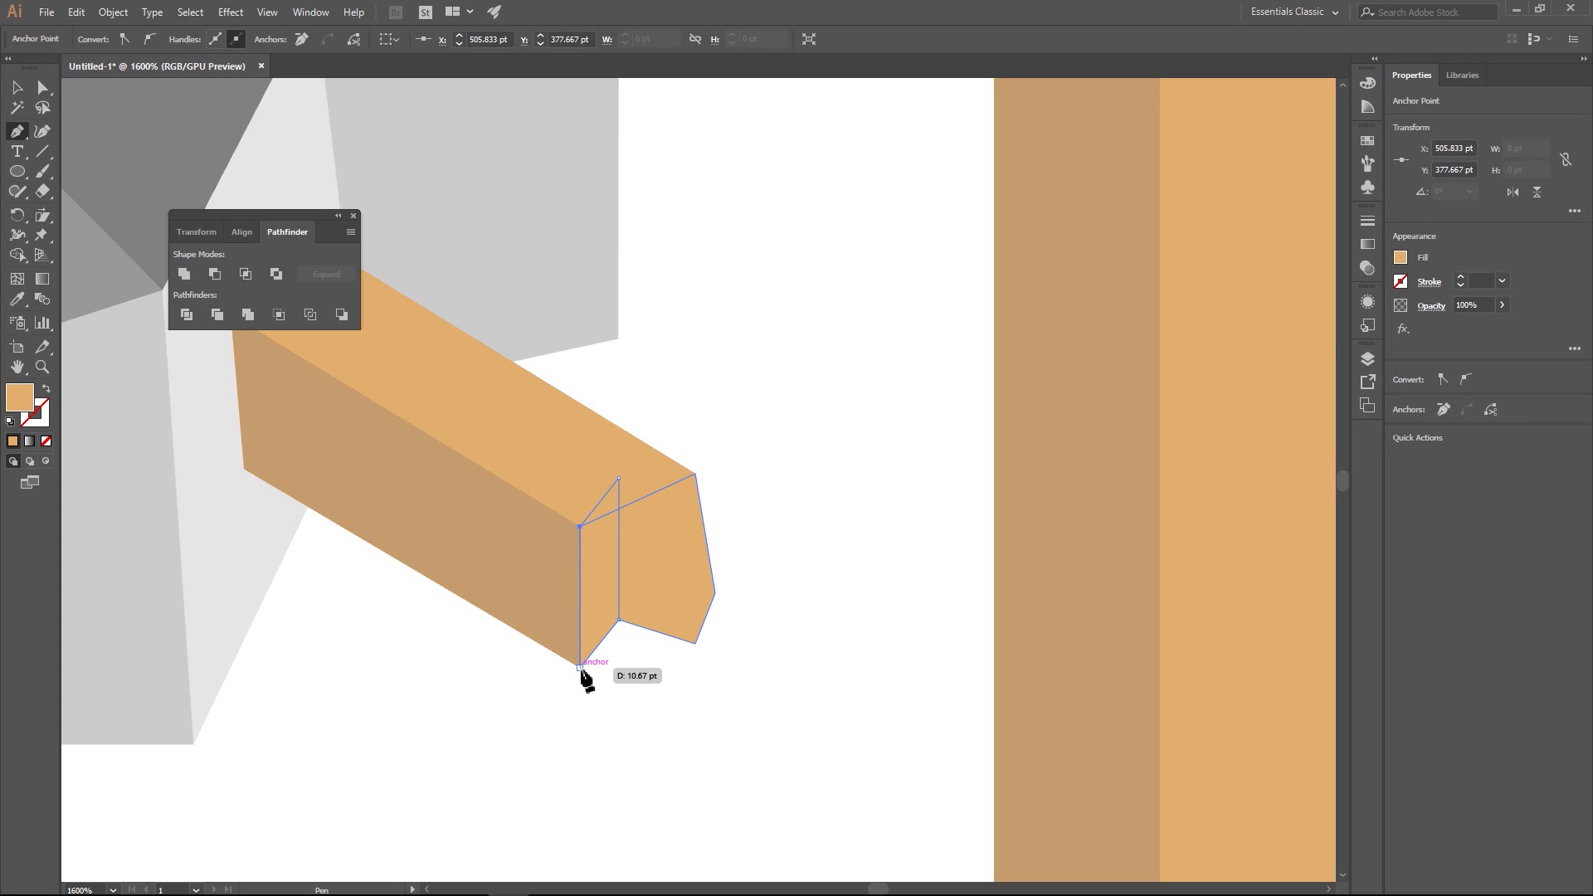
left_click(620, 618)
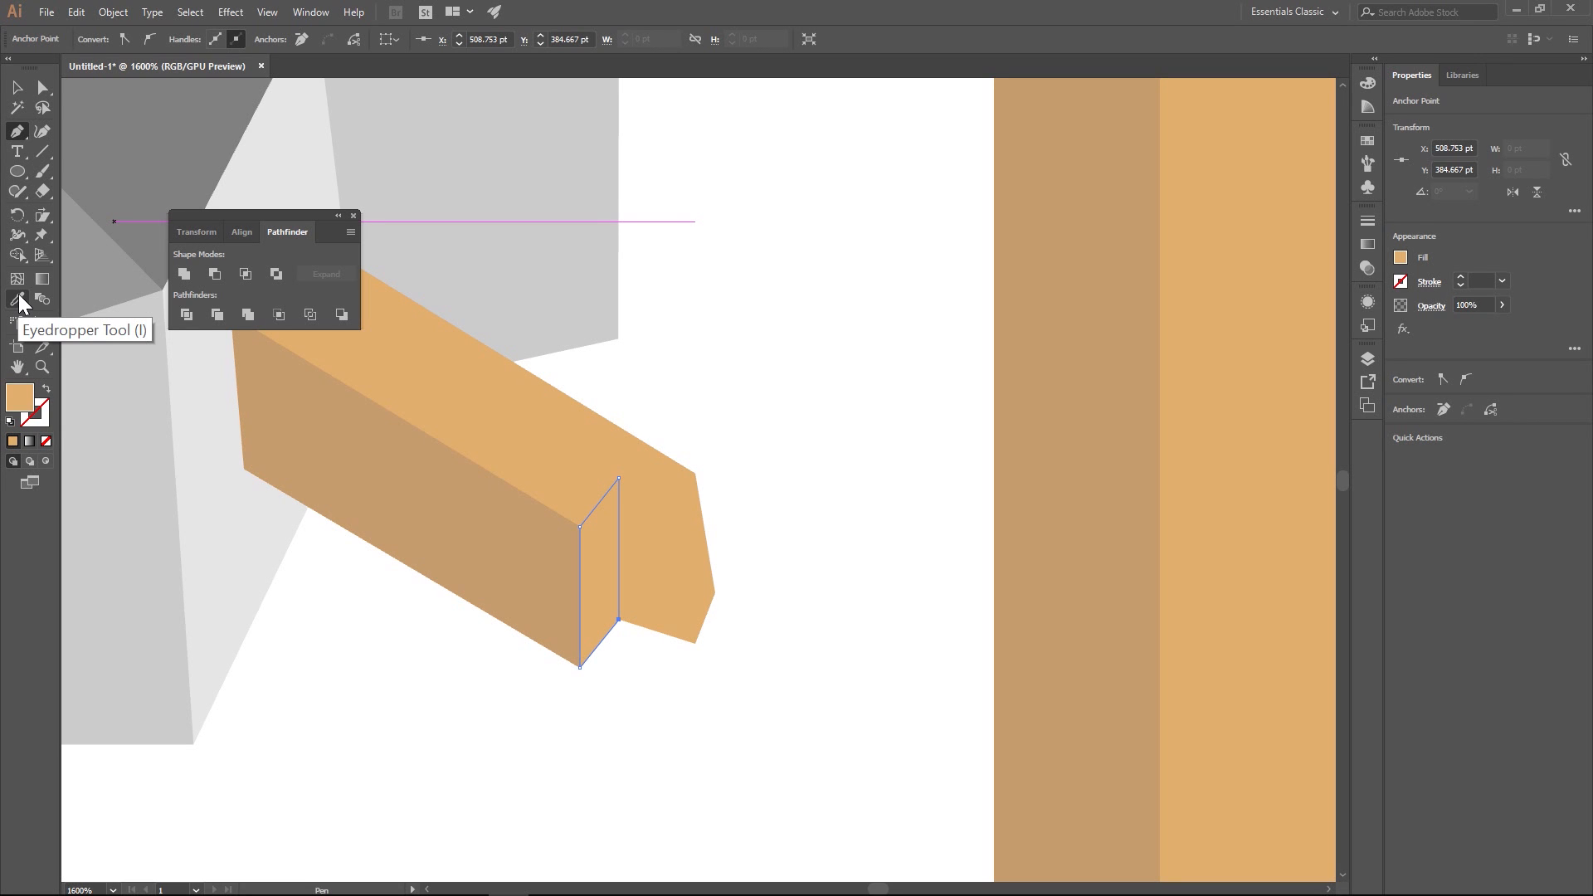
- Recolour the narrow end facet with the lighter yellow-tan F0C26D and undo the stray path drawn above it
left_click(1401, 258)
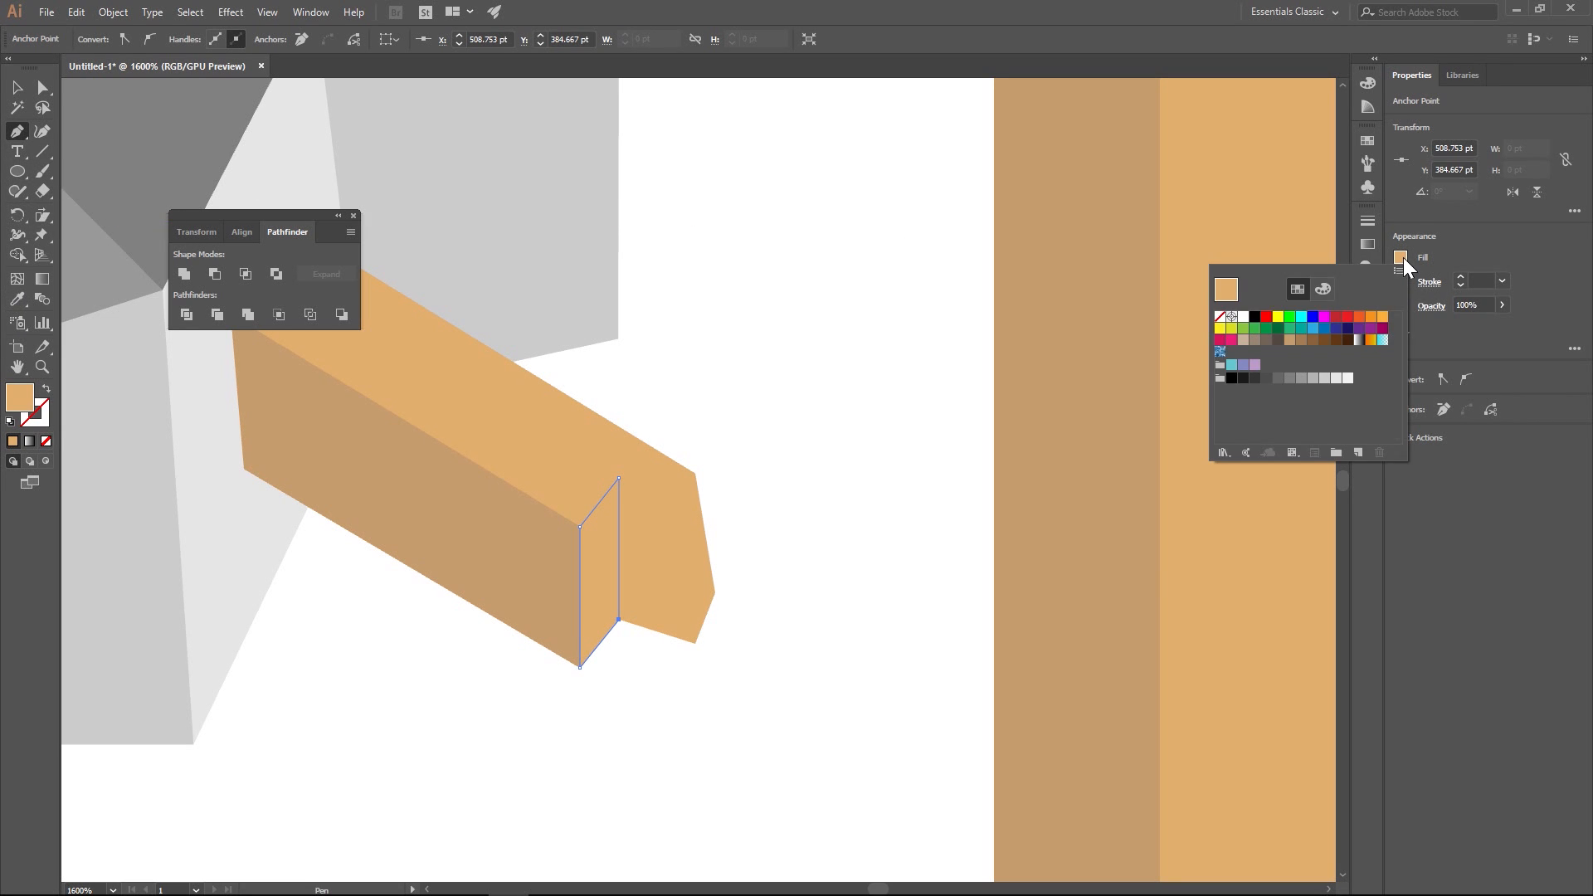
left_click(1332, 287)
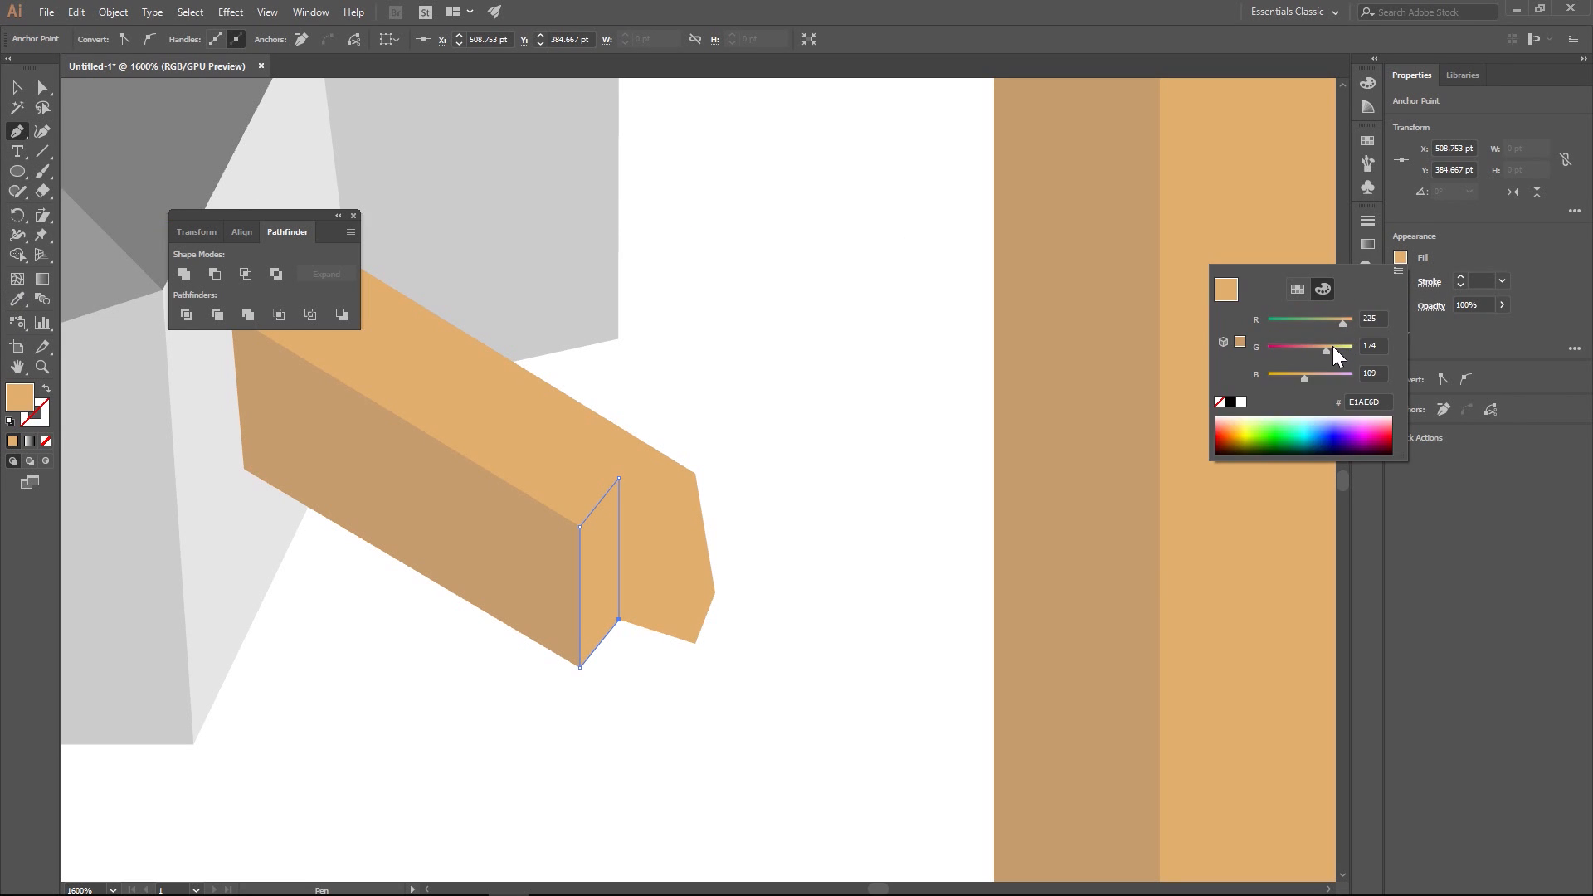
left_click(1333, 347)
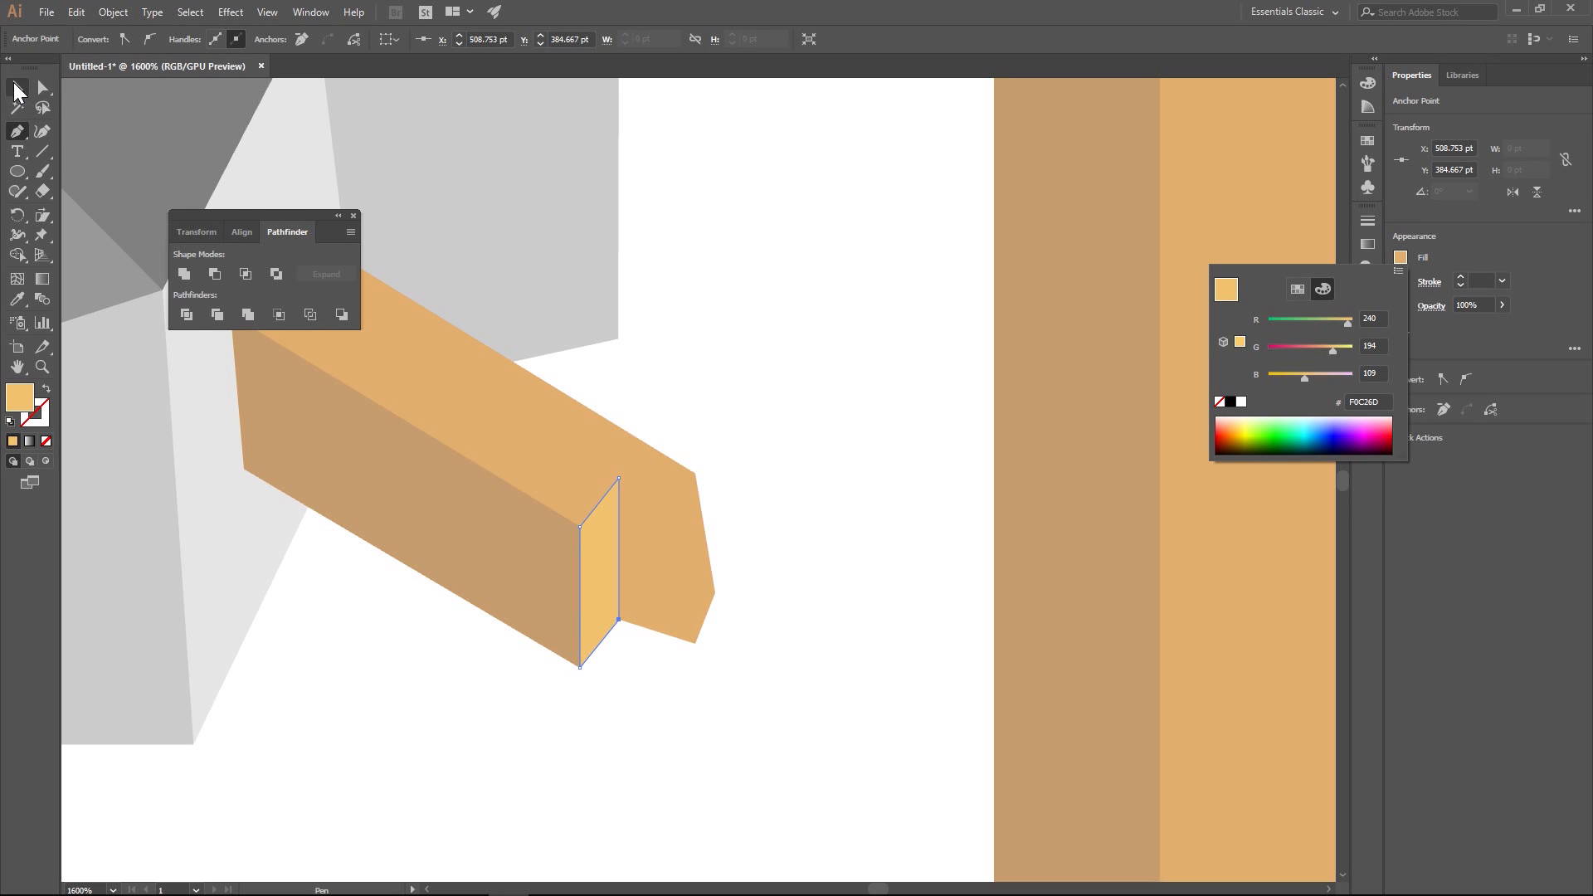
left_click_drag(690, 349, 711, 363)
key("ctrl+z")
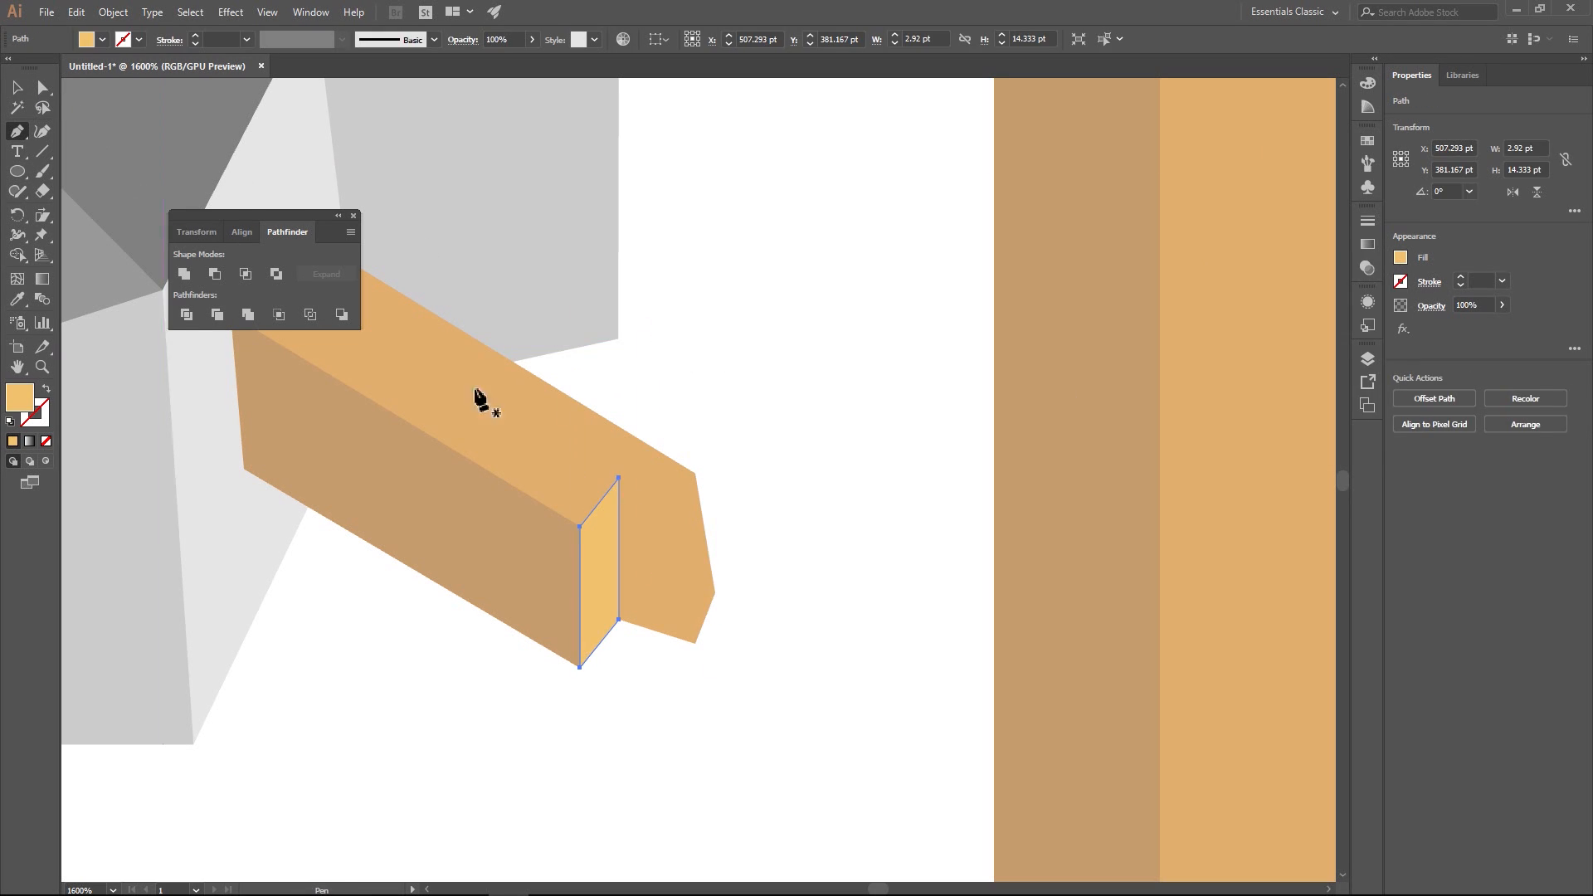
- Draw a four-sided facet on the plank's end face, between the yellow-tan facet's inner edge and the lower end corner
left_click(695, 643)
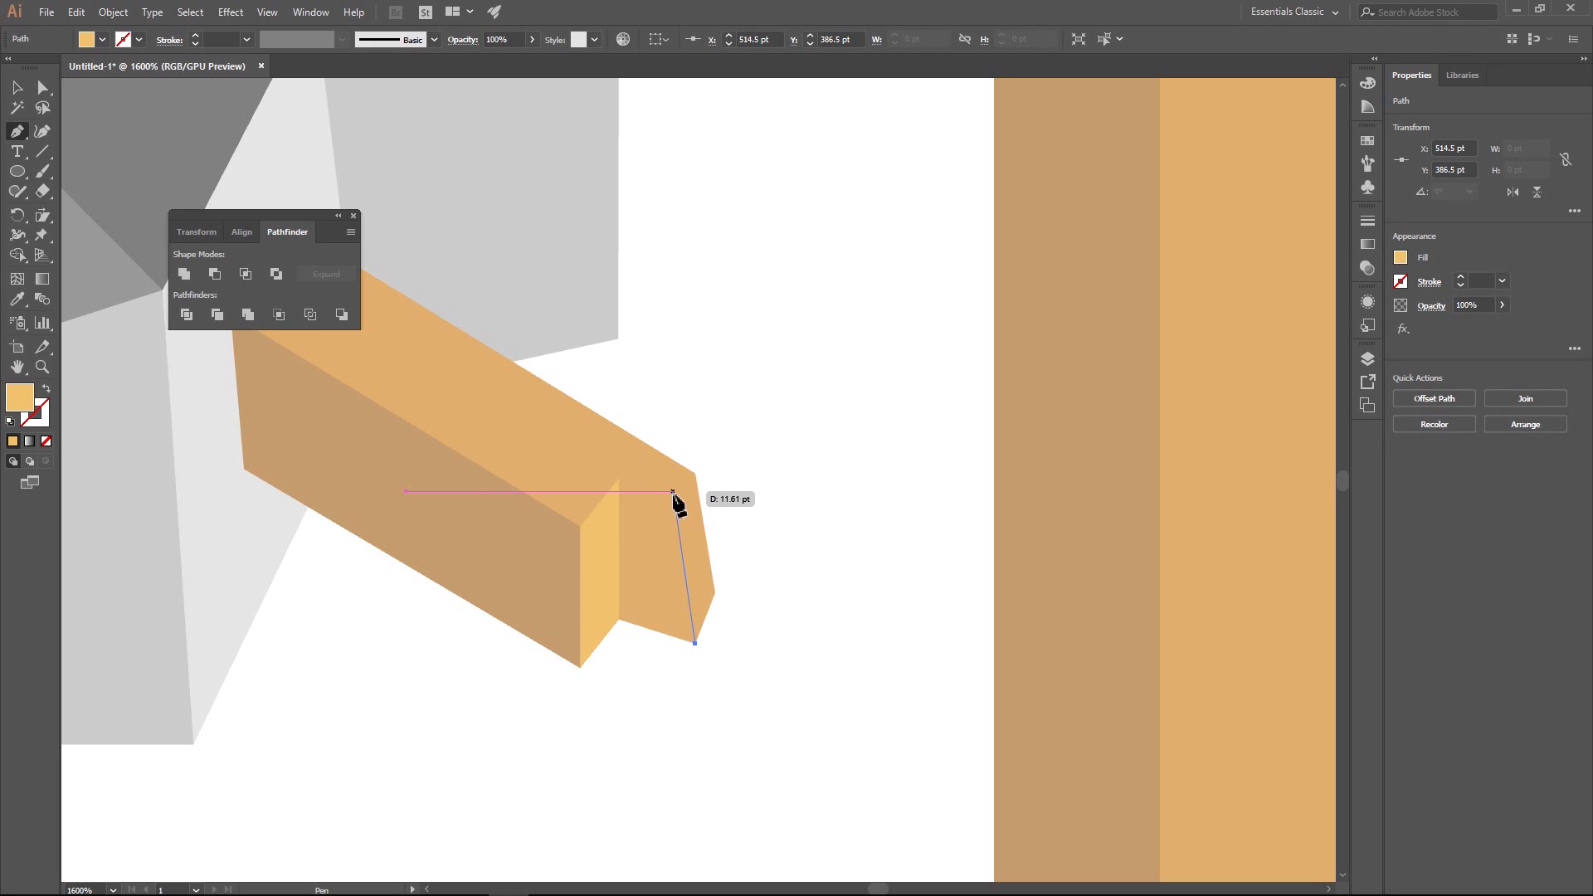
left_click(673, 491)
left_click(619, 478)
left_click(619, 620)
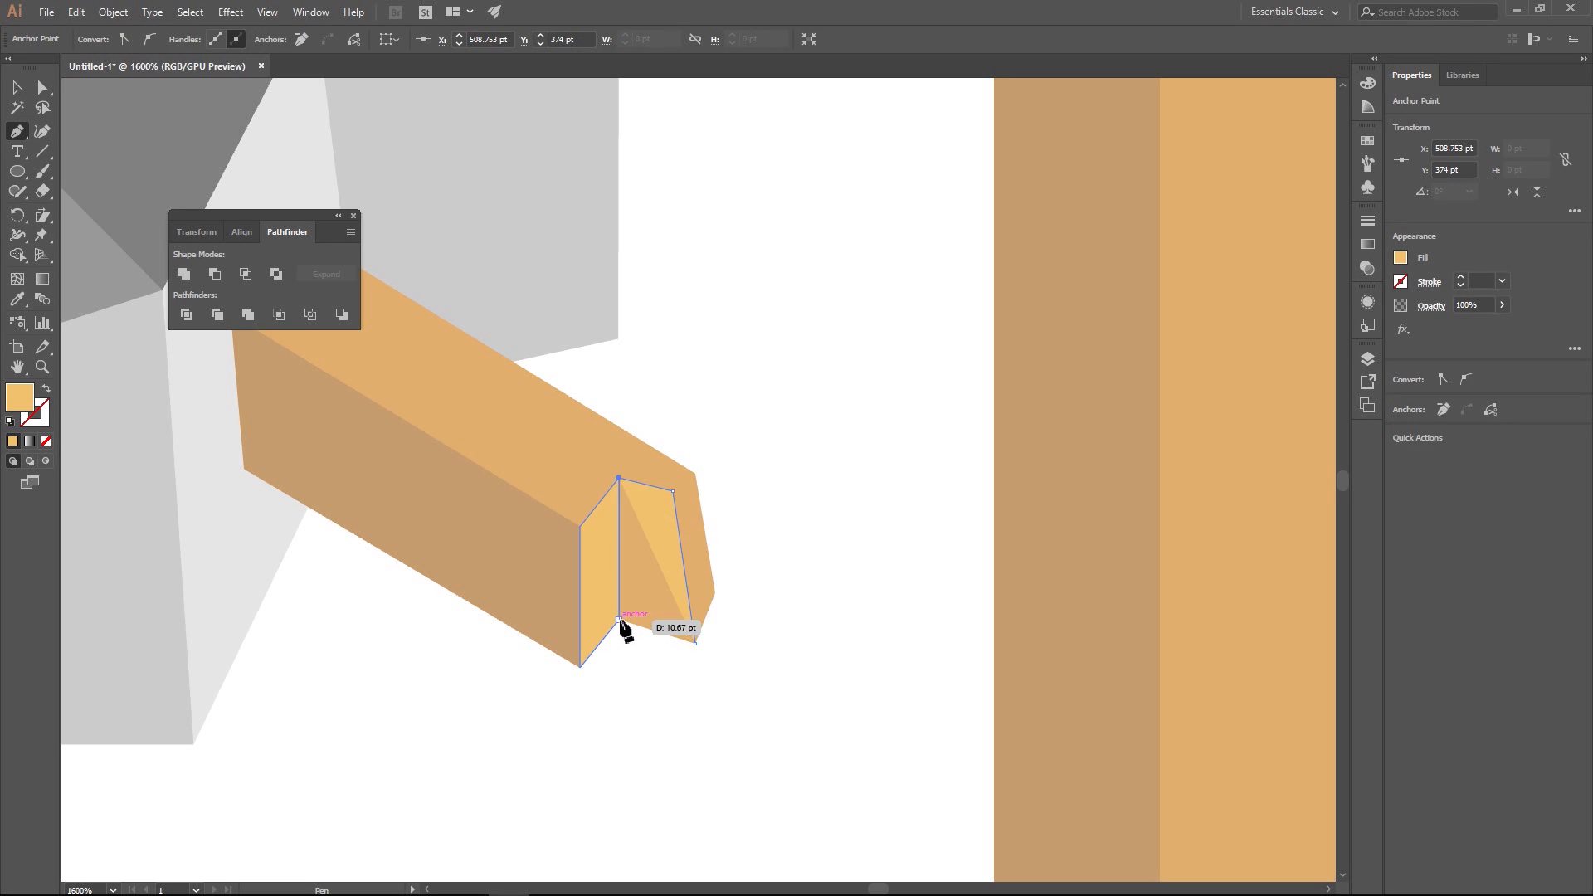
left_click(695, 643)
- Recolour the new end facet with the darker brown sampled from the plank's long front face
key("i")
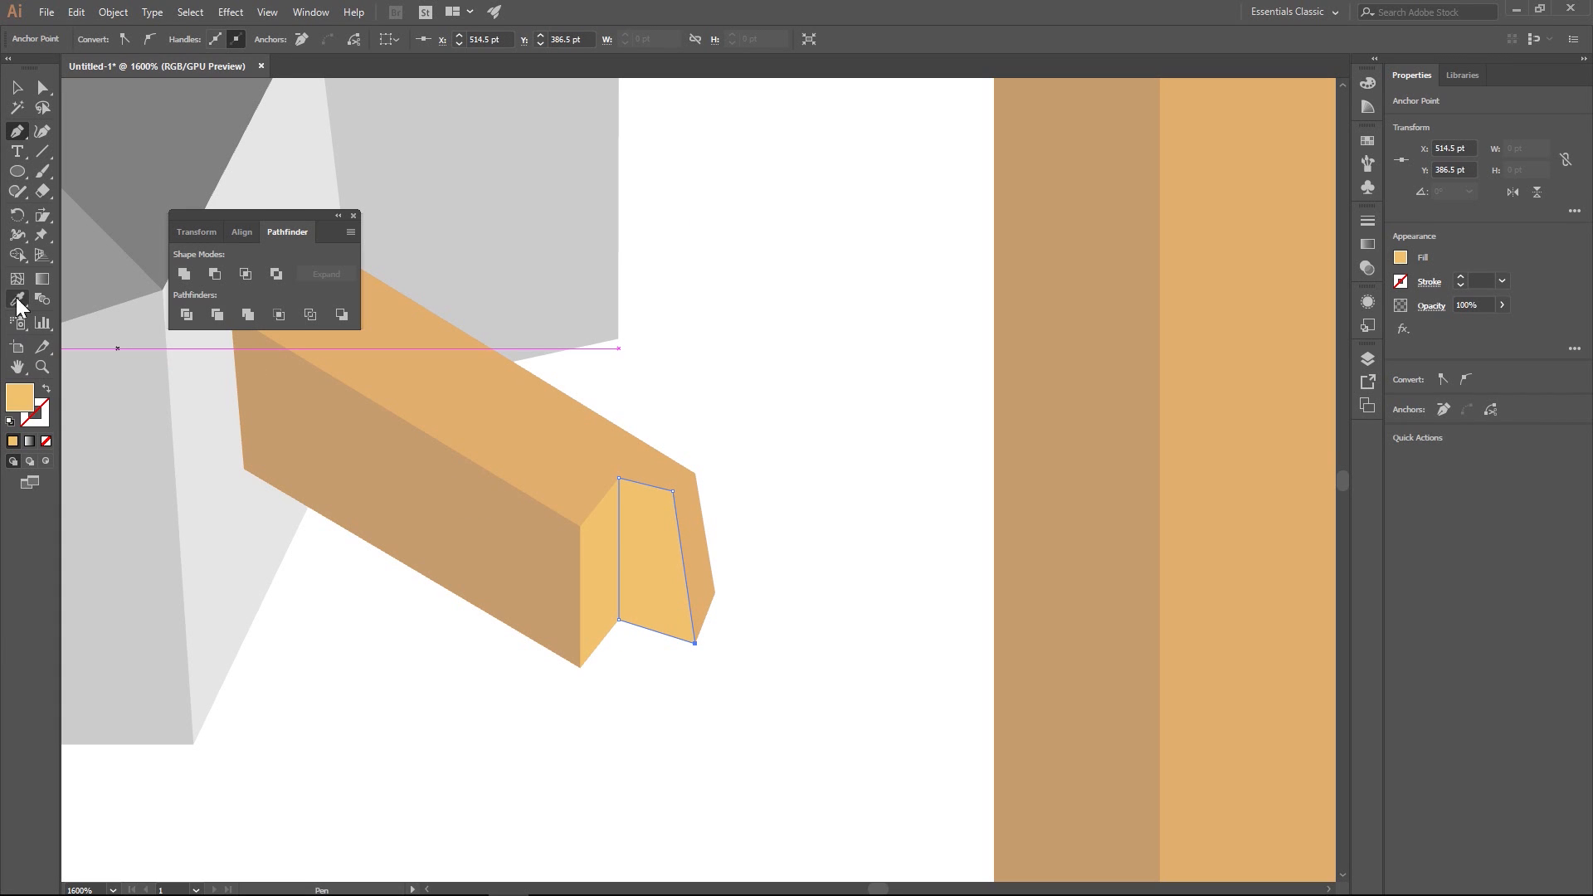
left_click(538, 553)
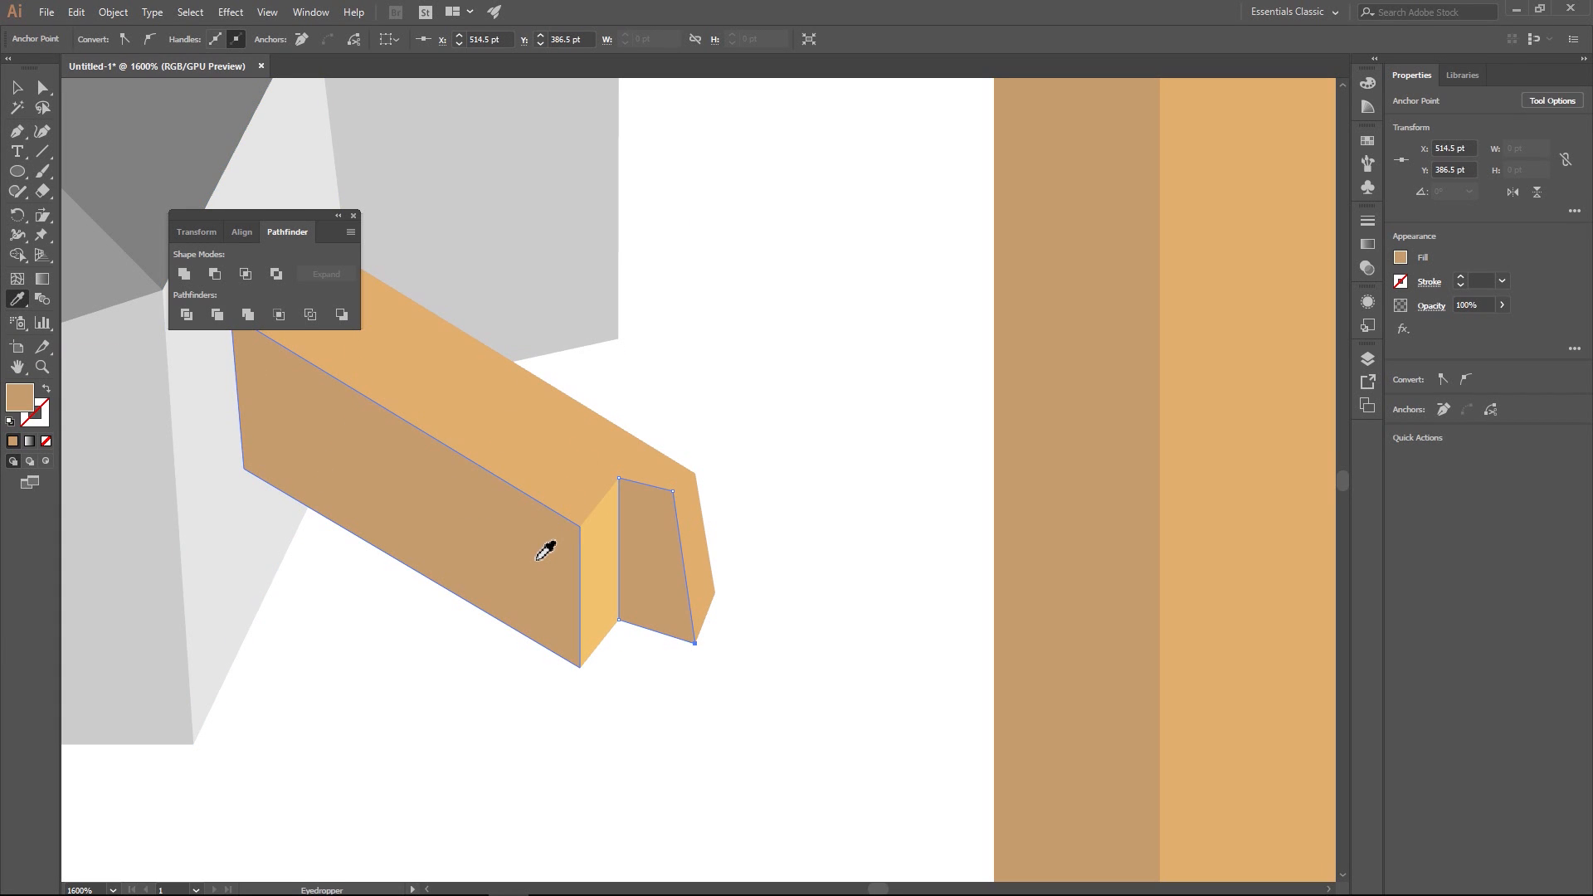
left_click(40, 89)
left_click(780, 399)
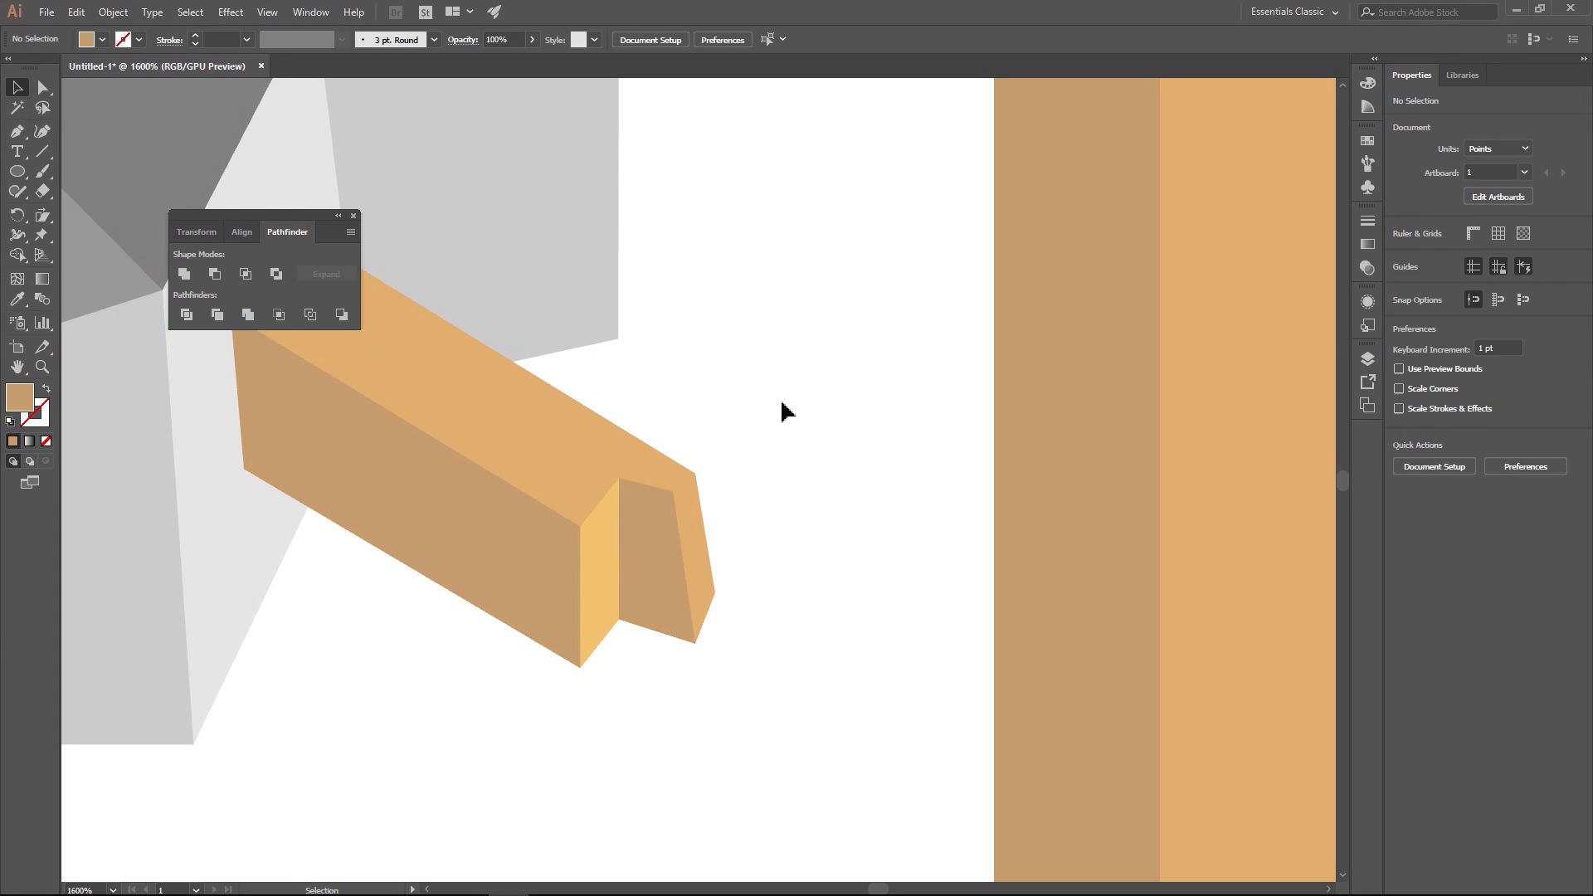
- Move the mailbox and plank together down toward the level of the post's base, centred at about X 468, Y 367 pt
key("ctrl+1")
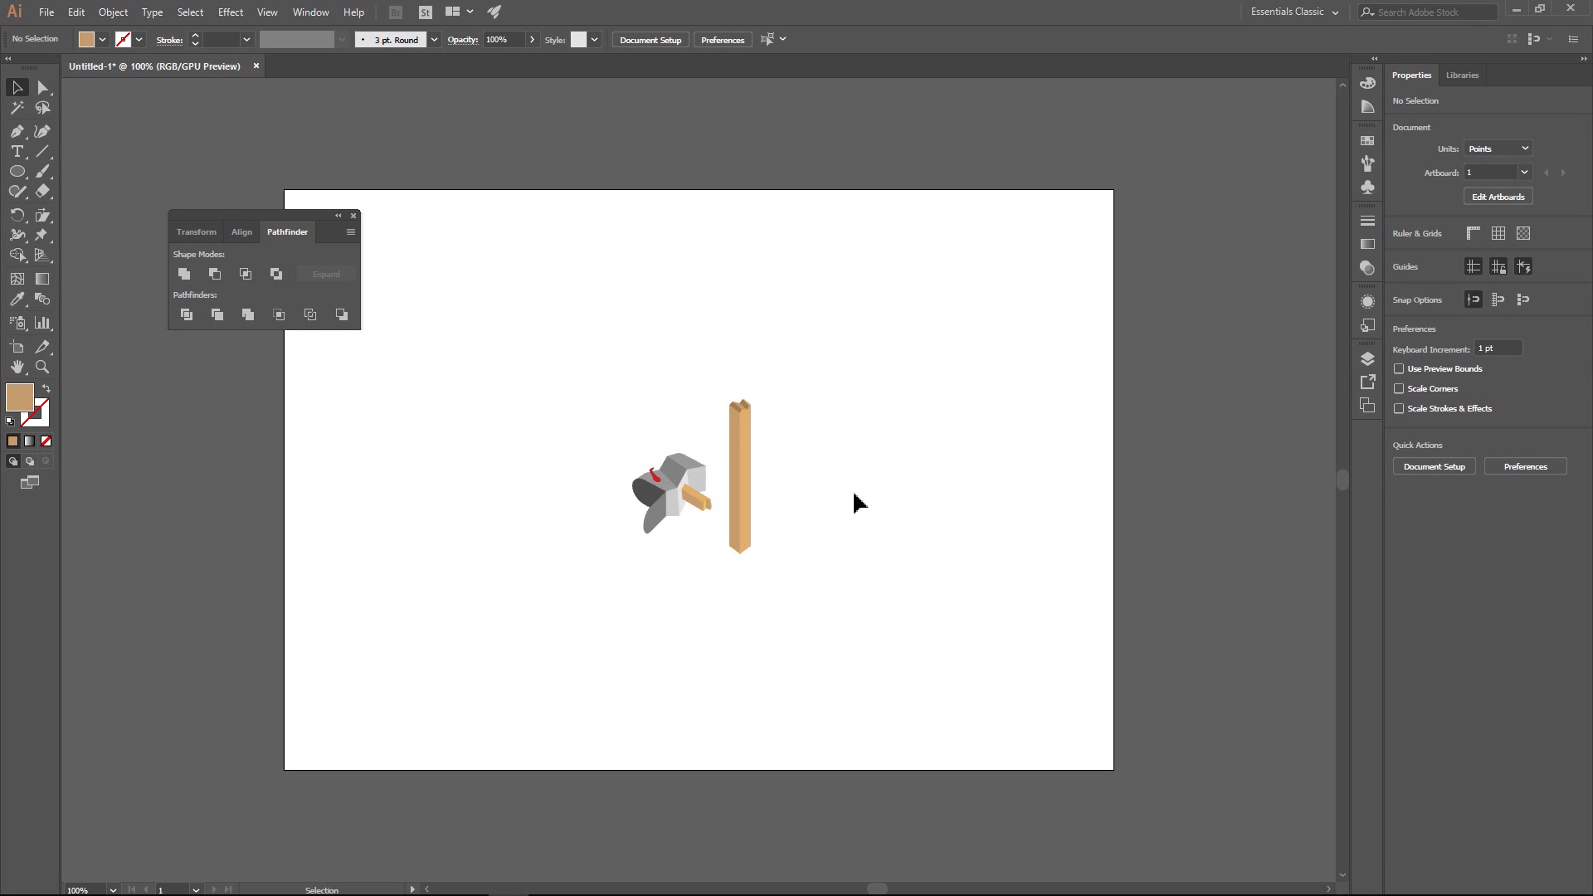
left_click_drag(585, 428, 718, 564)
left_click_drag(667, 474, 662, 498)
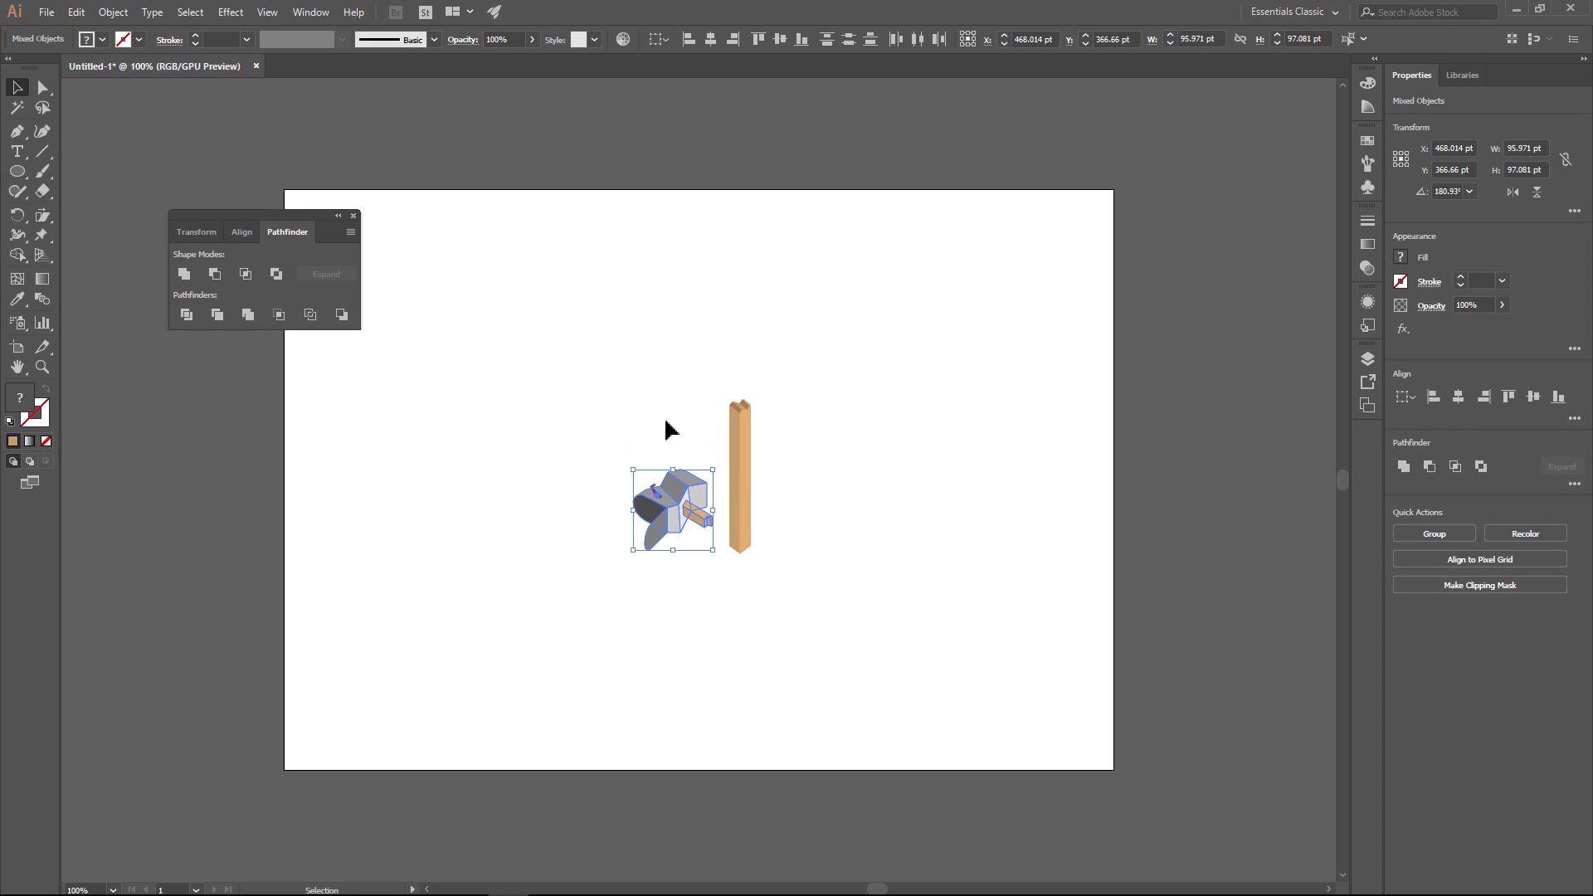
left_click(697, 374)
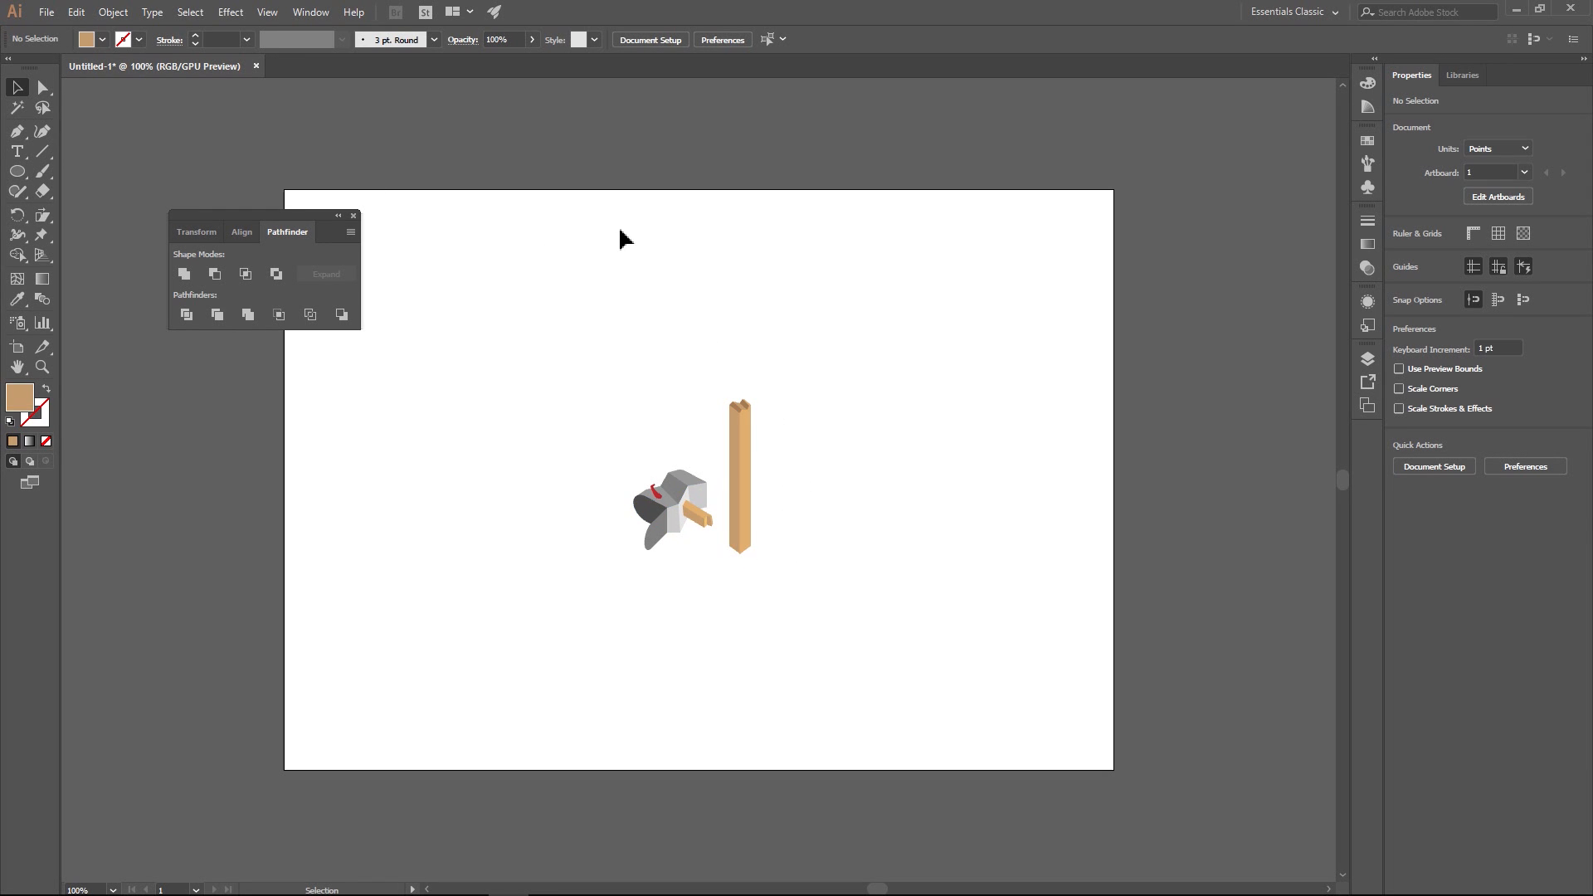
- Draw a ground ellipse about 230 by 133 pt around the mailbox and post base, and place it at the bottom of the stacking order
left_click(16, 171)
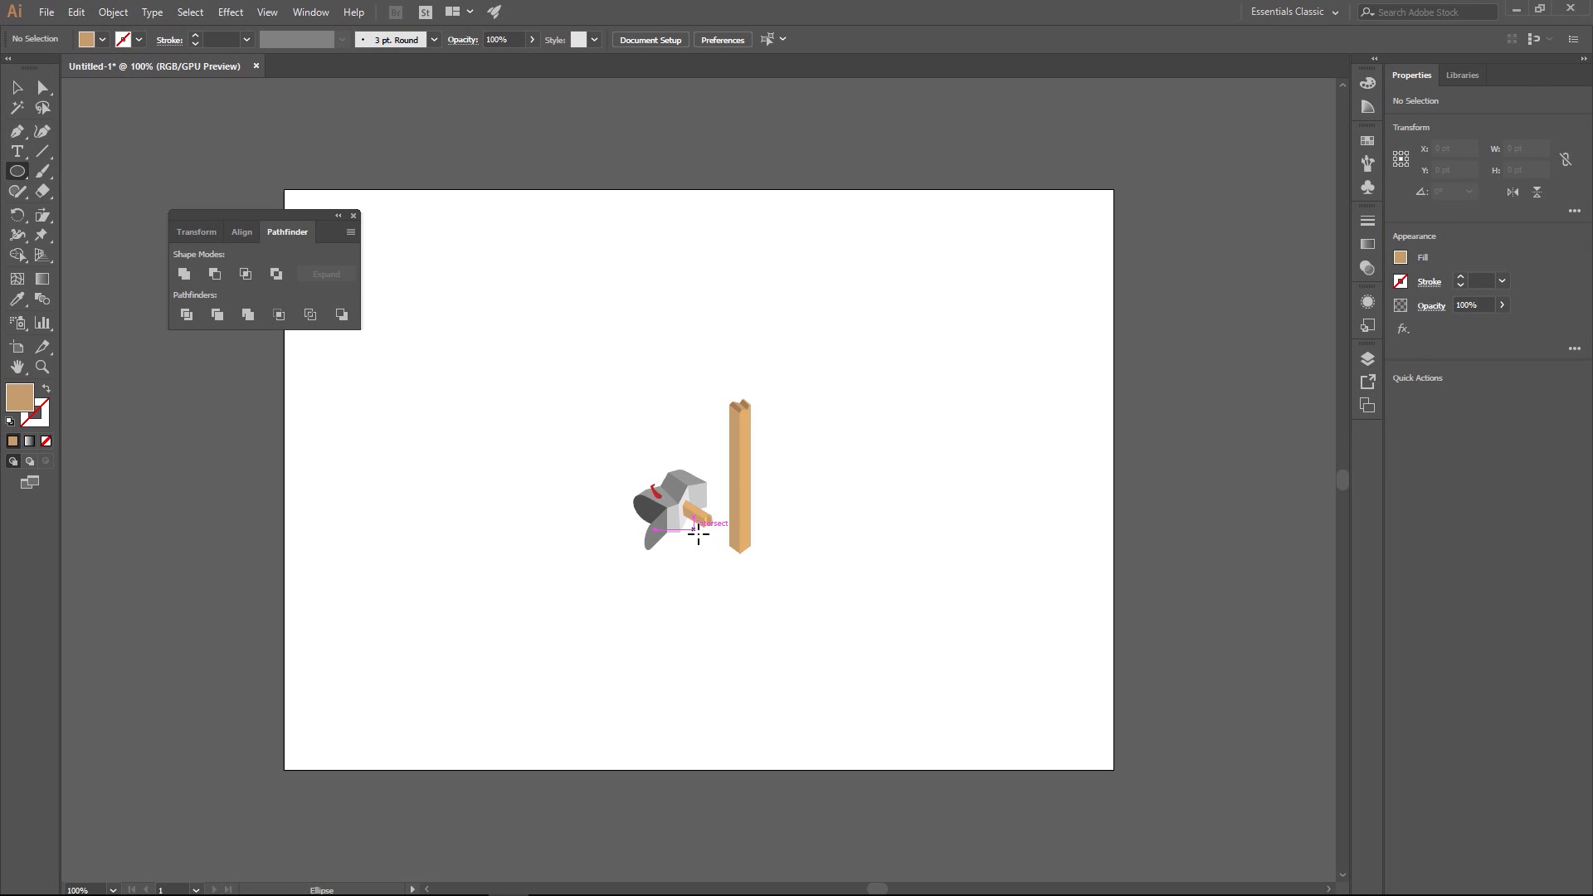
mouse_move(698, 533)
left_mouse_down()
mouse_move(786, 551)
mouse_move(780, 522)
mouse_move(793, 589)
left_mouse_up()
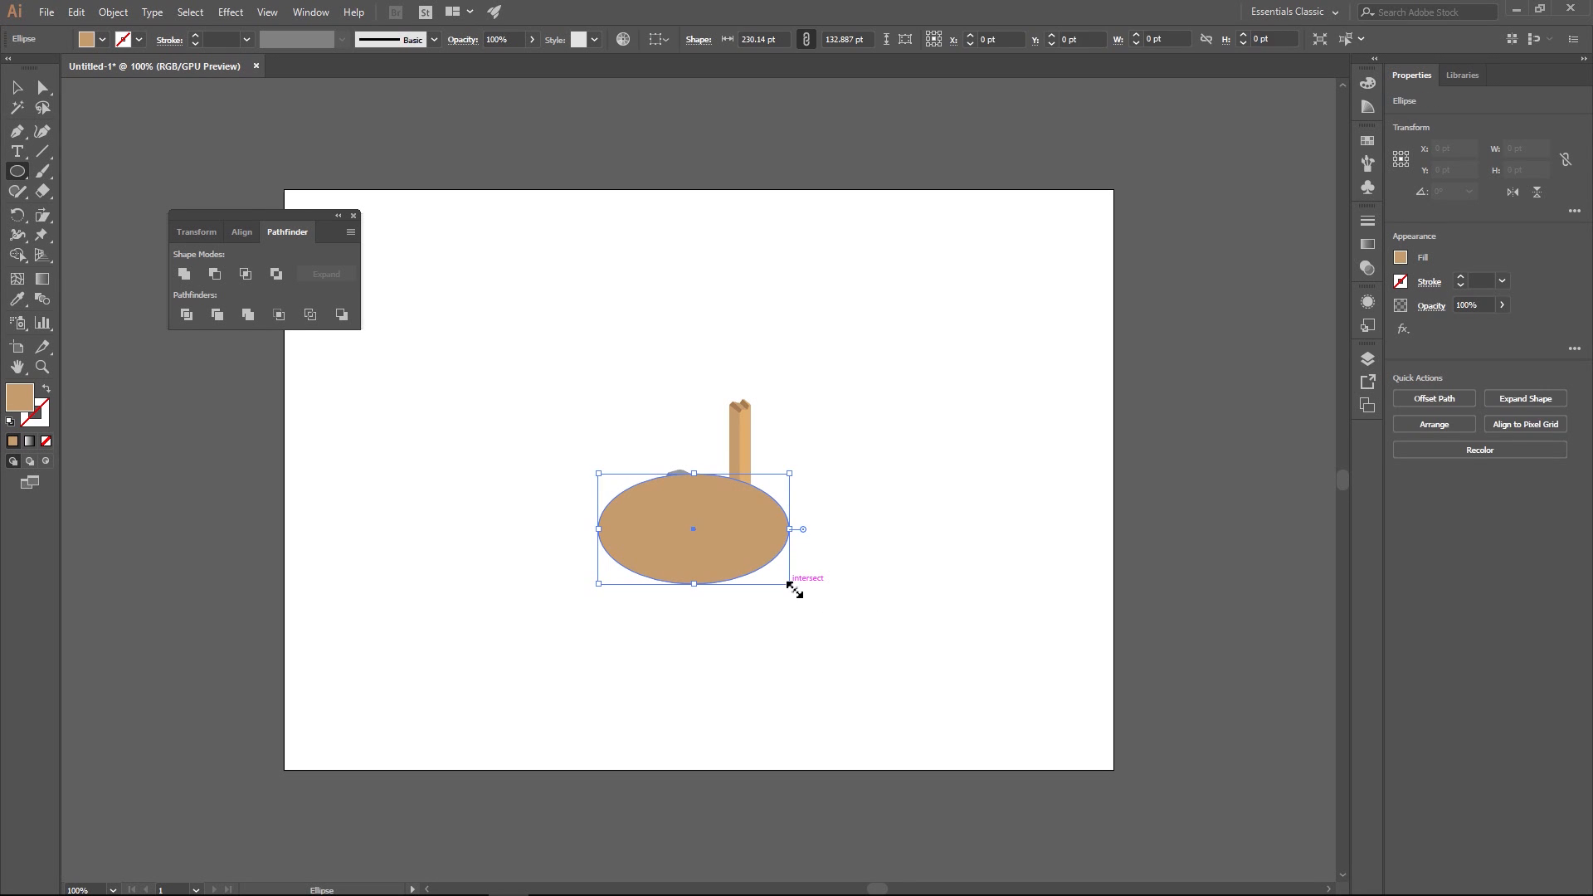
key("v")
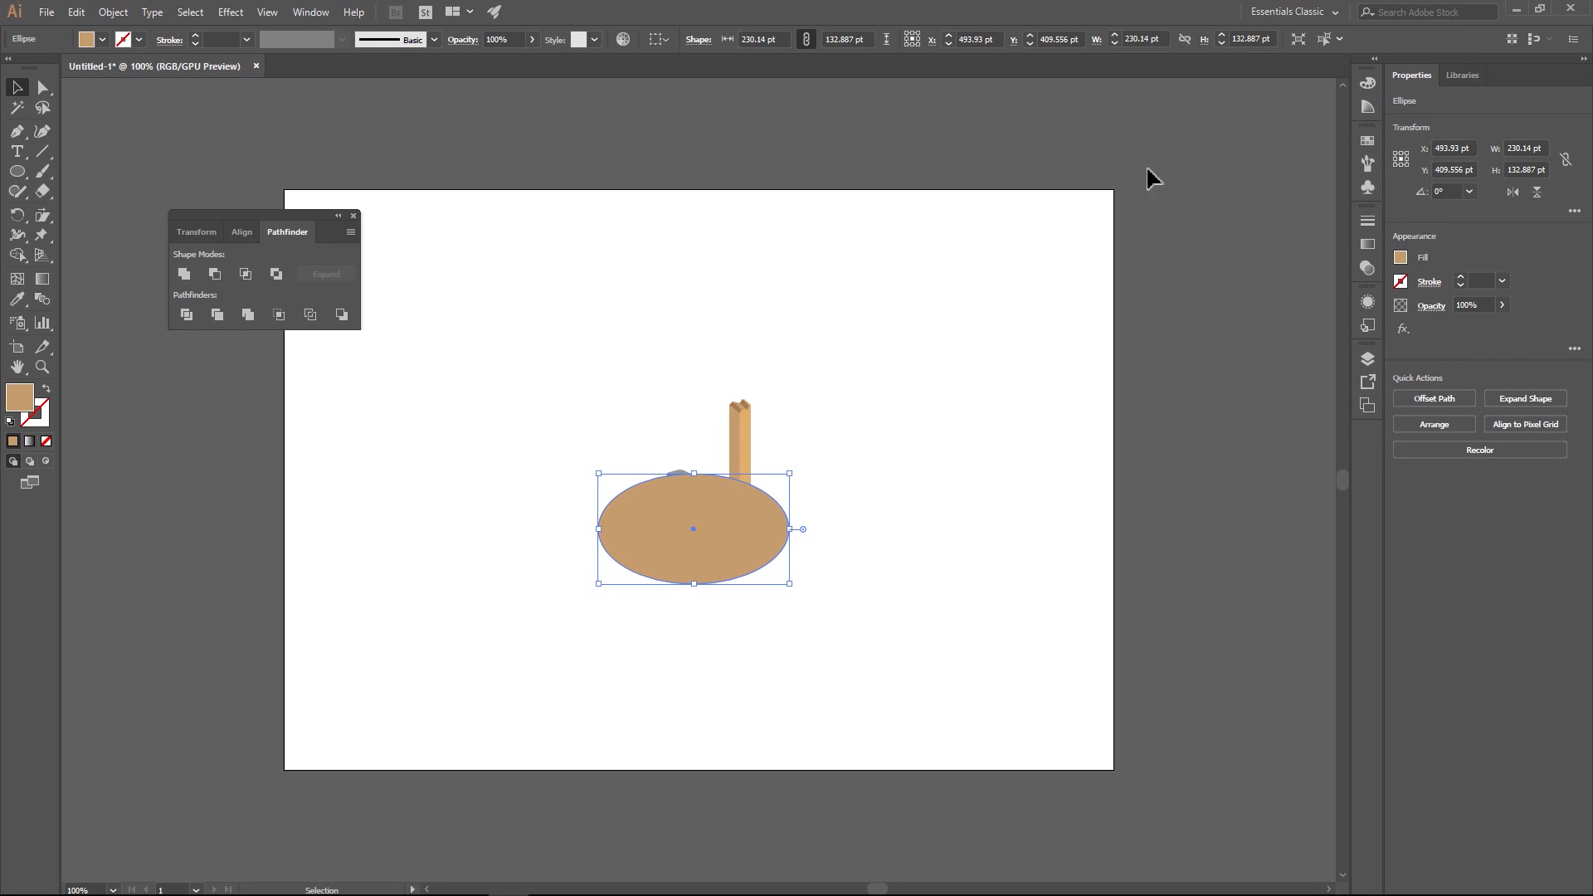
left_click(1367, 356)
left_click(1174, 269)
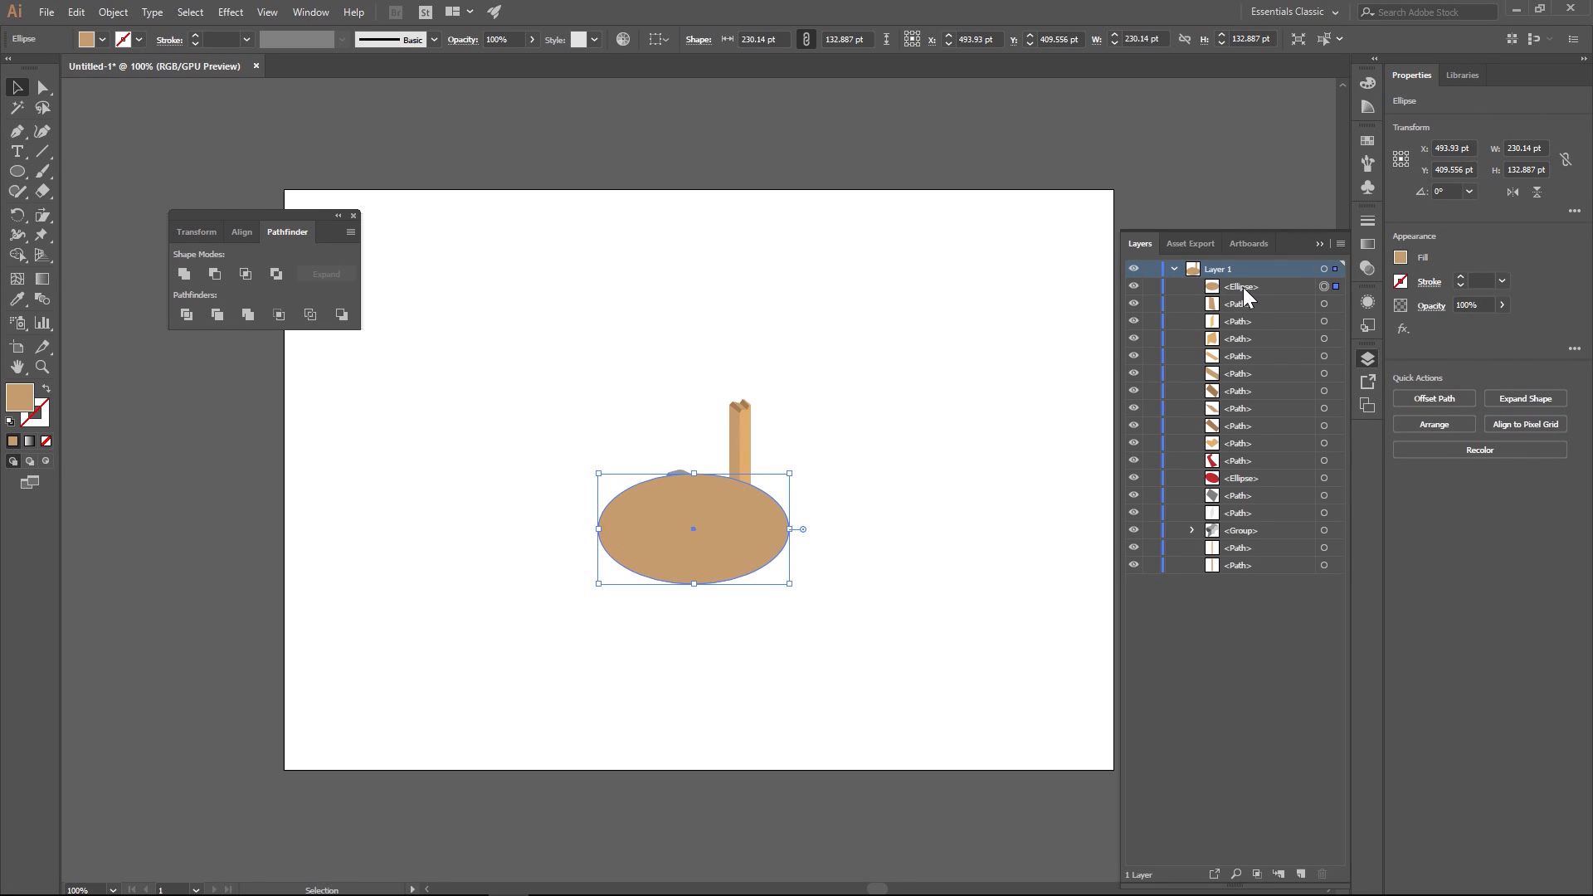
left_click_drag(1243, 287, 1262, 579)
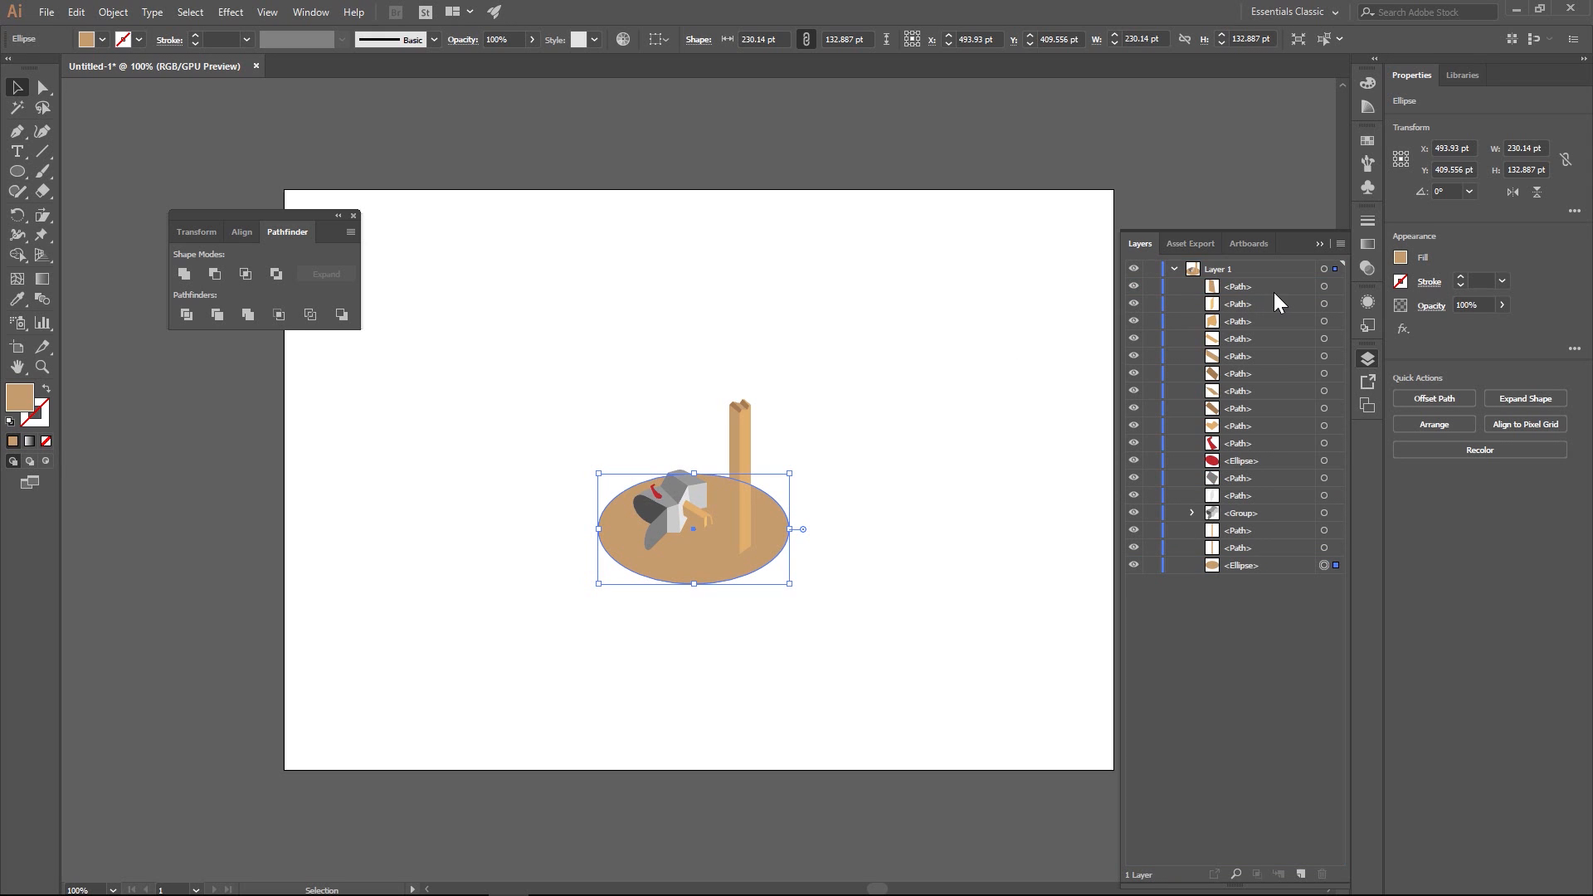
- Switch the ellipse's fill to grayscale and set it to a light 6% grey
left_click(1401, 258)
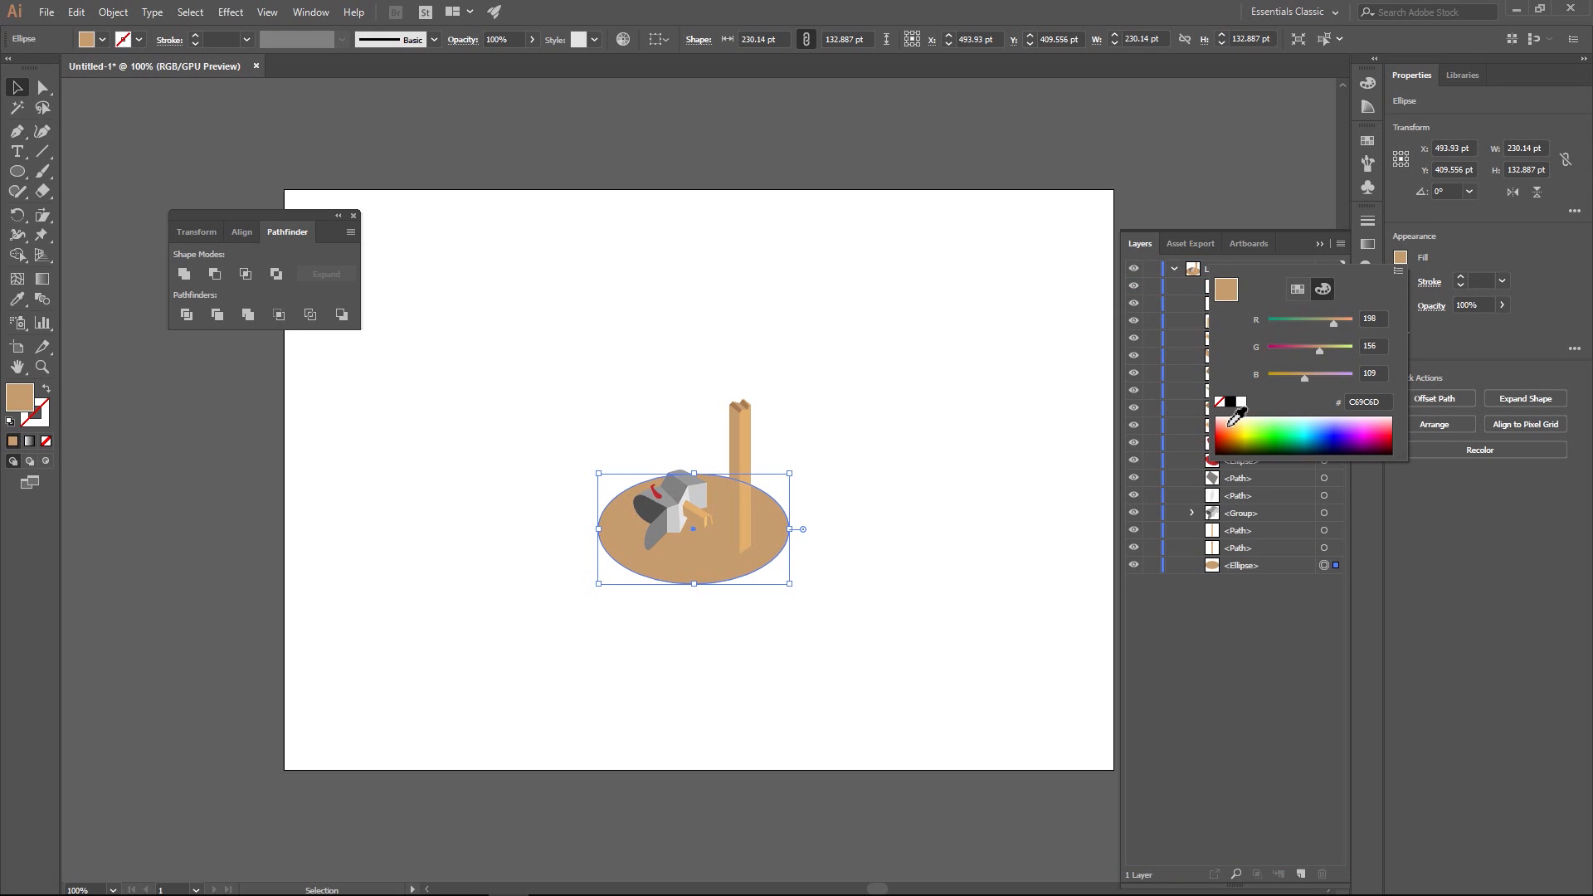
left_click(1396, 272)
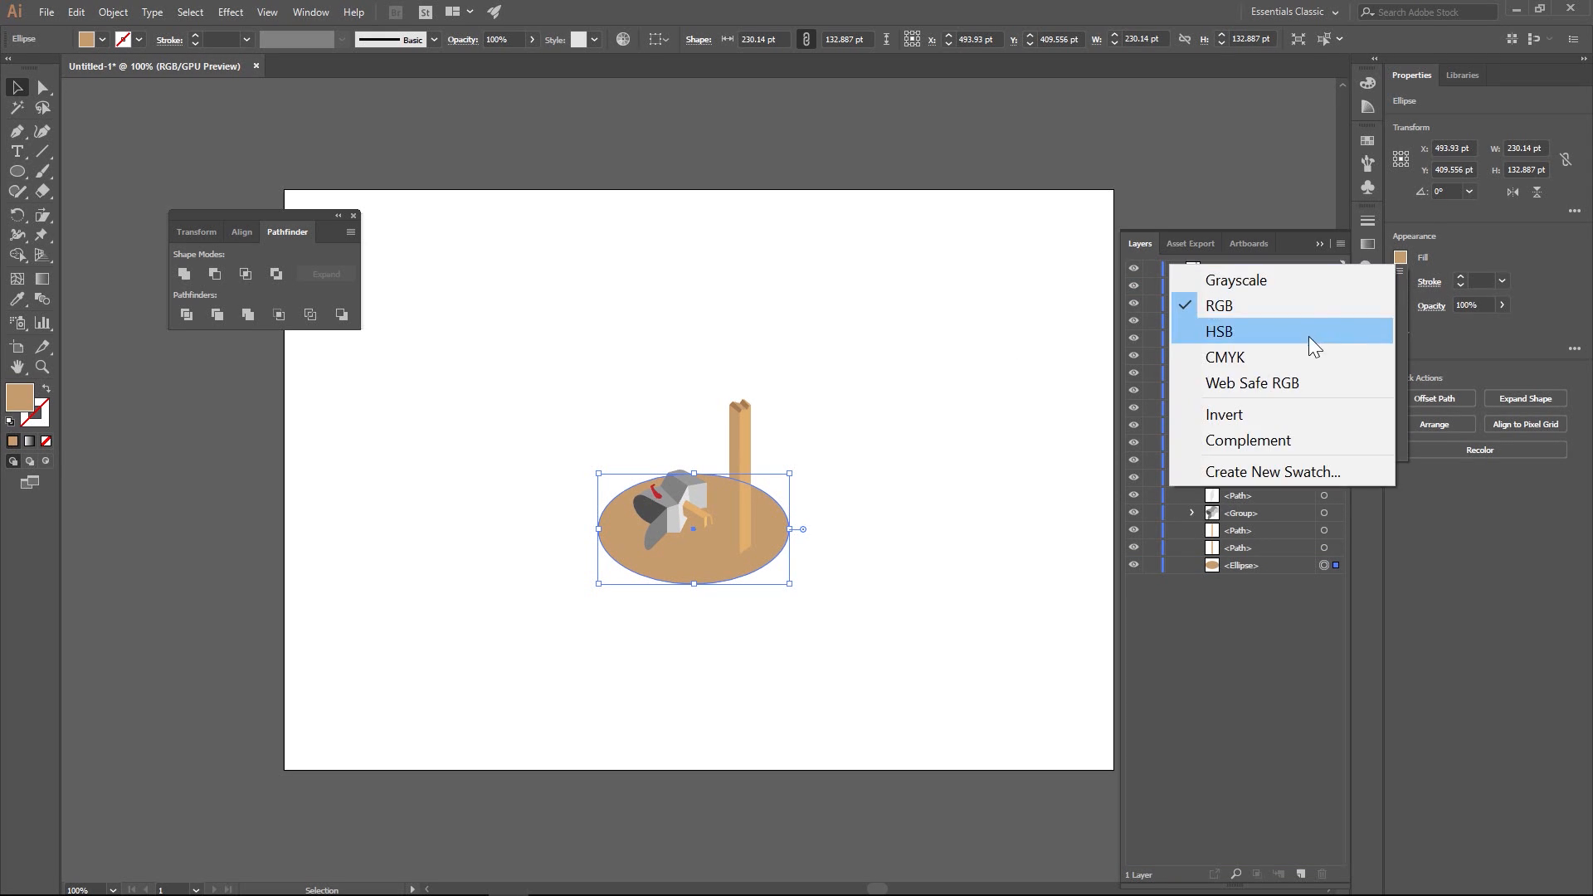
left_click(1250, 279)
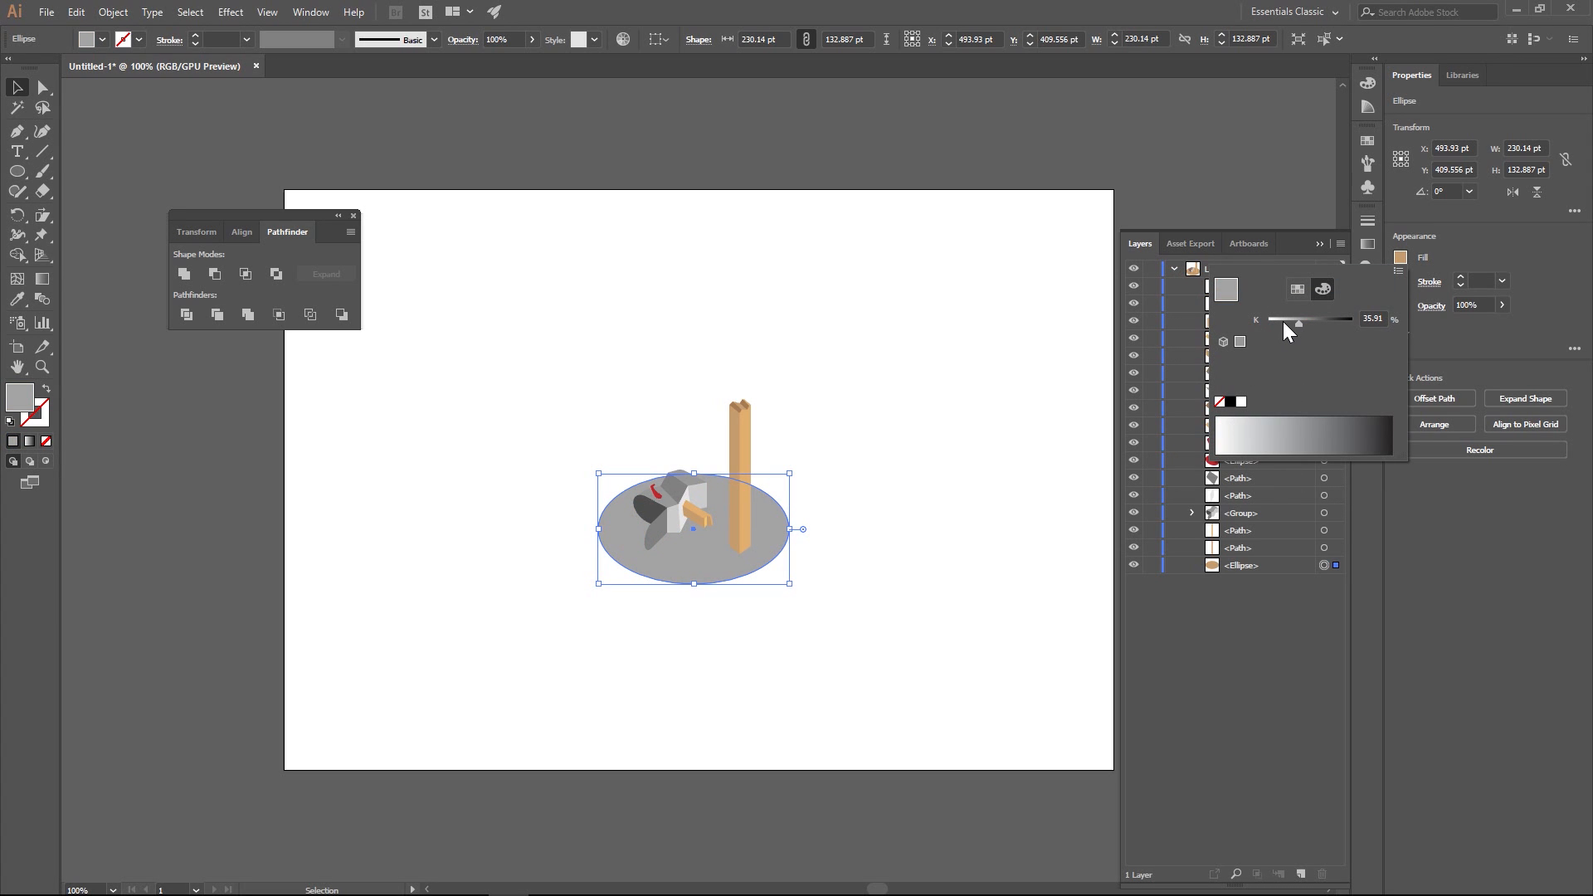
left_click_drag(1283, 321, 1272, 317)
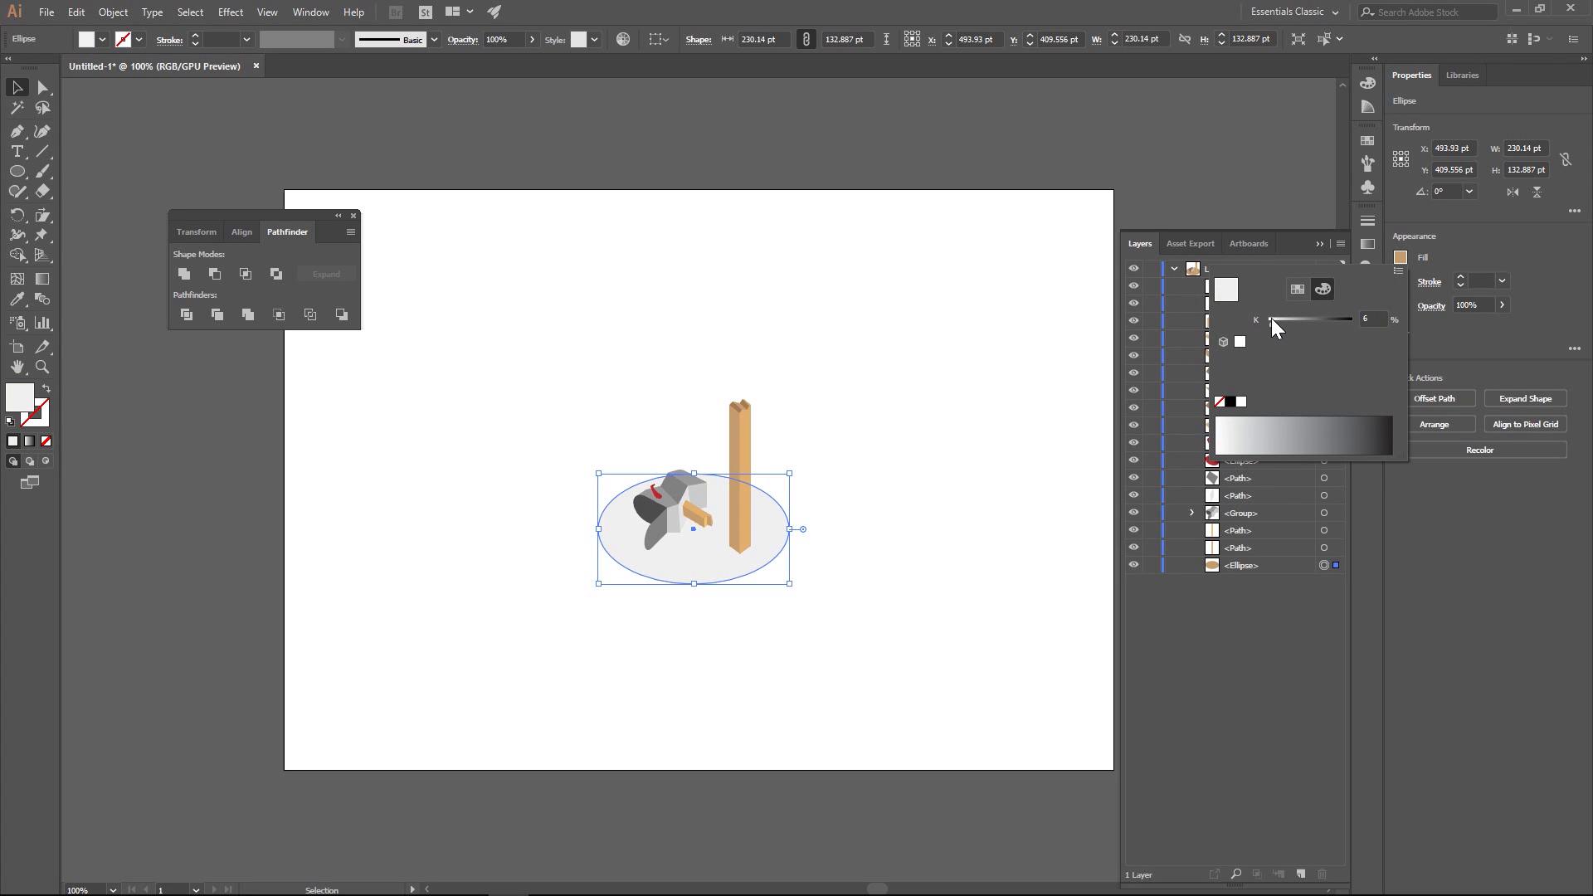
left_click(19, 87)
left_click(524, 236)
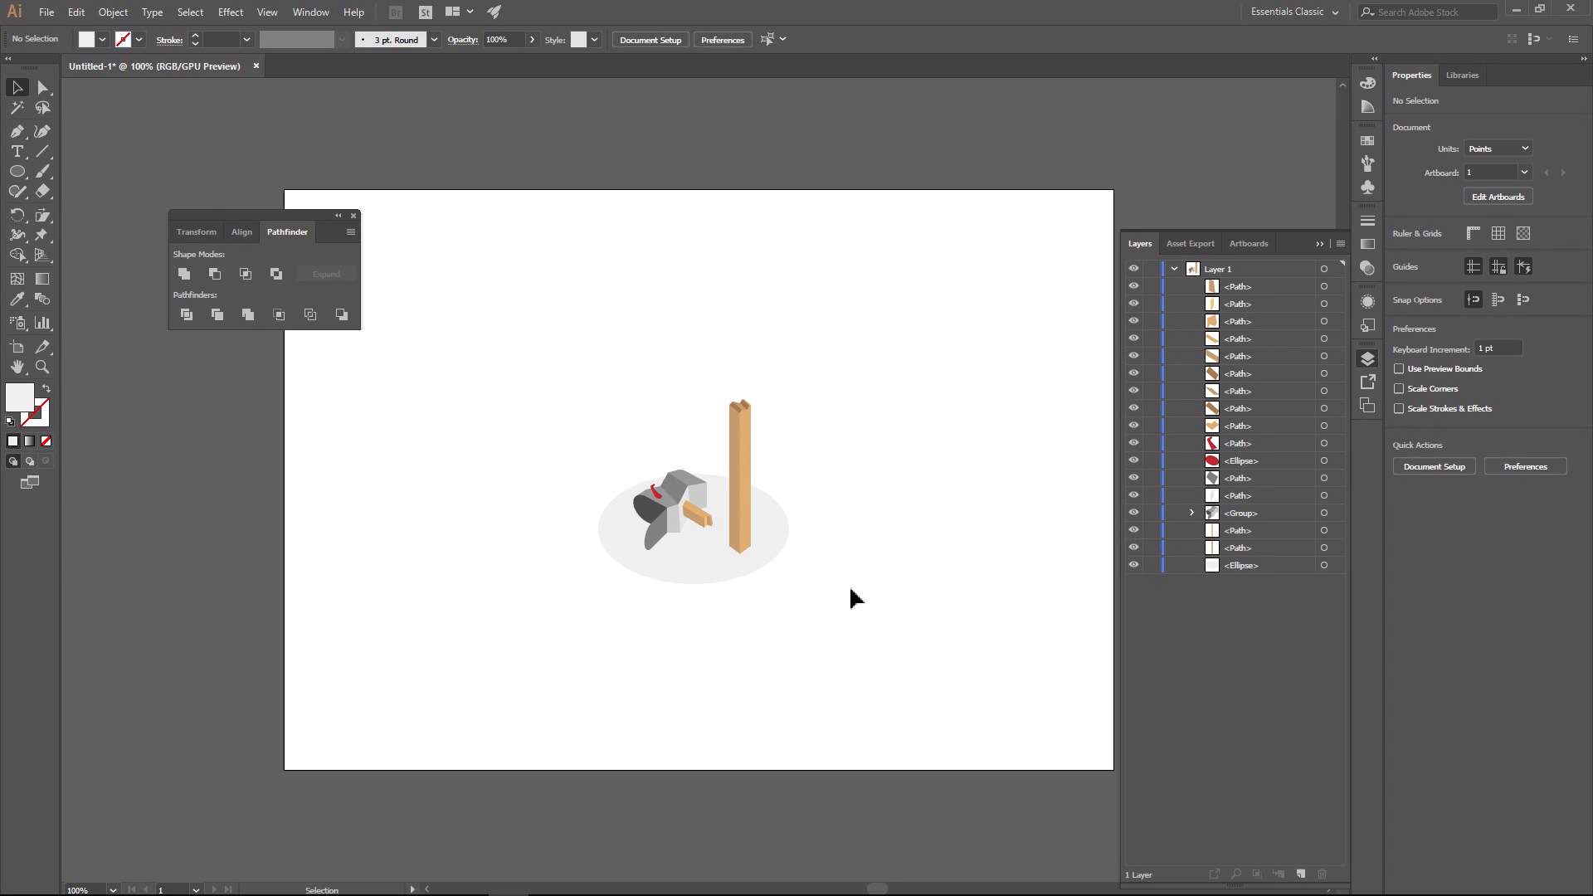
- Hide the light grey ground ellipse so only the mailbox, plank and post show
scroll(832, 548, "up", 2)
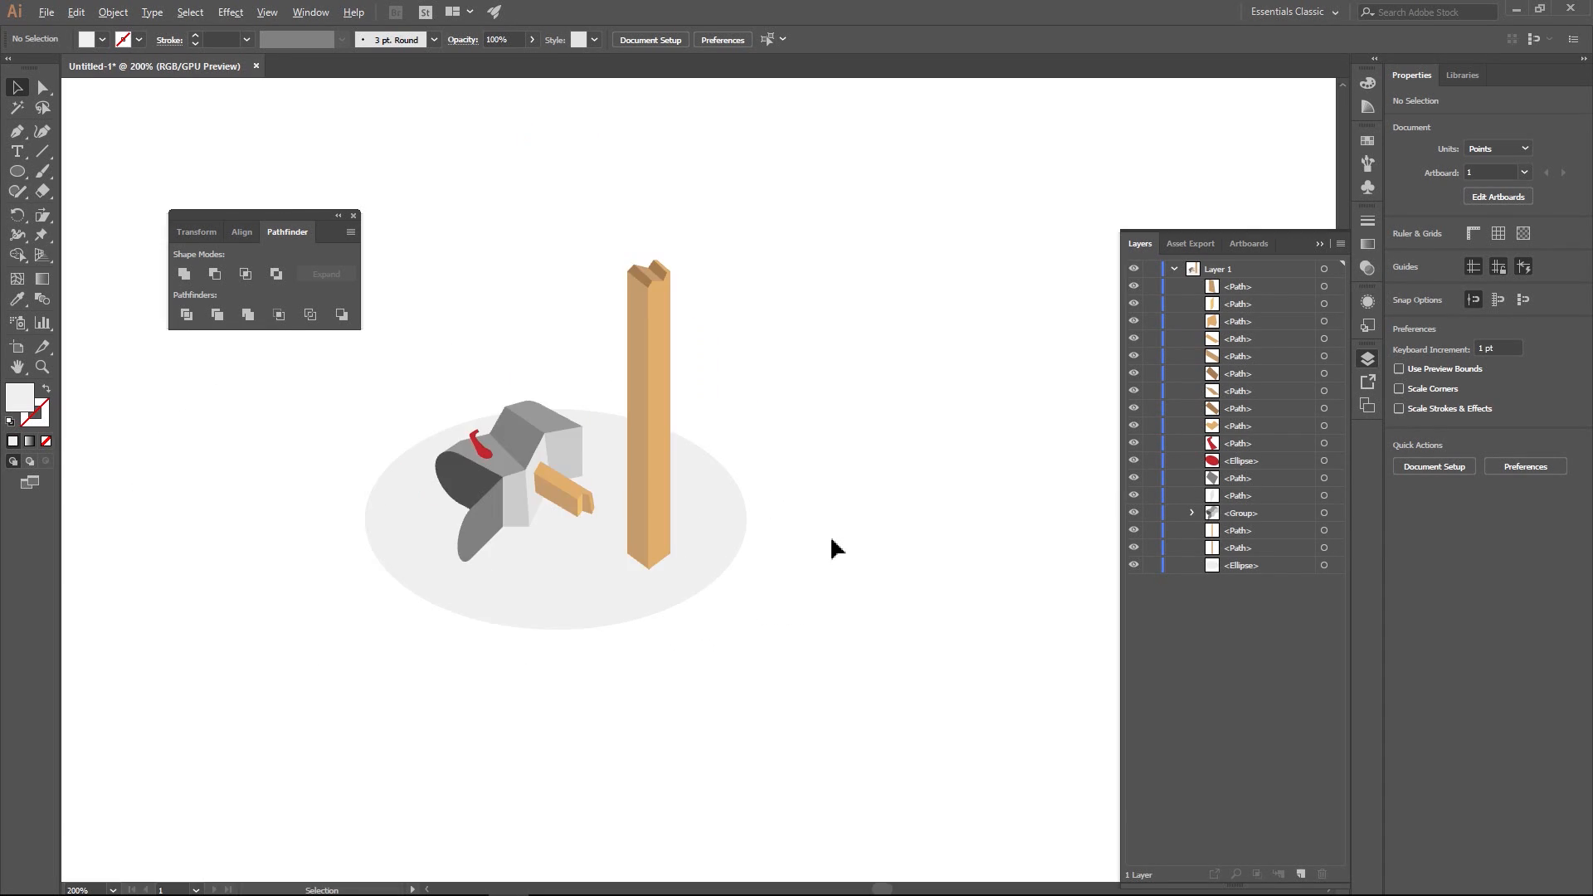
left_click_drag(773, 530, 905, 527)
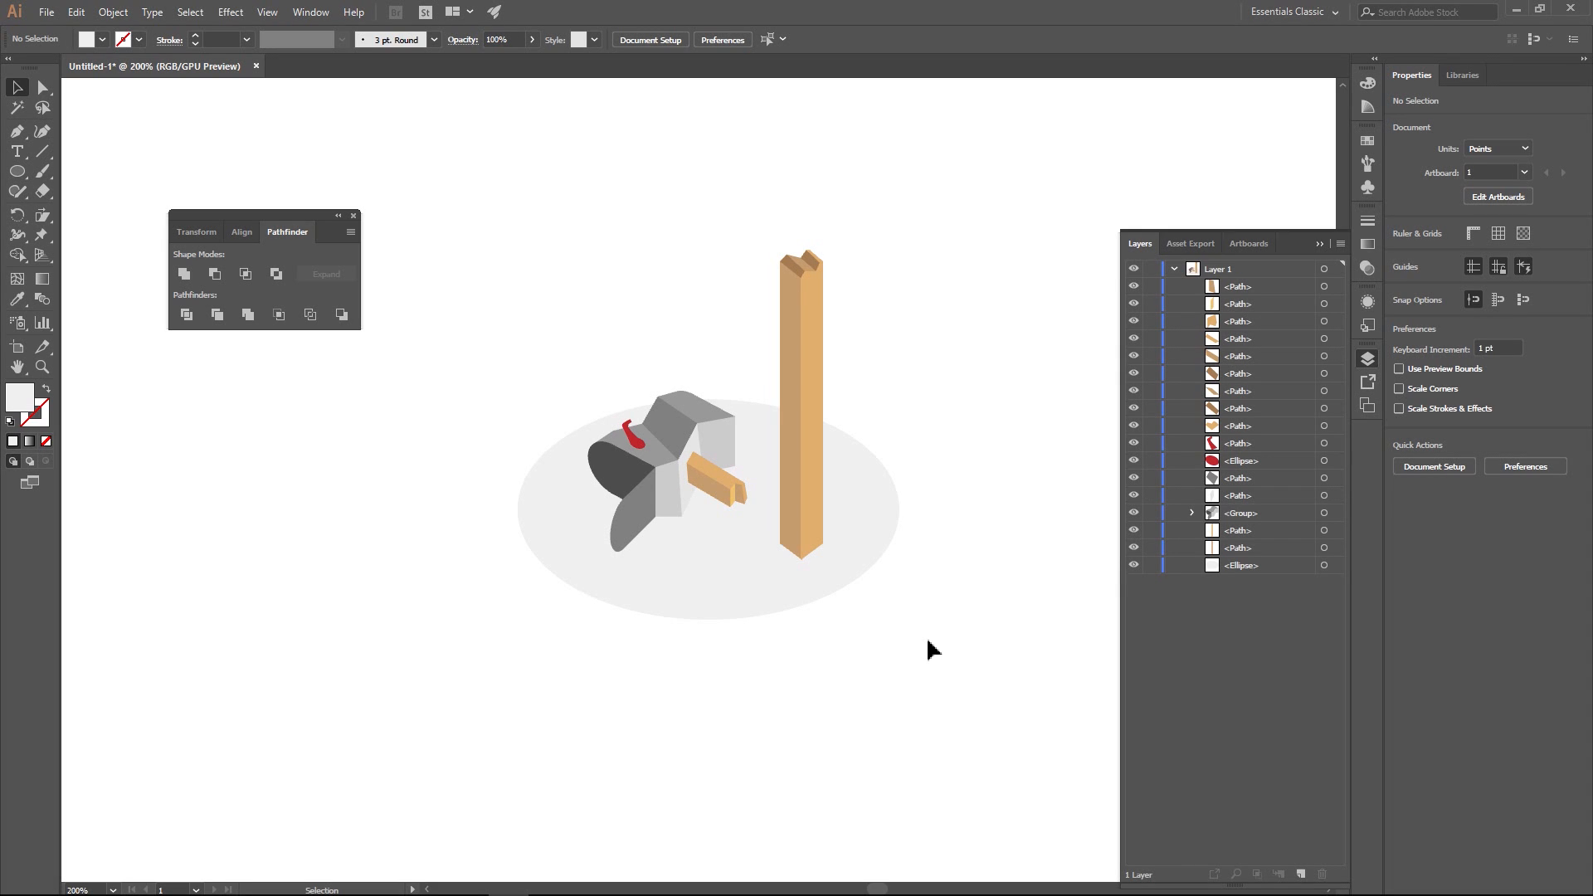
left_click(780, 594)
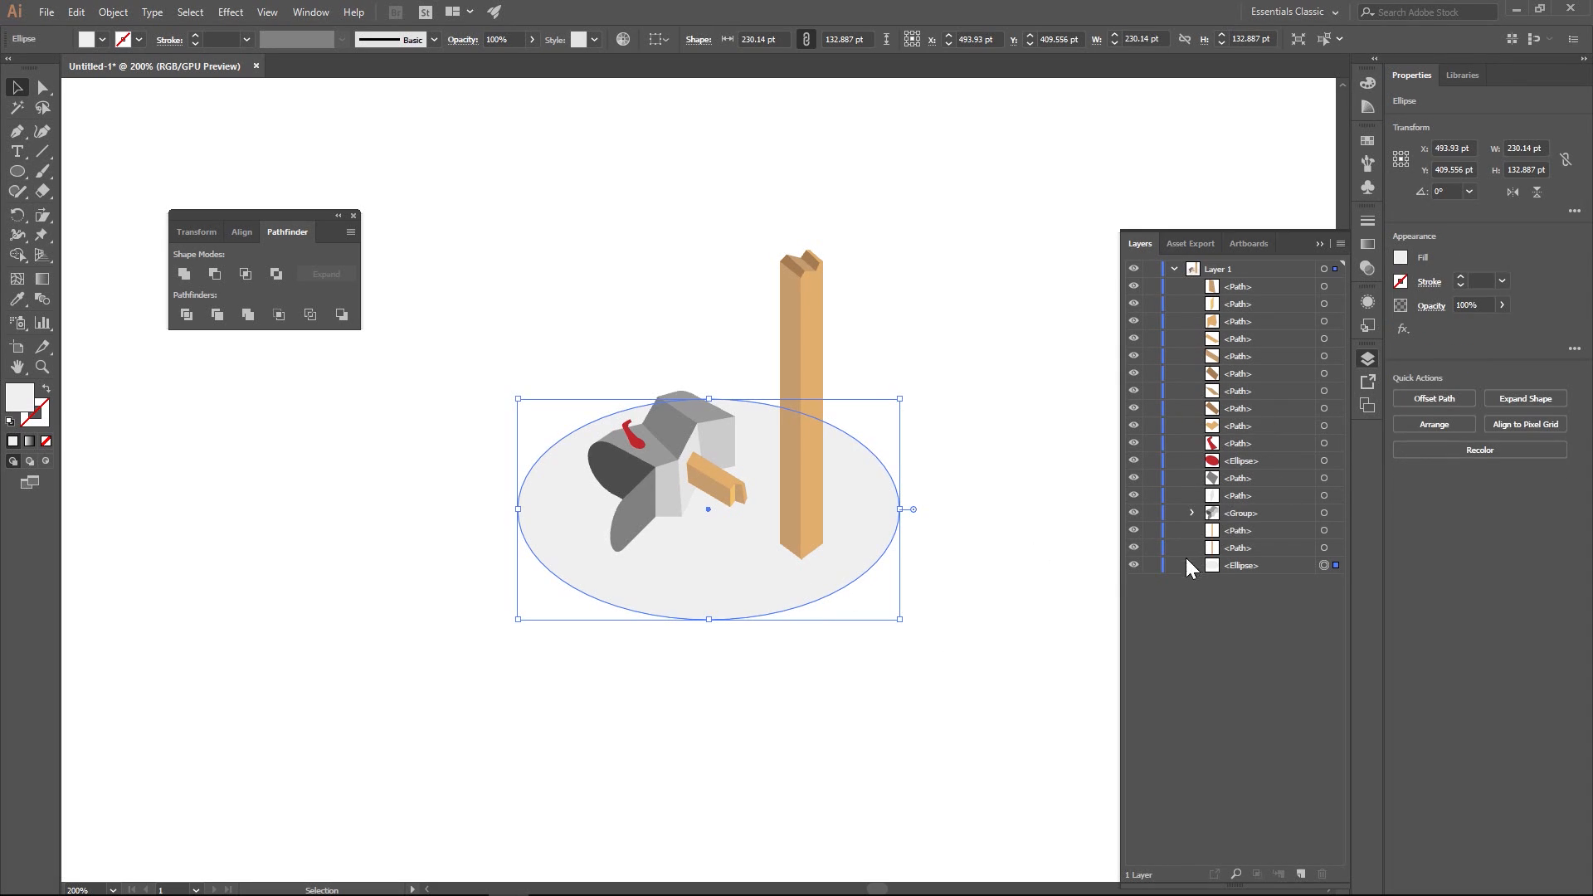
left_click(1133, 565)
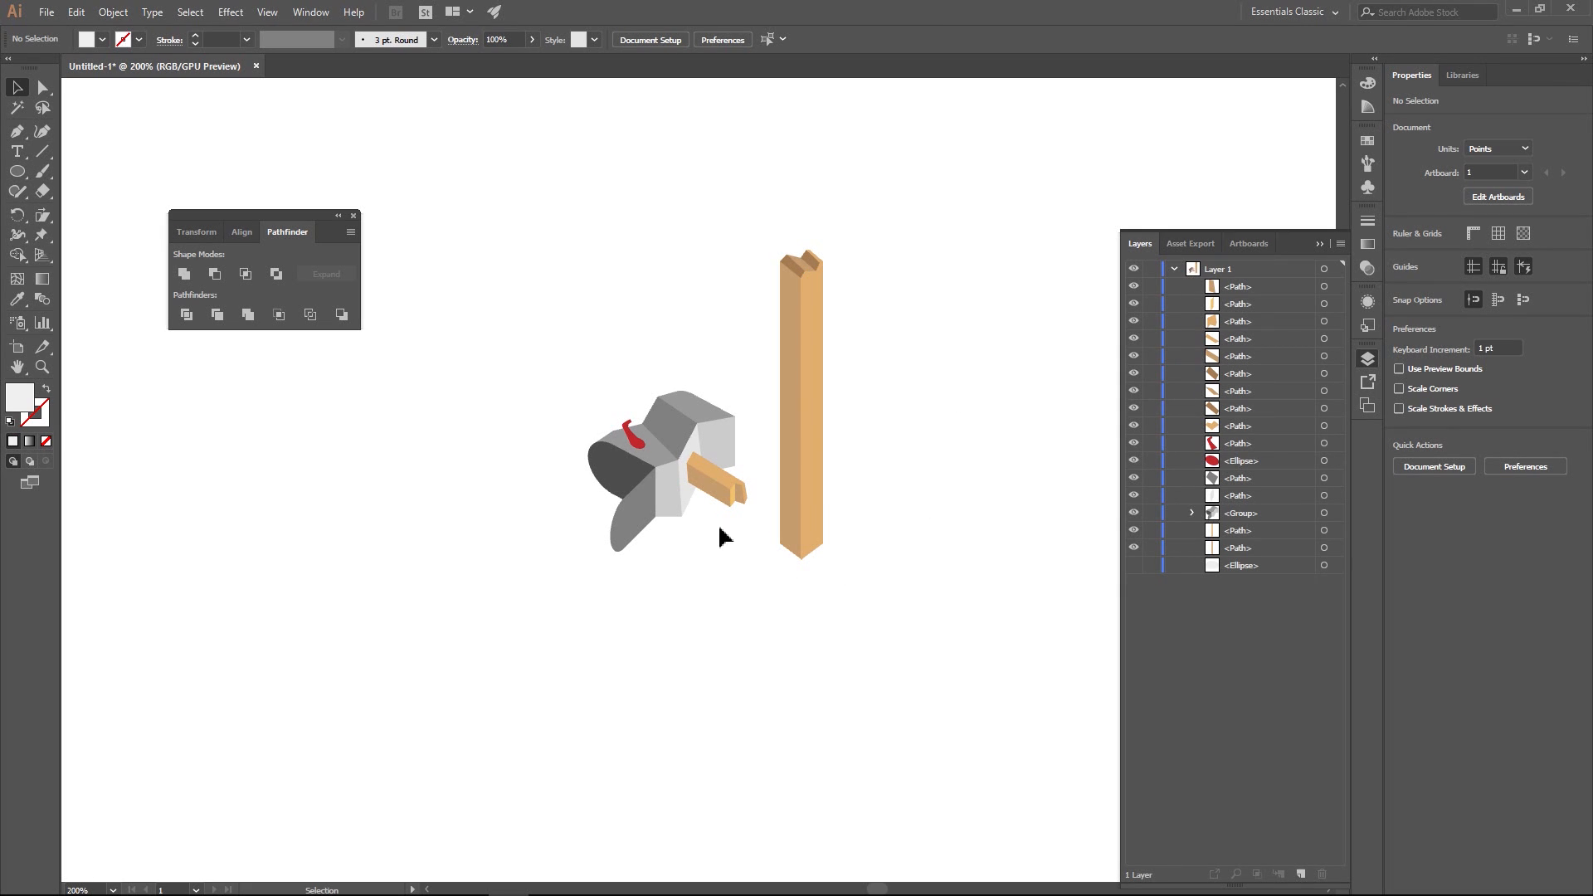
- Draw a light grey four-sided shadow about 85 pt wide from the post's base to the mailbox, and place it behind everything
left_click(16, 131)
left_click(800, 558)
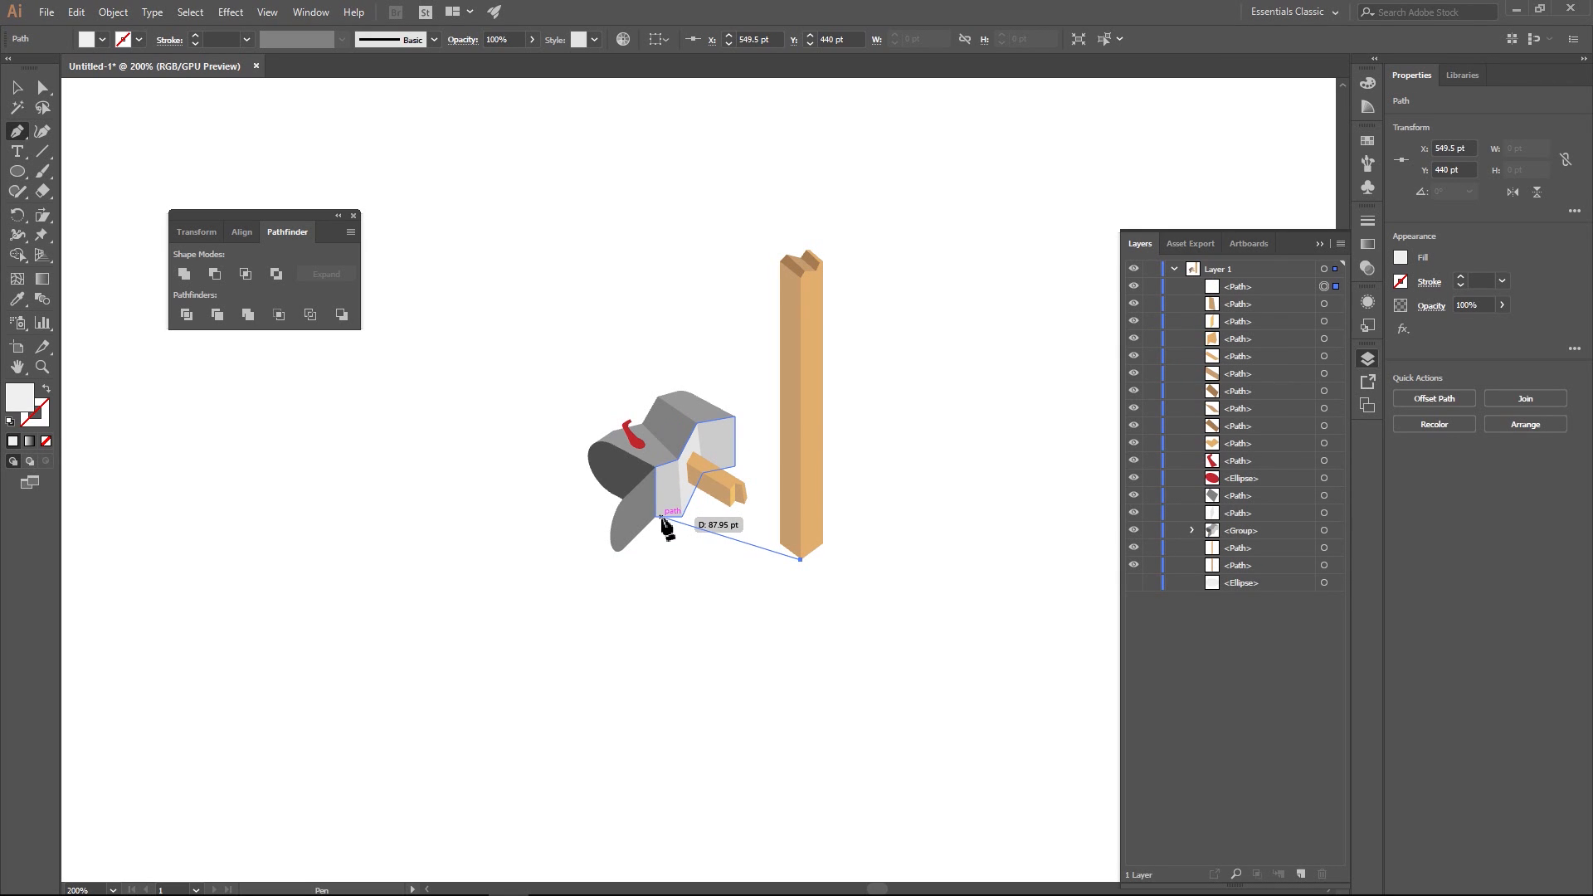
left_click(660, 517)
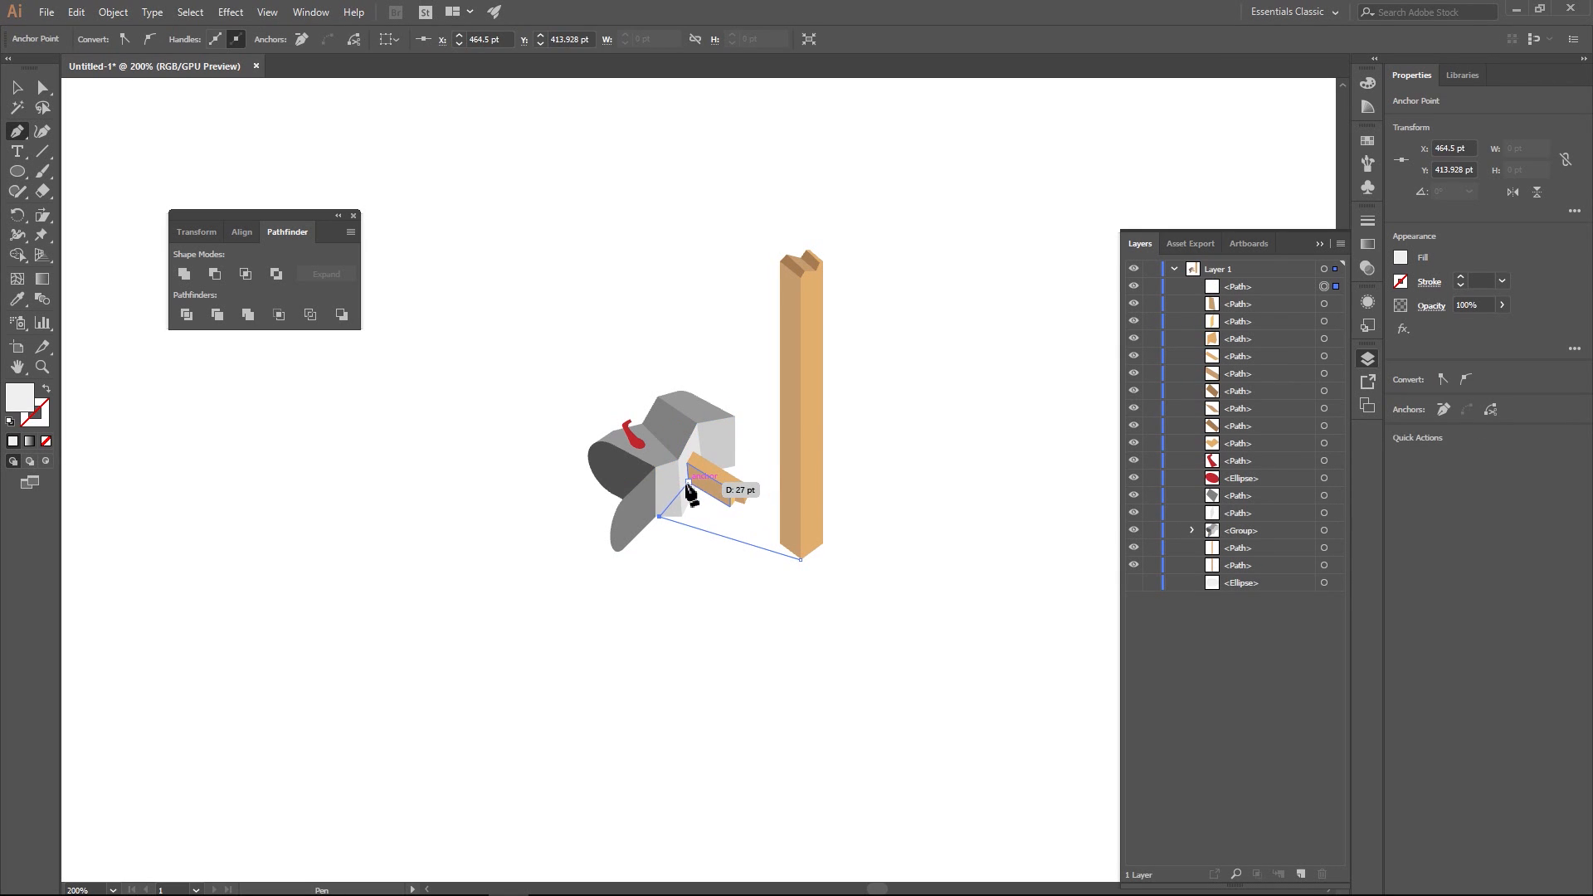
left_click(689, 482)
left_click(800, 528)
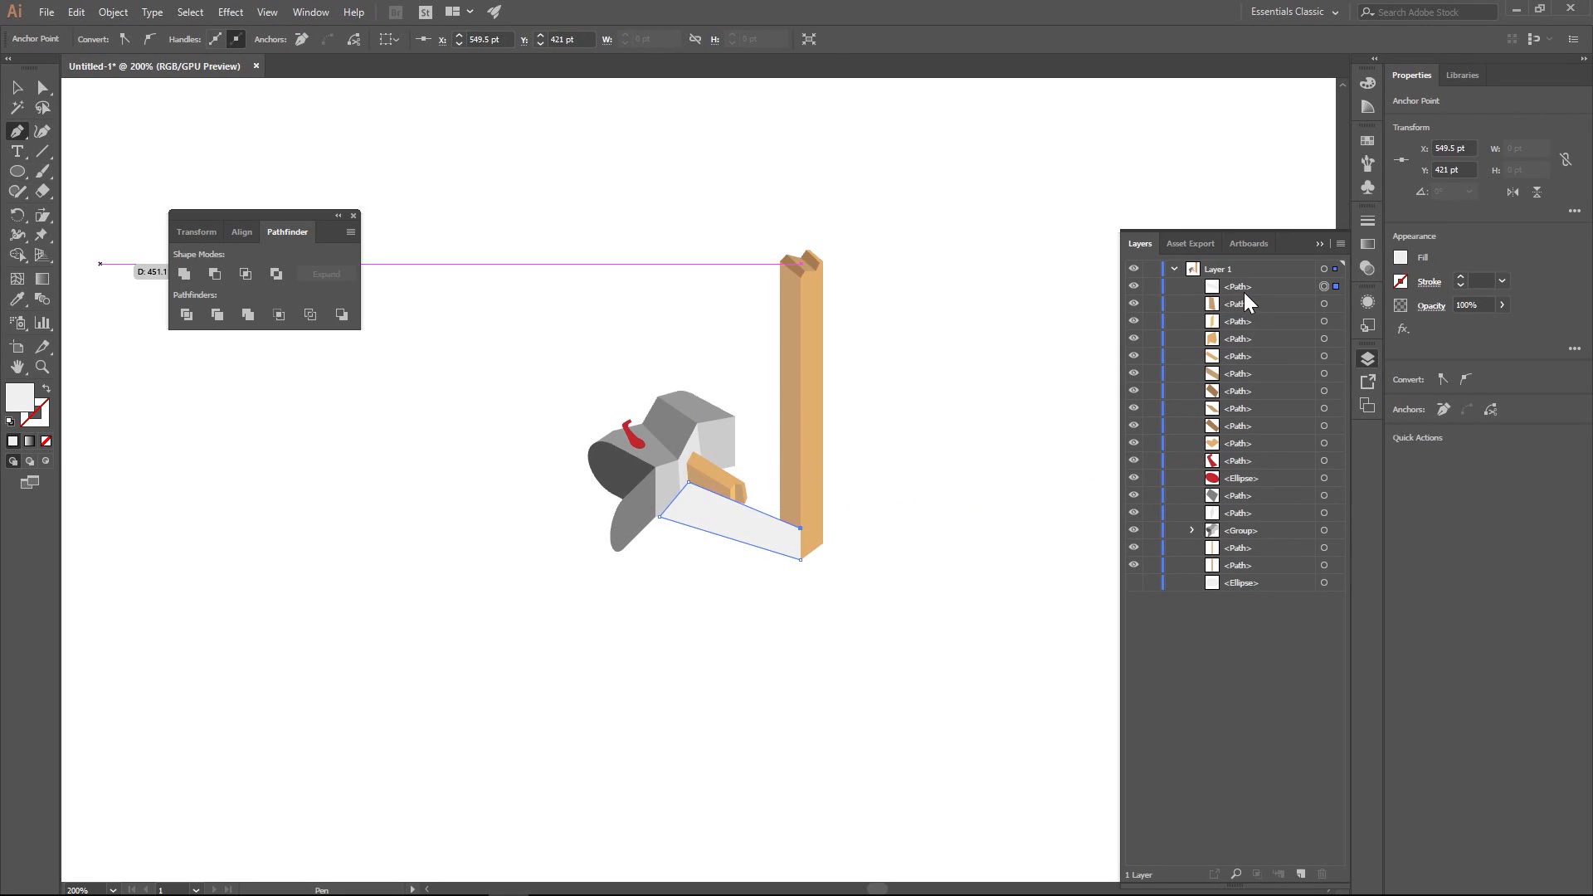
left_click_drag(1243, 291, 1262, 585)
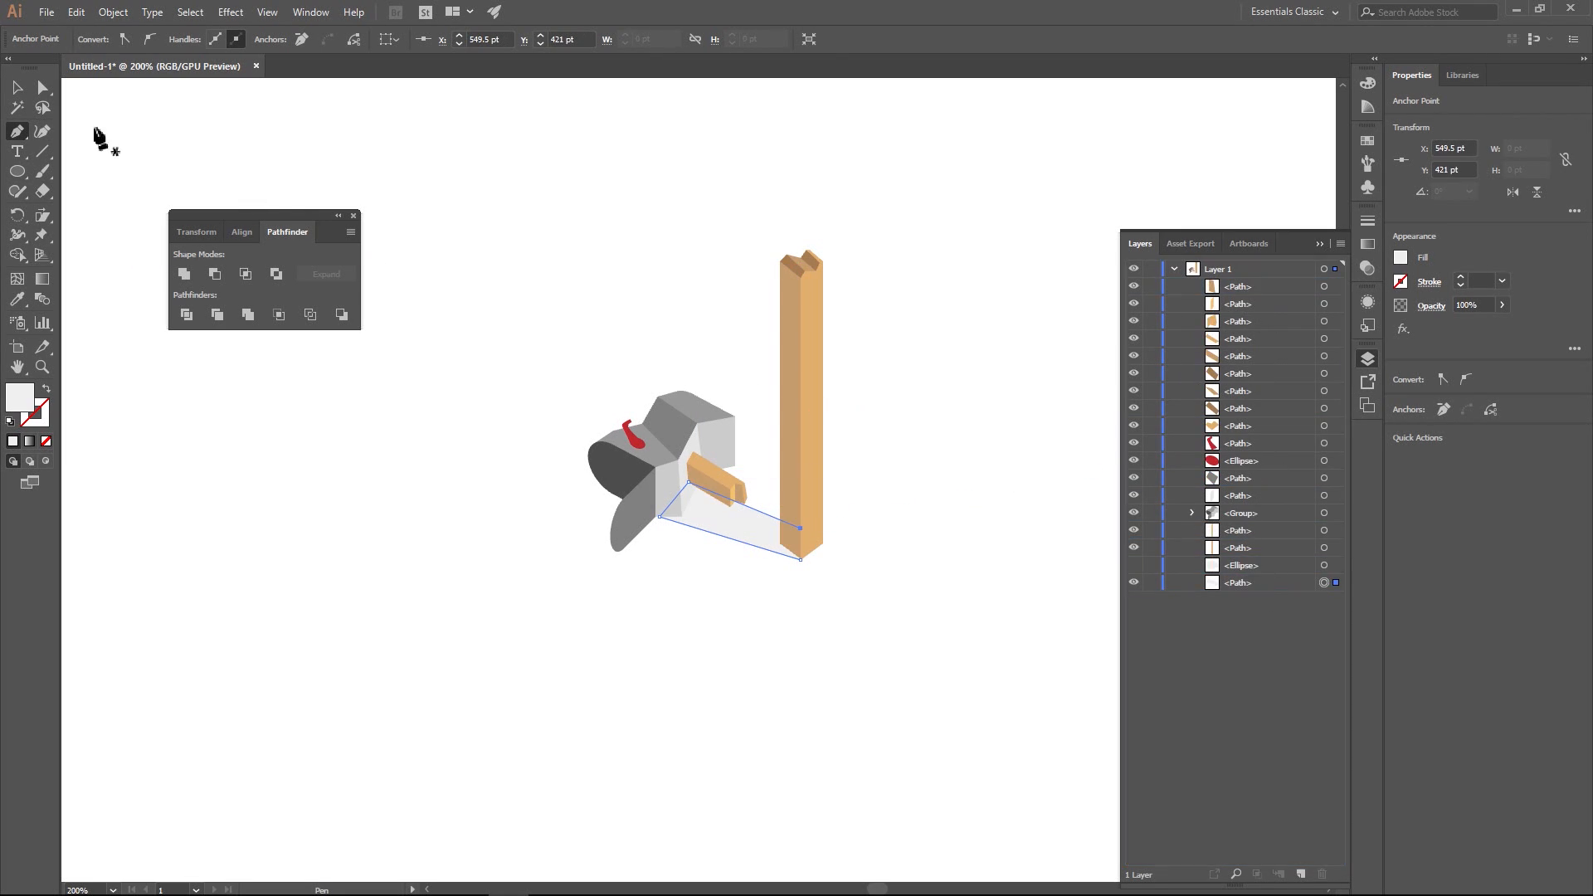
left_click(18, 90)
left_click(524, 233)
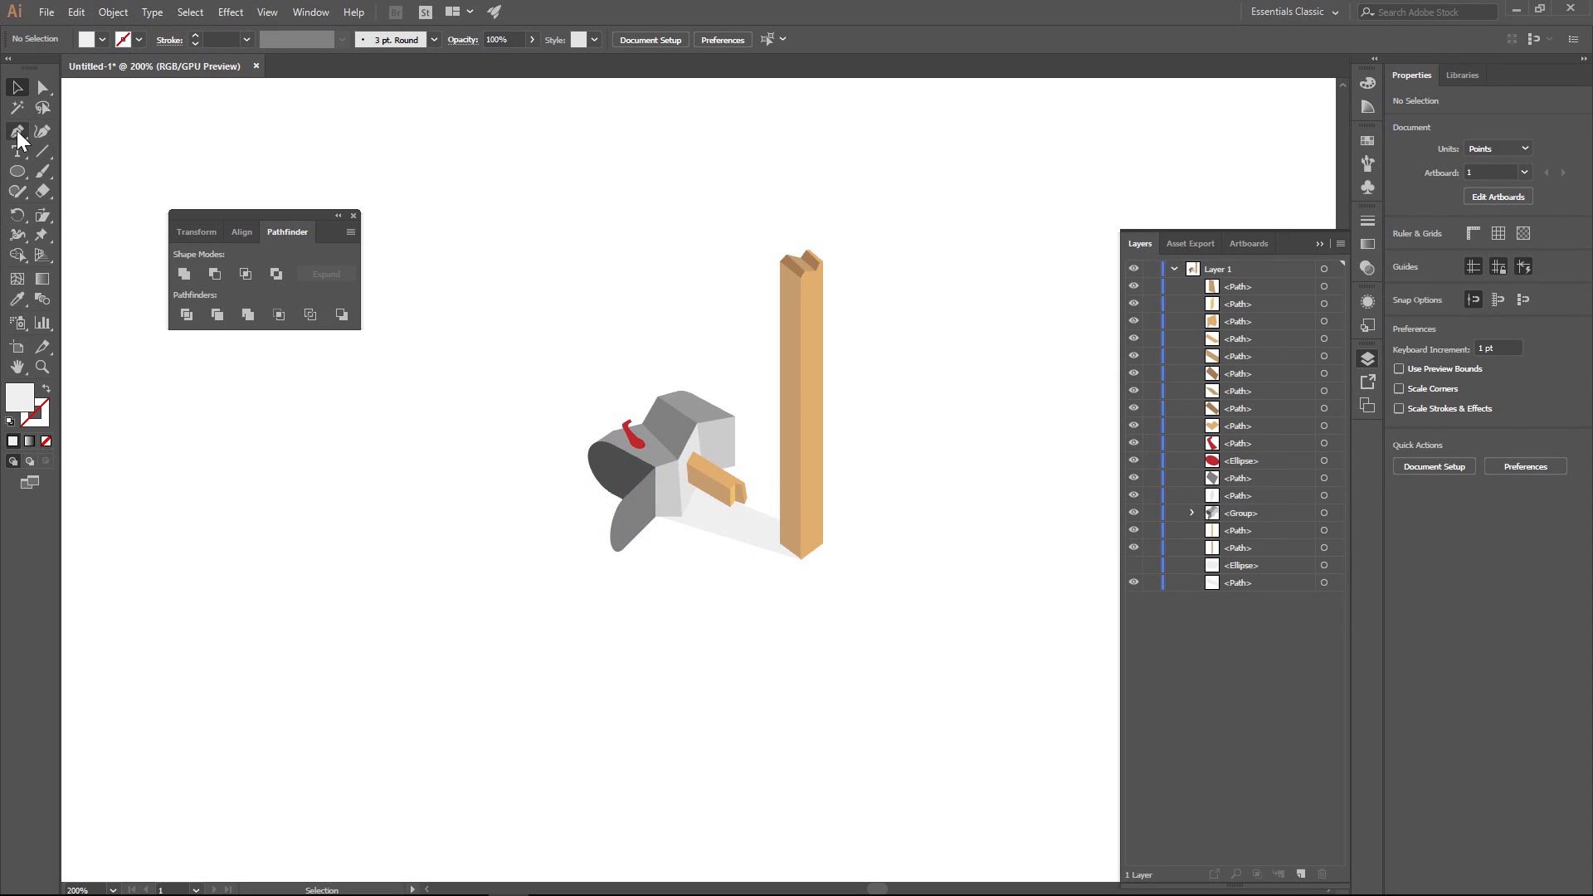
- Draw the mailbox's light grey cast shadow, about 147 by 113 pt with a curved far end, and place it behind all objects
left_click(17, 132)
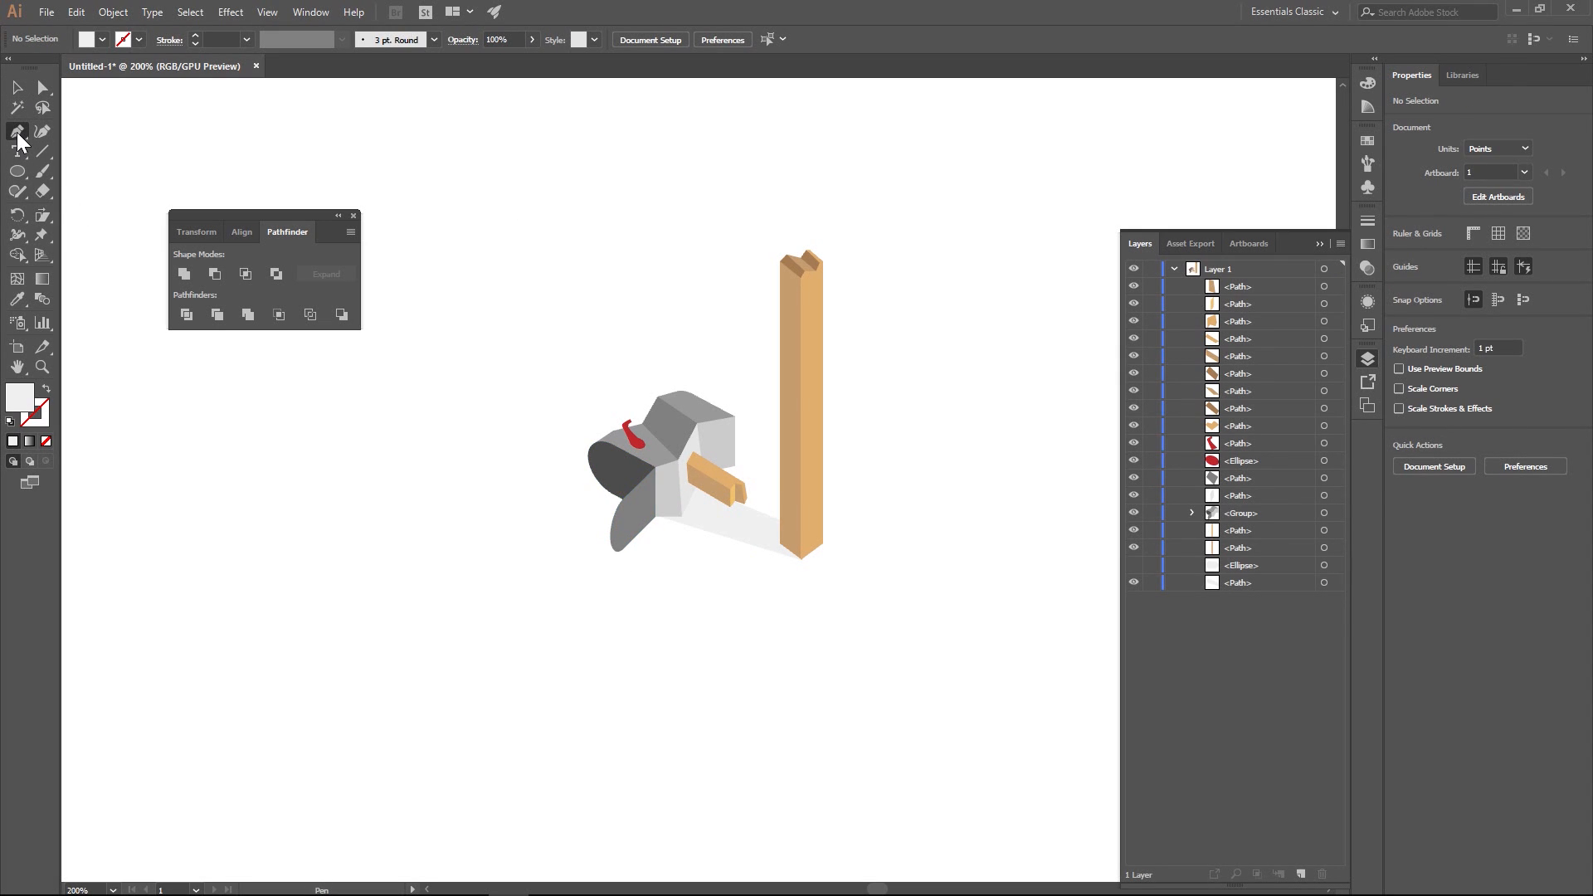
left_click(690, 429)
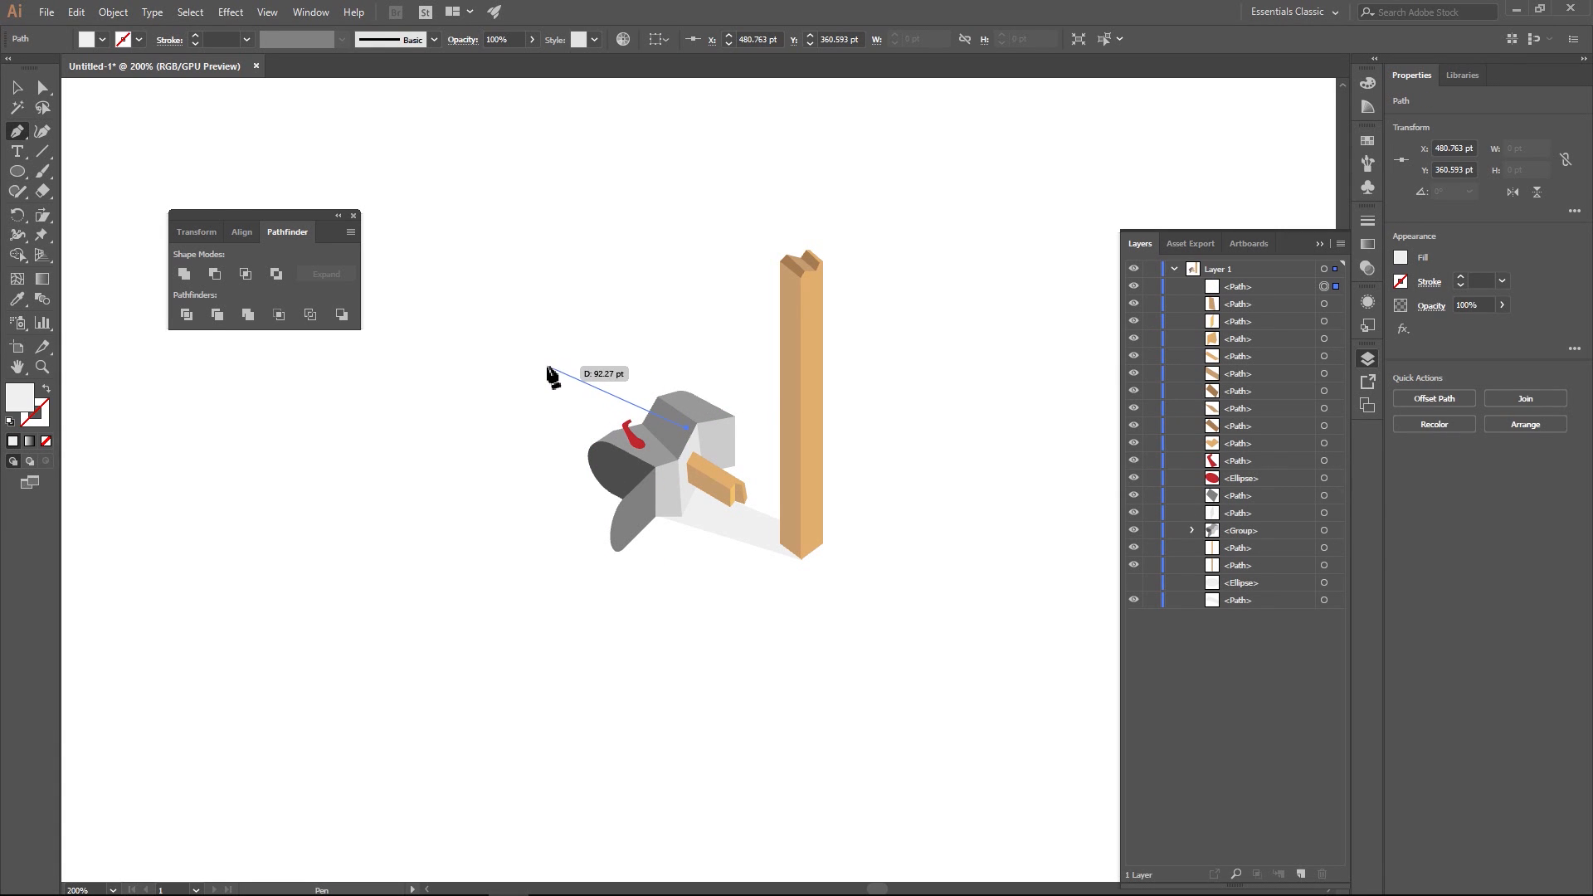
left_click(544, 362)
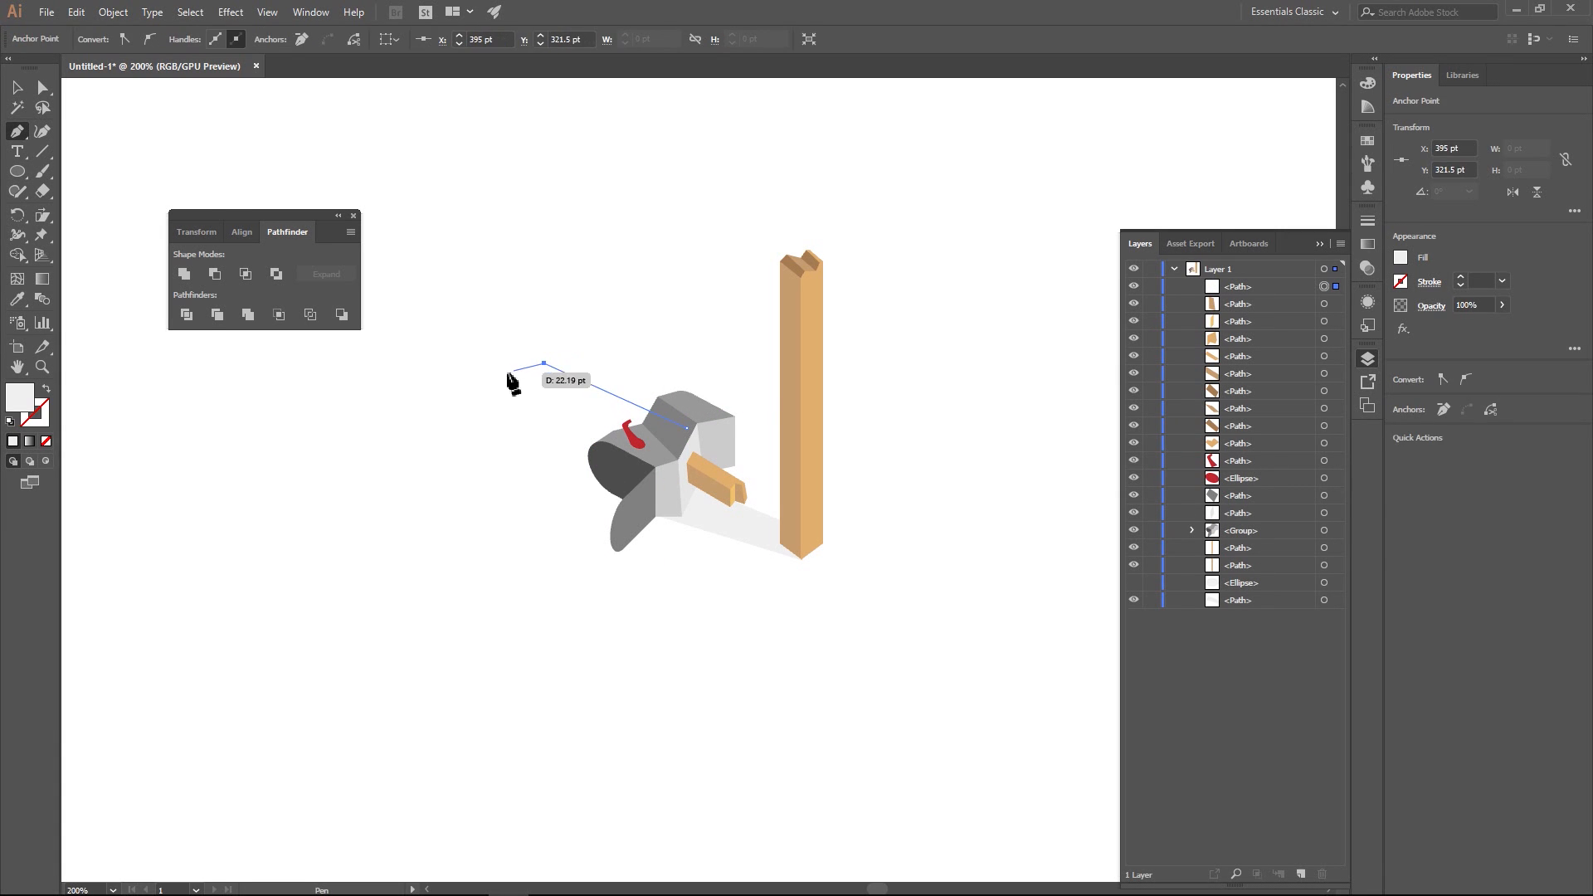
left_click_drag(446, 471, 435, 565)
left_click(444, 471)
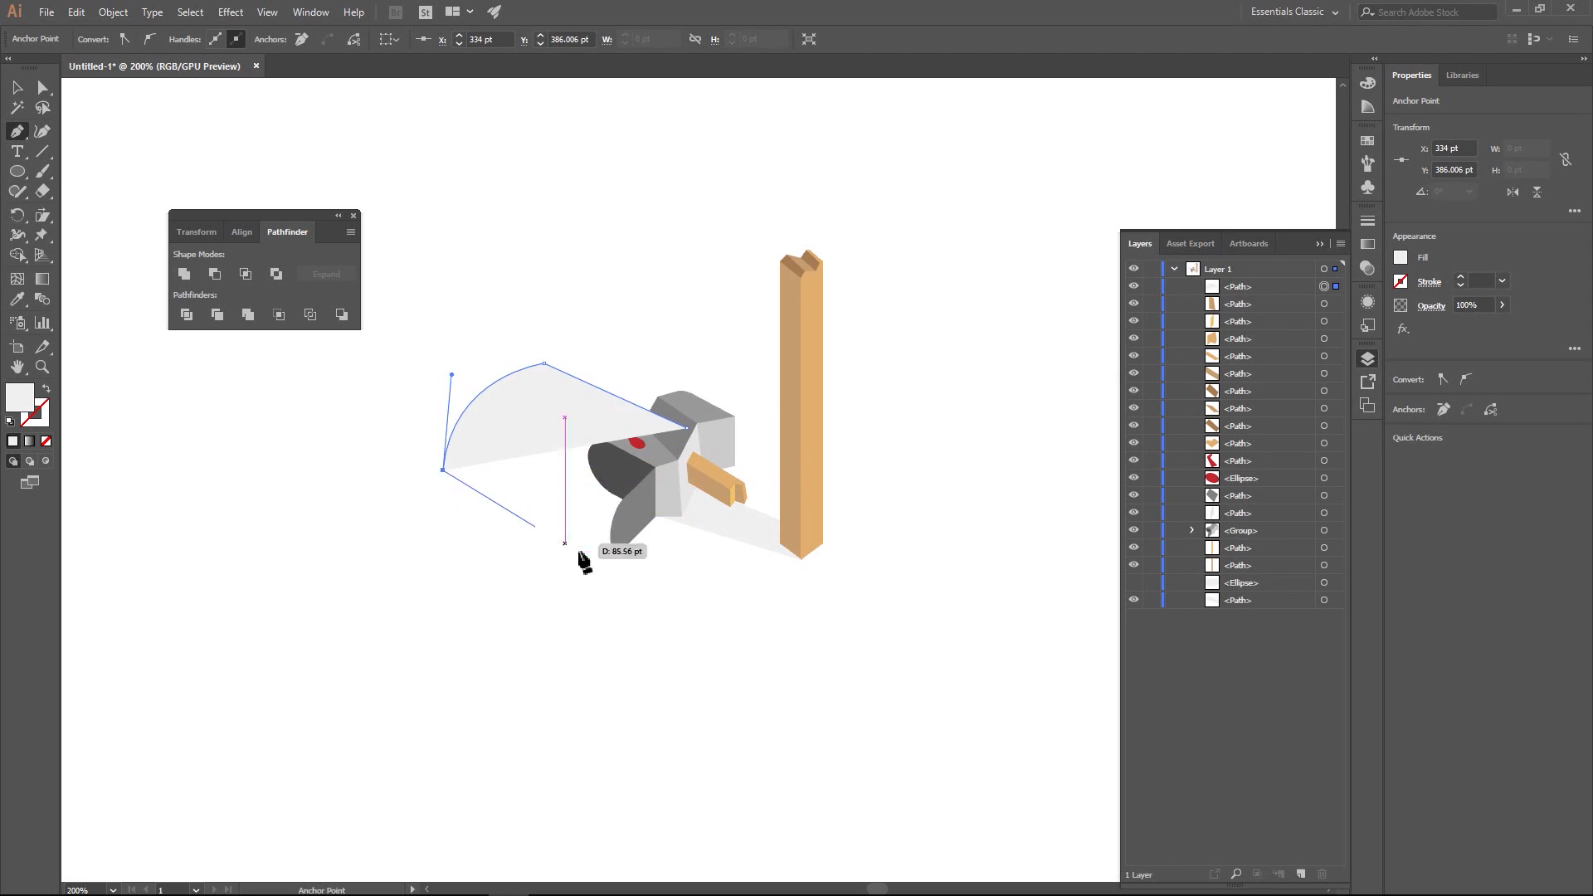
left_click(615, 550)
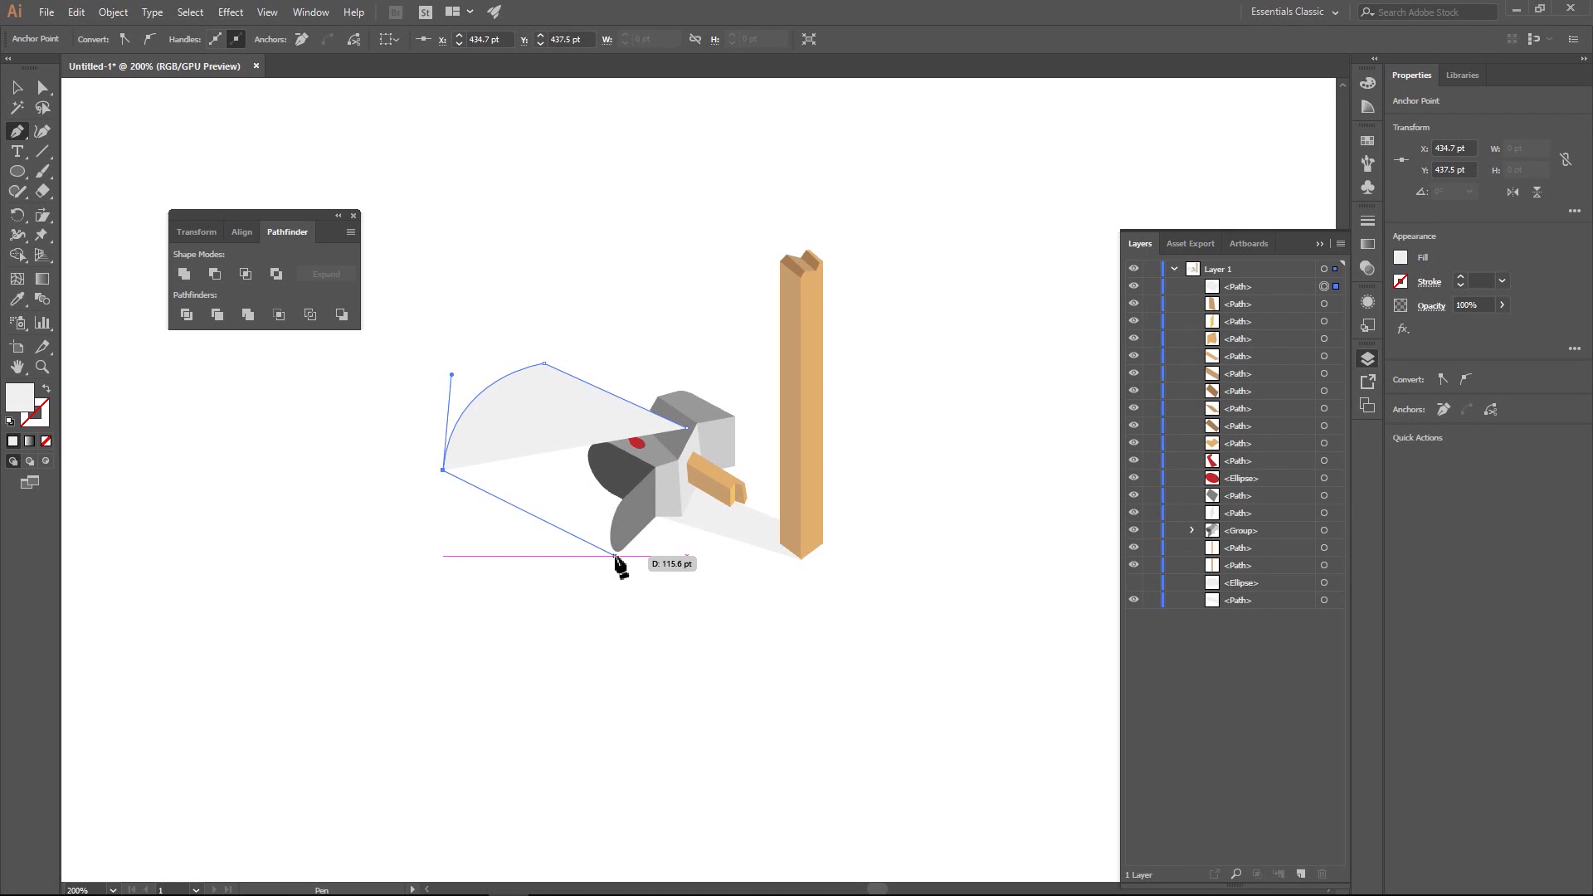
left_click(685, 428)
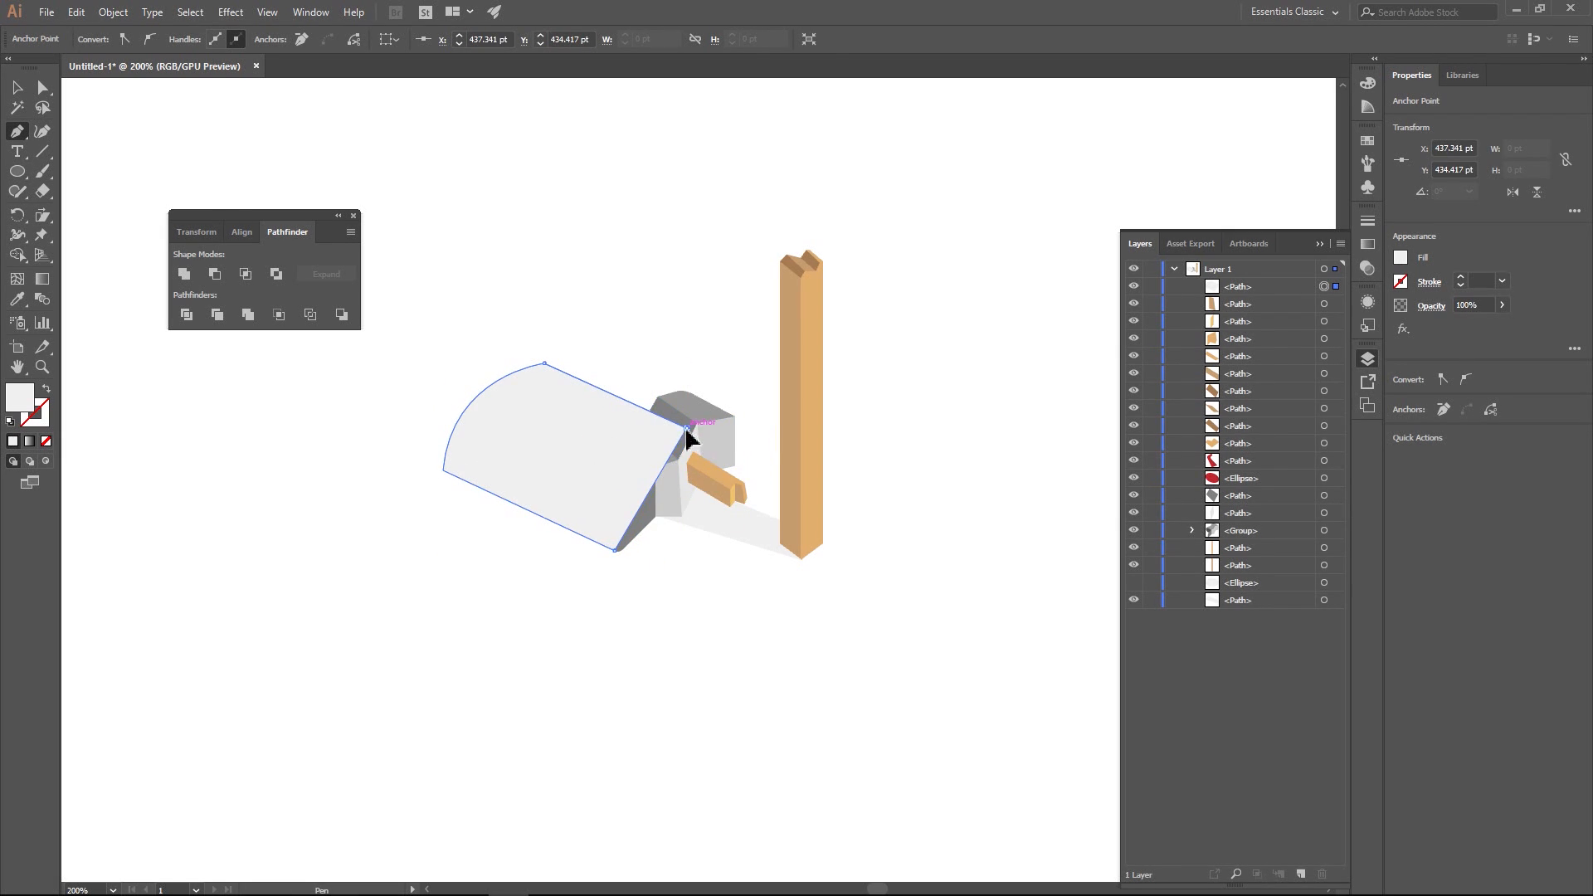
left_click_drag(1243, 295, 1245, 618)
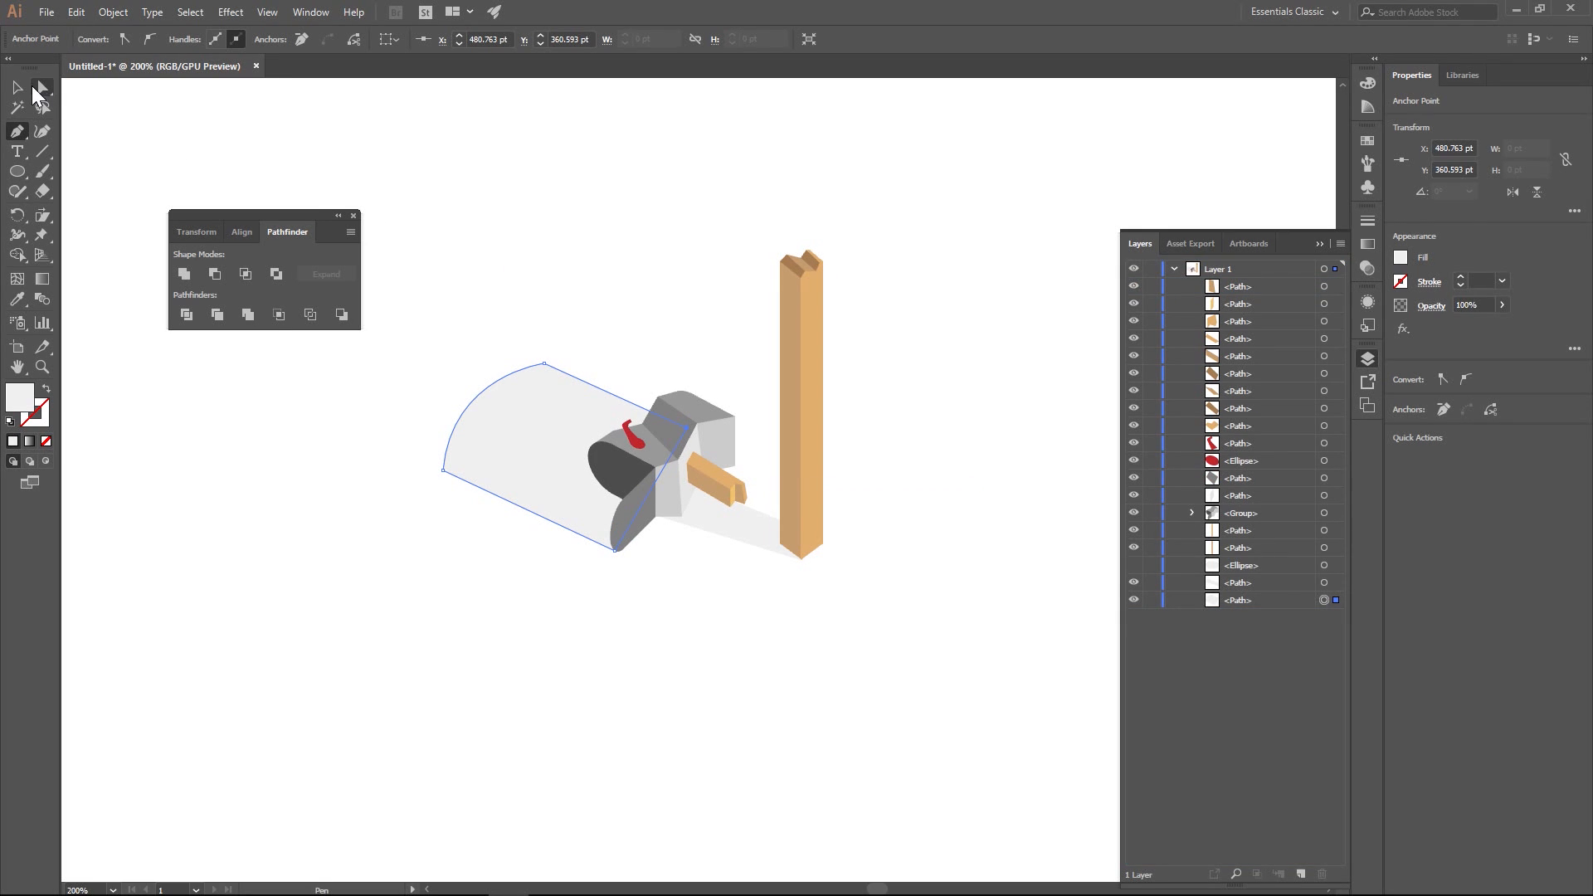
- Reshape the mailbox's cast shadow by moving its outer lower corner point further down
left_click(16, 87)
left_click(443, 184)
key("ctrl+1")
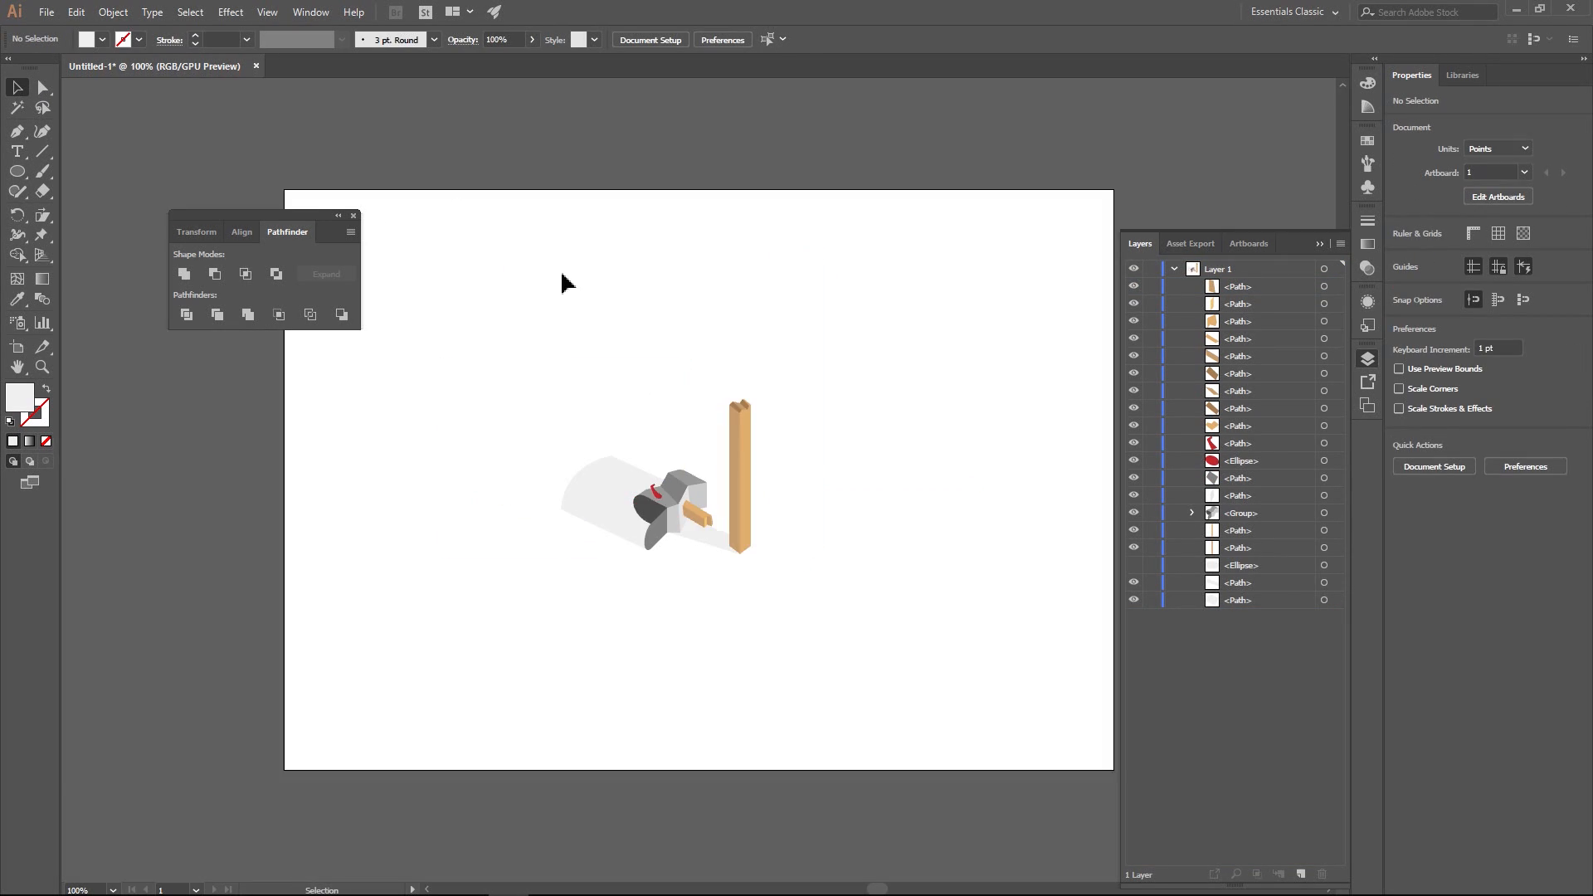
left_click(42, 87)
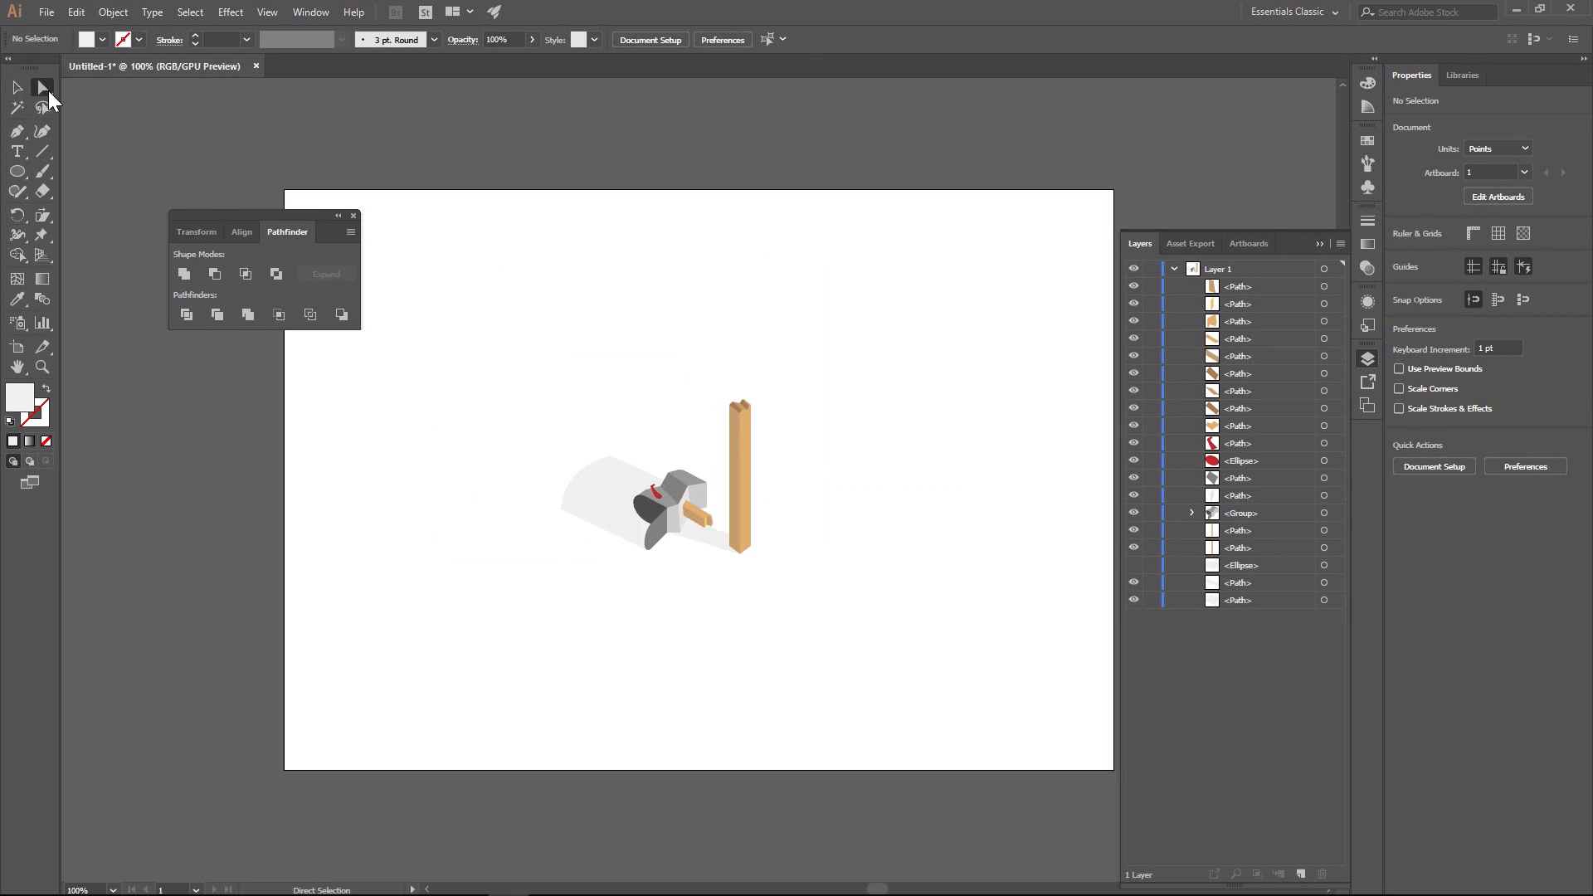
left_click_drag(561, 522, 561, 541)
left_click(698, 353)
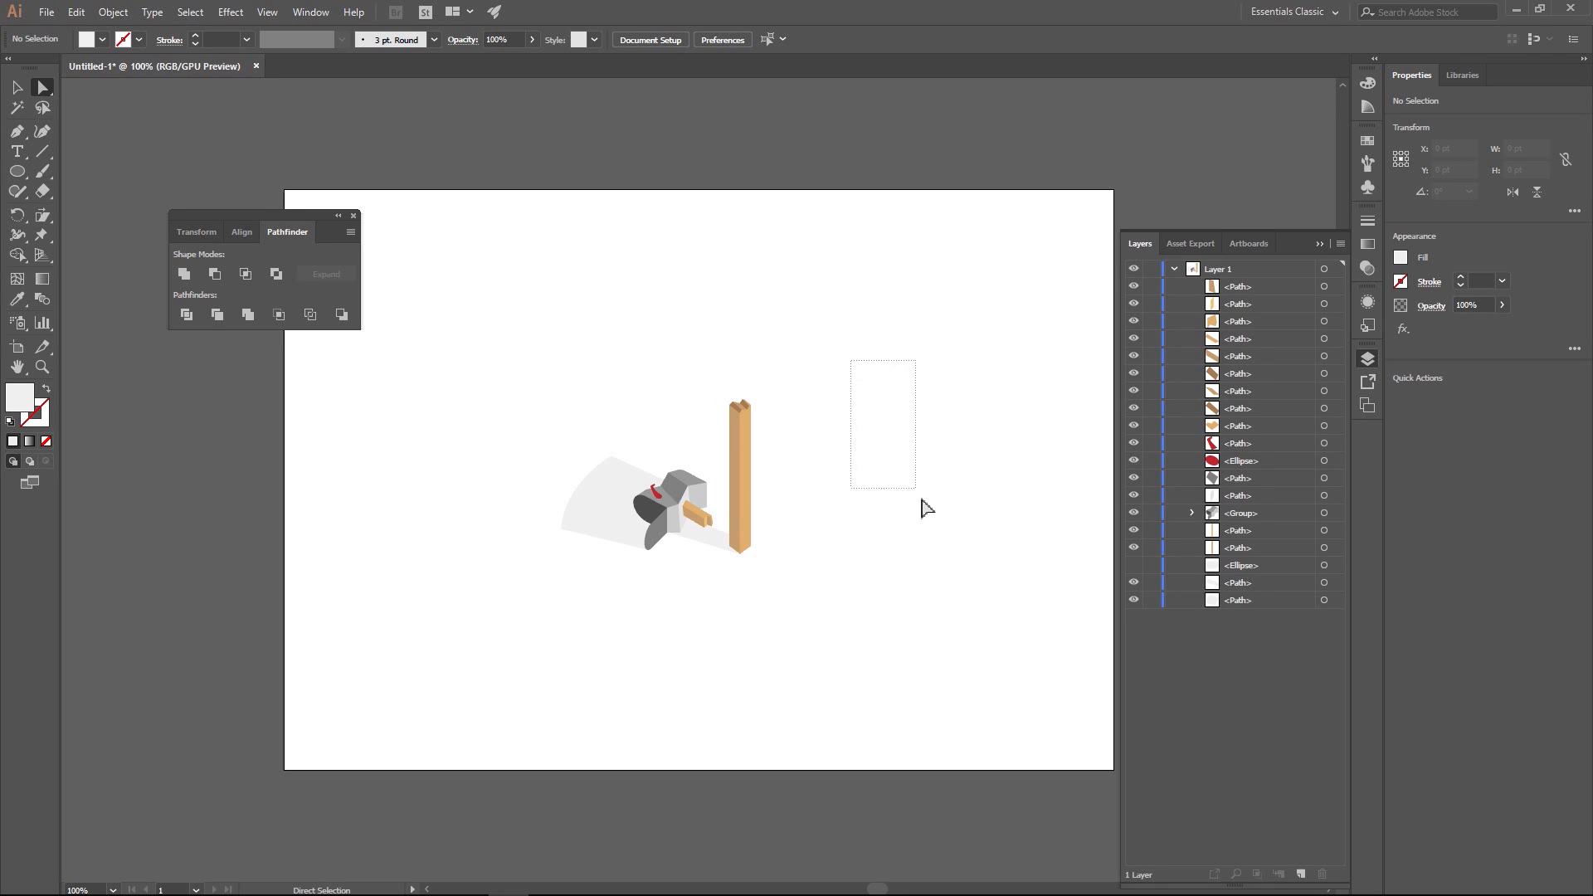
- Compare the illustration on the ground ellipse with the version using cast shadows, leaving only the cast shadows shown
left_click(1134, 600)
left_click(1134, 583)
left_click(1134, 565)
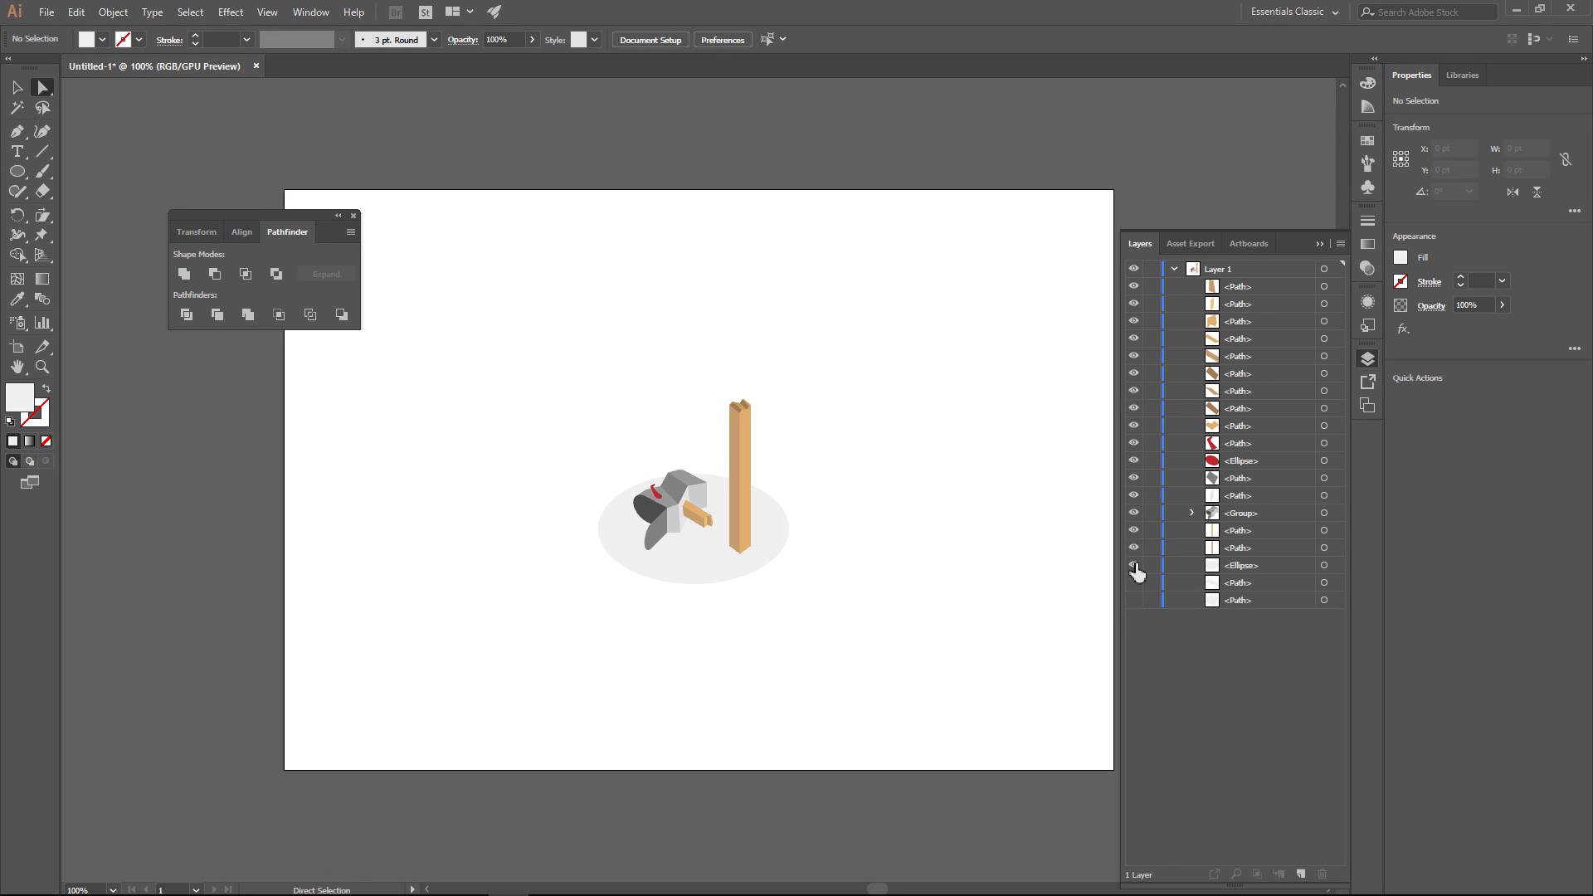
left_click(1133, 565)
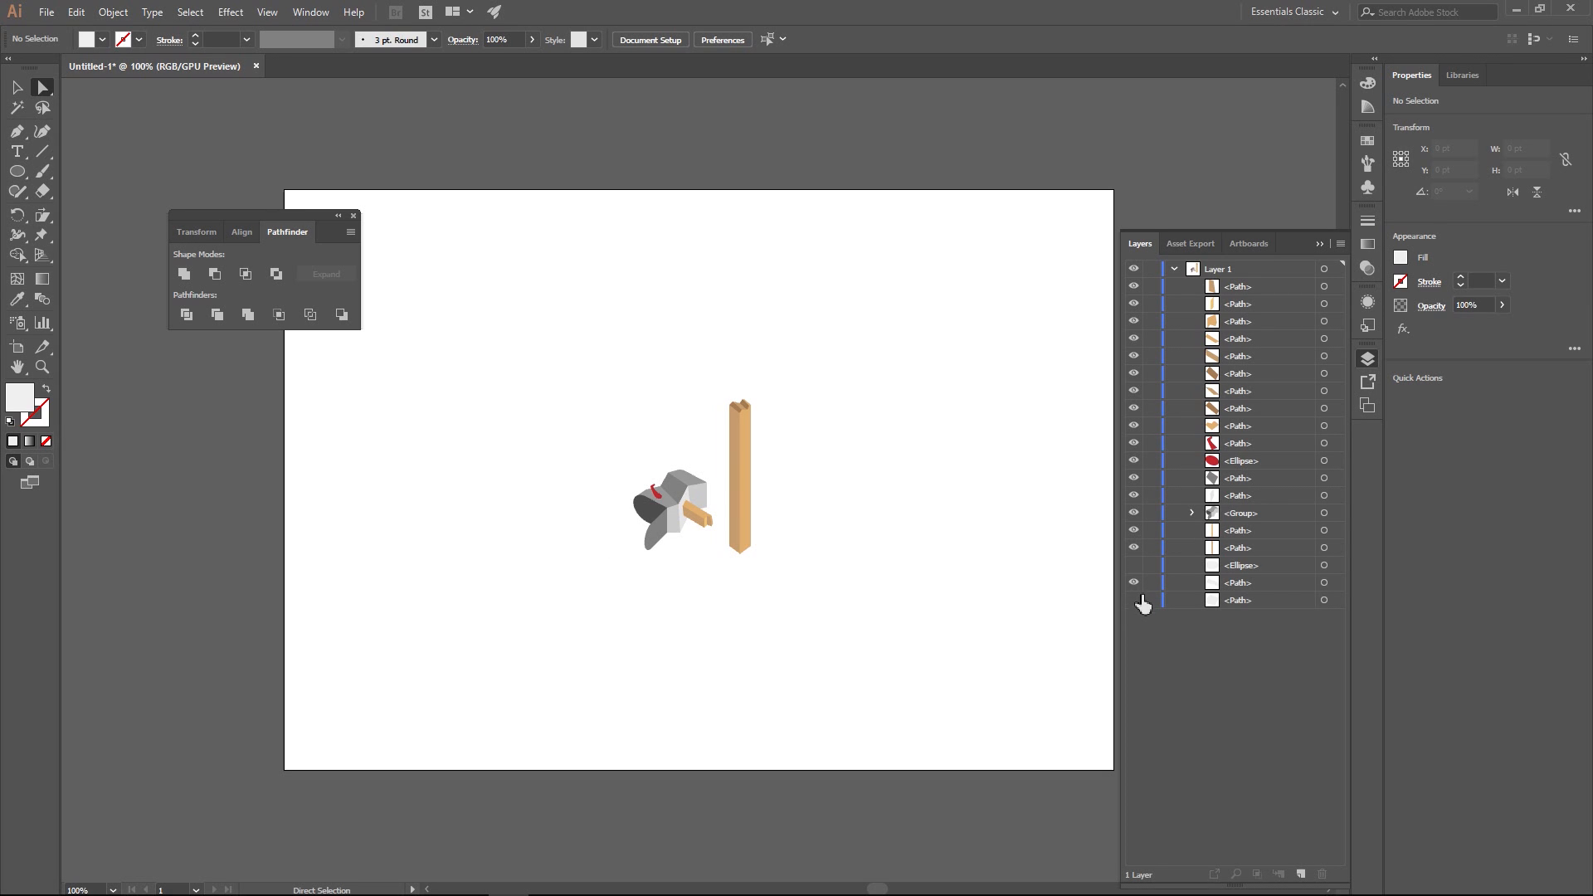
left_click(1135, 582)
left_click(1135, 600)
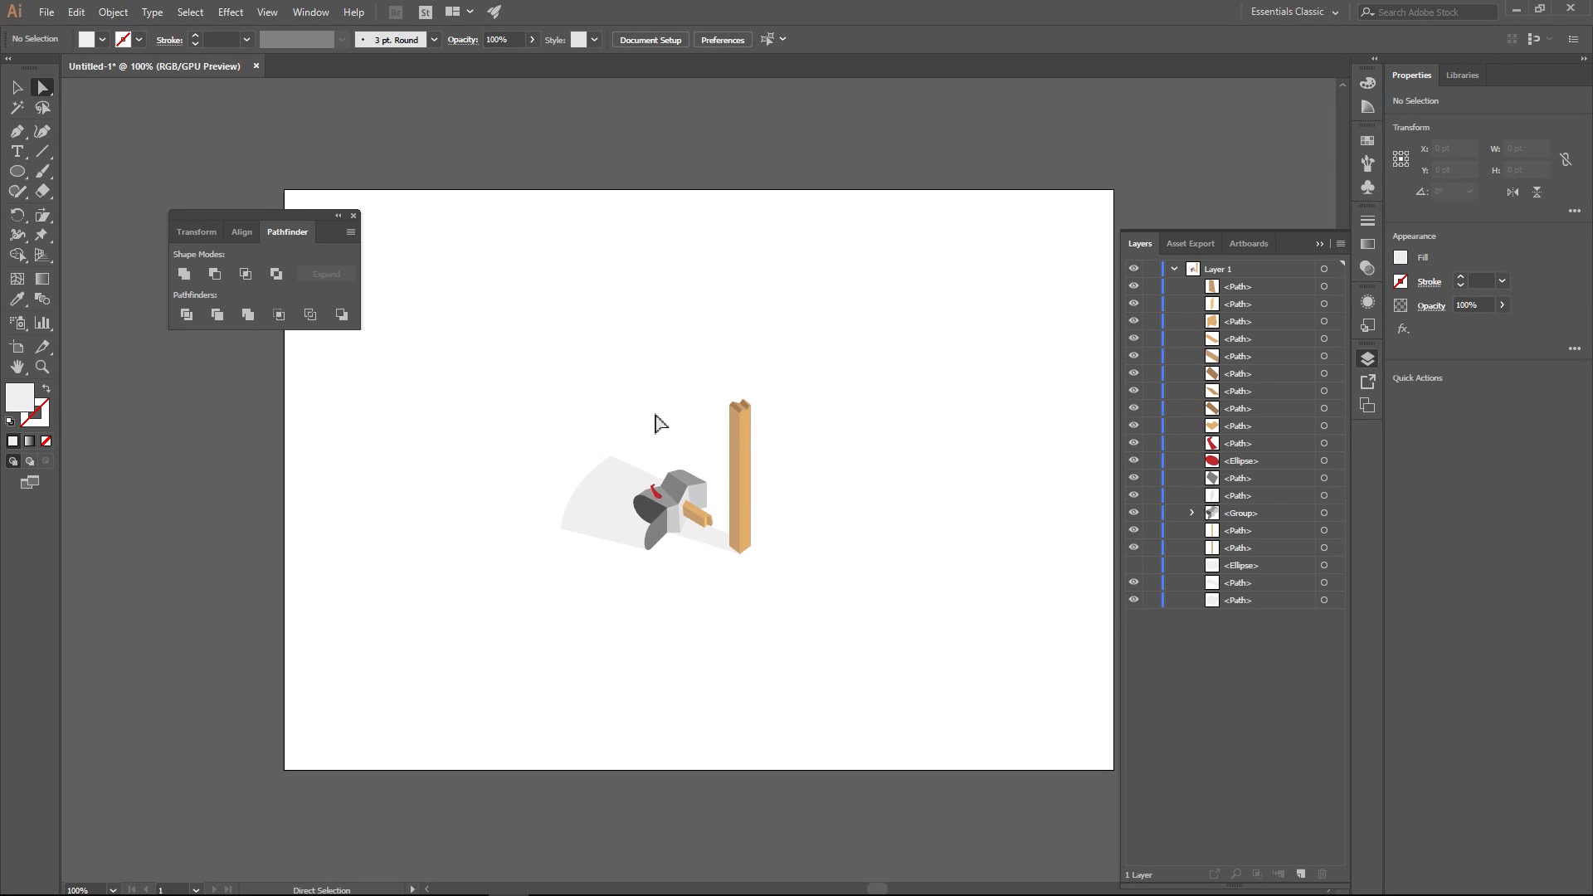
- Enlarge the mailbox, plank, post and both cast shadows together proportionally by about a quarter
left_click(16, 87)
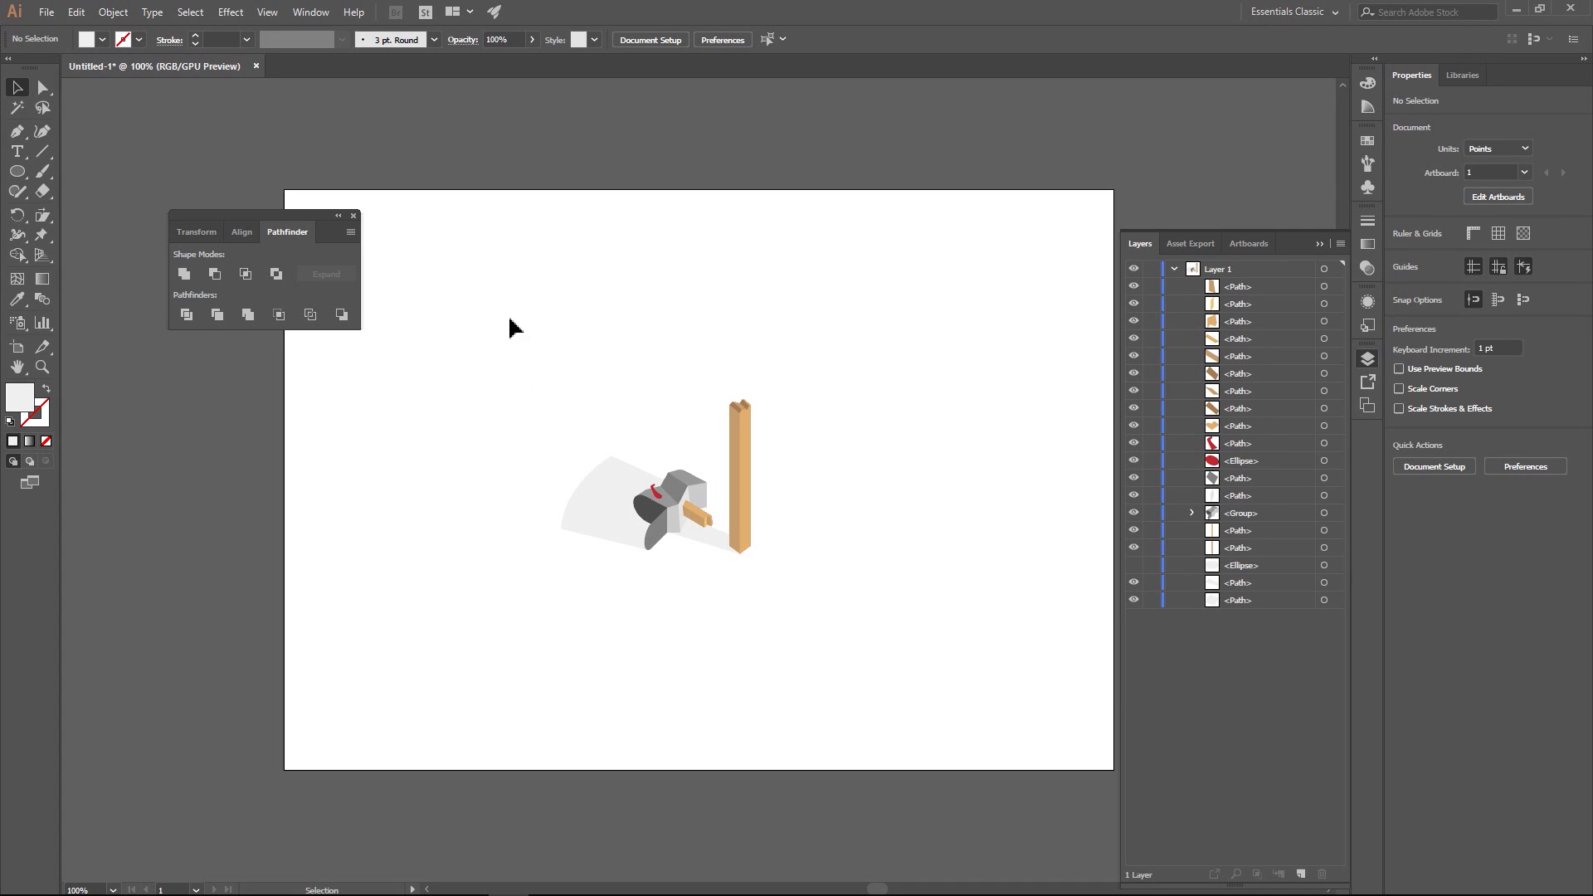
left_click_drag(509, 322, 840, 648)
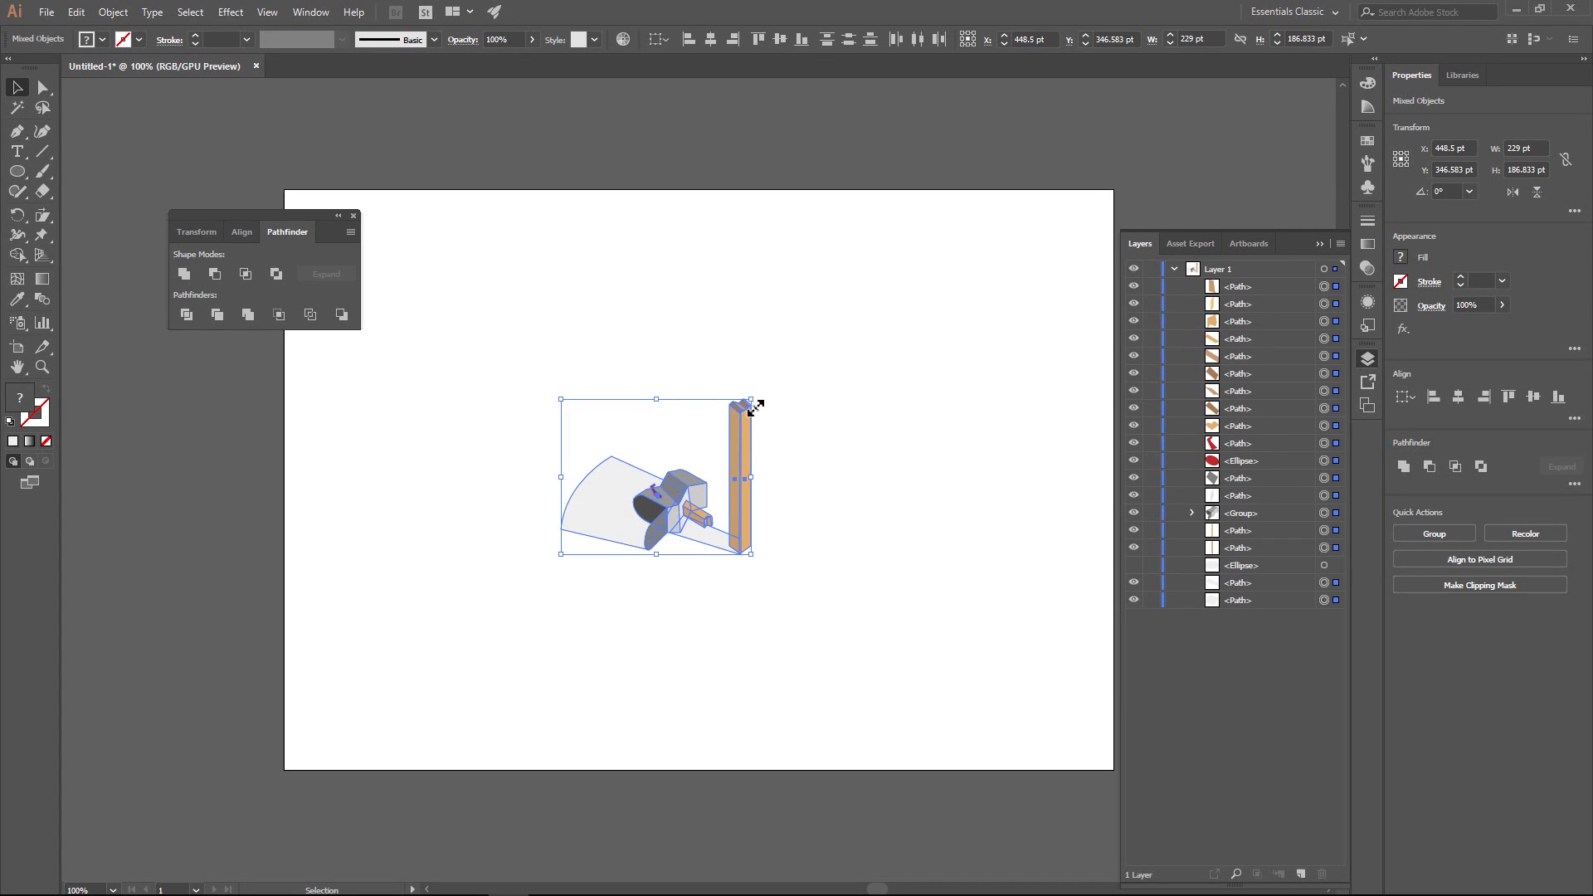
left_click_drag(752, 405, 802, 359)
left_click(888, 302)
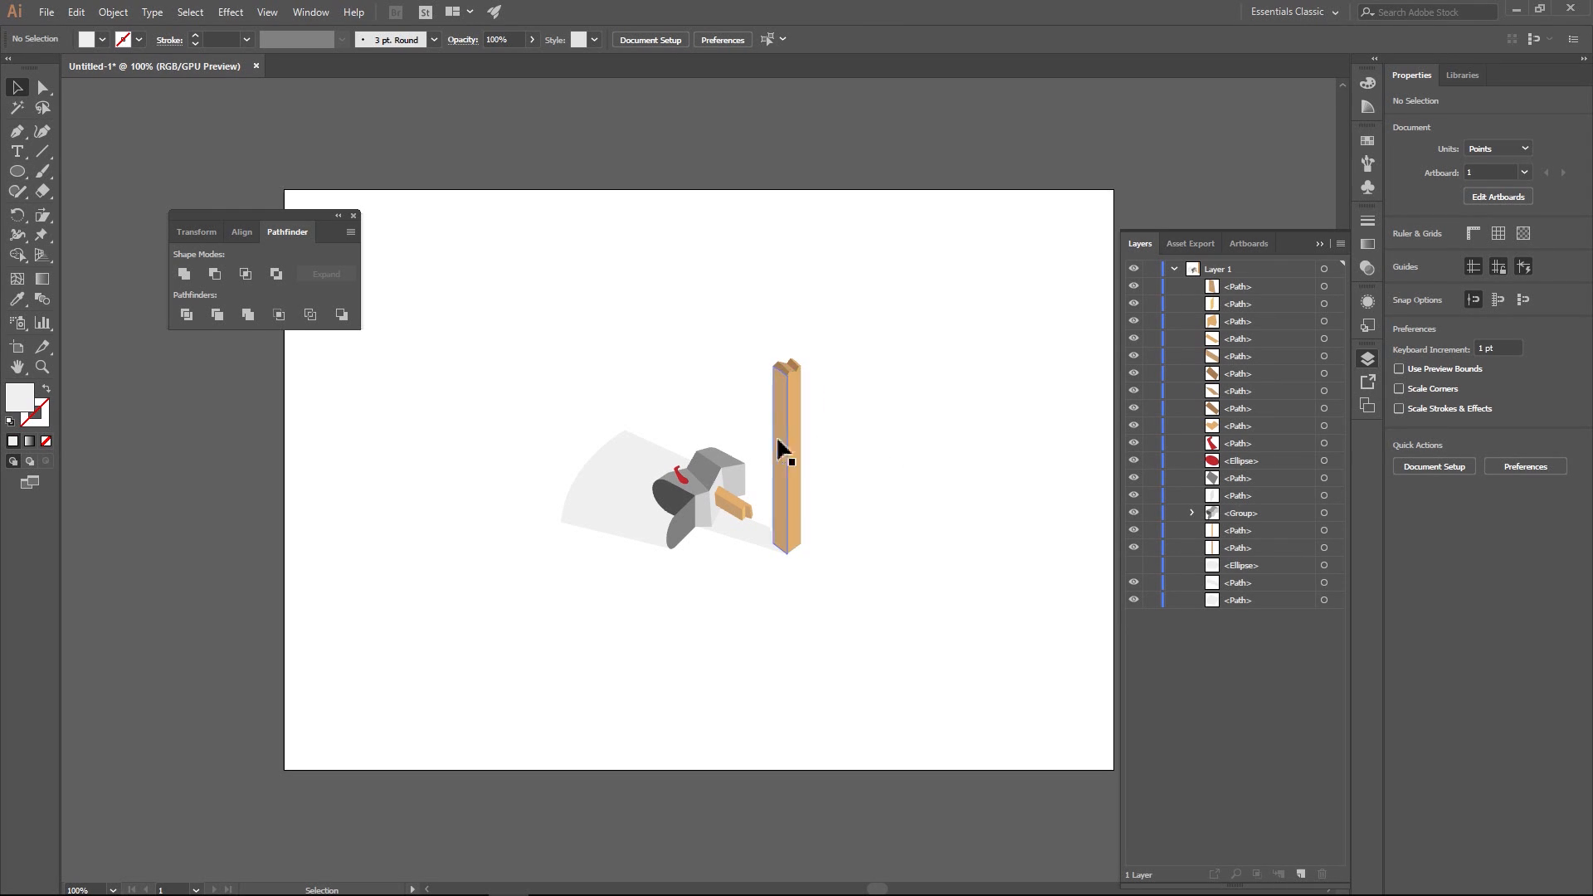
- Try to divide the post's two faces using a rectangle about 47 by 92 pt over its upper end
scroll(805, 480, "up", 3)
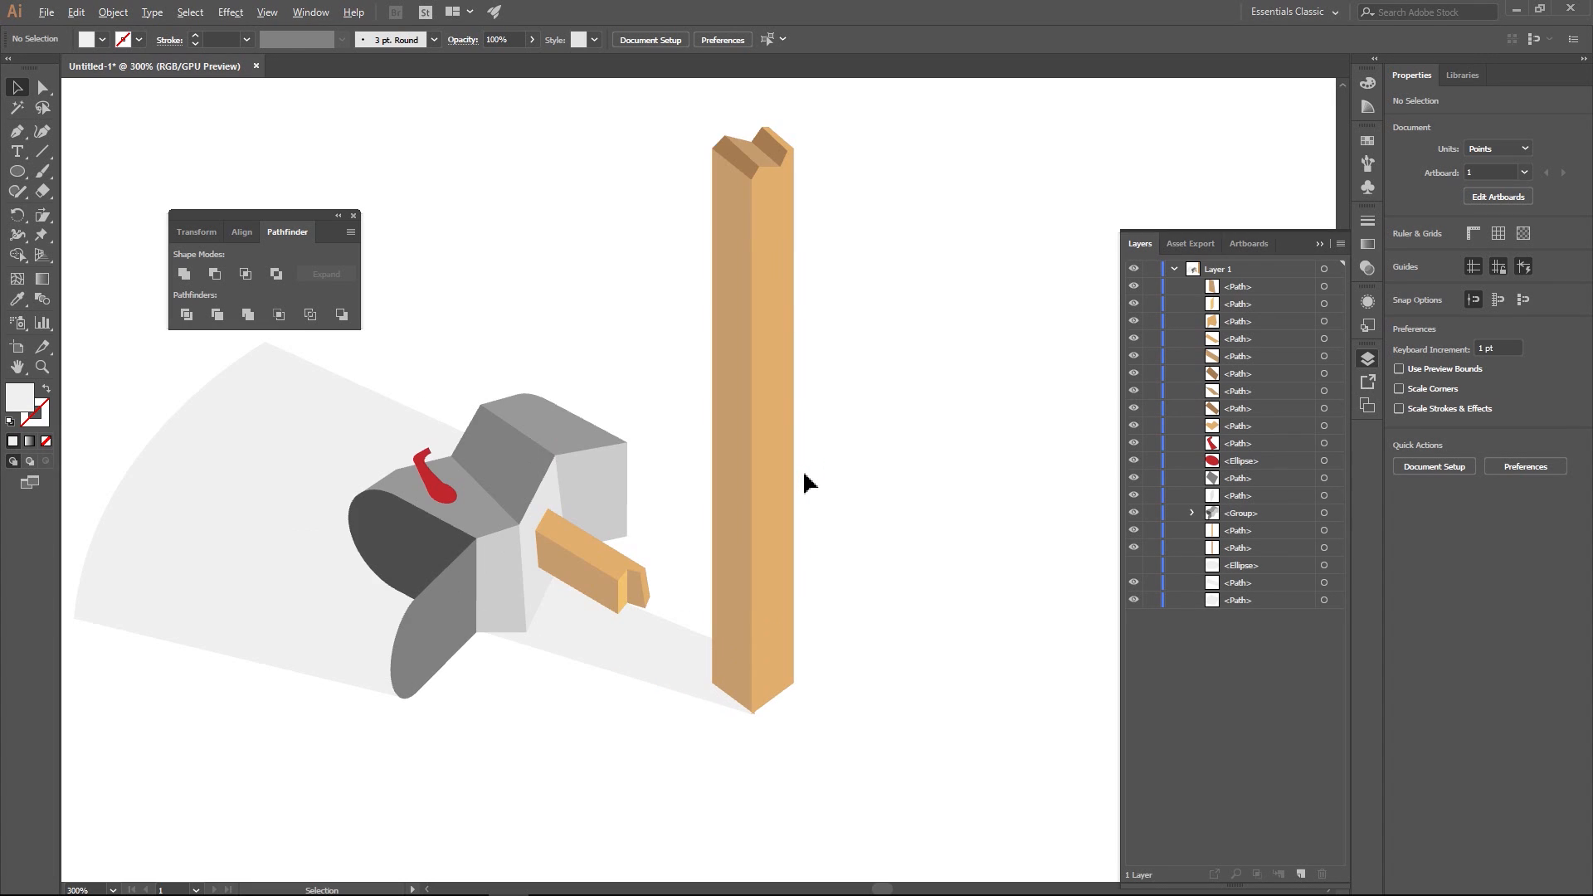
left_click_drag(839, 422, 901, 442)
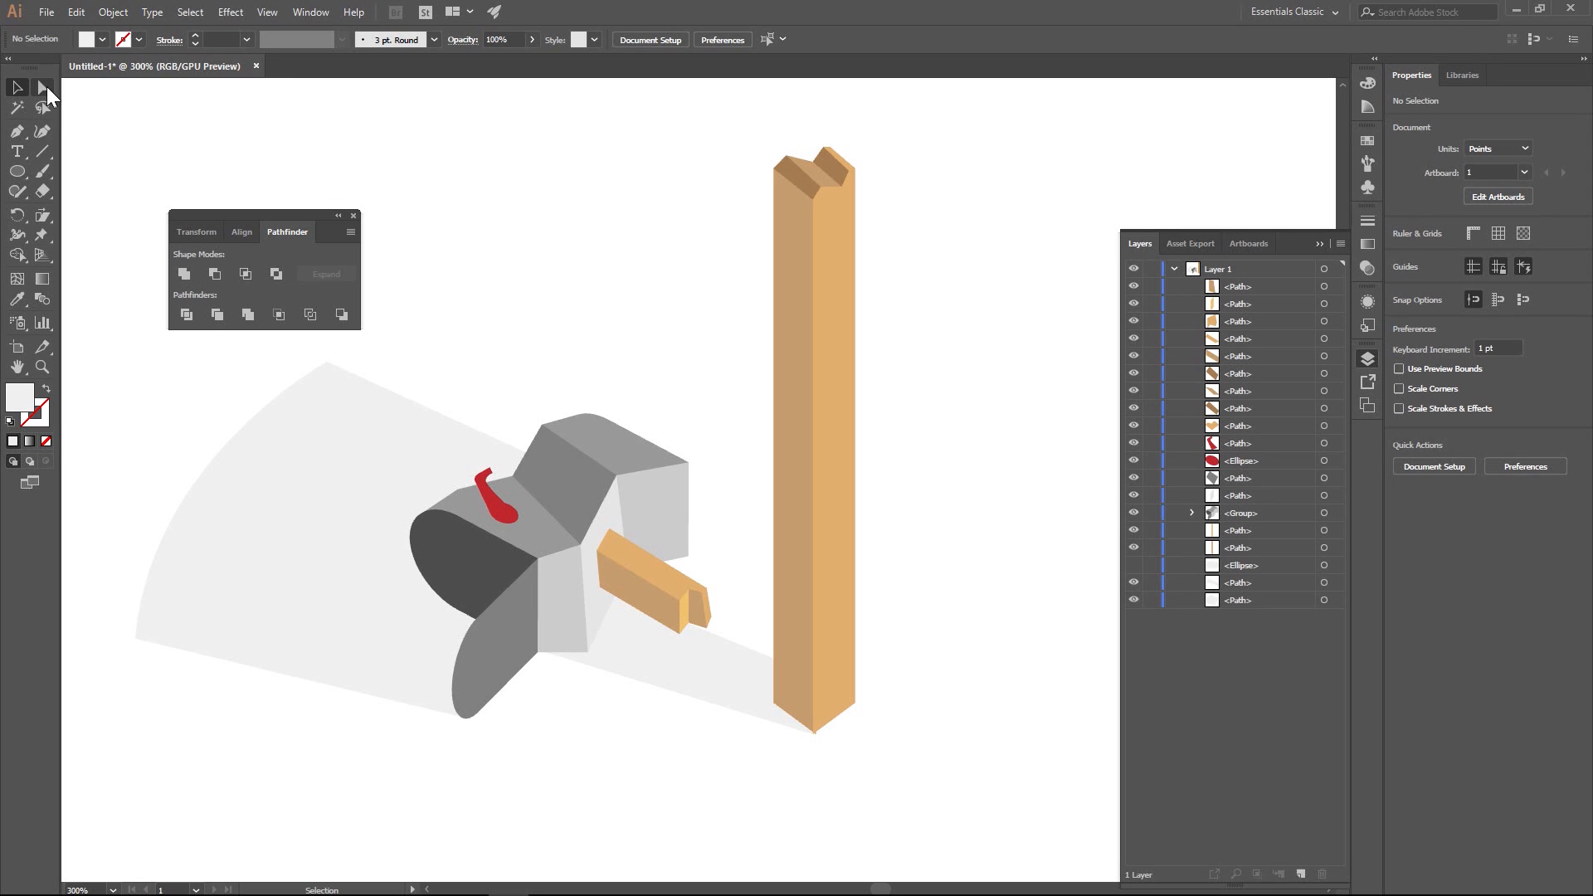
left_click_drag(17, 171, 92, 170)
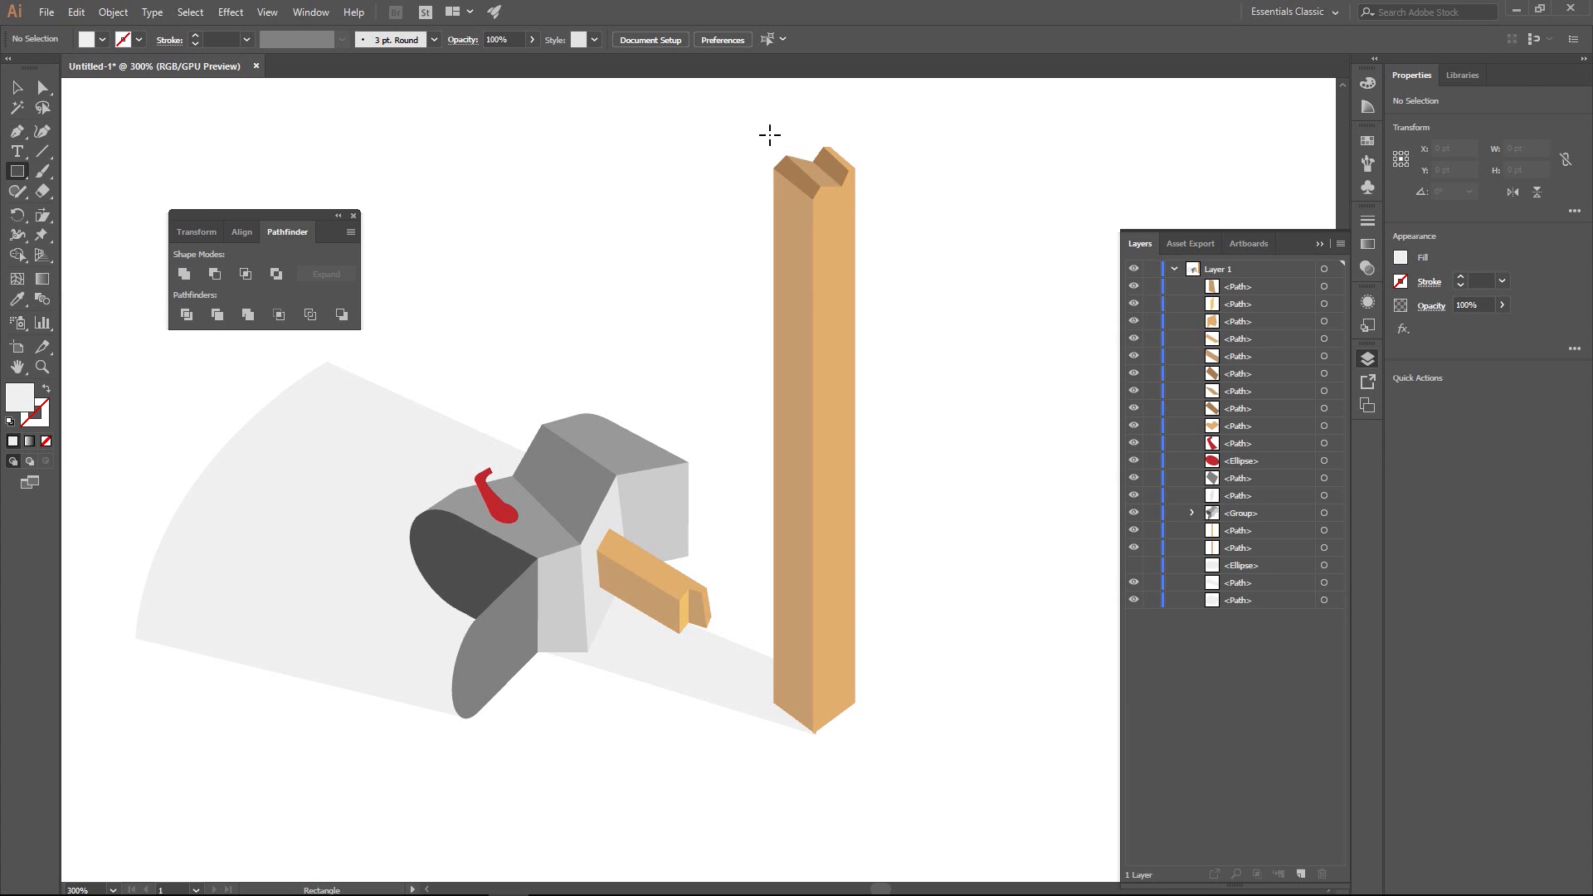
left_click_drag(766, 129, 883, 357)
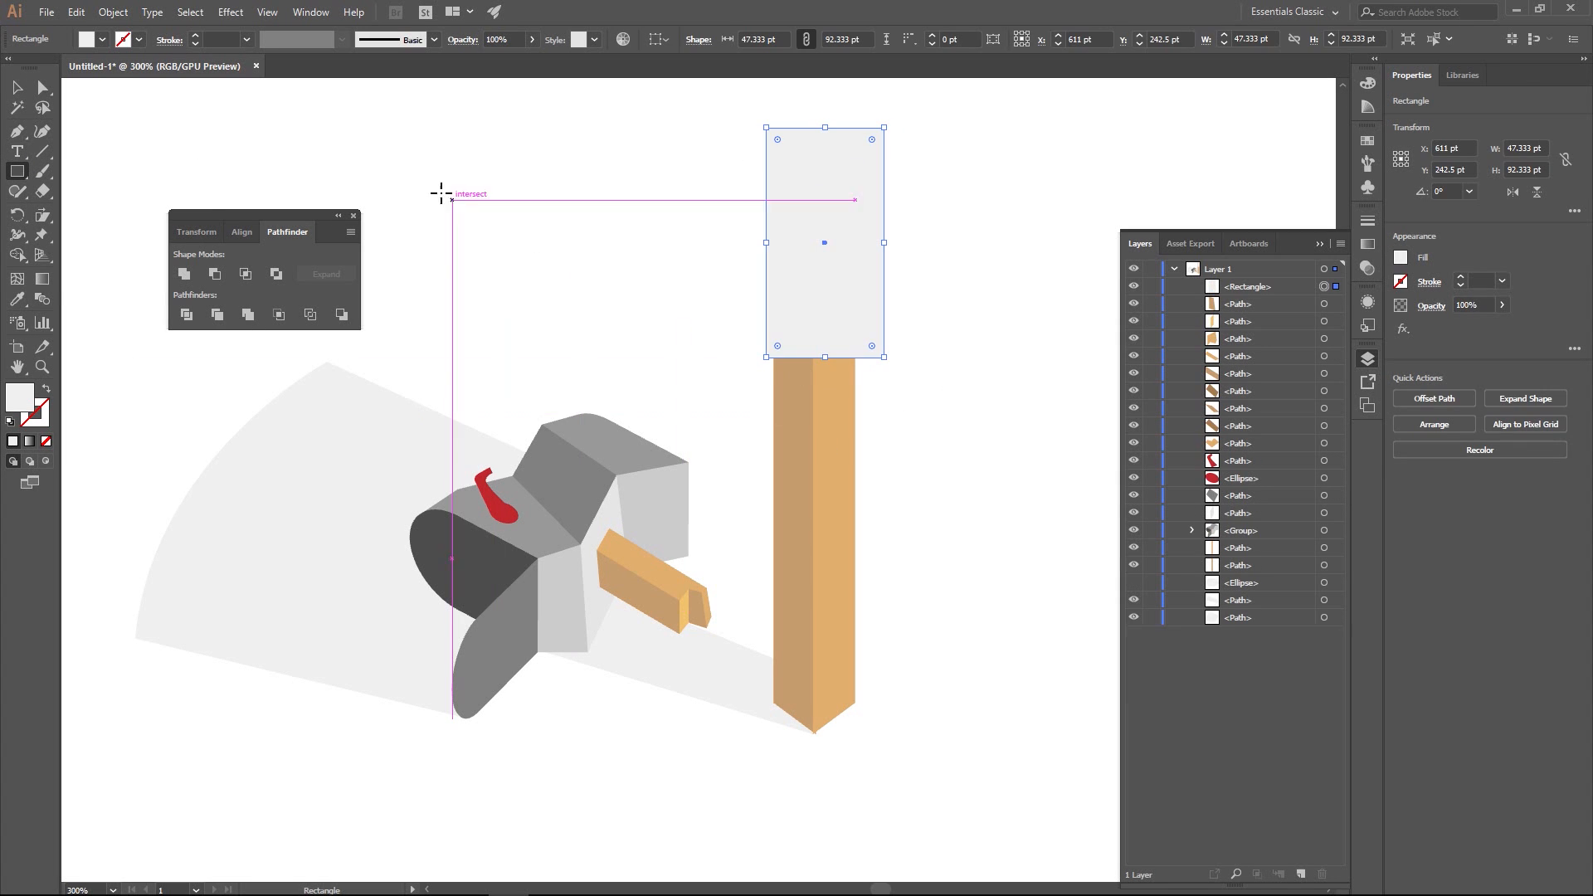
left_click(17, 87)
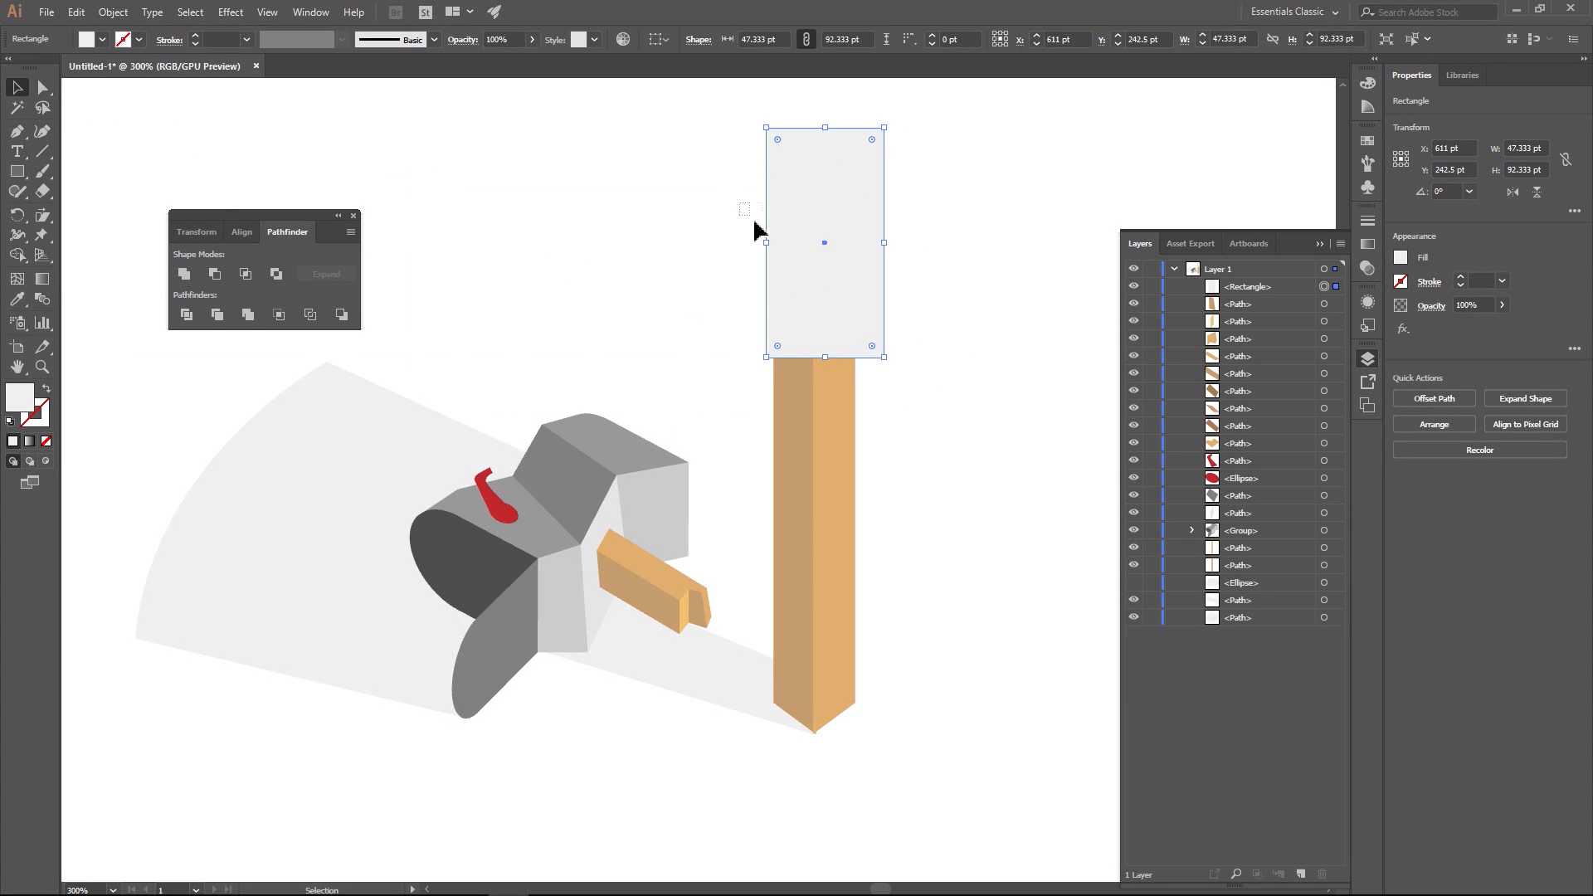
left_click_drag(755, 231, 896, 448)
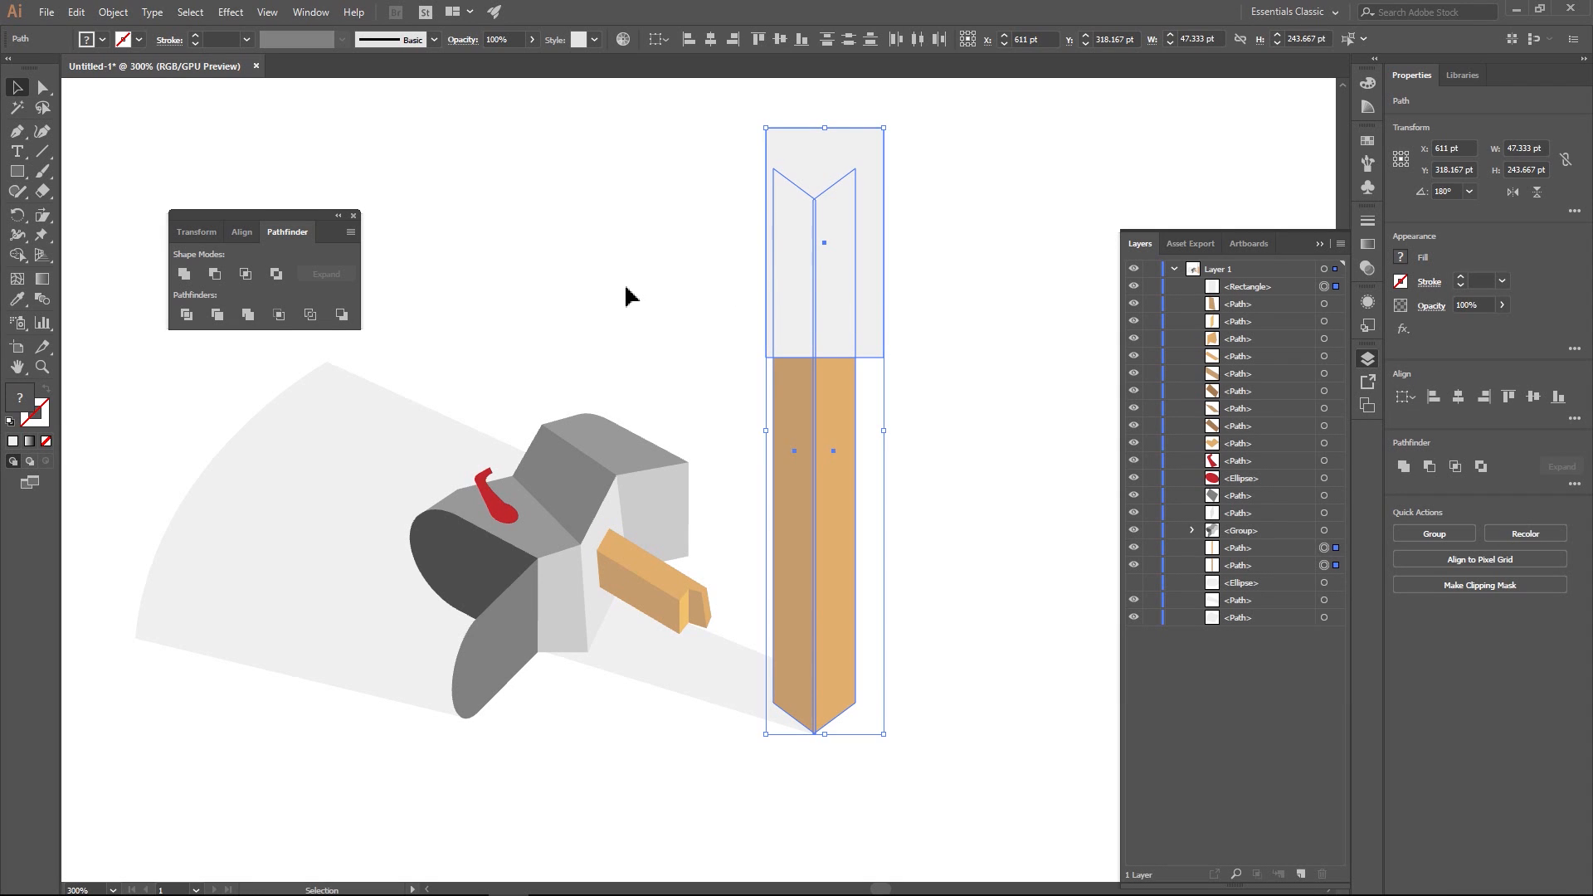
left_click(187, 314)
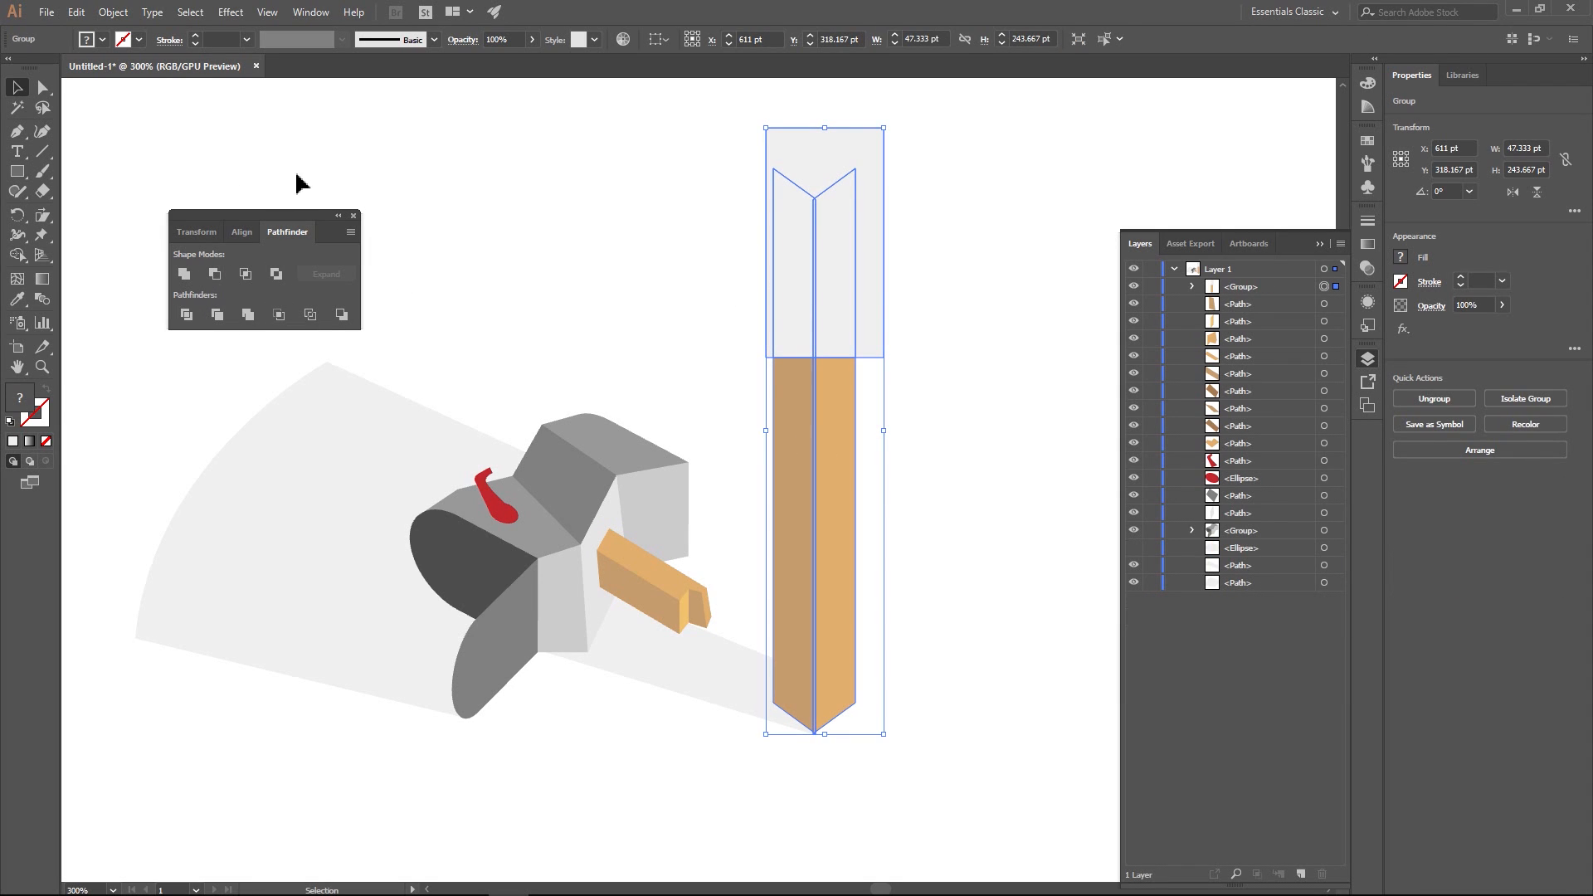
key("shift+ctrl+g")
left_click(506, 186)
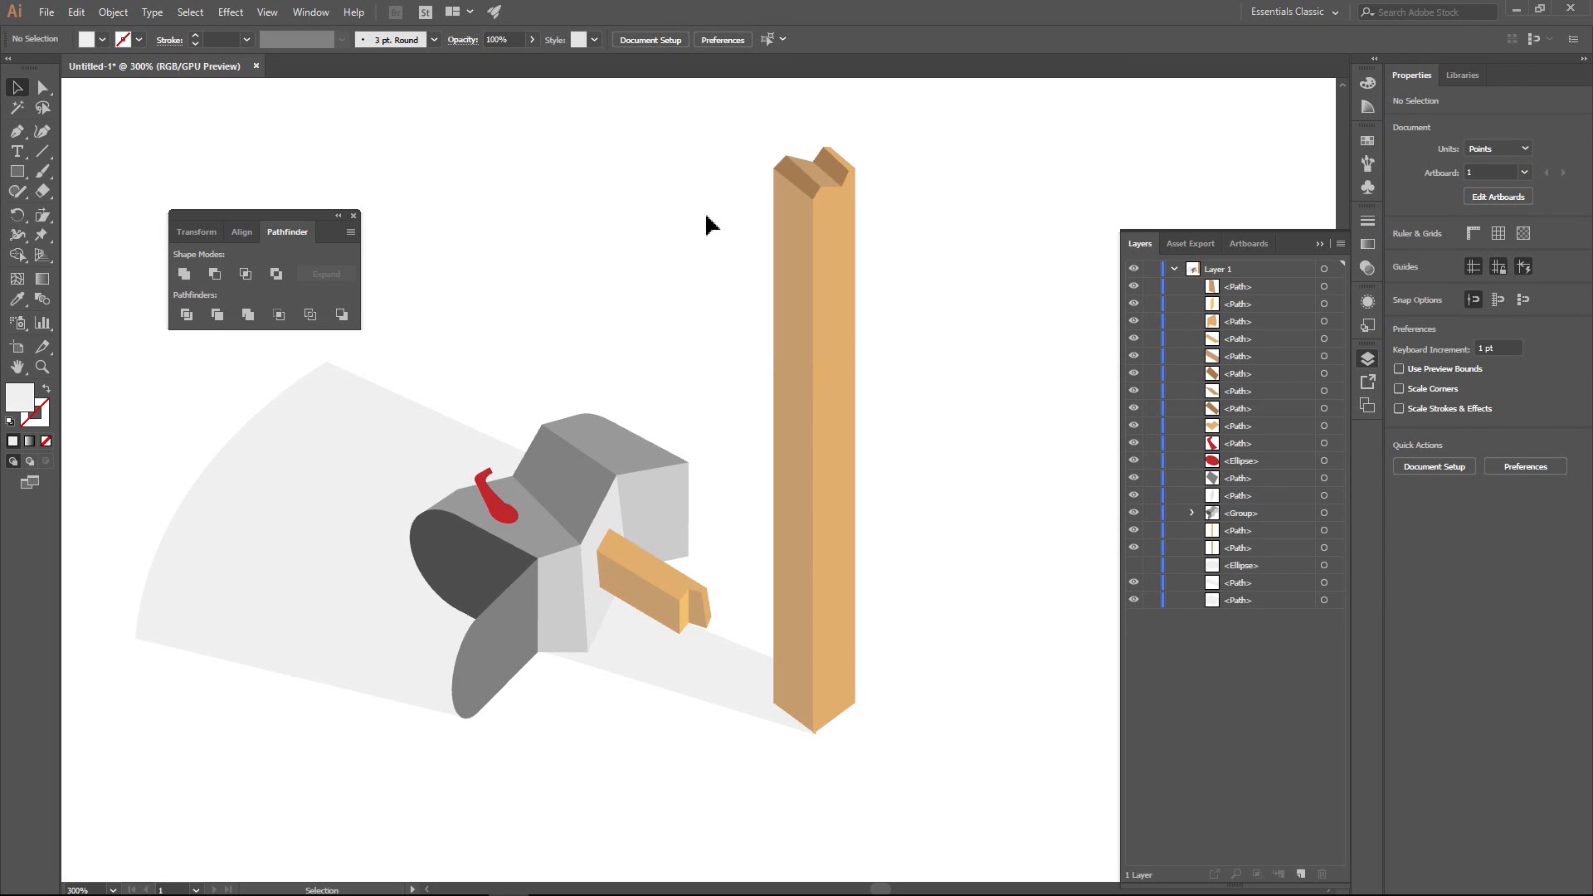
- Draw a closed light grey shape about 66 by 102 pt around the post's top, with a V-shaped lower edge across both faces
left_click(16, 131)
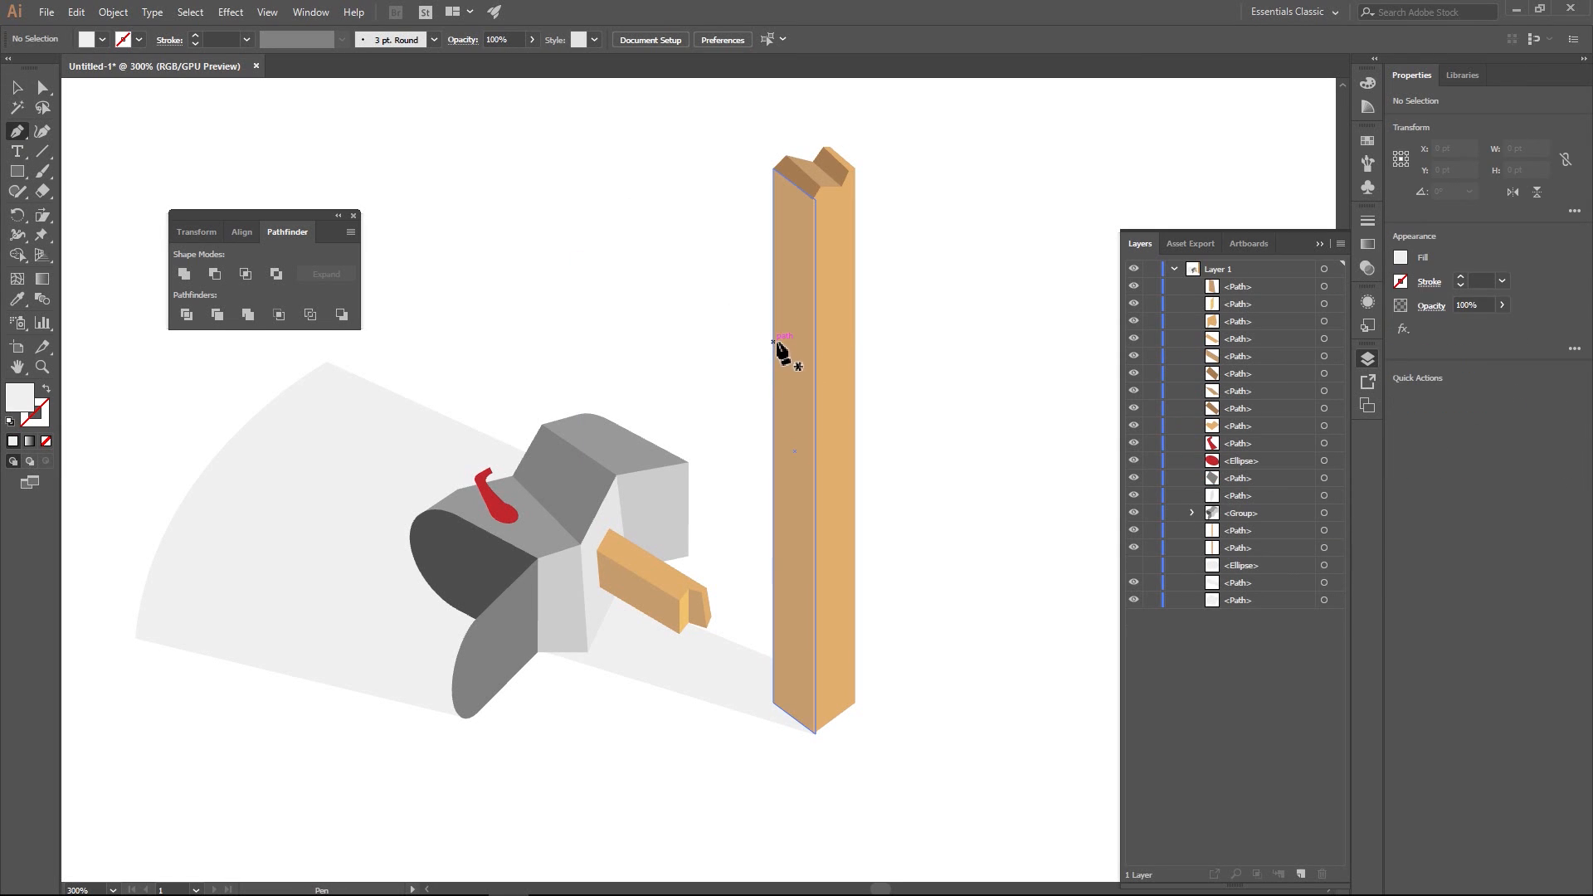
left_click(772, 341)
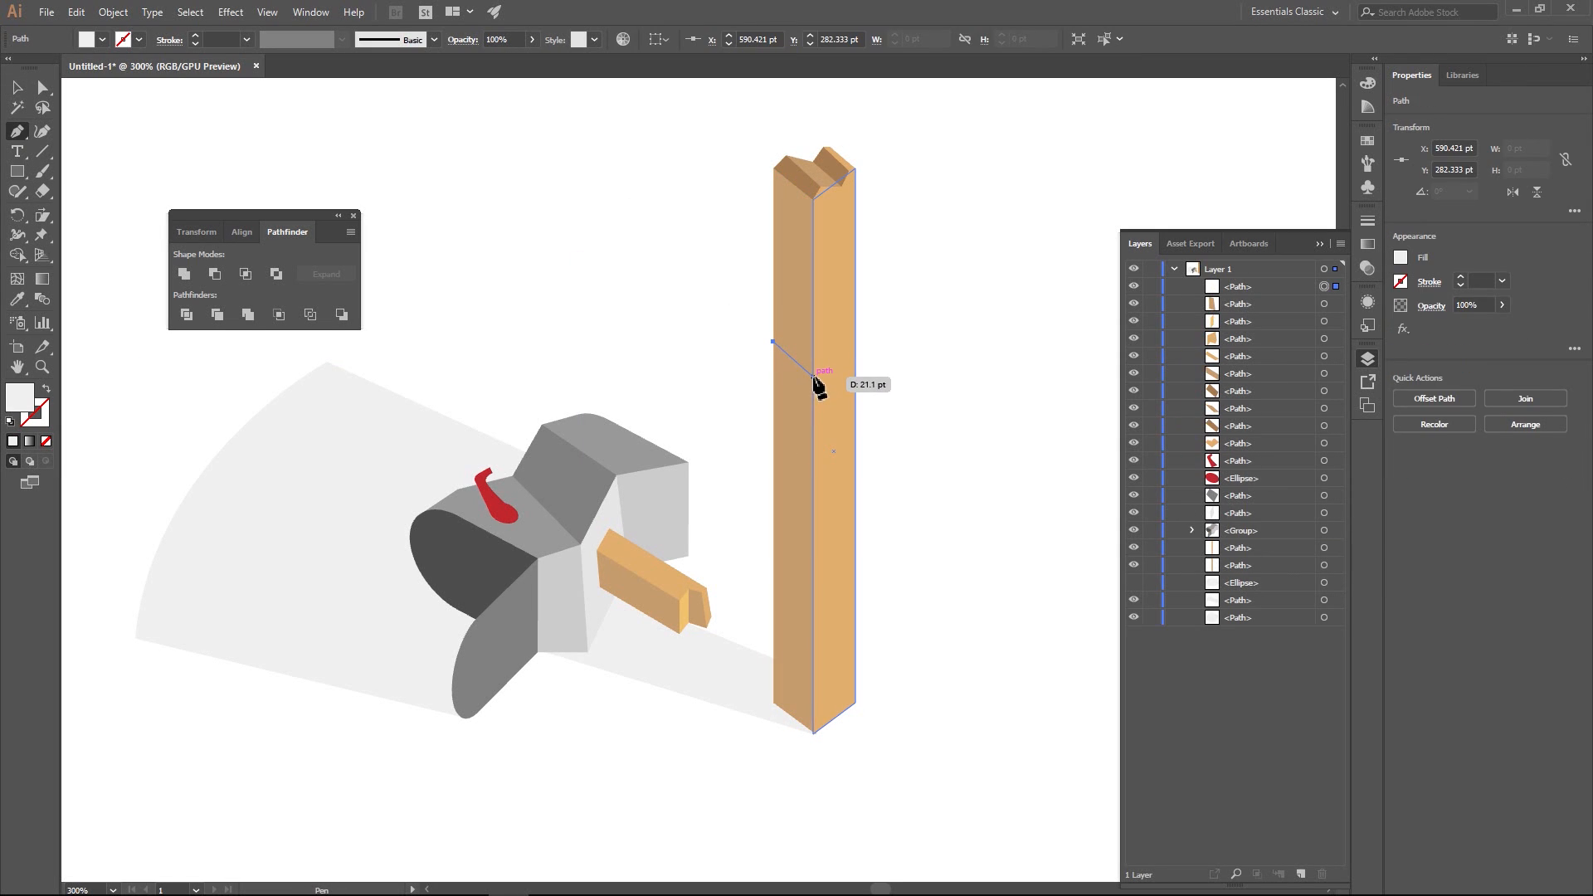
left_click(813, 376)
left_click(856, 352)
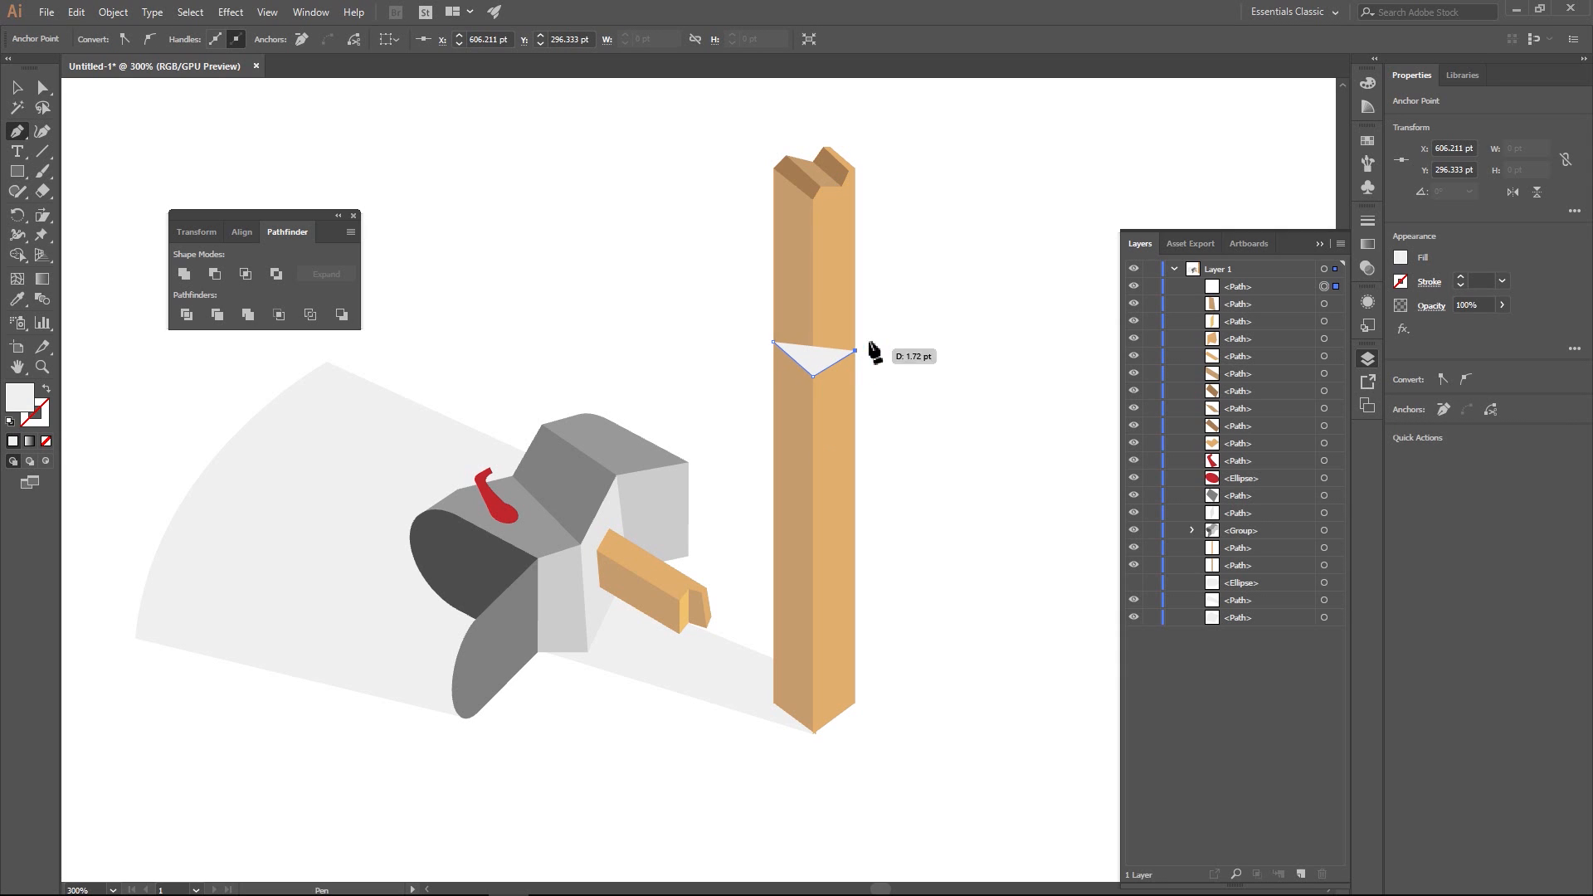
left_click(904, 309)
left_click(878, 132)
left_click(813, 124)
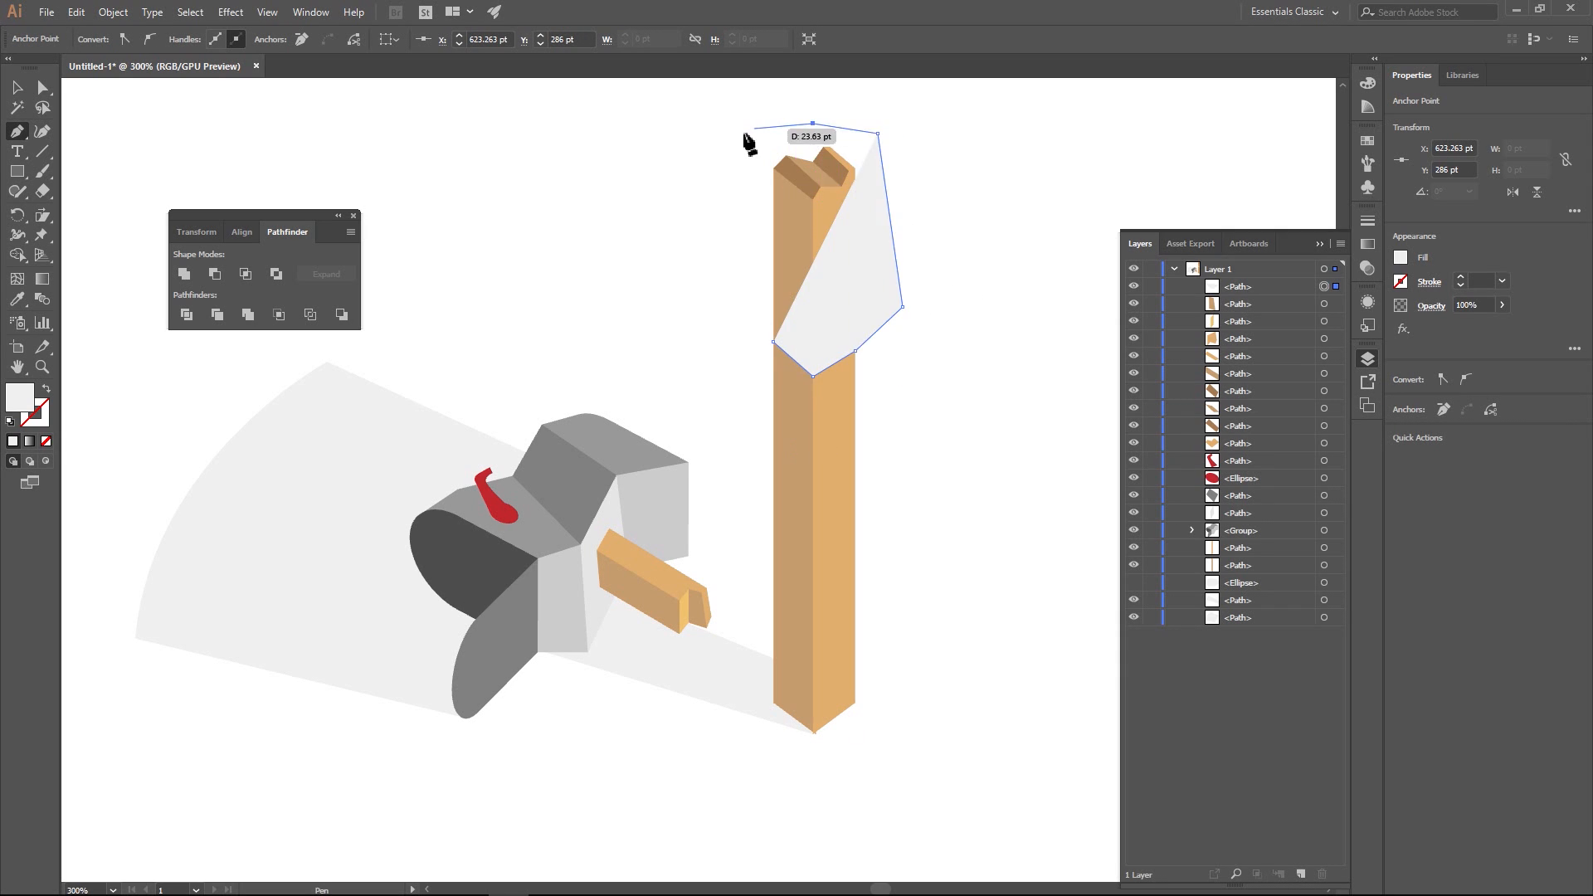
left_click(741, 131)
left_click(747, 314, "ctrl")
left_click(747, 313)
left_click(775, 342)
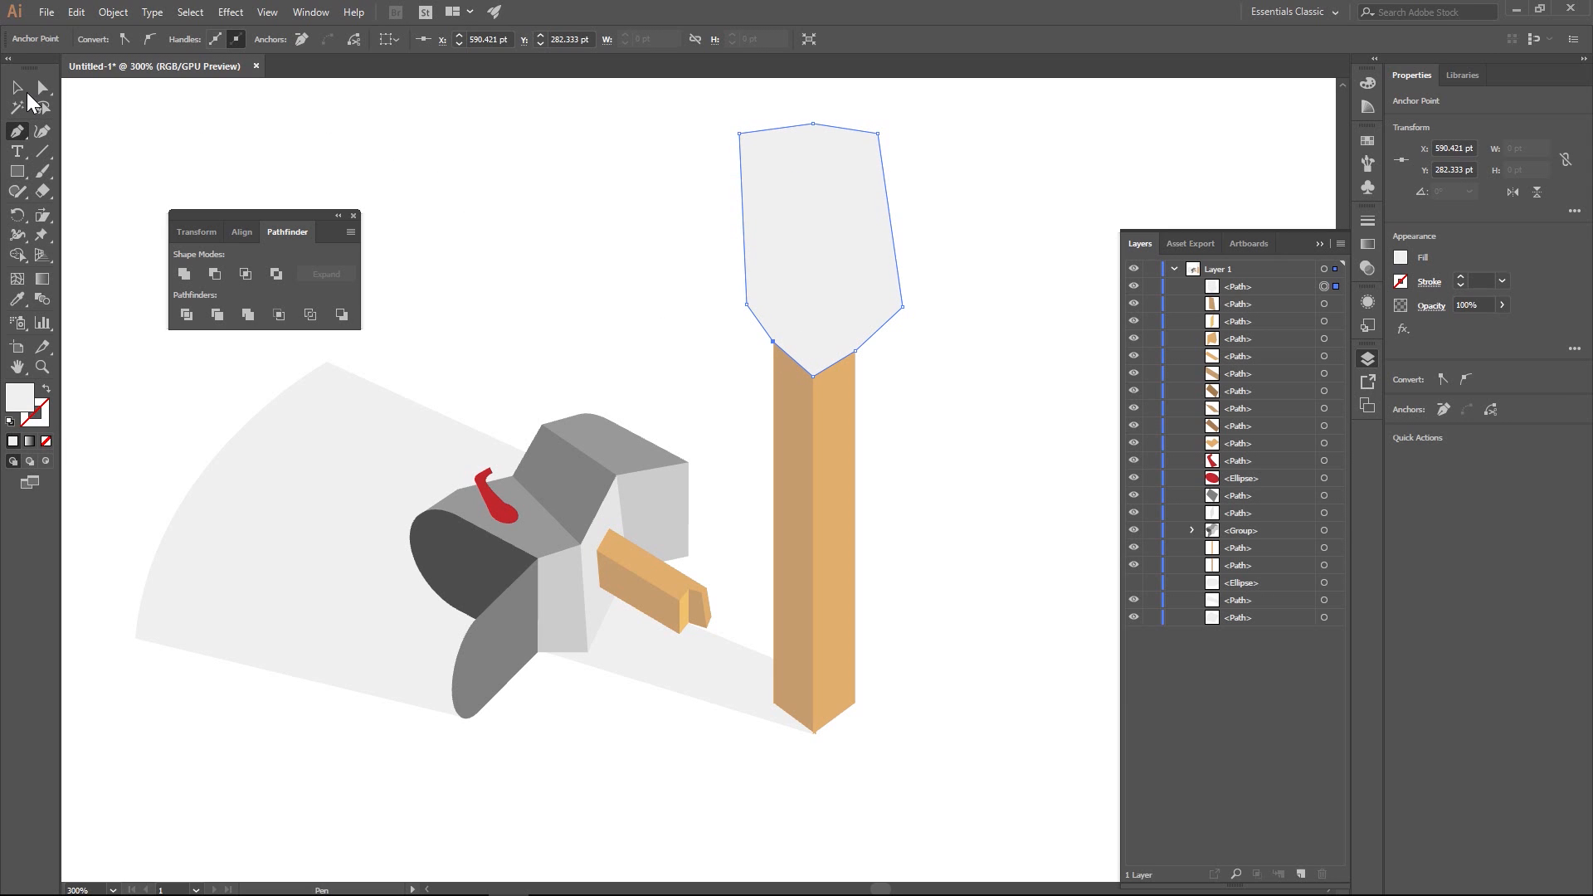
- Place the light grey cutting shape behind everything and use it to divide the post together with its broken top
left_click(17, 88)
left_click(854, 231)
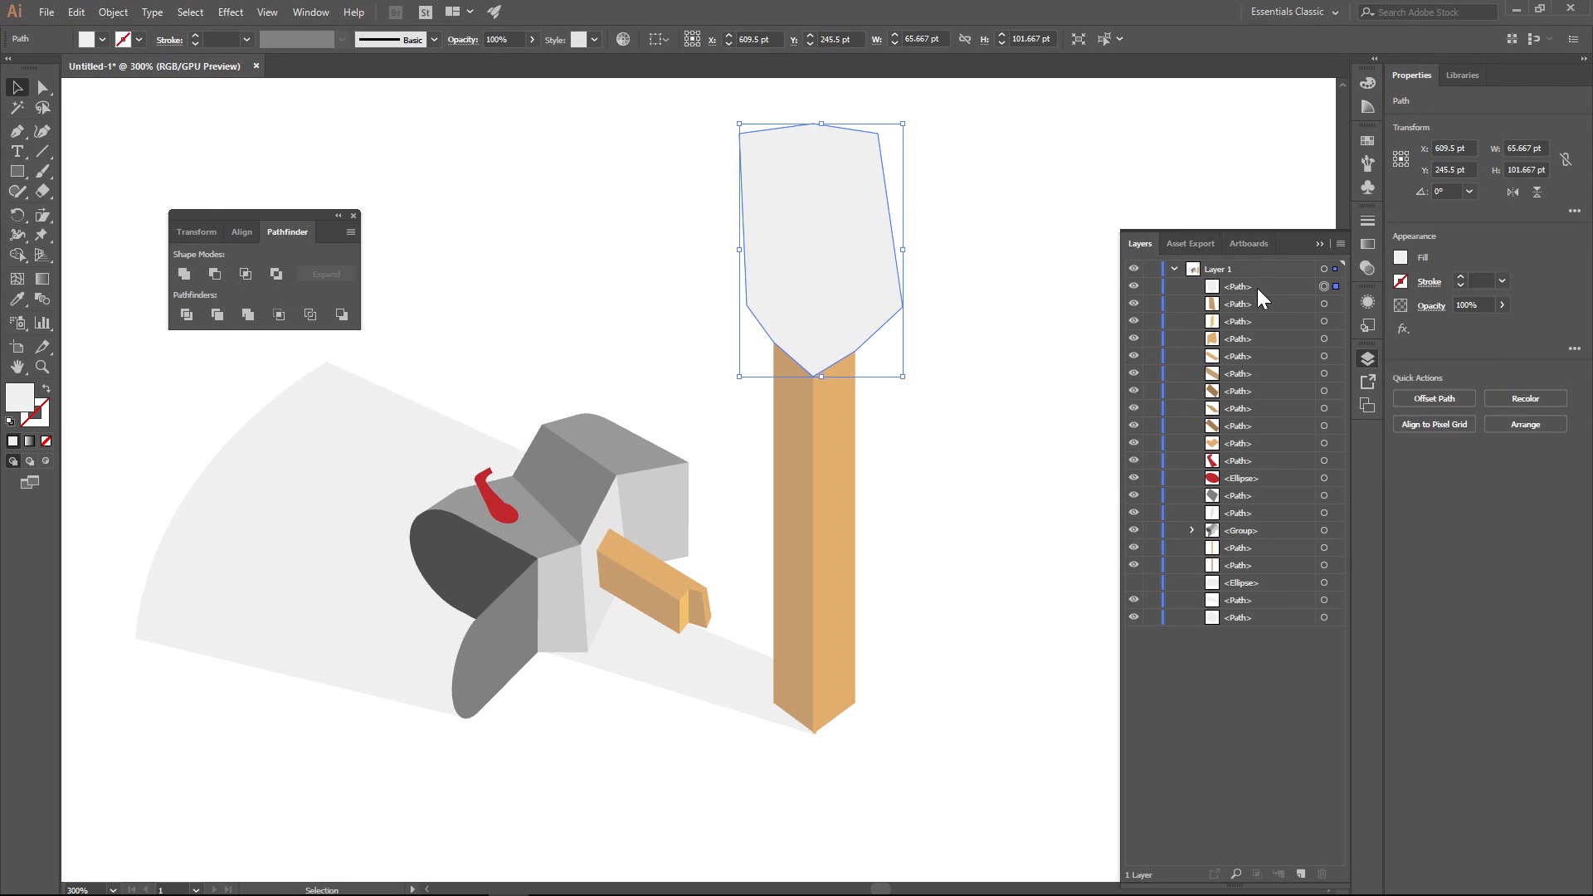
left_click_drag(1257, 287, 1270, 622)
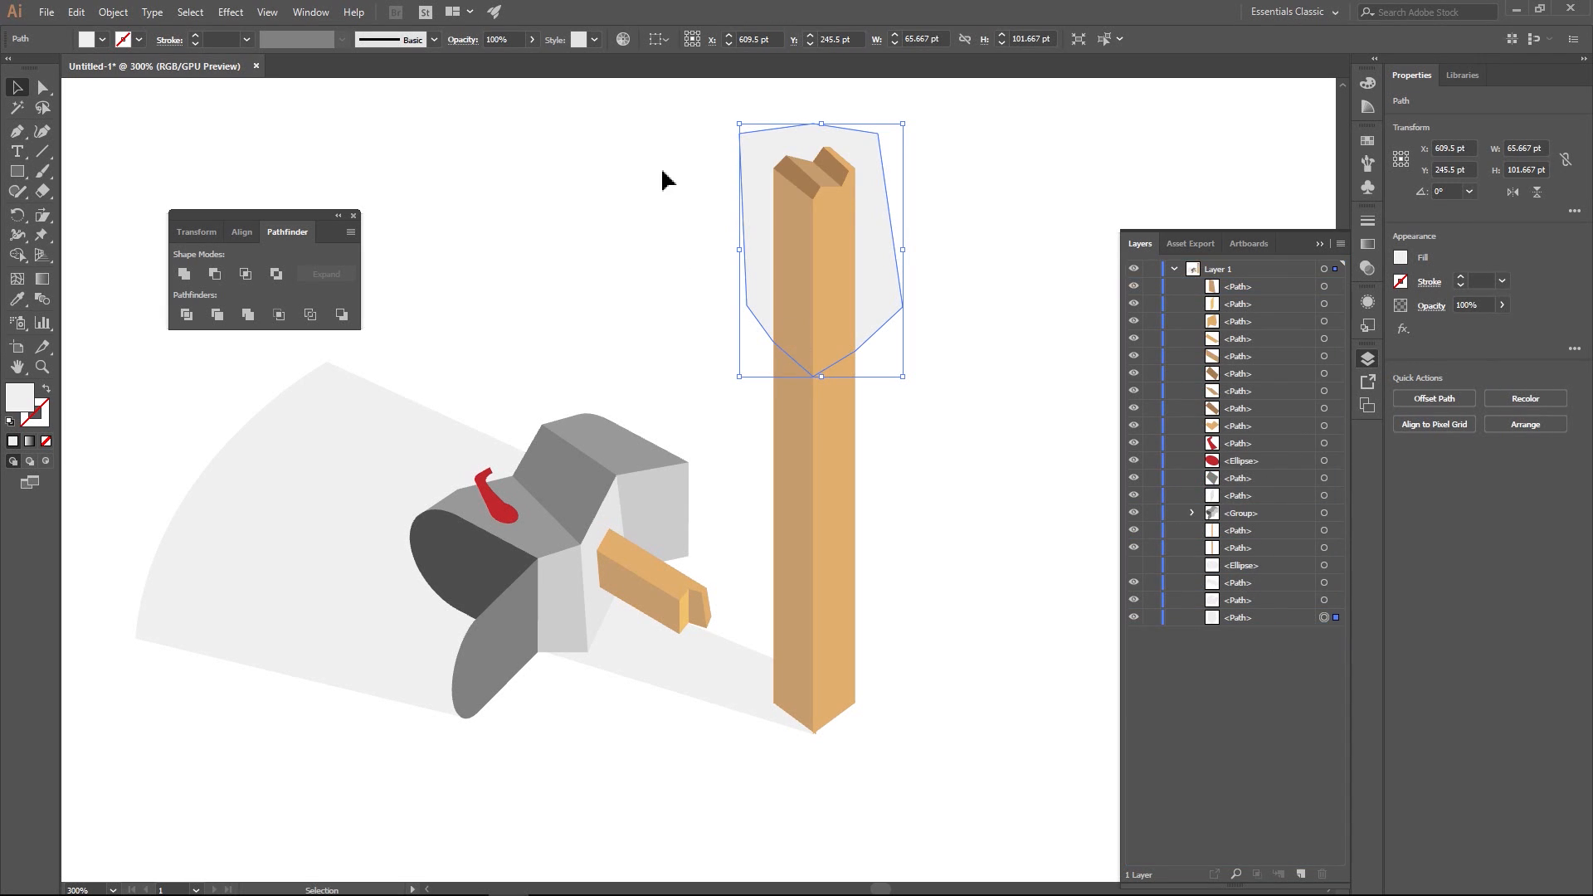
left_click_drag(683, 114, 974, 387)
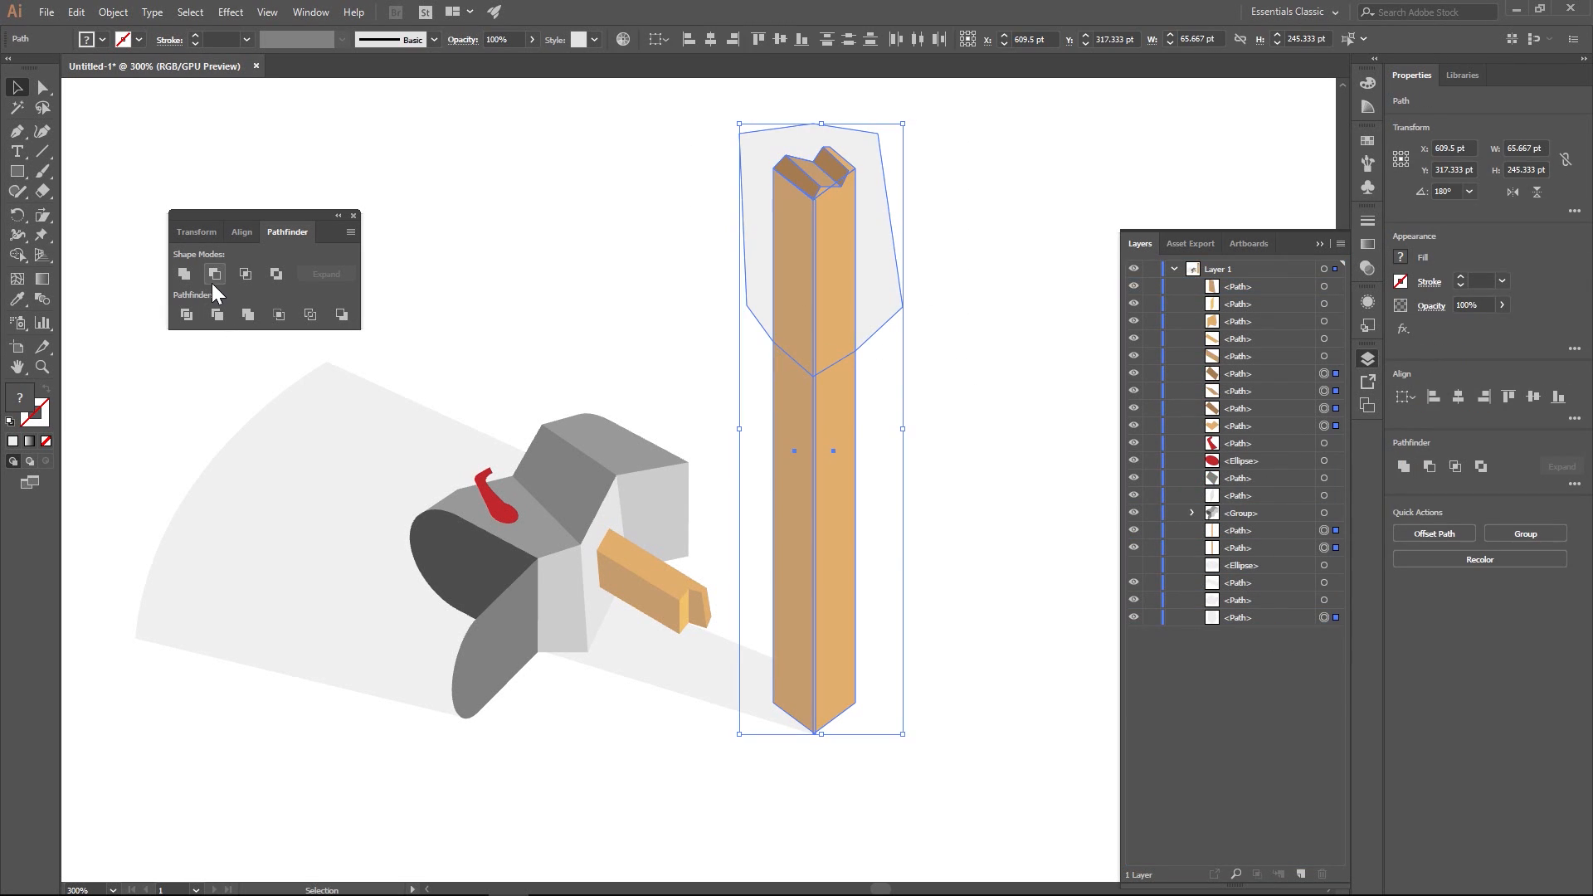
left_click(187, 314)
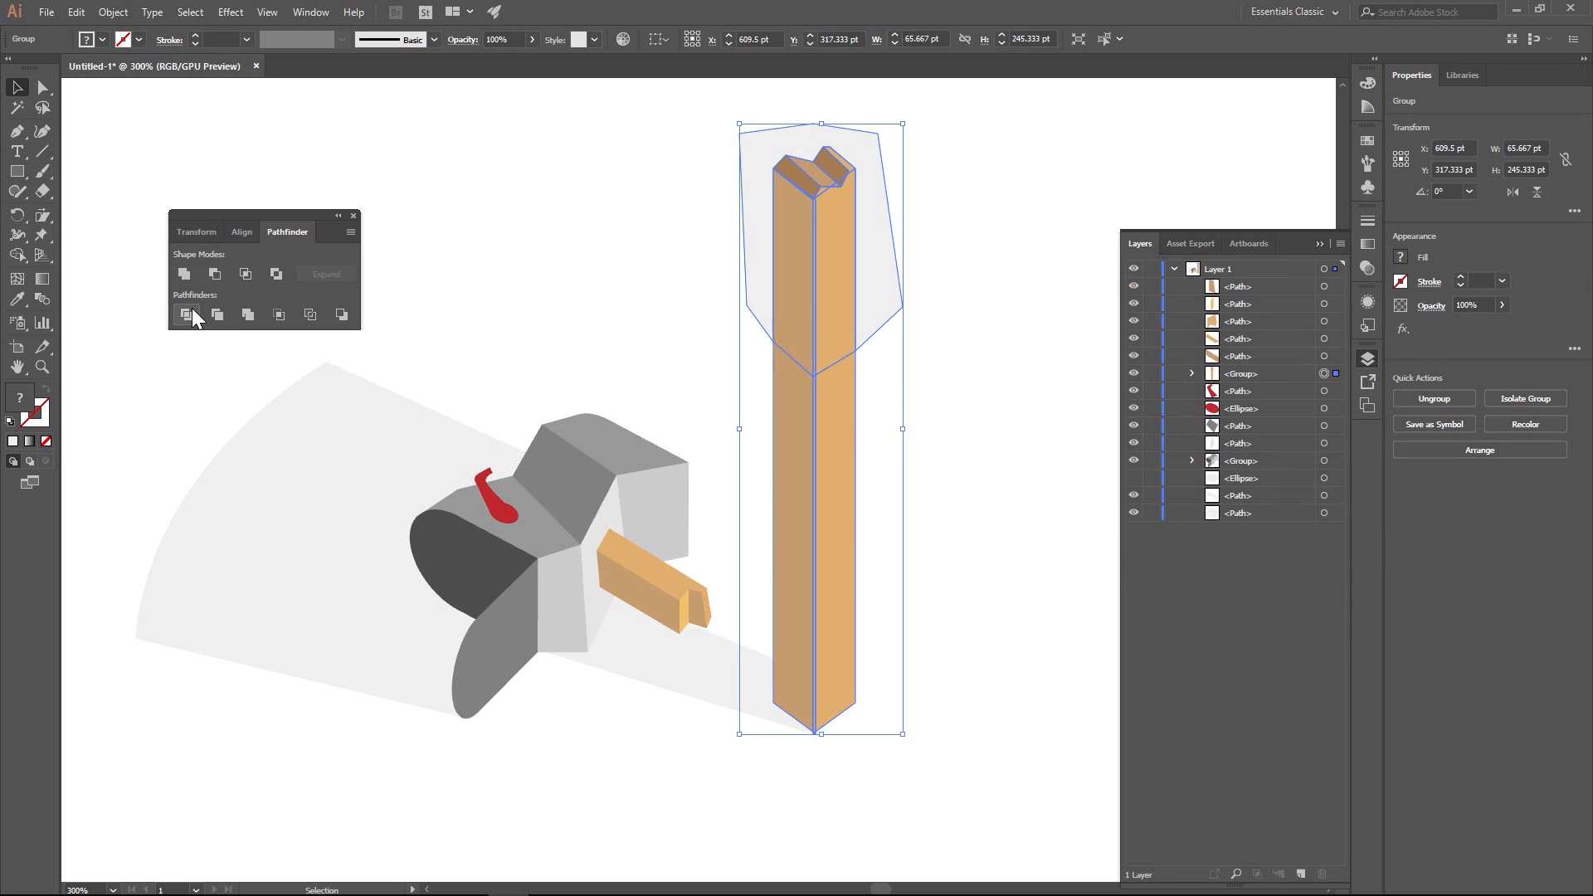
- Delete the leftover light grey area of the cutting shape around the post's top
key("a")
left_click(864, 270)
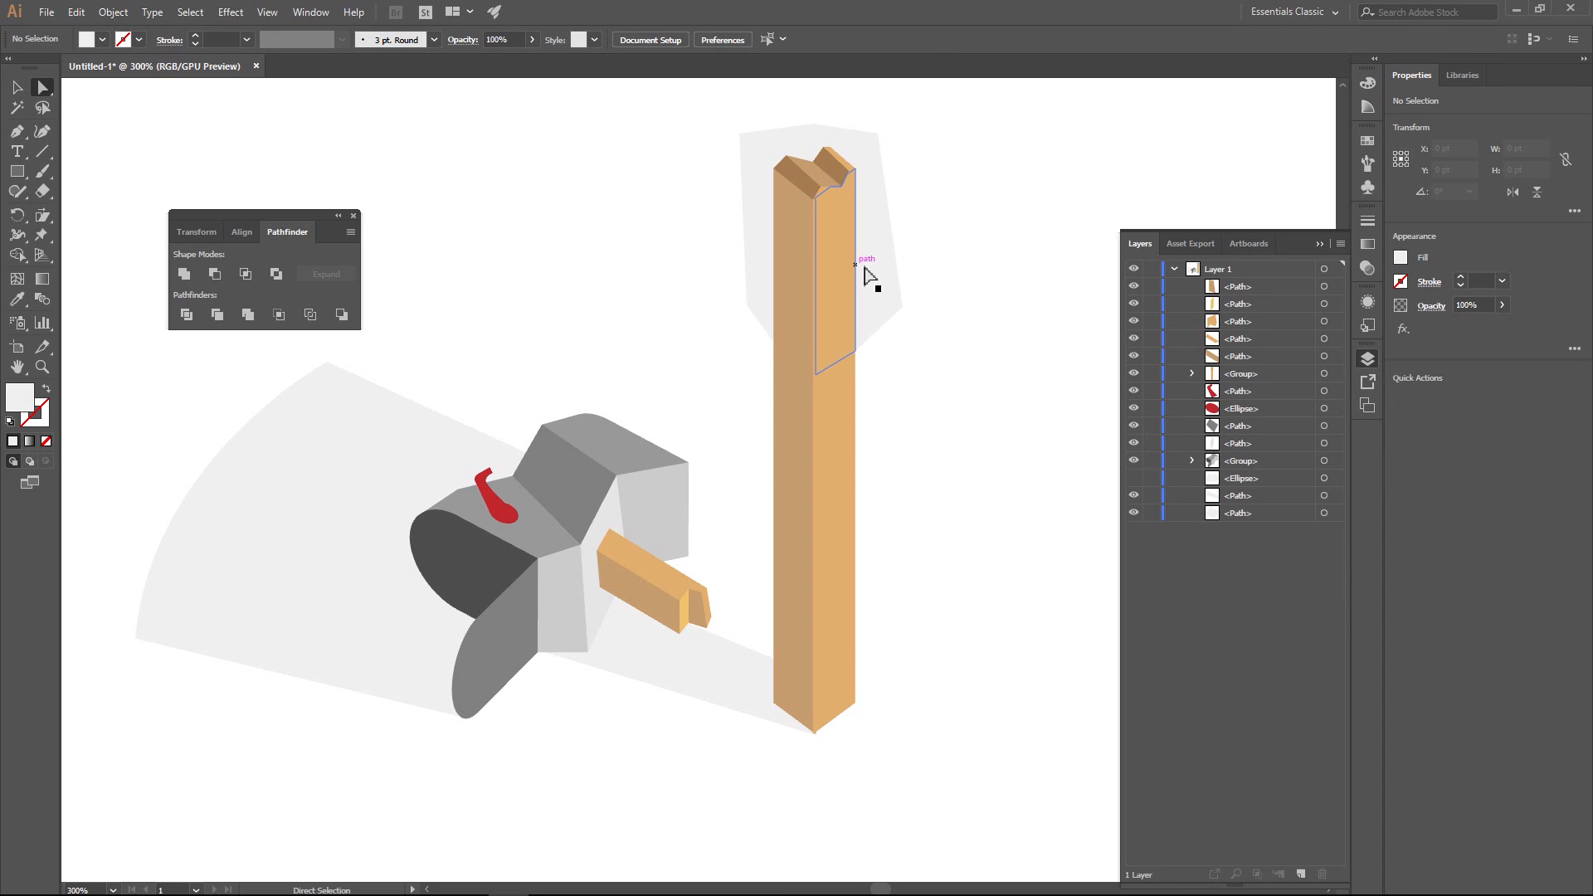
key("Delete")
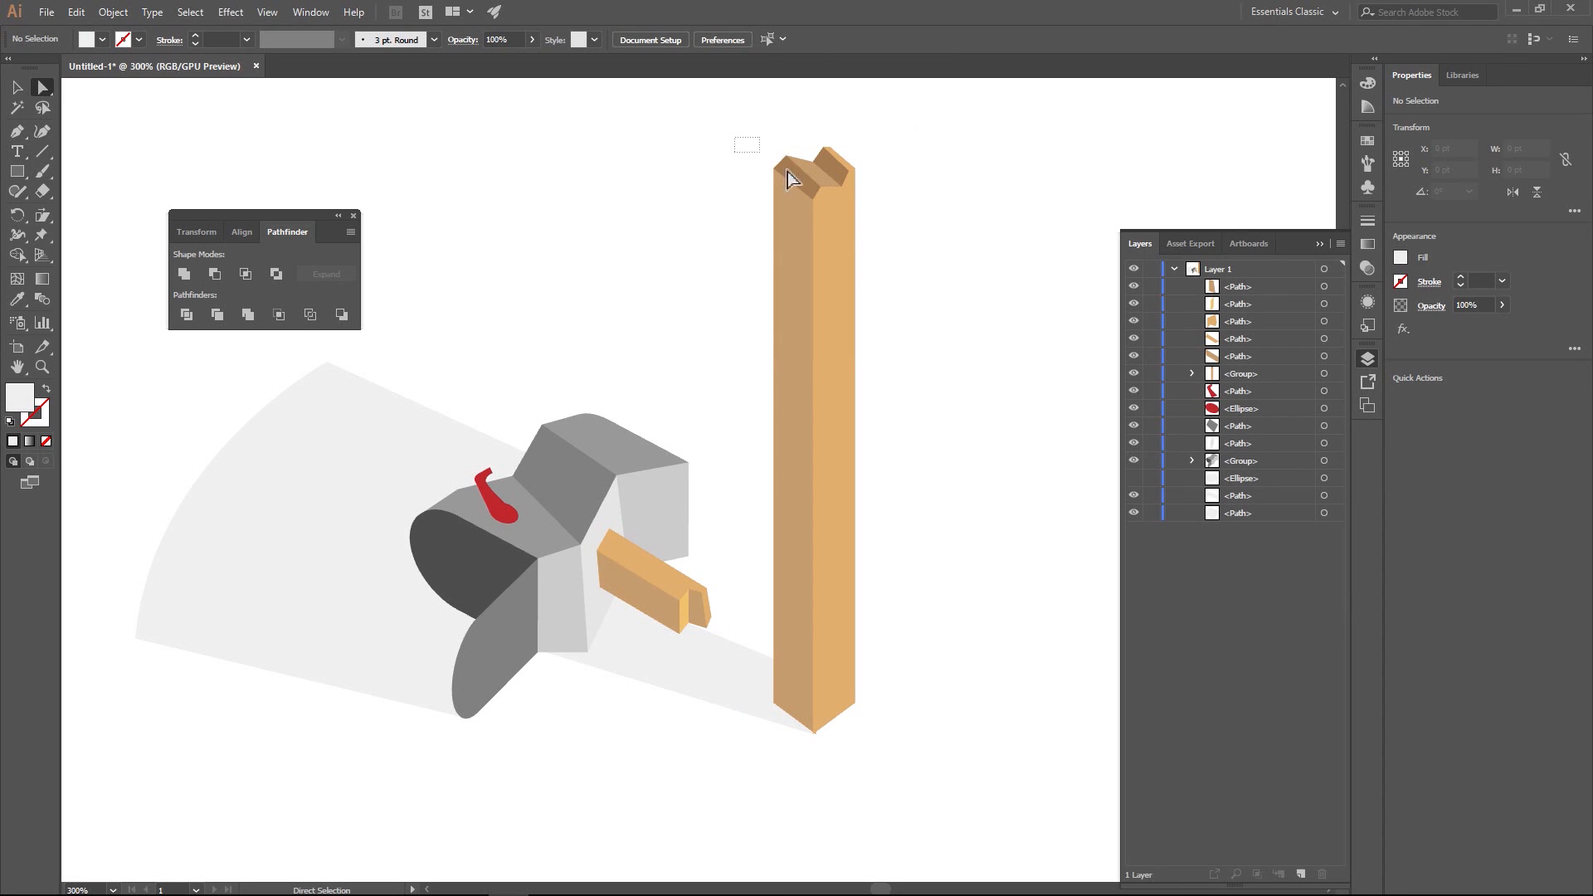
- Ungroup the divided post so its upper and lower sections are separate pieces
left_click_drag(735, 137, 906, 280)
left_click(16, 87)
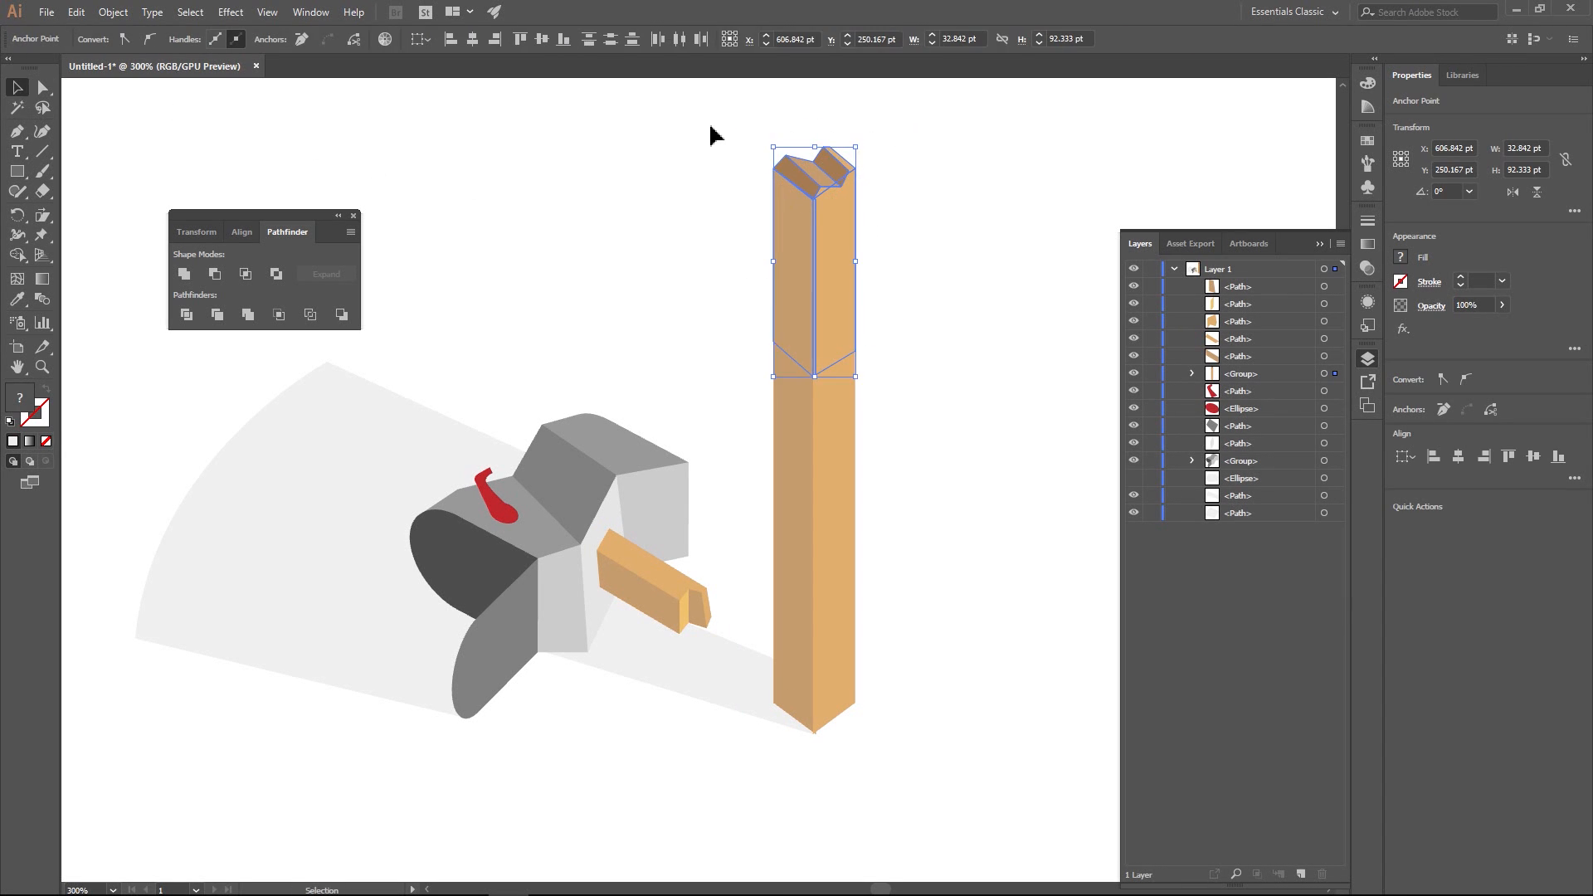
left_click(712, 135)
left_click(817, 228)
right_click(826, 226)
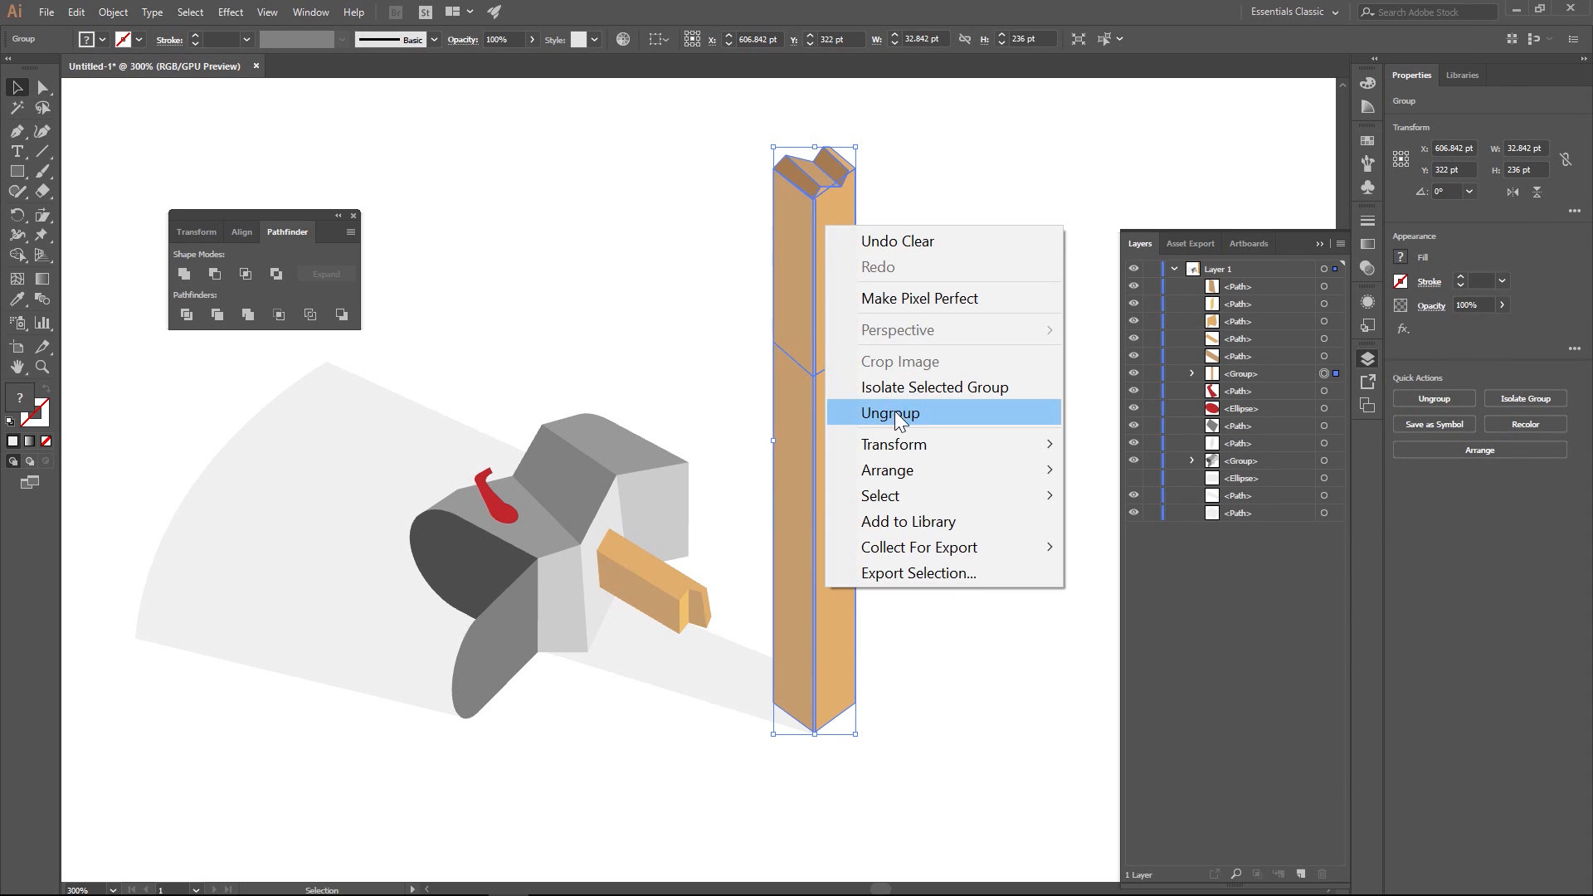
left_click(895, 410)
- Raise the post's cut top section about 10 pt, then tilt it slightly counter-clockwise and shift it towards the mailbox
left_click(797, 155)
left_click_drag(737, 135, 840, 283)
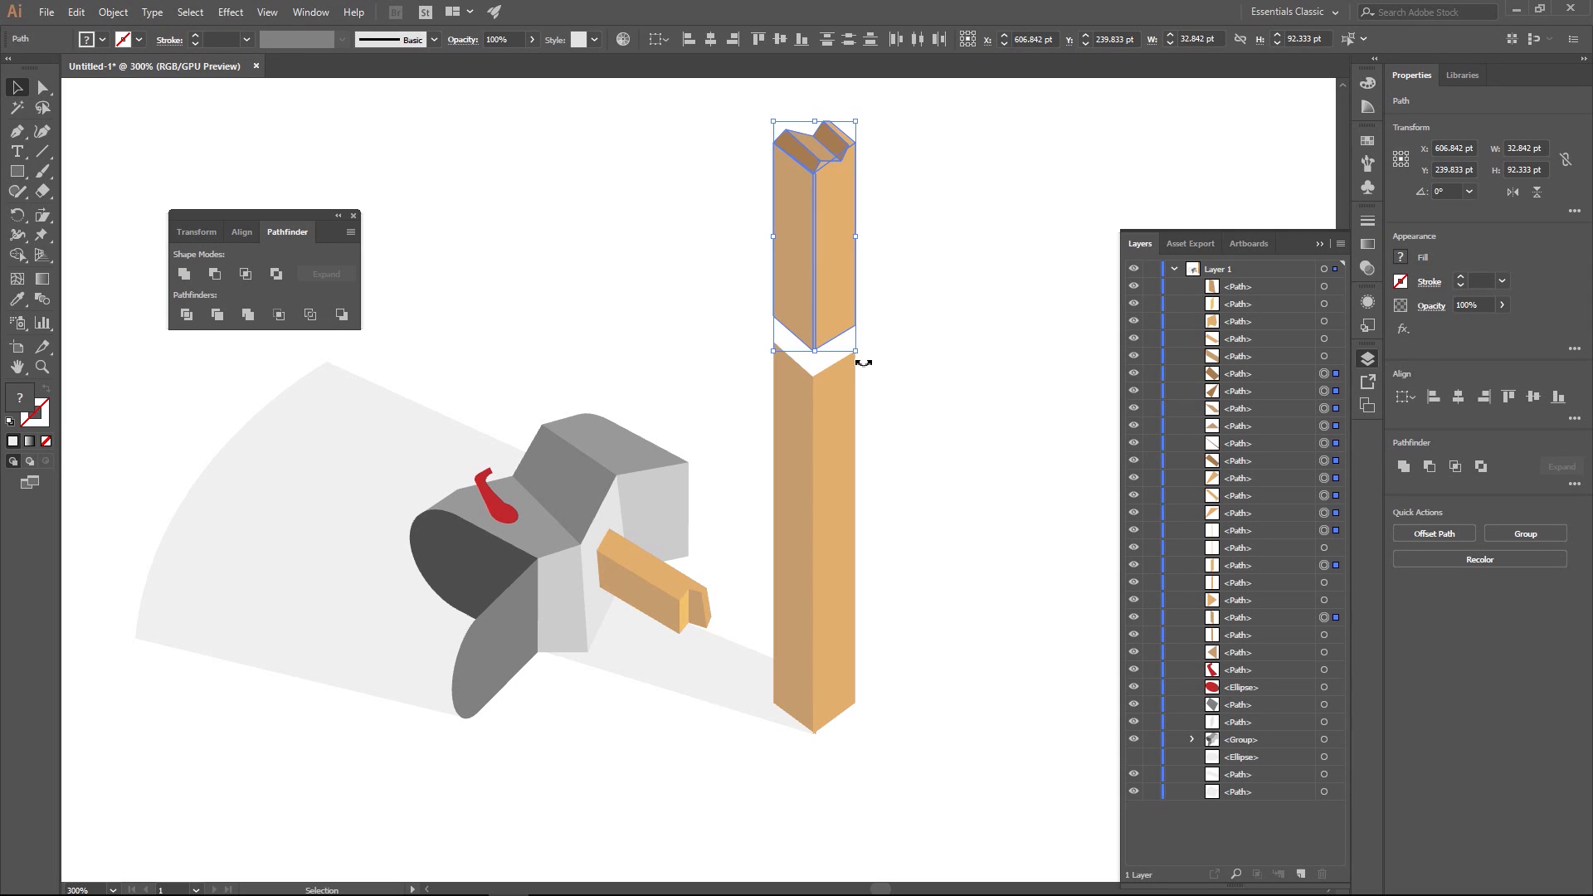
mouse_move(863, 363)
left_mouse_down()
mouse_move(847, 399)
mouse_move(871, 345)
mouse_move(885, 363)
left_mouse_up()
left_click_drag(840, 292, 807, 304)
left_click(896, 259)
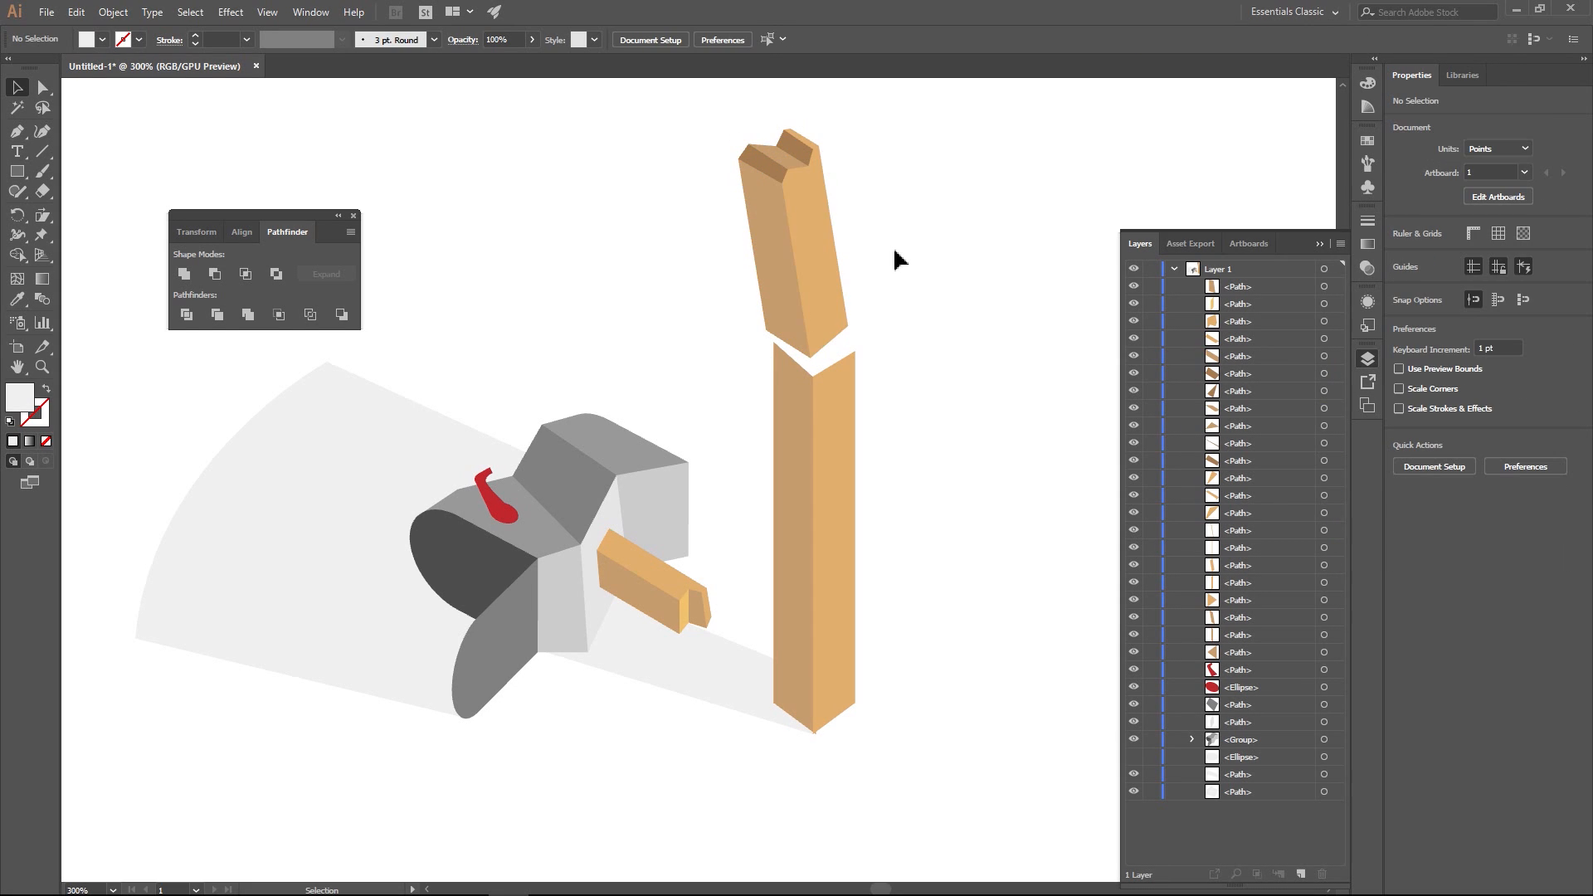
- Draw a closed four-sided Pen shape bridging the gap between the left faces of the post's tilted top and lower section
scroll(875, 349, "up", 4)
left_click_drag(813, 325, 868, 341)
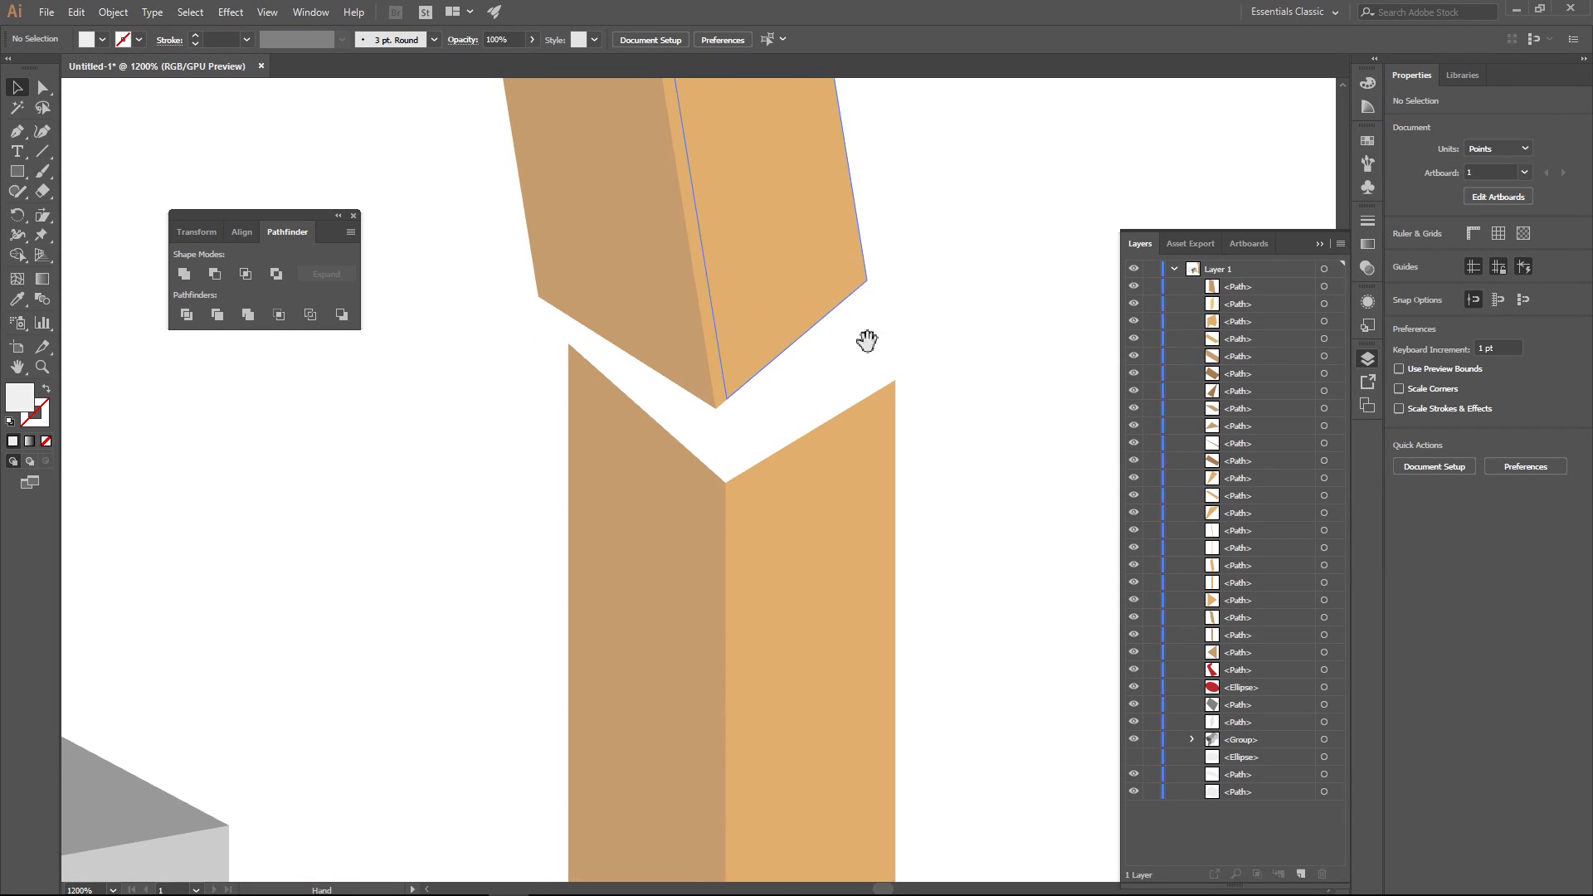
key("a")
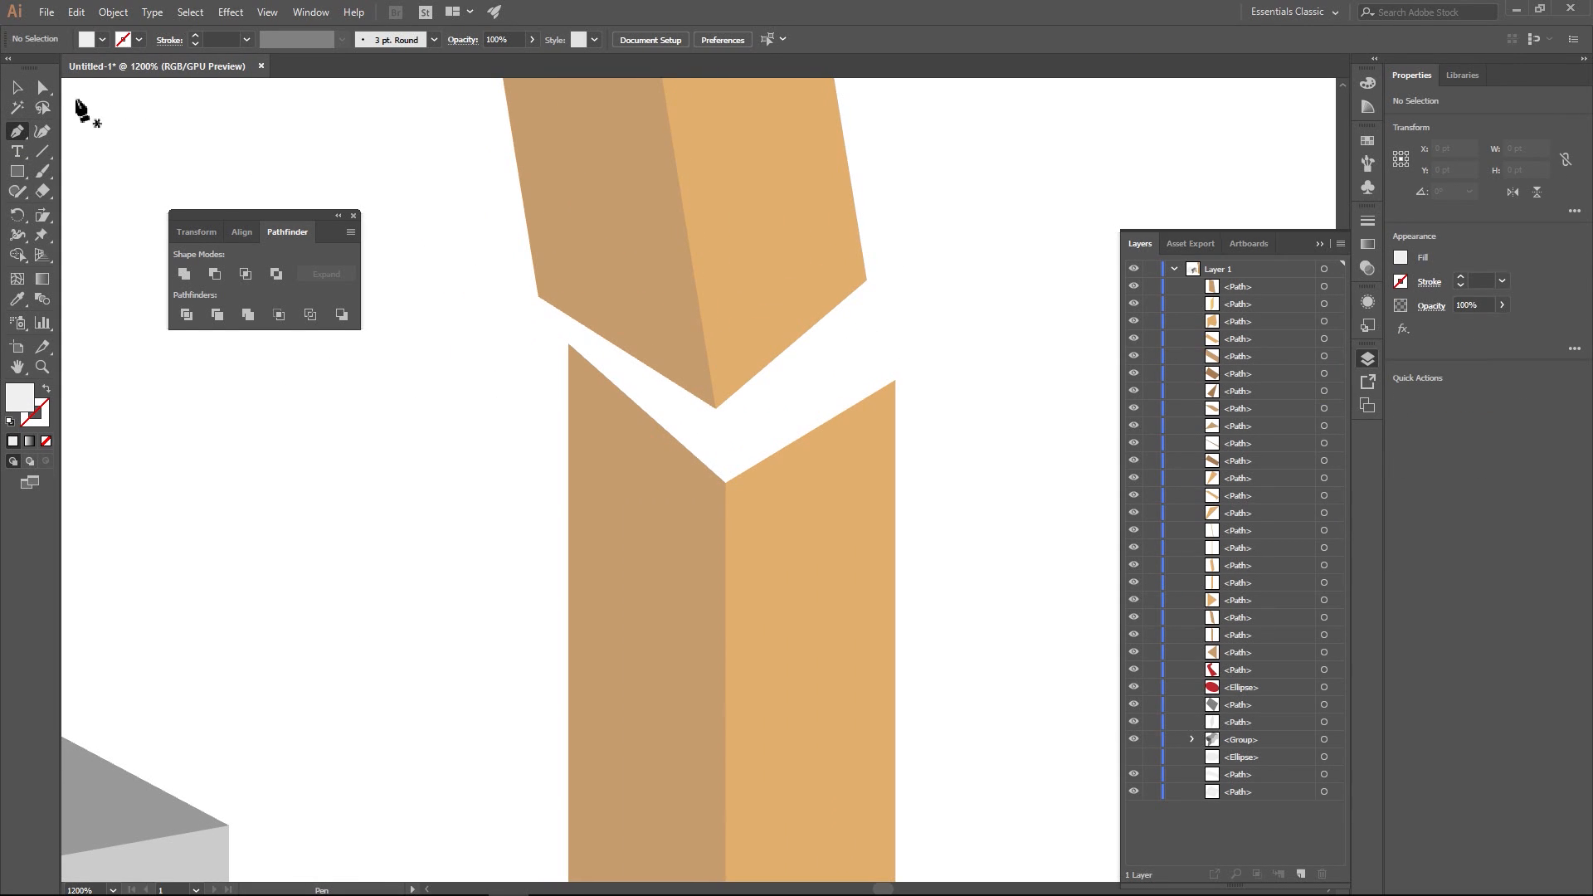
left_click(621, 237)
left_click(415, 204)
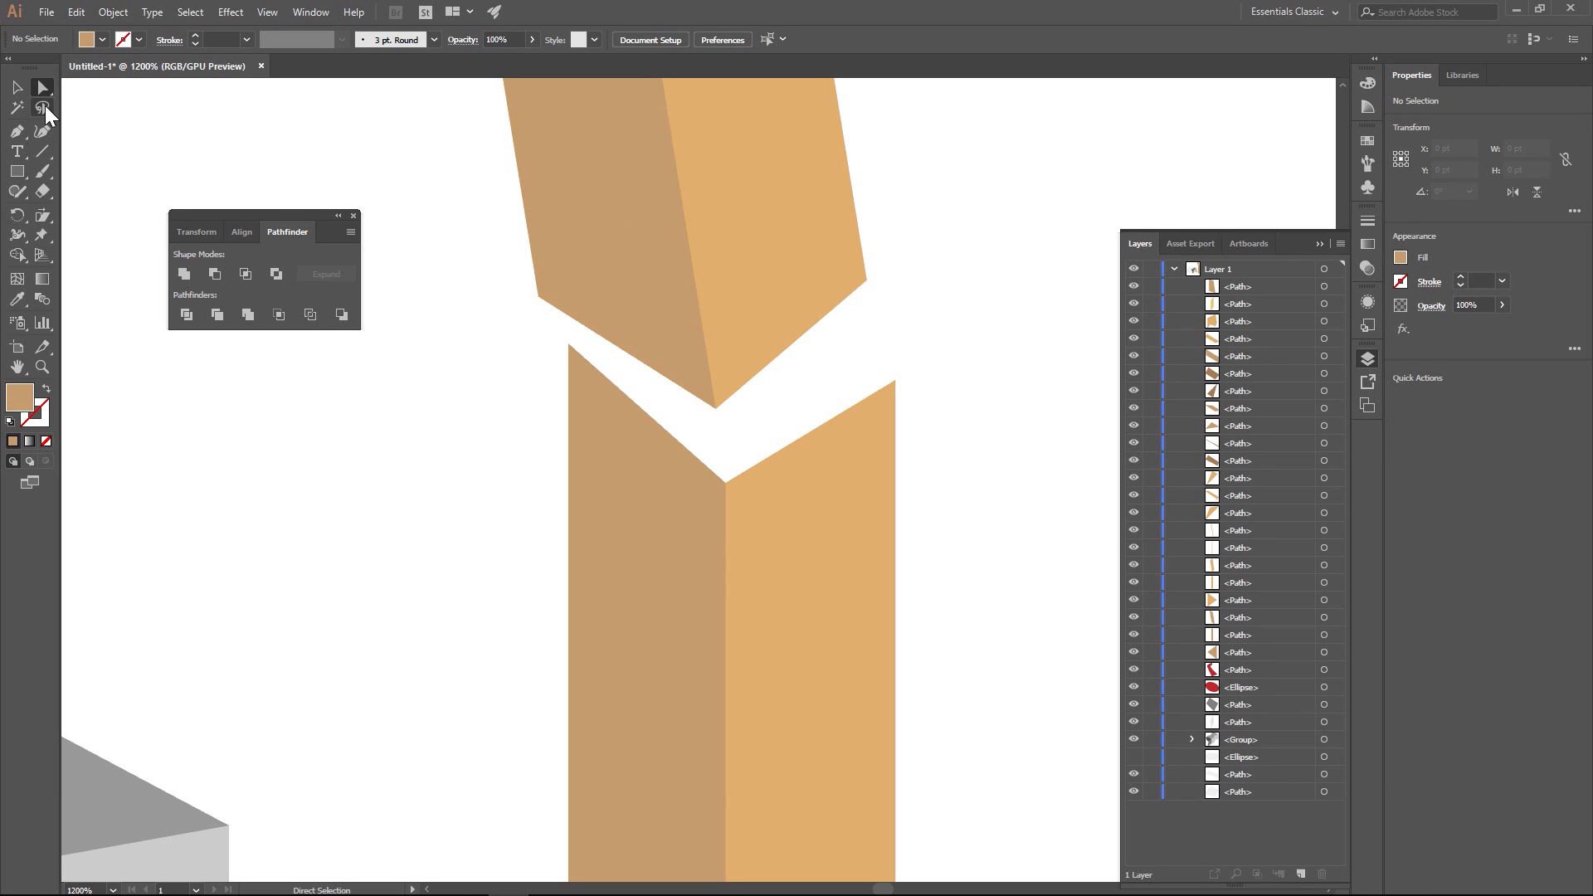
left_click(17, 132)
left_click(538, 296)
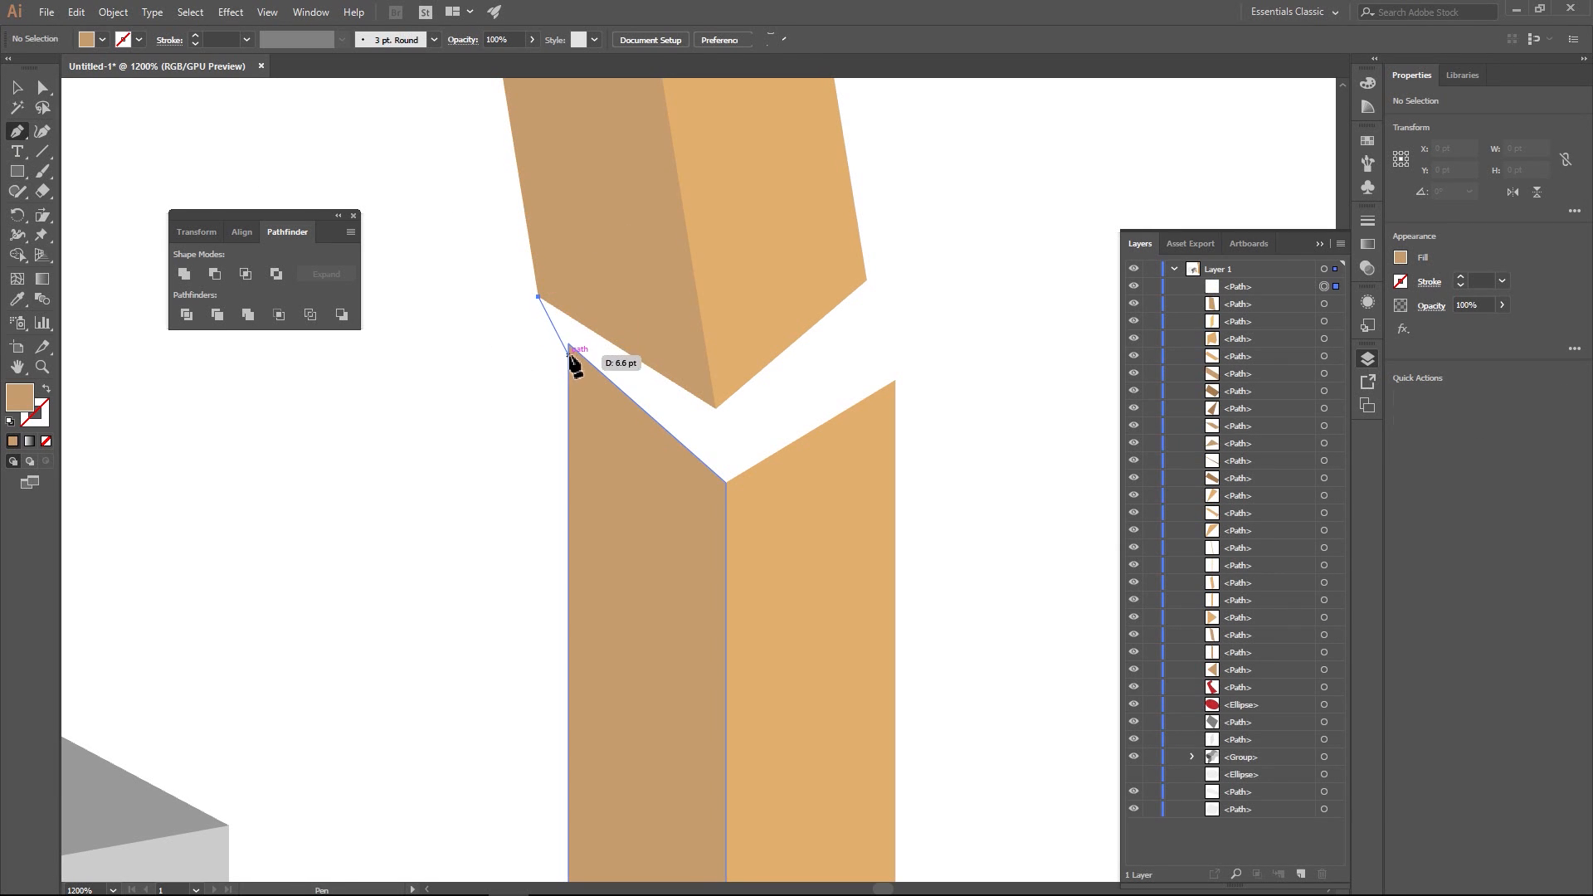
left_click(569, 343)
left_click(726, 481)
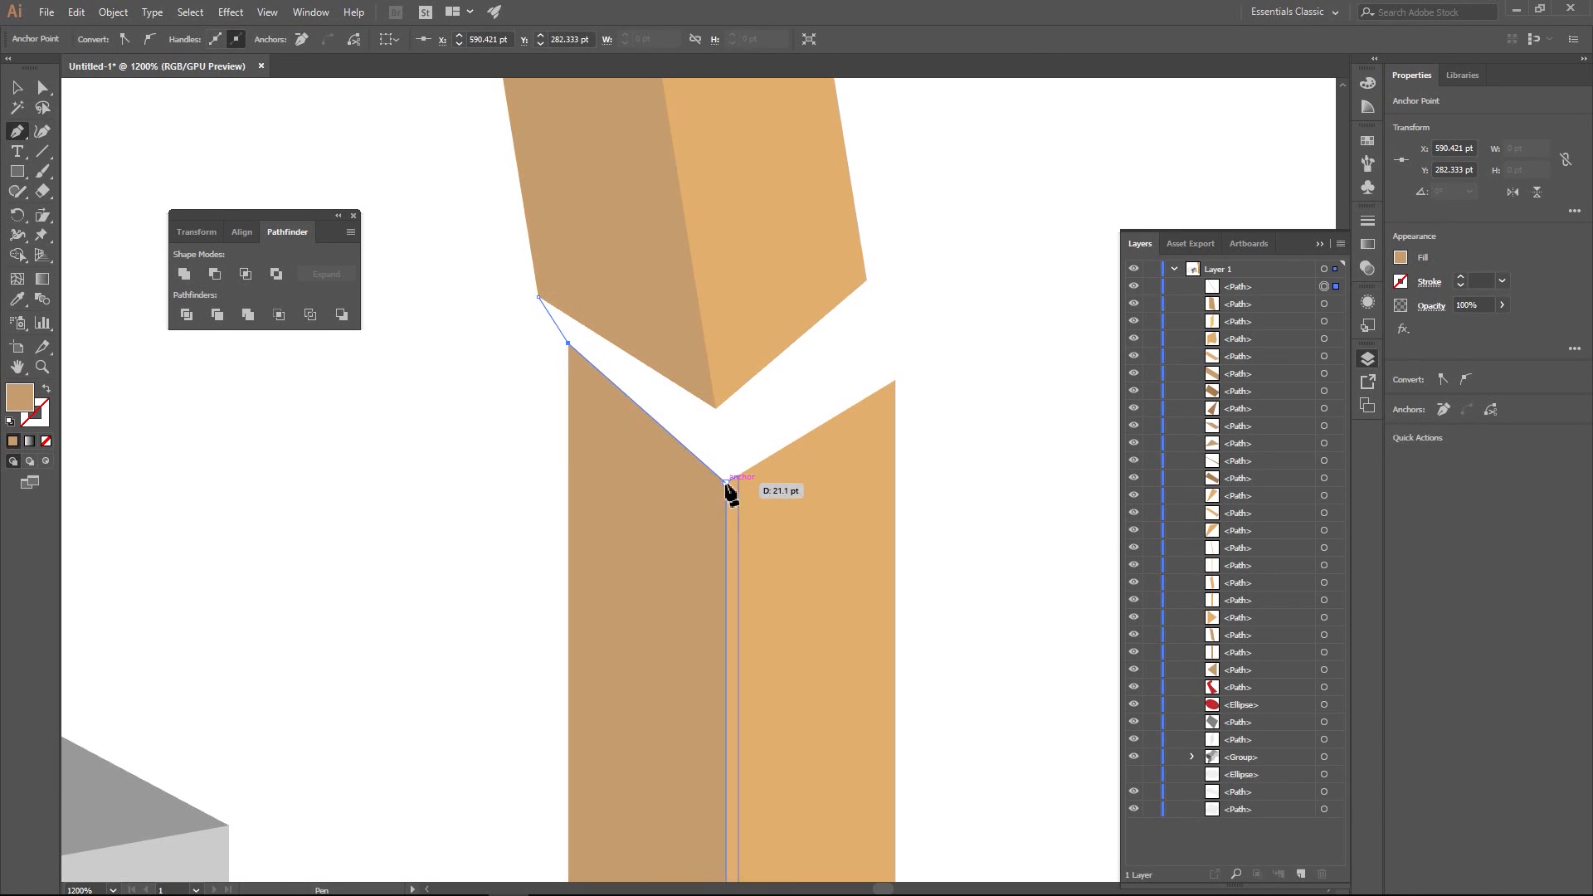
left_click(715, 408)
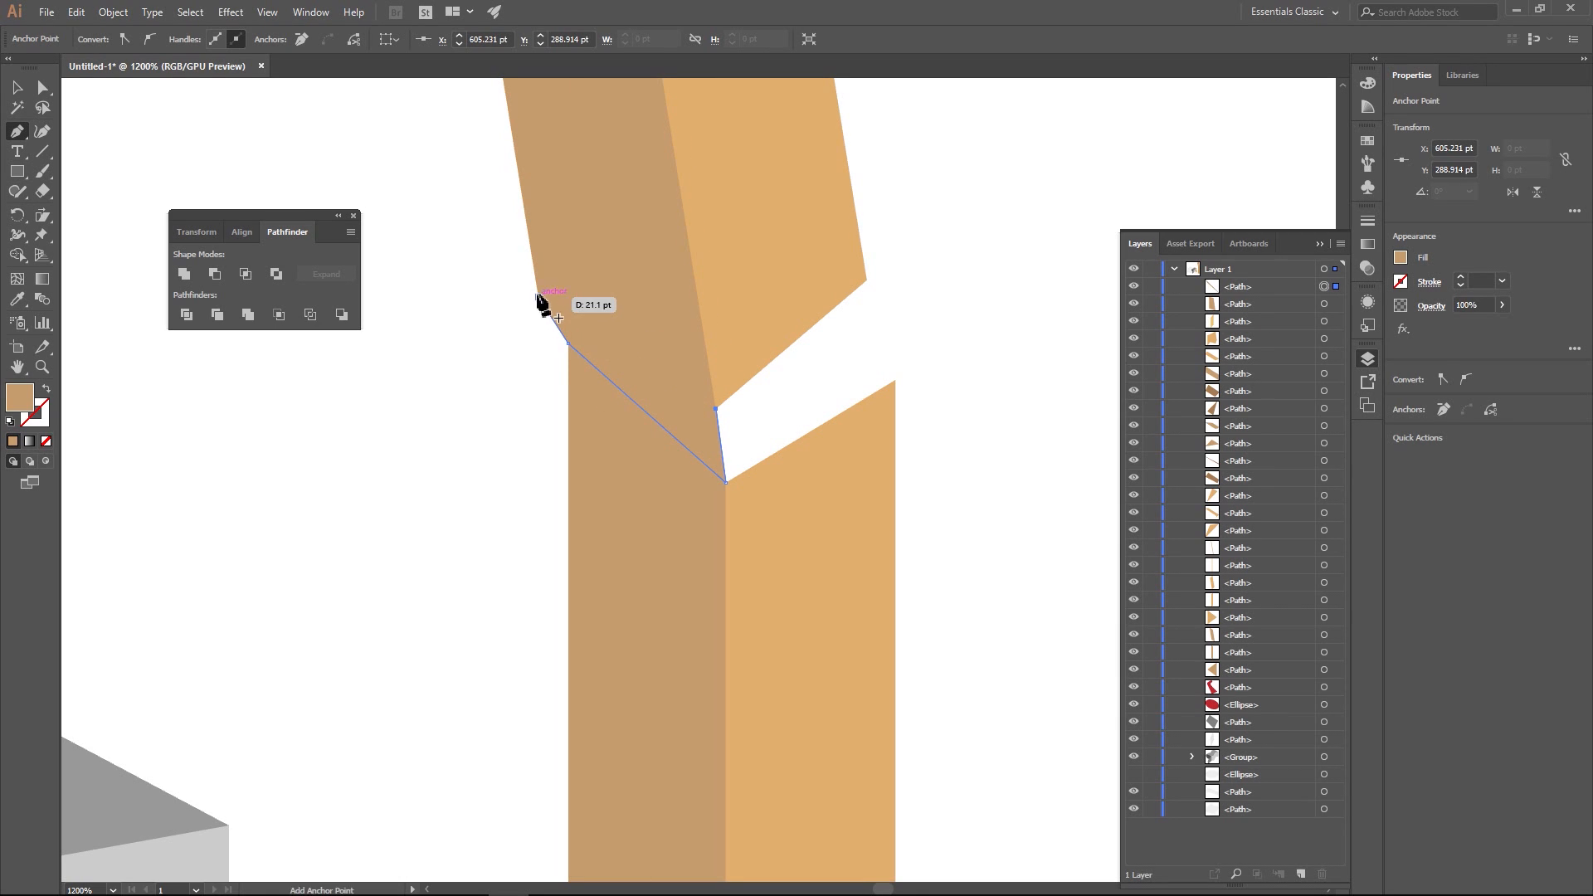
left_click(538, 297)
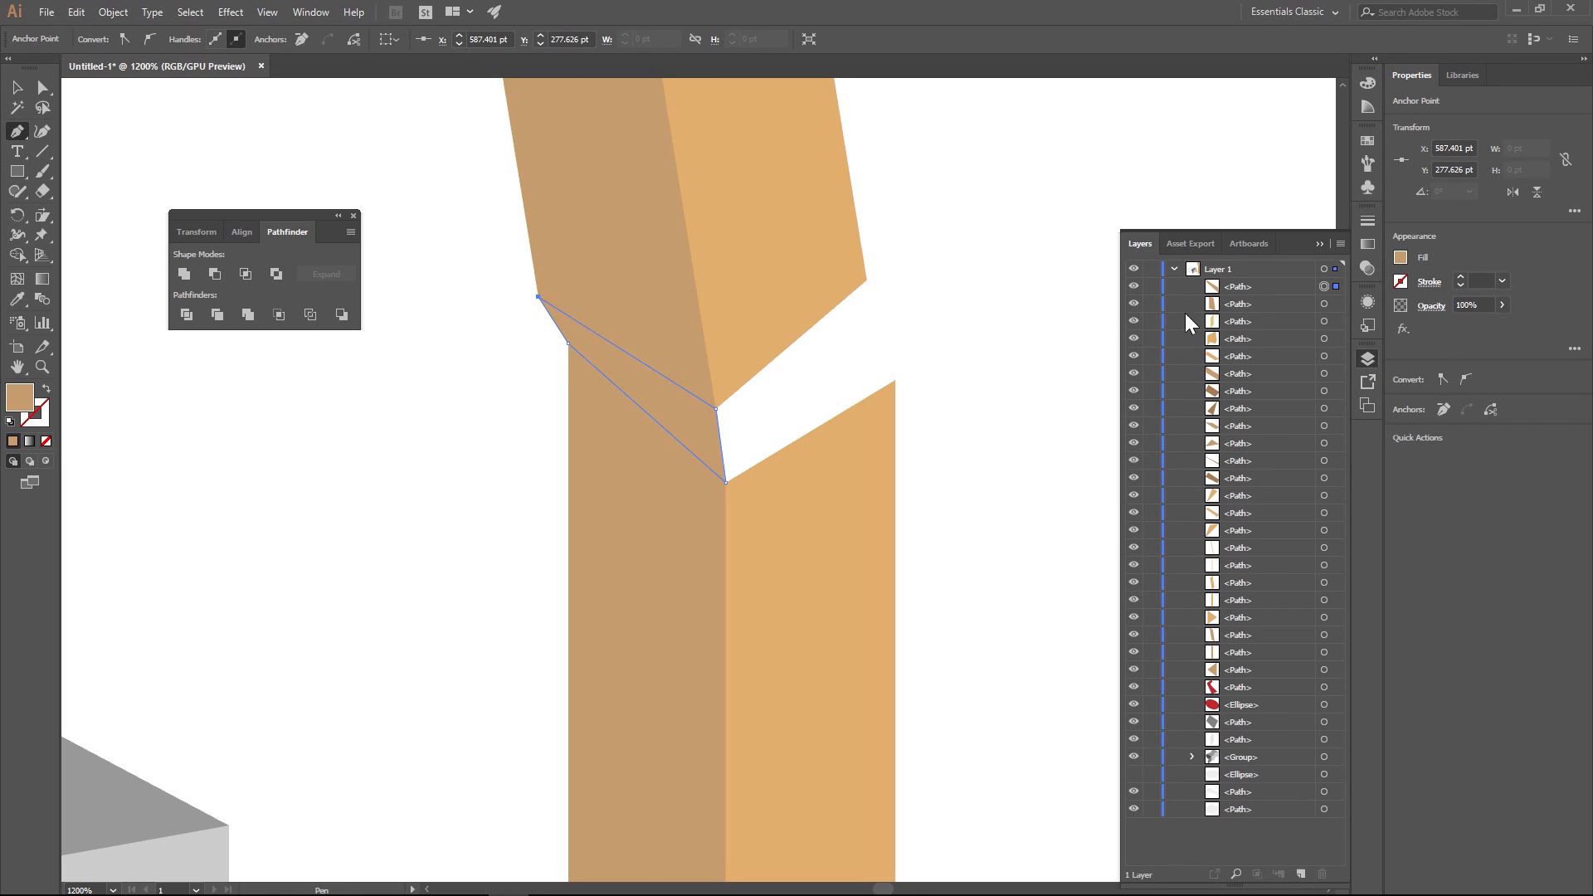
- Fill the new left gap shape with a darker brown swatch so it reads as the inside of the break
left_click(1401, 259)
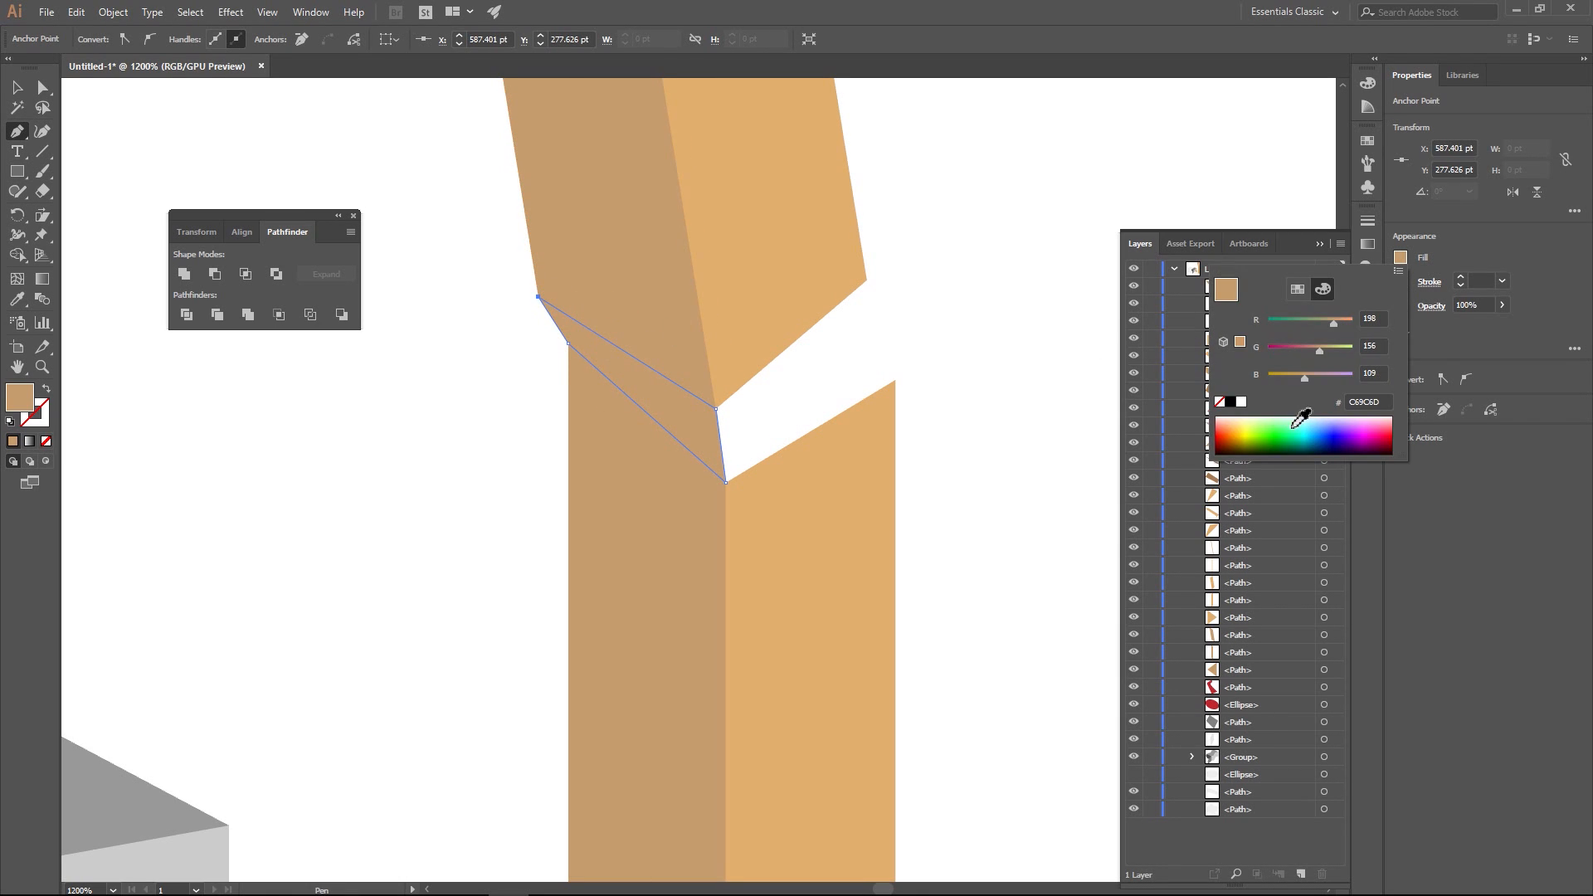
left_click(1298, 289)
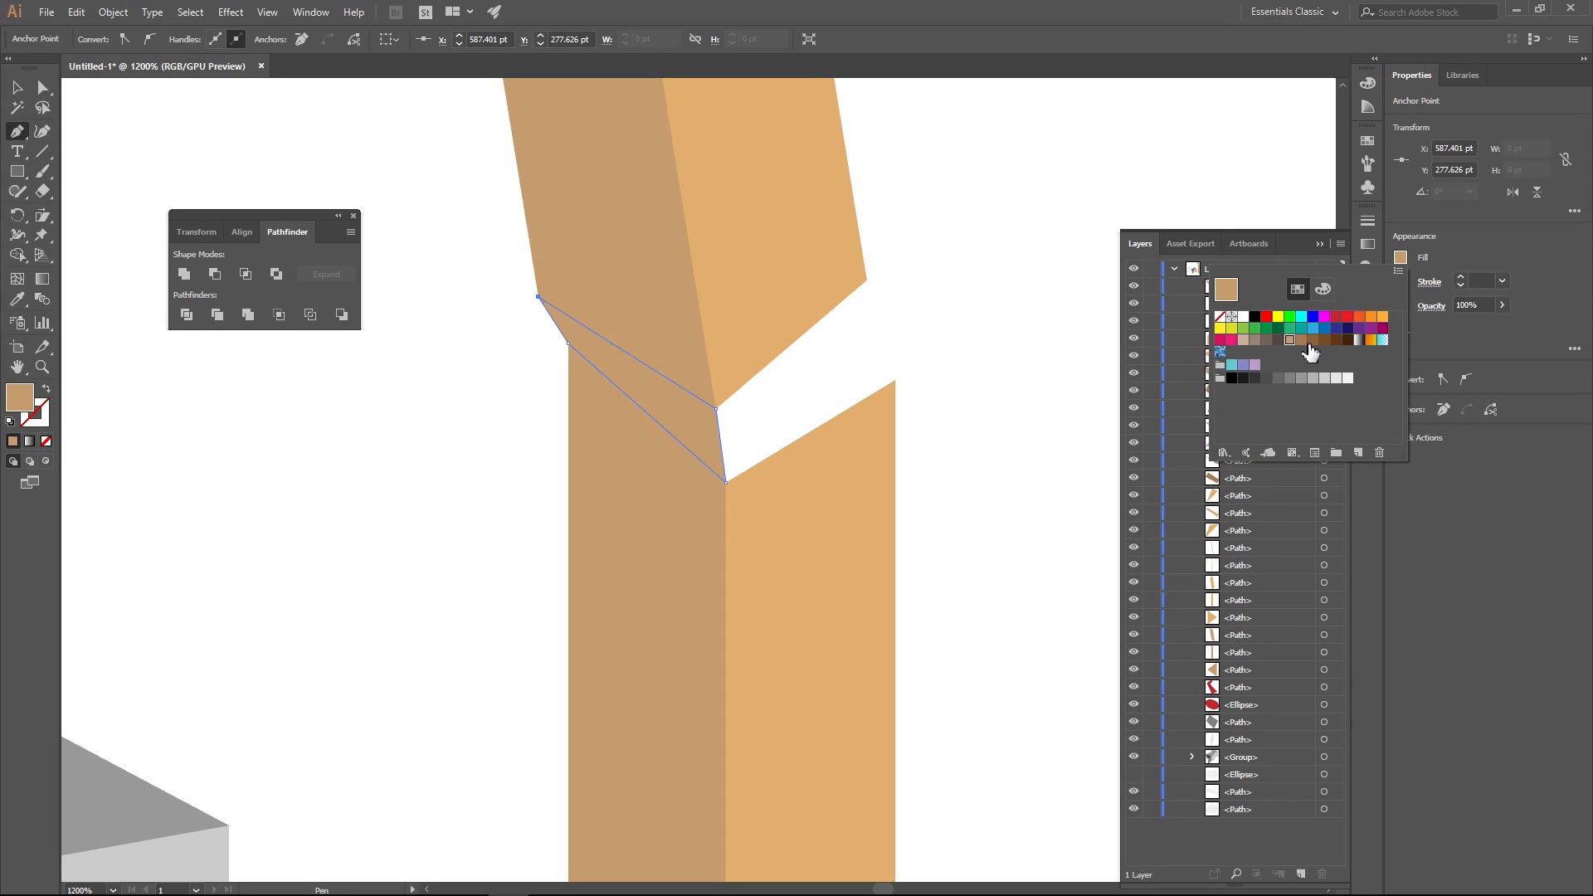
left_click(1302, 340)
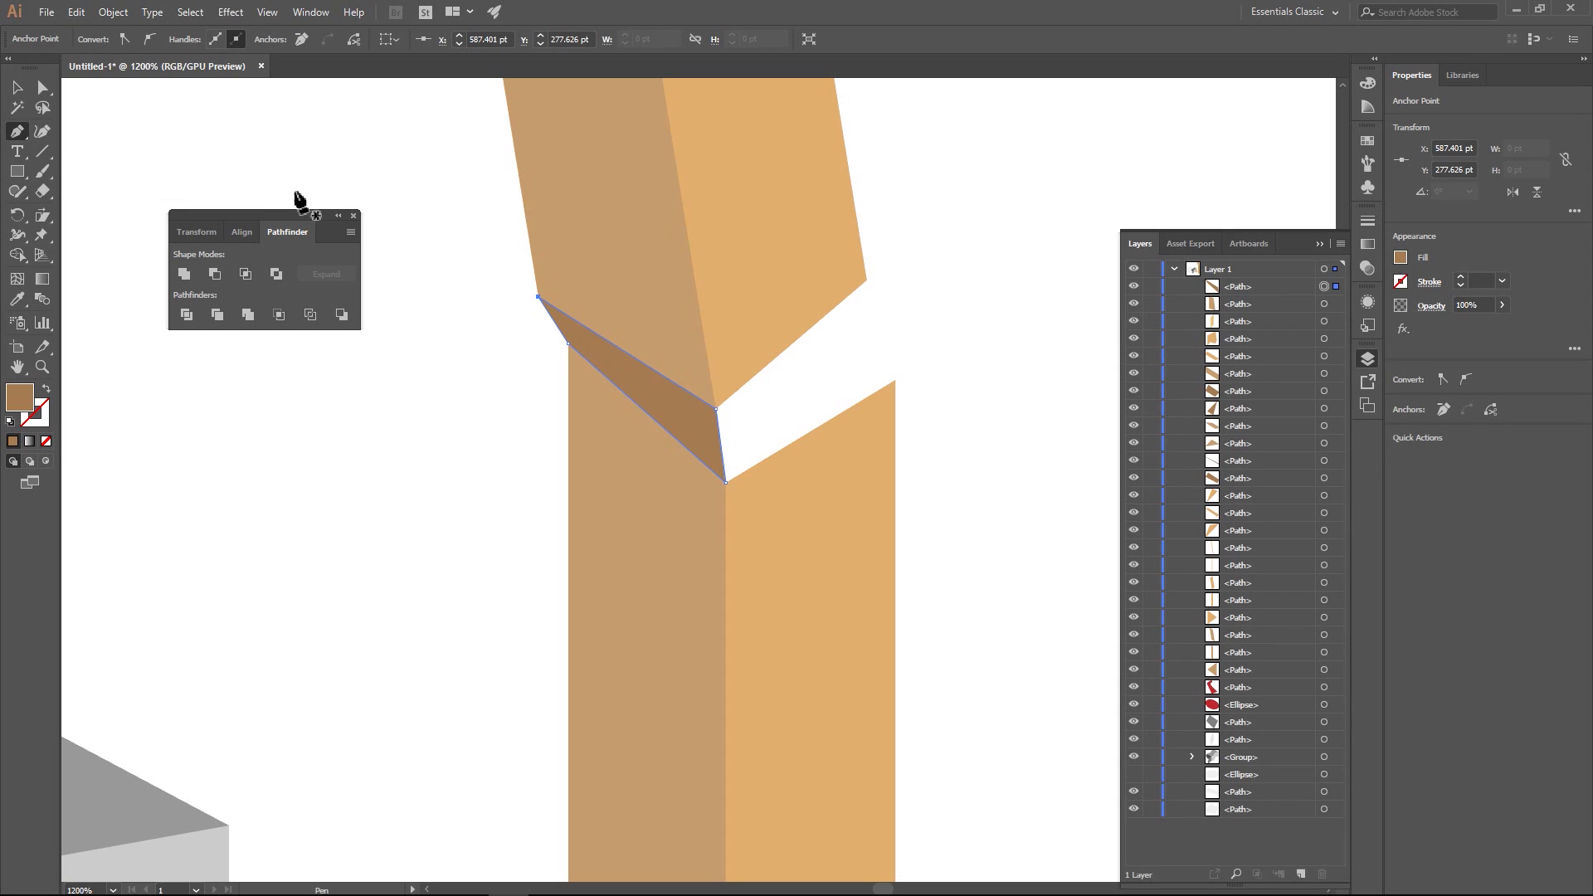
left_click(309, 187)
scroll(551, 250, "down", 3)
left_click_drag(460, 249, 505, 425)
key("ctrl+z")
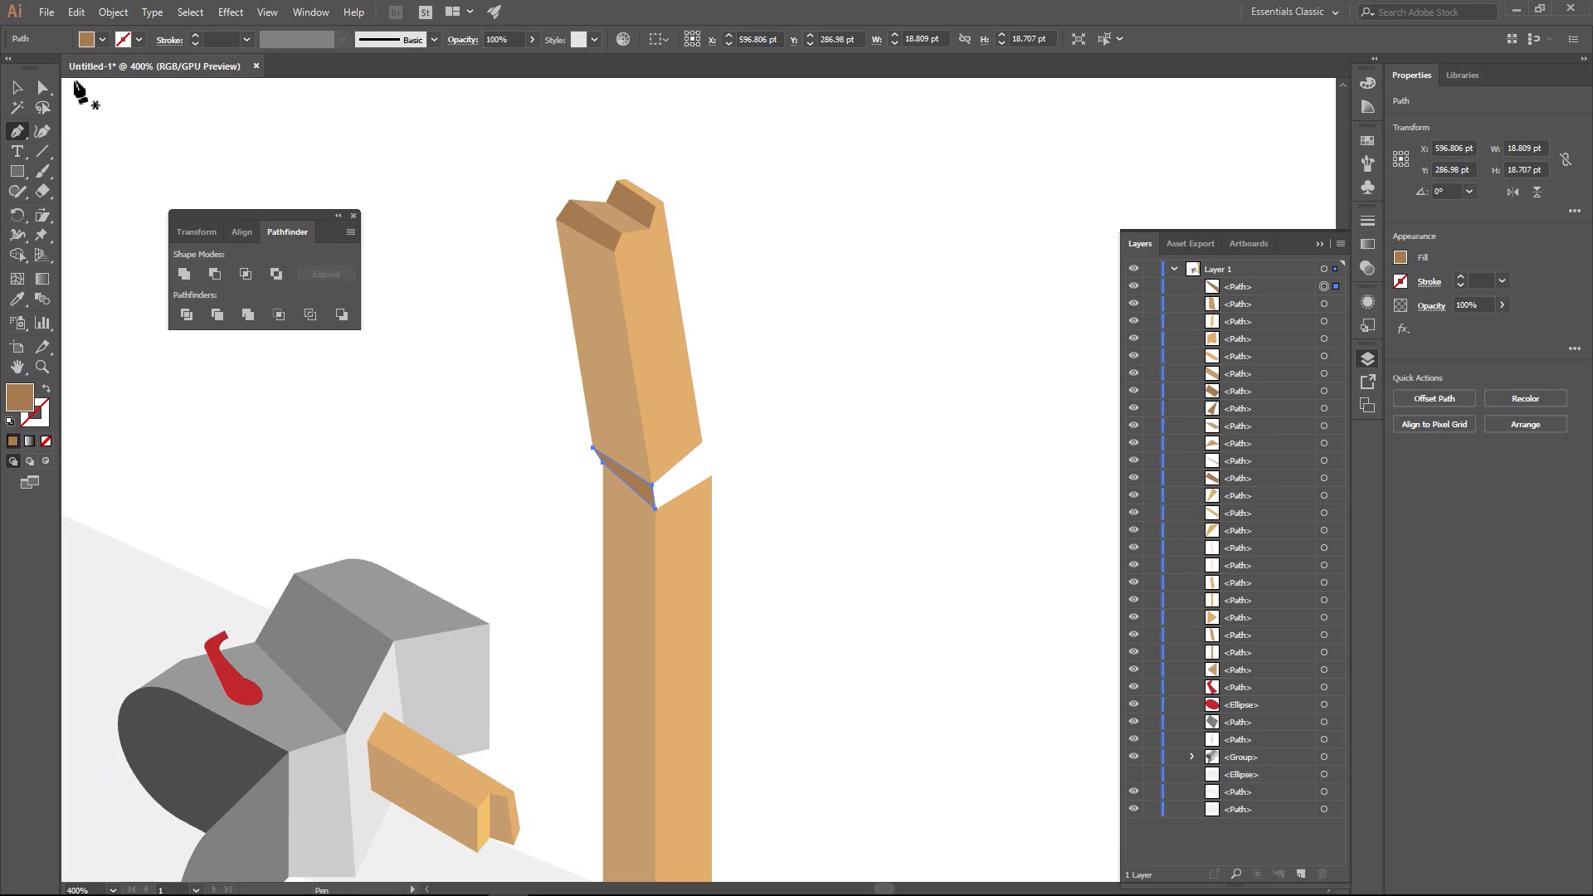
- Darken the fill of the tilted top section's left face by setting green to 141 and reducing red
left_click(42, 88)
left_click(564, 277)
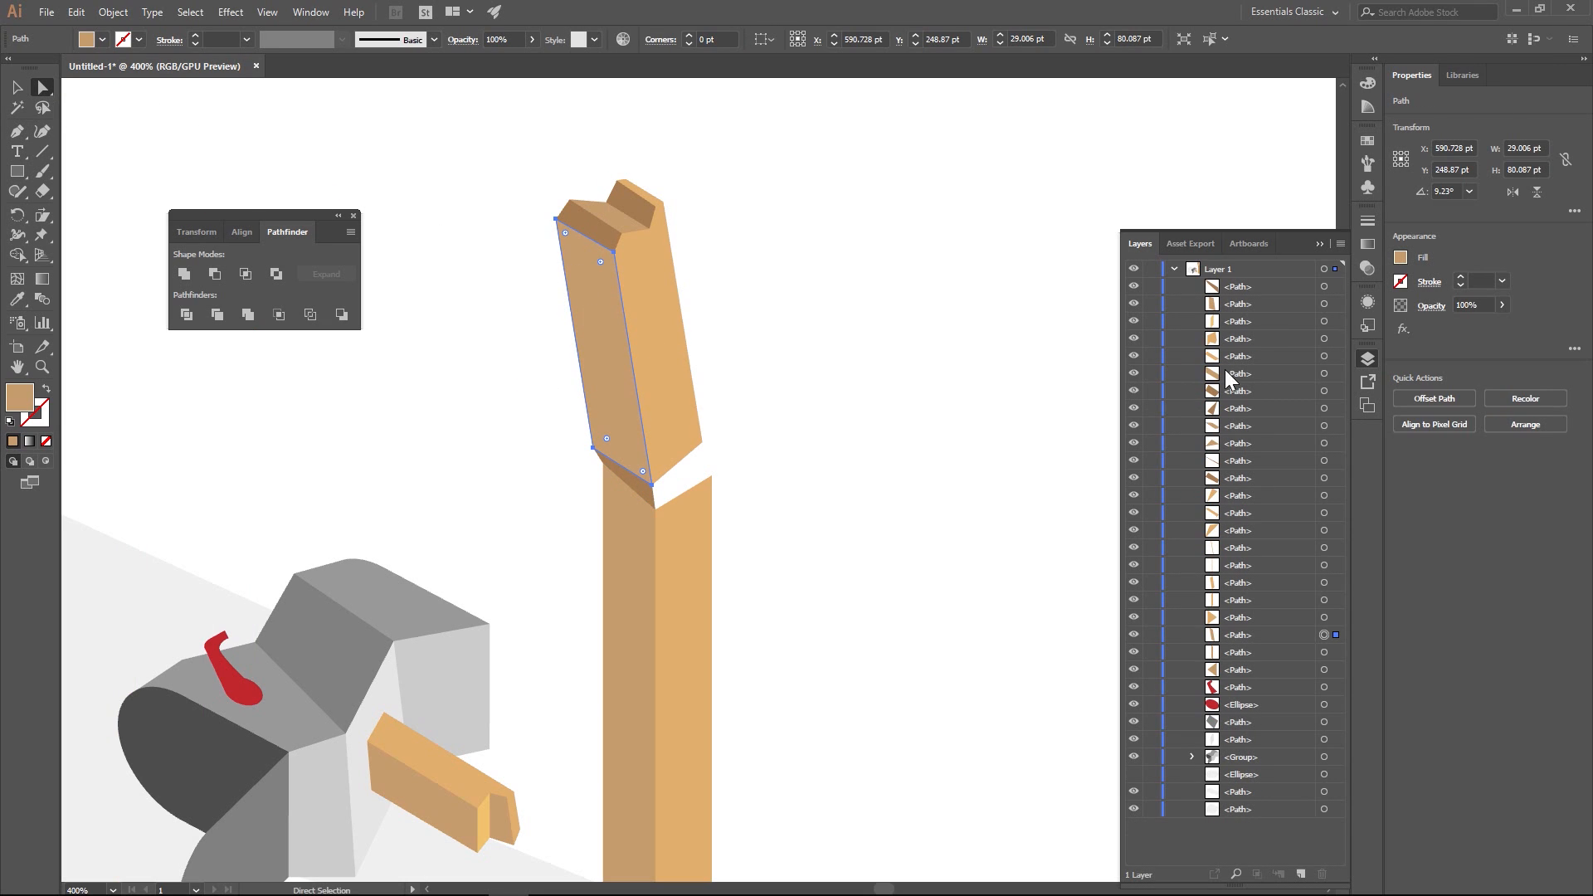
left_click(1406, 257)
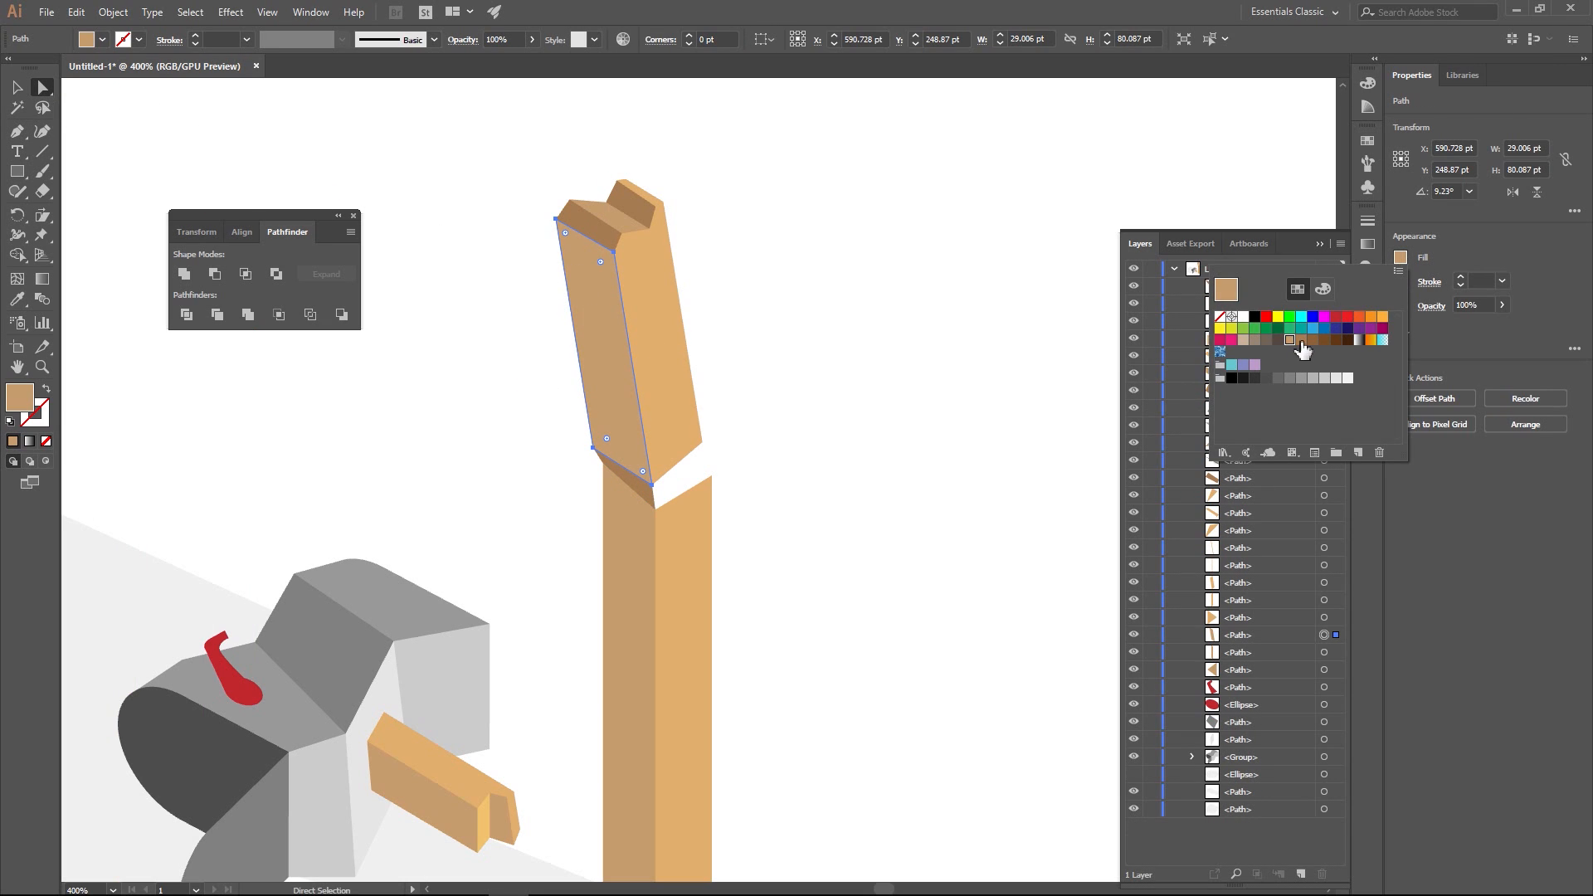
left_click(1324, 289)
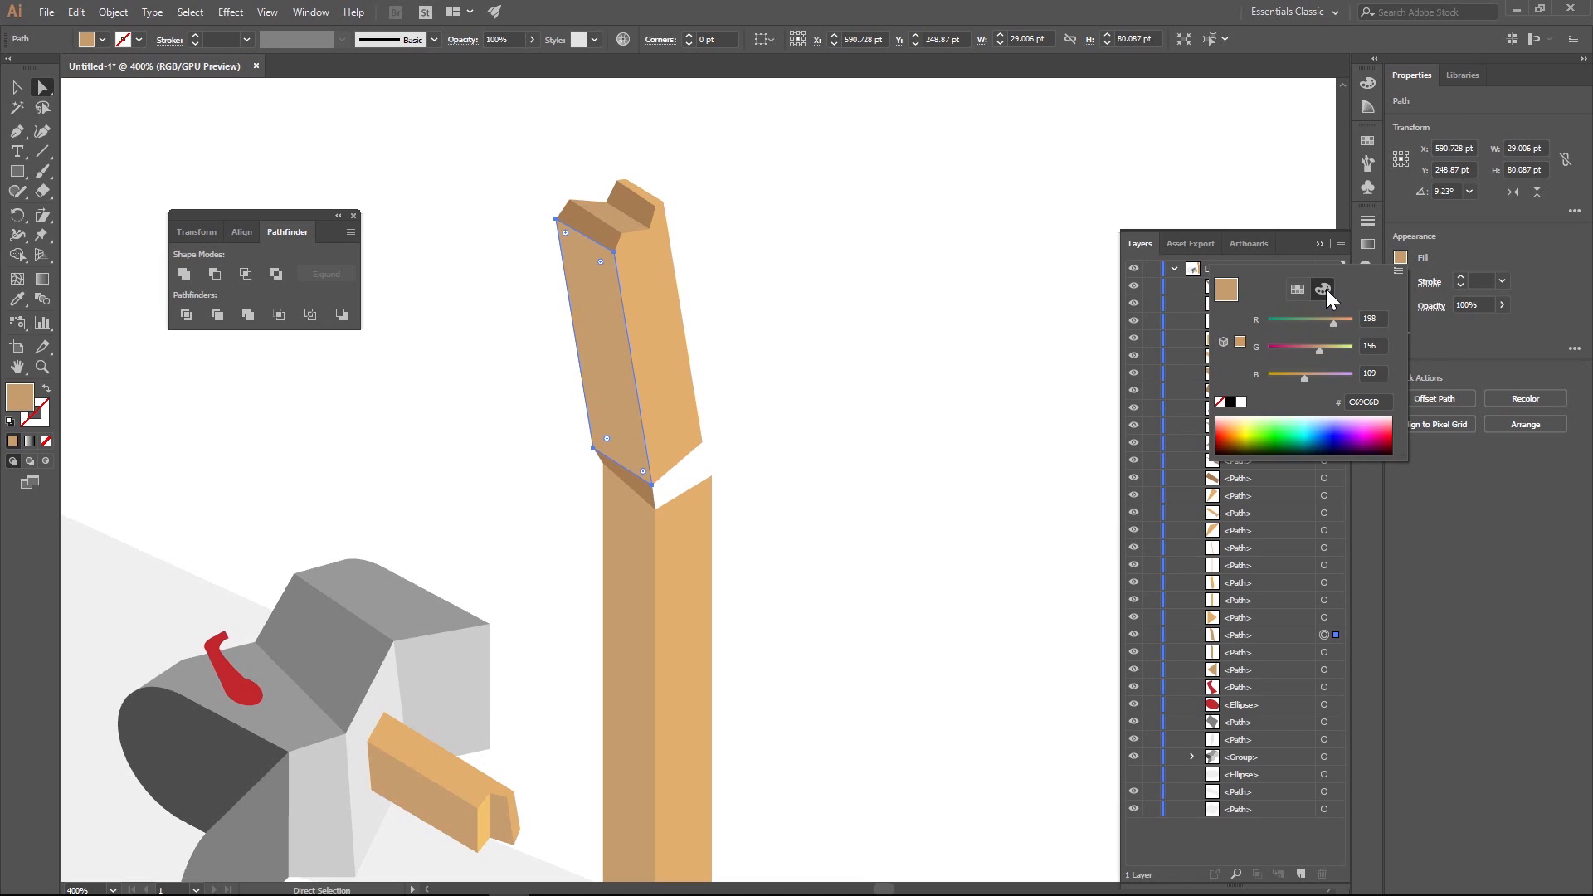
left_click(1316, 346)
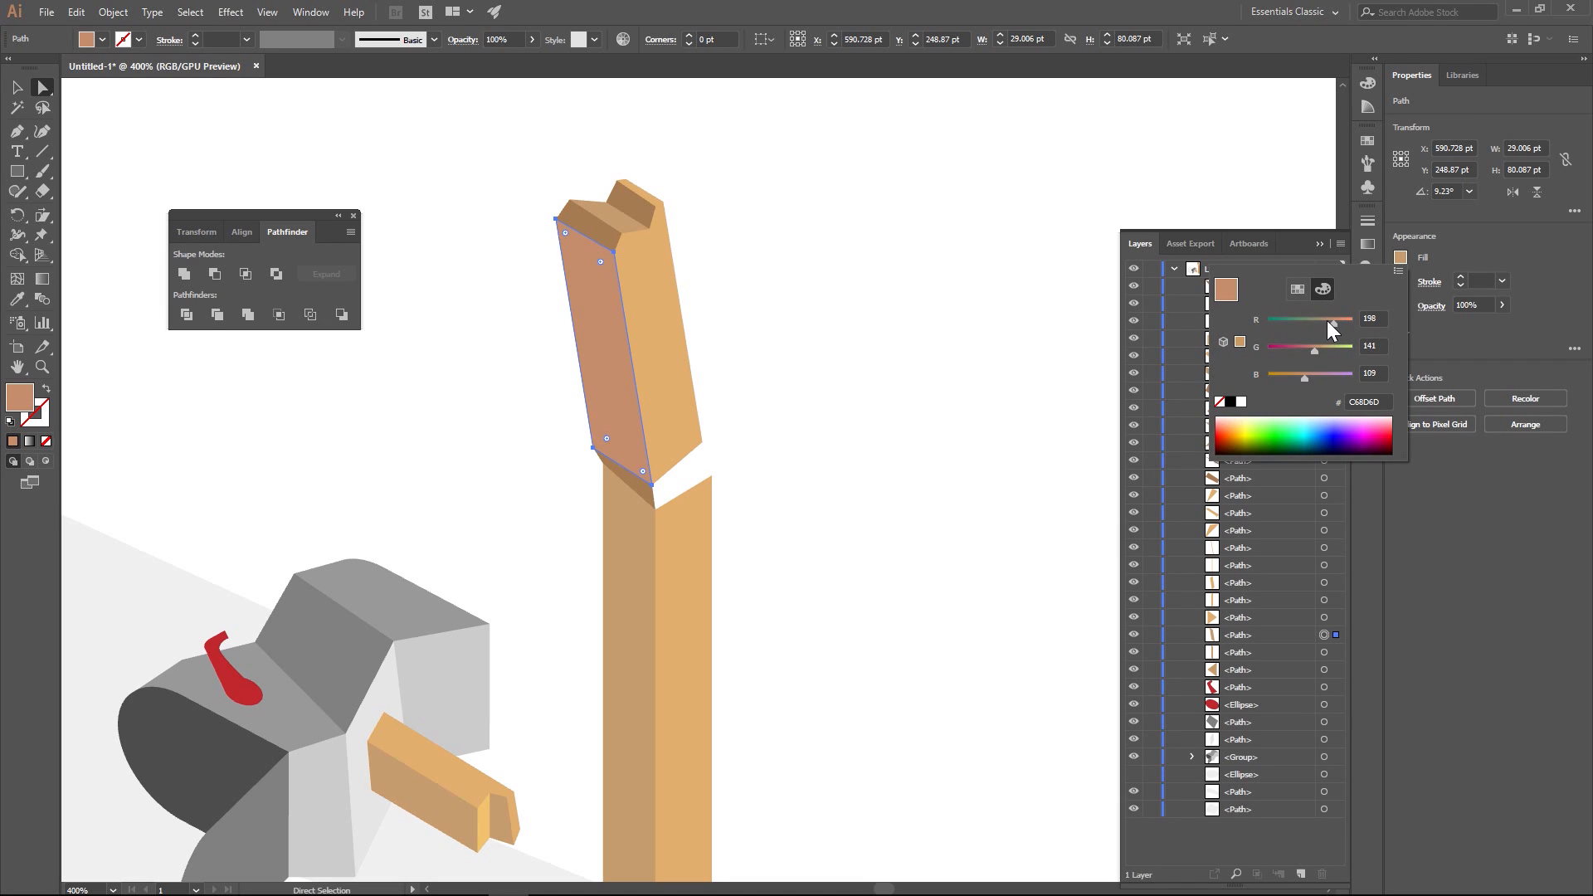
left_click(1327, 321)
left_click(864, 342)
left_click(899, 457)
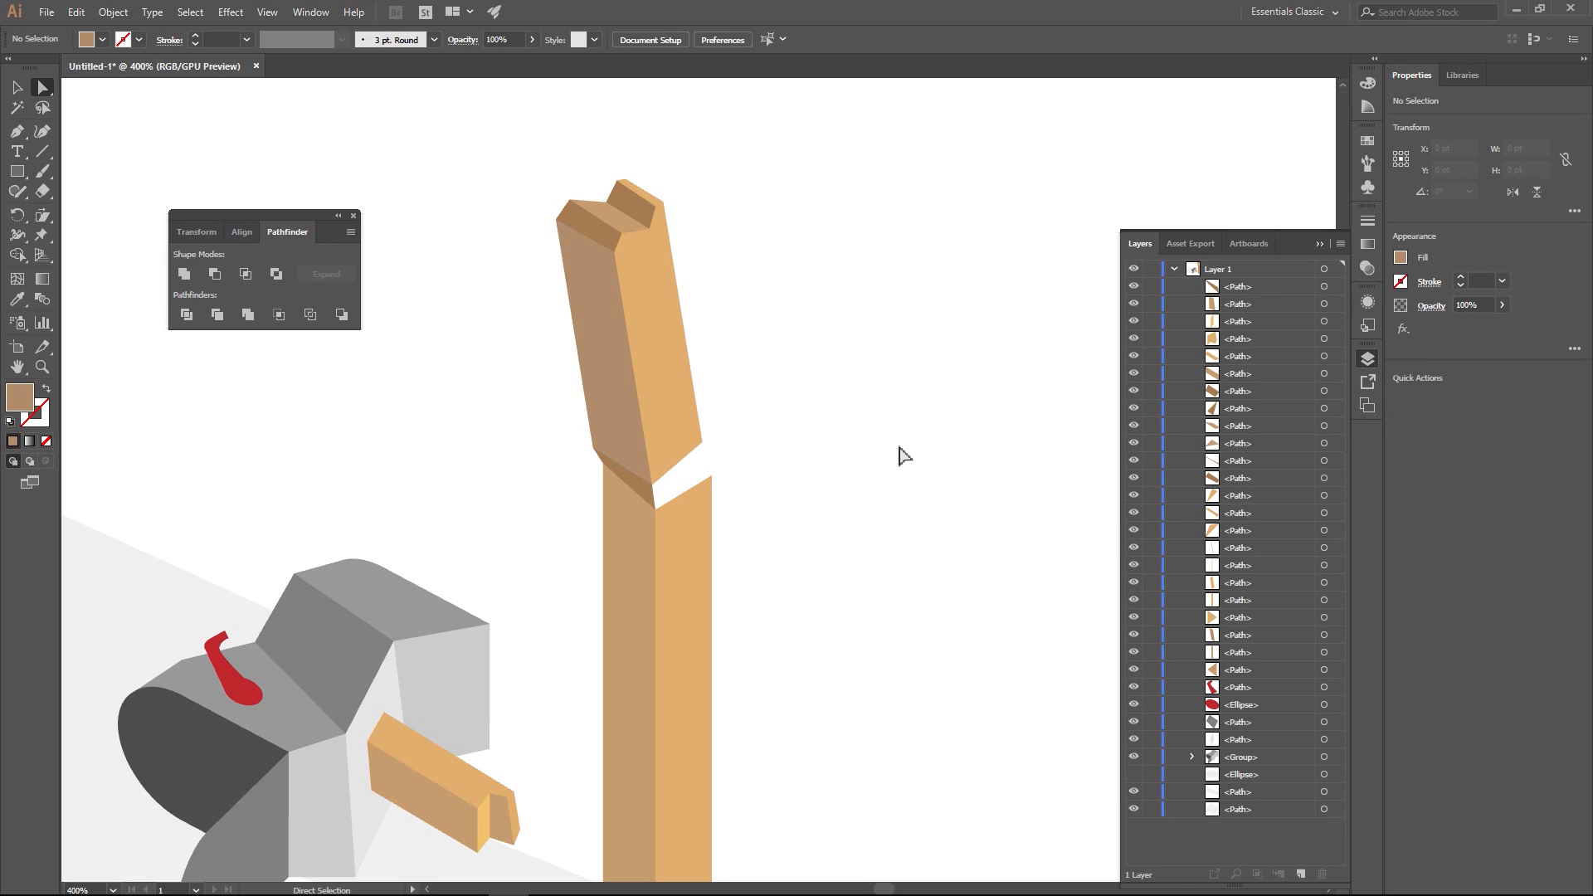
- Draw a closed four-sided Pen shape on top of the lower post's right face, forming the other exposed side of the break
scroll(905, 457, "down", 3)
scroll(905, 457, "up", 3)
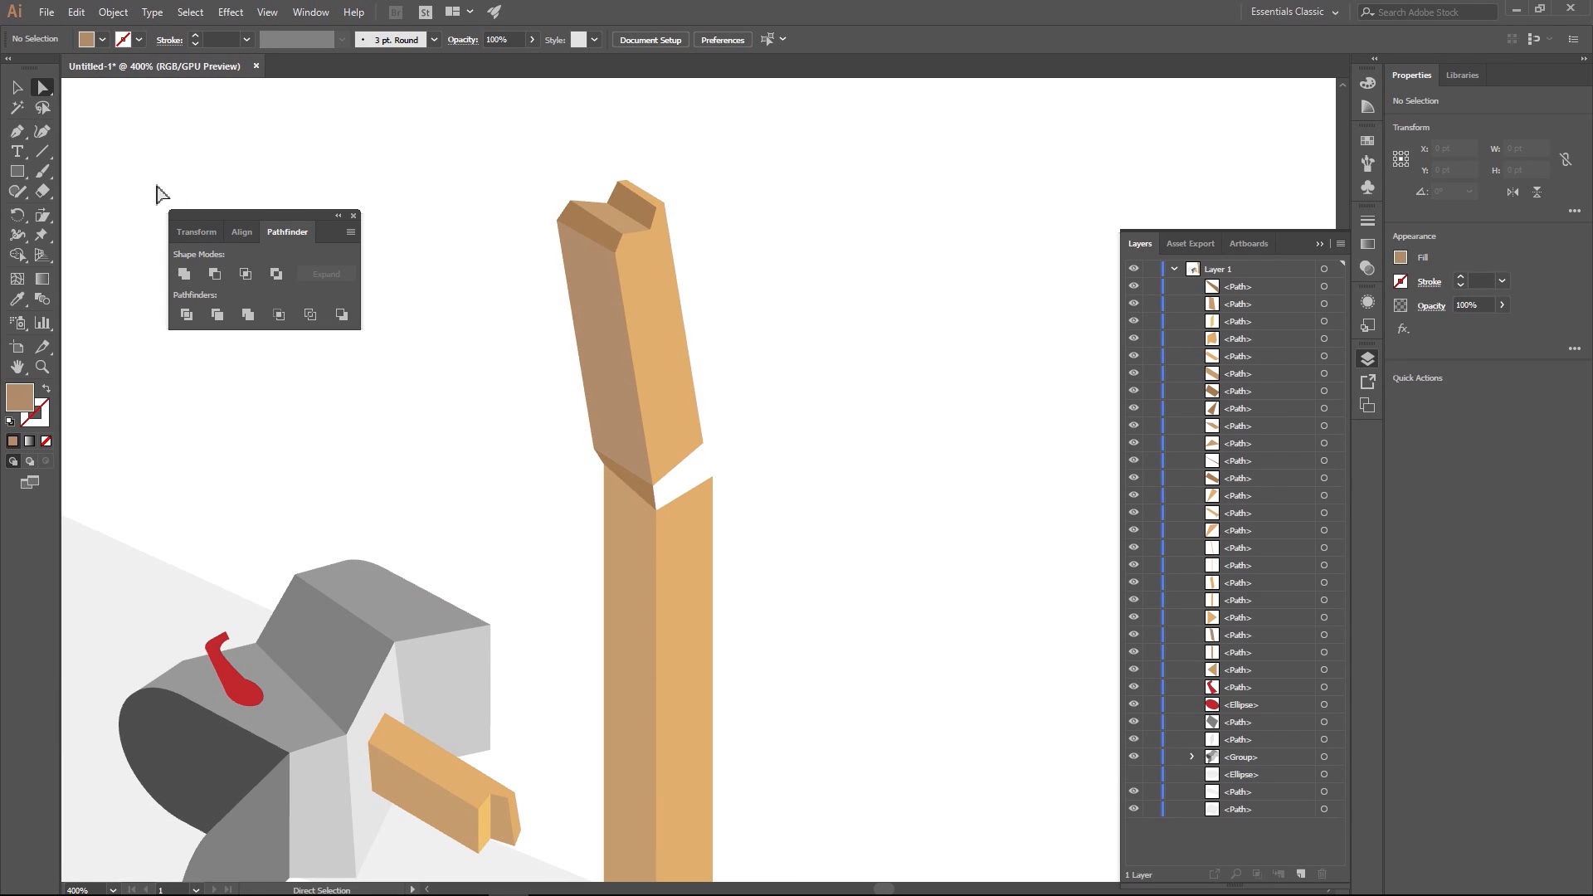
left_click(16, 131)
left_click(703, 443)
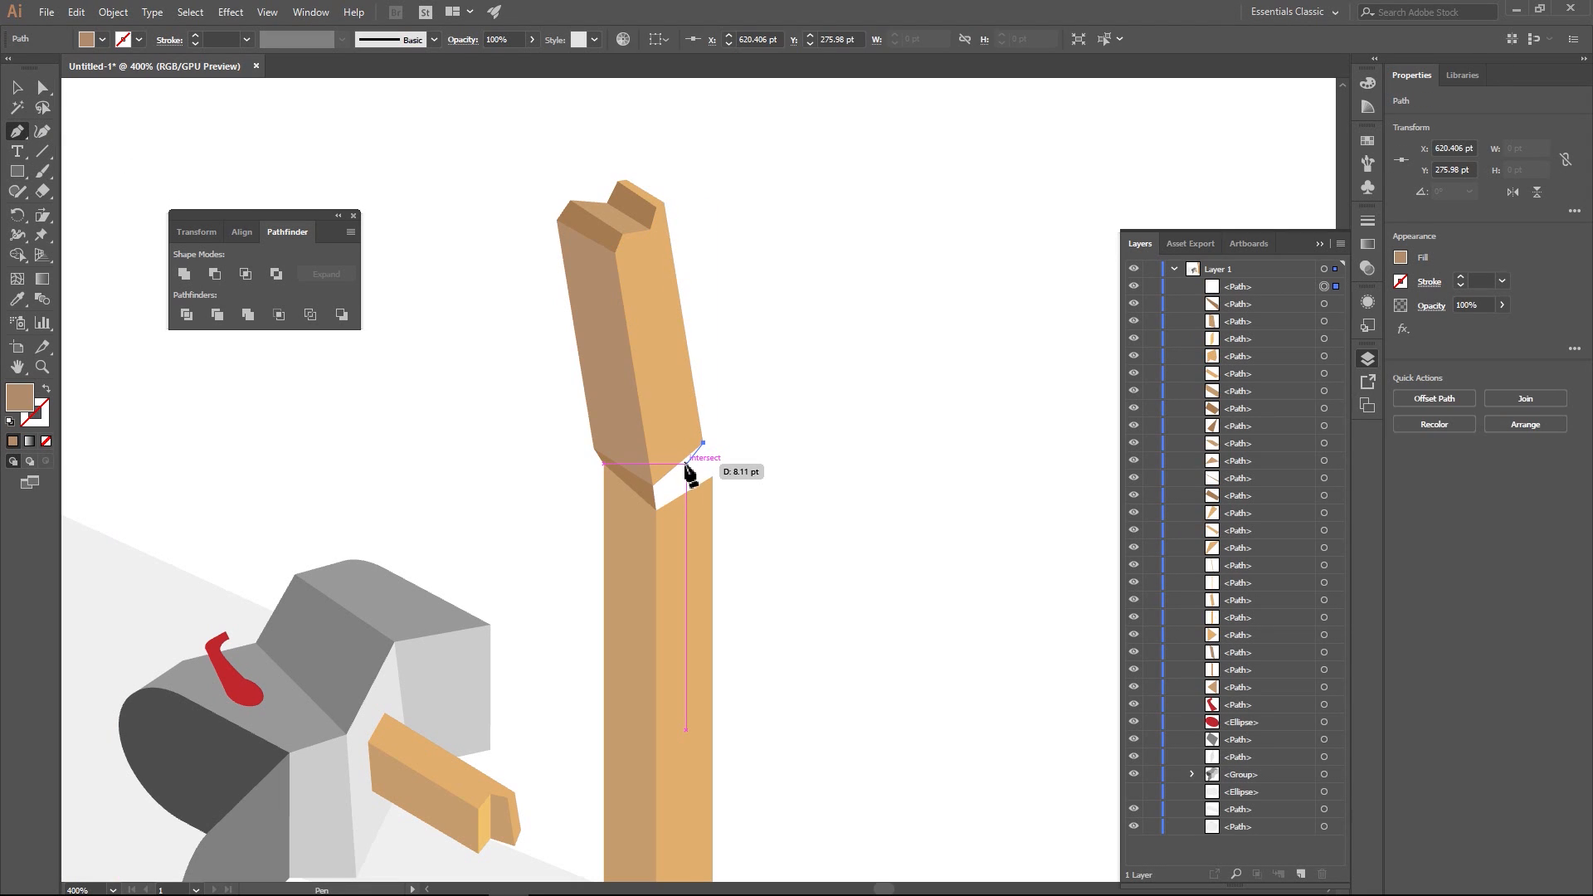
key("ctrl+z")
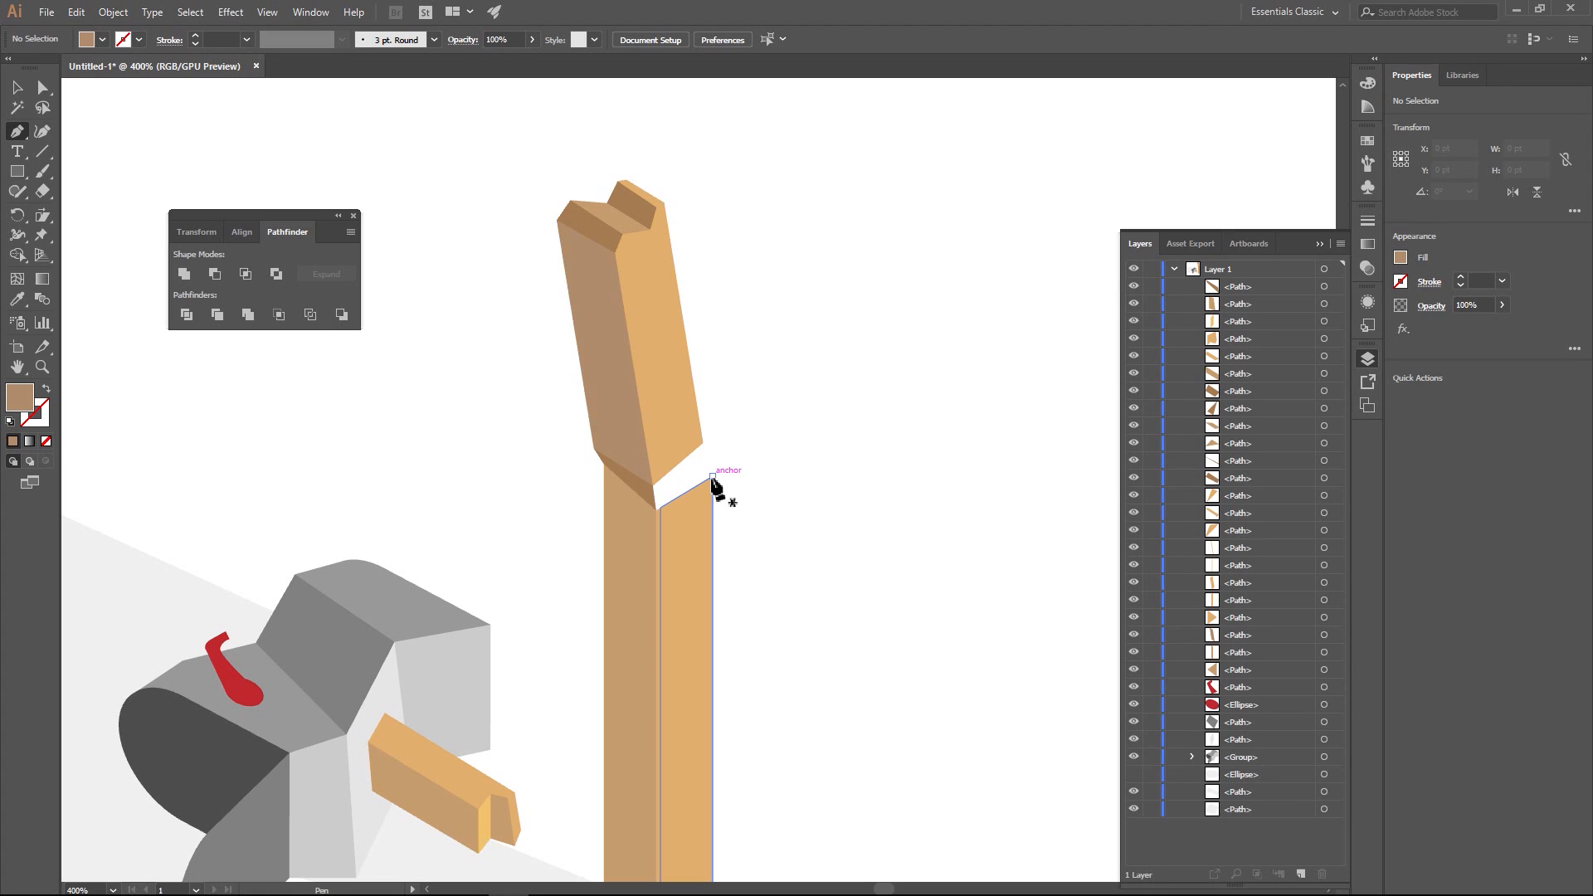
mouse_move(712, 476)
left_mouse_down()
mouse_move(684, 483)
mouse_move(705, 473)
mouse_move(687, 471)
left_mouse_up()
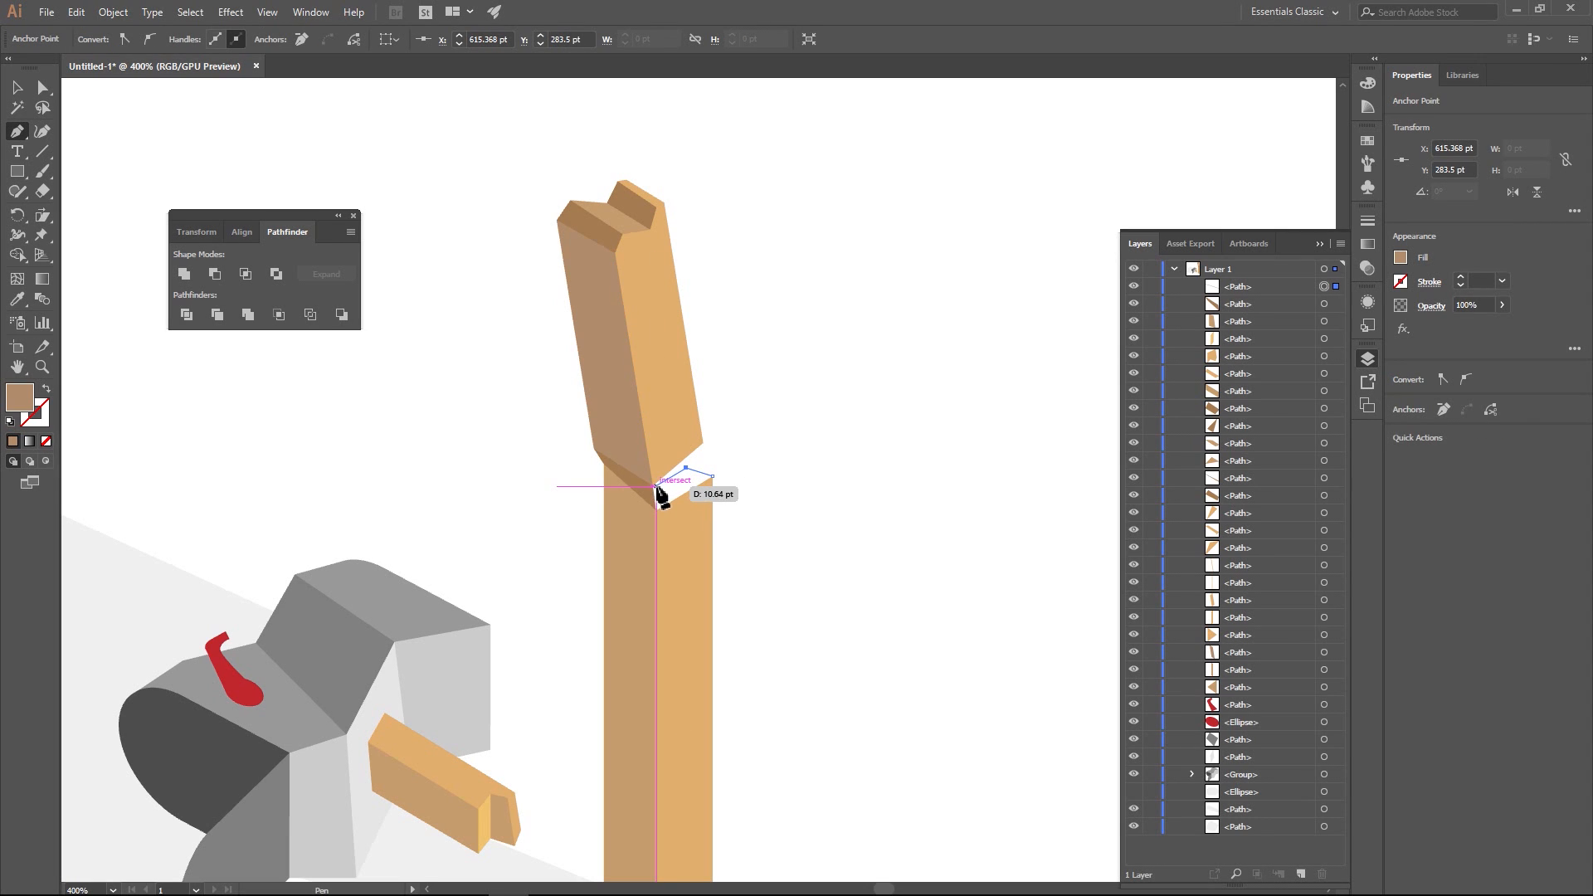
left_click(654, 486)
left_click(656, 509)
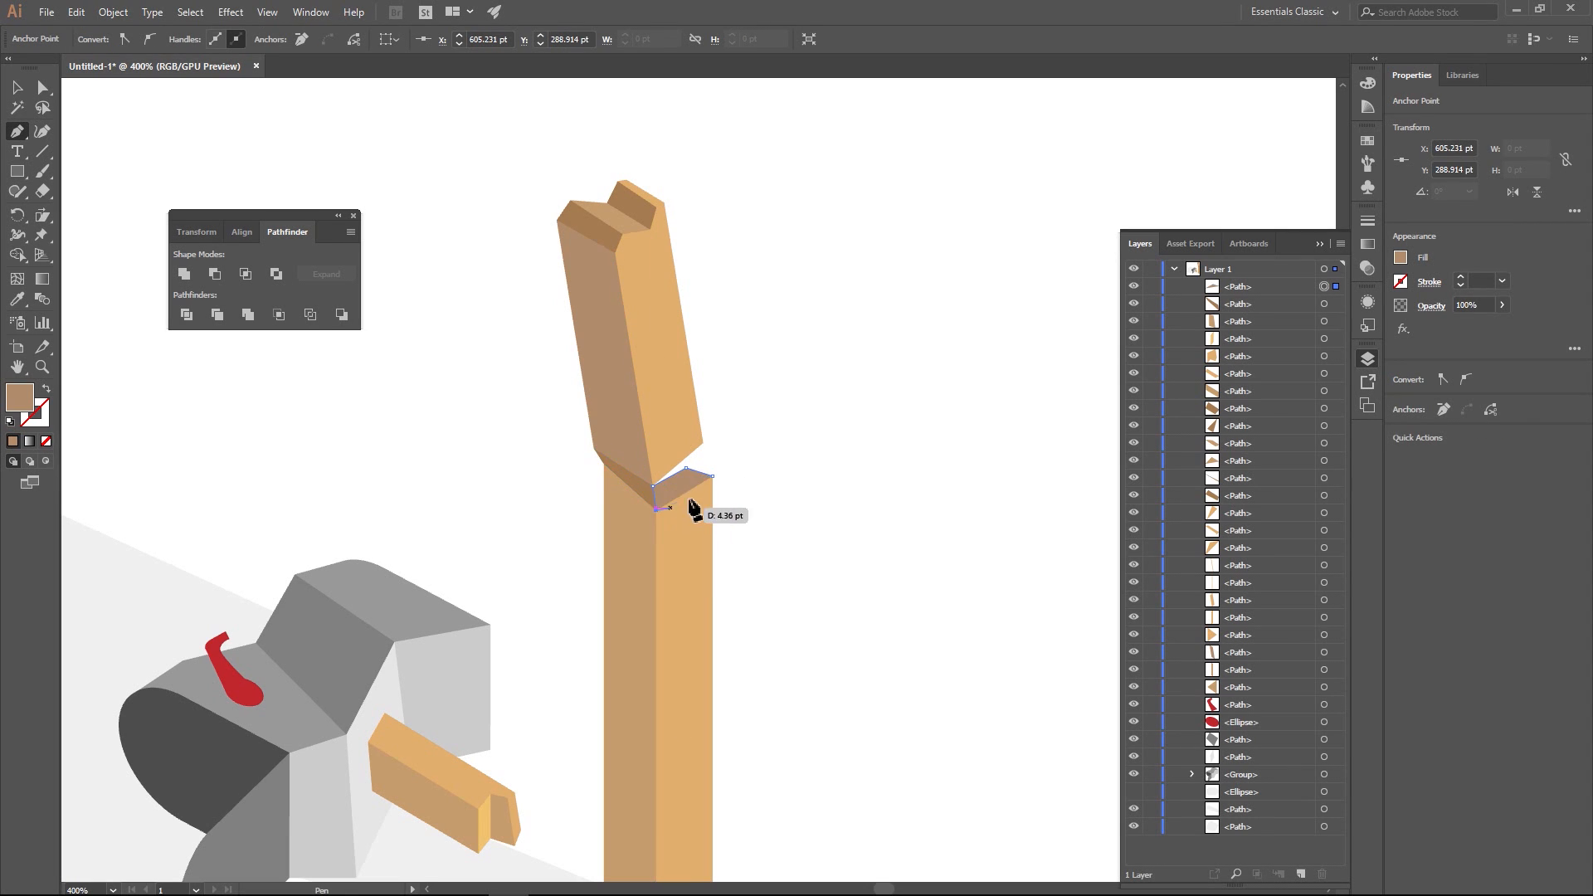
left_click(713, 477)
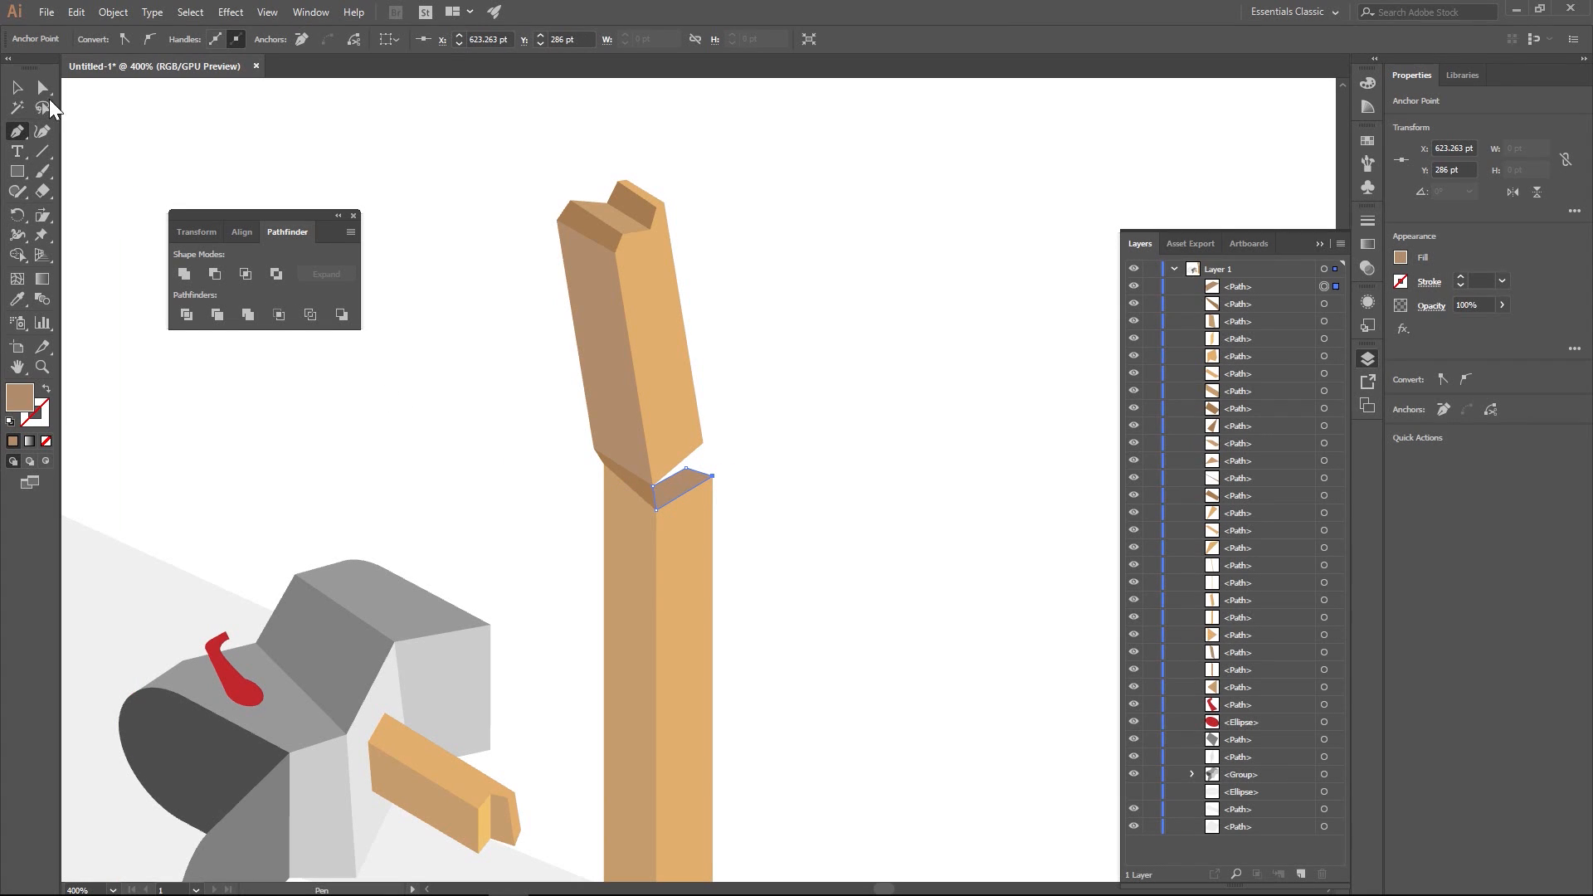
key("a")
left_click(443, 229)
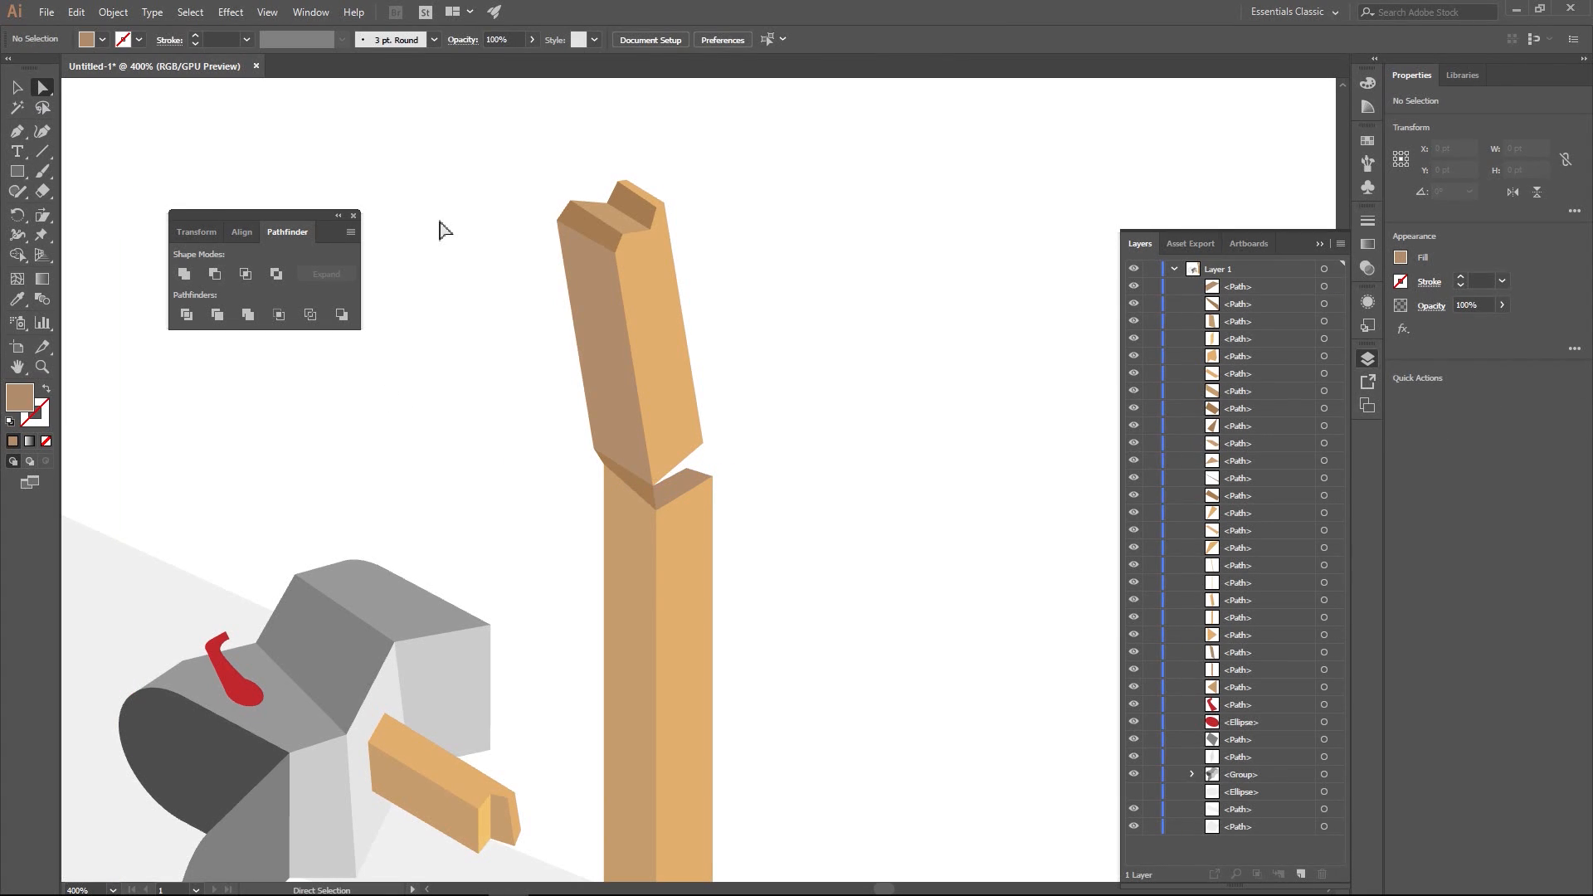
- Move the new face's back corner onto the bottom edge of the tilted section to close the white gap
key("ctrl+1")
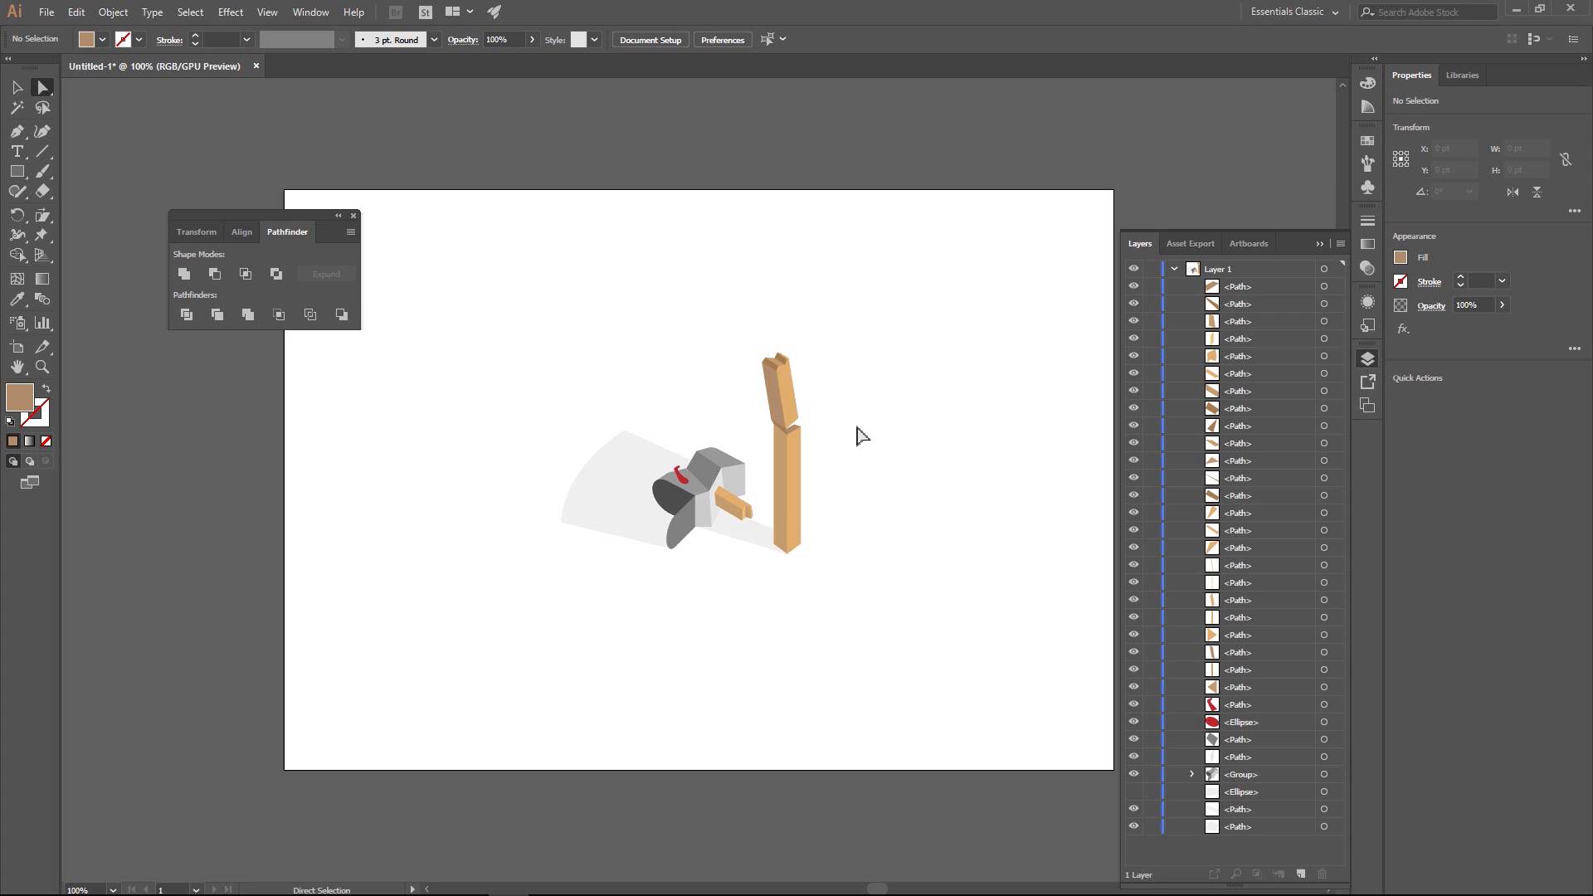
scroll(821, 412, "up", 2)
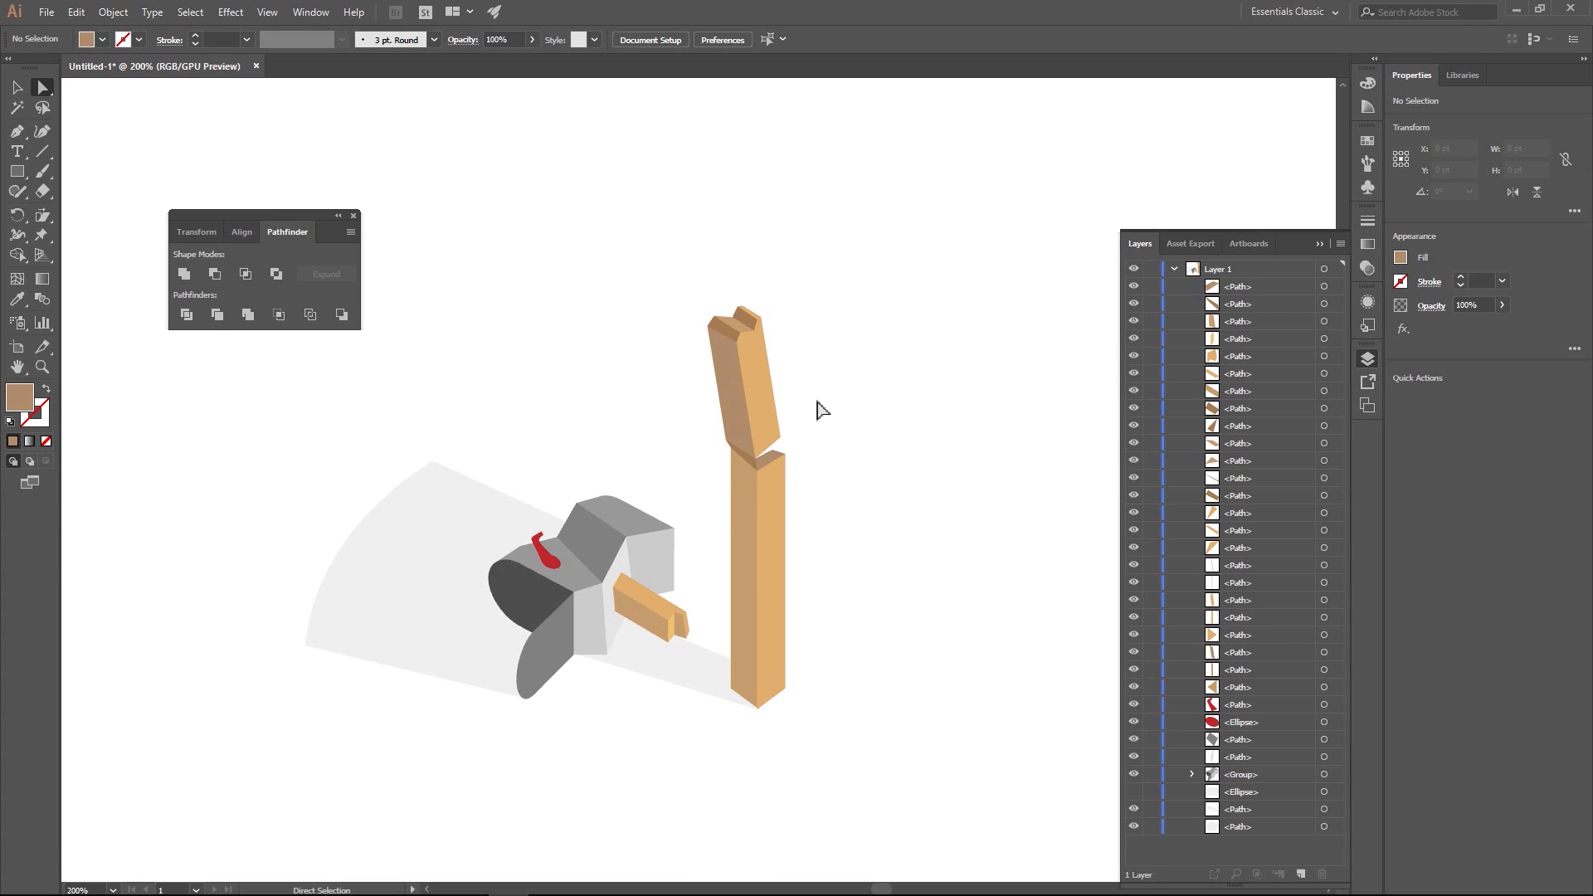
scroll(821, 406, "down", 1)
scroll(814, 434, "up", 8)
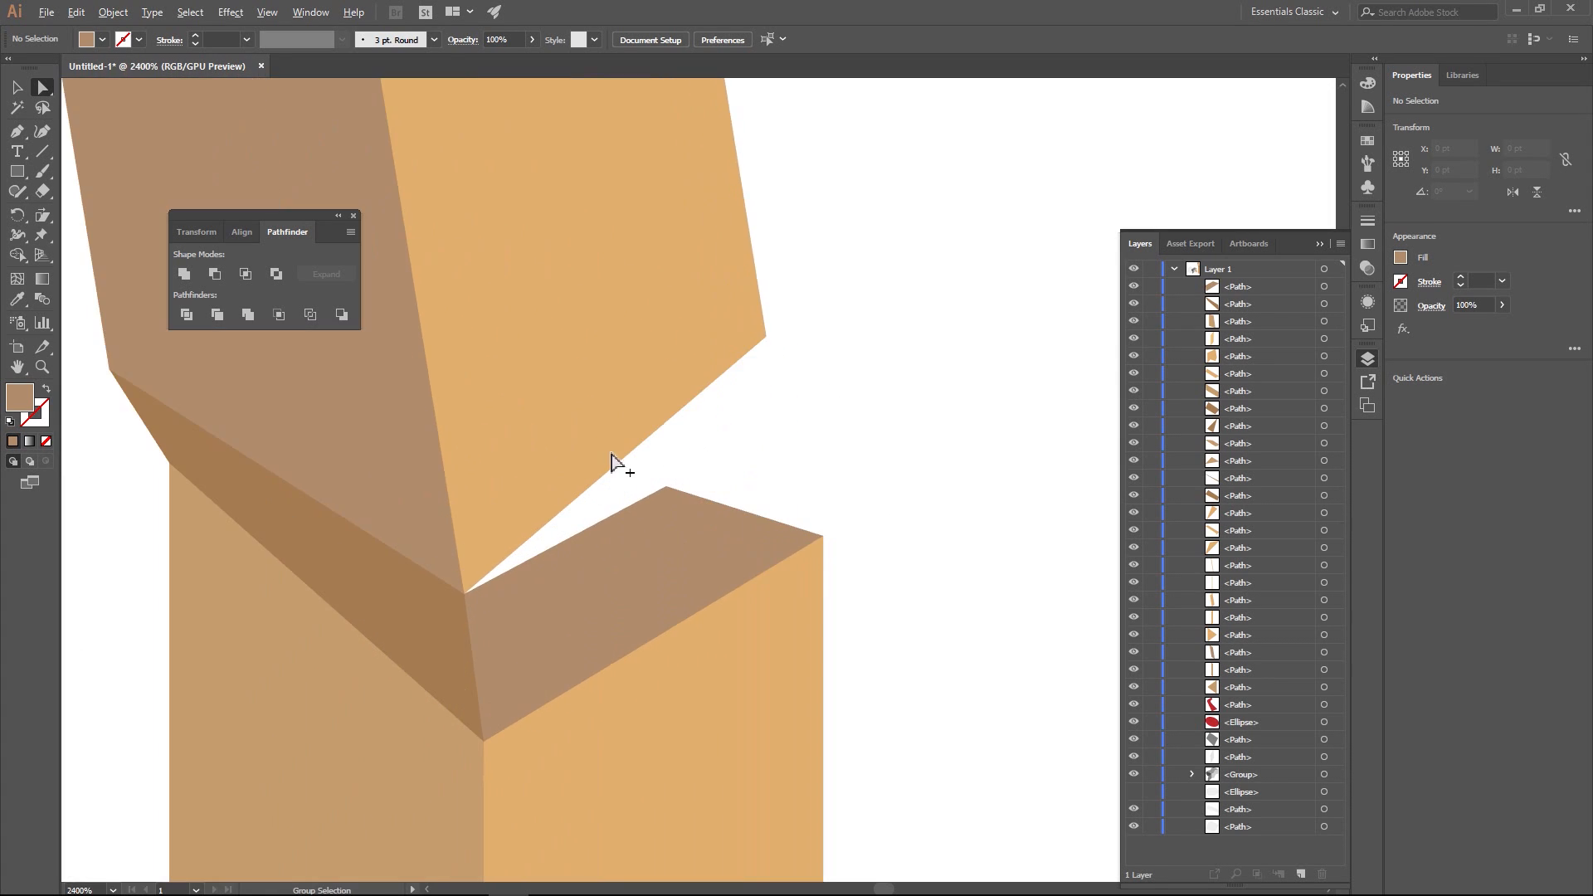
left_click_drag(665, 488, 615, 473)
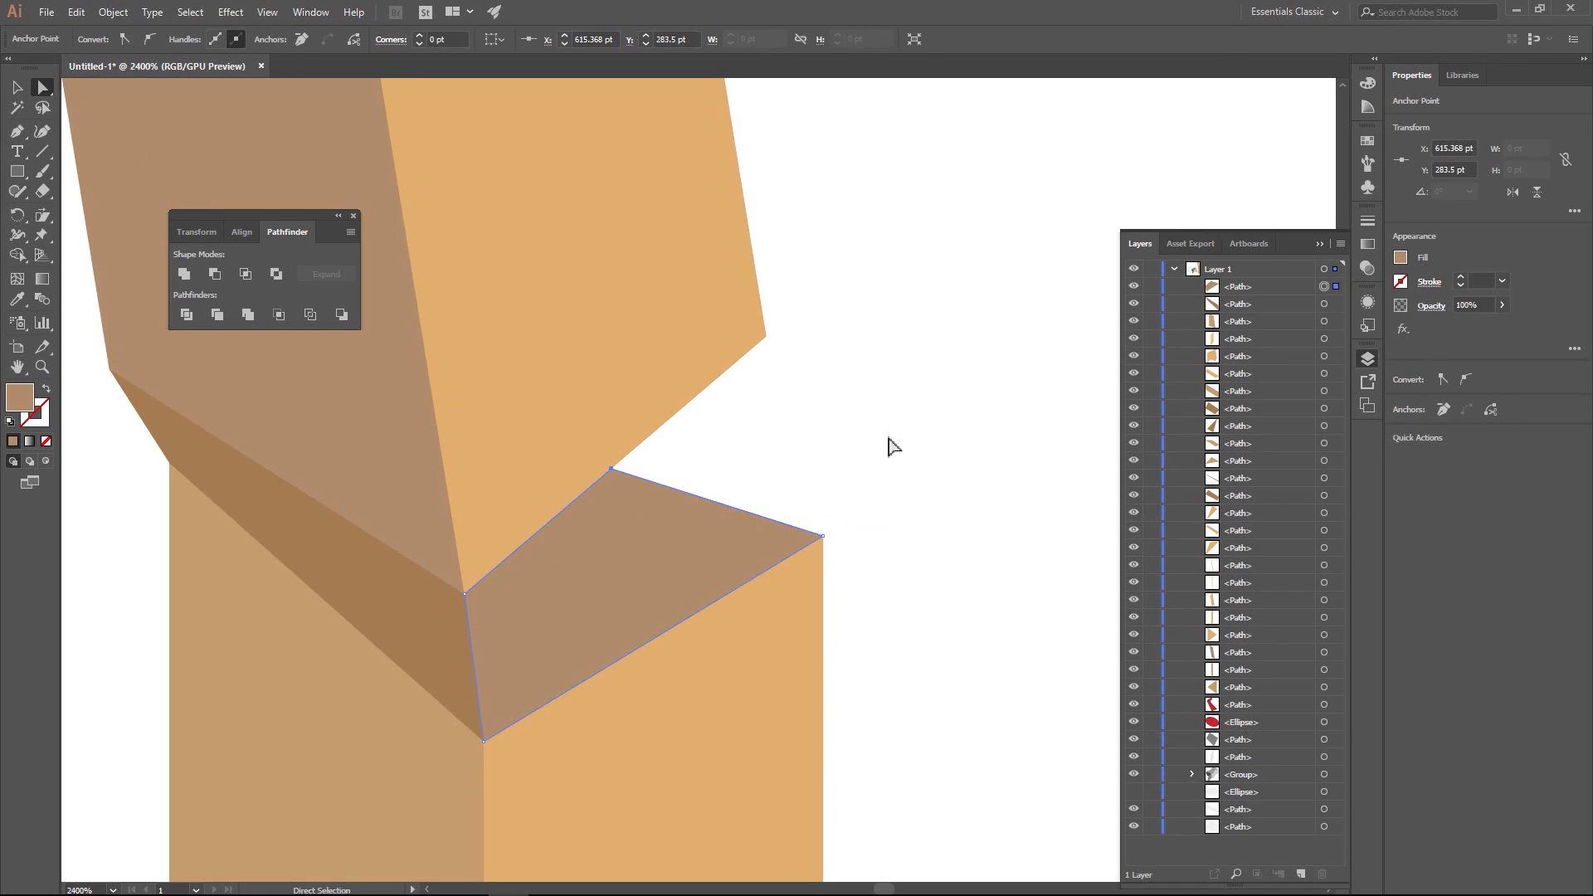
left_click(889, 448)
scroll(889, 465, "down", 7)
left_click_drag(965, 515, 812, 497)
scroll(855, 519, "up", 2)
scroll(855, 519, "down", 2)
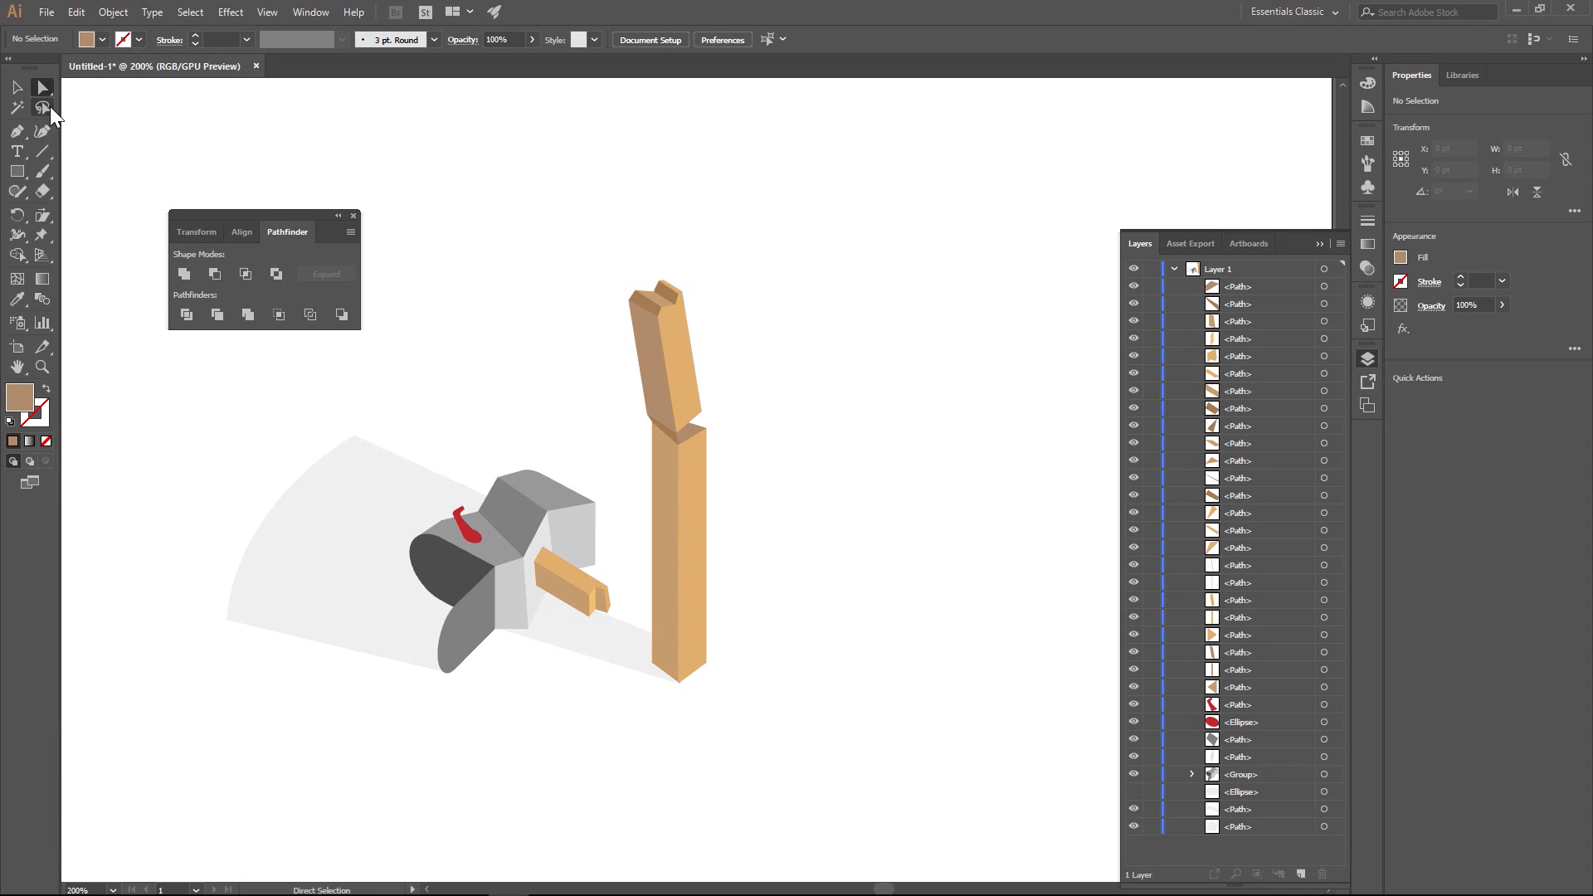
left_click(17, 131)
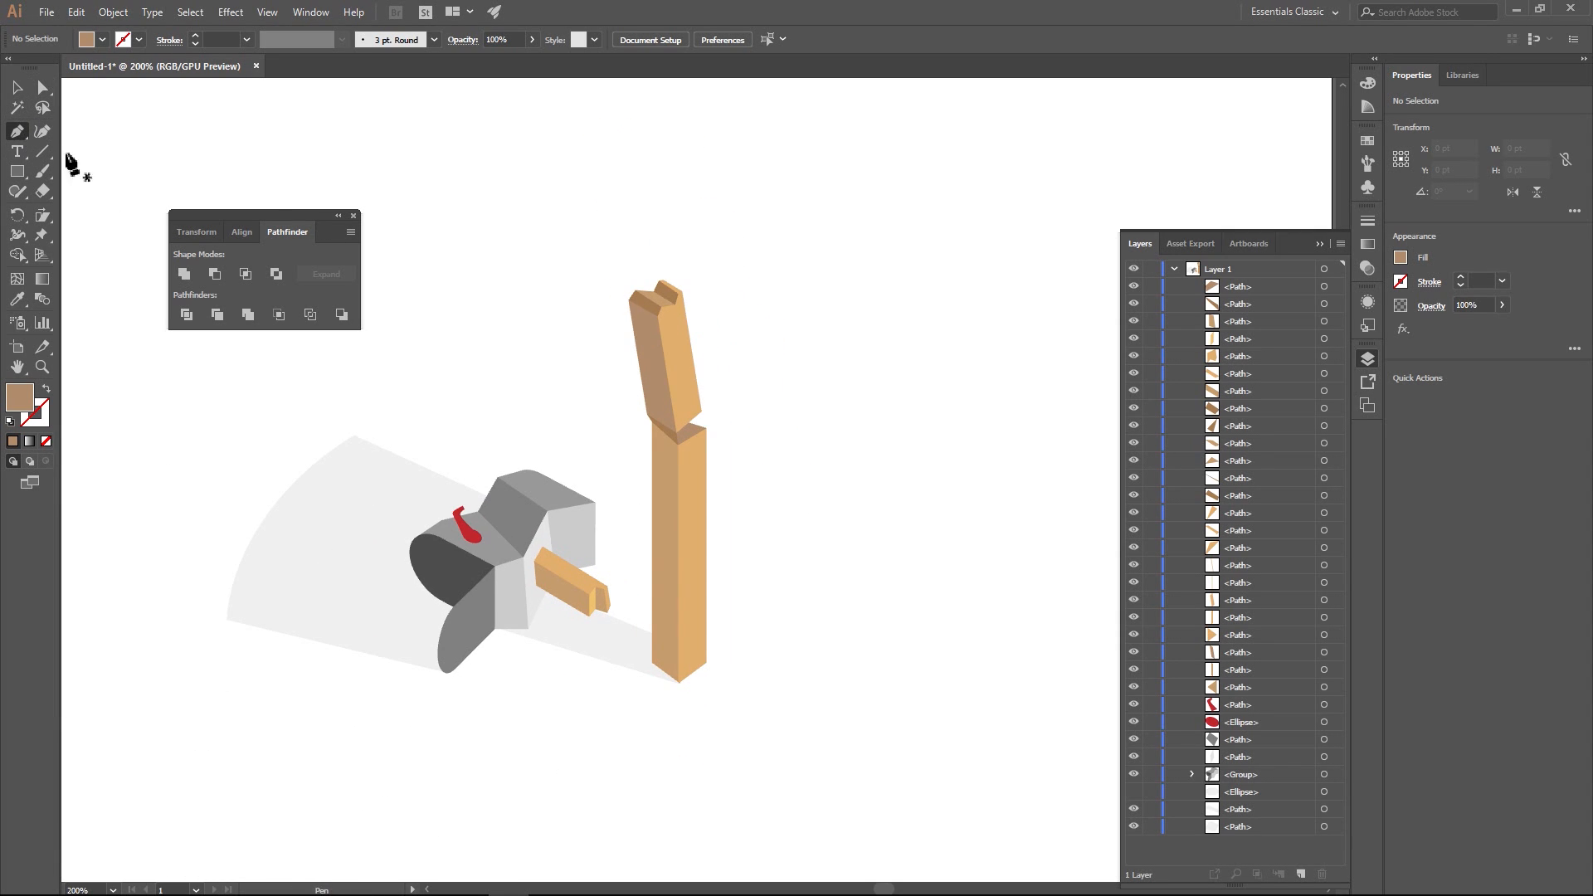
left_click(677, 566)
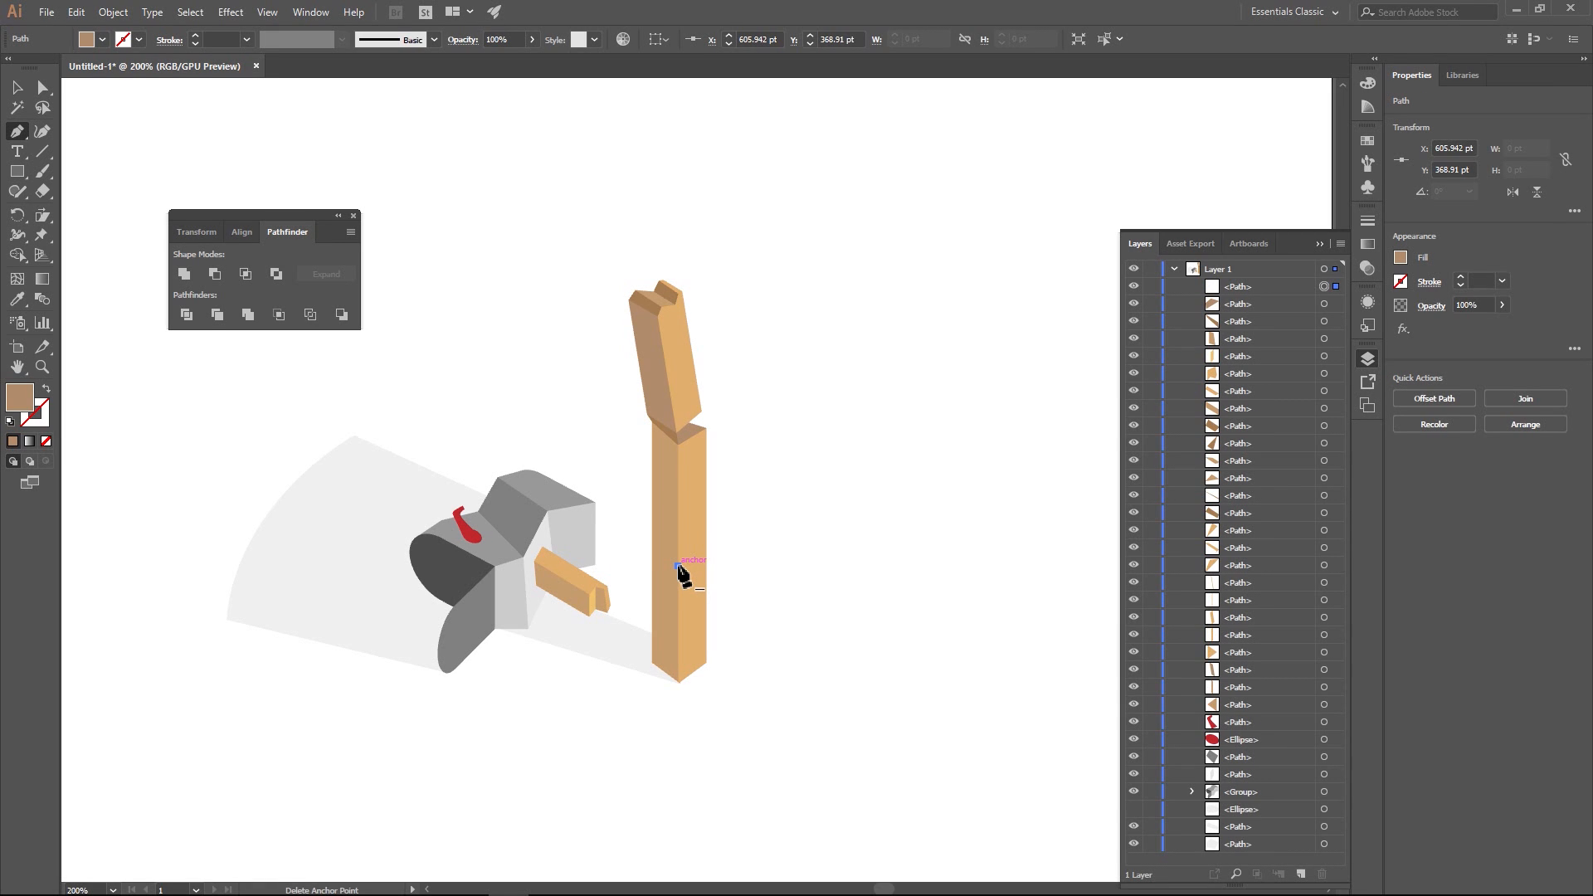
left_click(677, 566)
left_click(677, 503)
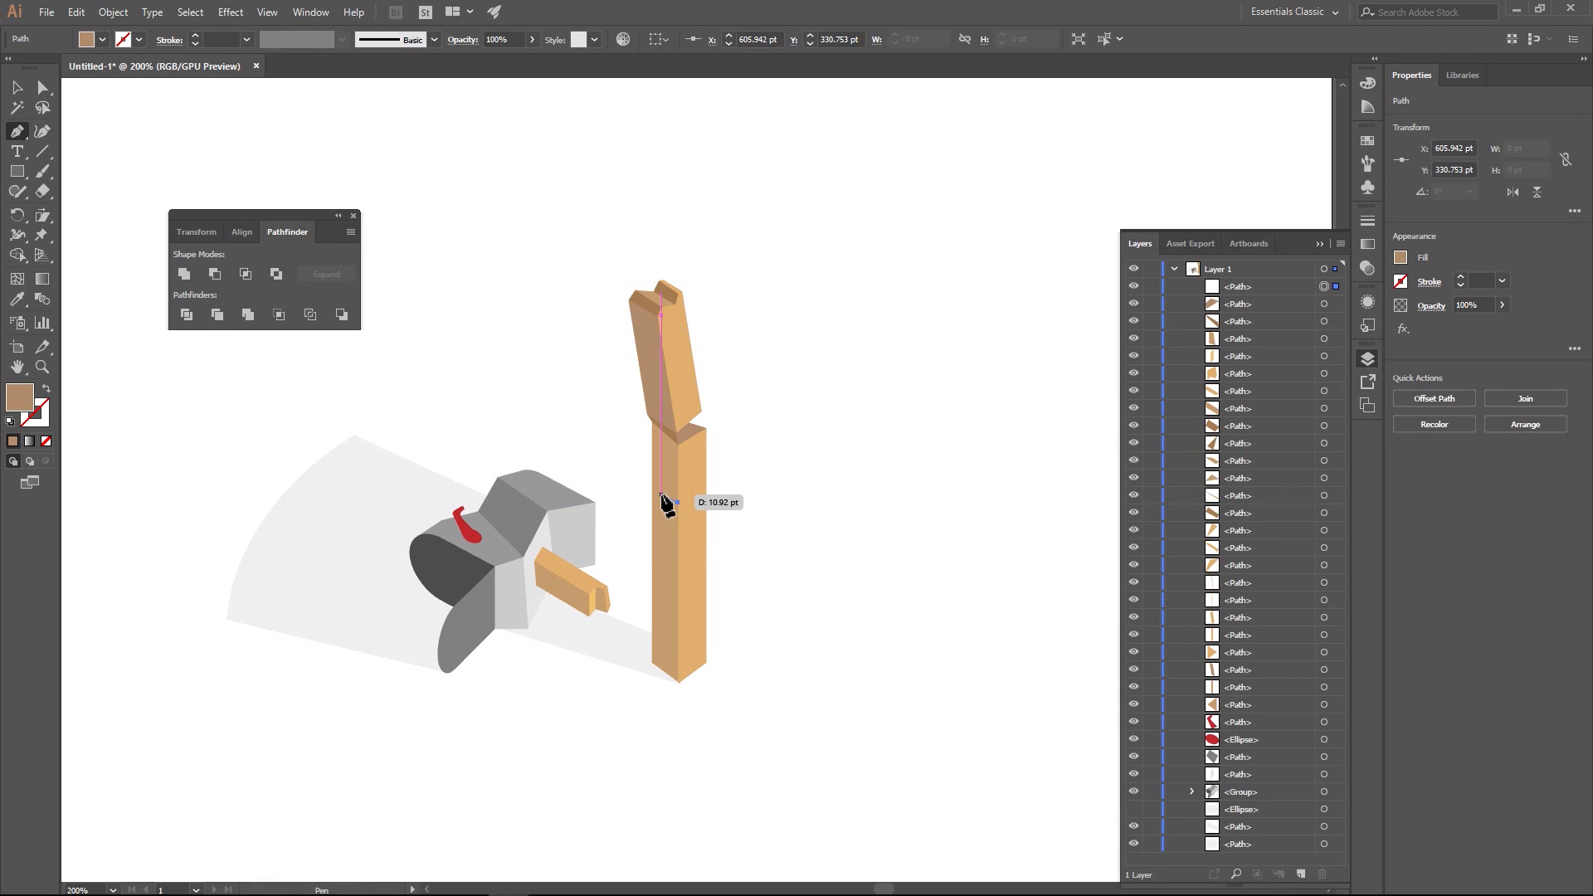
key("ctrl+z")
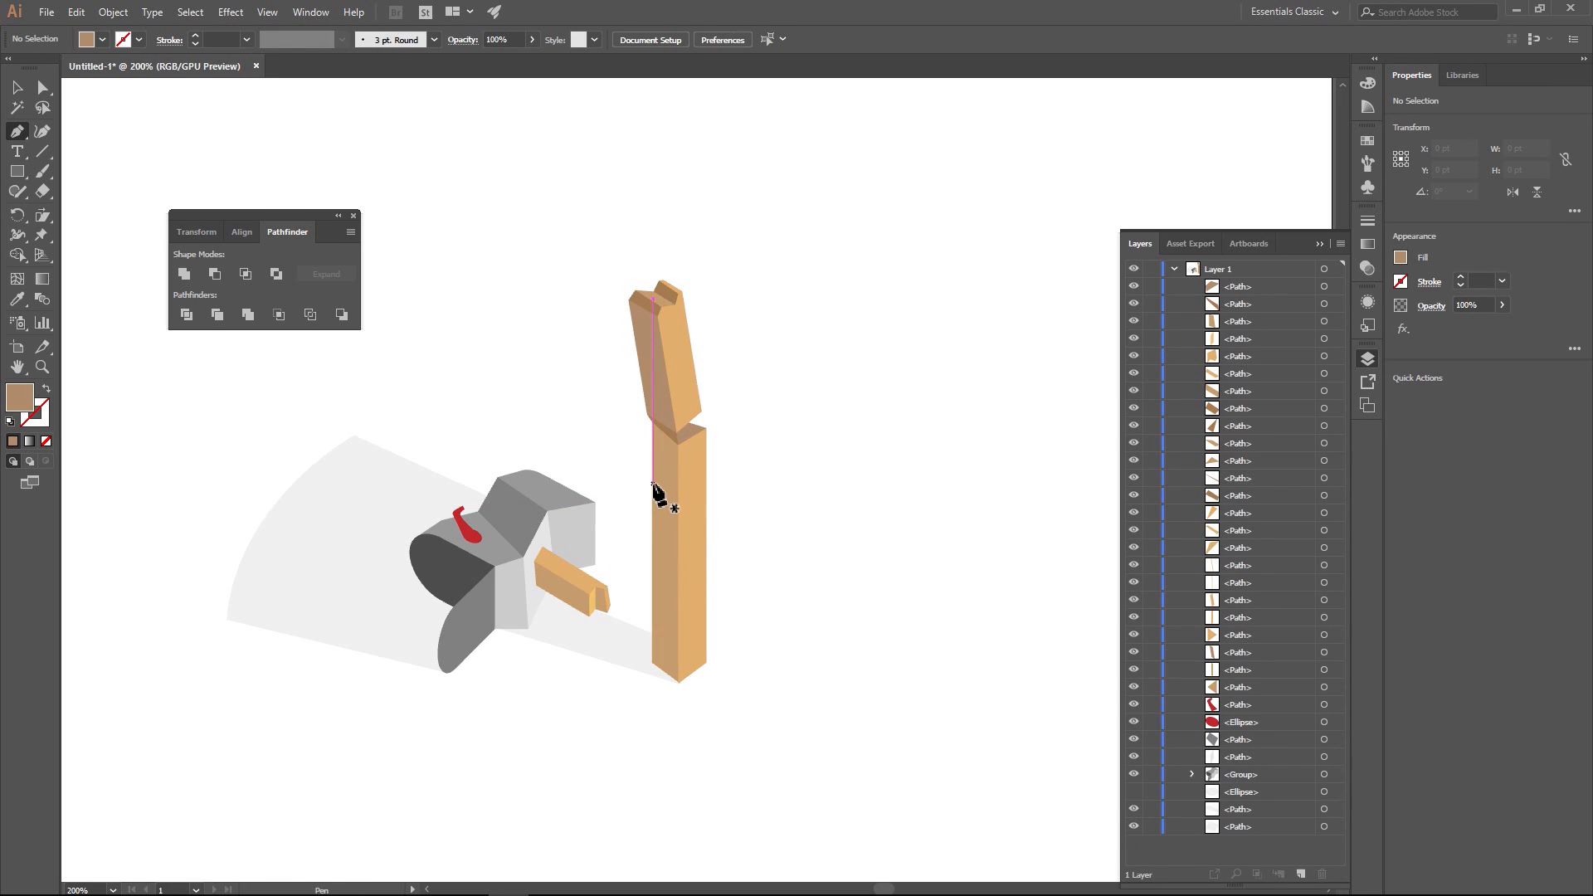
- Draw a large closed Pen shape around the upper post, its lower edge crossing both faces of the lower post as a V-shaped cut
scroll(654, 485, "up", 2)
left_click(653, 492)
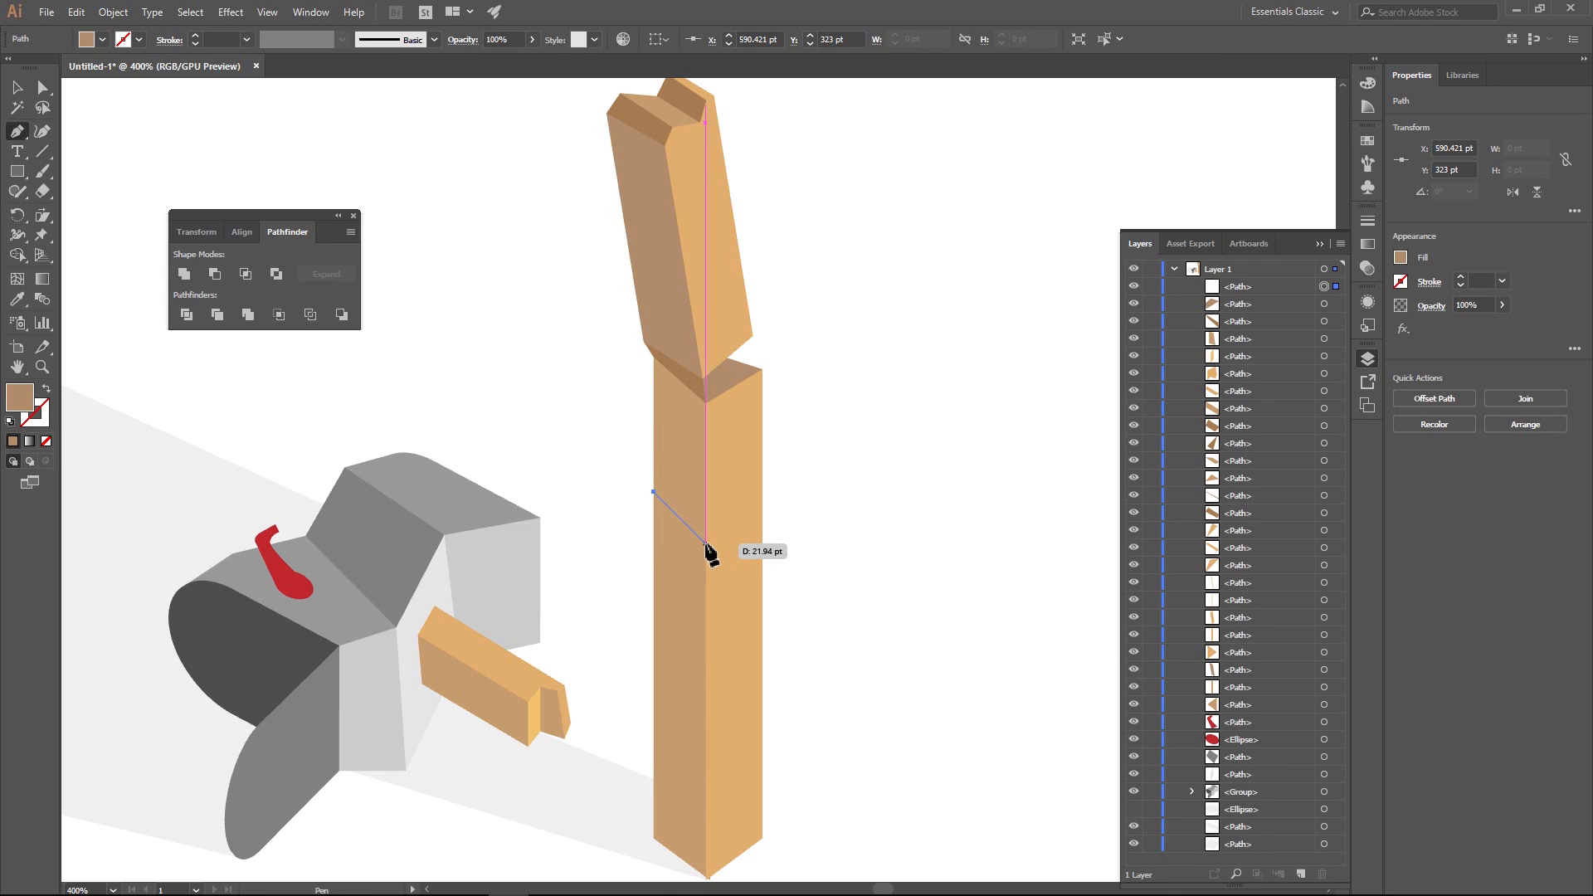
left_click(706, 536)
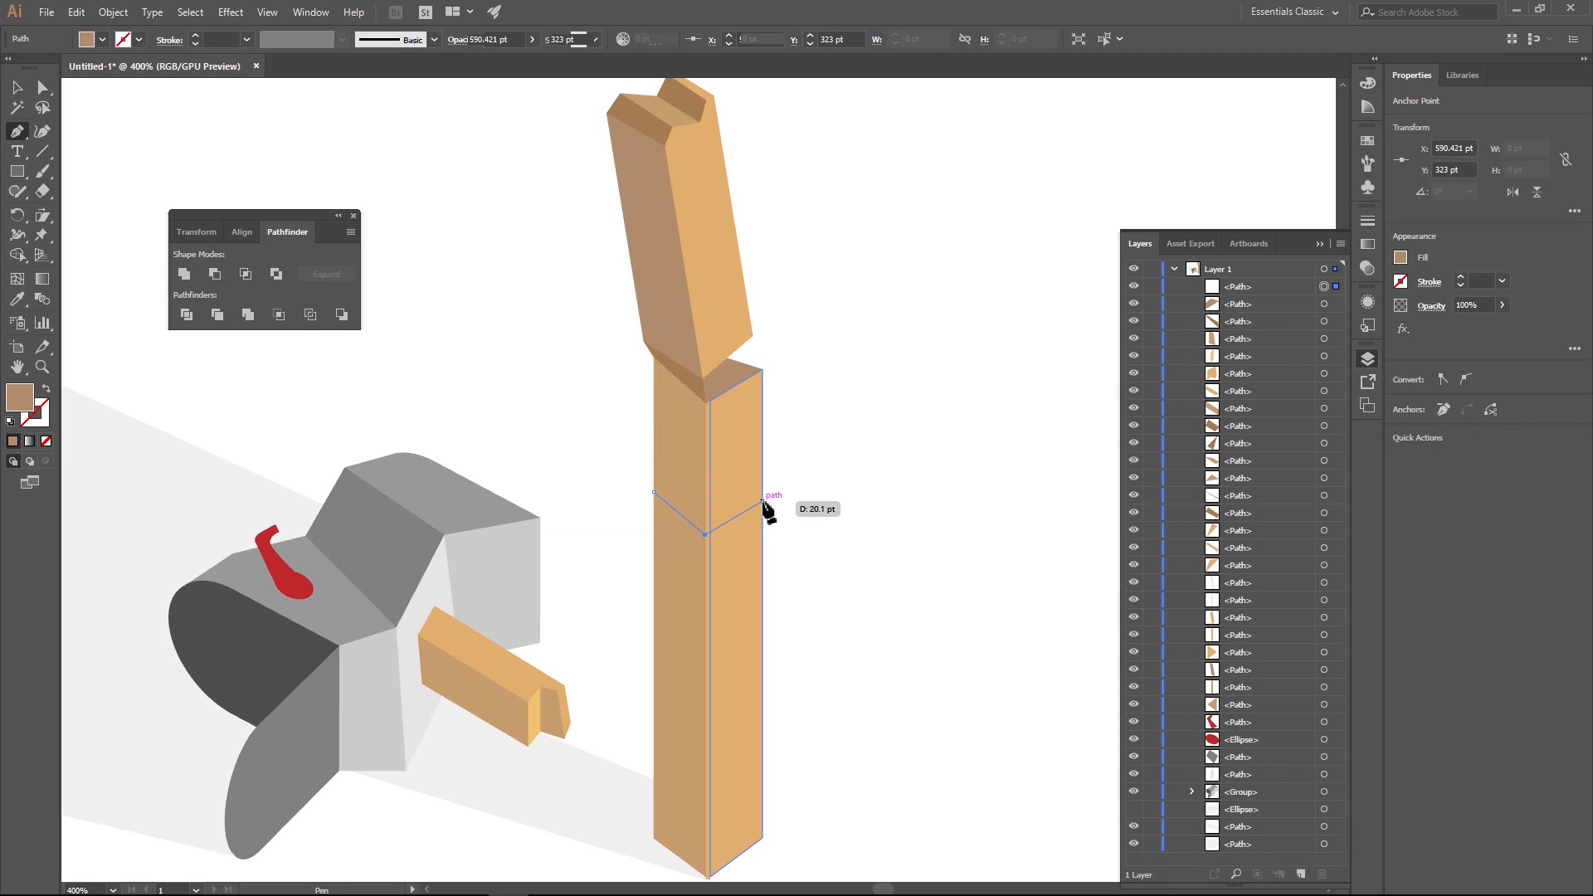
left_click(764, 502)
scroll(798, 481, "down", 2)
left_click(822, 426)
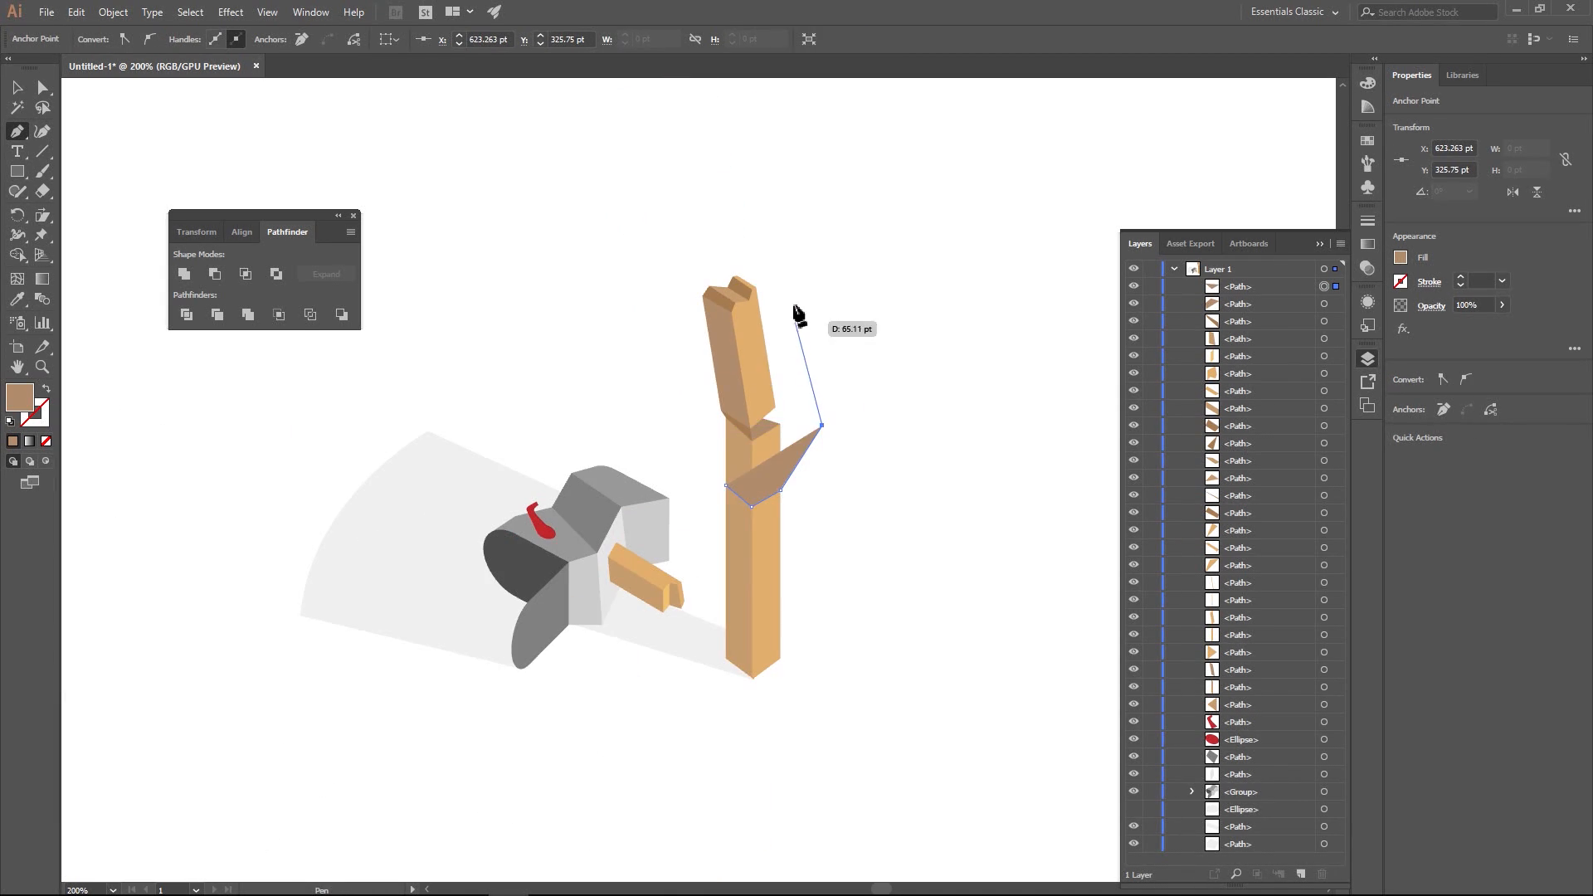
left_click(793, 300)
left_click(717, 239)
left_click(646, 300)
left_click(684, 423)
left_click(720, 487)
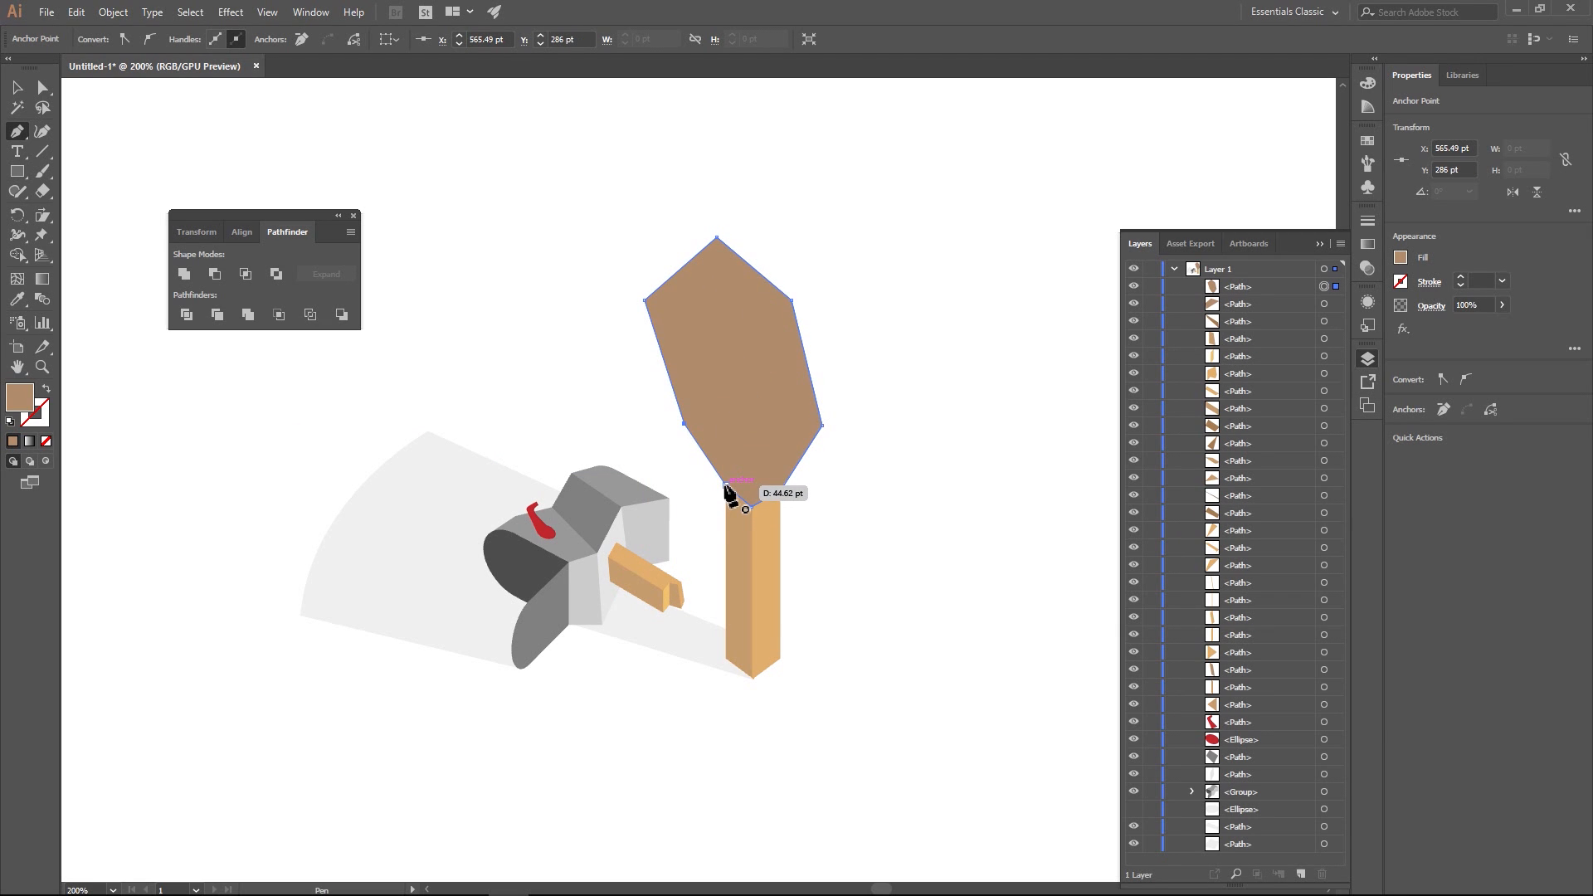
left_click(18, 88)
left_click(599, 241)
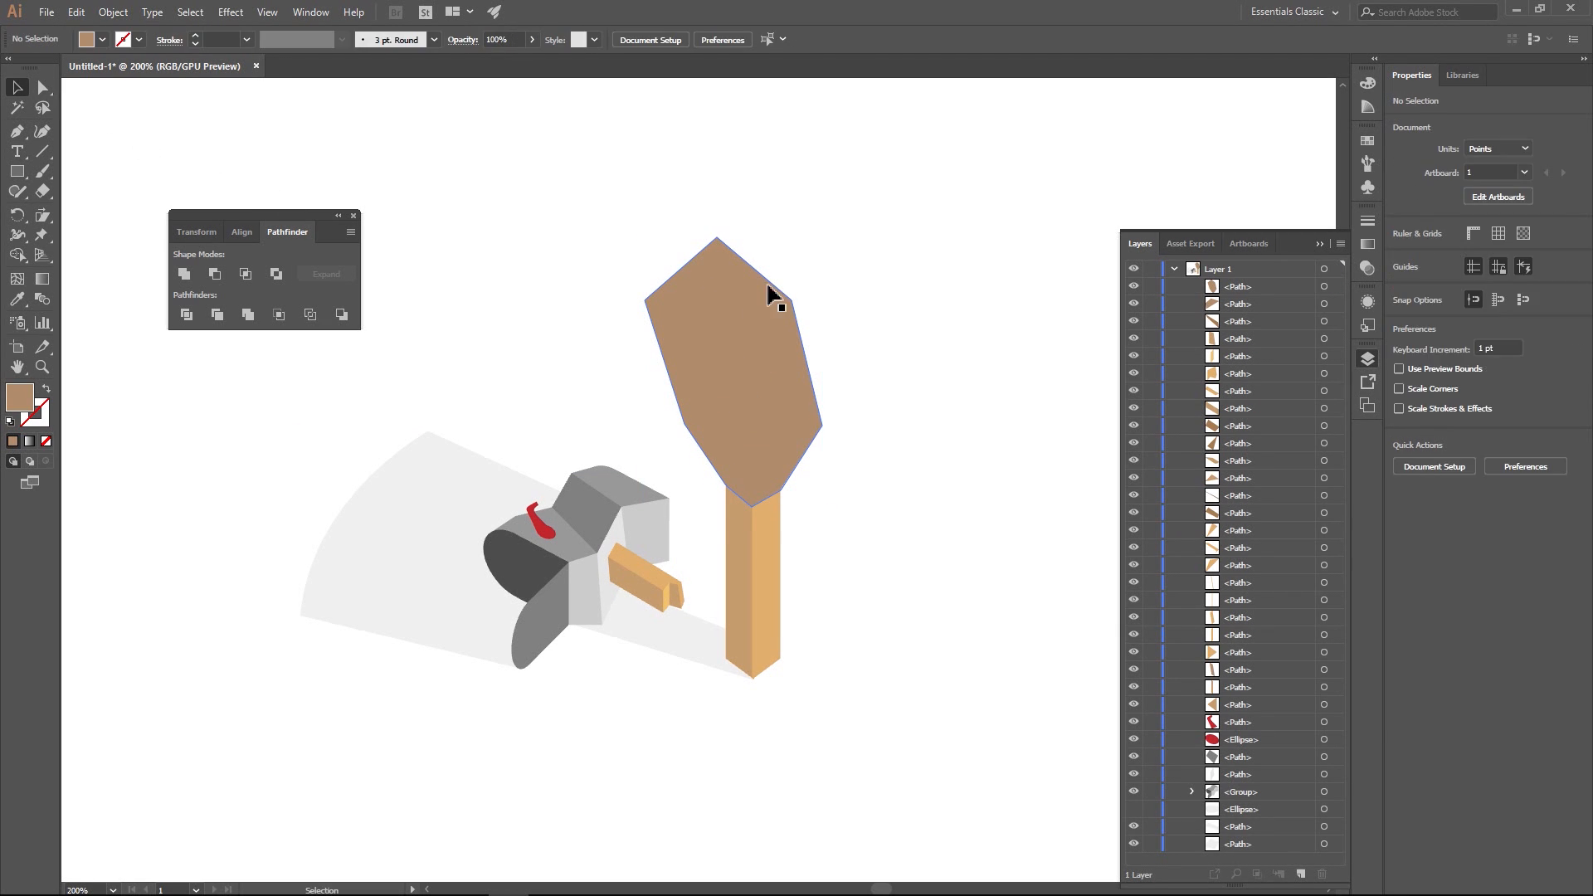
- Move the large cutting shape to the bottom of Layer 1 and divide it together with the overlapping post faces
left_click(772, 292)
left_click_drag(1294, 283, 1269, 859)
left_click(848, 246)
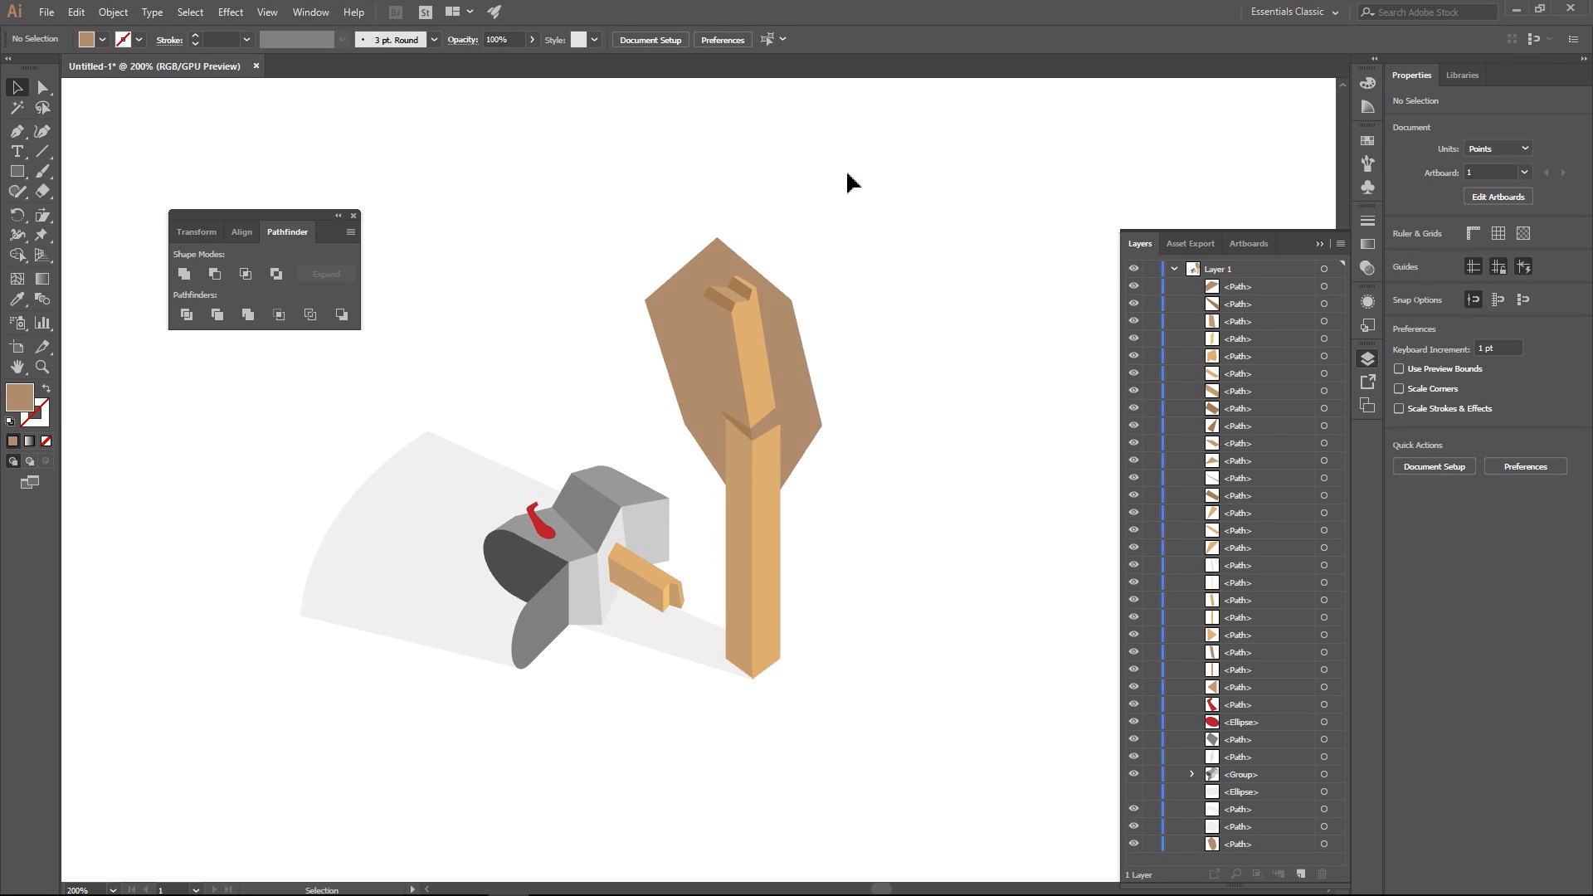
left_click_drag(846, 170, 704, 521)
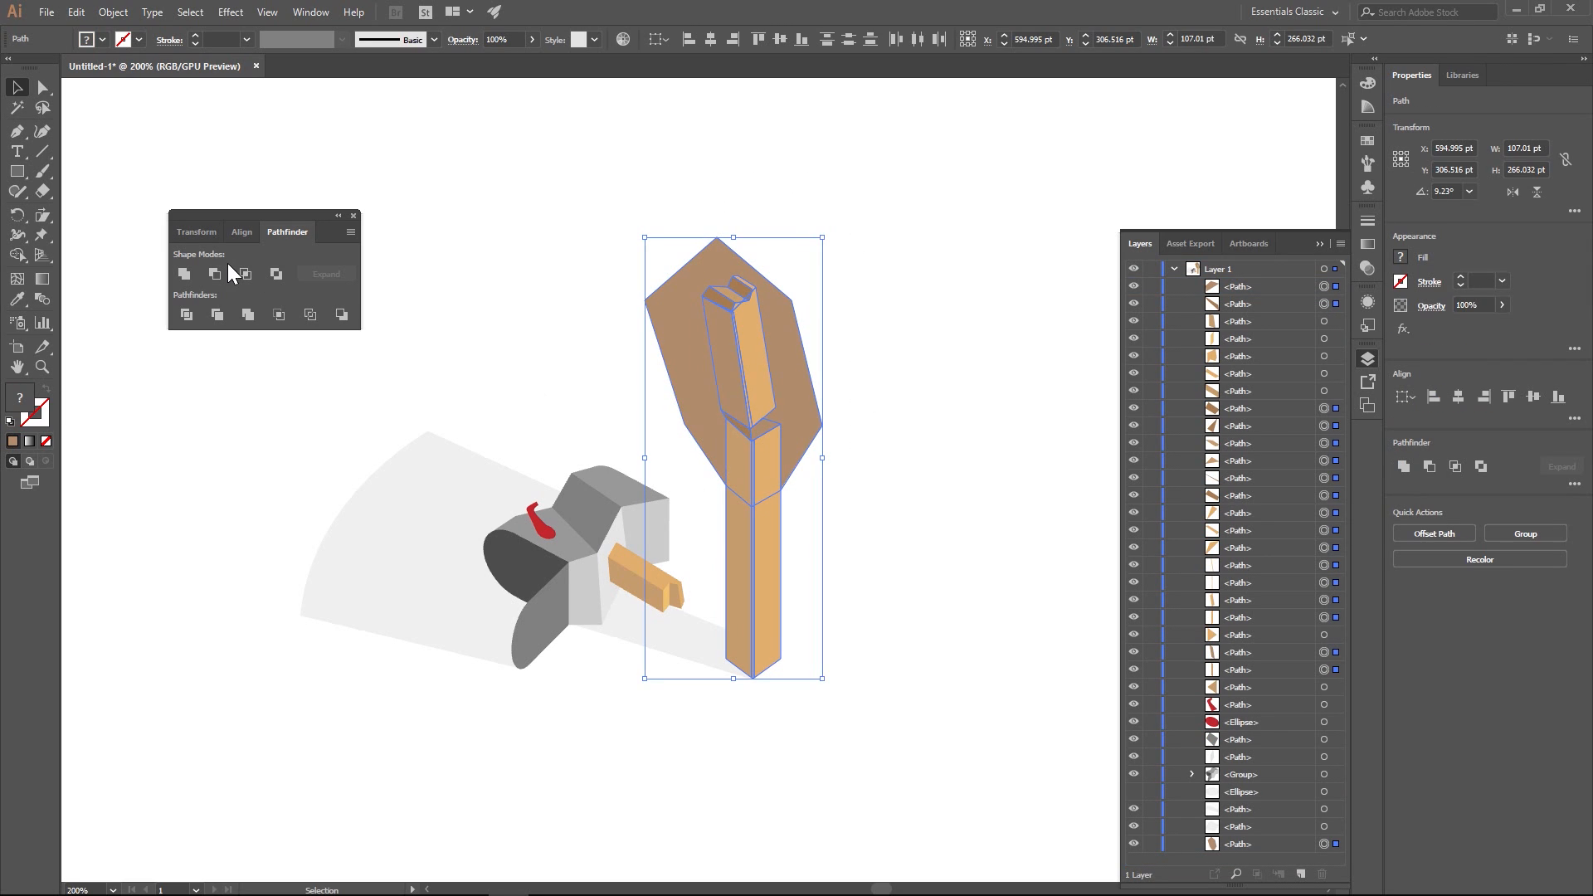
left_click(187, 313)
- Delete the leftover cutting-shape area surrounding the post
left_click(42, 87)
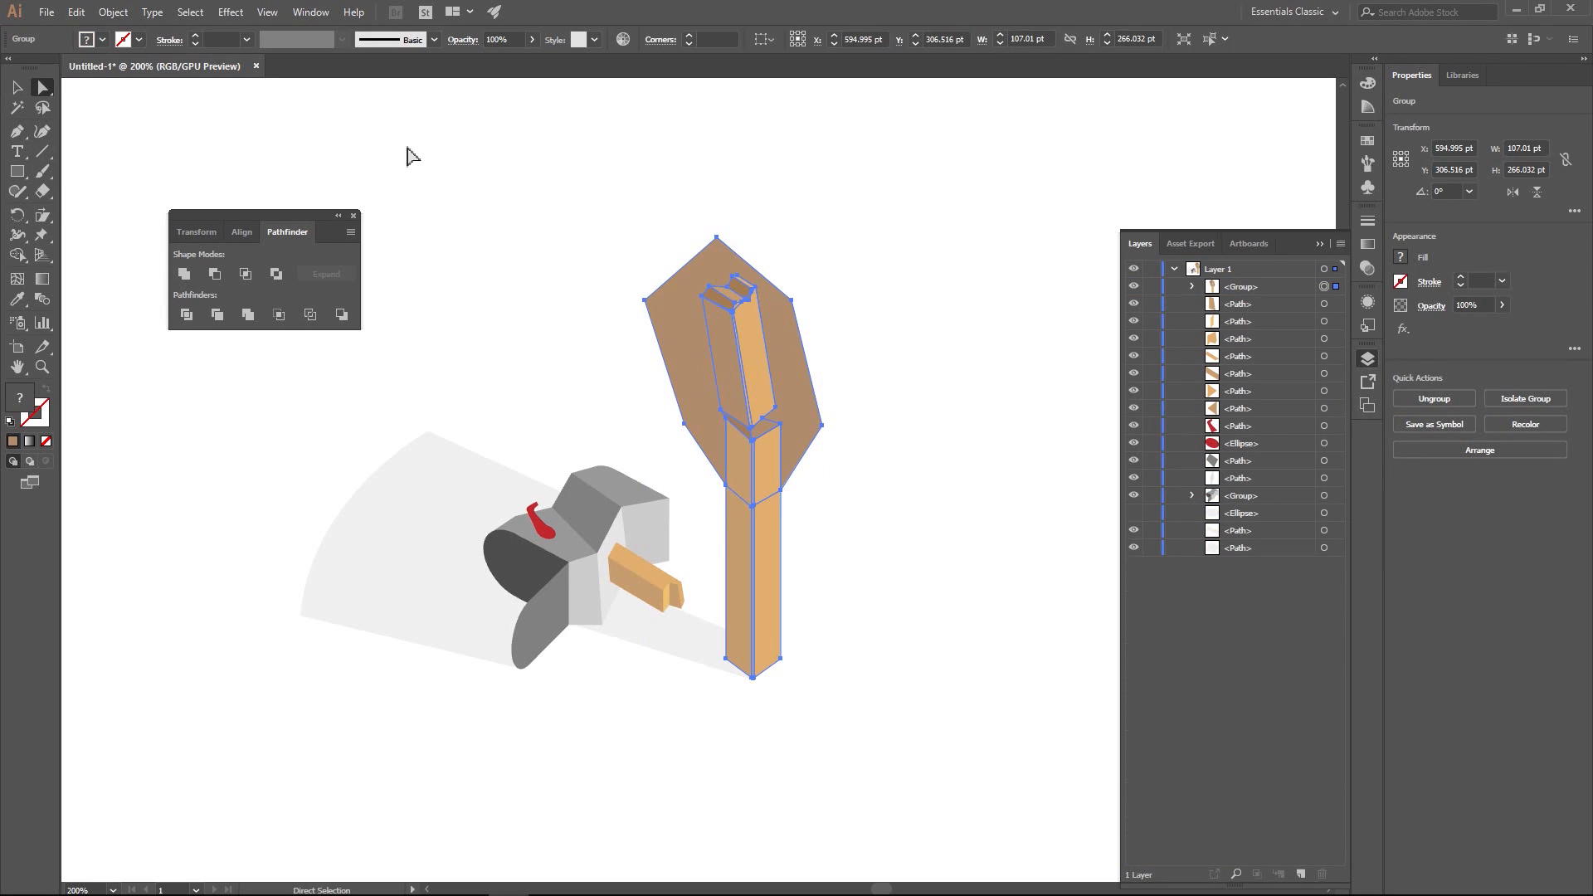
left_click(864, 394)
left_click(804, 398)
key("Delete")
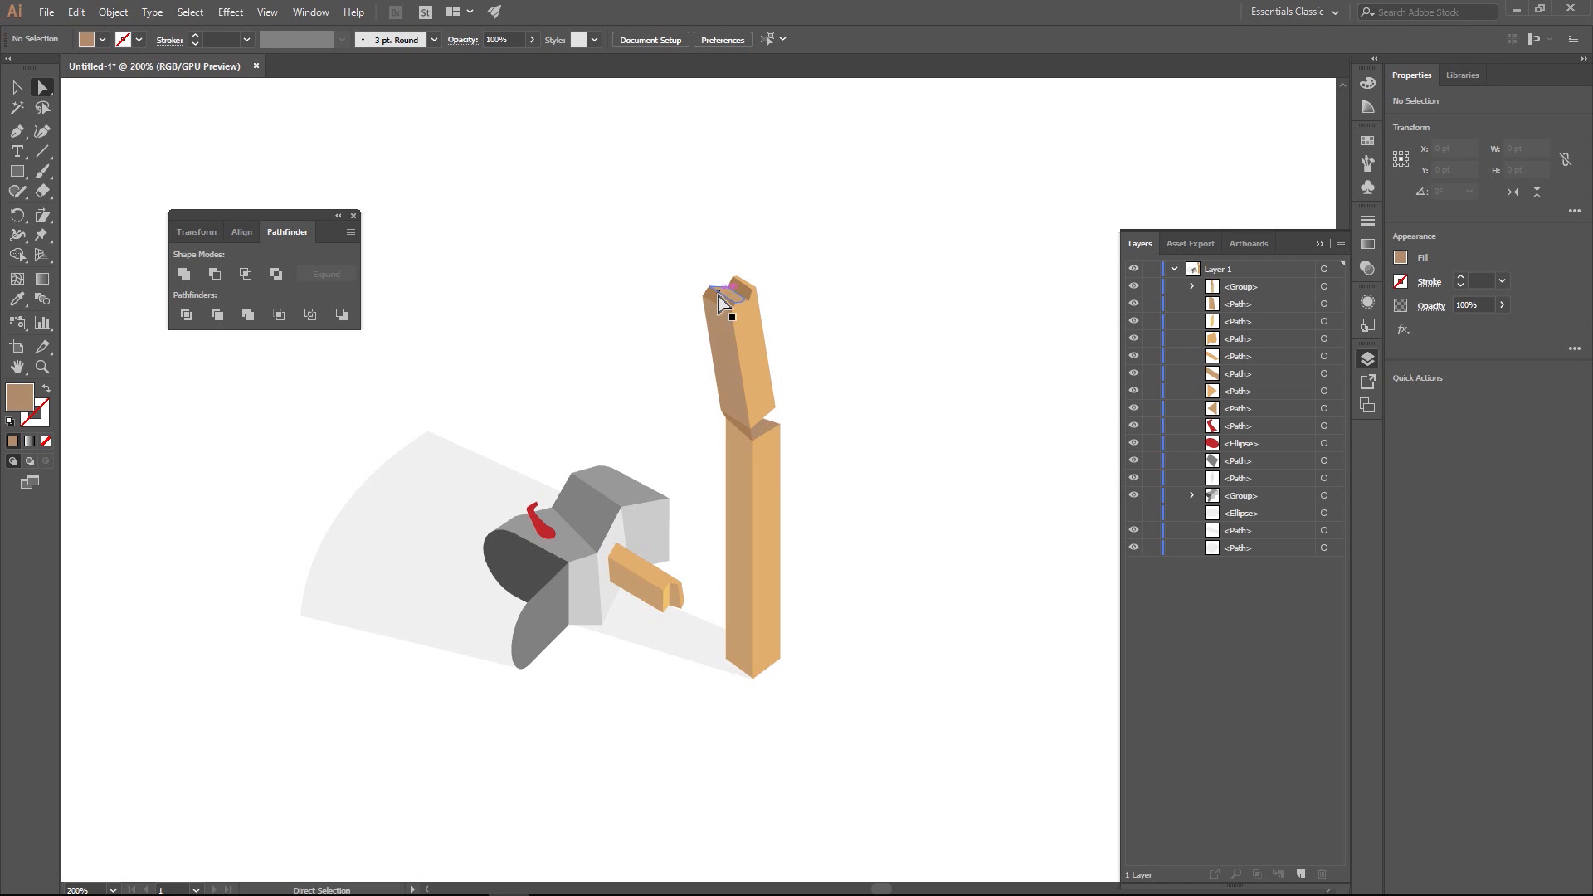
- Ungroup the divided post pieces
key("v")
left_click_drag(701, 234, 845, 458)
right_click(774, 477)
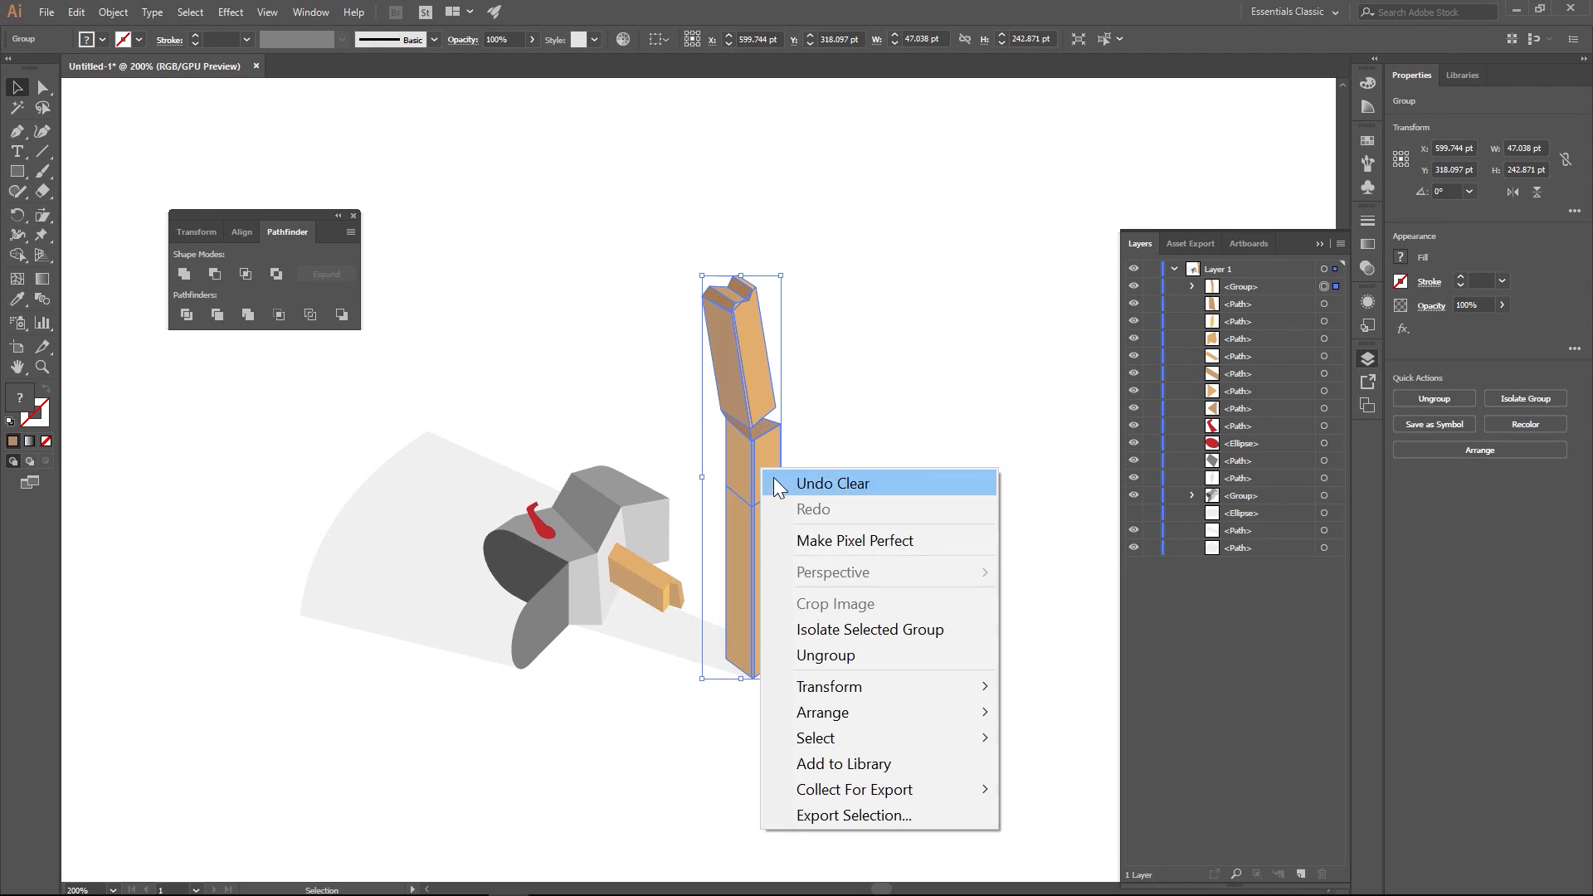
left_click(821, 655)
- Rotate all pieces above the new cut about 4° clockwise and shift them slightly right over the lower post
left_click_drag(728, 216, 785, 531)
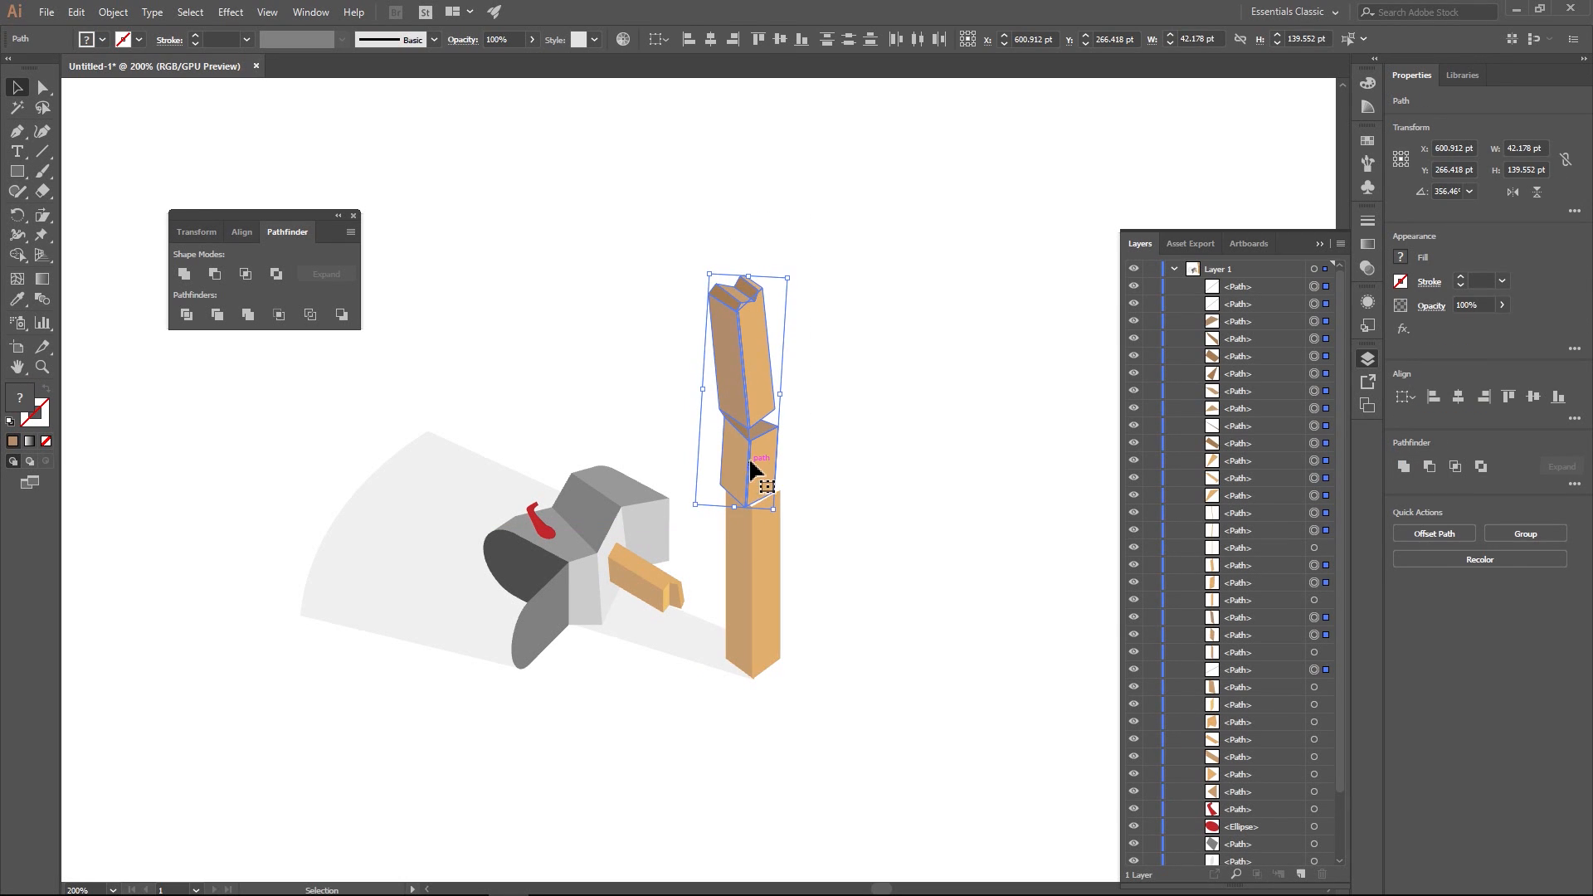
left_click_drag(758, 462, 768, 464)
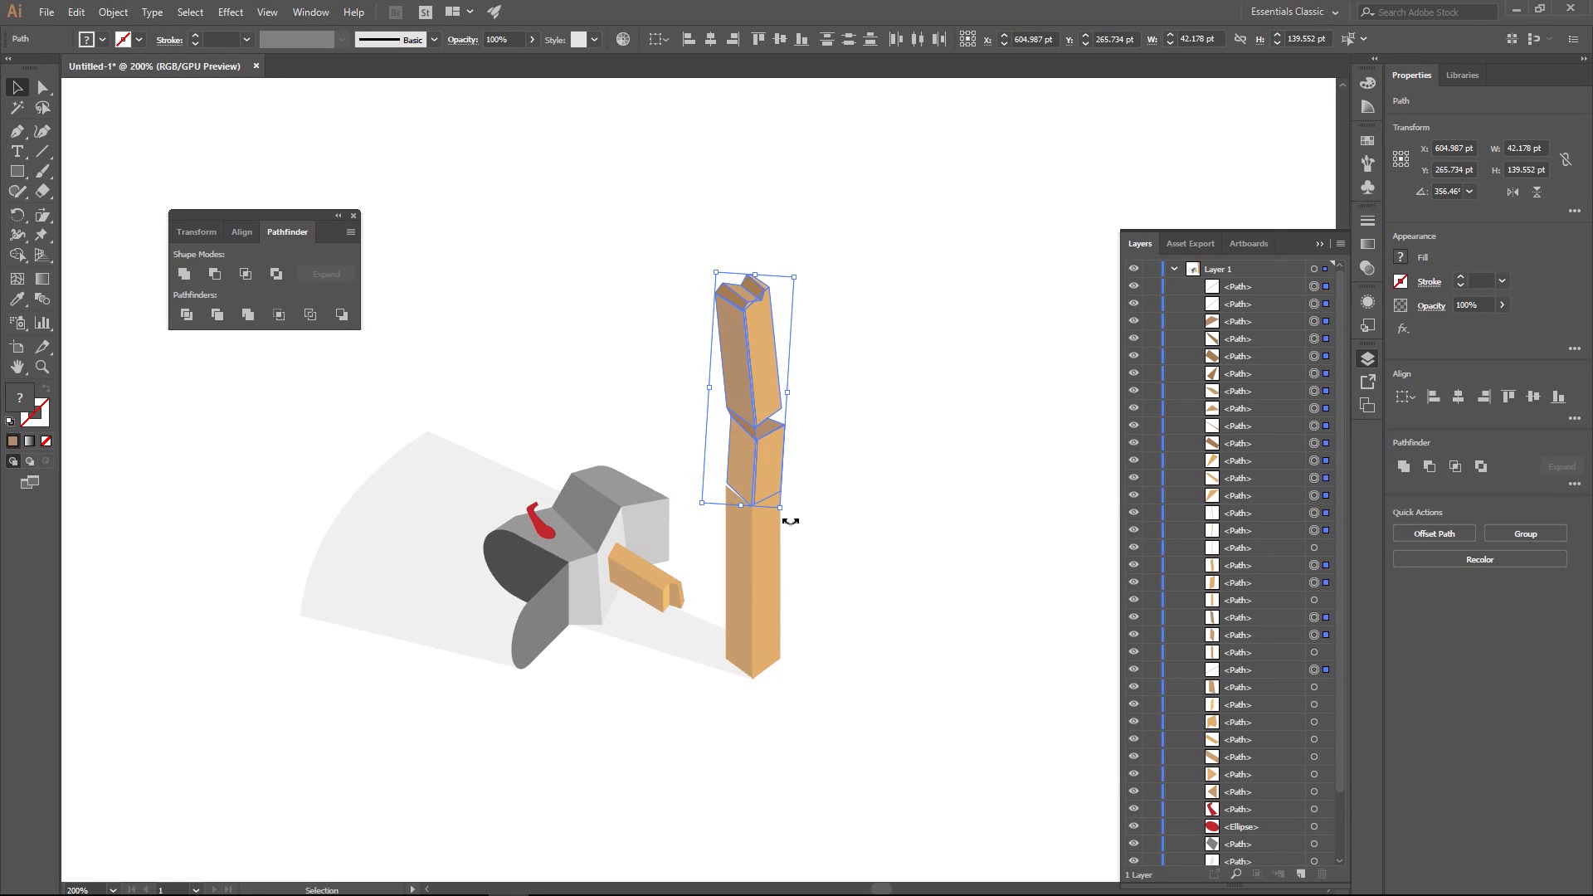
left_click_drag(754, 452, 758, 452)
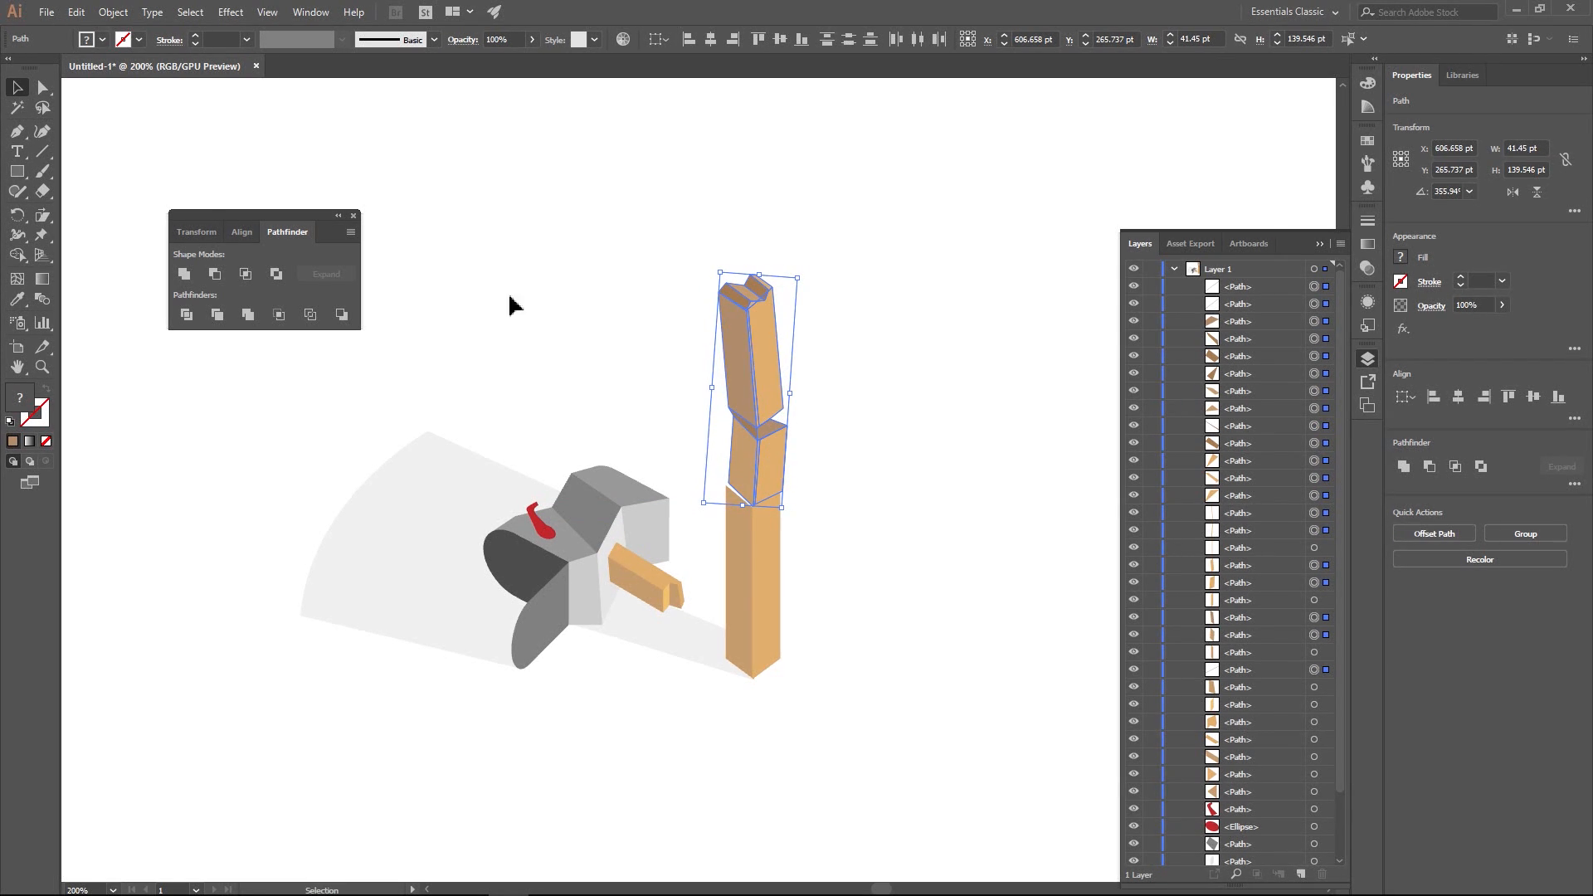
left_click(427, 174)
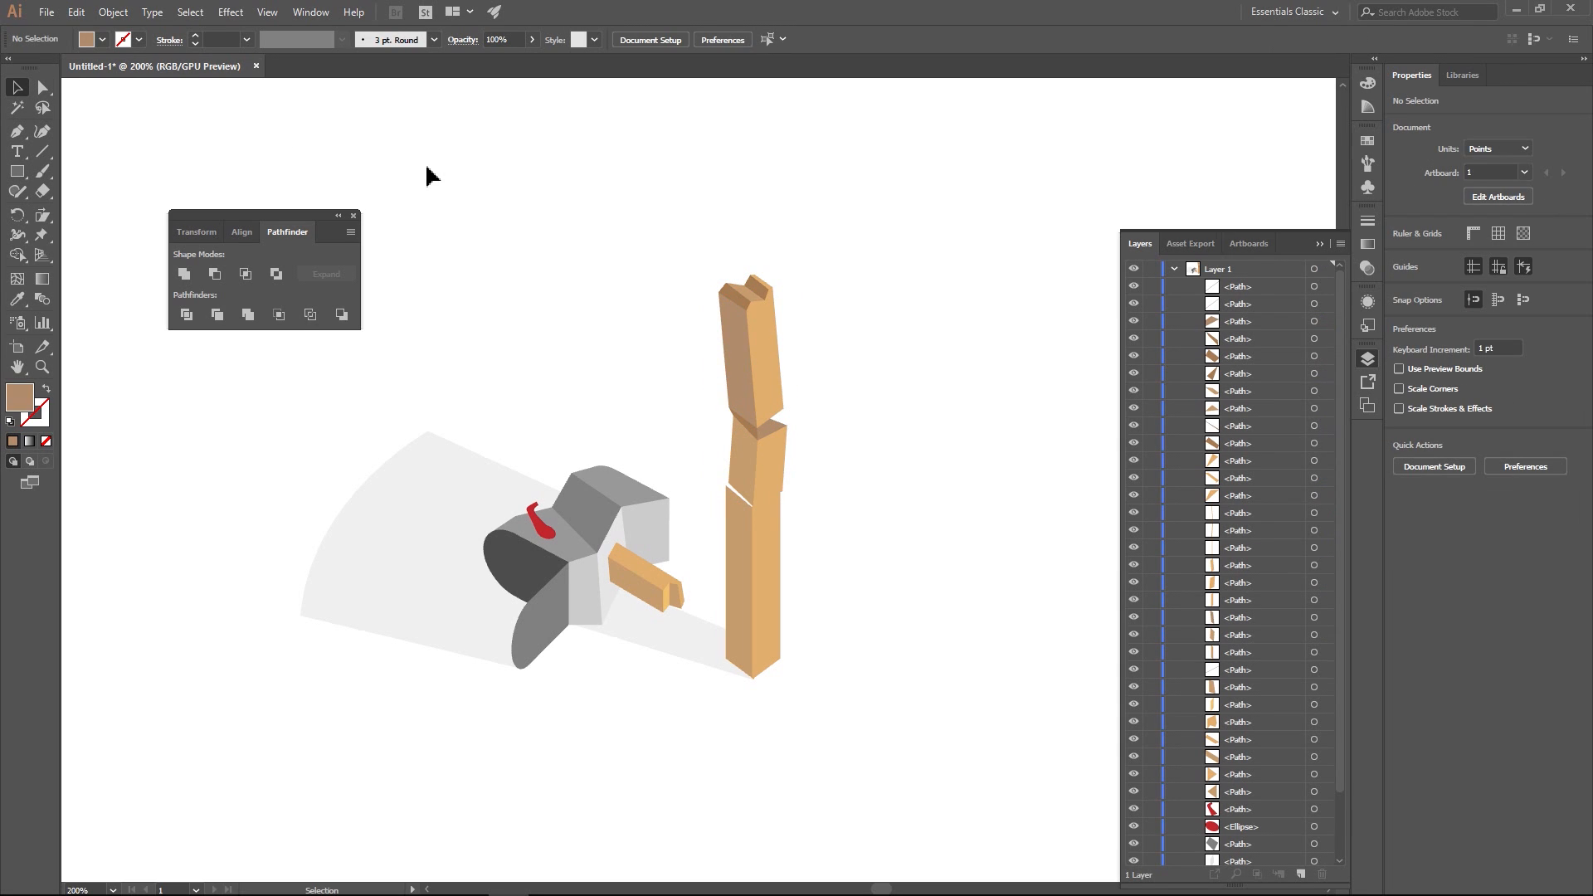
- Draw a thin closed brown Pen shape filling the white gap above the lower post's left face
scroll(714, 533, "up", 4)
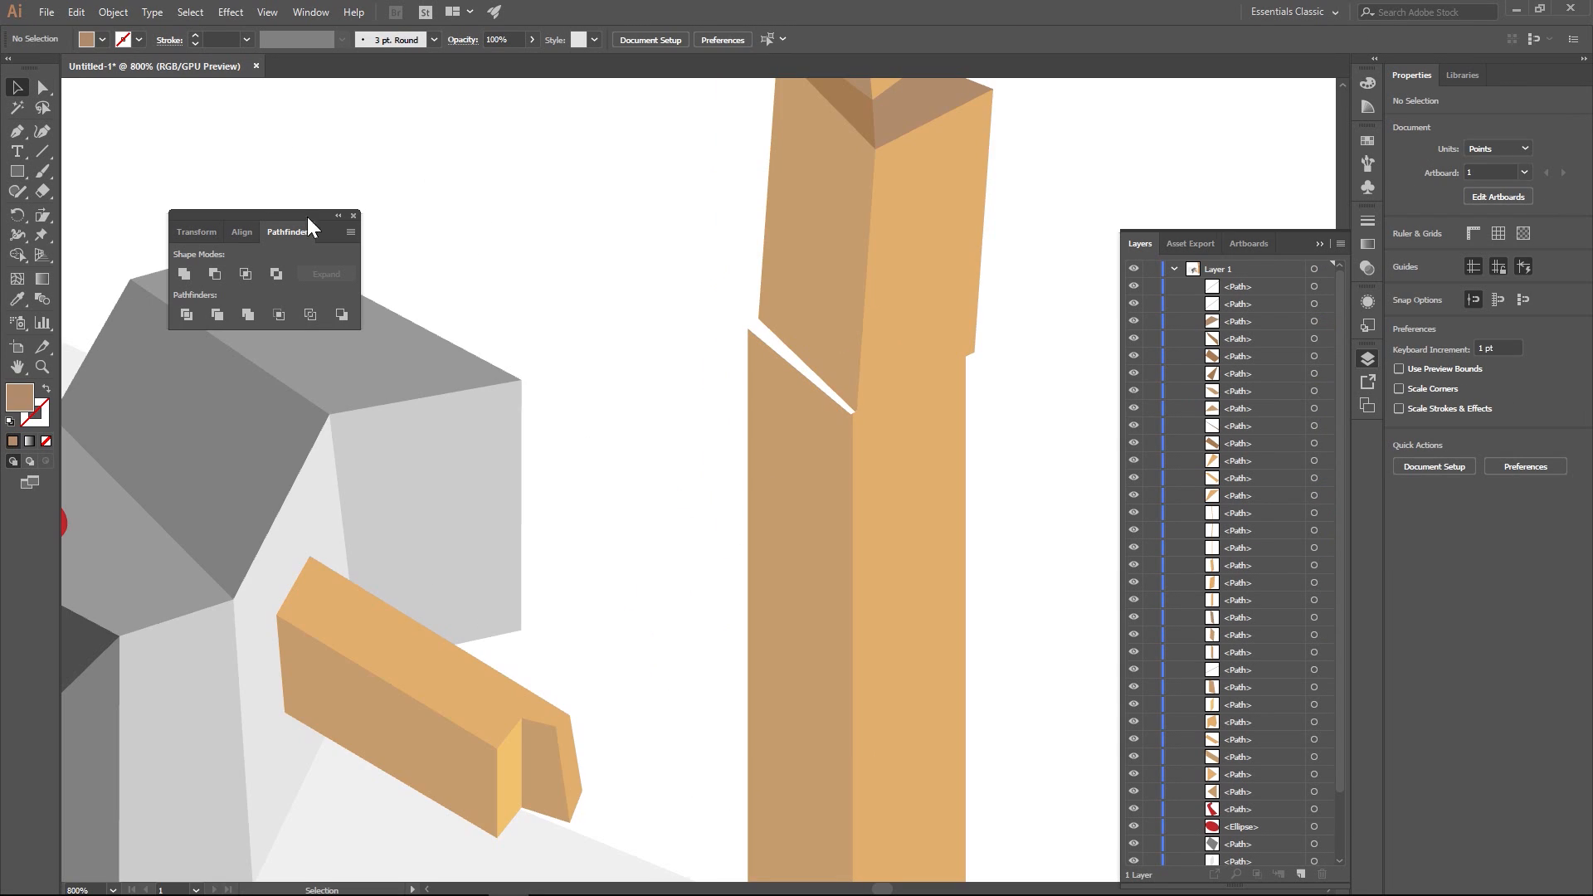
left_click(18, 132)
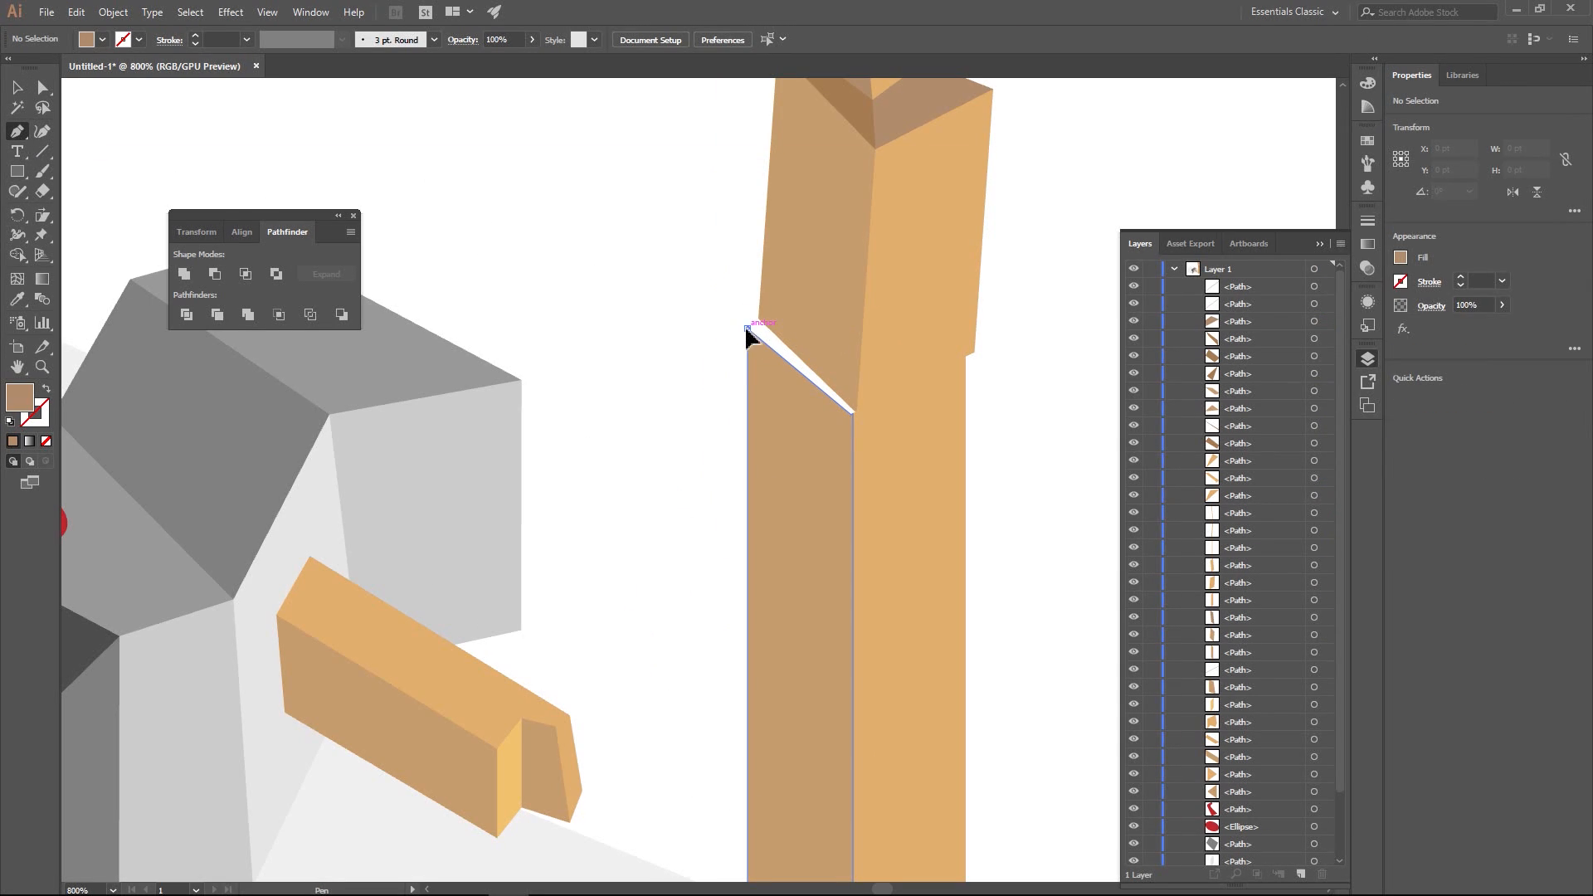
left_click(746, 329)
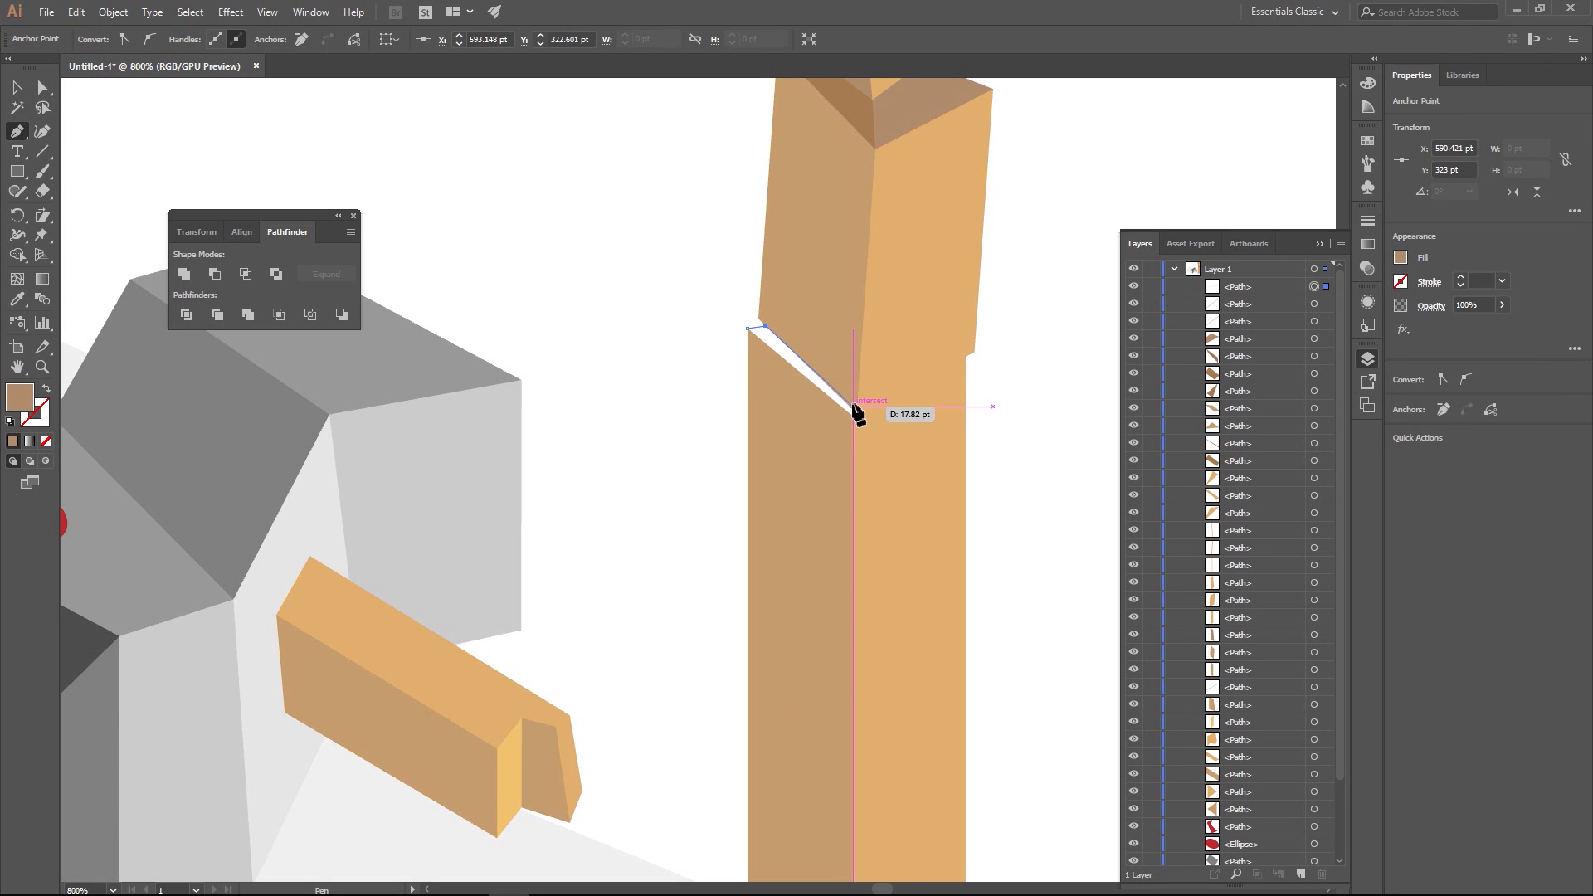
left_click(854, 408)
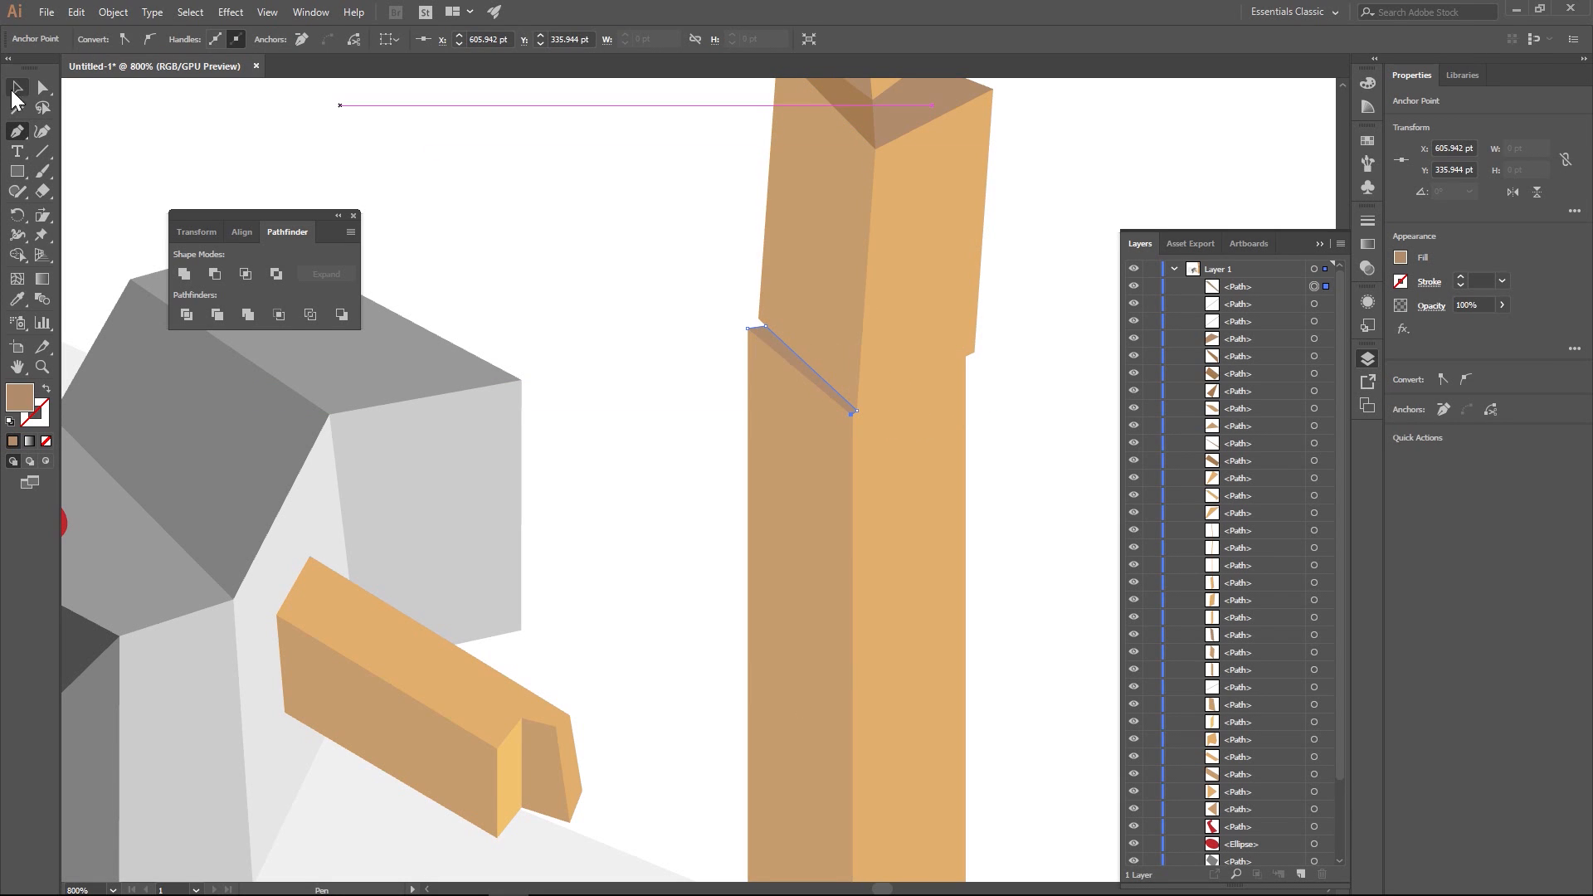
left_click(18, 93)
left_click(517, 163)
key("ctrl+1")
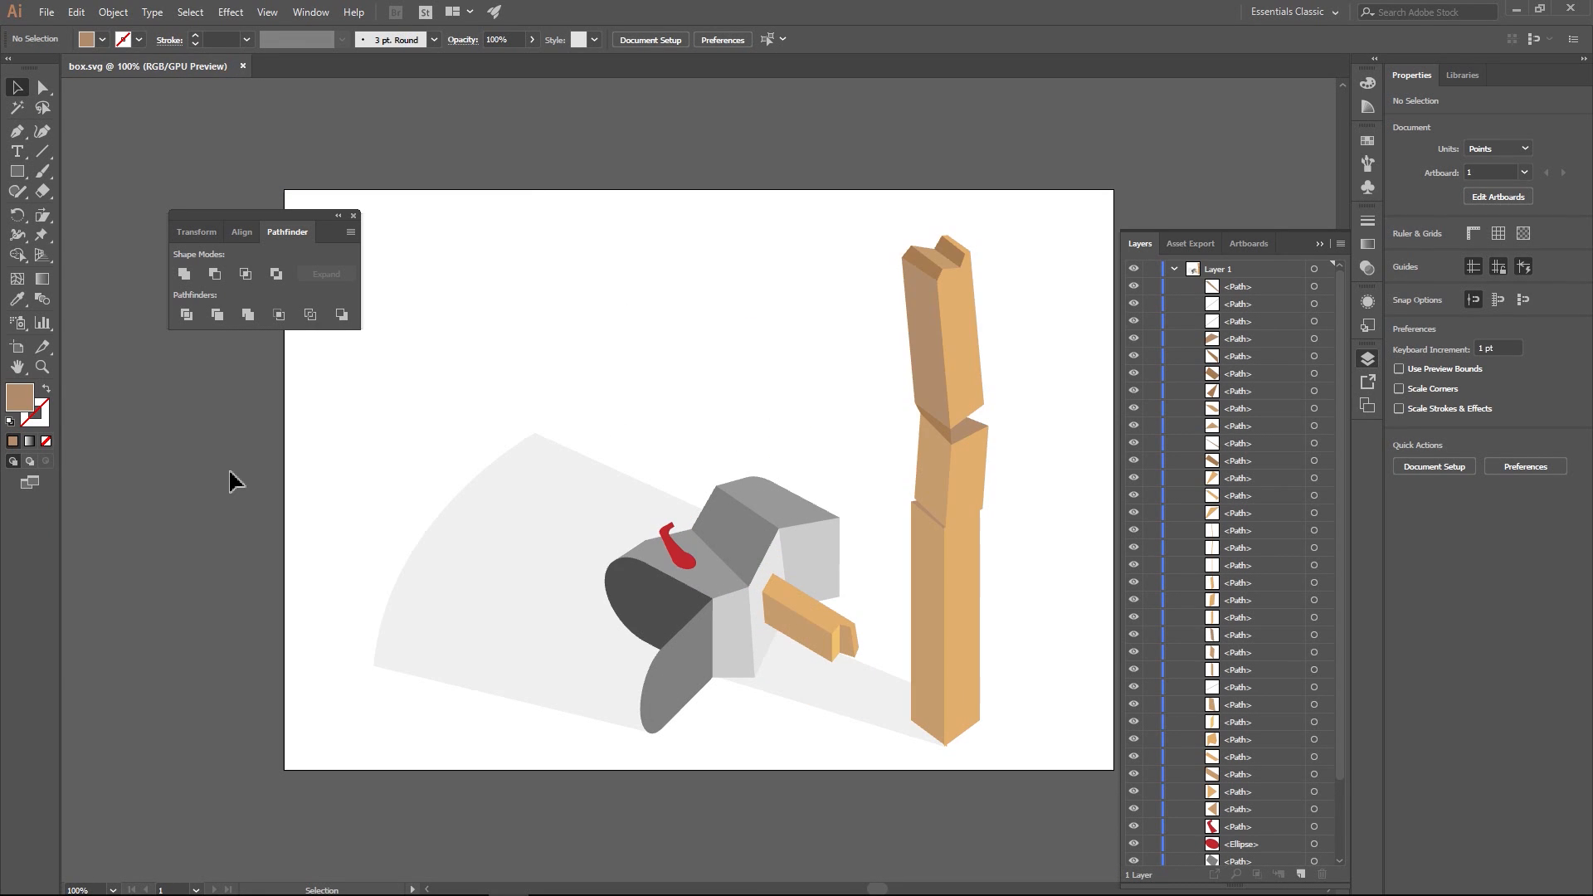
- Unite the two fragments of the dark inner face in the notch at the post's top
left_click(953, 296)
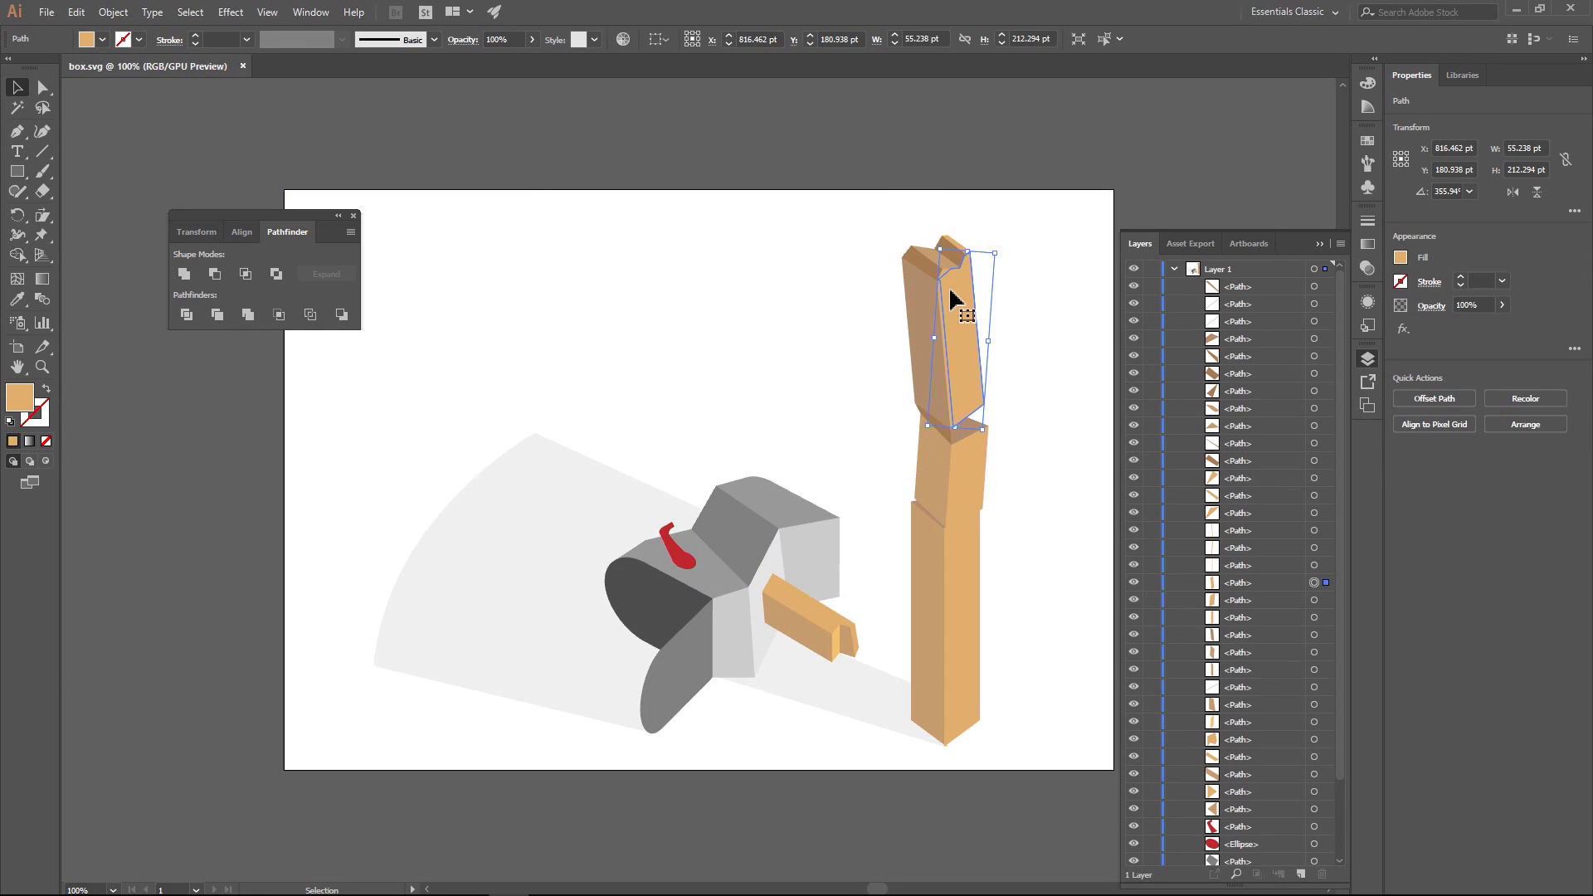
scroll(952, 292, "up", 4)
left_click_drag(952, 294, 733, 437)
key("a")
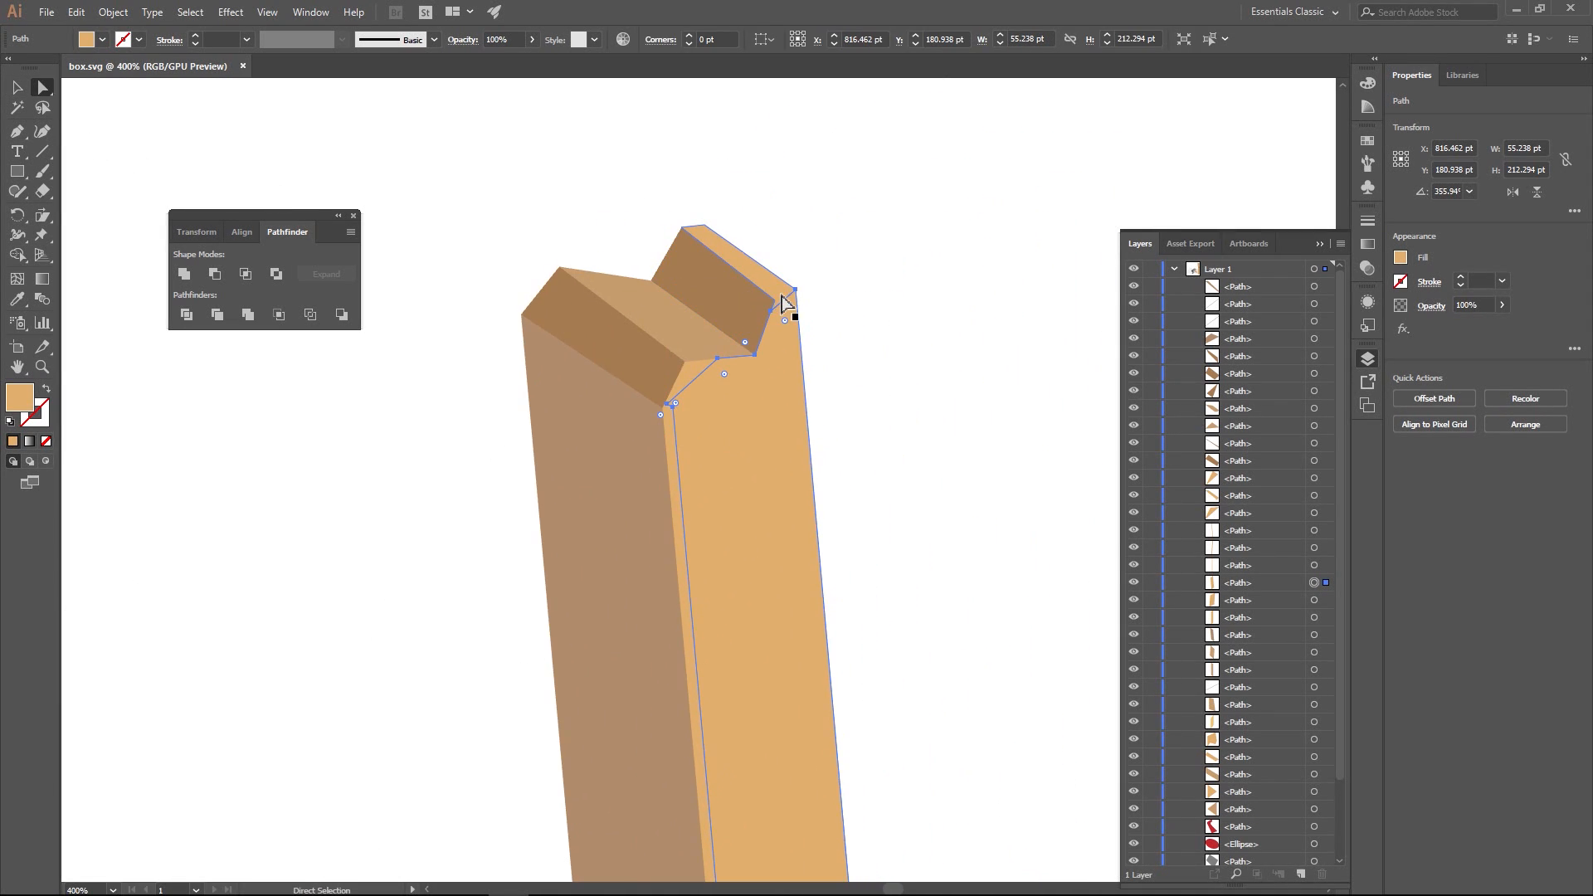
left_click(775, 298)
left_click(749, 323)
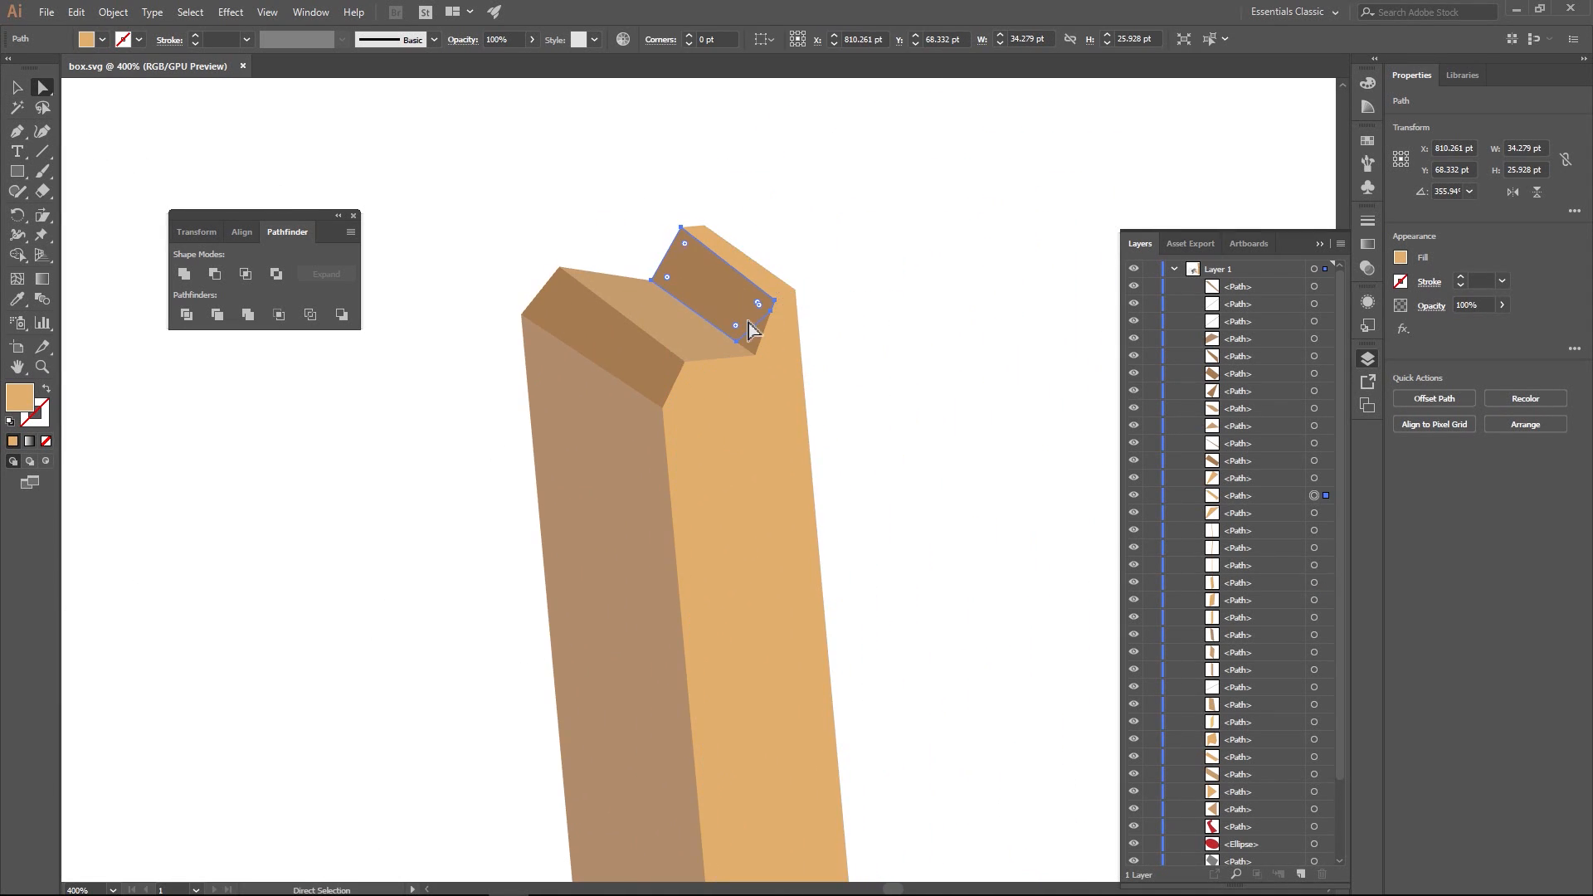
left_click(749, 329)
left_click(747, 316, "shift")
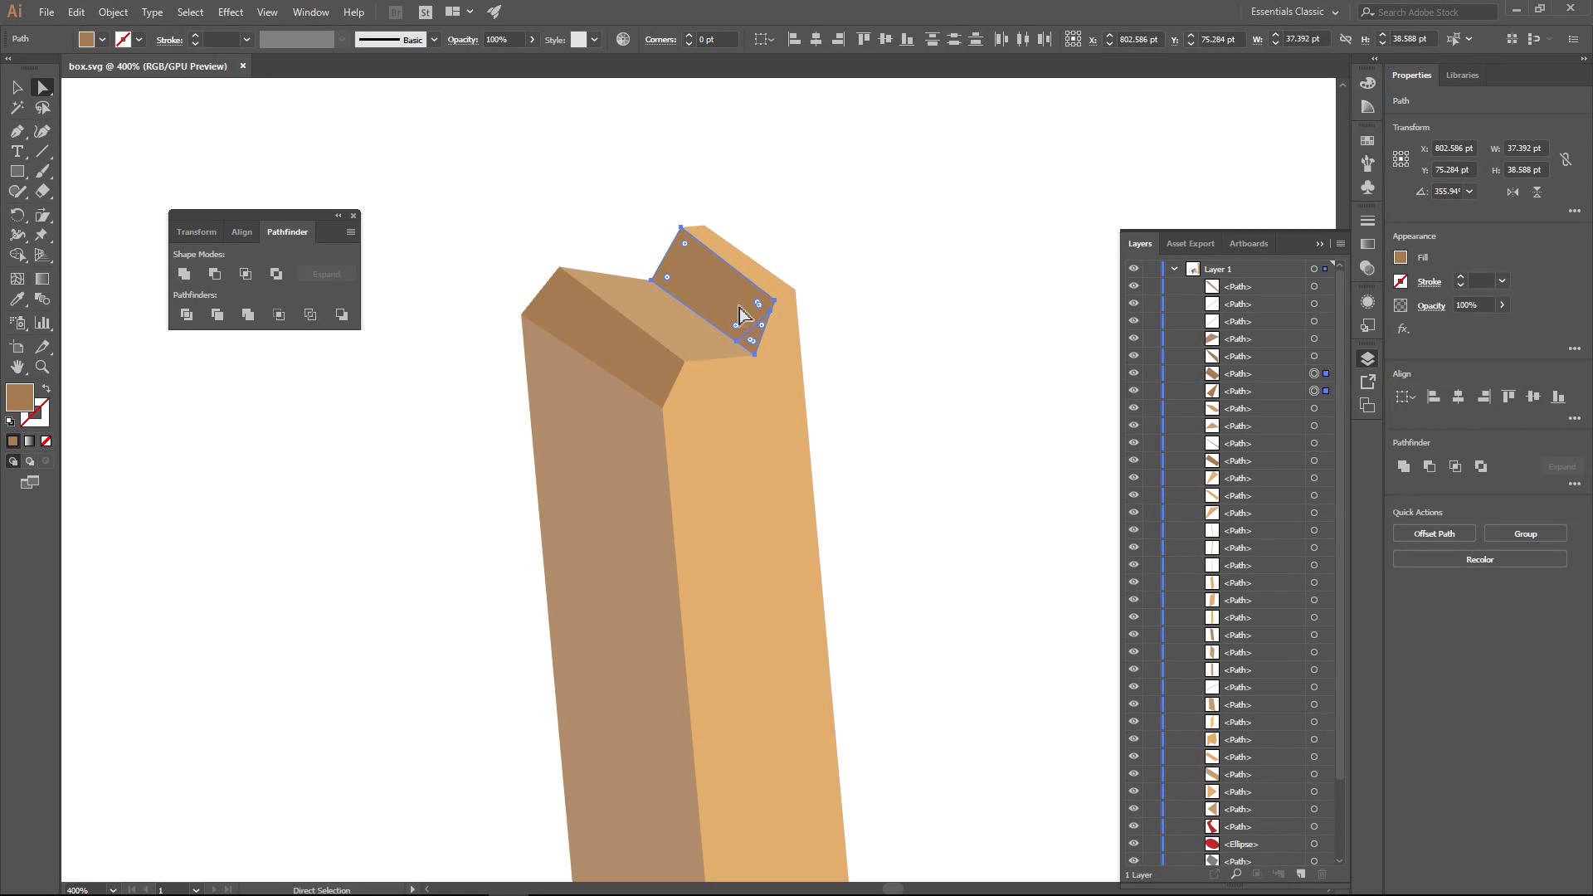
left_click(184, 274)
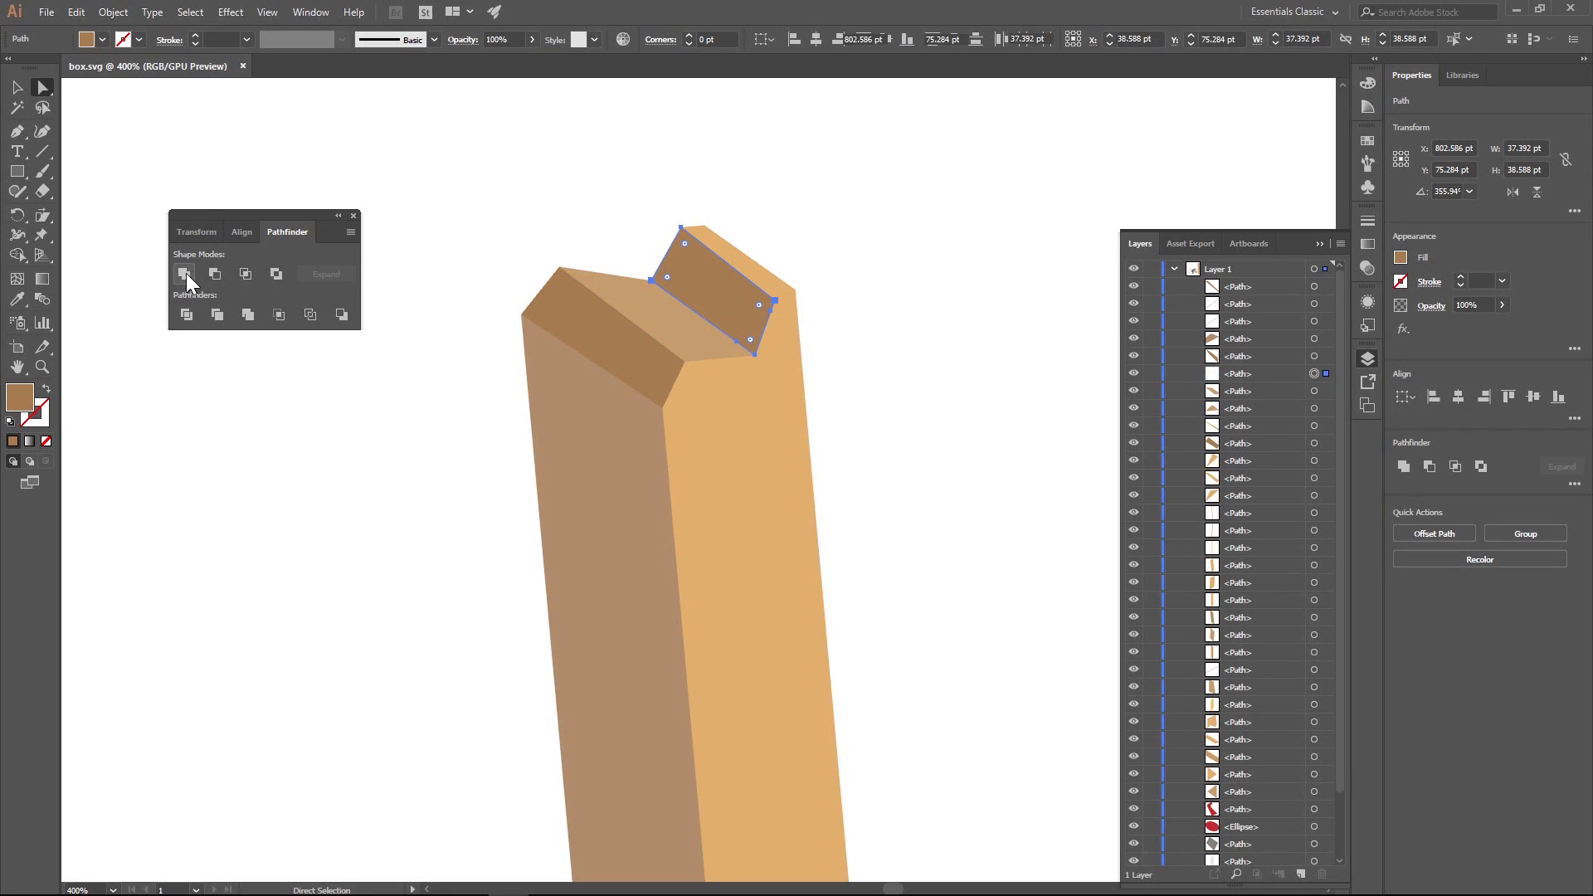
- Unite the fragments of the notch's lighter sloping face, and likewise those of the dark bevel at the front of the post's top
left_click(708, 355)
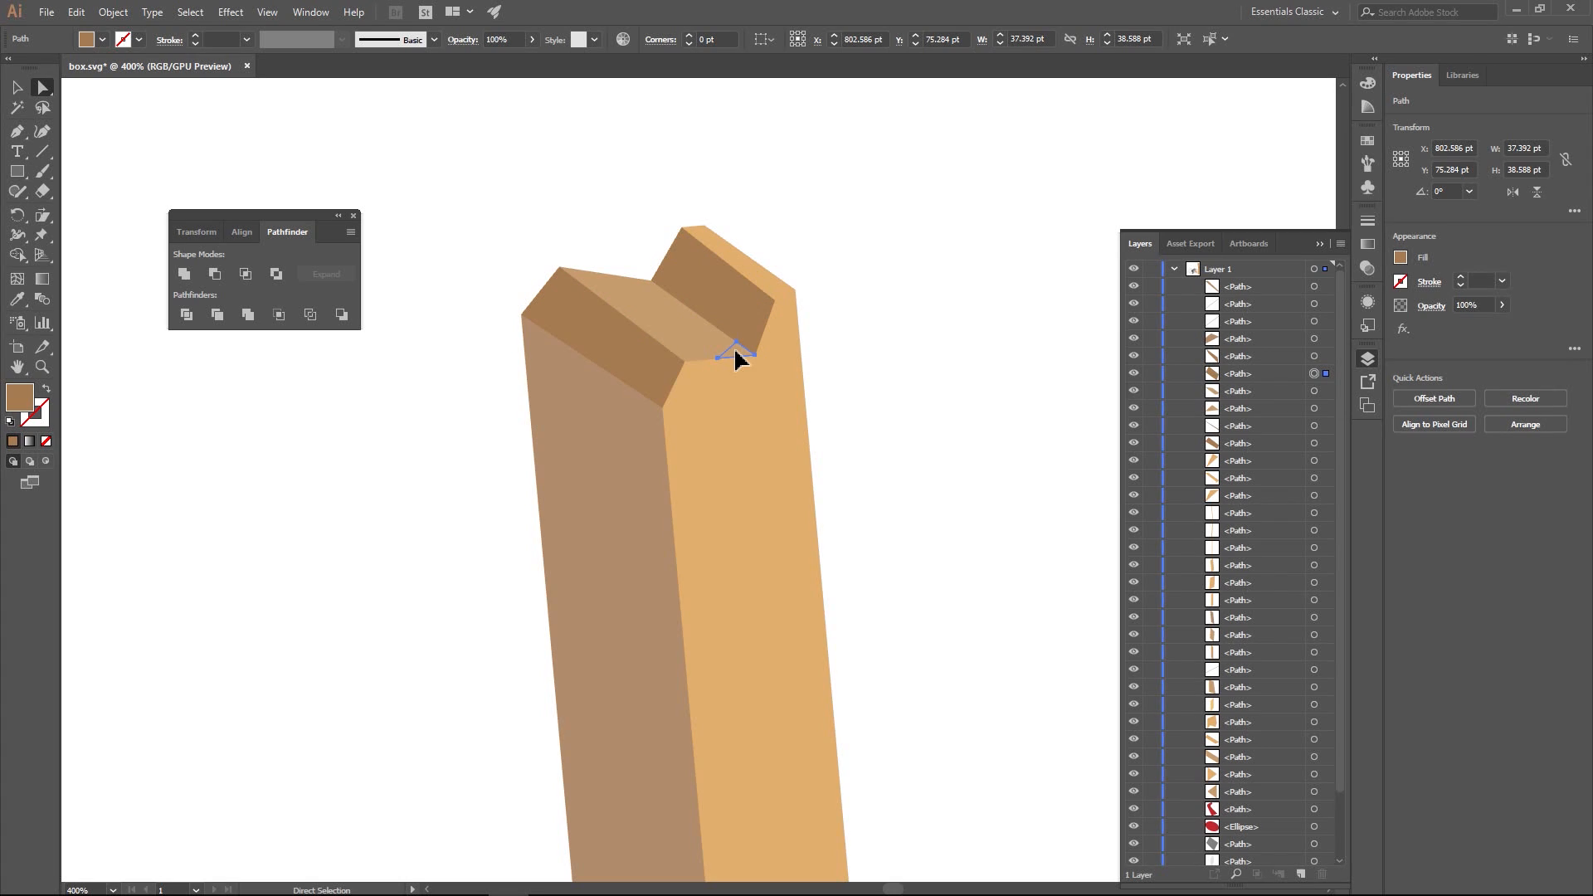
left_click(183, 274)
left_click(670, 389)
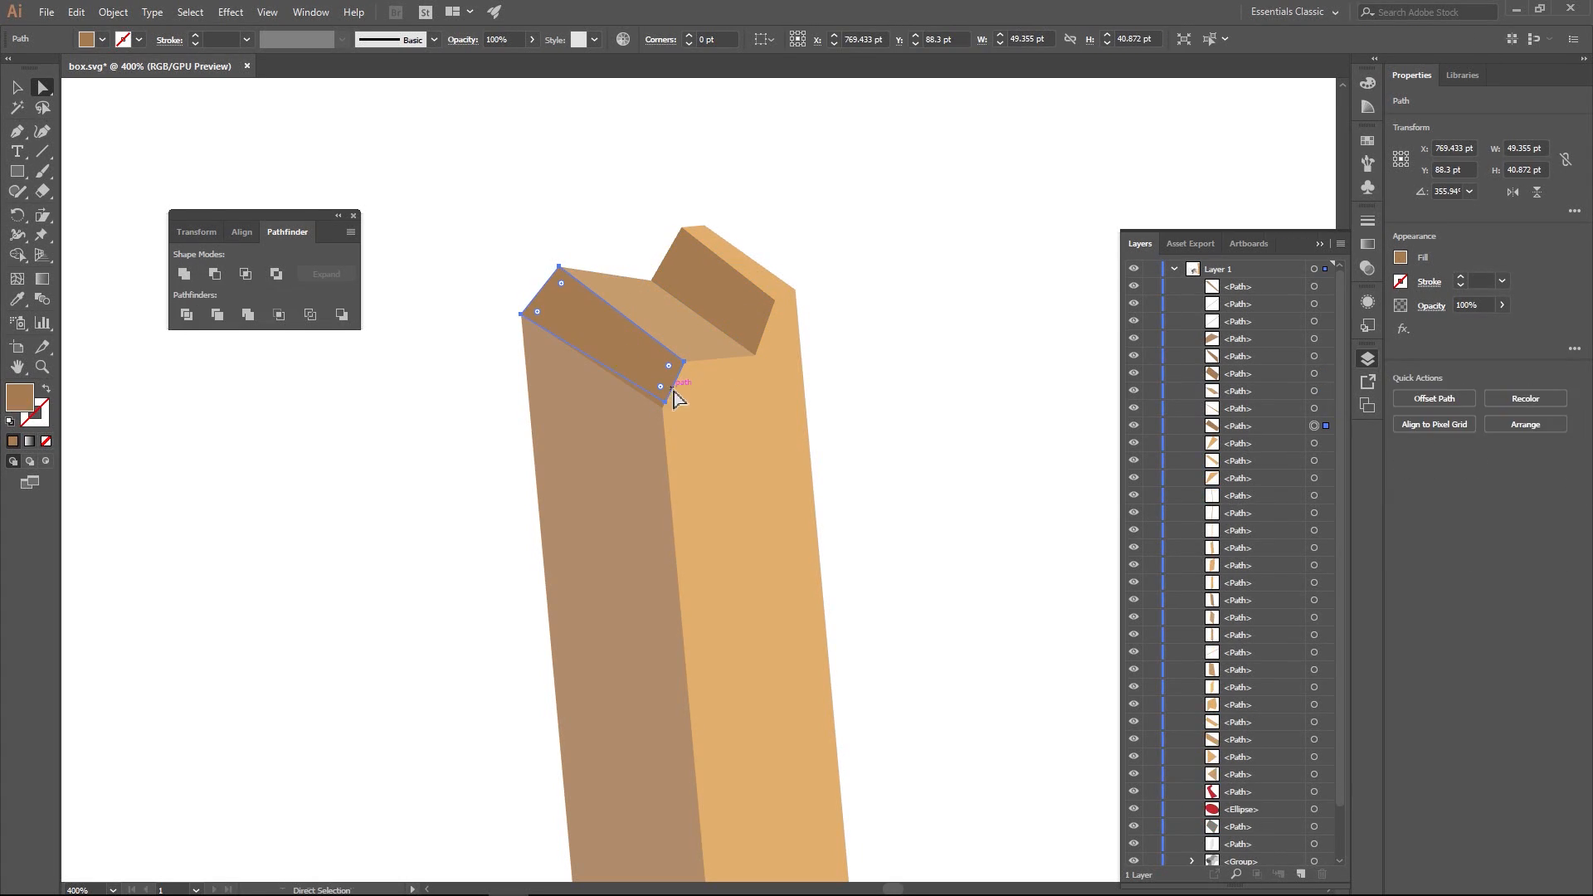
left_click(652, 397, "shift")
left_click(658, 404, "shift")
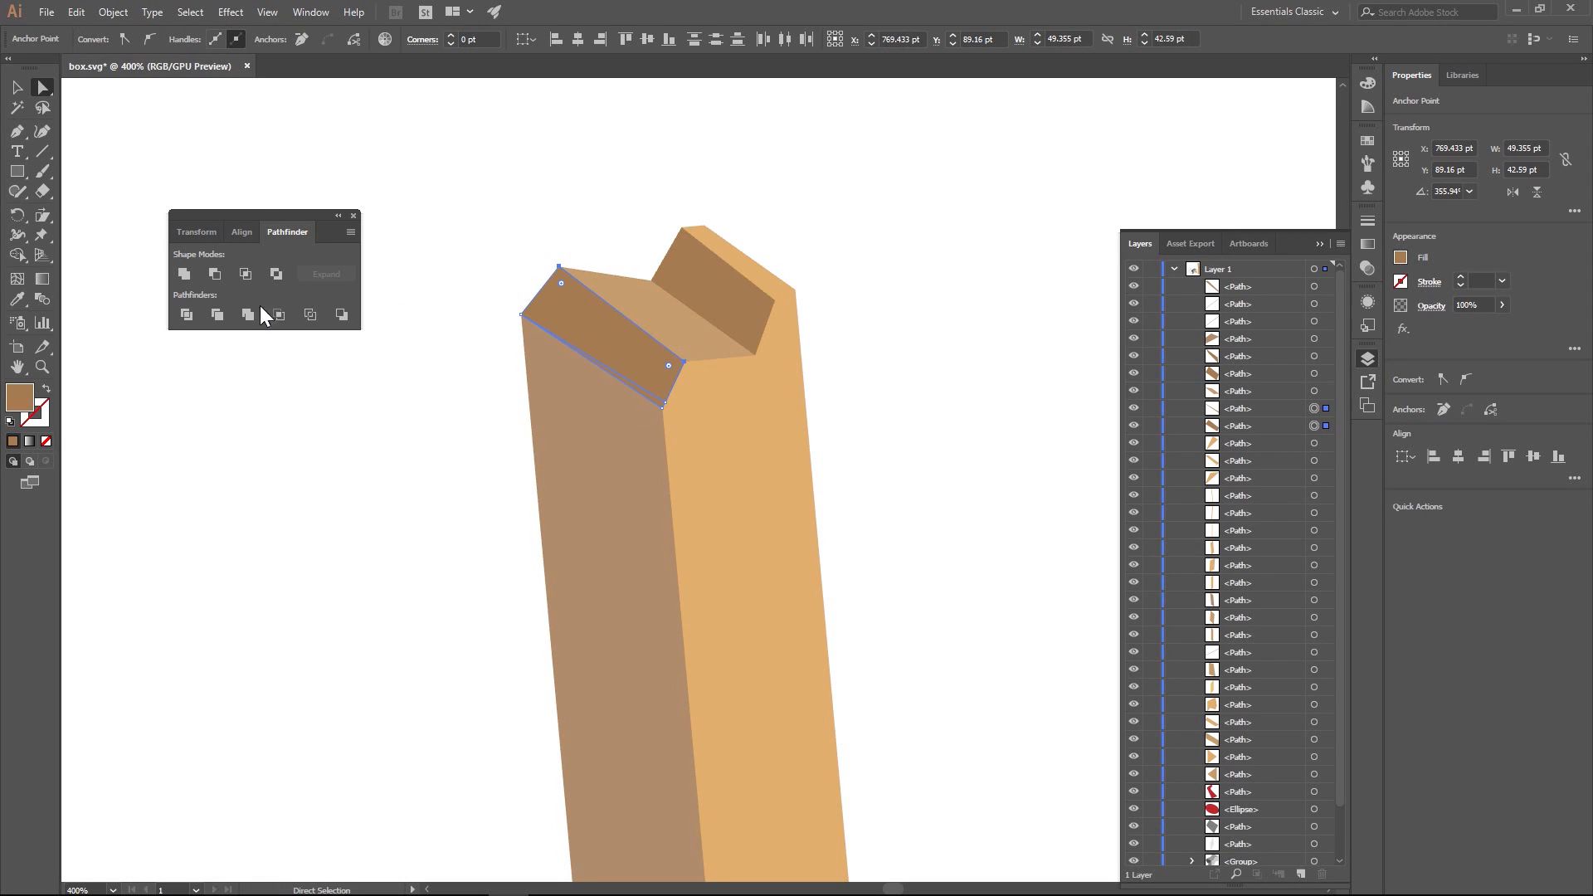
left_click(183, 276)
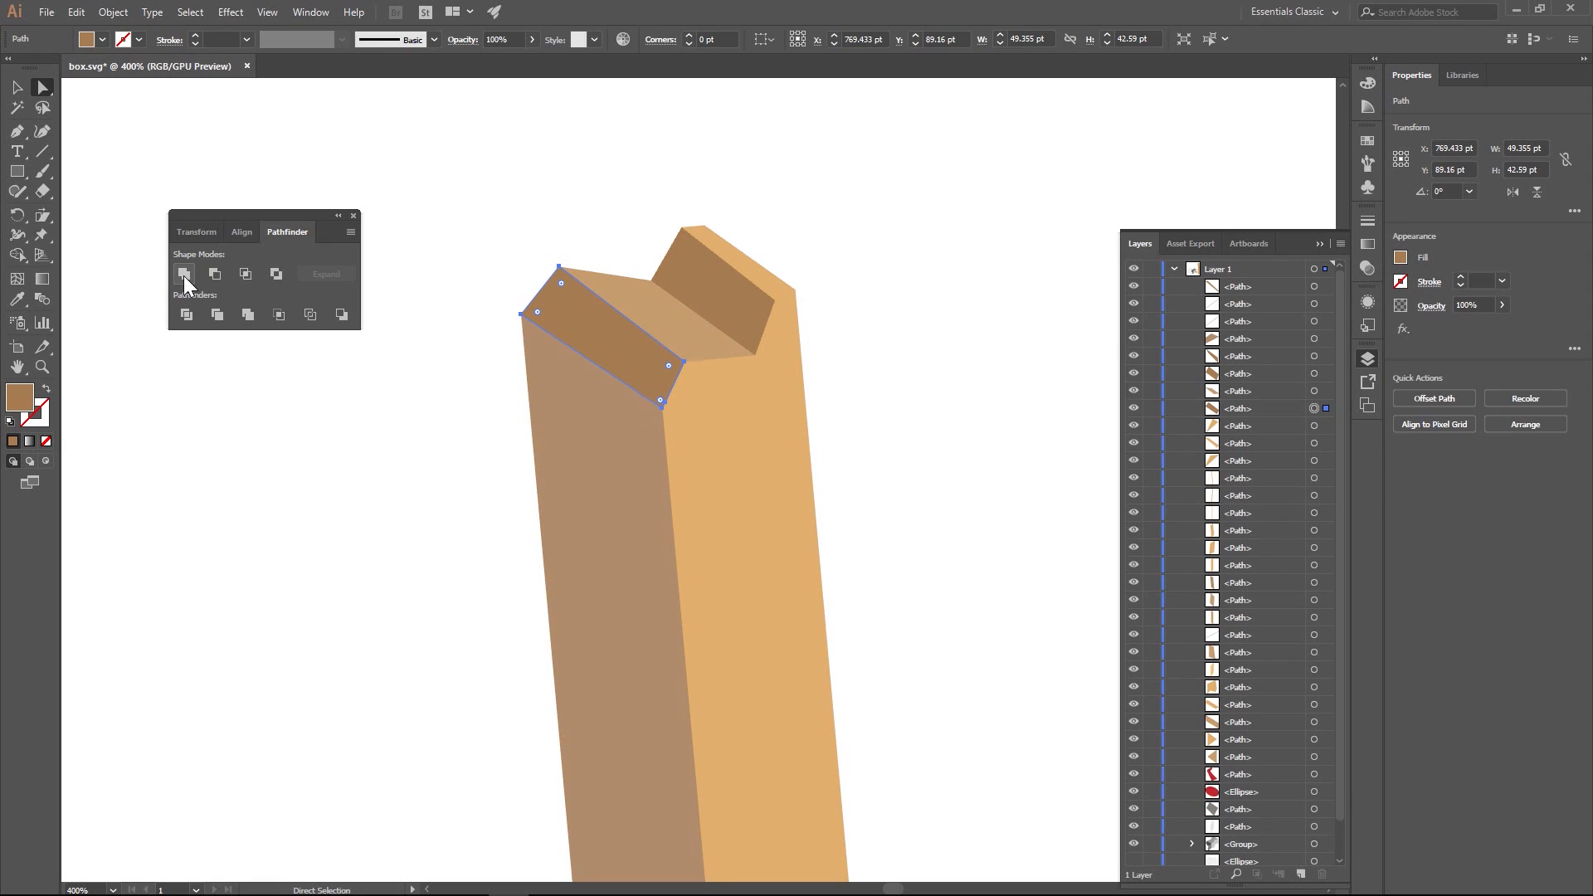
left_click(407, 486)
- Unite the fragments of the upper section's right face, including its notch tips and the narrow front-edge strip, into one shape
left_click(696, 374)
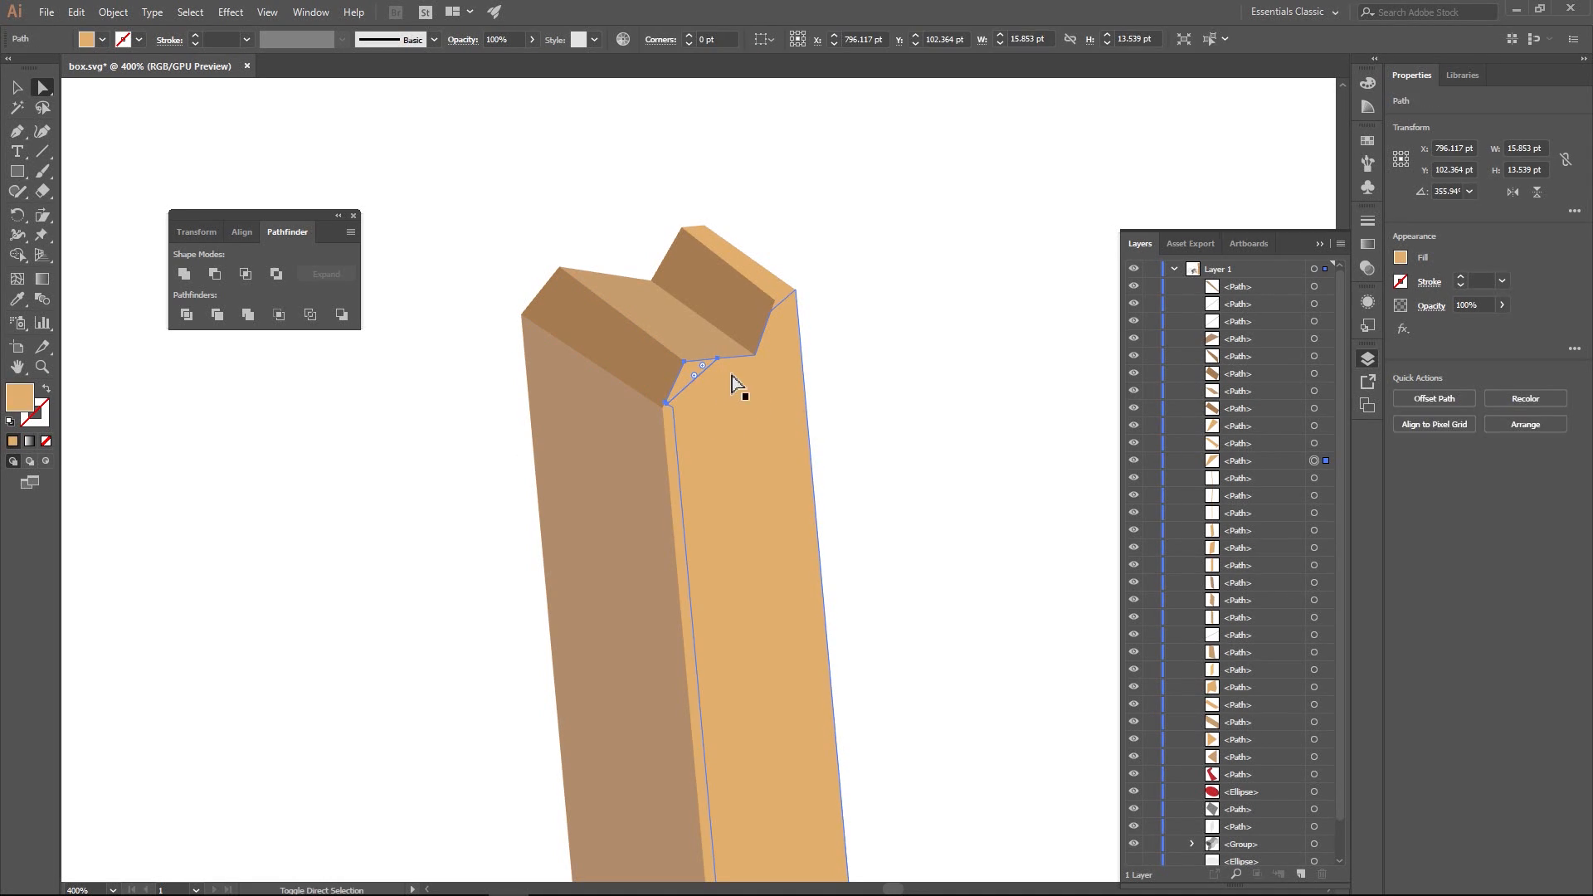
left_click(782, 306, "shift")
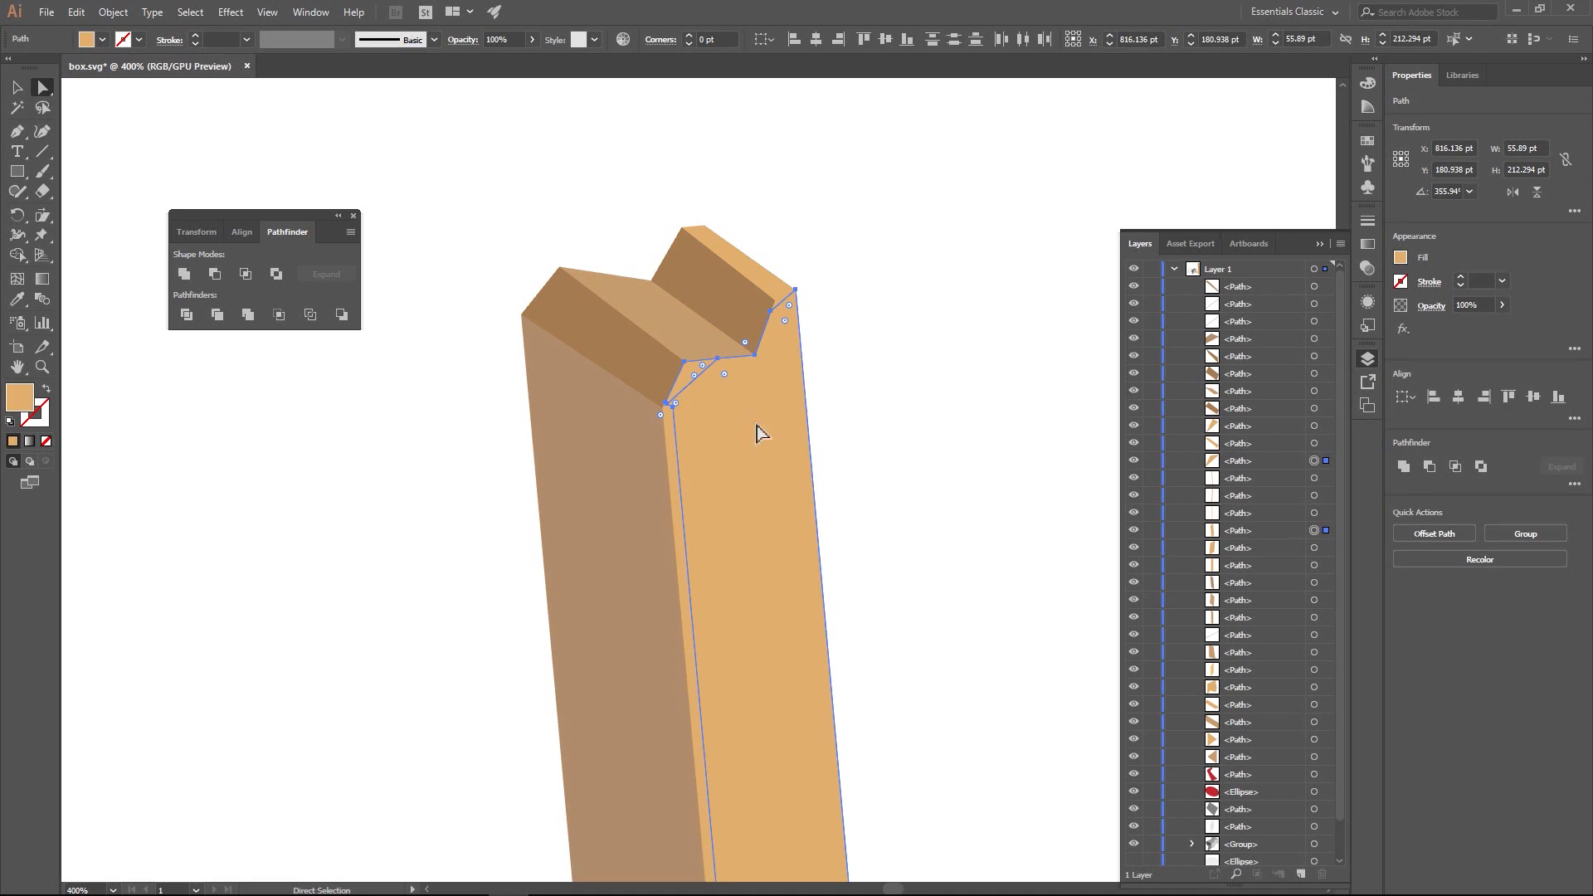
left_click(772, 287, "shift")
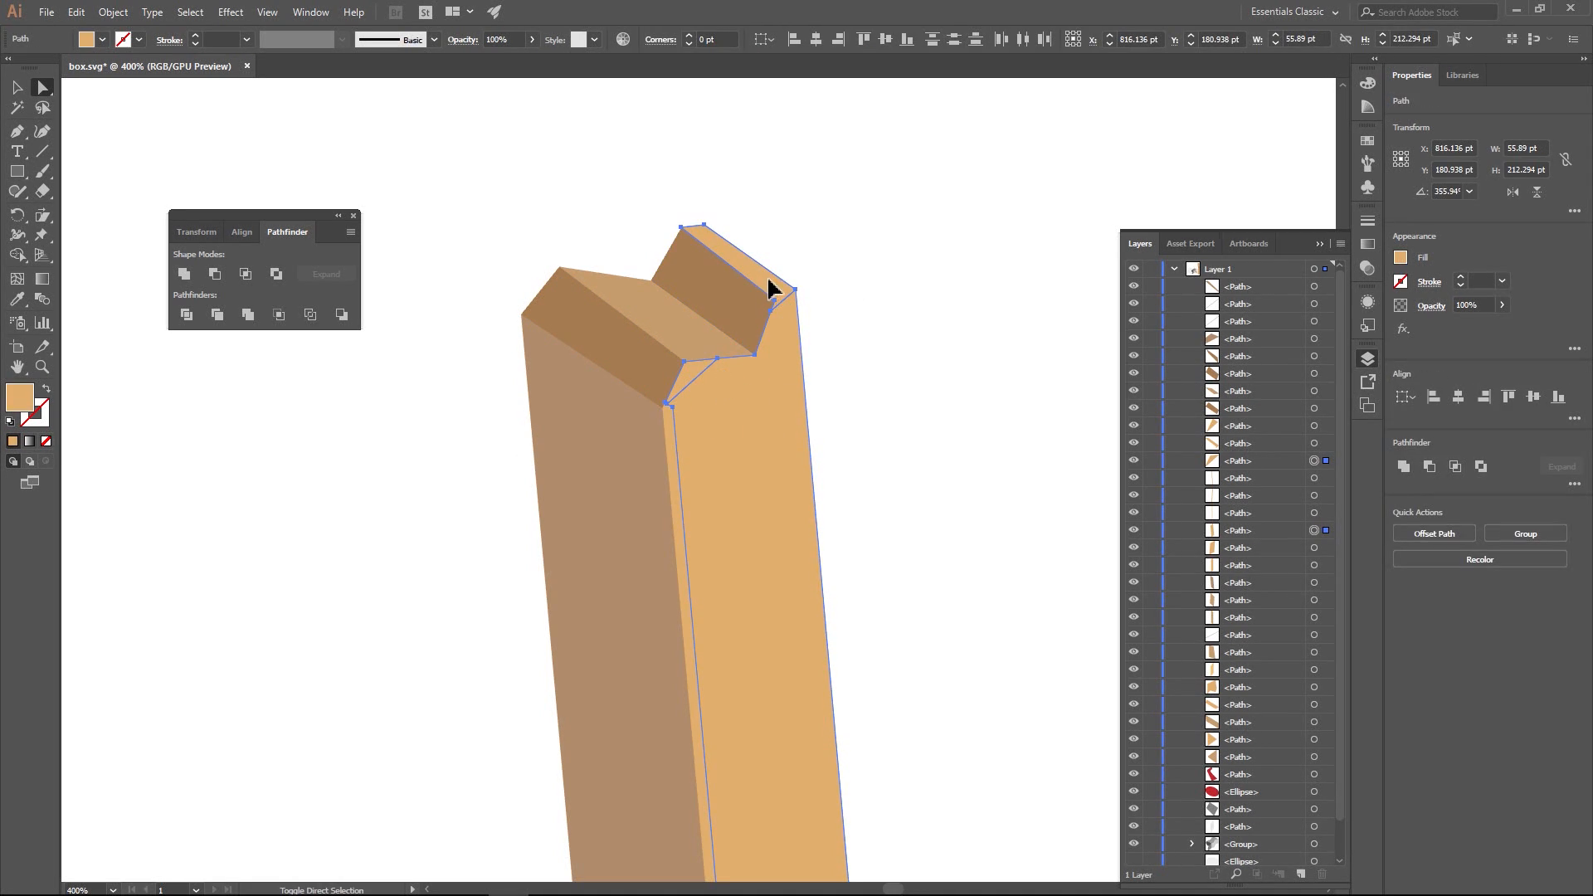
left_click(186, 275)
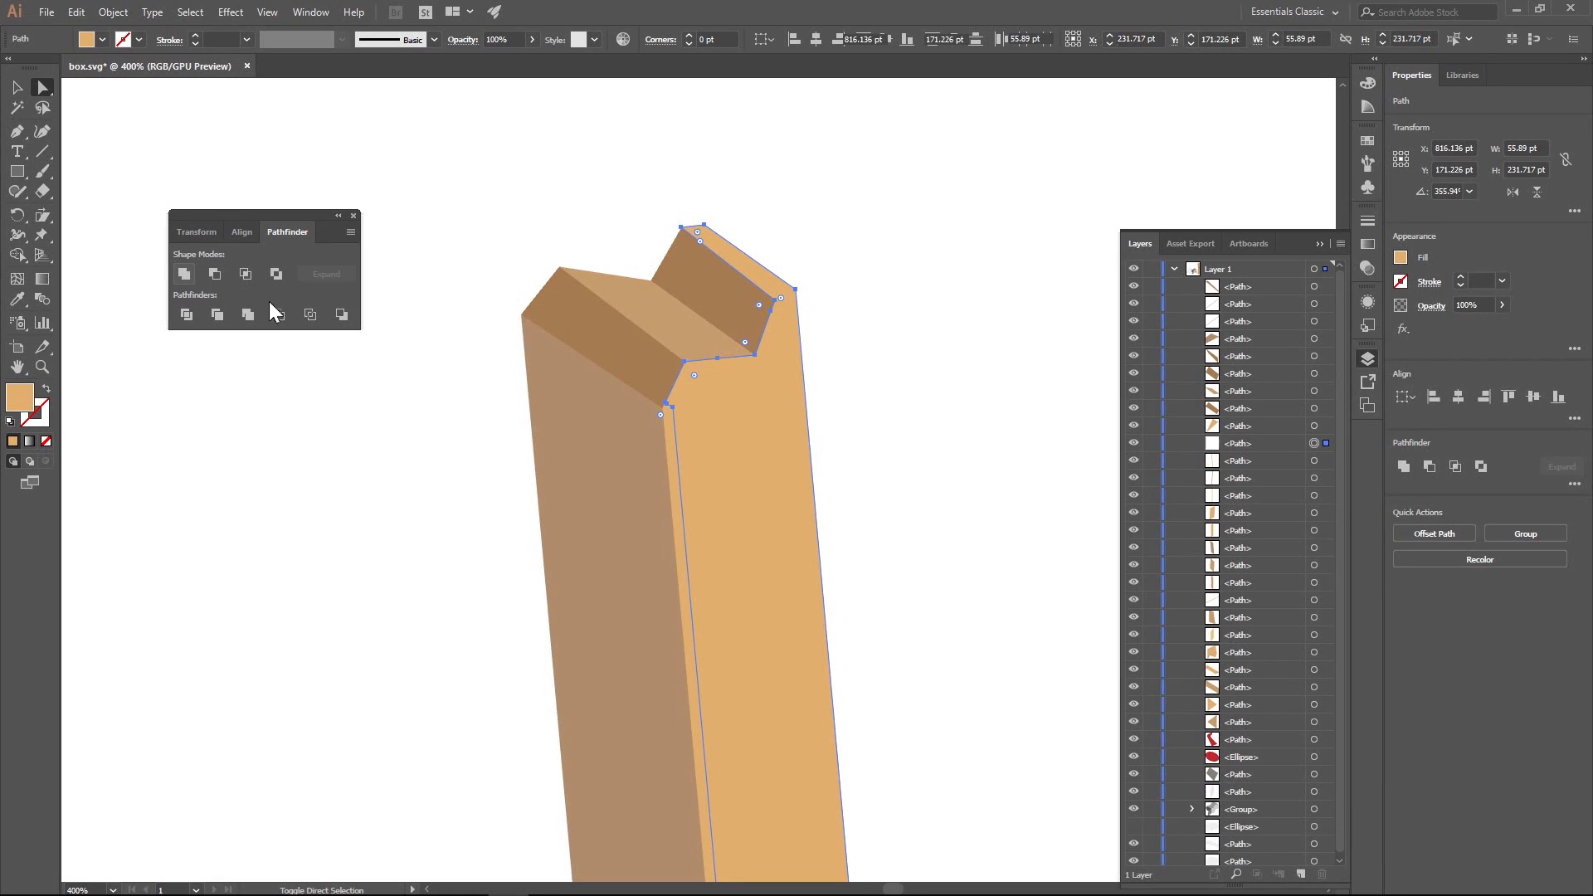
left_click(671, 427)
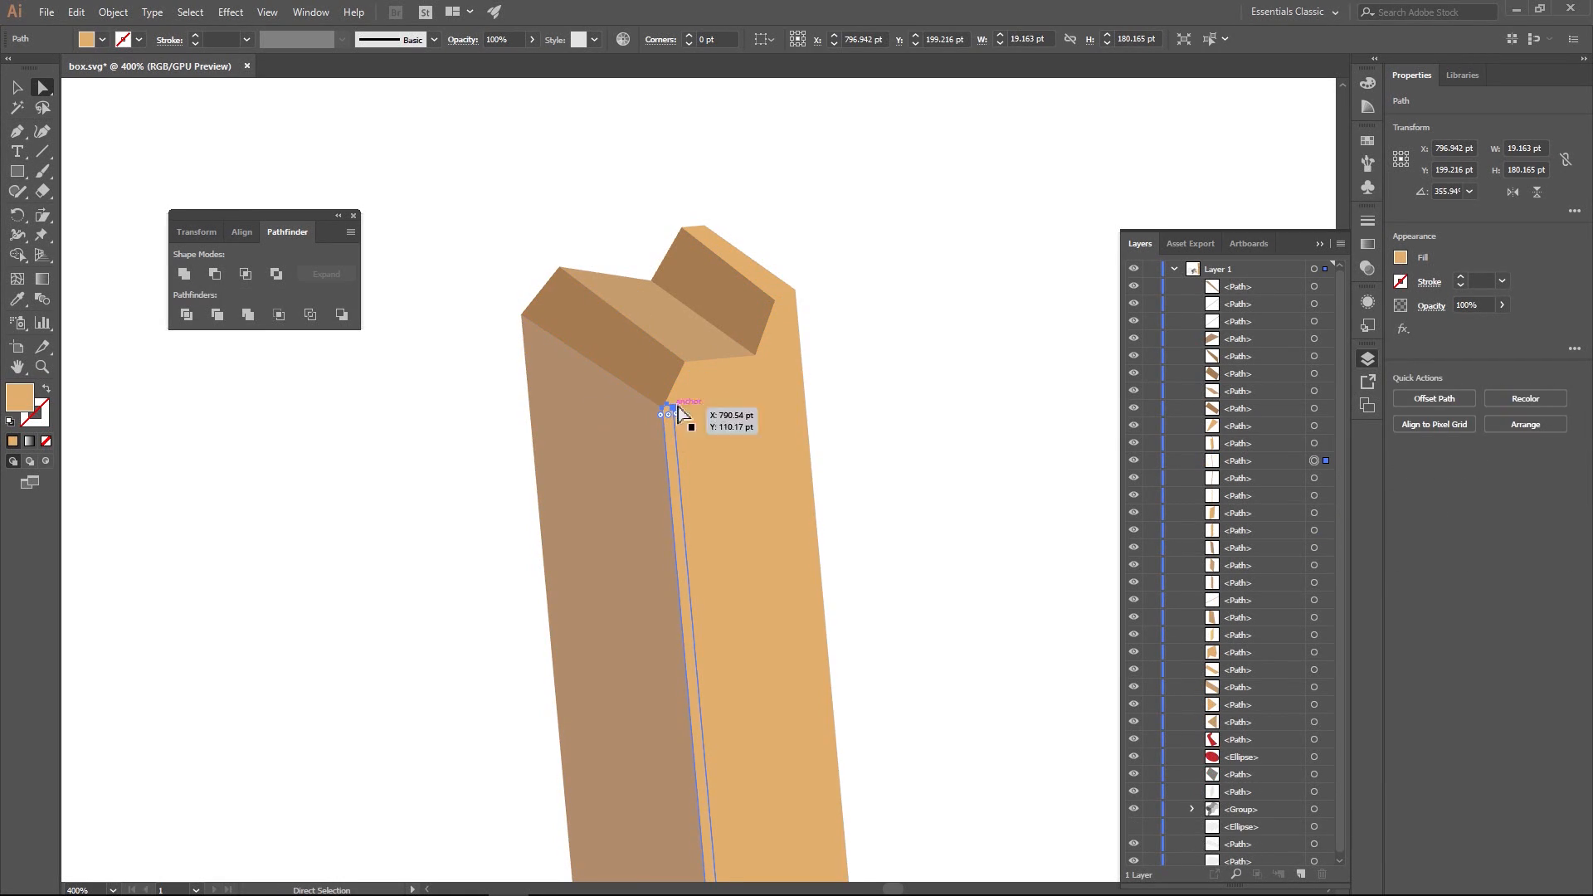
left_click(695, 419, "shift")
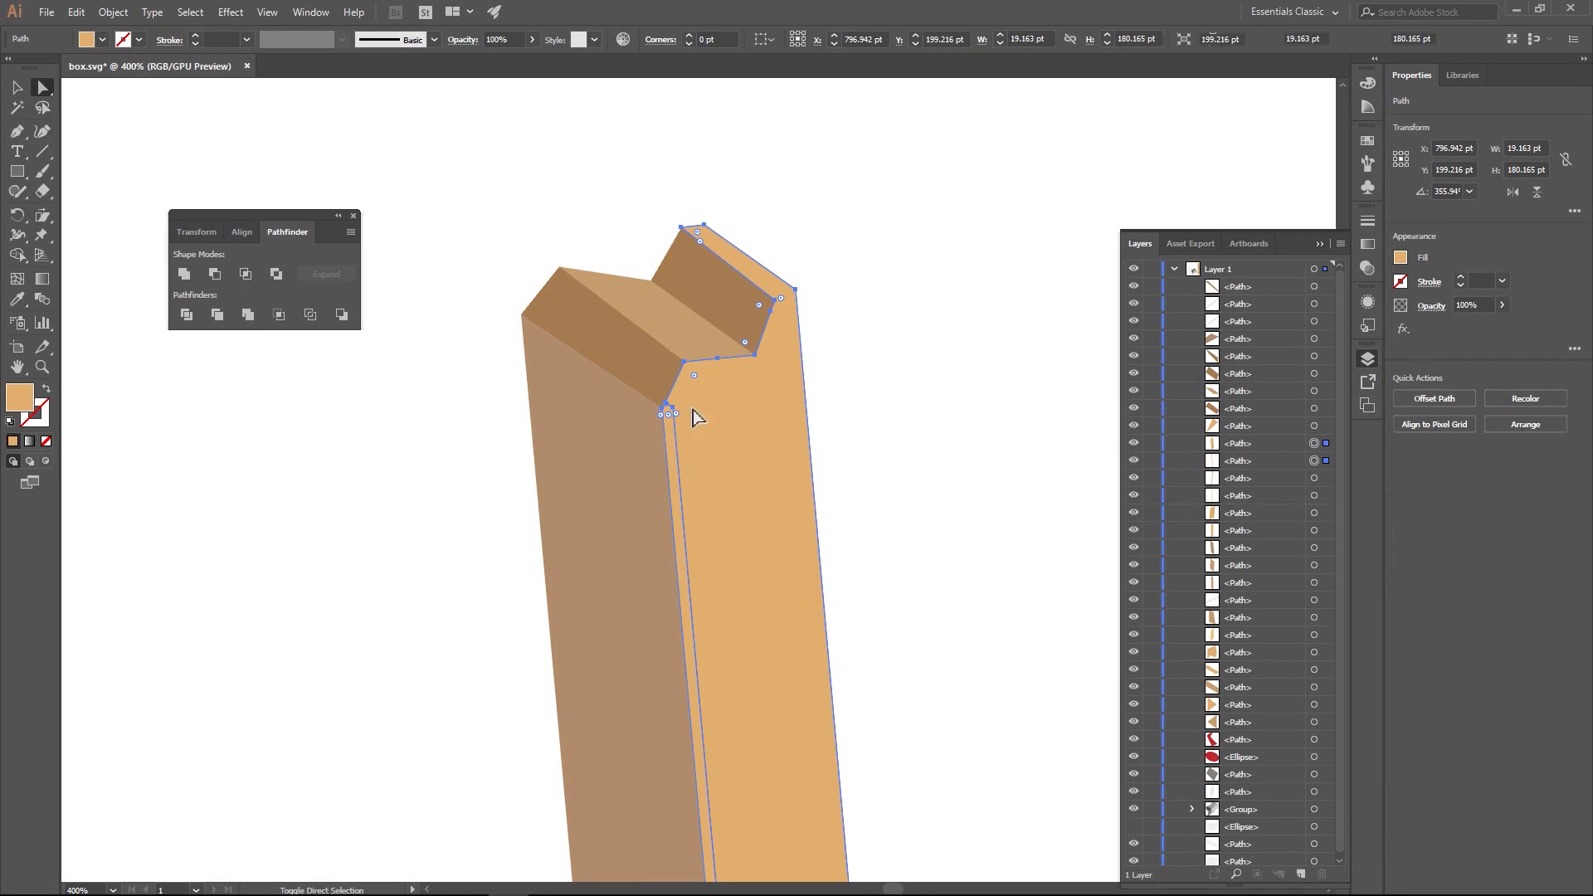
left_click(184, 275)
left_click(365, 436)
left_click(737, 304)
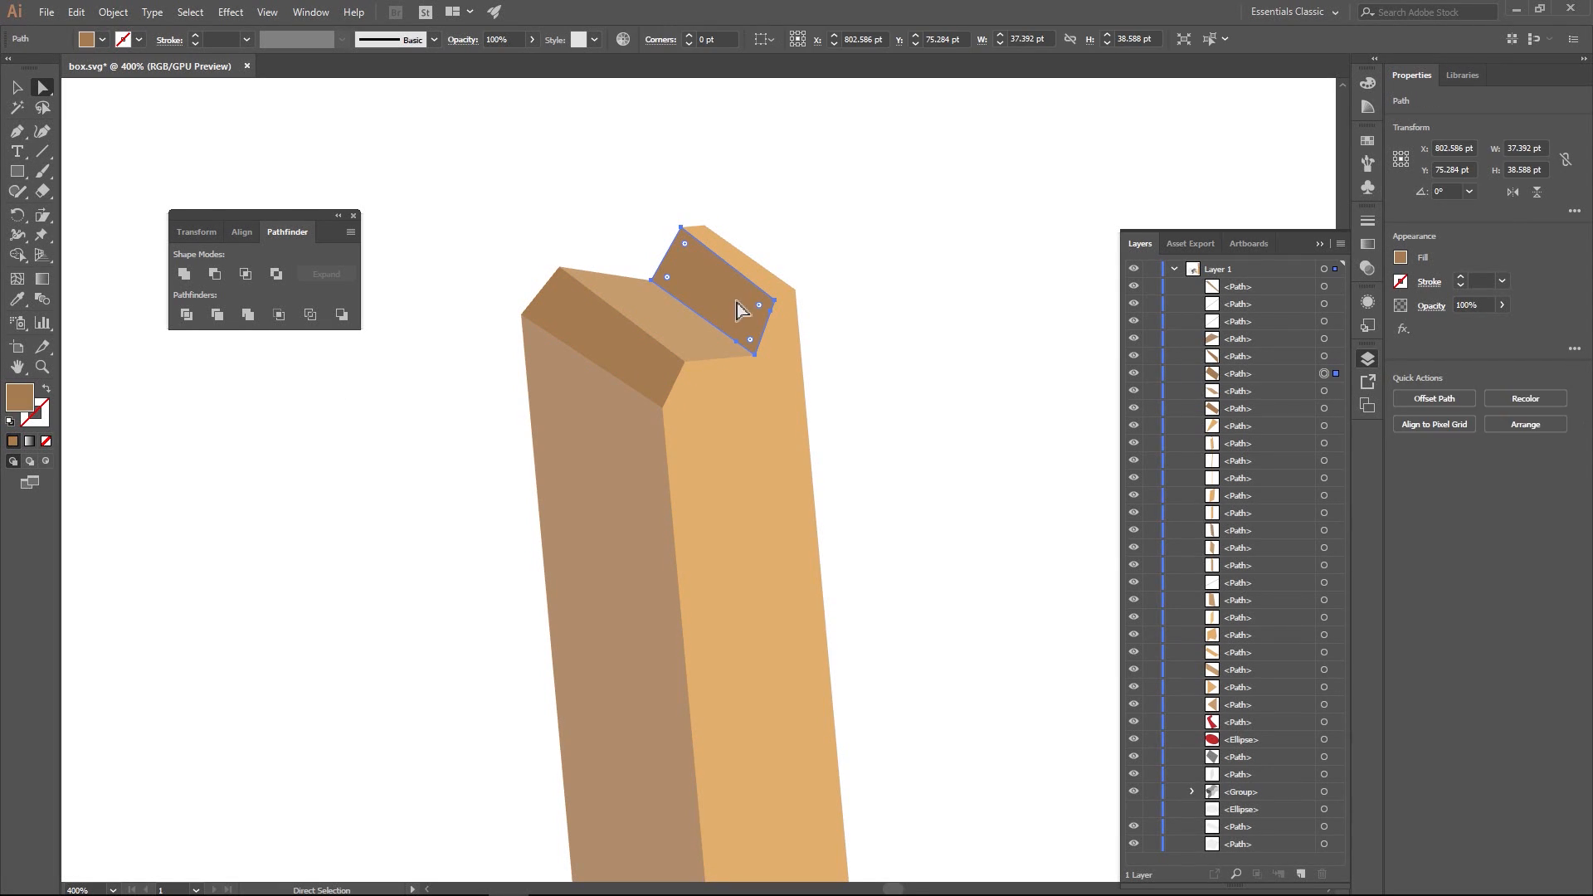
left_click(679, 340)
left_click(611, 348)
left_click(606, 421)
scroll(893, 497, "down", 3)
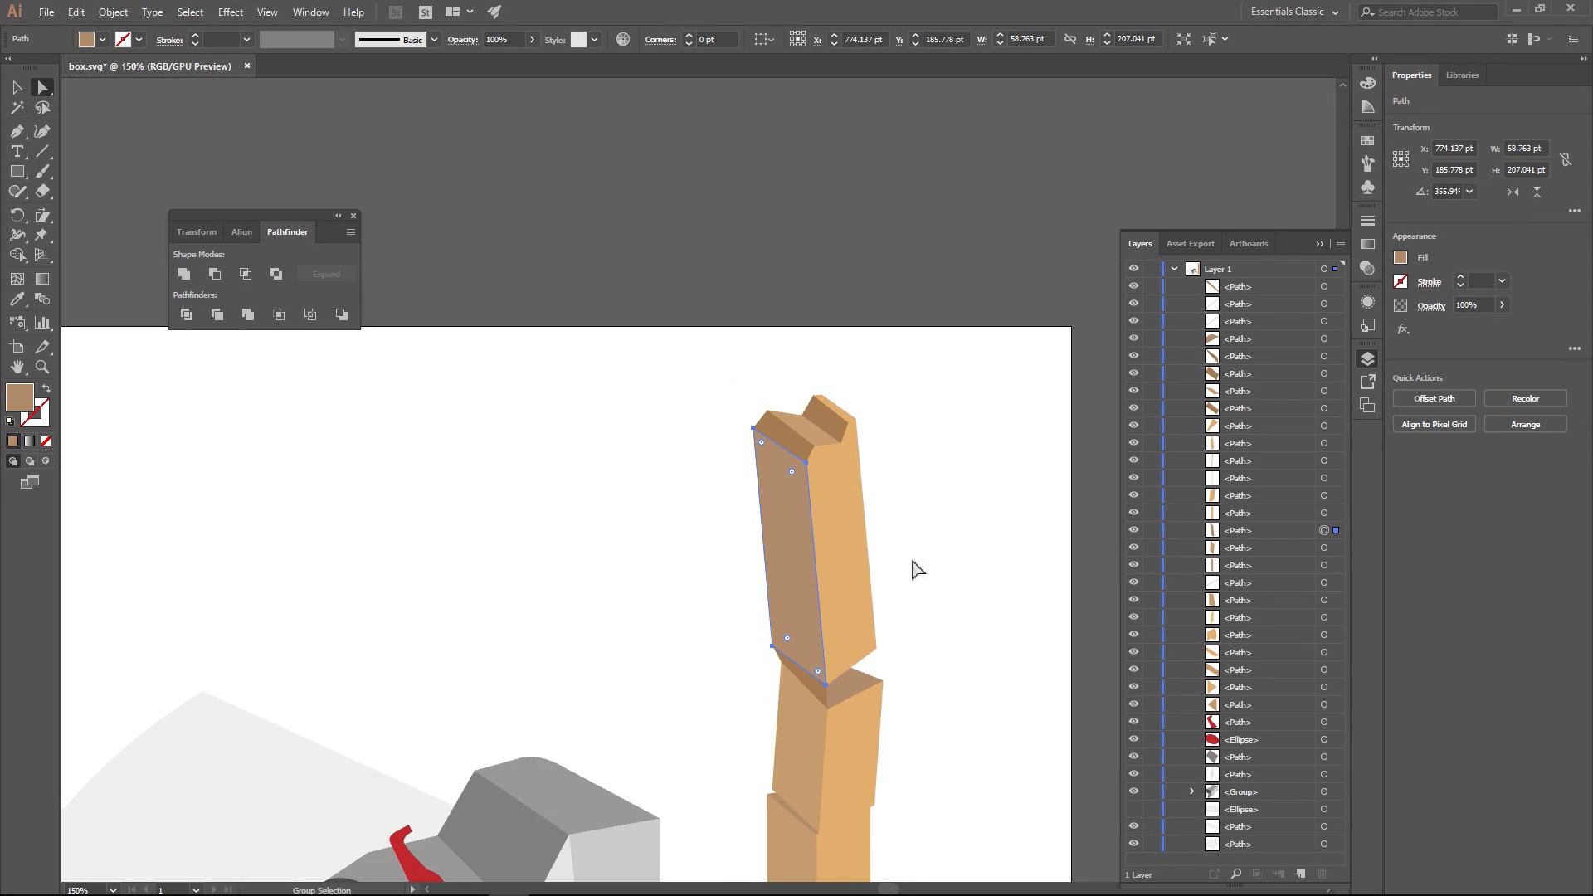
- Unite the fragments of the lower post's right face with its narrow front-edge strip, and likewise those of the middle section's right face
scroll(917, 570, "down", 2)
scroll(651, 302, "up", 5)
left_click(627, 687)
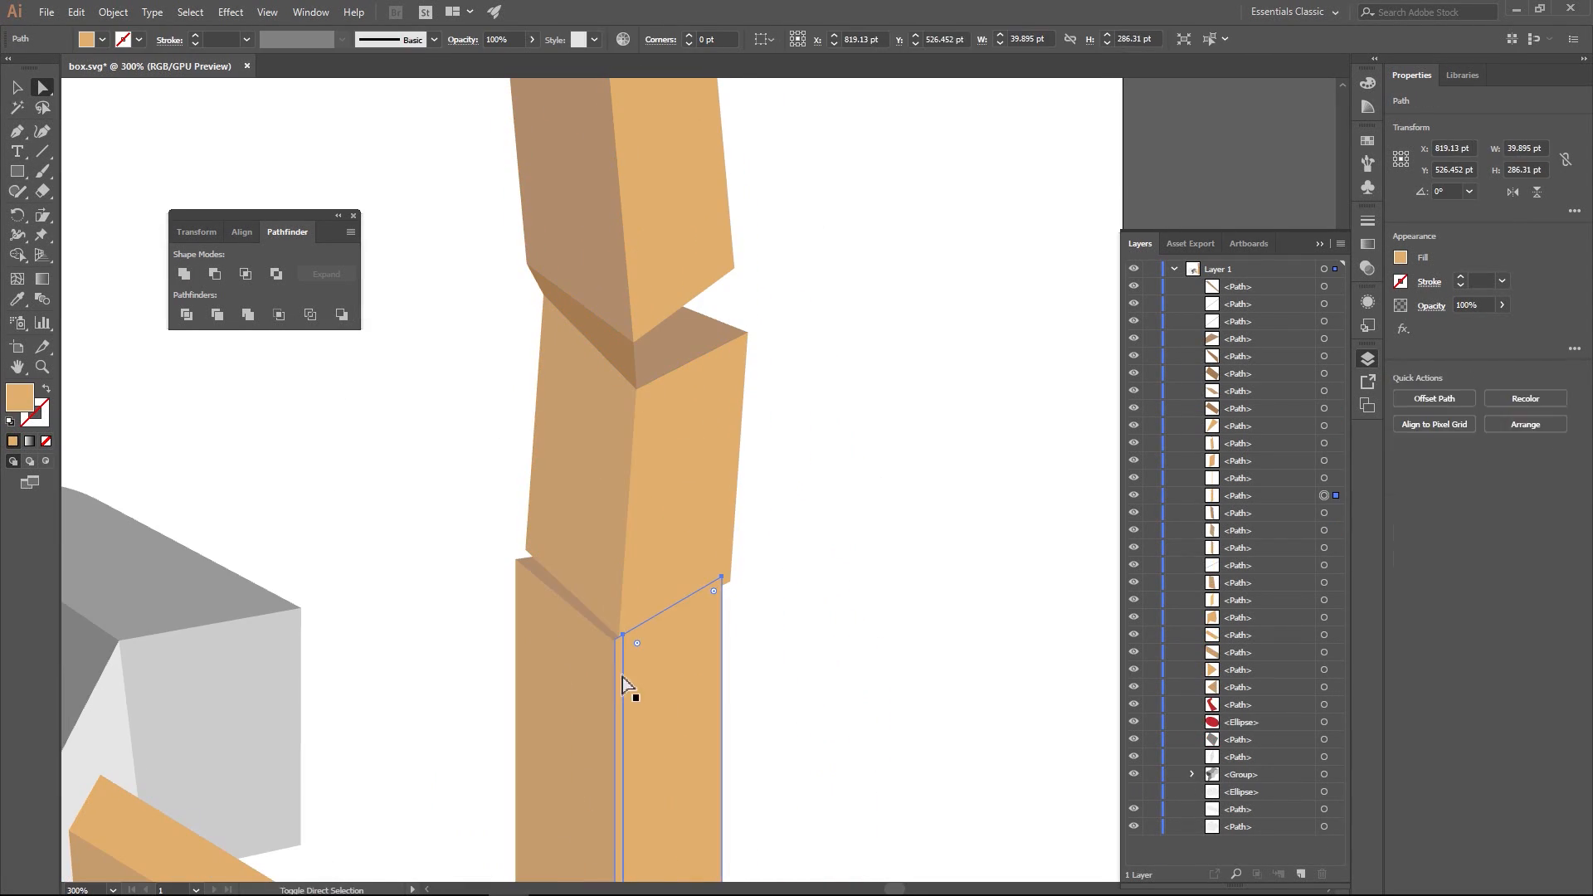
left_click(623, 681, "shift")
left_click(184, 275)
left_click(712, 348)
left_click(619, 281)
left_click(647, 420, "shift")
left_click(184, 275)
- Inspect the post's breaks up close and in the full illustration, selecting its parts to check for leftover fragments
scroll(630, 349, "up", 3)
left_click(519, 490)
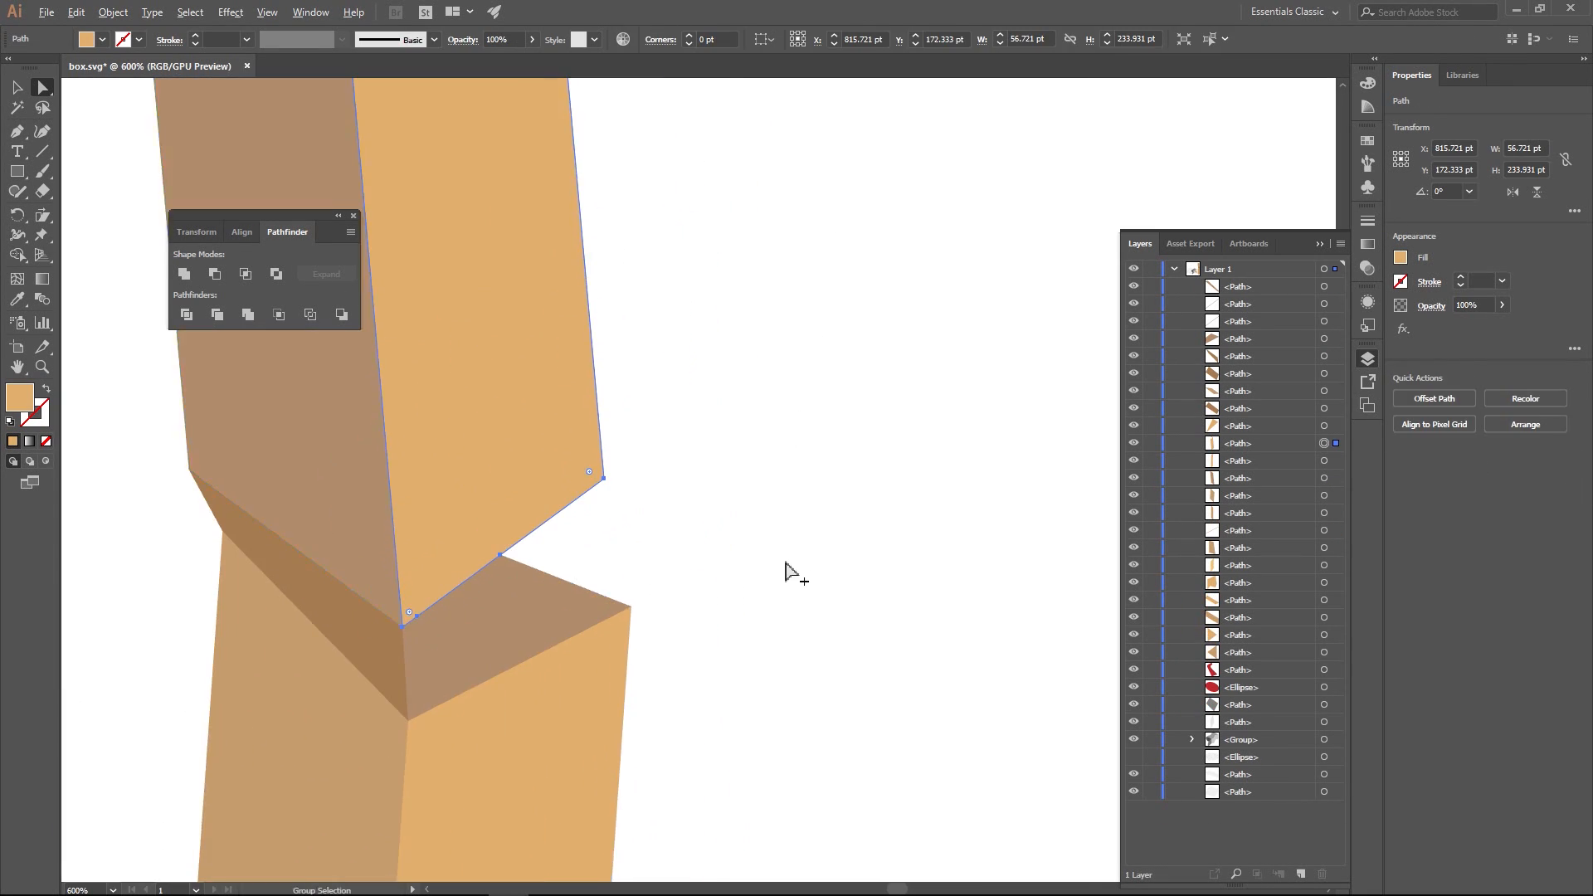
left_click_drag(786, 563, 954, 465)
left_click(689, 517)
left_click(238, 577)
scroll(239, 577, "down", 4)
left_click_drag(238, 579, 740, 531)
scroll(847, 544, "down", 3)
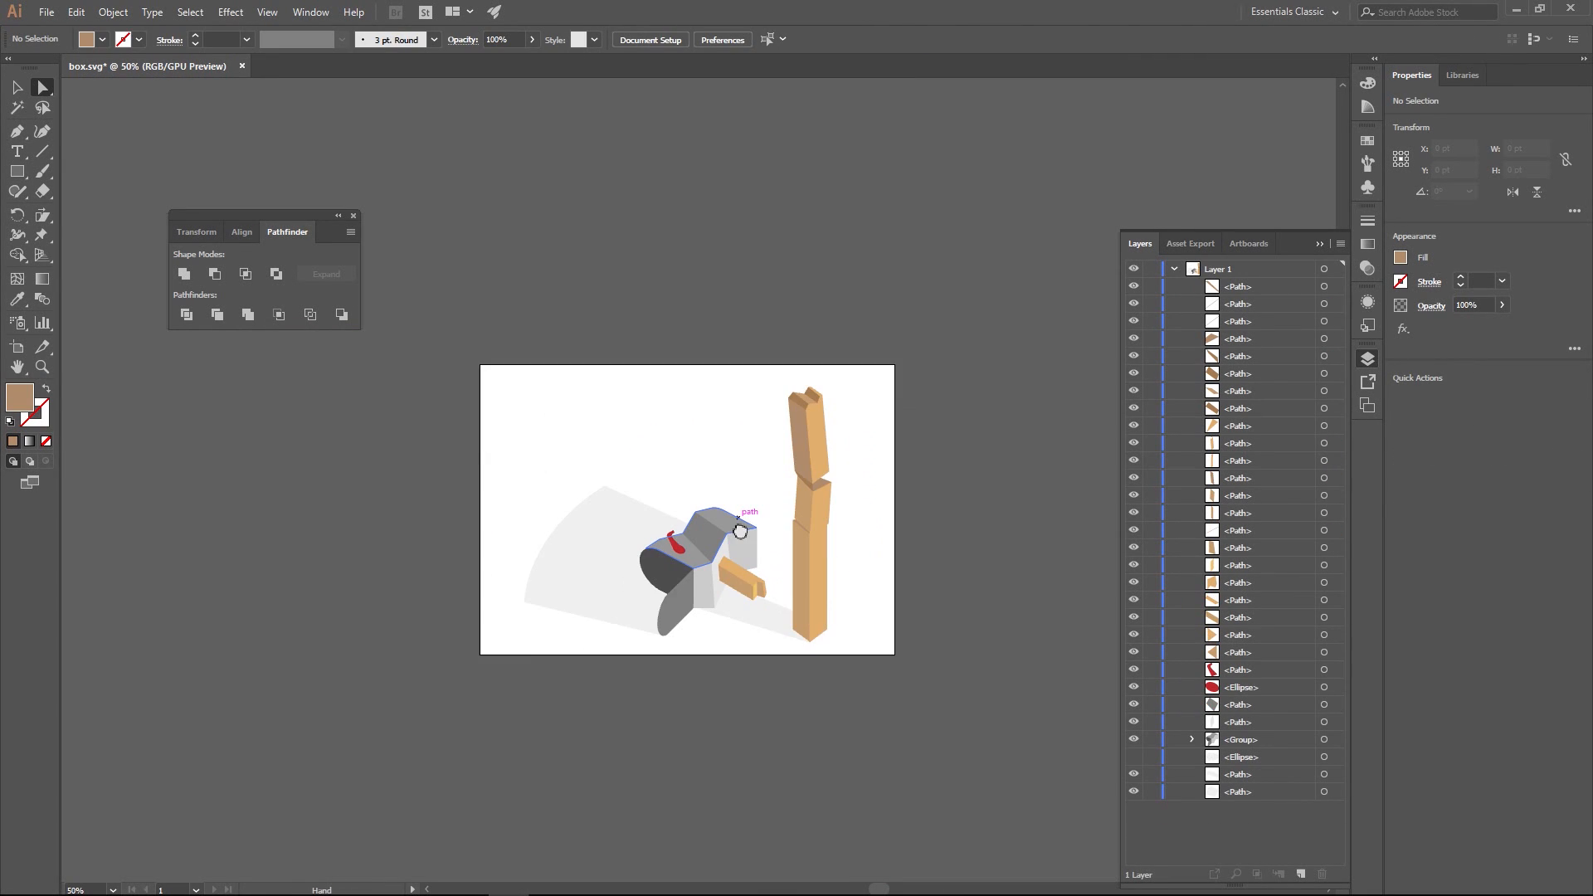
scroll(740, 531, "up", 2)
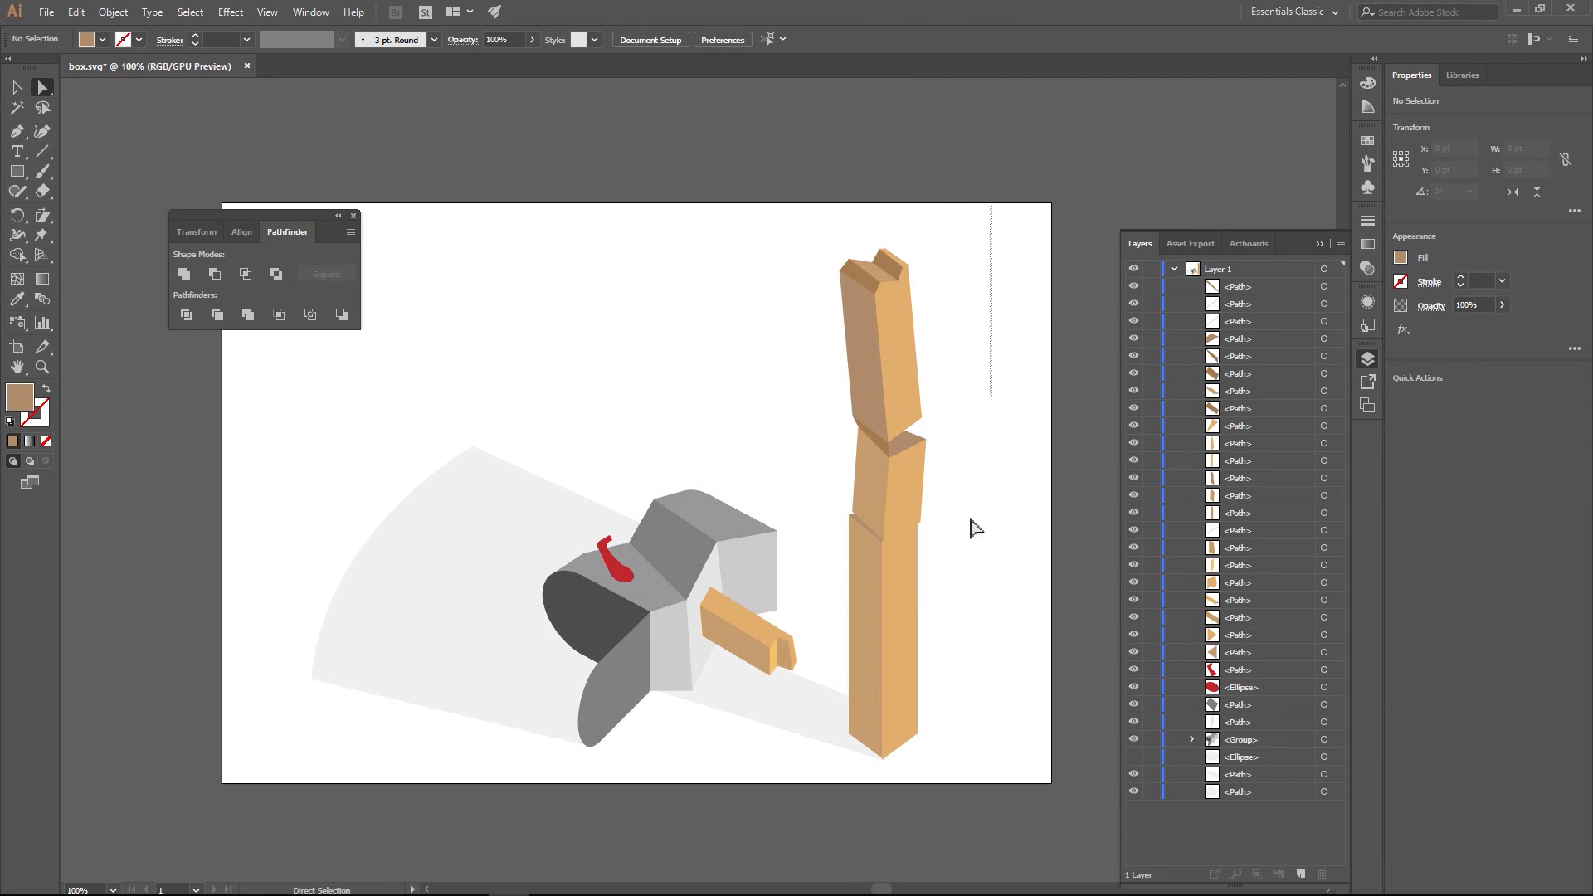
left_click_drag(976, 528, 833, 840)
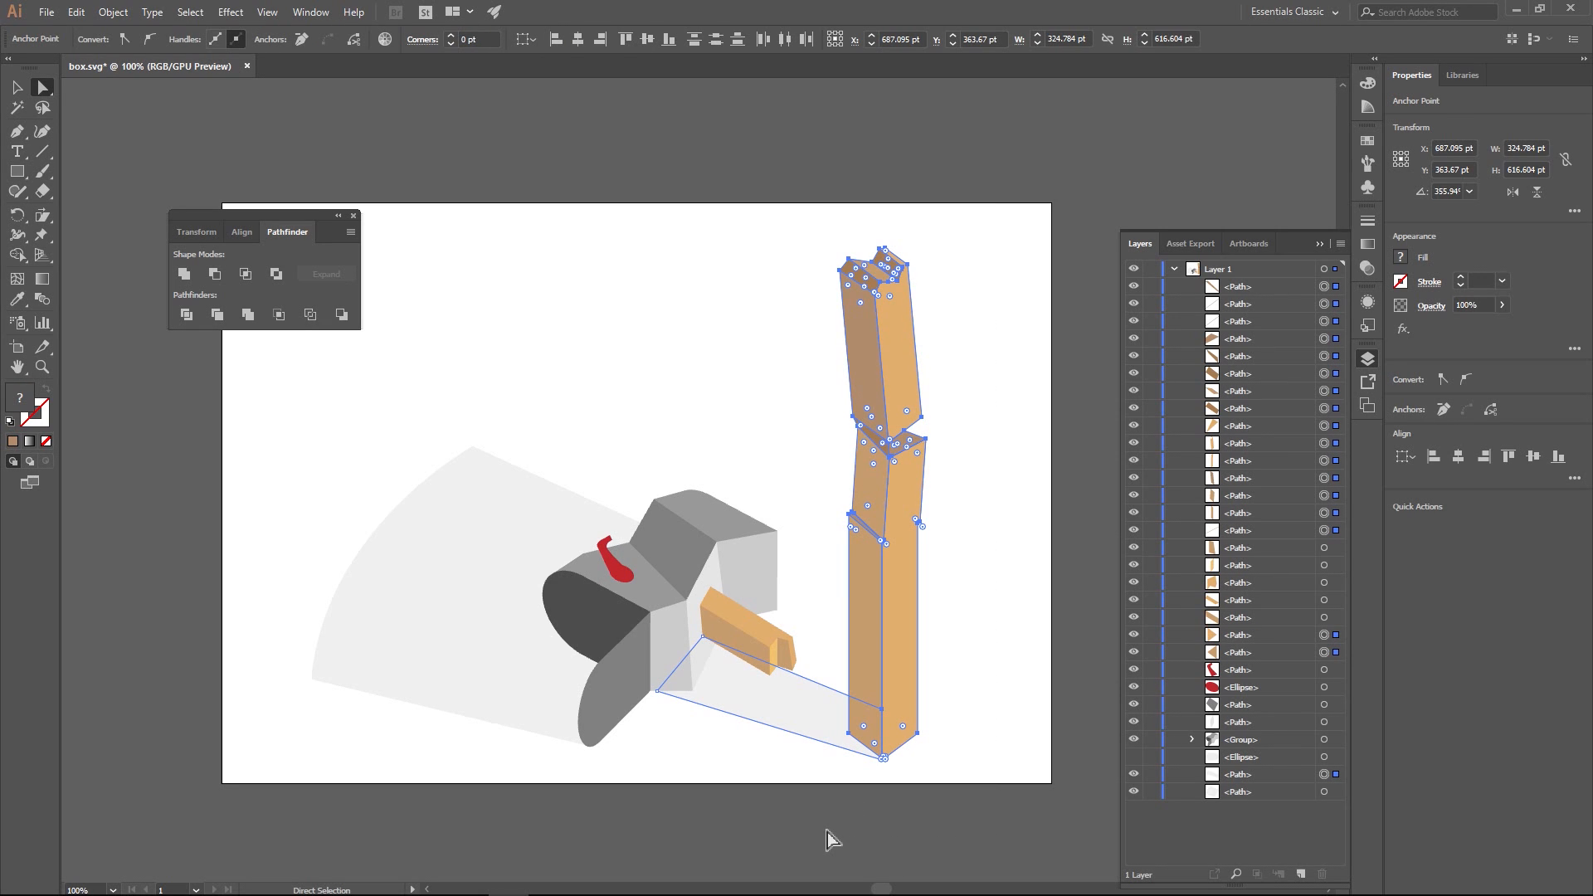
left_click_drag(458, 405, 858, 836)
left_click(548, 336)
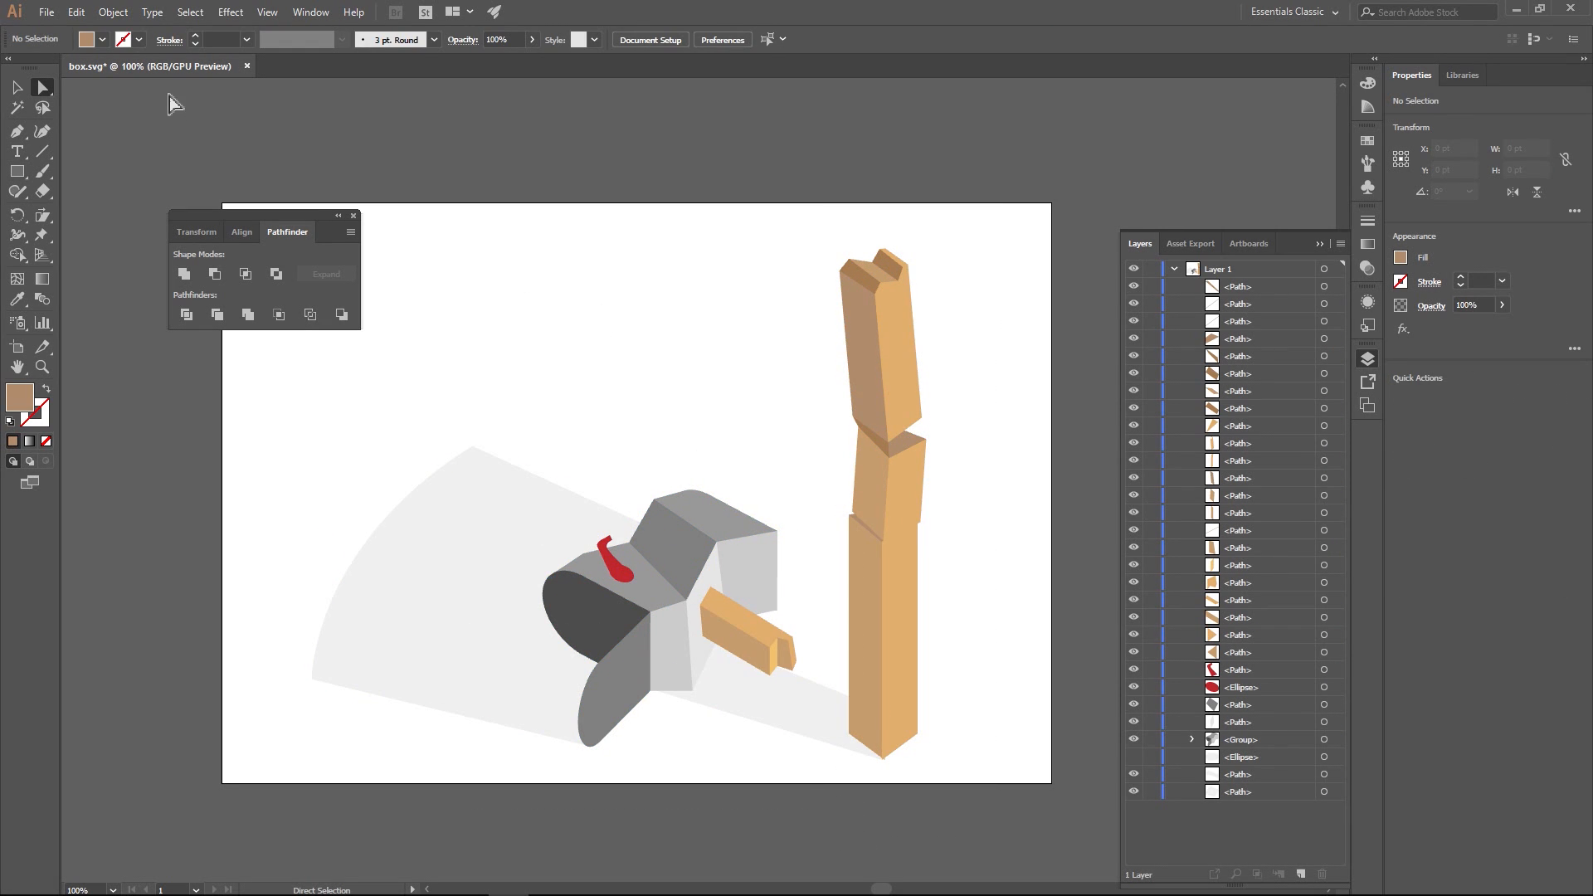
- Save box.svg and import it into the L-MAIL web artboard in Adobe XD
key("ctrl+s")
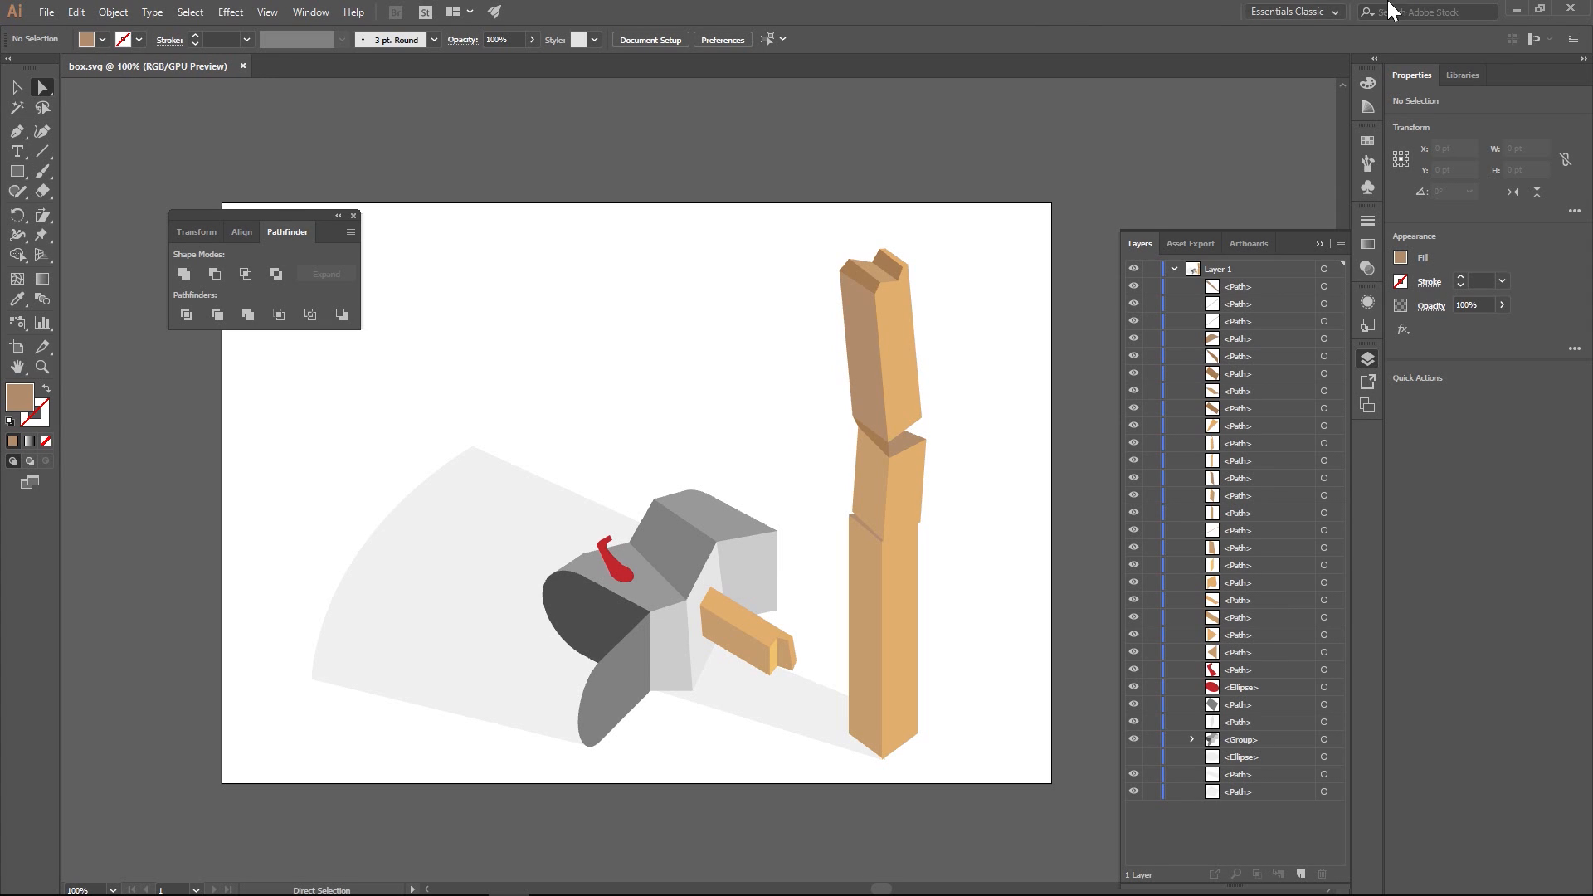
left_click(1515, 10)
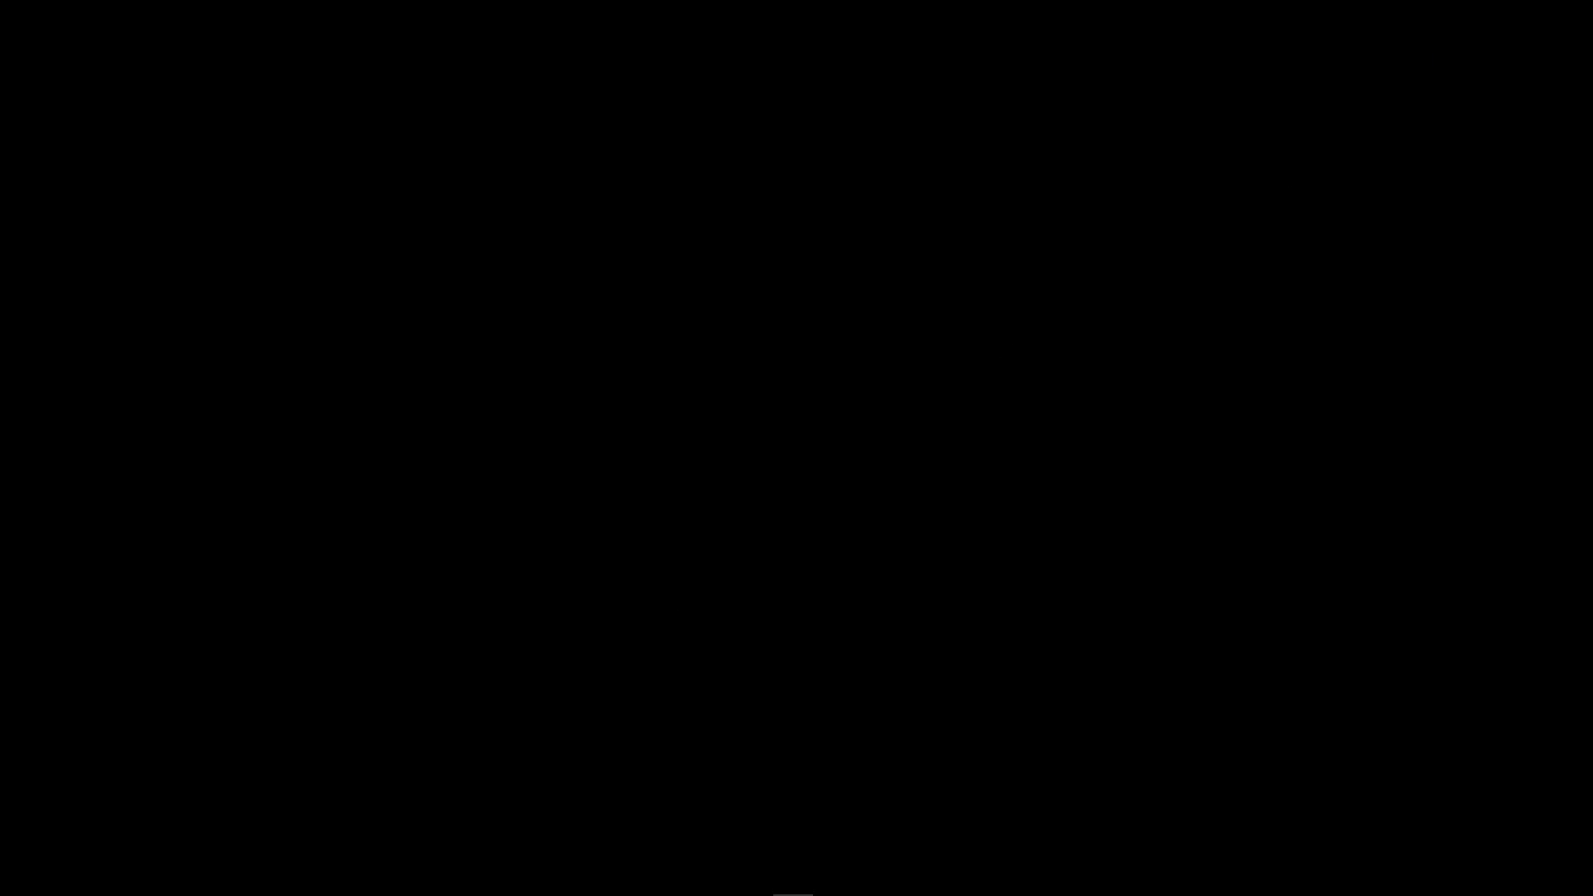
left_click(550, 880)
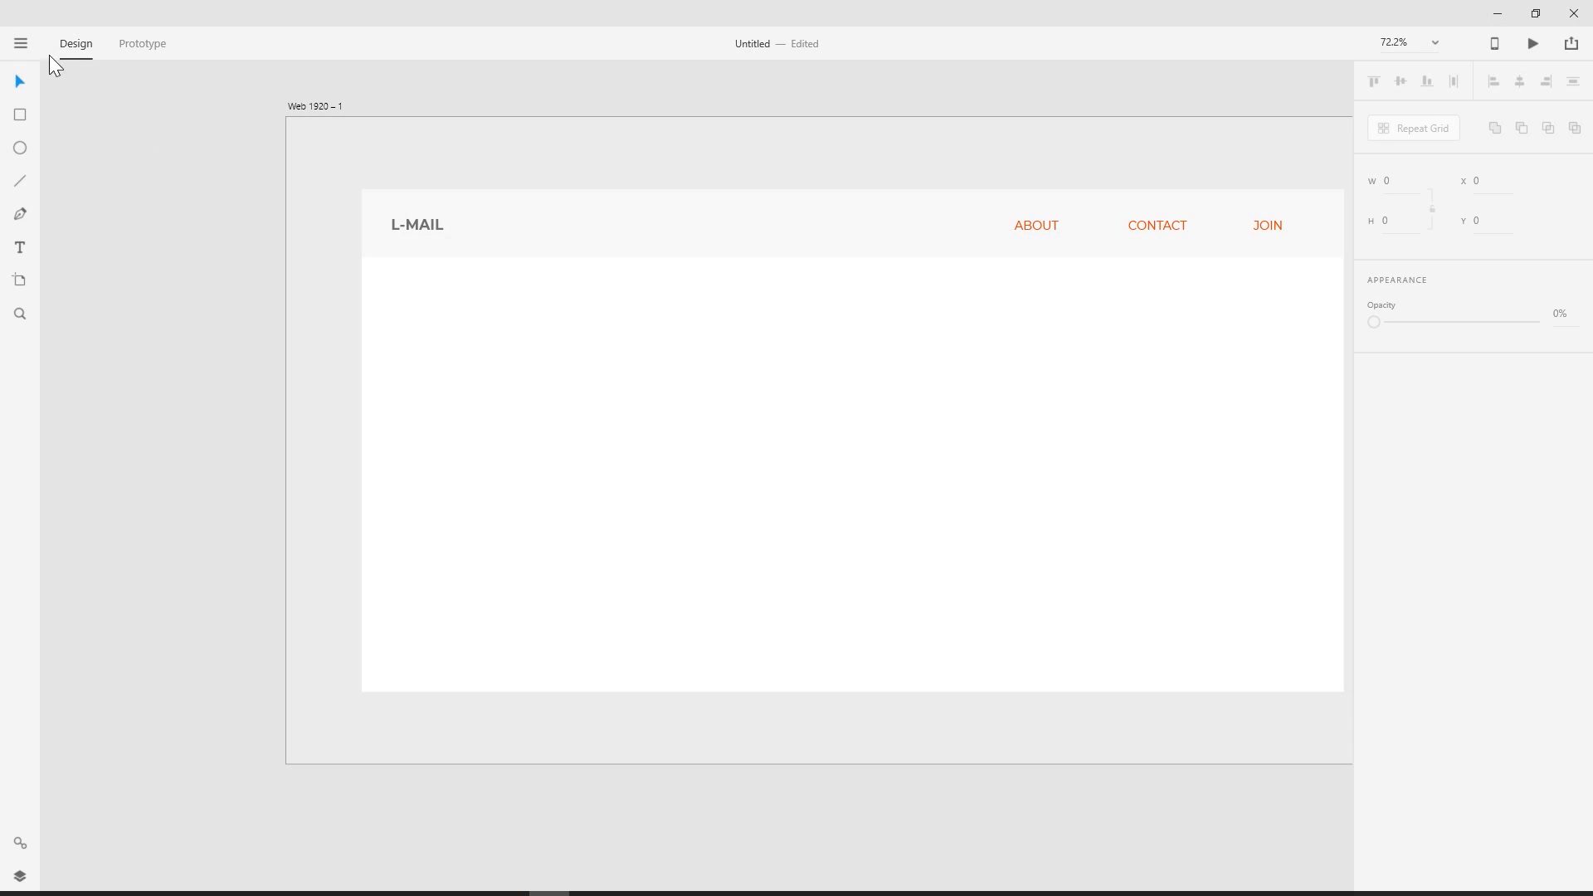
left_click(25, 49)
left_click(43, 444)
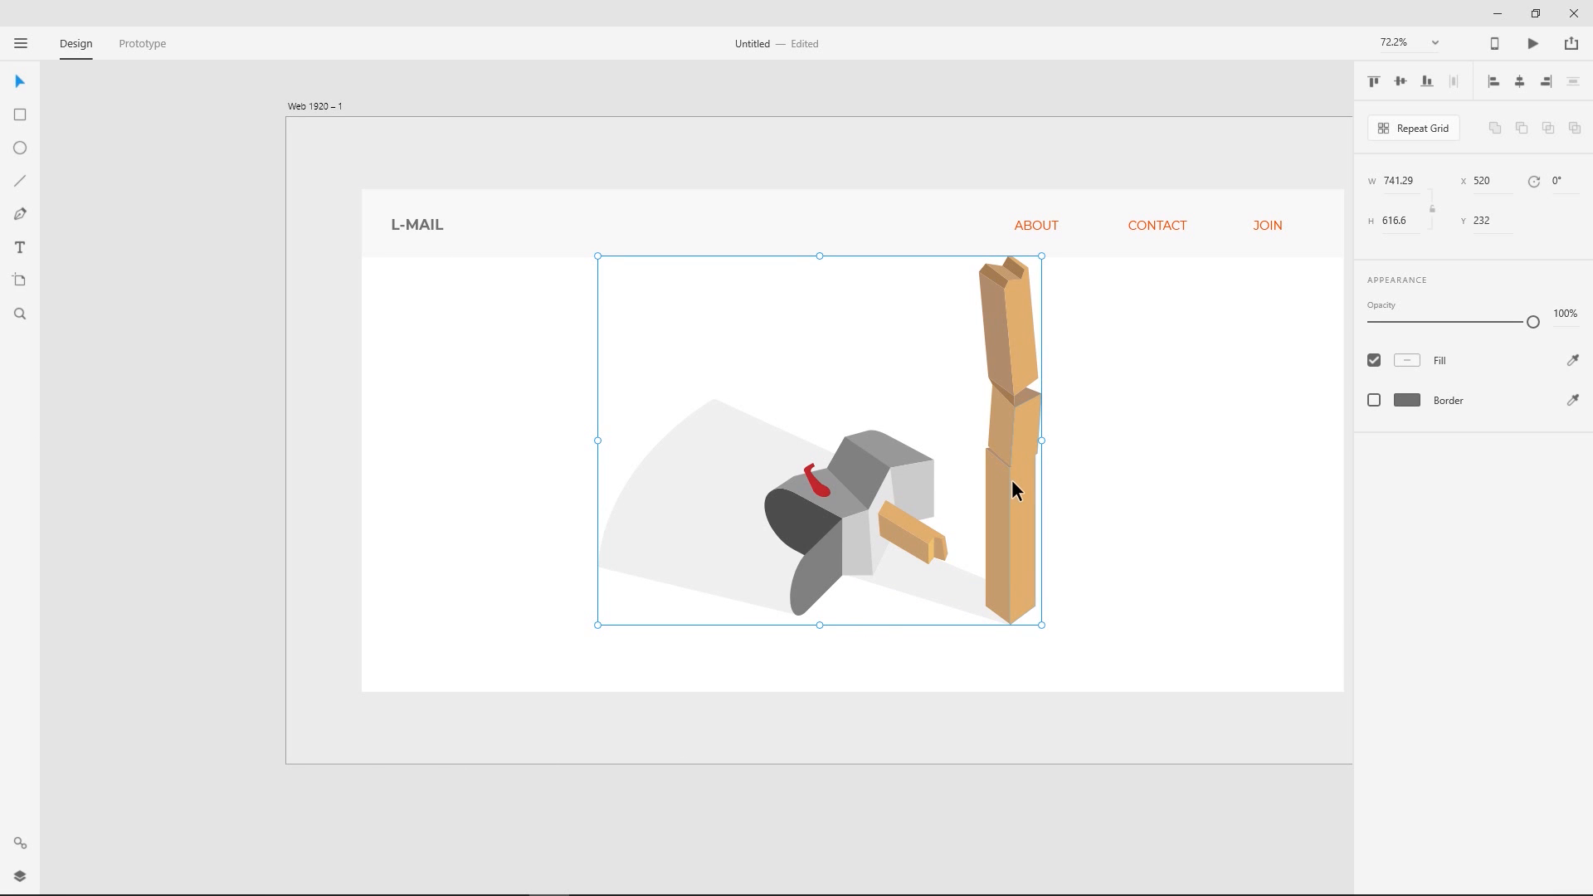
- Scale the mailbox illustration down to about 416 by 346 and place it near the page's centre at about X 728, Y 453
left_click_drag(1042, 256, 937, 373)
left_click_drag(896, 438, 1031, 425)
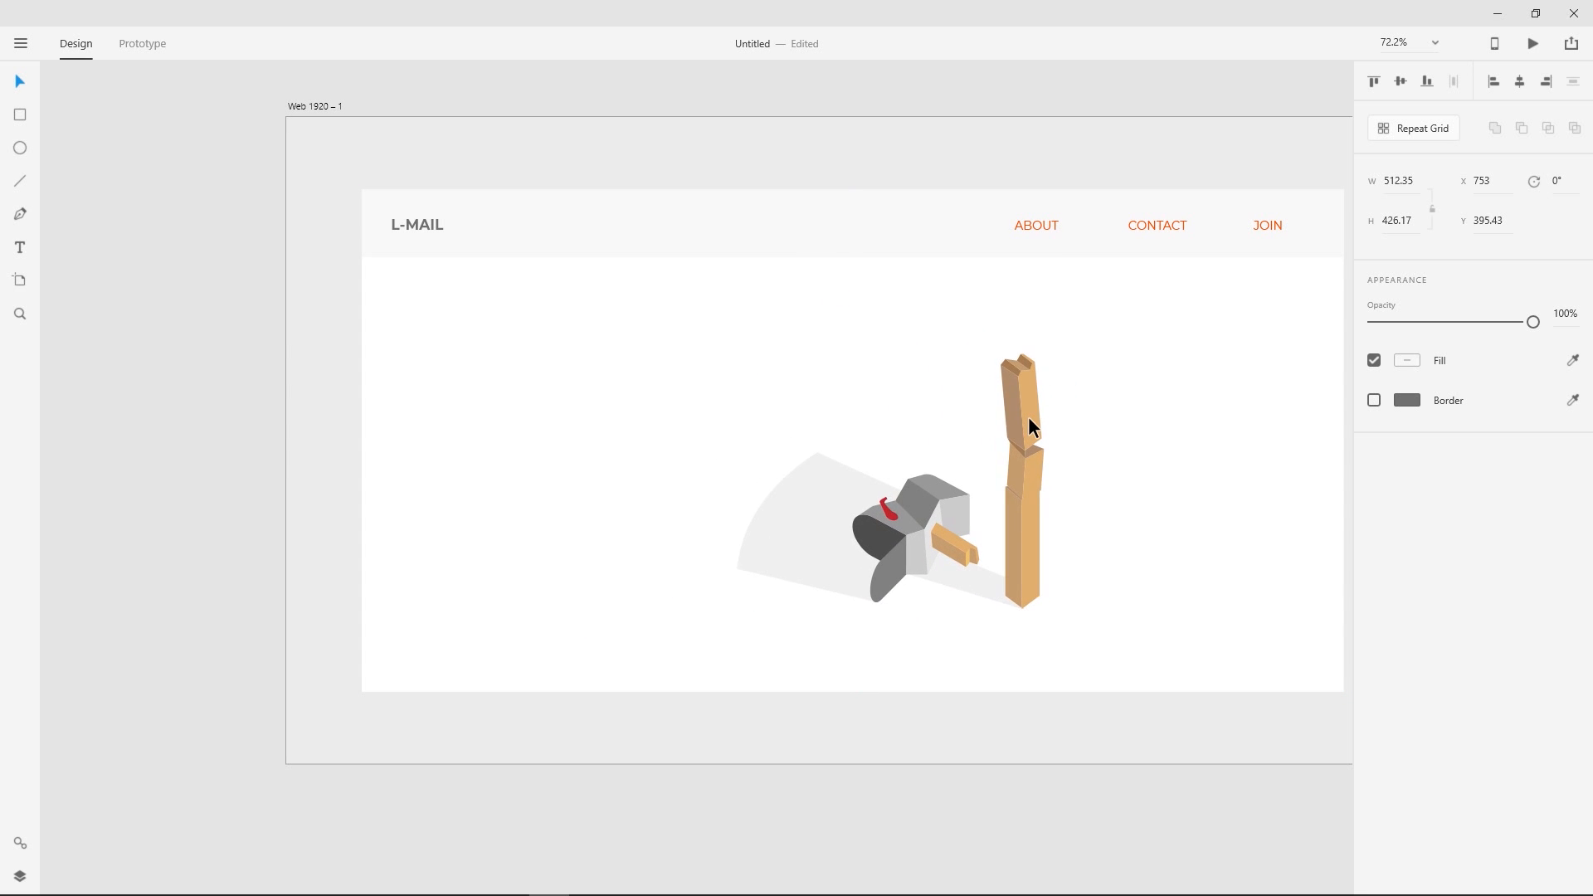
left_click_drag(594, 277, 450, 283)
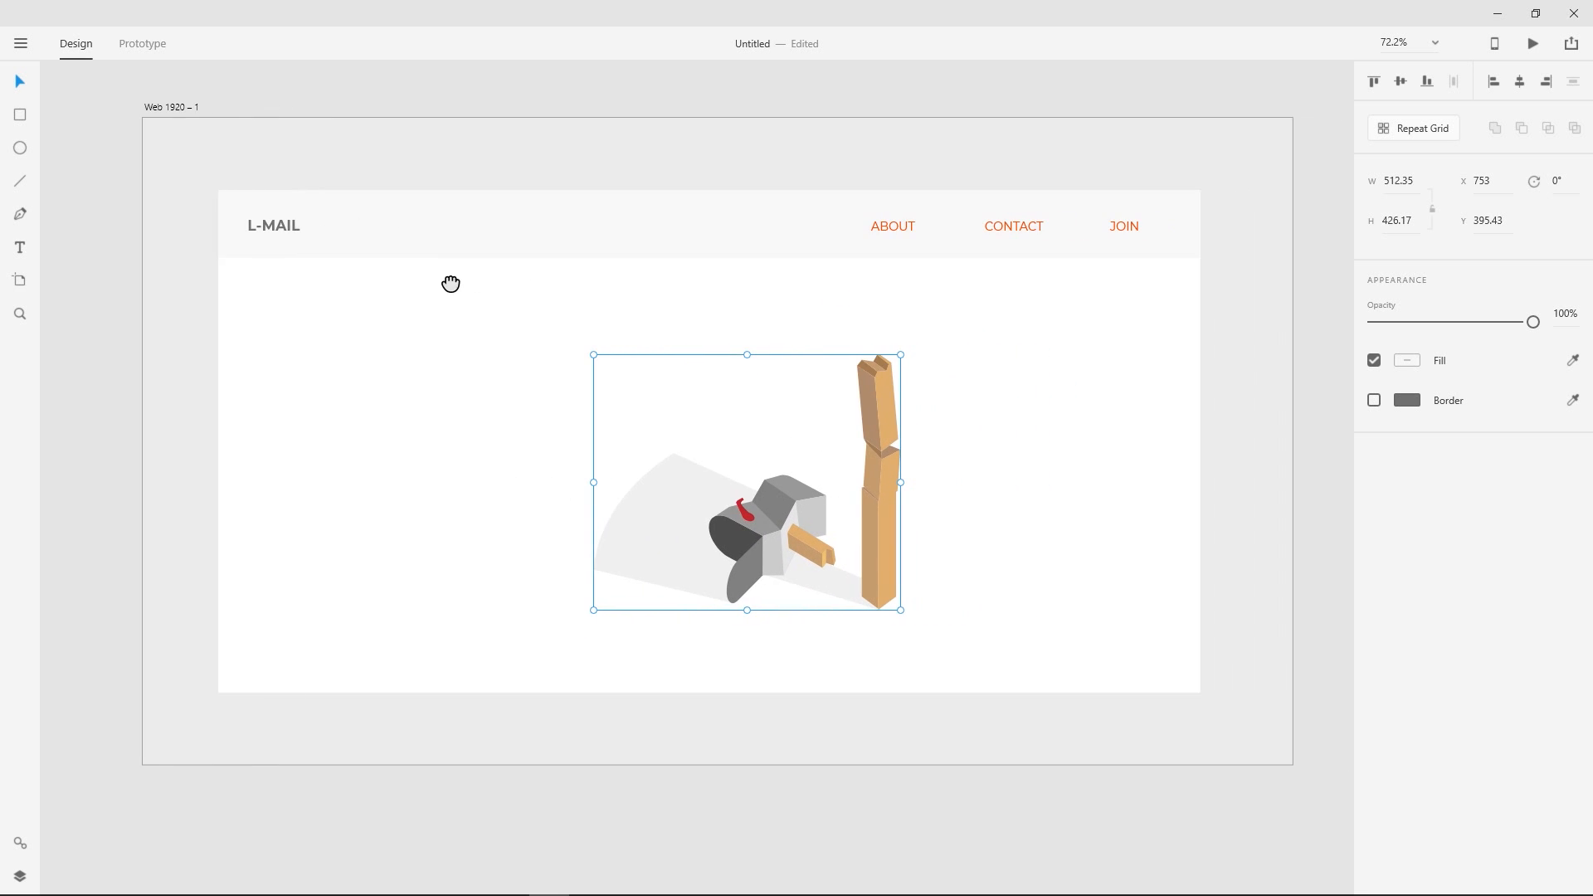
left_click(445, 114)
left_click(879, 505)
left_click_drag(901, 355, 844, 401)
left_click_drag(835, 521, 820, 507)
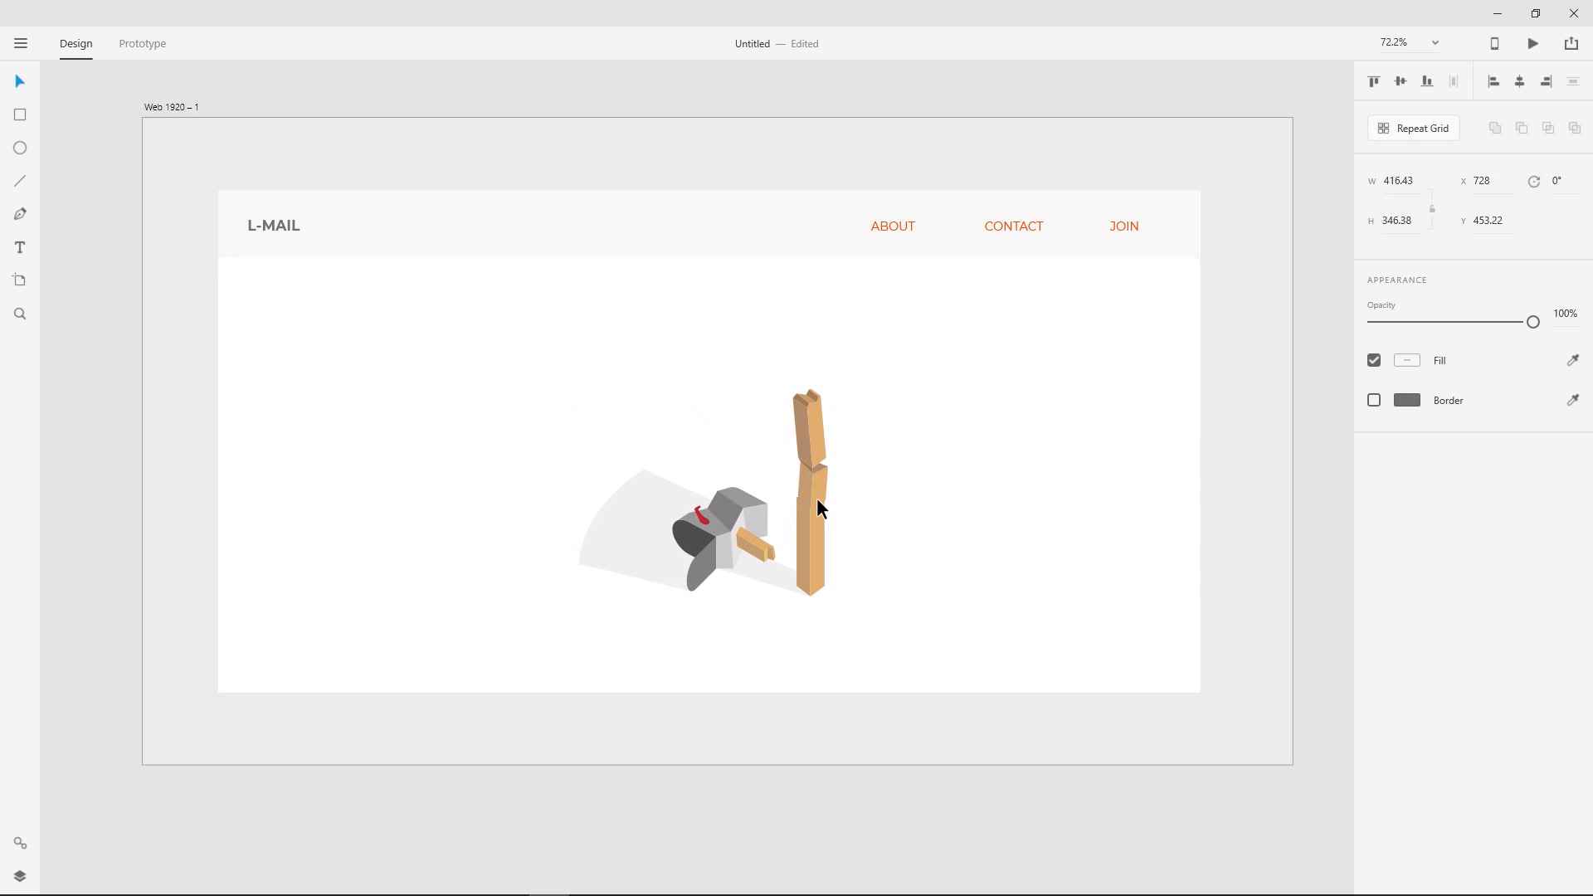
left_click(143, 290)
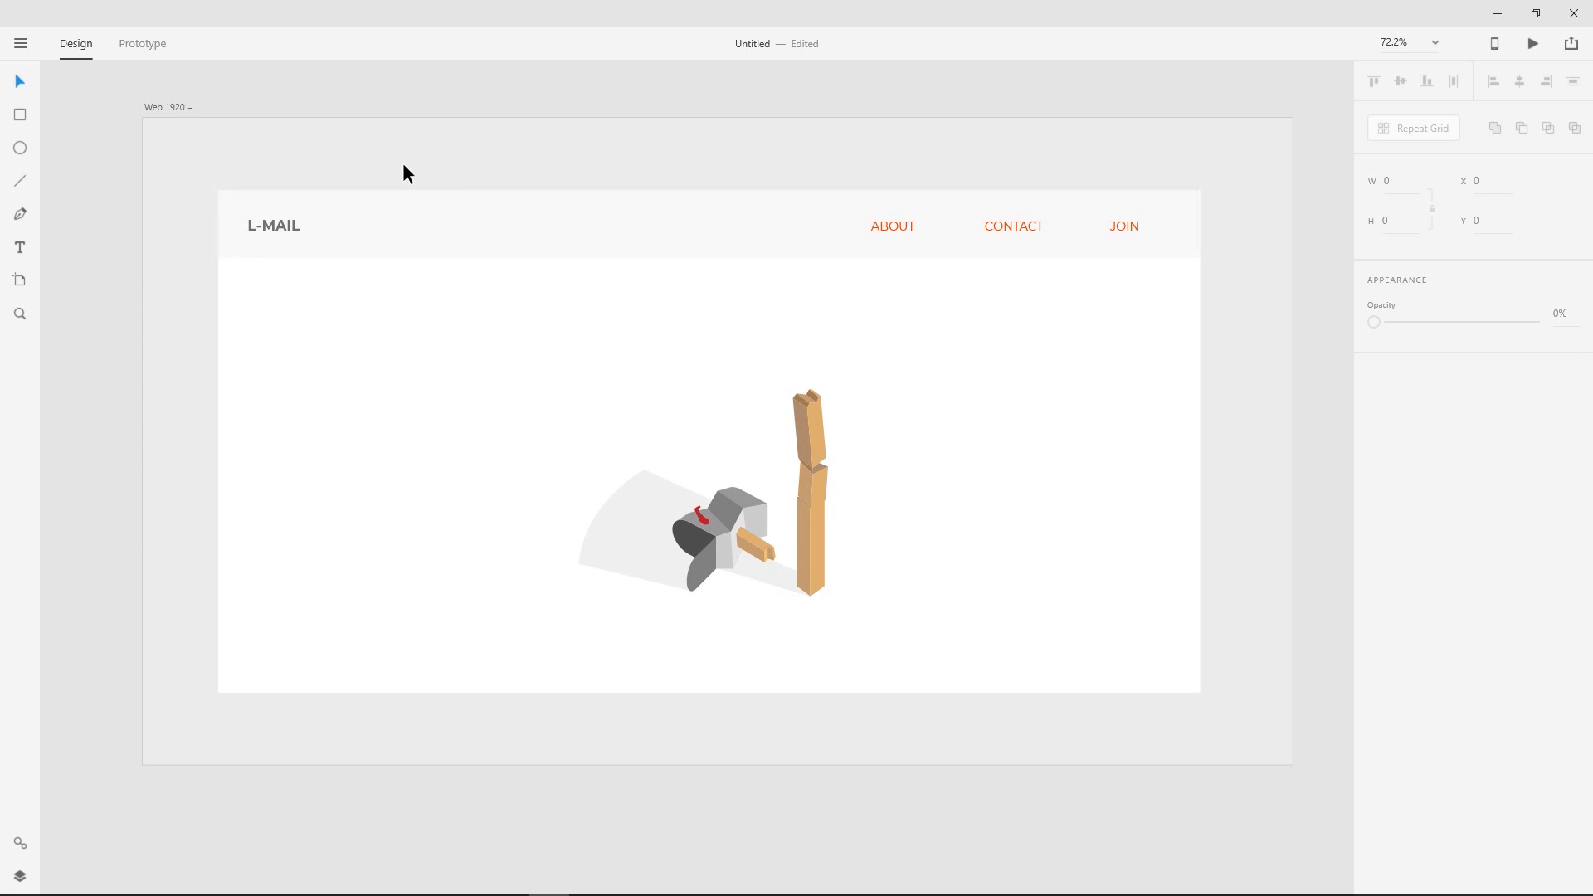
- Add a text line reading 404 in the white area above and left of the mailbox illustration
left_click(19, 214)
left_click(20, 247)
left_click(421, 355)
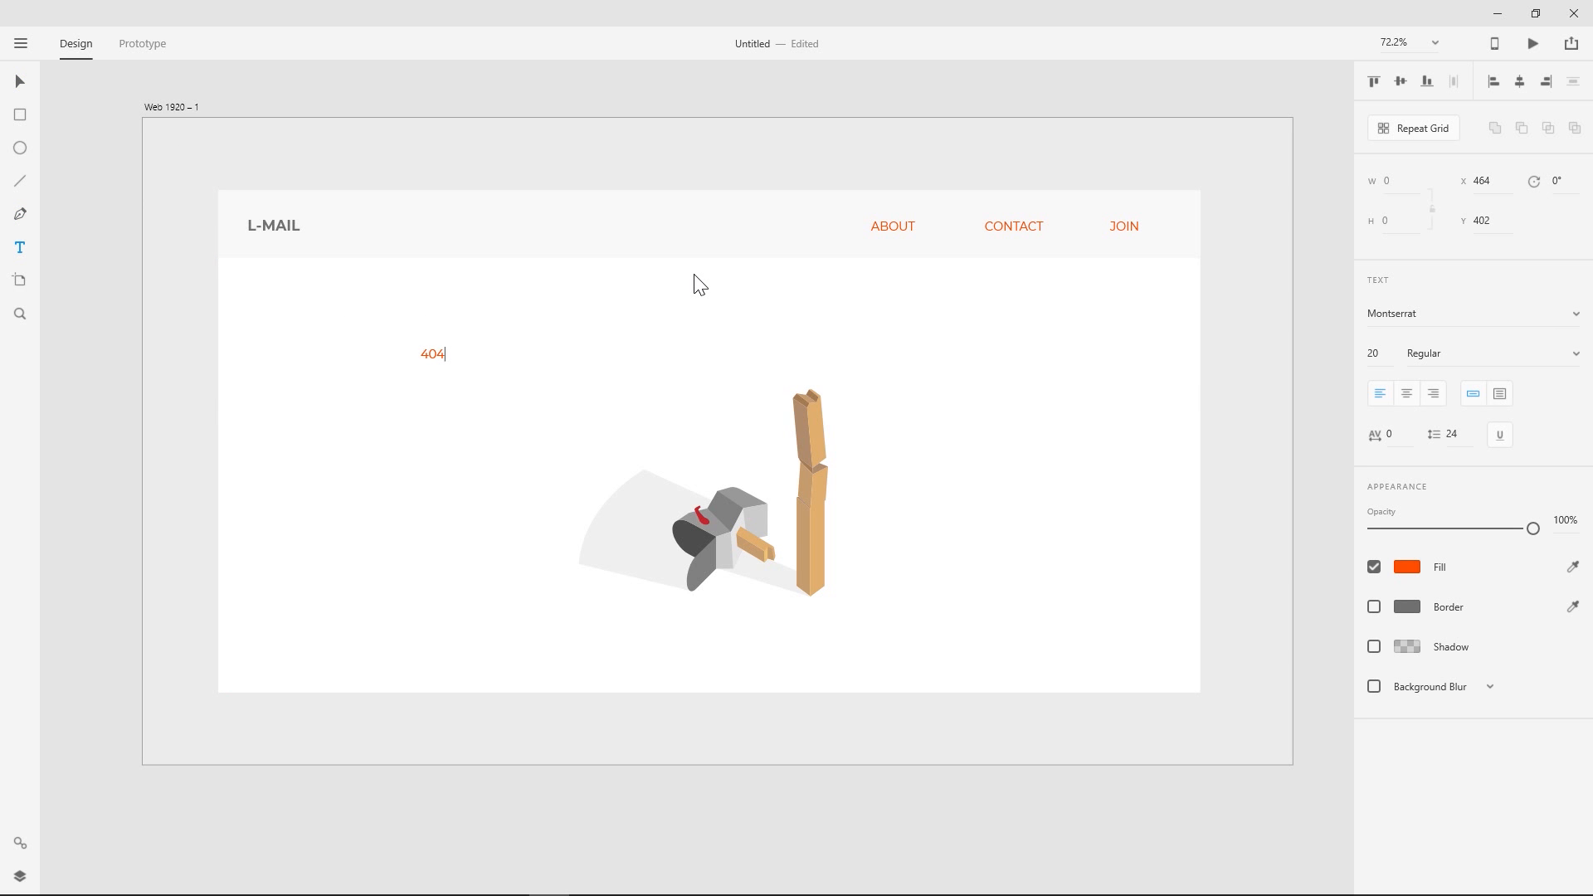
left_click(20, 81)
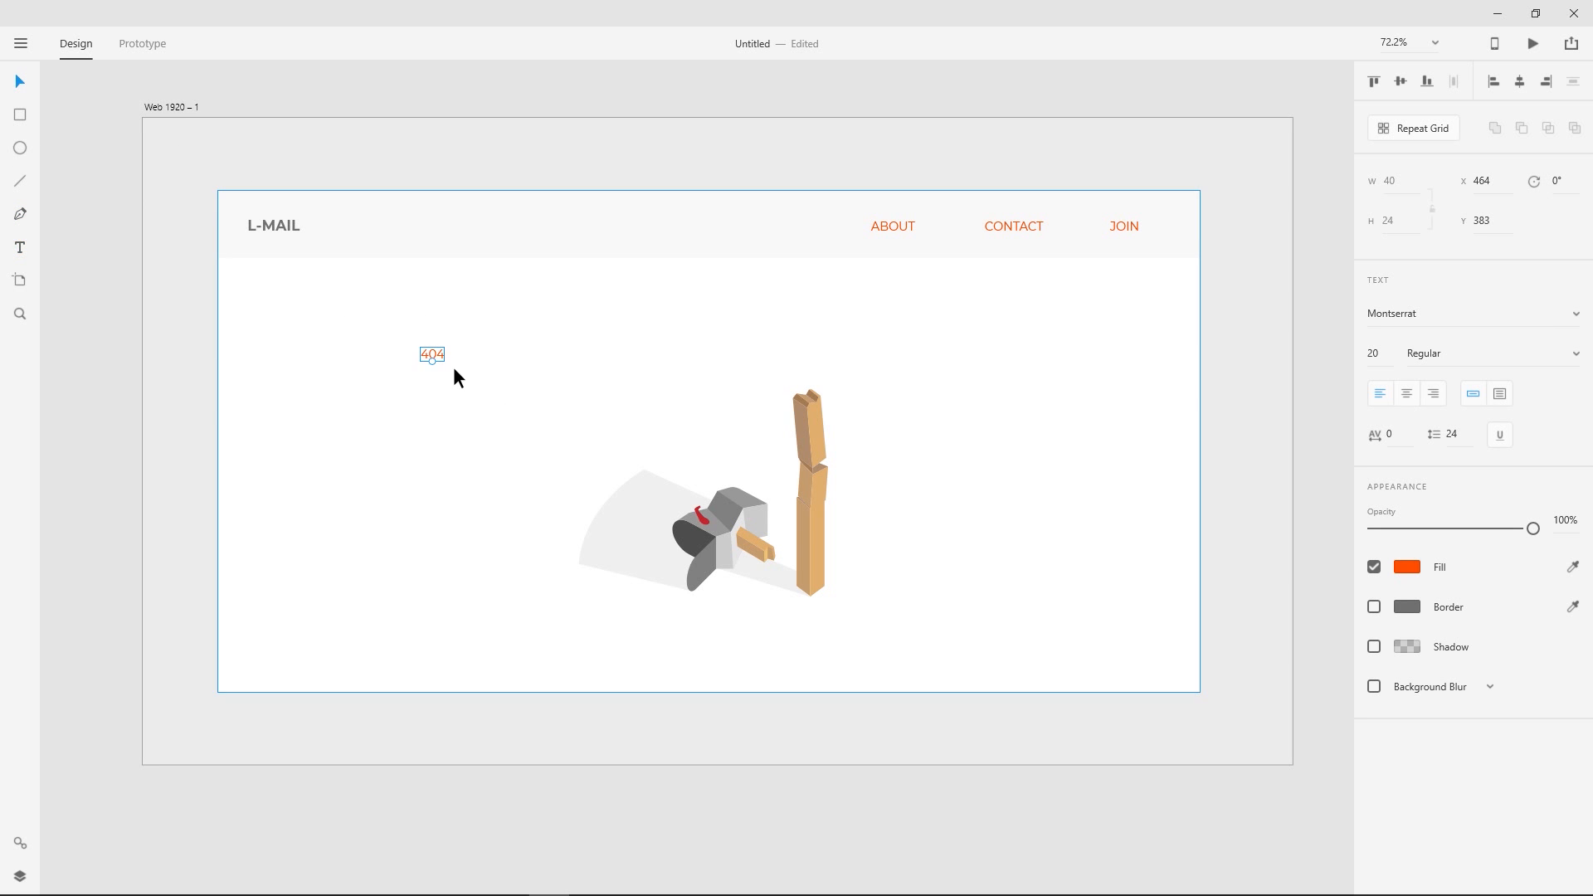
- Set the 404 text to size 72 in Bold weight
left_click_drag(1385, 348, 1379, 134)
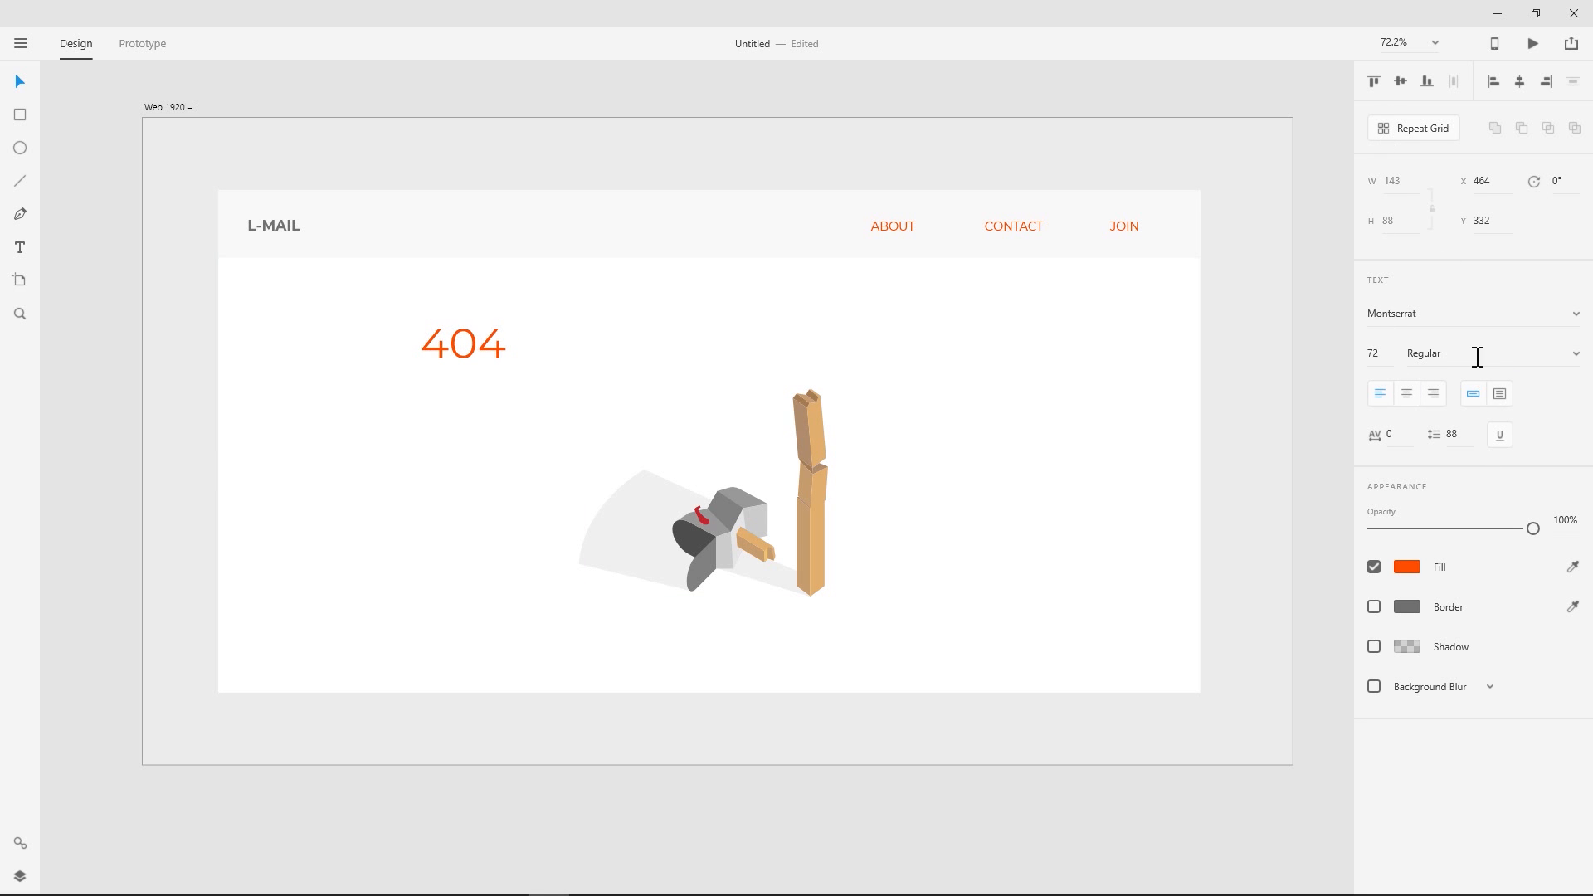
left_click(1560, 363)
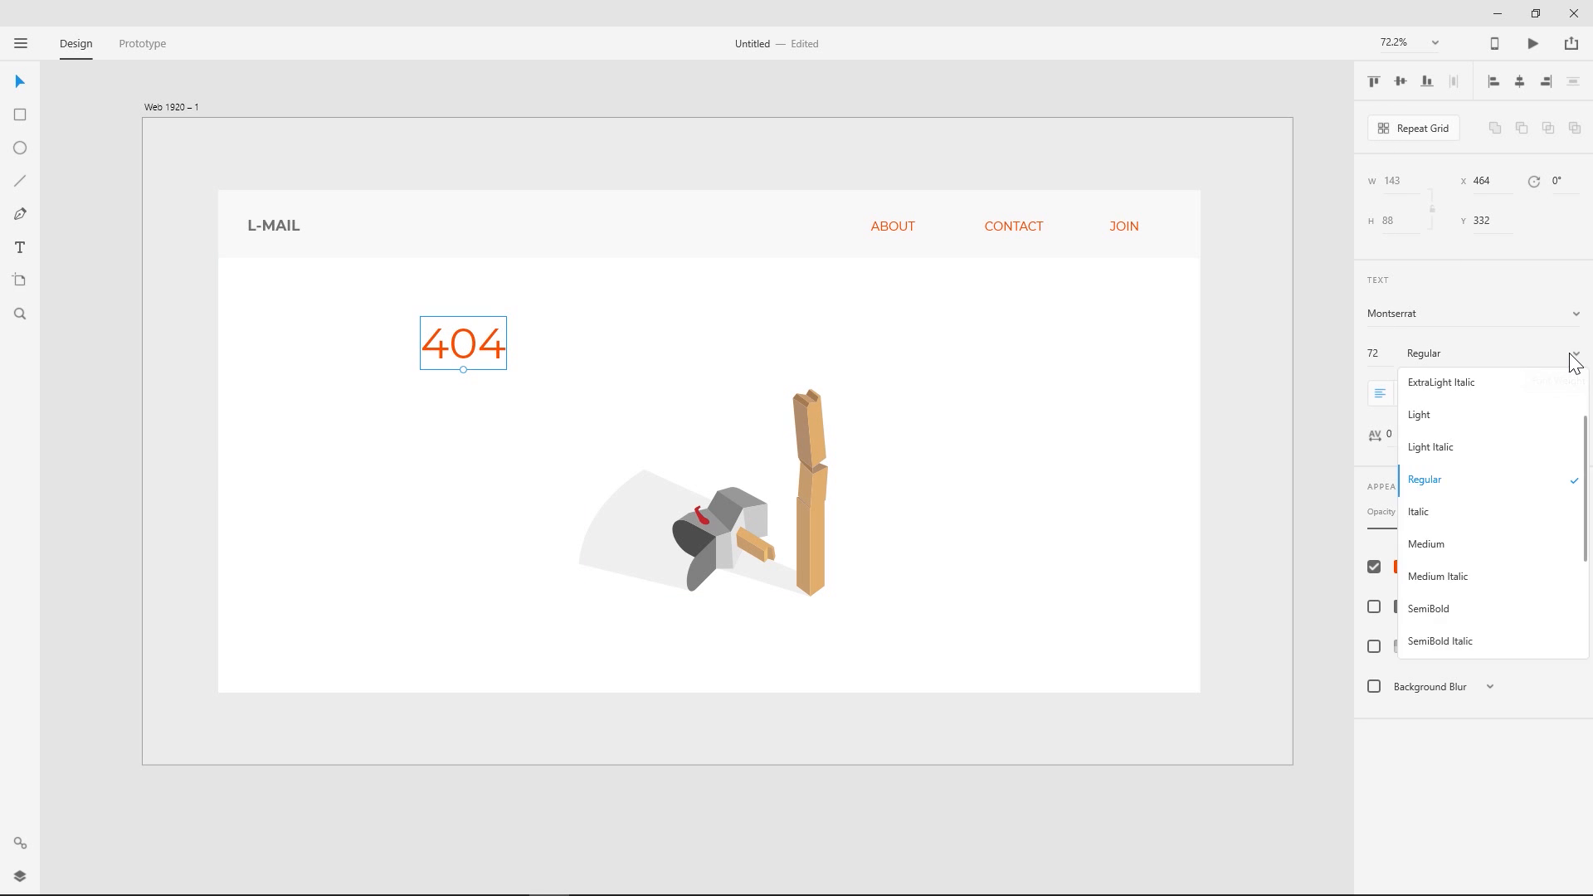
scroll(1498, 560, "down", 3)
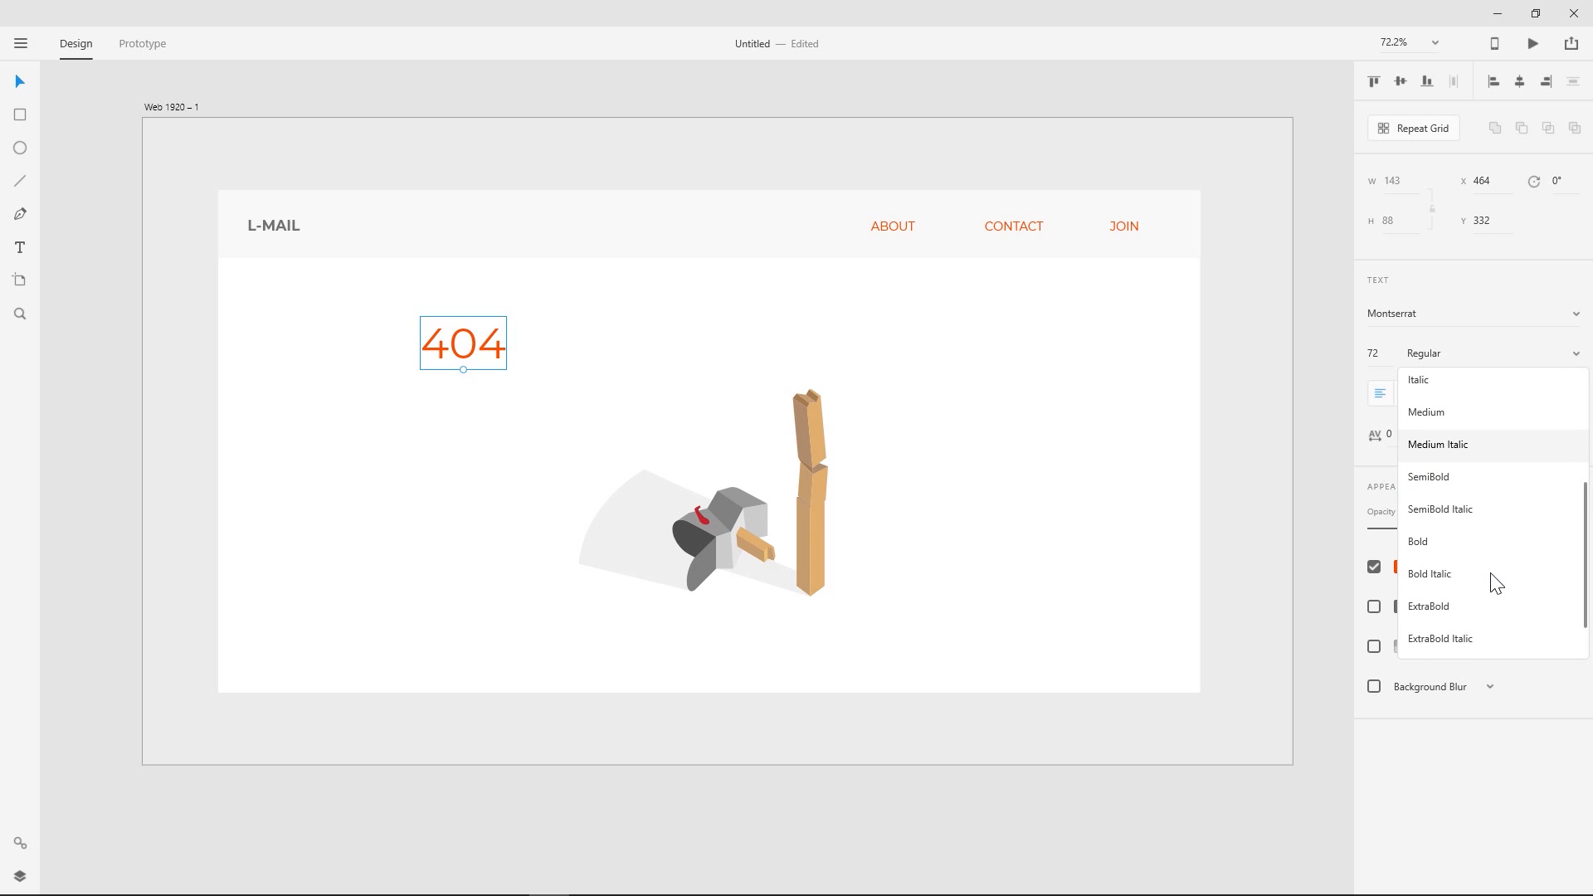
left_click(1453, 550)
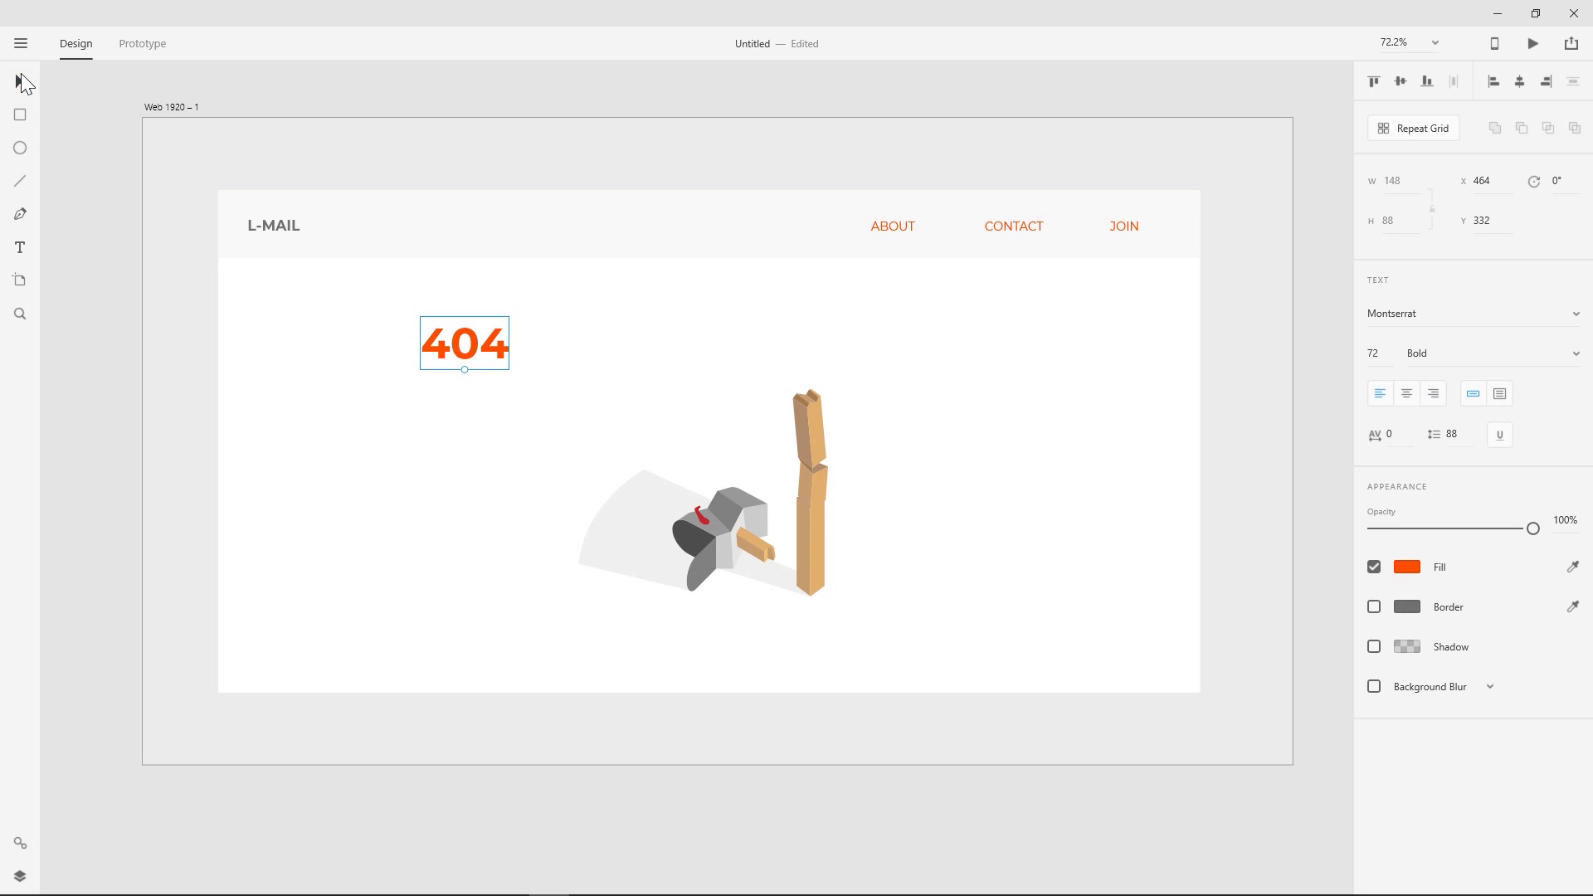
- Reposition the 404 heading to about X 400, Y 424 and the mailbox illustration to about X 775, Y 451
left_click_drag(474, 344, 450, 407)
left_click(817, 486)
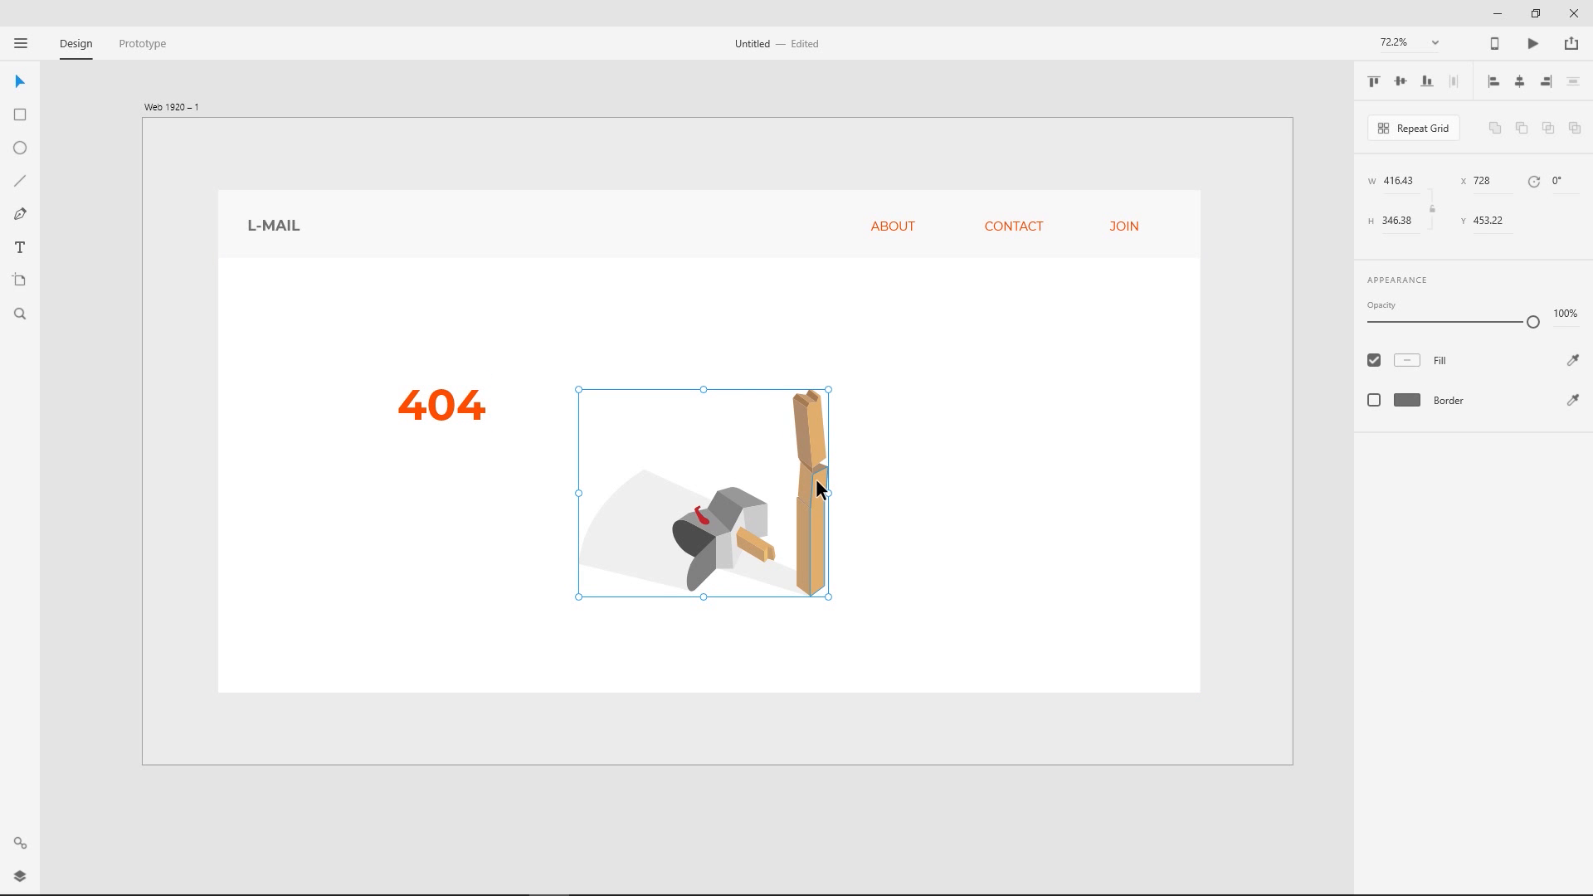
mouse_move(814, 452)
left_mouse_down()
mouse_move(854, 451)
mouse_move(840, 452)
left_mouse_up()
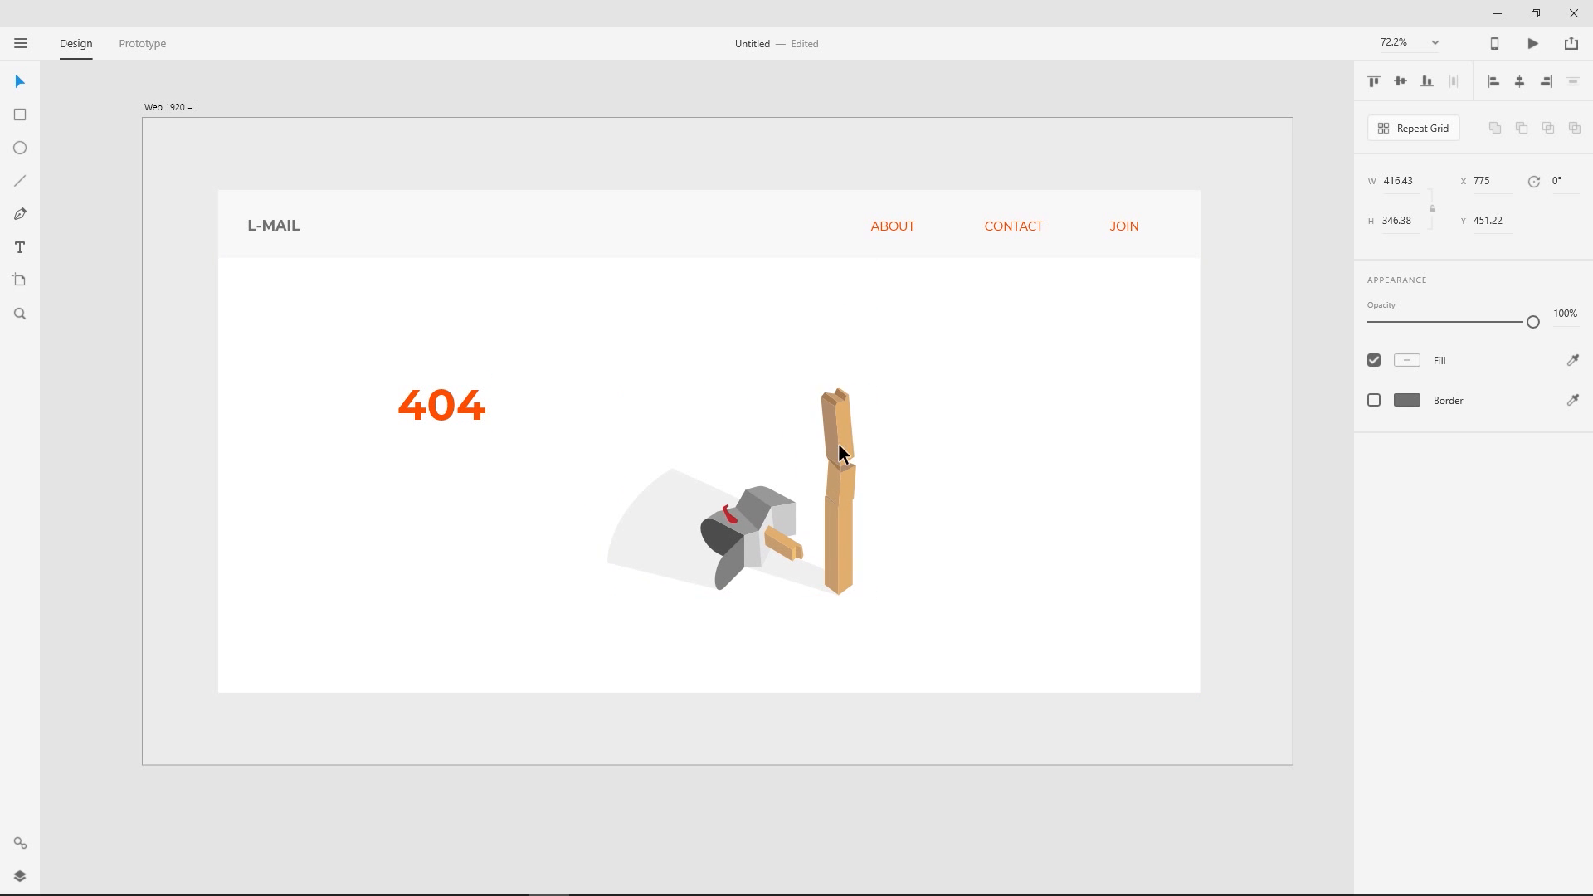
left_click(682, 145)
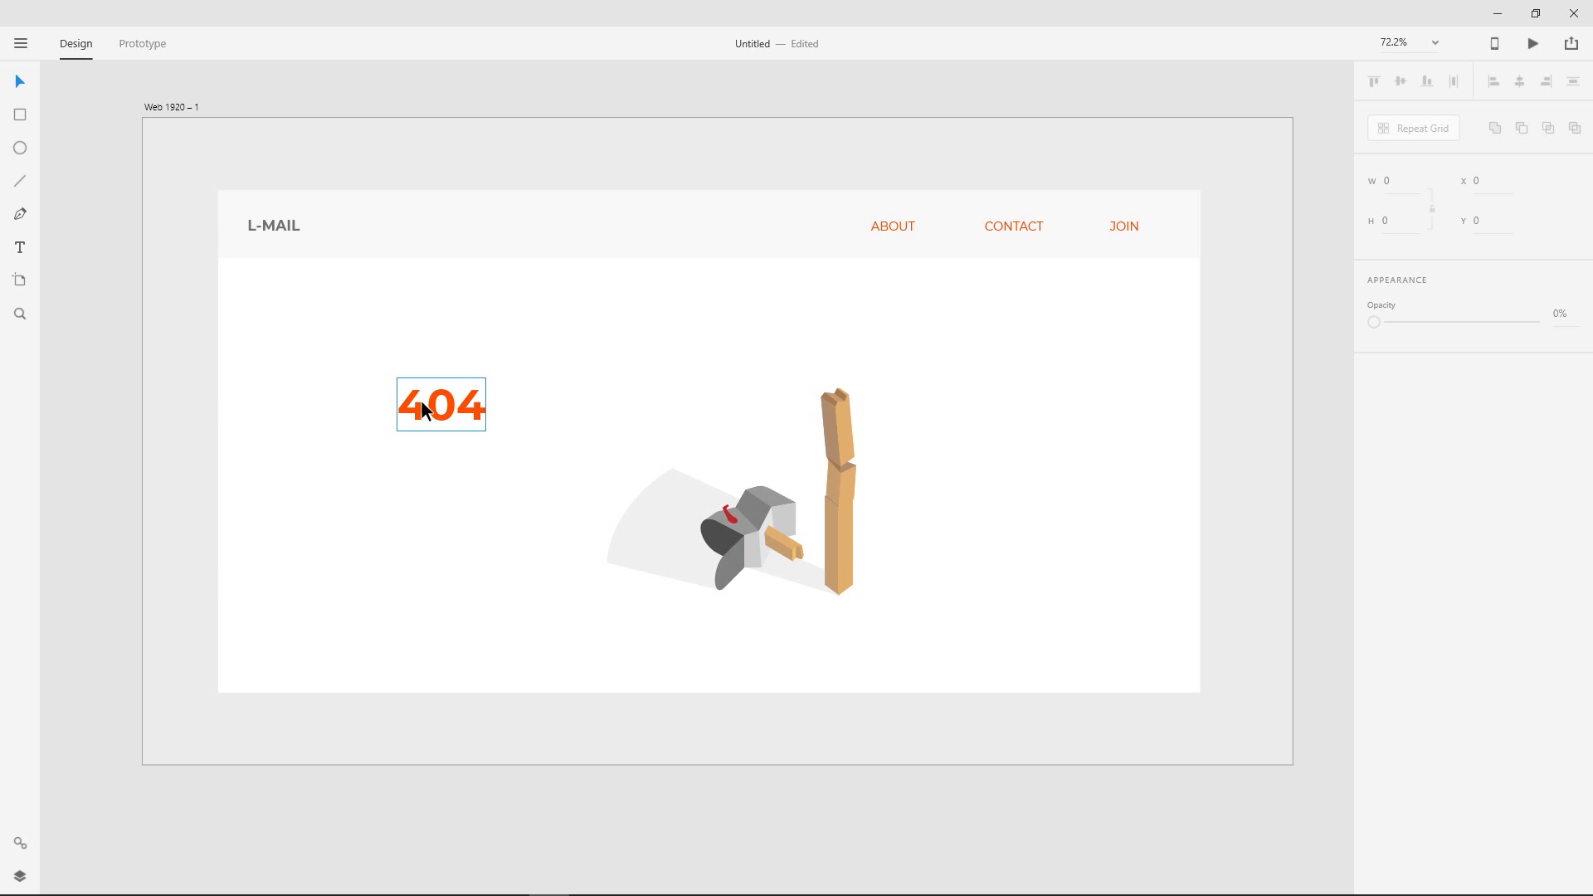
left_click_drag(423, 409, 433, 407)
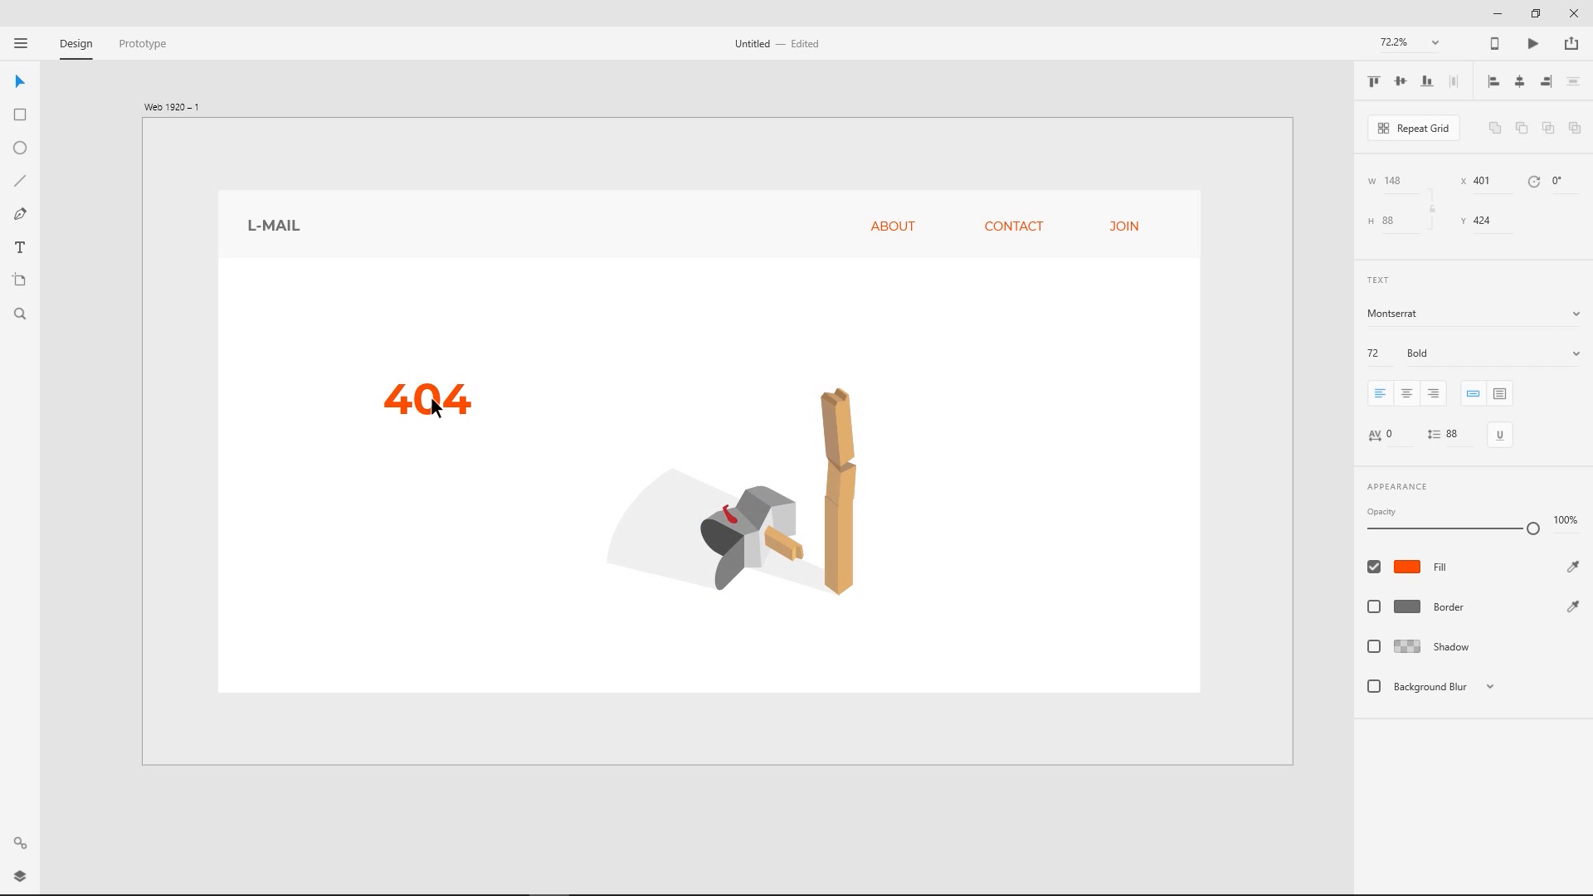
left_click(412, 150)
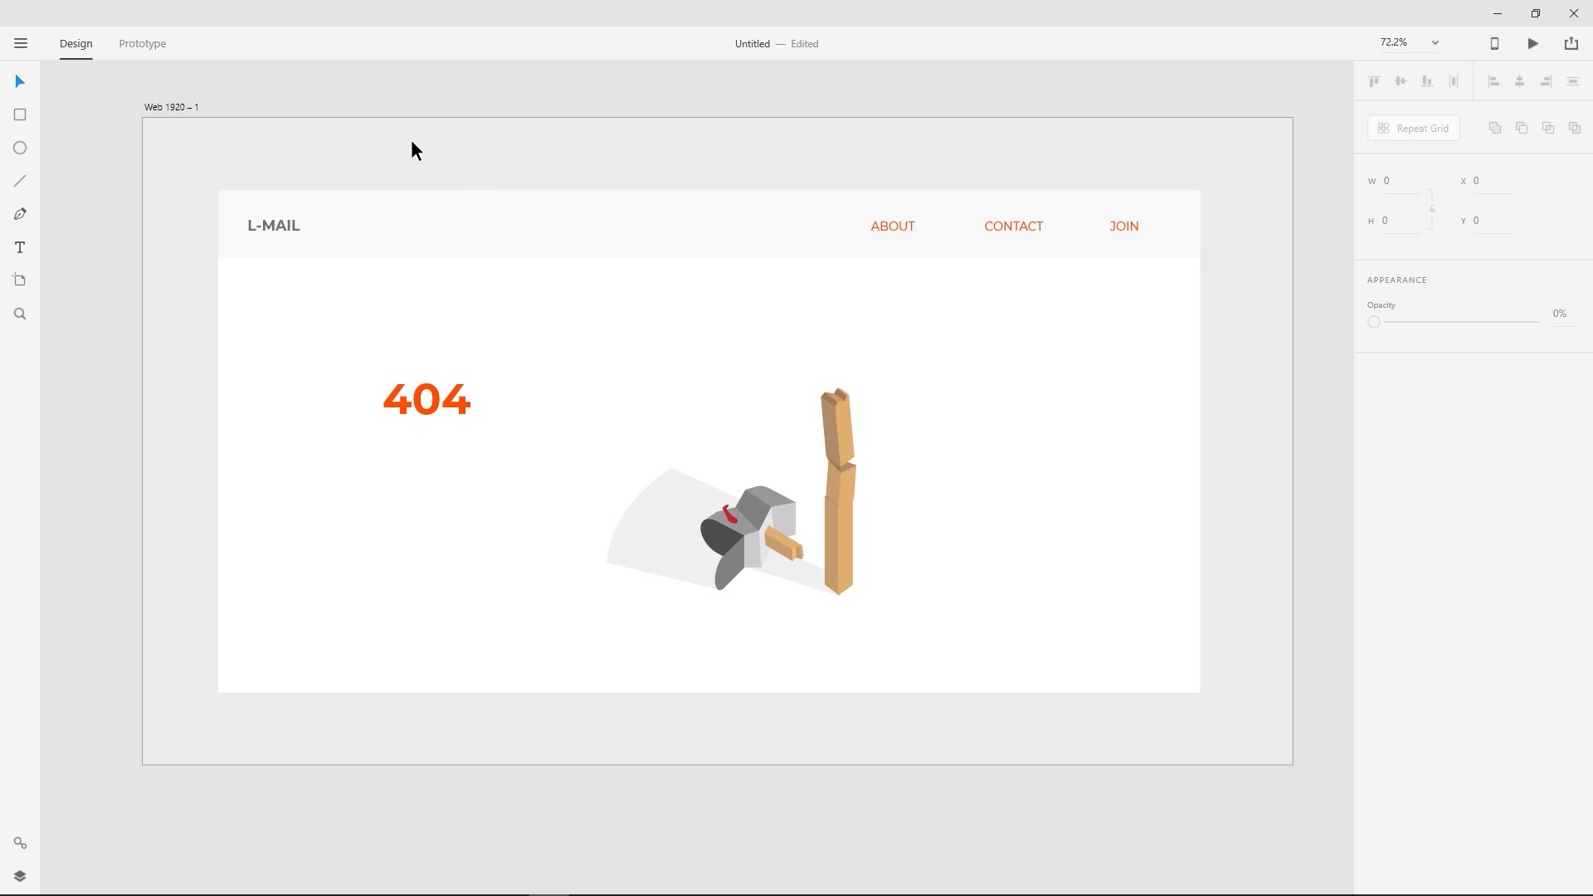
- Duplicate the 404 heading straight below the original, at X 400, Y 496
left_click(426, 419)
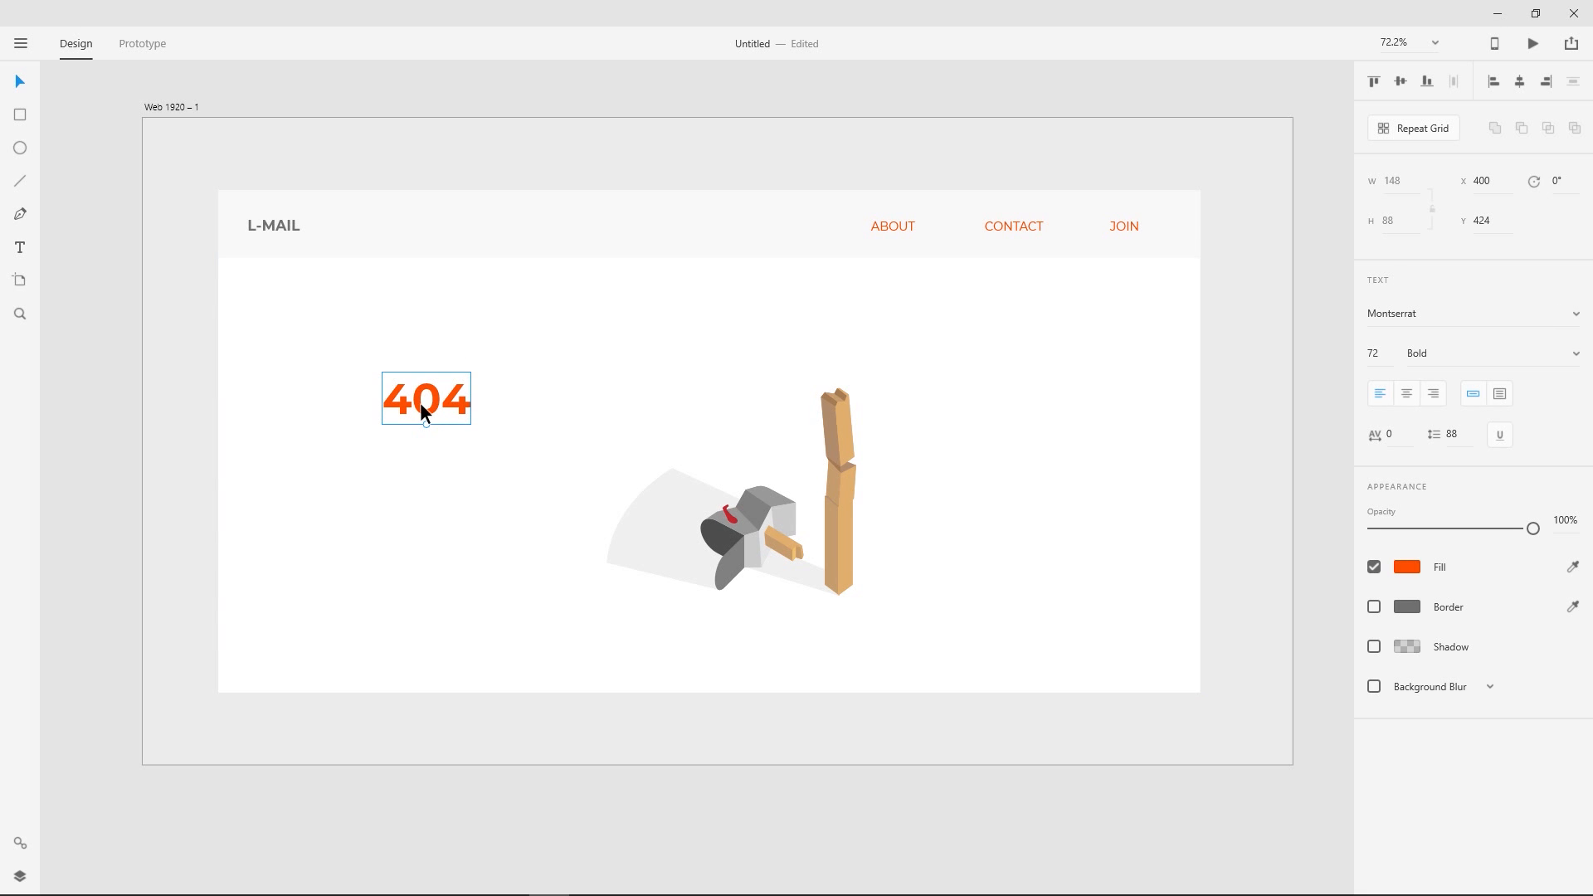
left_click_drag(425, 415, 427, 458, "alt")
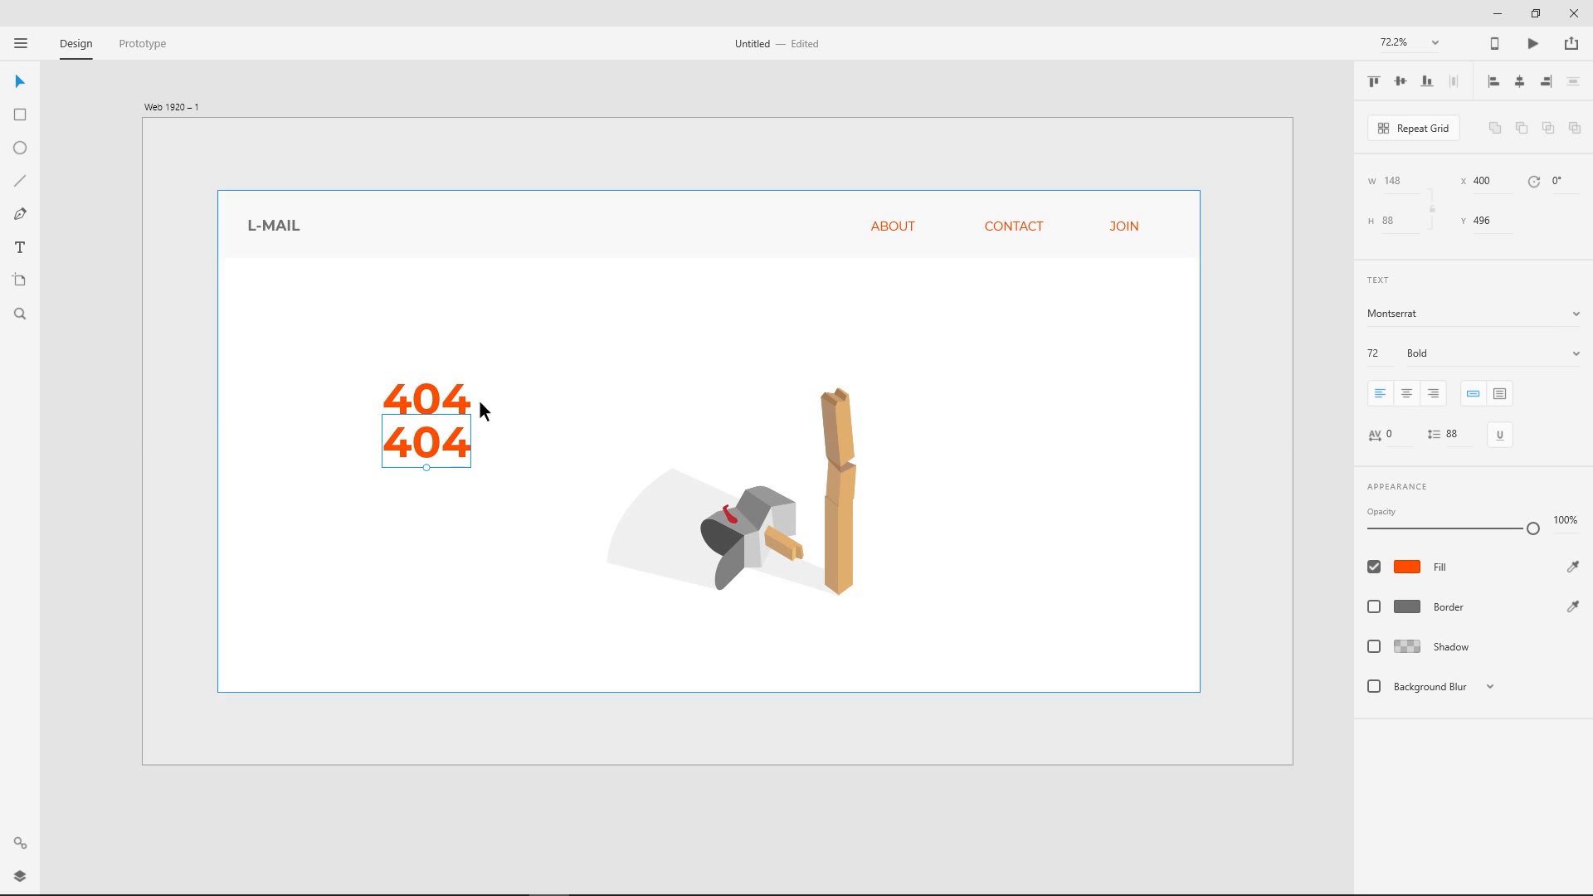
double_click(443, 455)
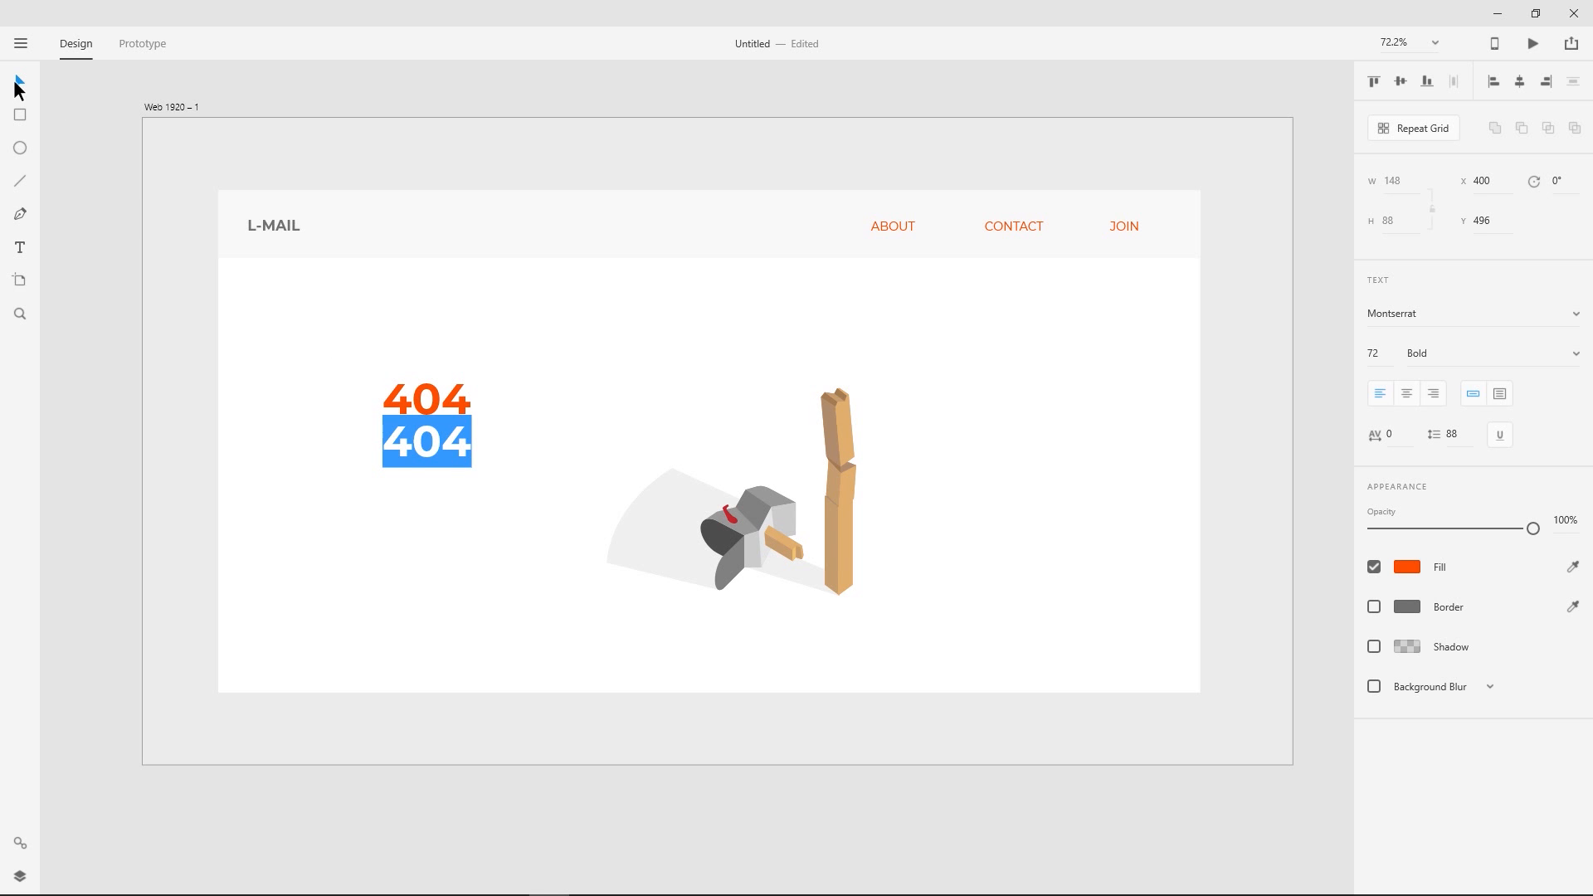
key("Escape")
- Set the lower 404 copy to Regular weight at size 39 and place it at Y 516, just below the heading
left_click(1577, 362)
scroll(1540, 436, "up", 3)
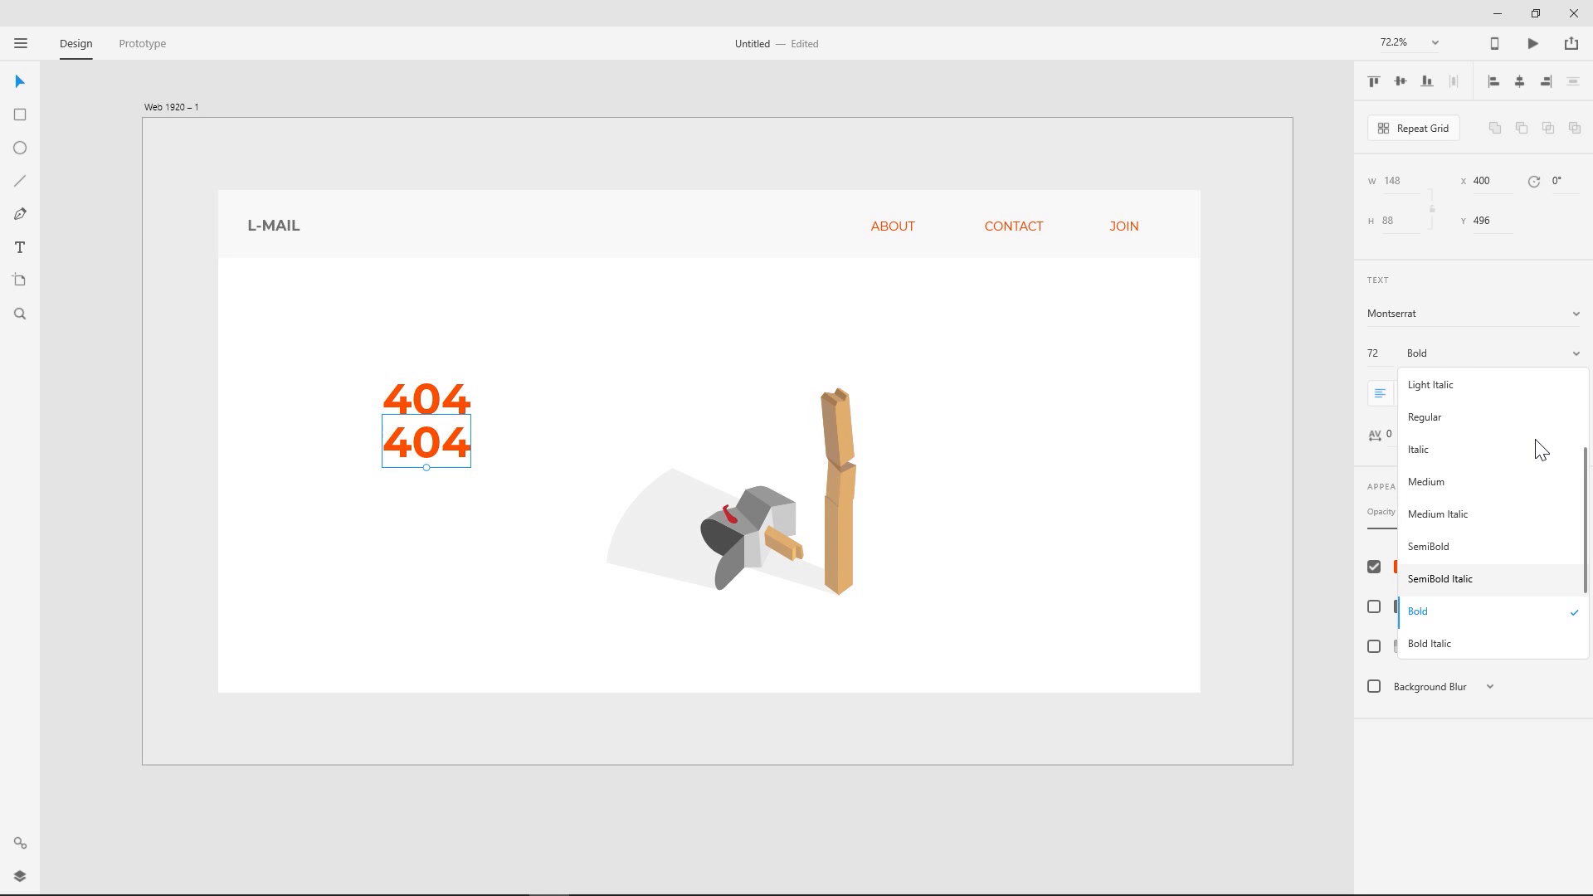
left_click(1425, 417)
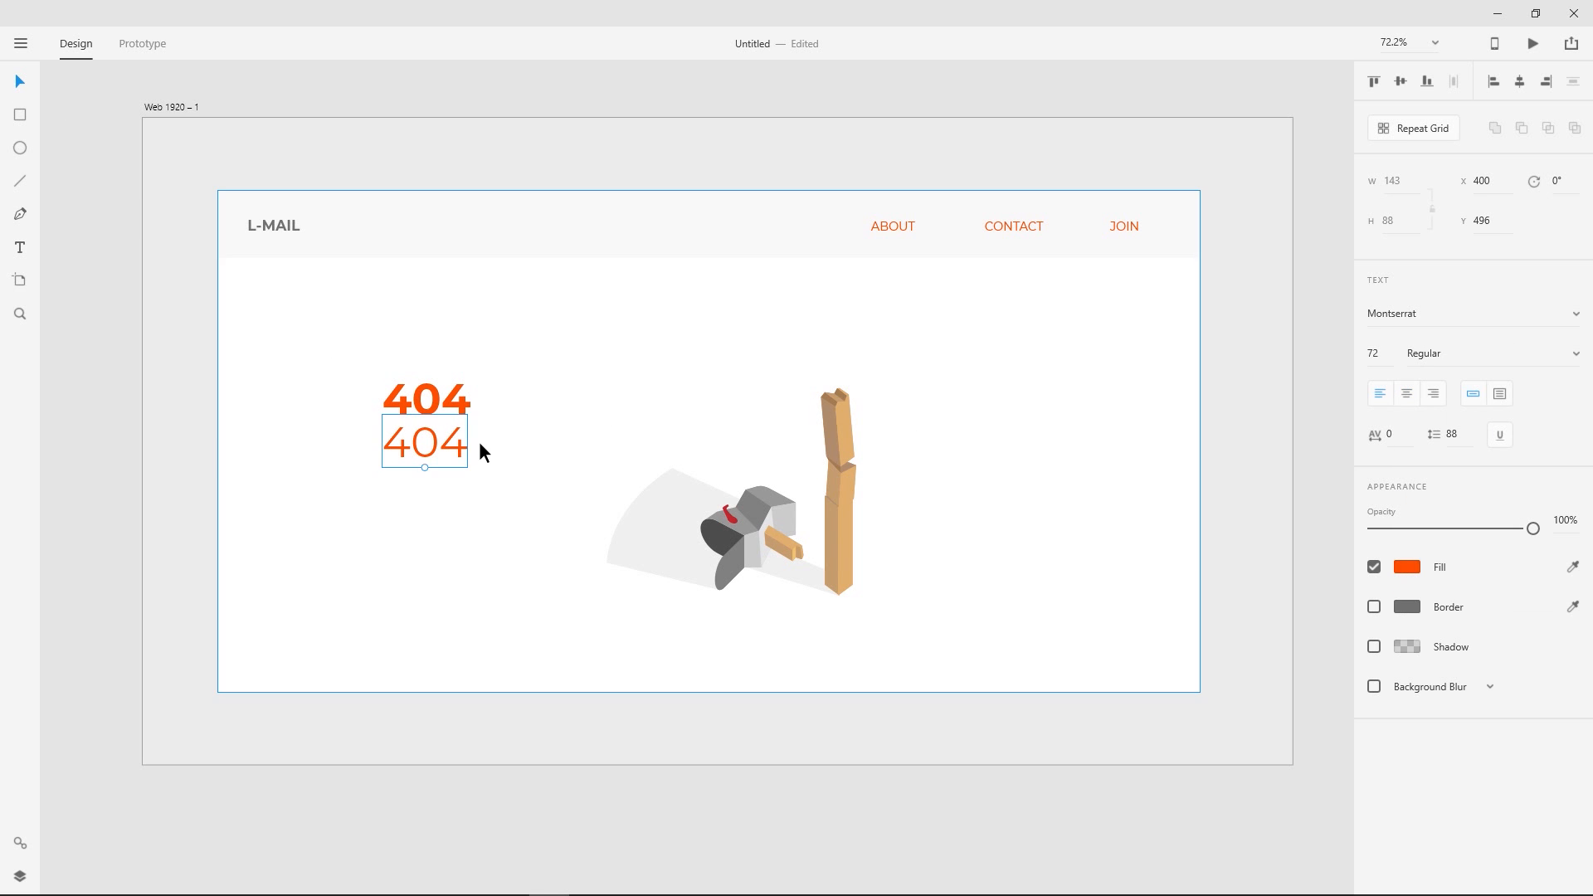
left_click_drag(1390, 386, 1398, 509)
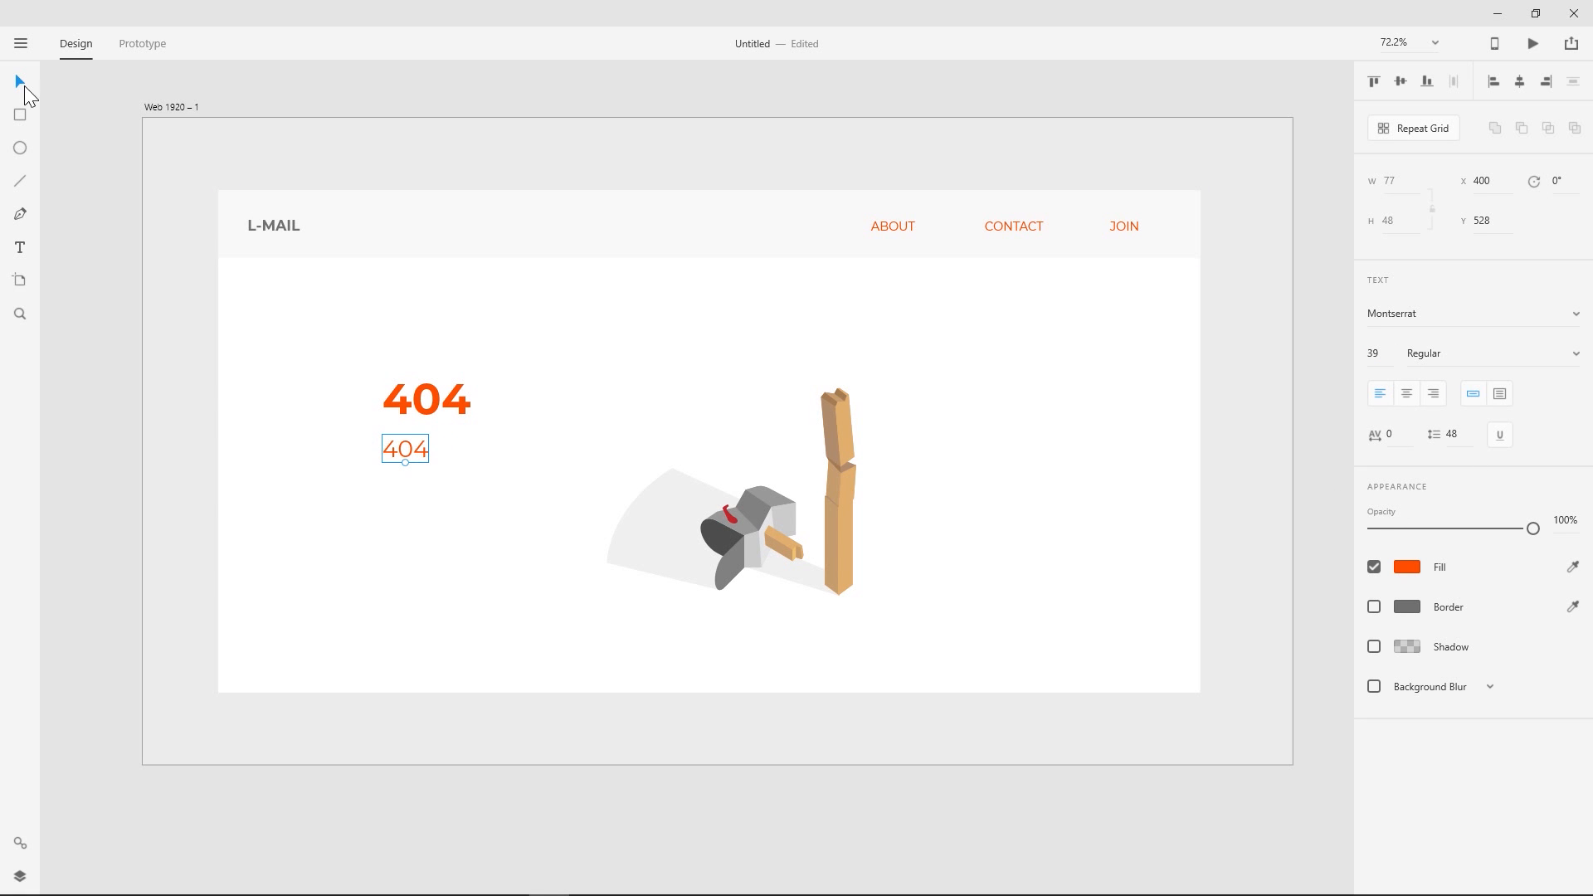
left_click(64, 131)
- Replace the lower 404 text with "Some kids took a bat to the page you were looking for", wrapped over four lines
double_click(399, 446)
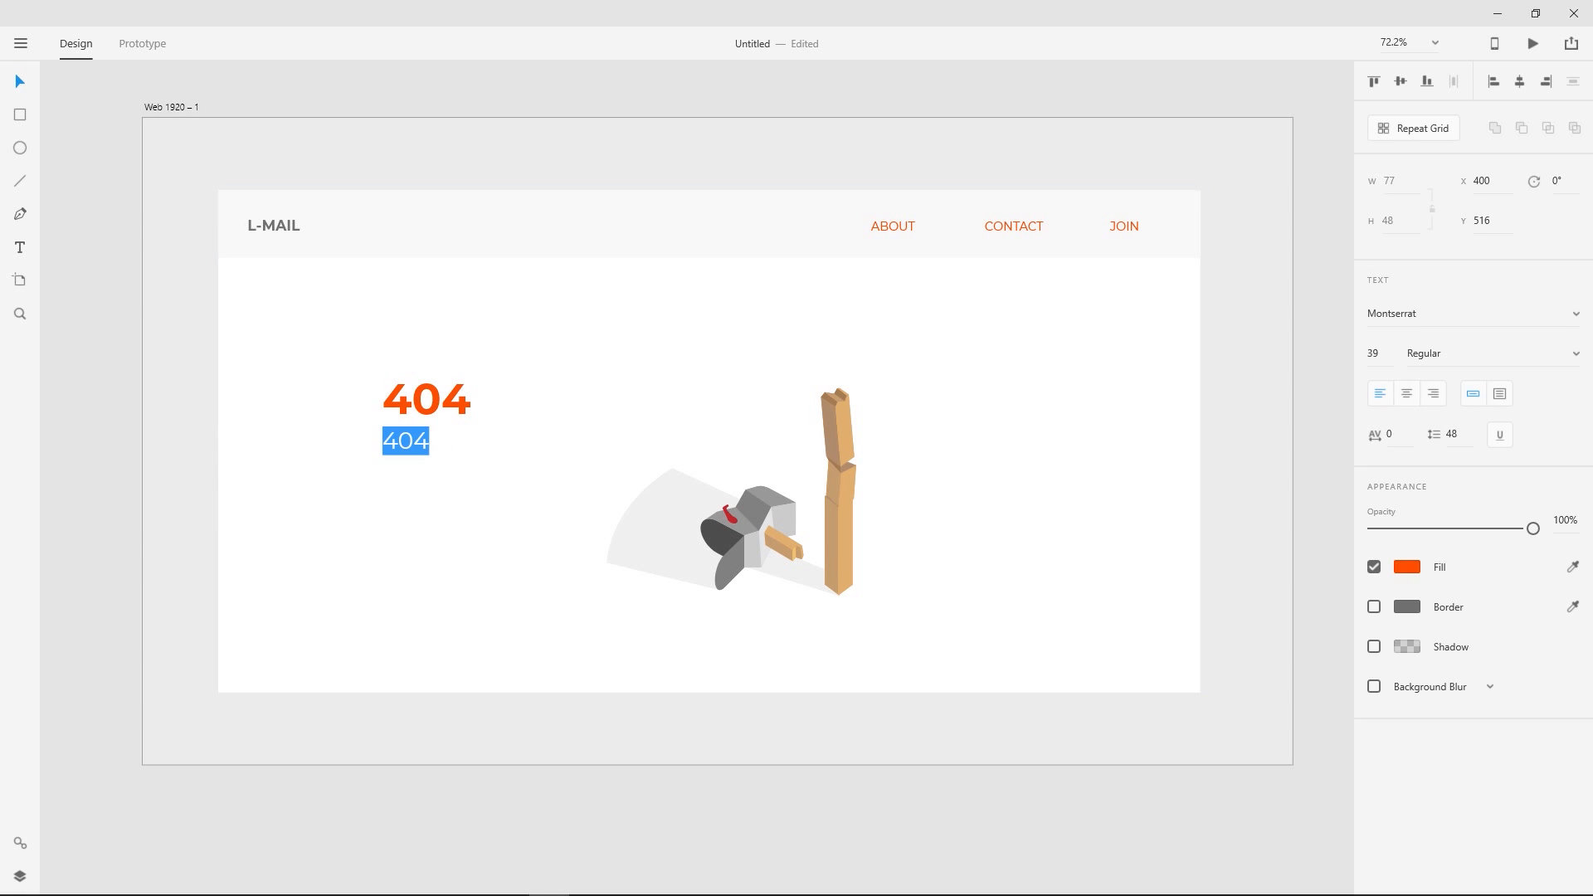
type("S")
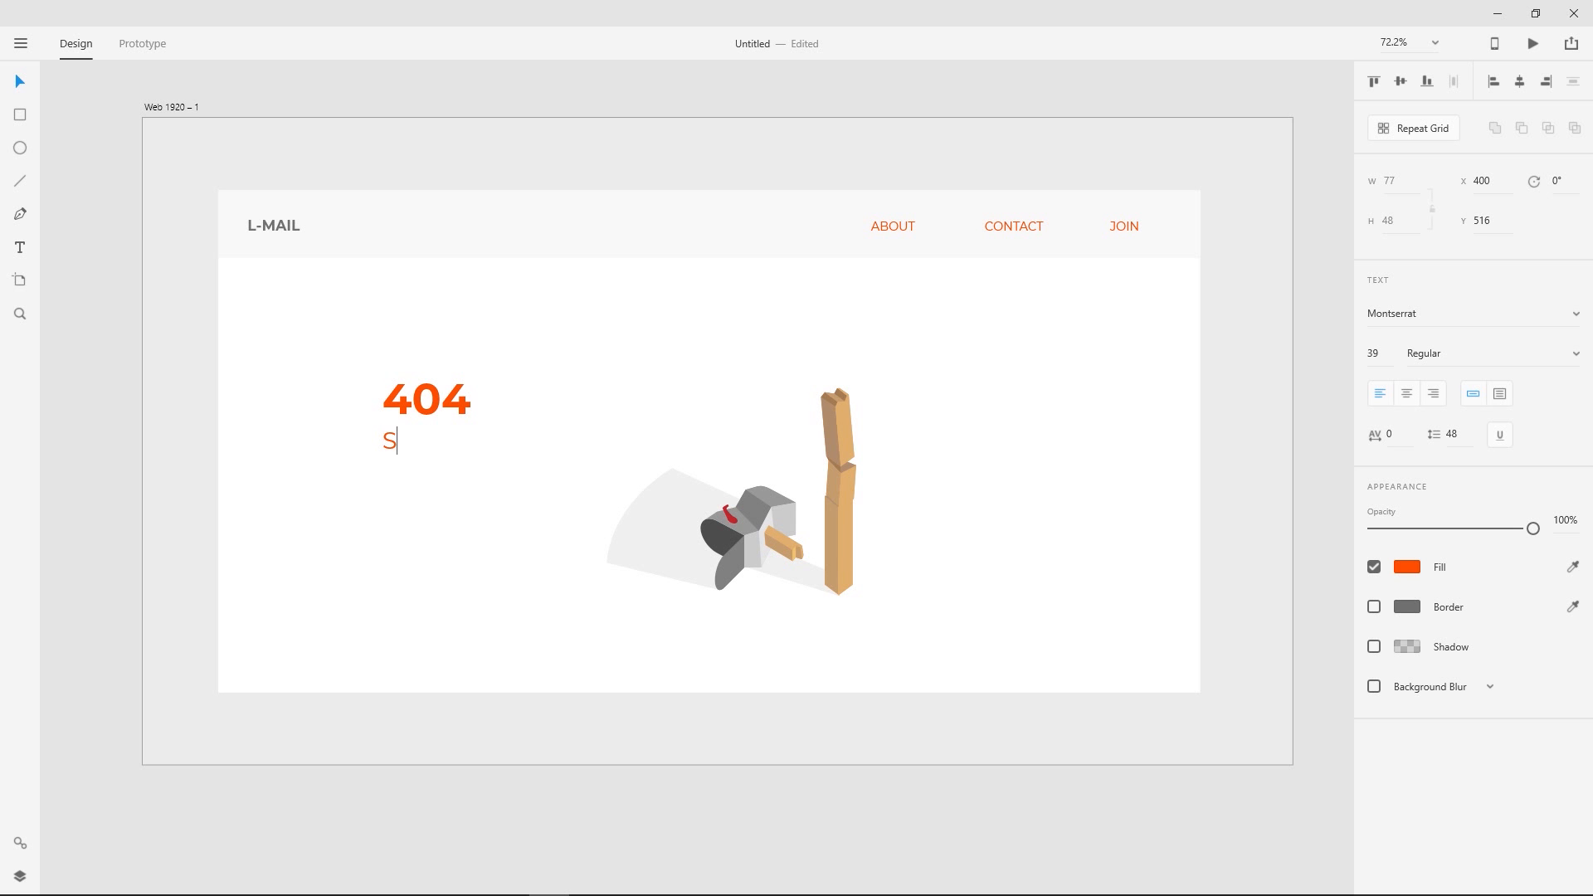
type("ome kids took ")
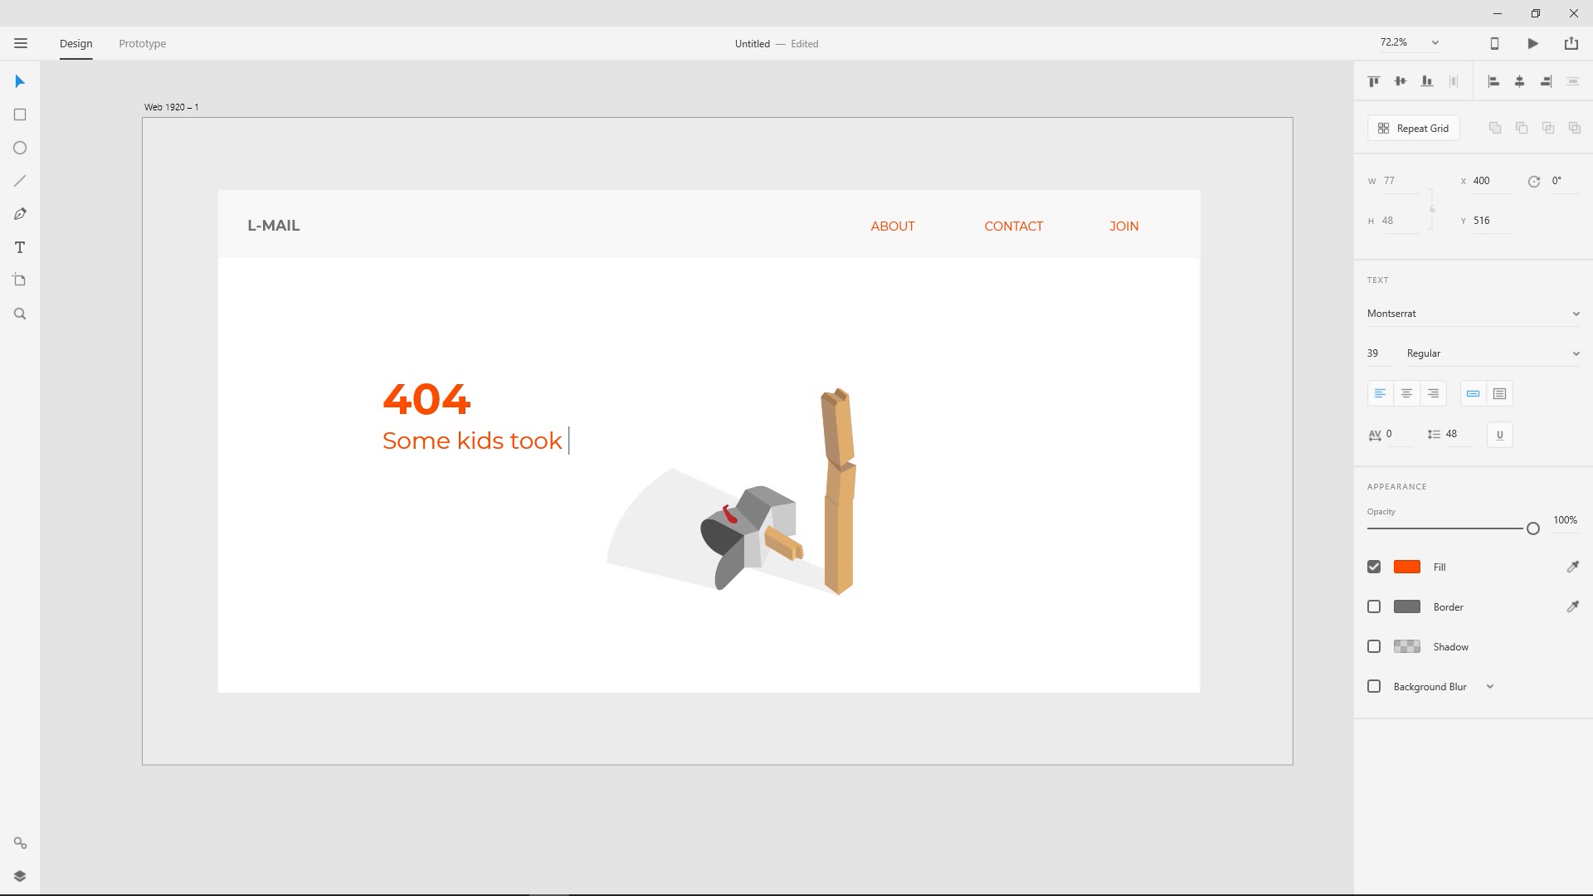
type("a bat to the page")
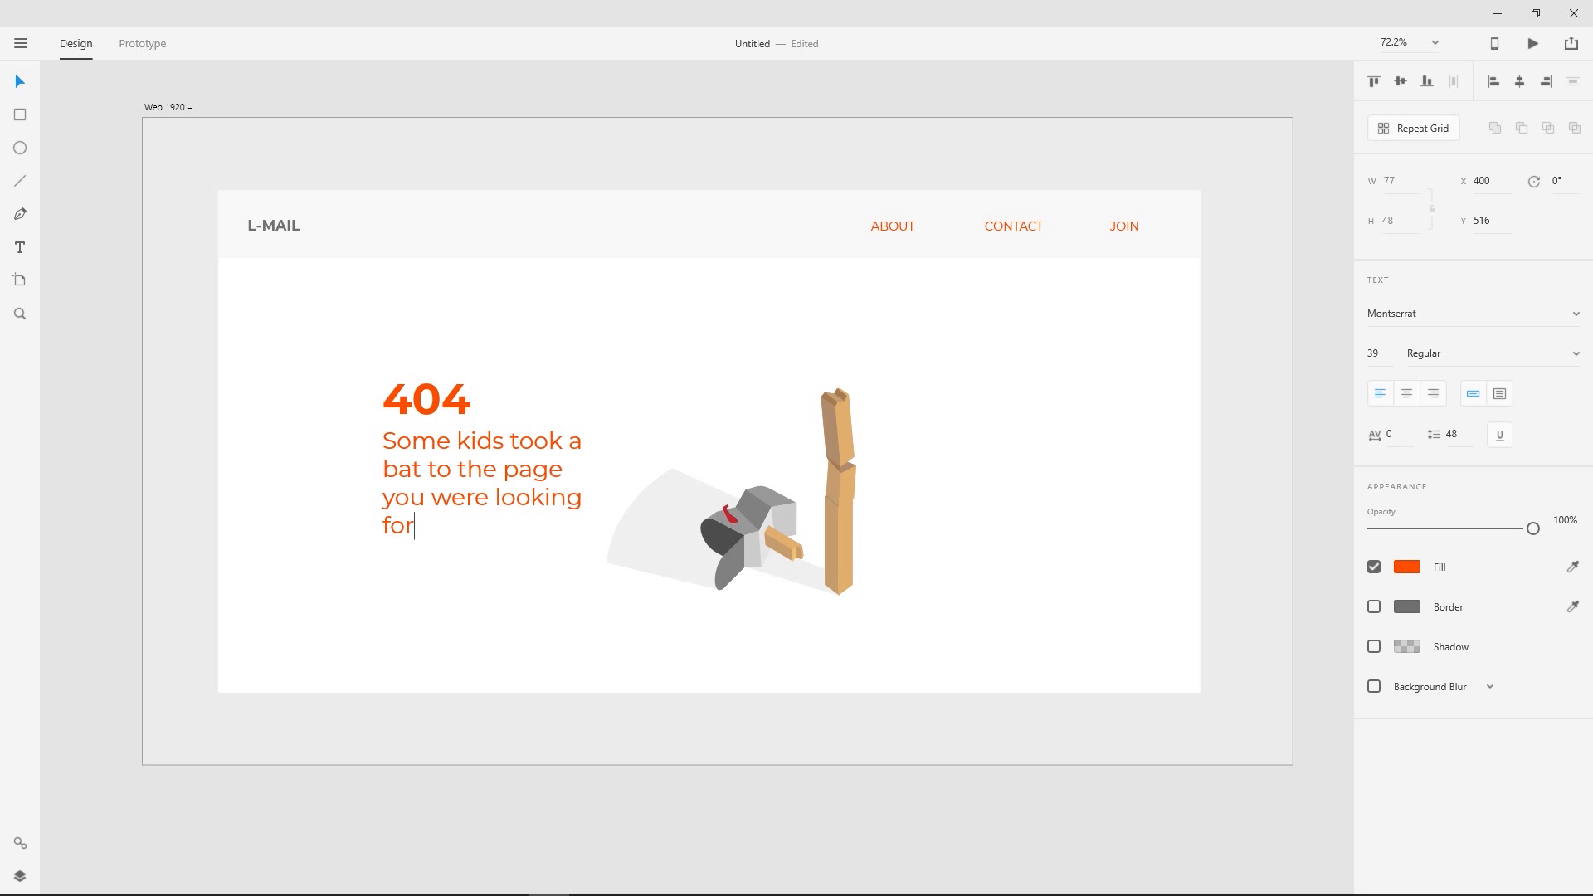
- Rewrap the message below the 404 heading so its last line reads "you were looking for"
type("you were looking fo")
left_click(14, 87)
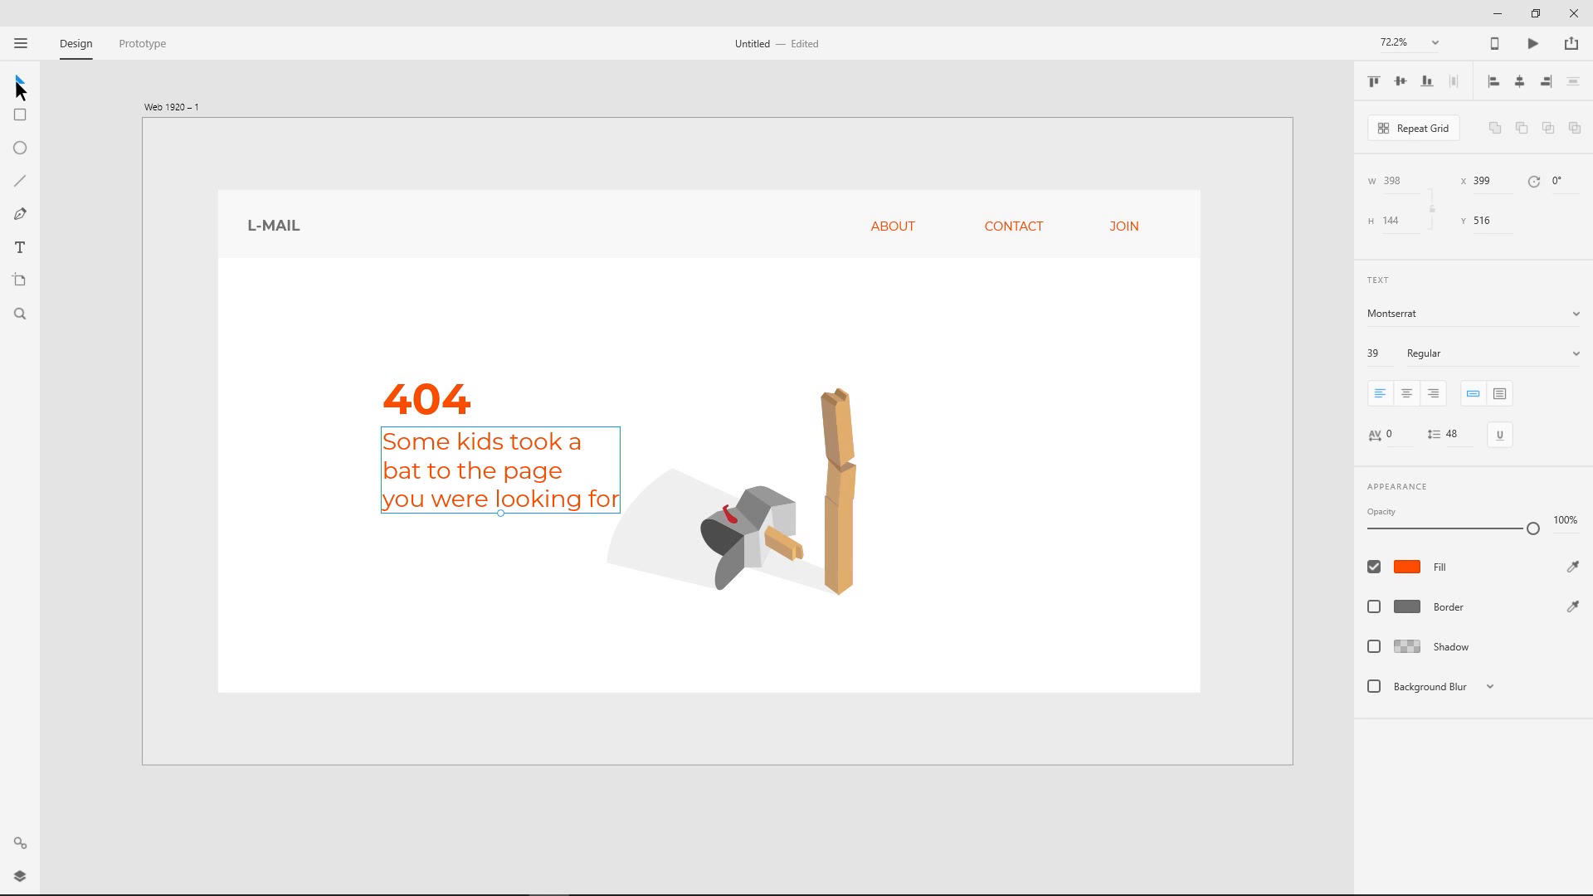
- Group the two "box" layers of the mailbox illustration and shift the group right, clear of the message text
left_click(695, 525)
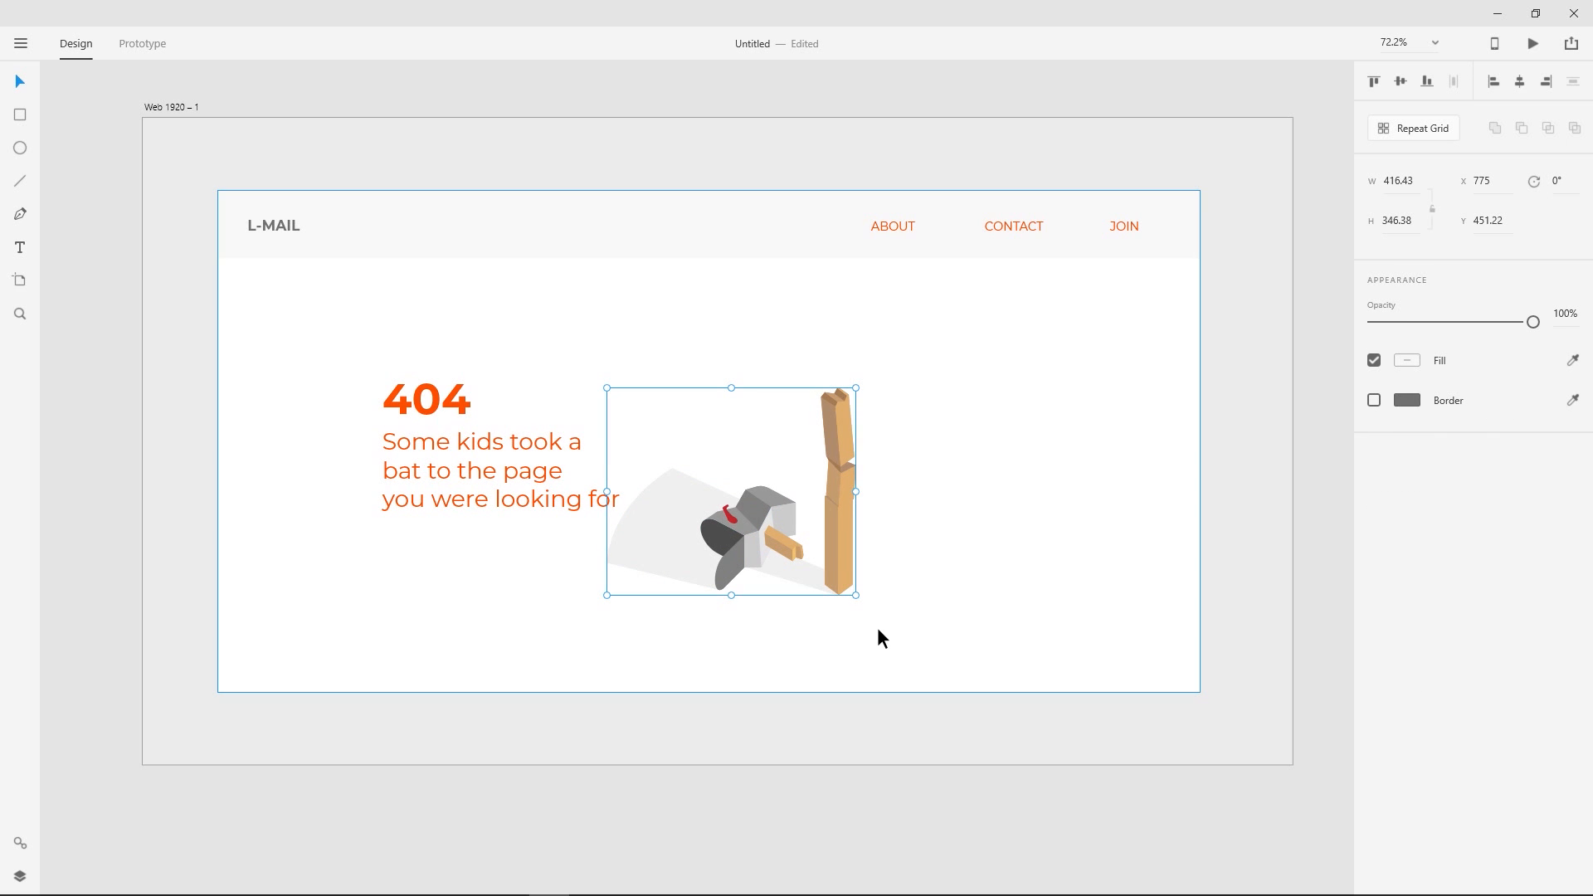
left_click(1022, 528)
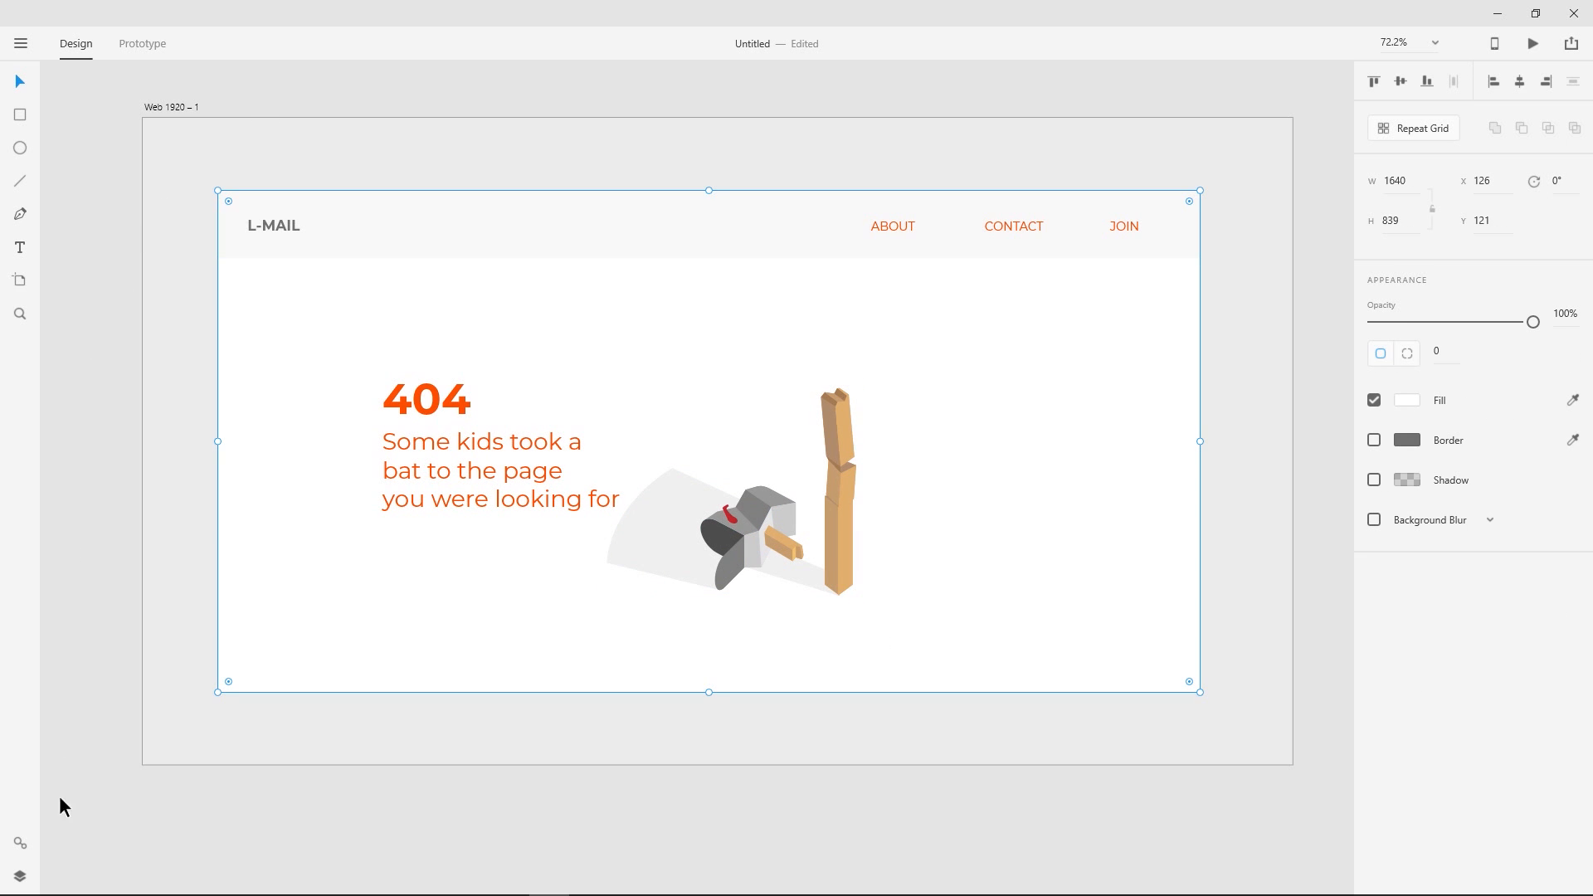
left_click(20, 876)
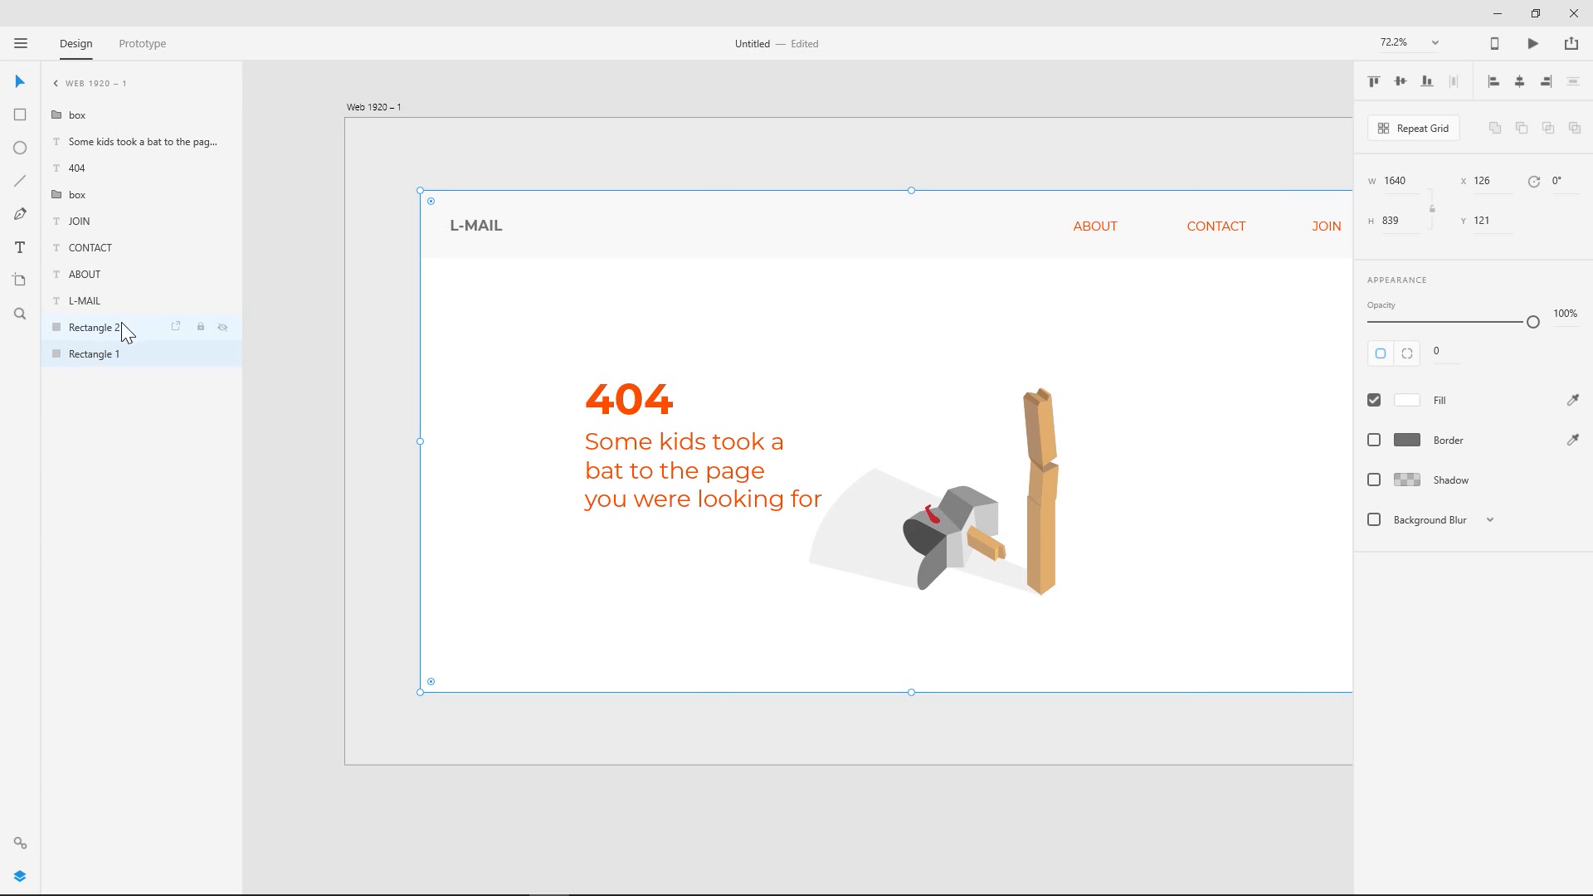
left_click(1044, 545)
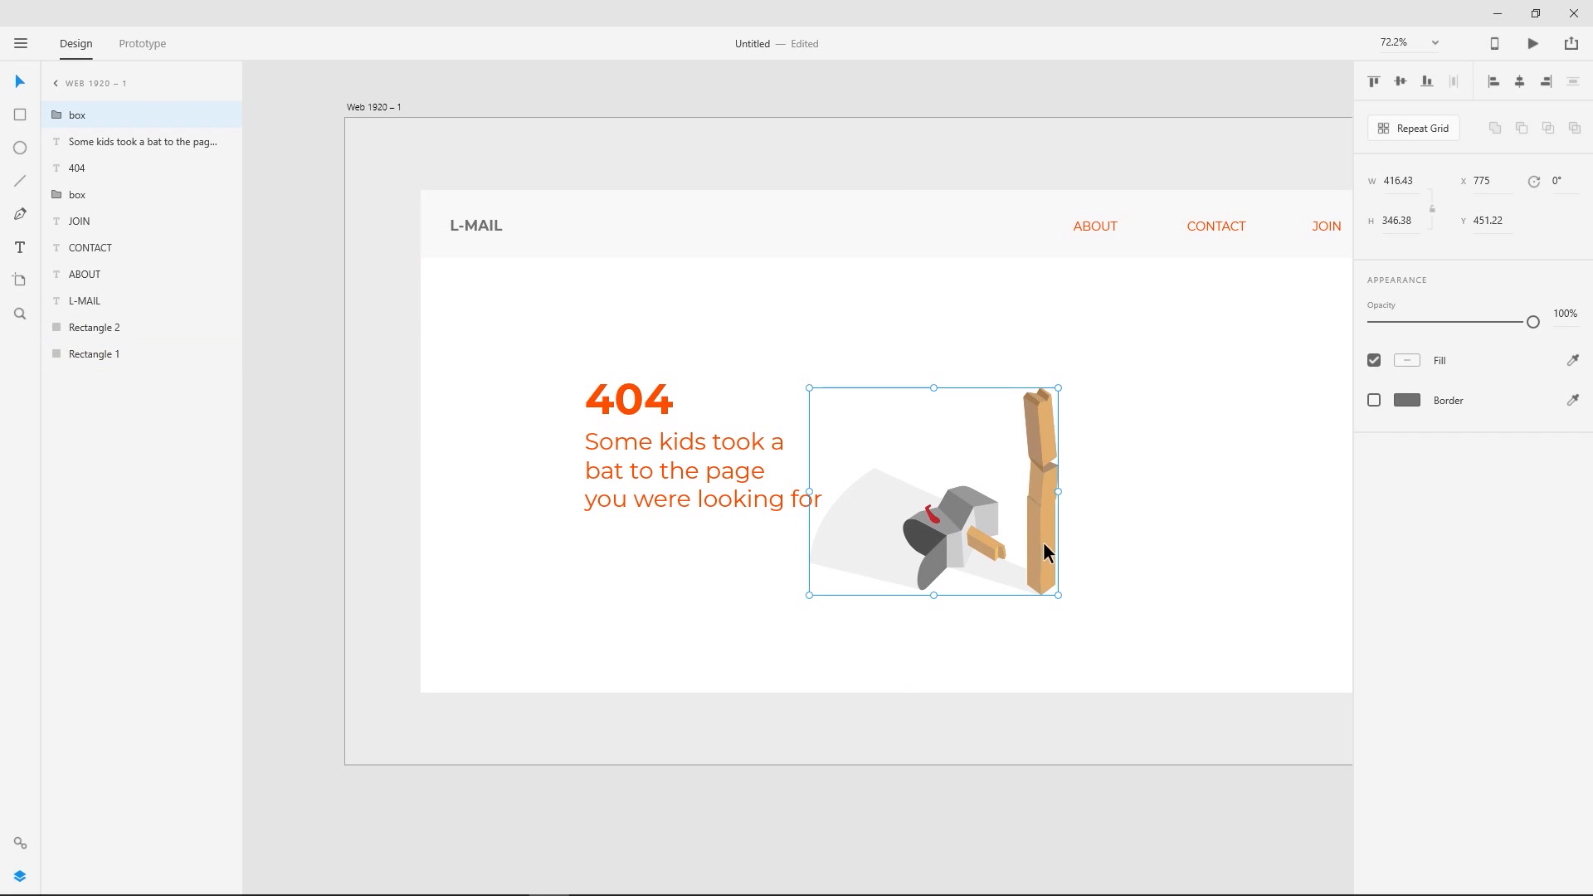
left_click(83, 189, "shift")
key("ctrl+g")
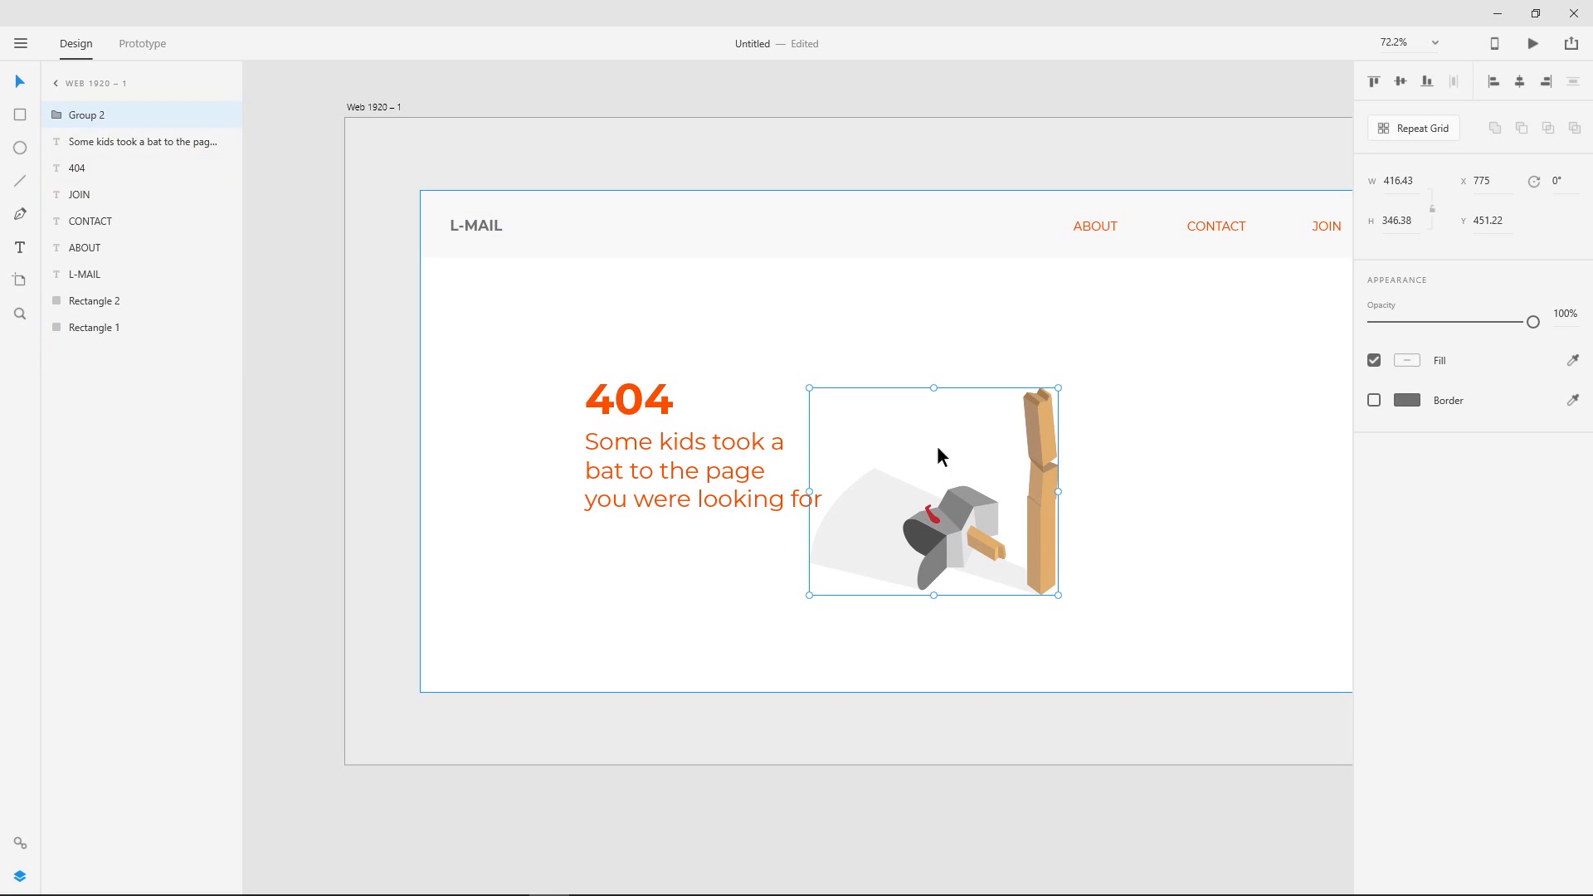
left_click_drag(1048, 521, 1141, 509)
- Add an area text box about 442 by 164 at X 399, Y 701 below the message, with placeholder text "sdf"
left_click(722, 457)
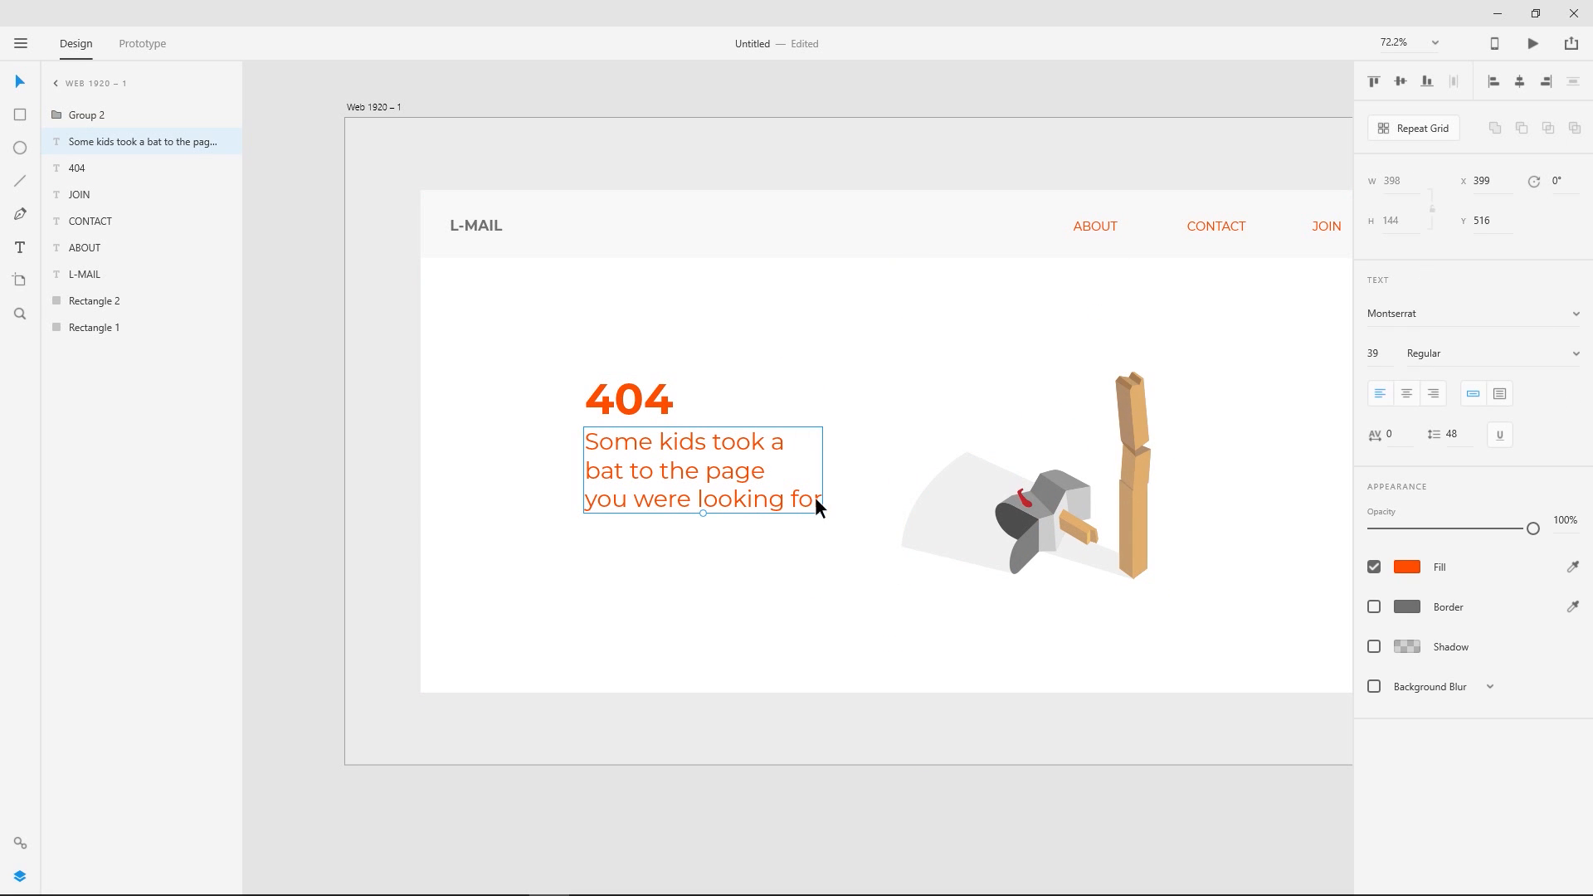
left_click(315, 345)
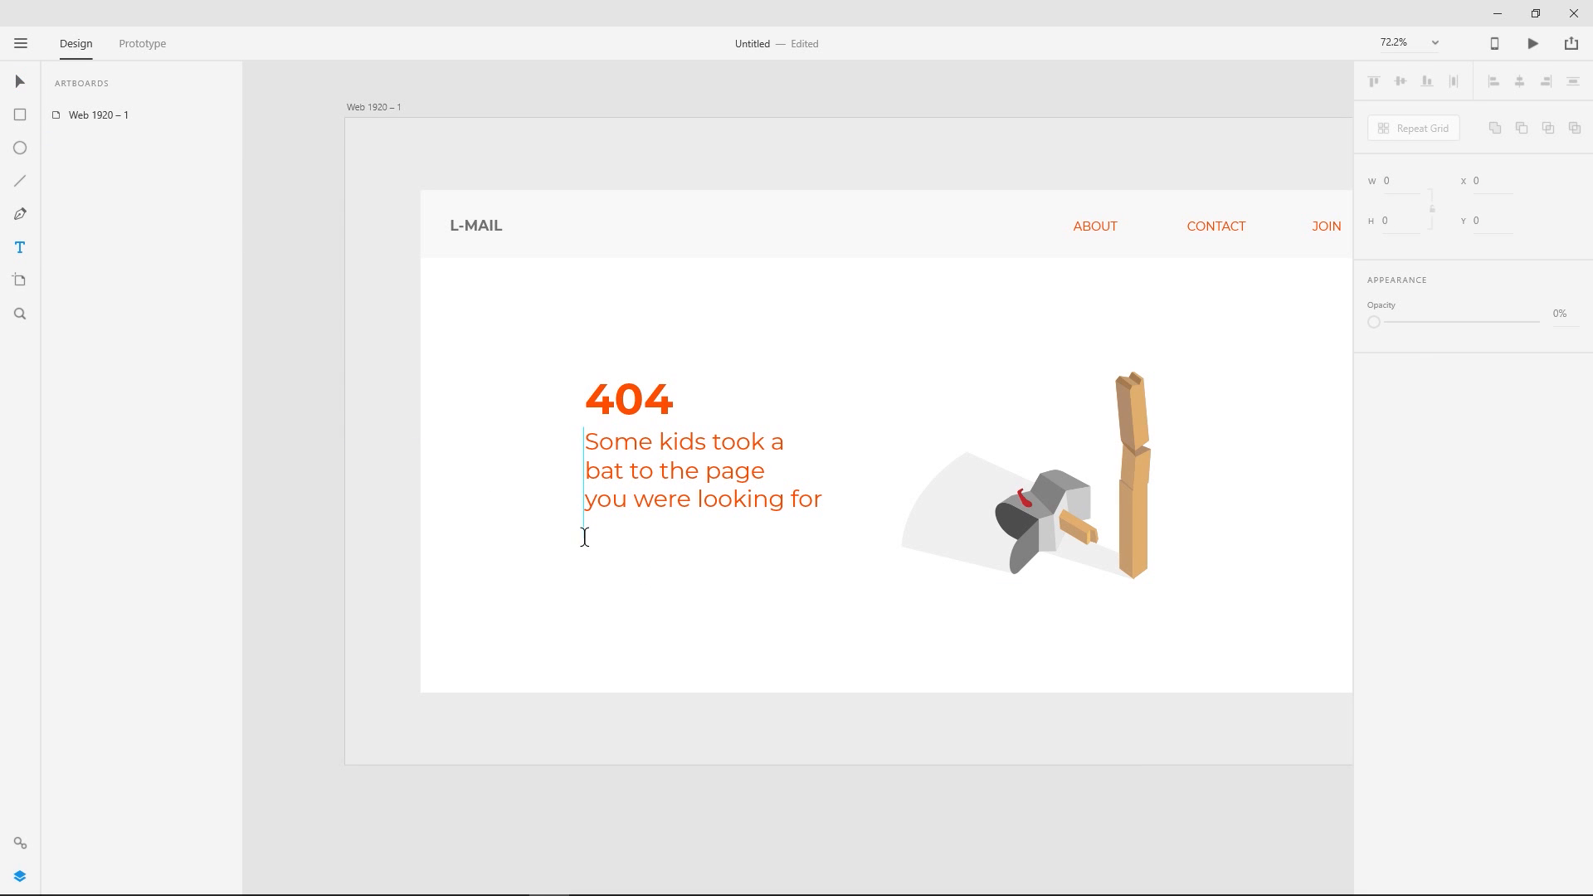
left_click_drag(584, 537, 850, 637)
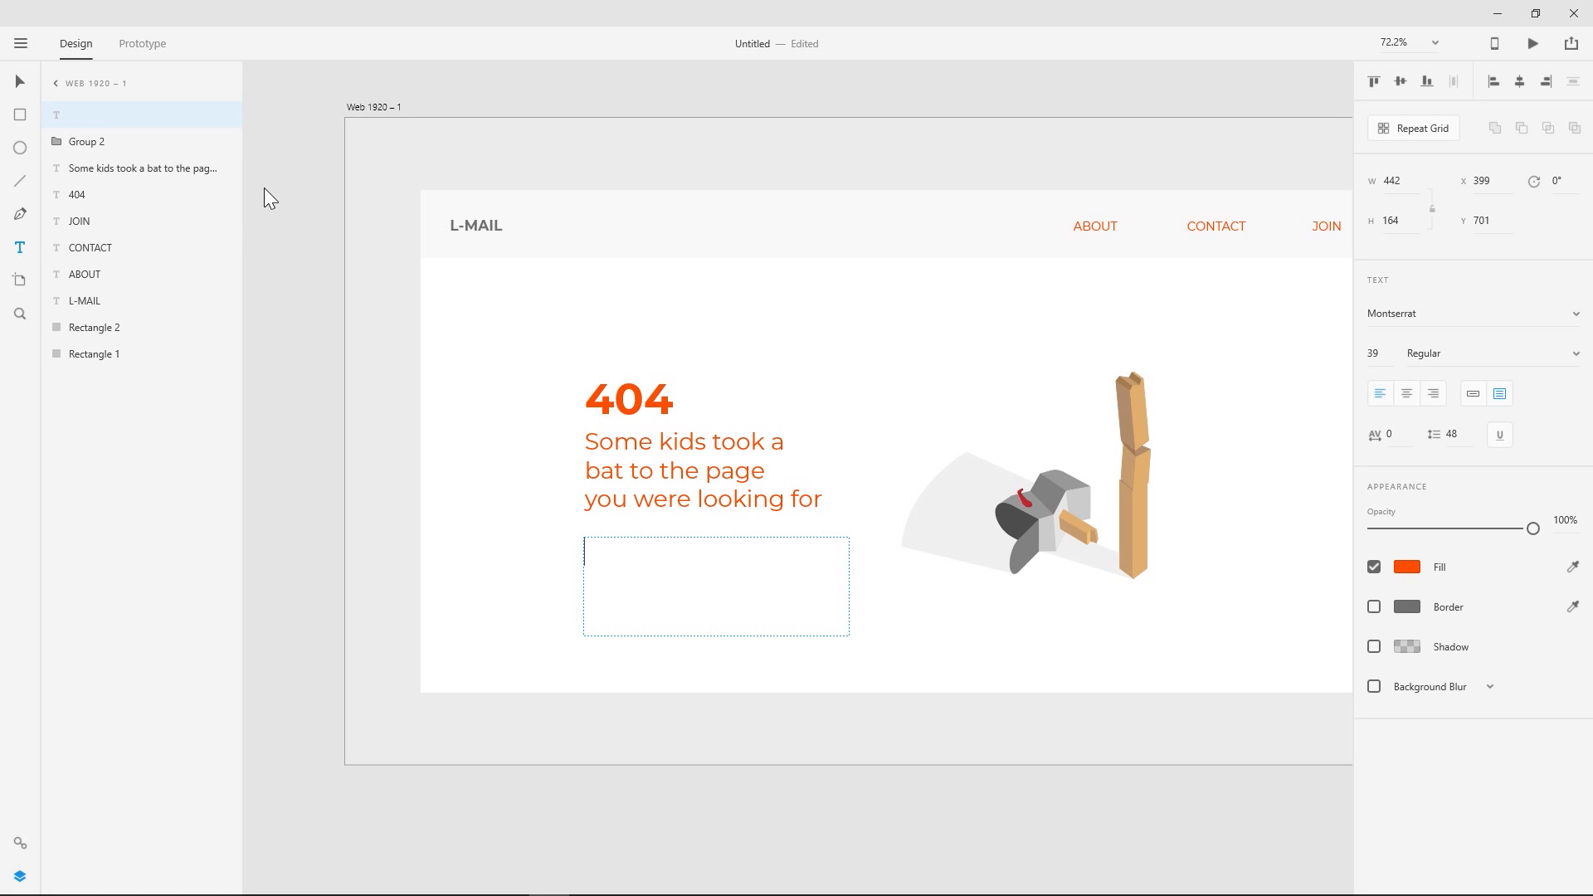
type("sdf")
key("Escape")
- Transfer the message text into the new area text box, replacing "sdf", and delete the original message object
left_click(645, 450)
double_click(645, 450)
key("ctrl+c")
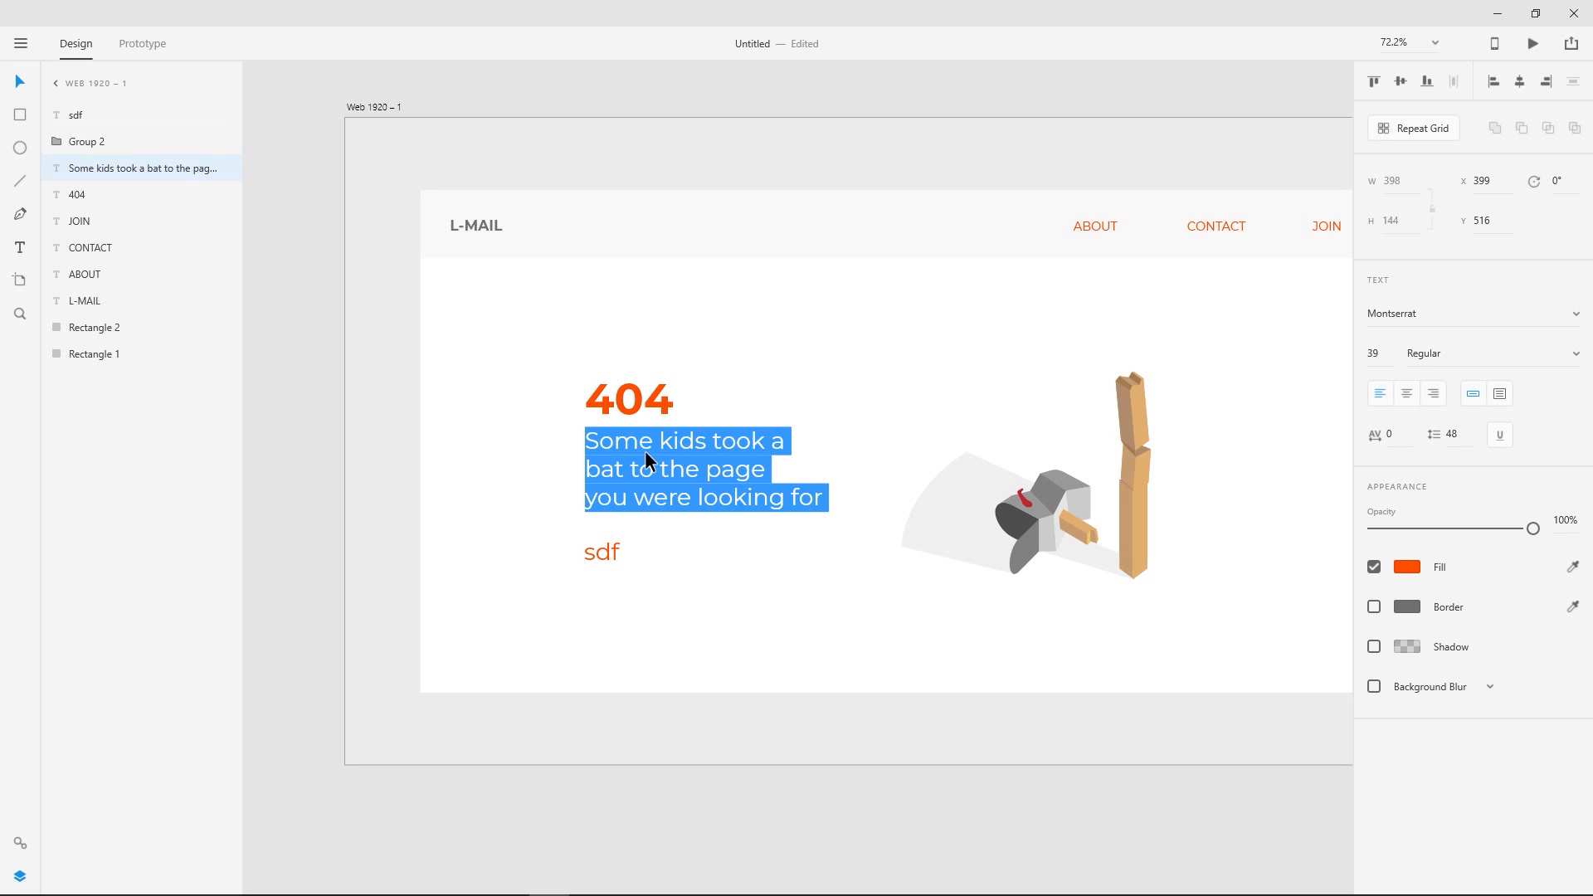
left_click(32, 88)
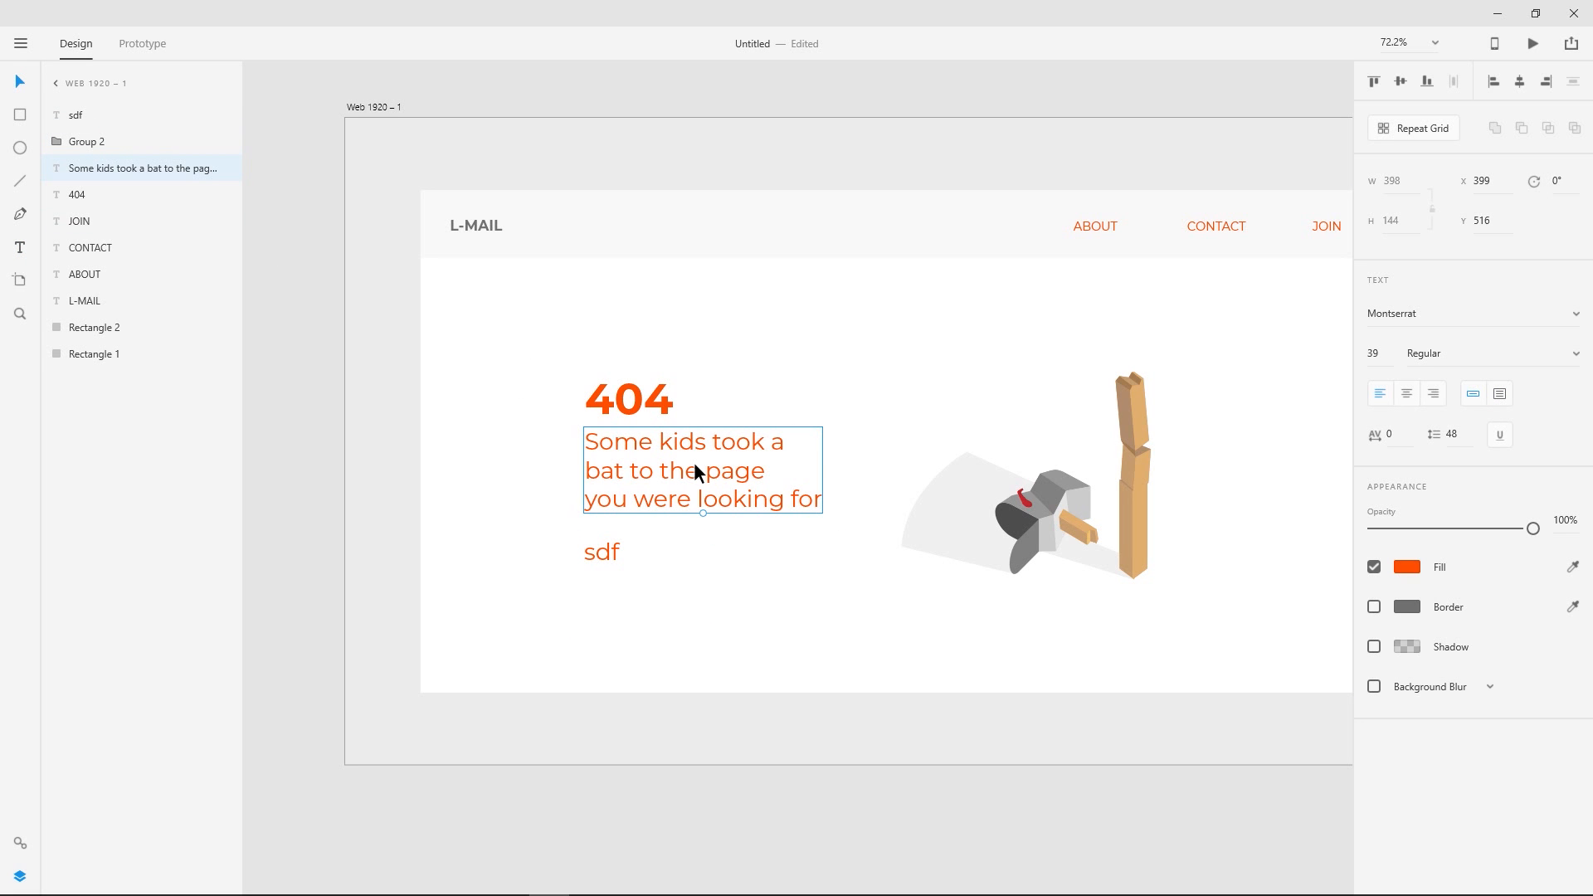
key("Delete")
left_click(605, 561)
double_click(601, 550)
key("ctrl+v")
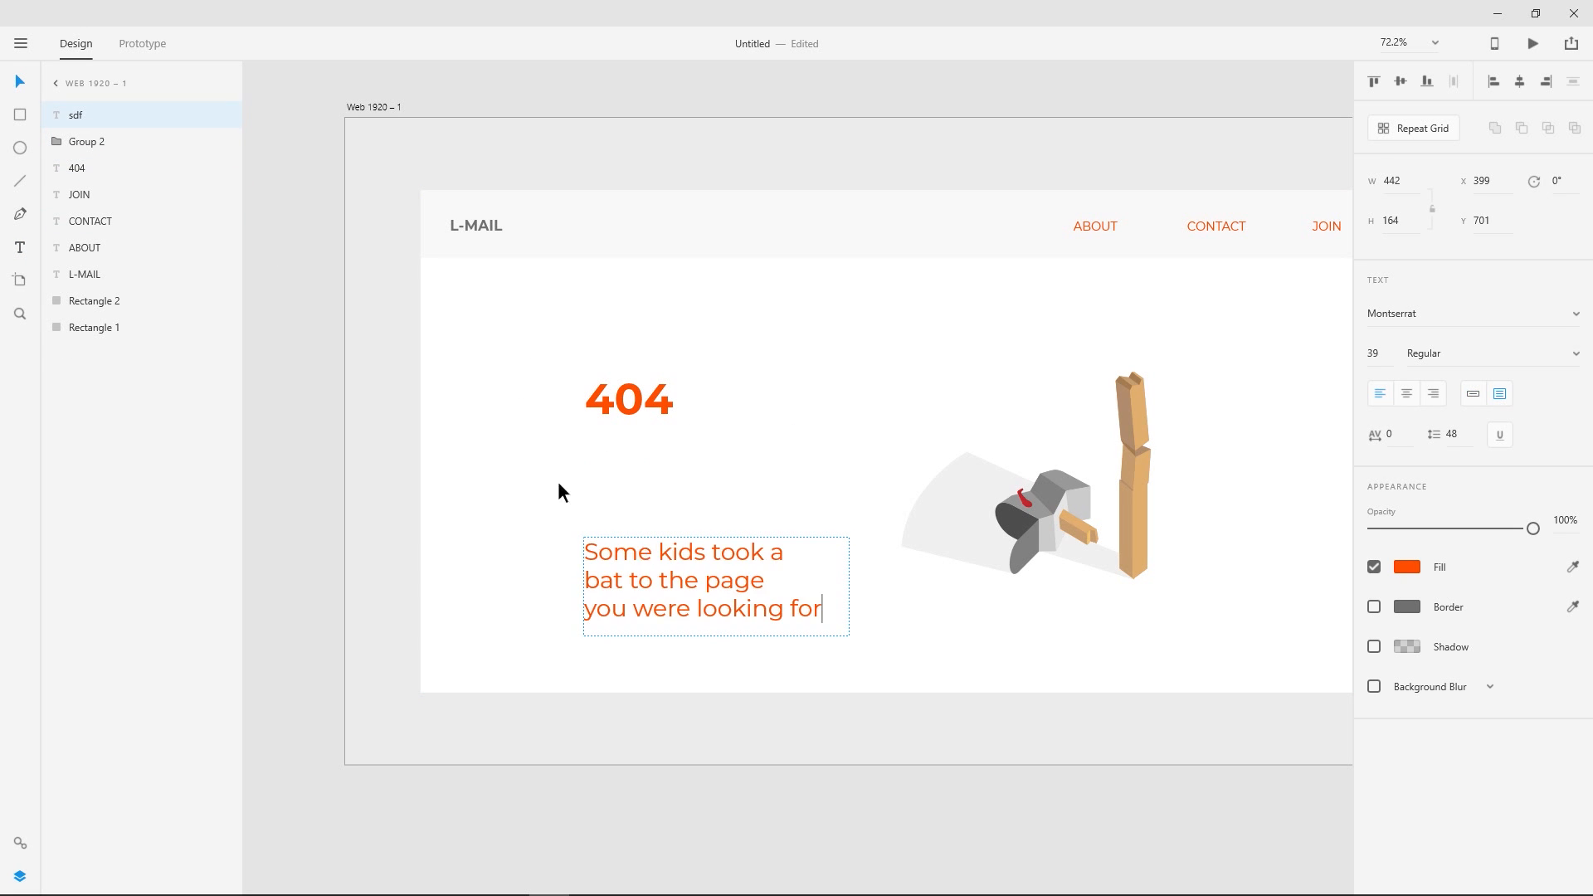
- Place the area text box just below the 404 heading at about X 399, Y 526 and widen it to about 572
left_click(31, 83)
left_click_drag(657, 567, 649, 466)
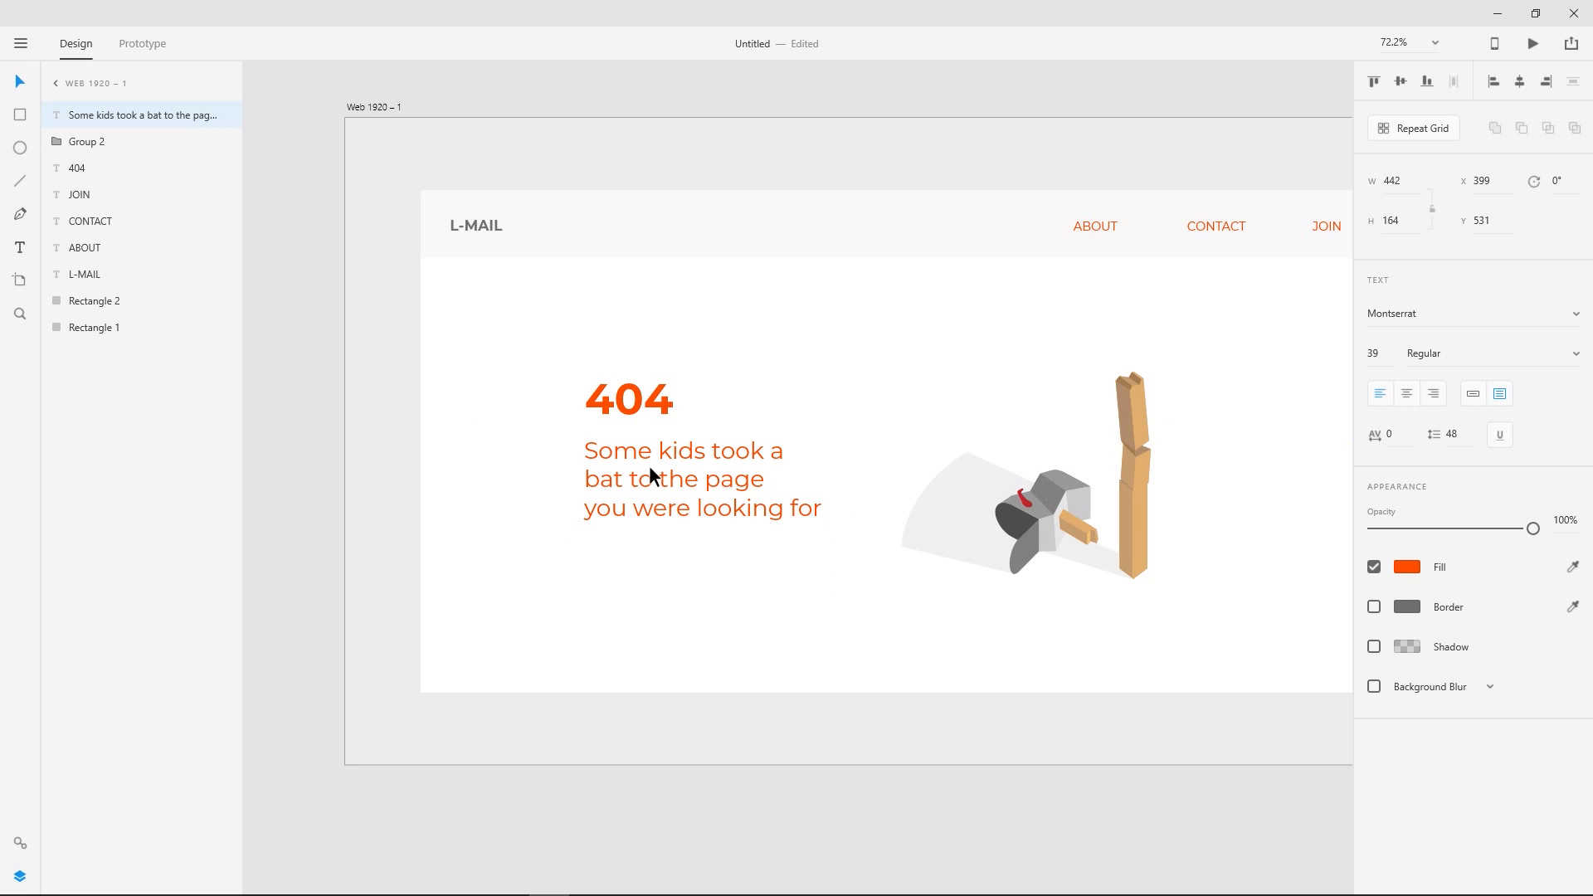
left_click_drag(849, 481, 927, 486)
- Remove the manual line breaks from the message so it flows within the width of its text box
double_click(747, 521)
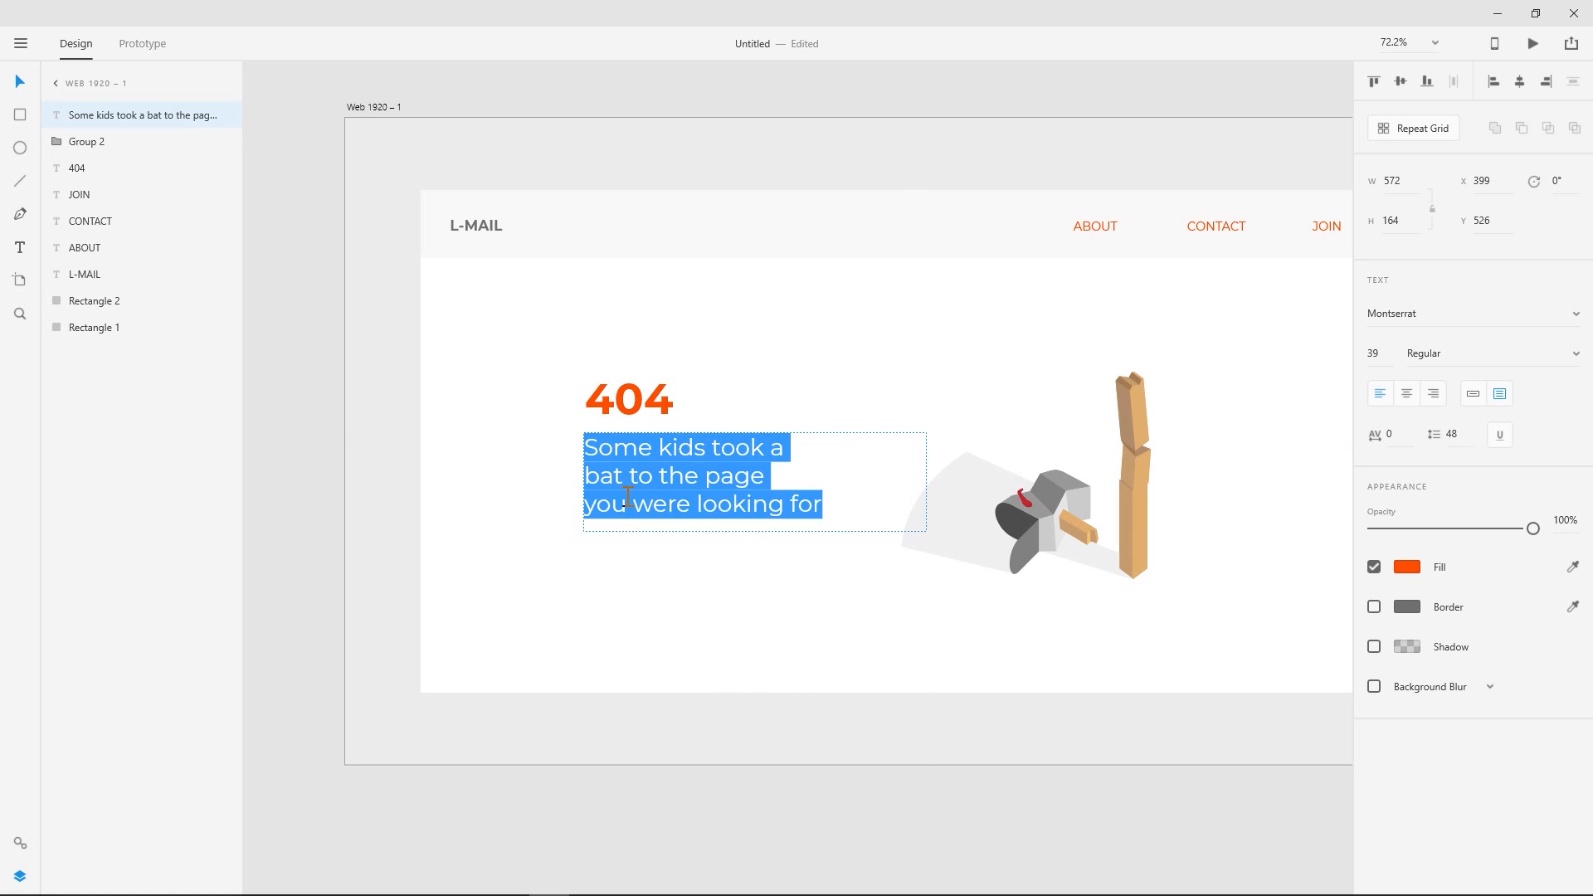
left_click(625, 499)
key("BackSpace")
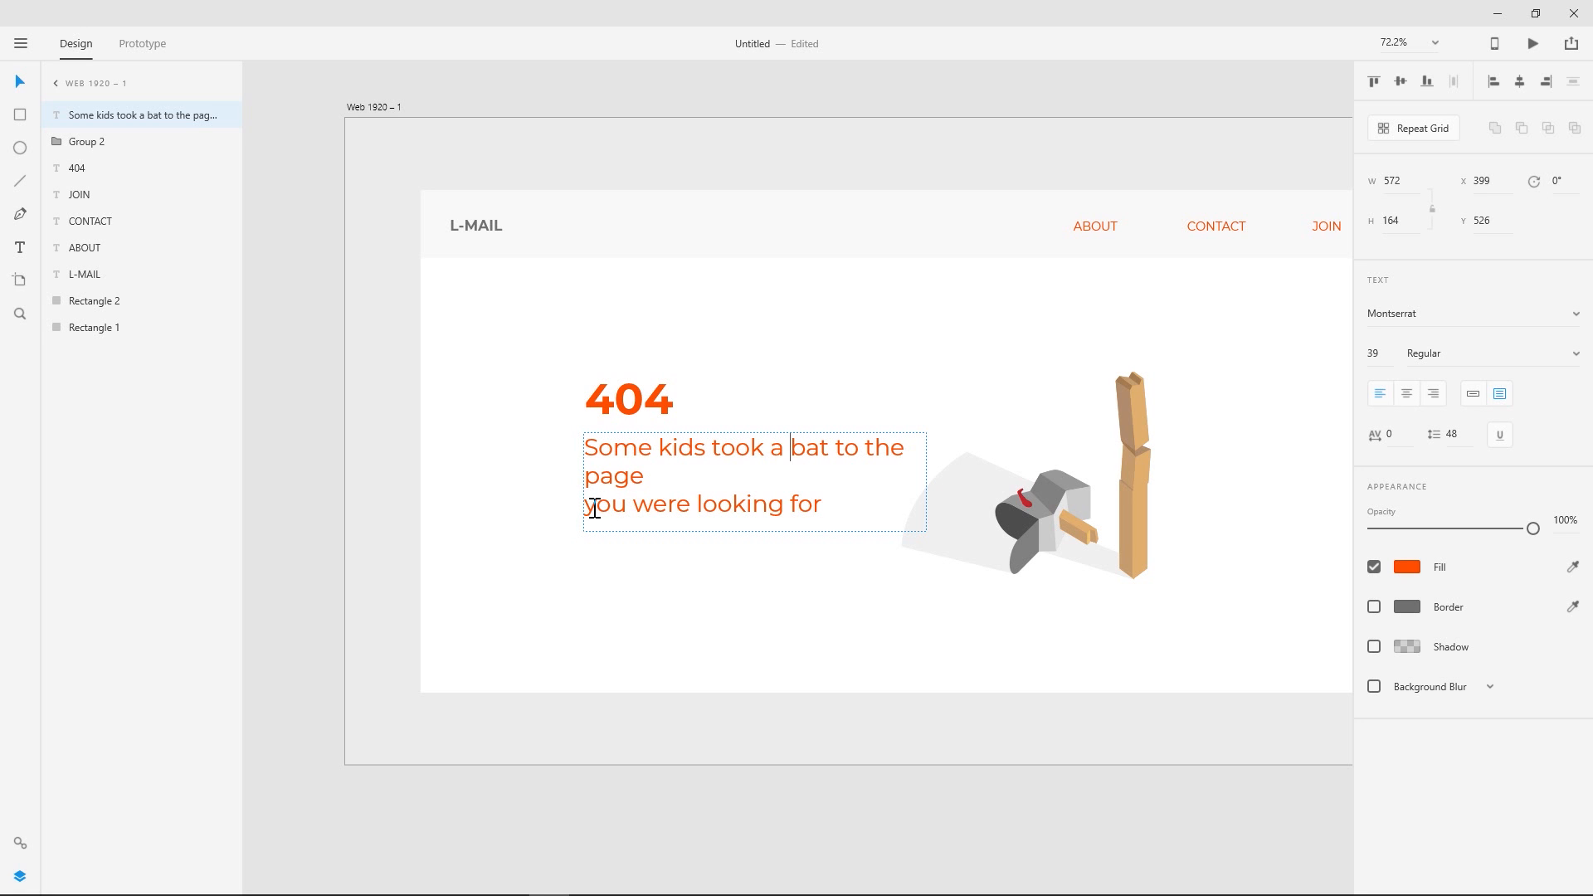
key("BackSpace")
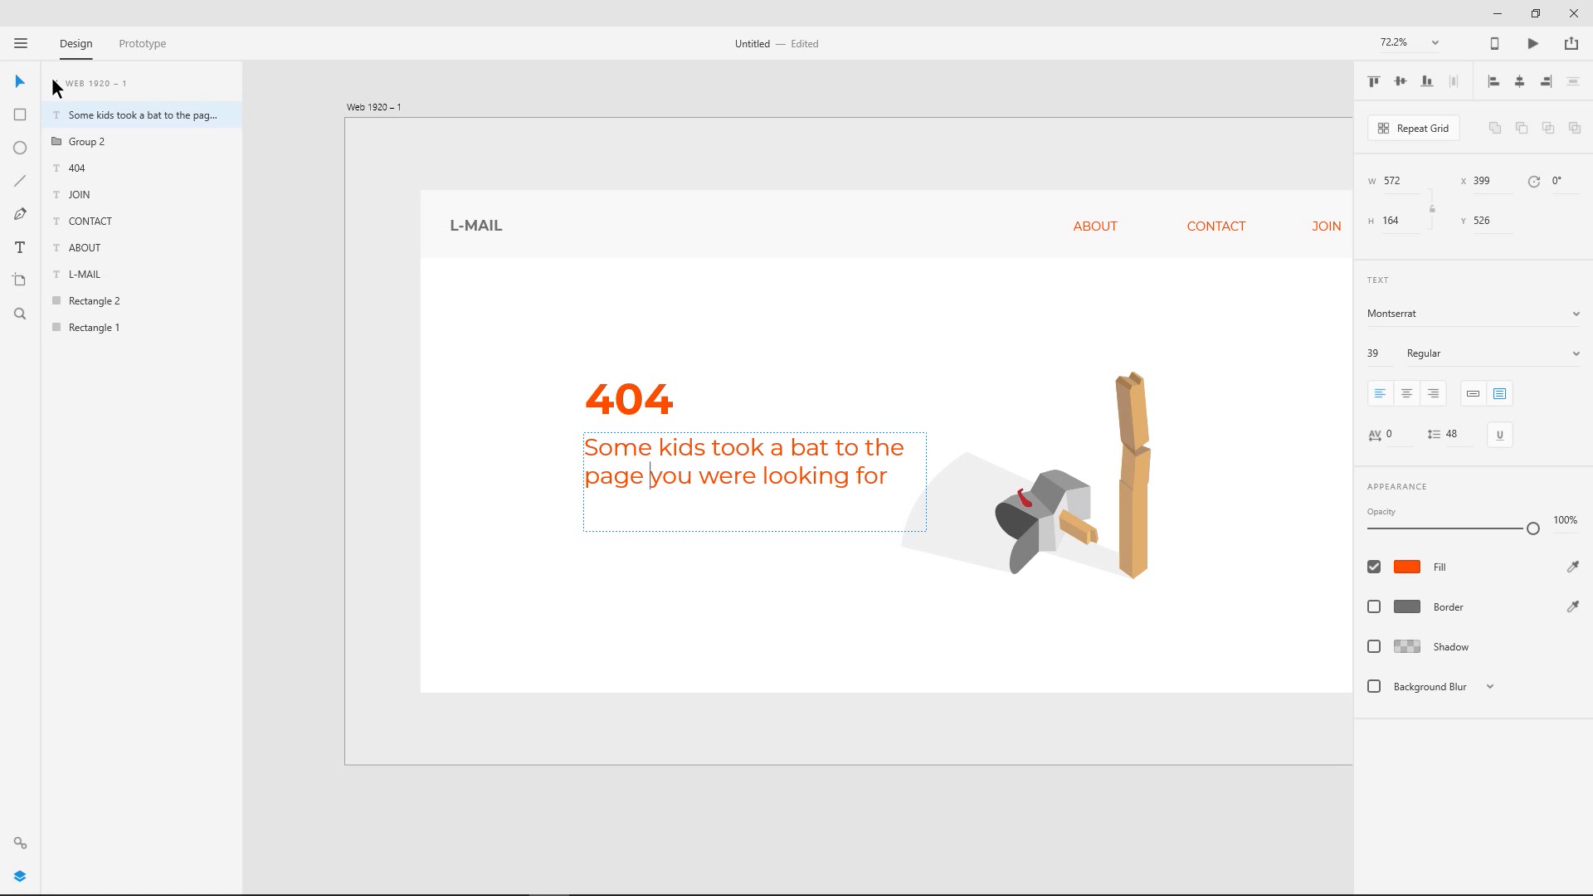
left_click(18, 83)
- Move the 404 heading and message together to about X 296, Y 443, and the mailbox illustration to about X 1008, Y 424
scroll(872, 496, "right", 3)
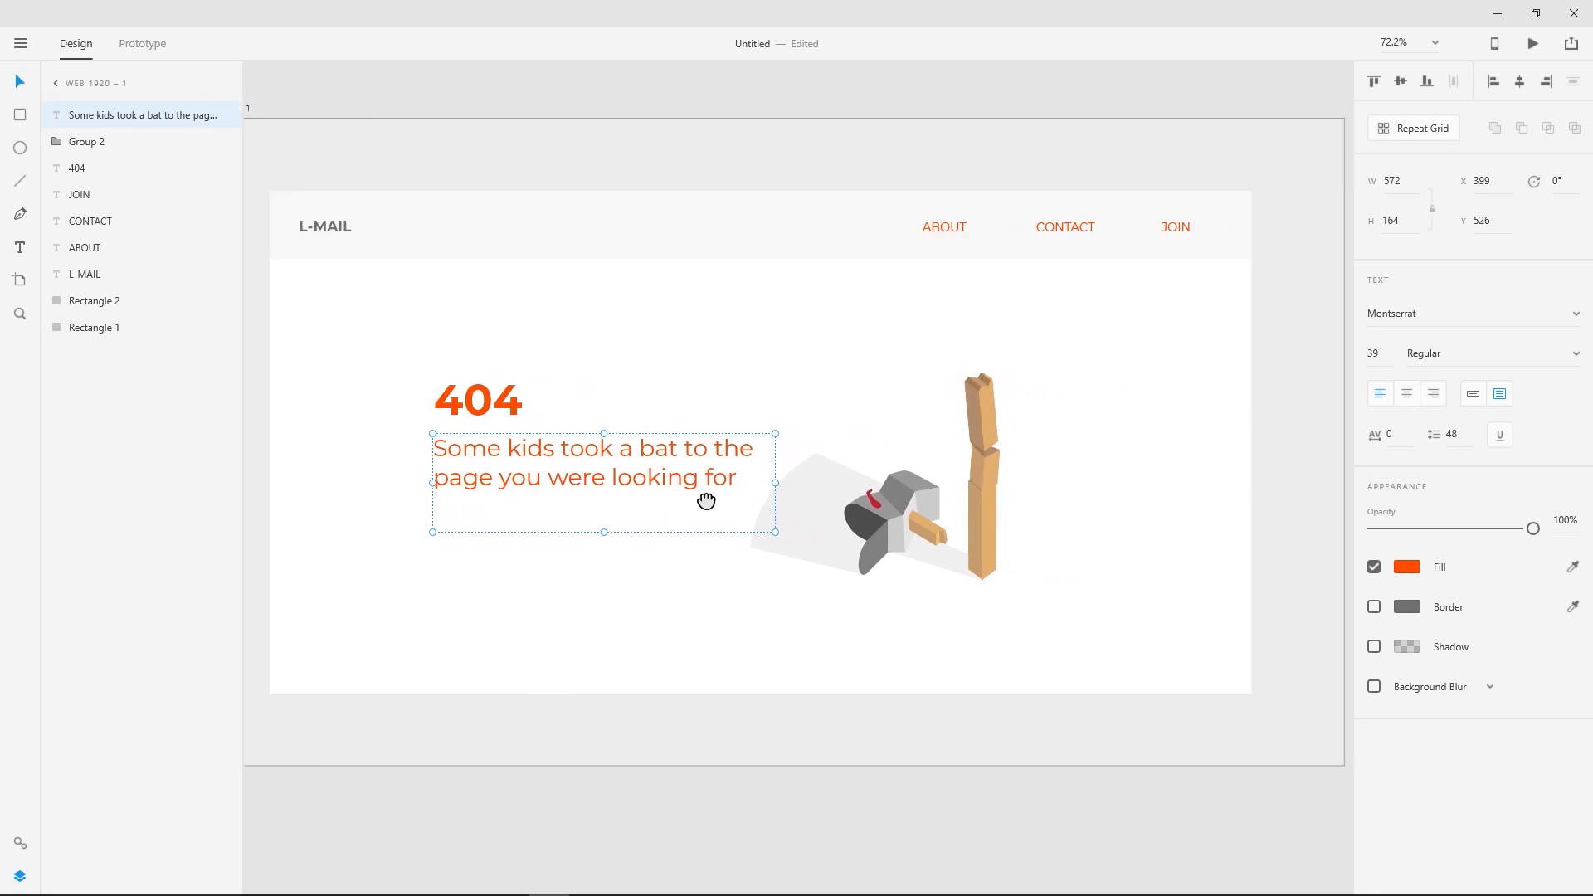
left_click(521, 411, "shift")
left_click_drag(521, 410, 459, 413)
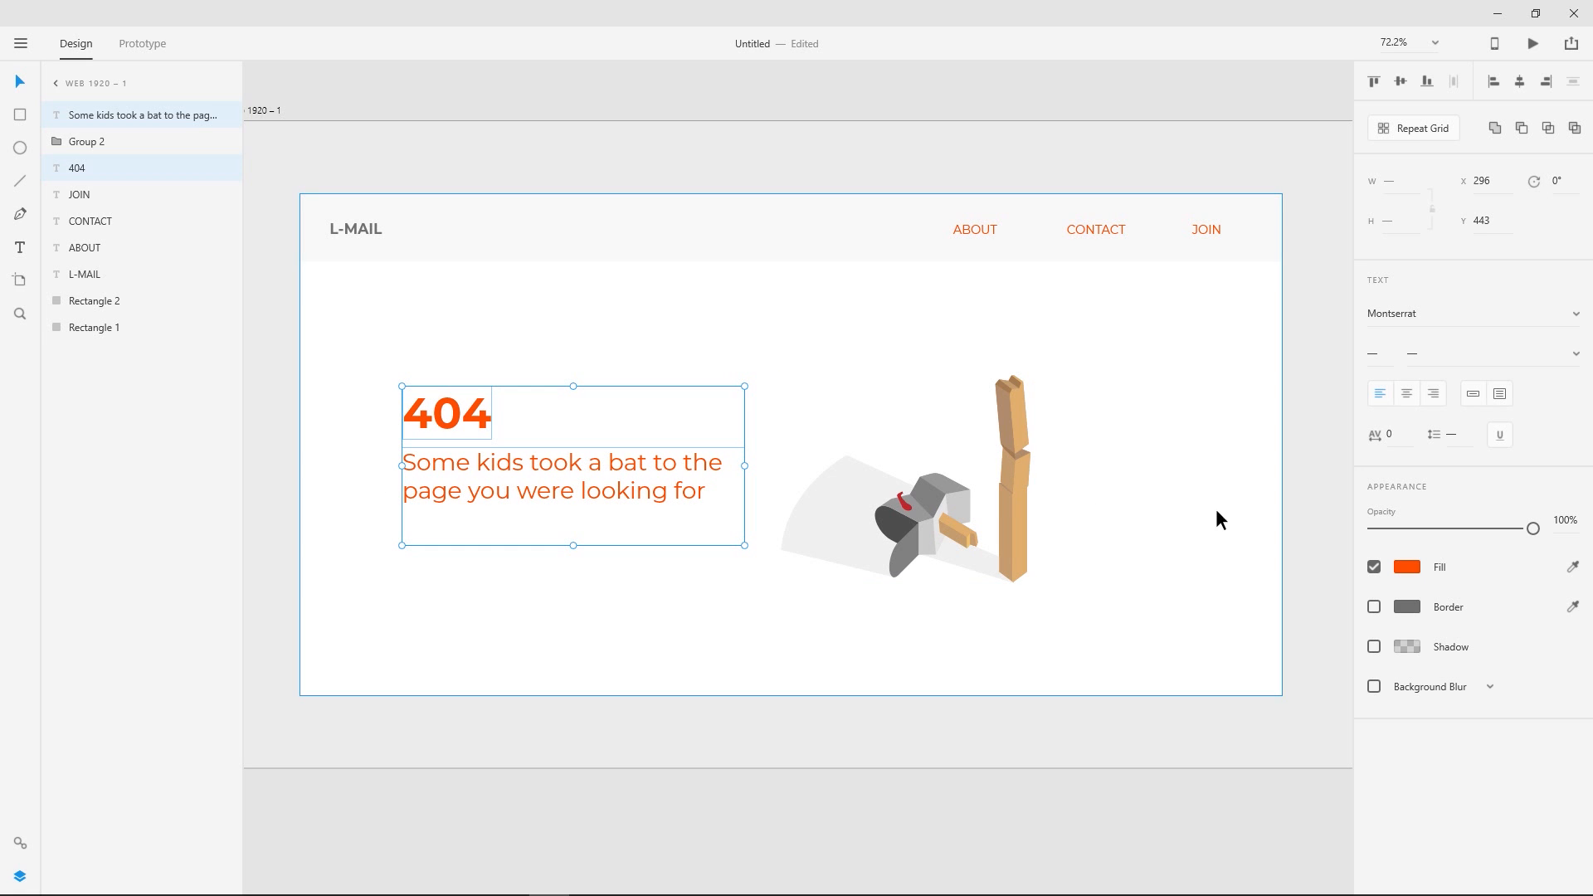
left_click_drag(1011, 504, 1060, 513)
- Shift the 404 heading and message right to about X 335, and raise the mailbox illustration to about Y 398
left_click(442, 417)
left_click(489, 490, "shift")
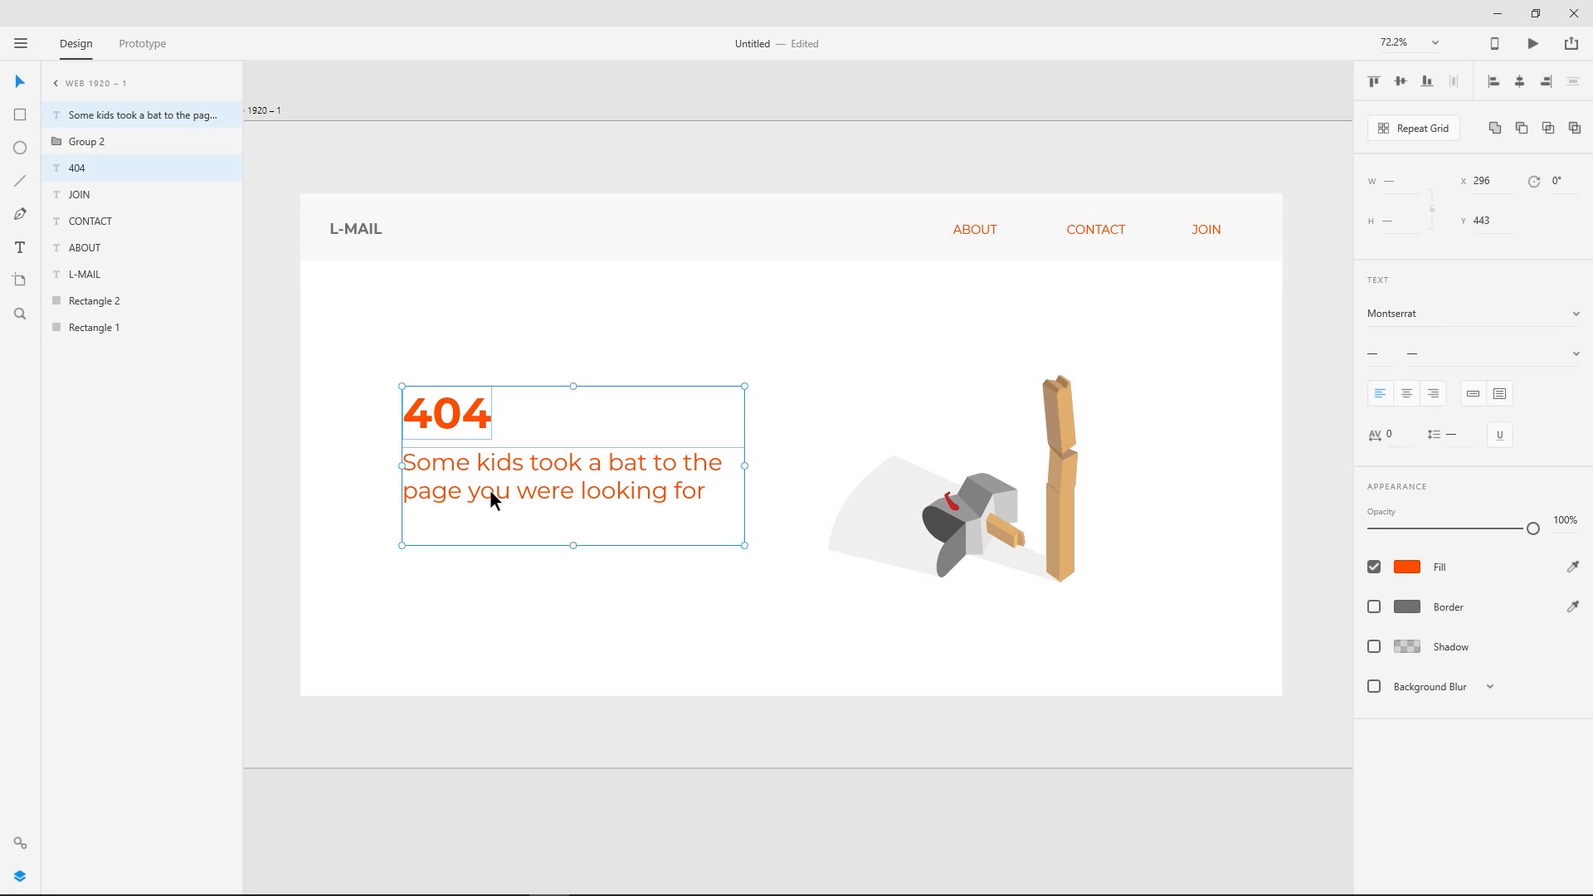
left_click_drag(557, 477, 579, 477)
left_click(1030, 475)
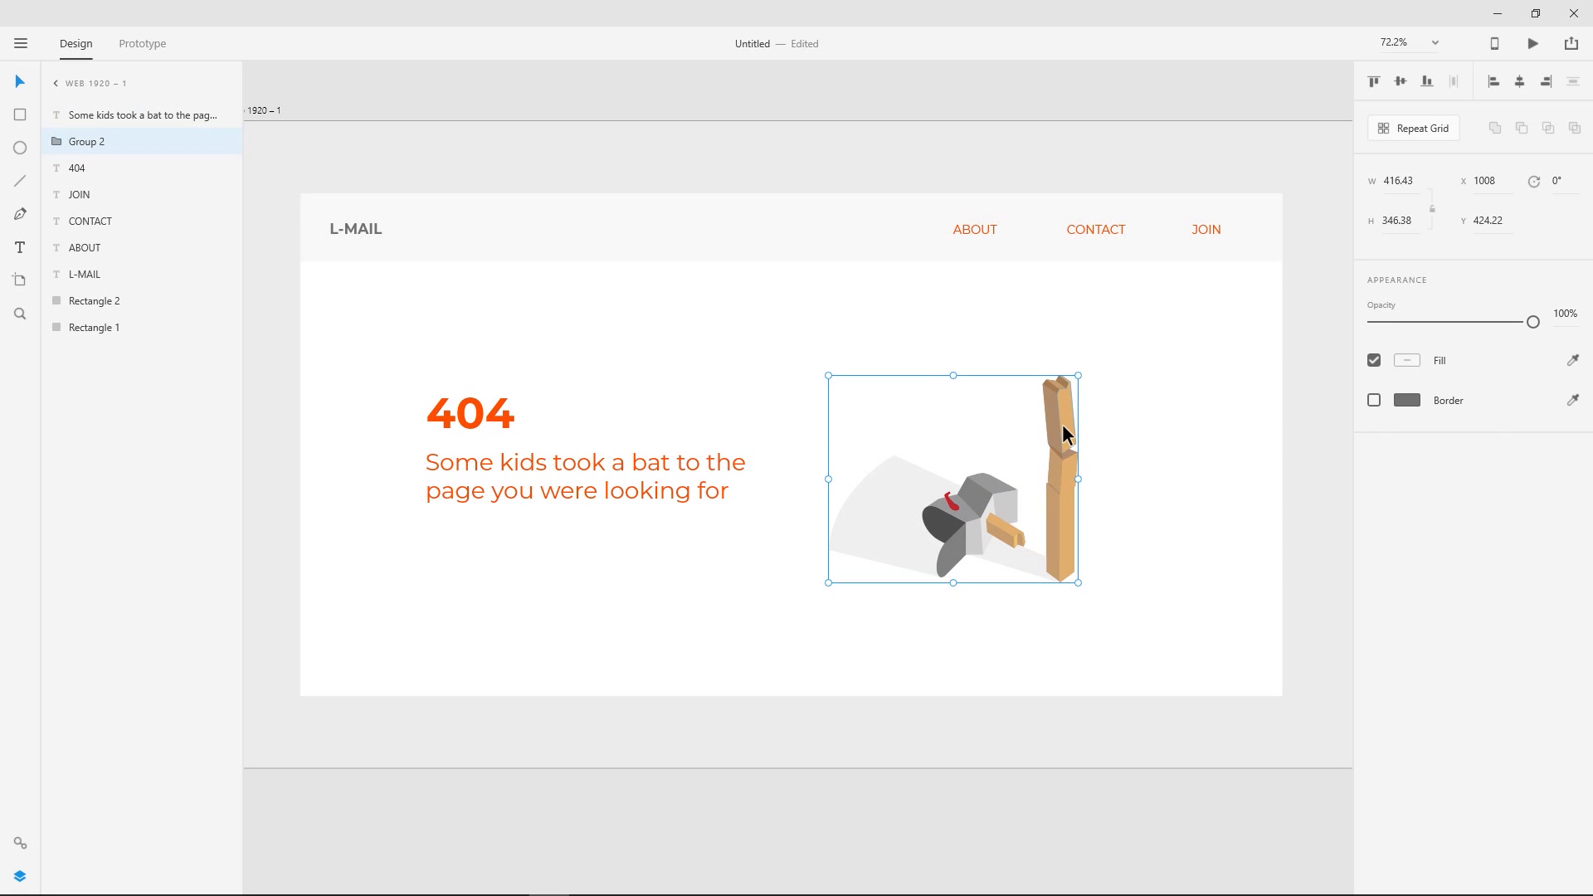
left_click_drag(1063, 425, 1062, 409)
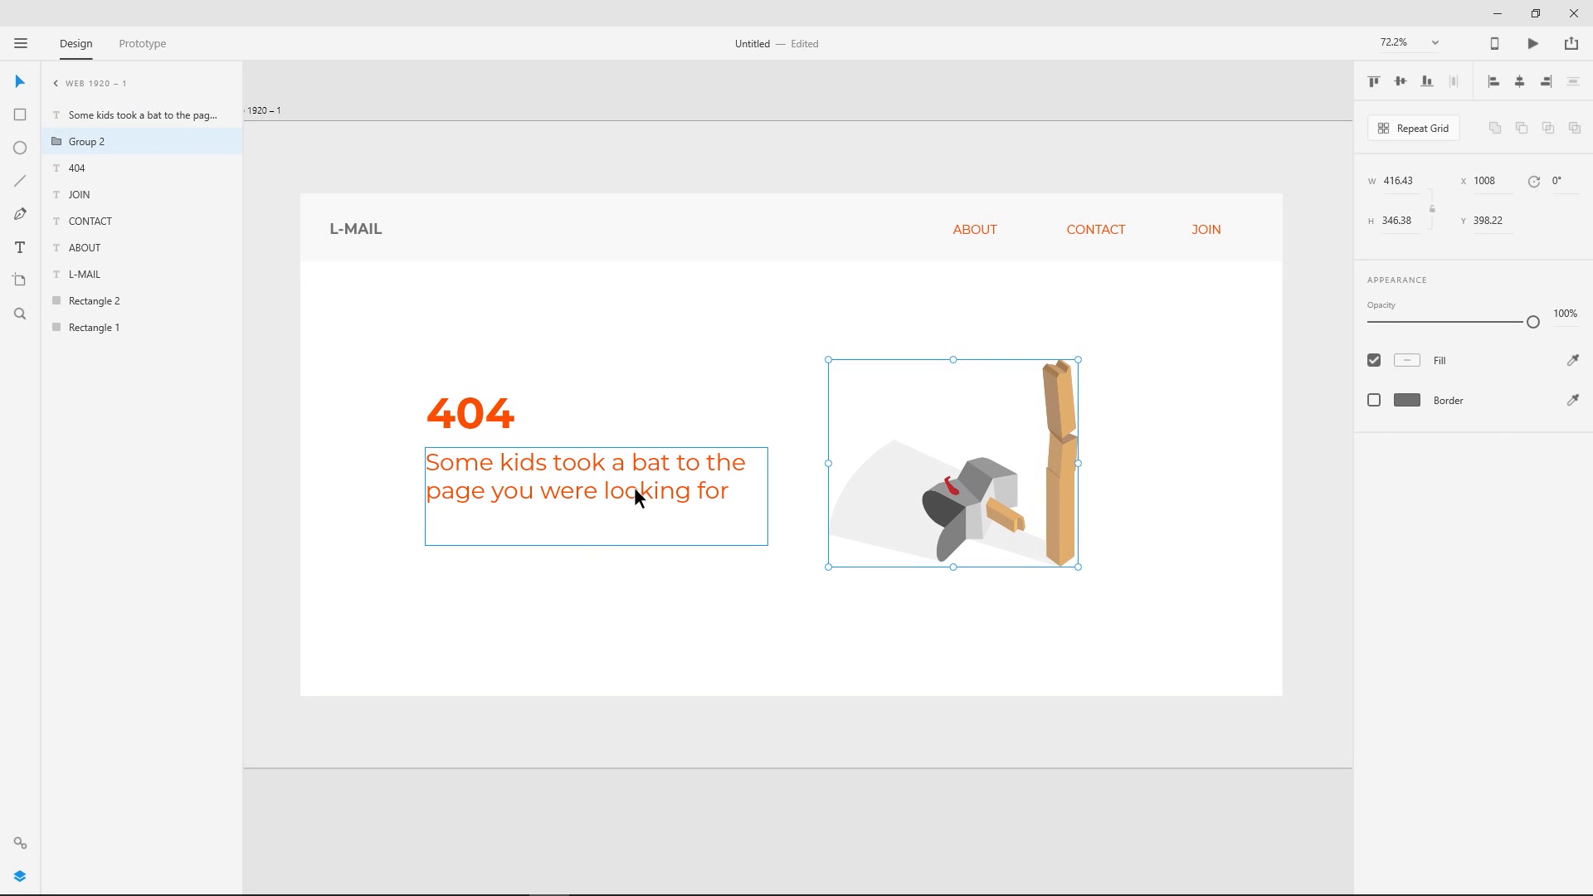
- Move the 404 heading, message and mailbox illustration down together, to about X 335, Y 416
left_click(551, 462)
left_click(470, 413, "shift")
left_click(1035, 501)
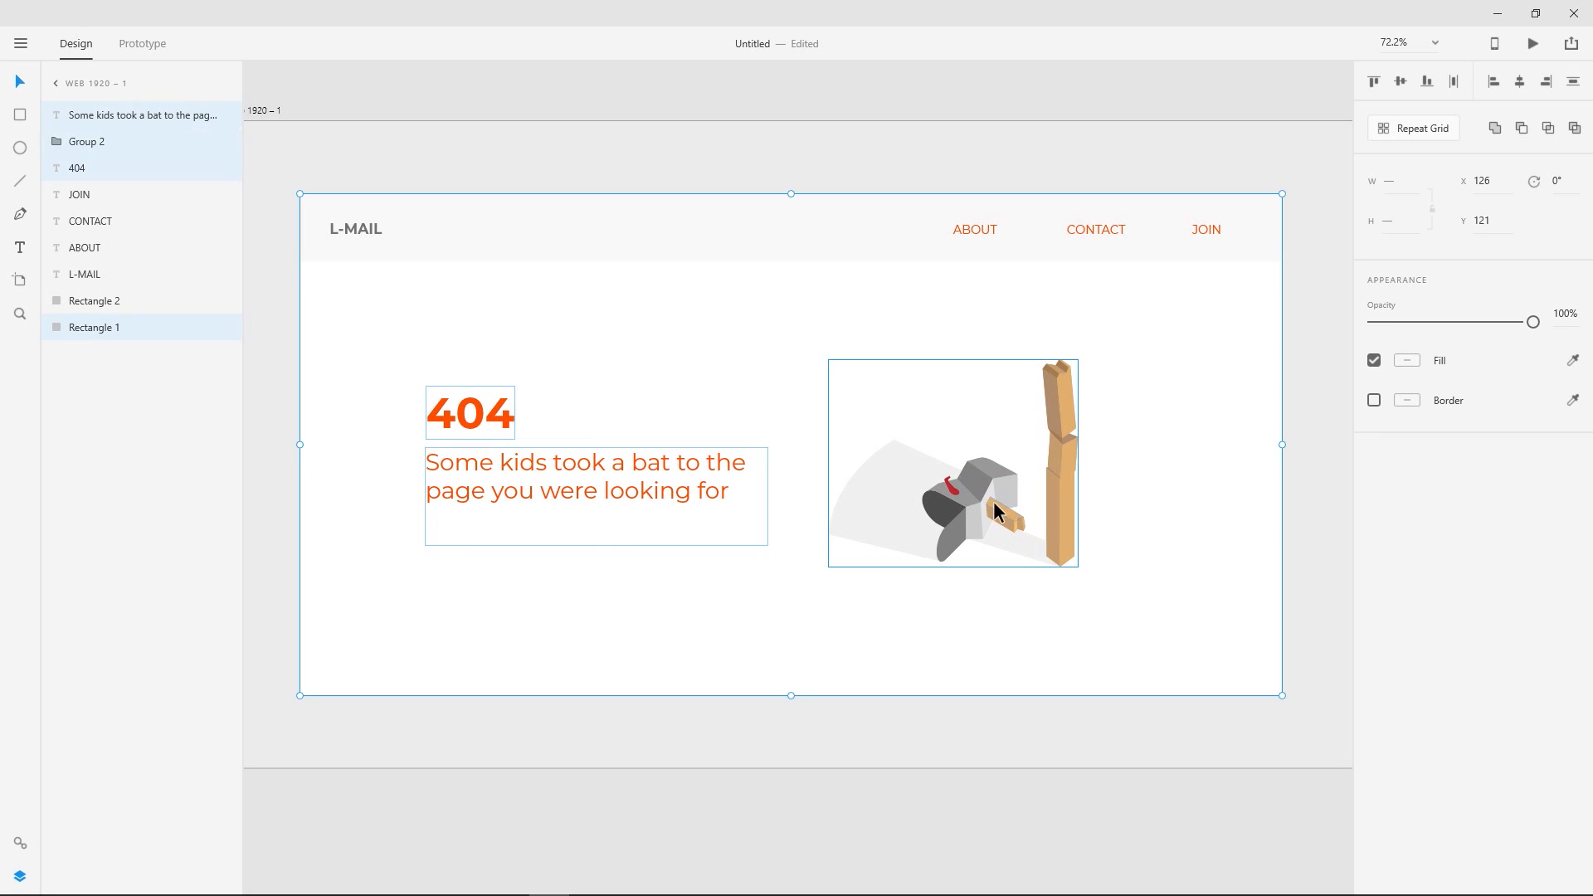
left_click(1162, 452)
left_click(959, 501)
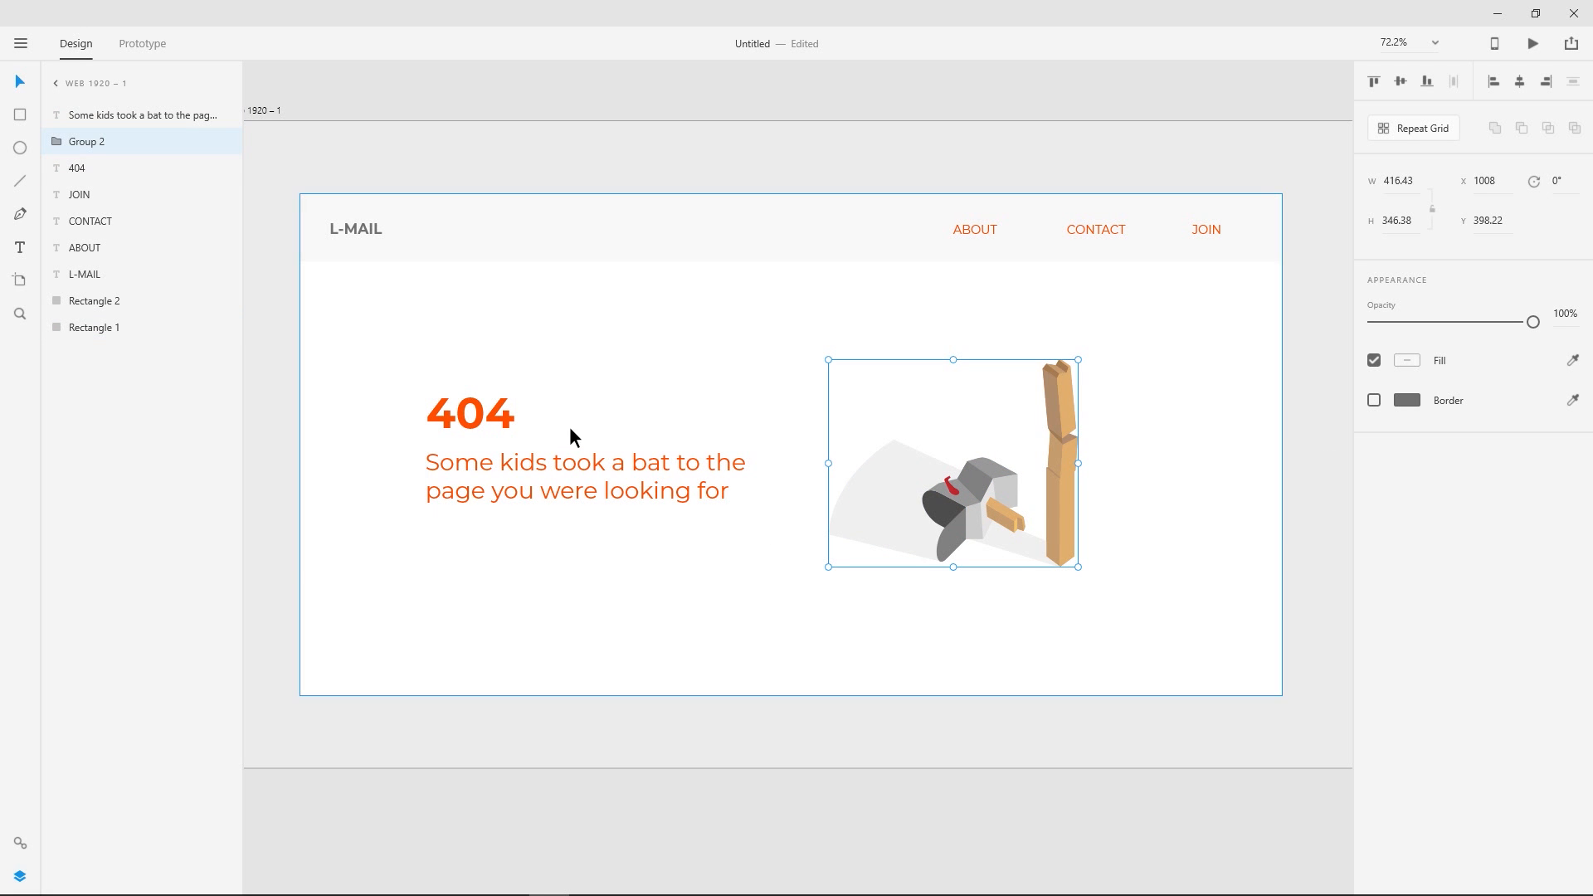
left_click(491, 415, "shift")
left_click(599, 470, "shift")
left_click_drag(599, 470, 605, 482)
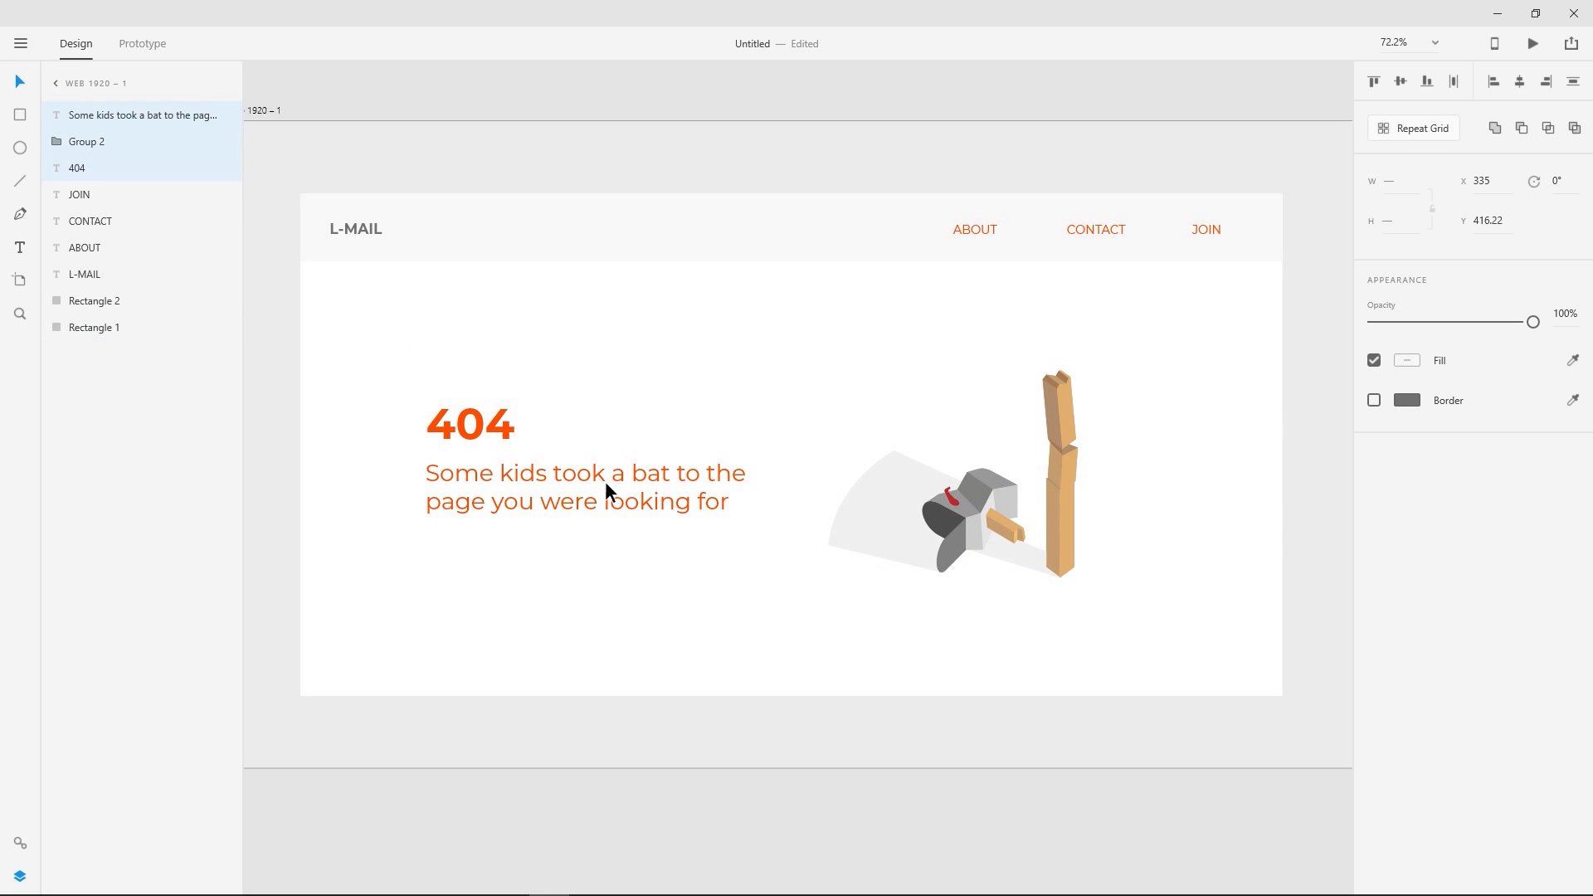
left_click(608, 177)
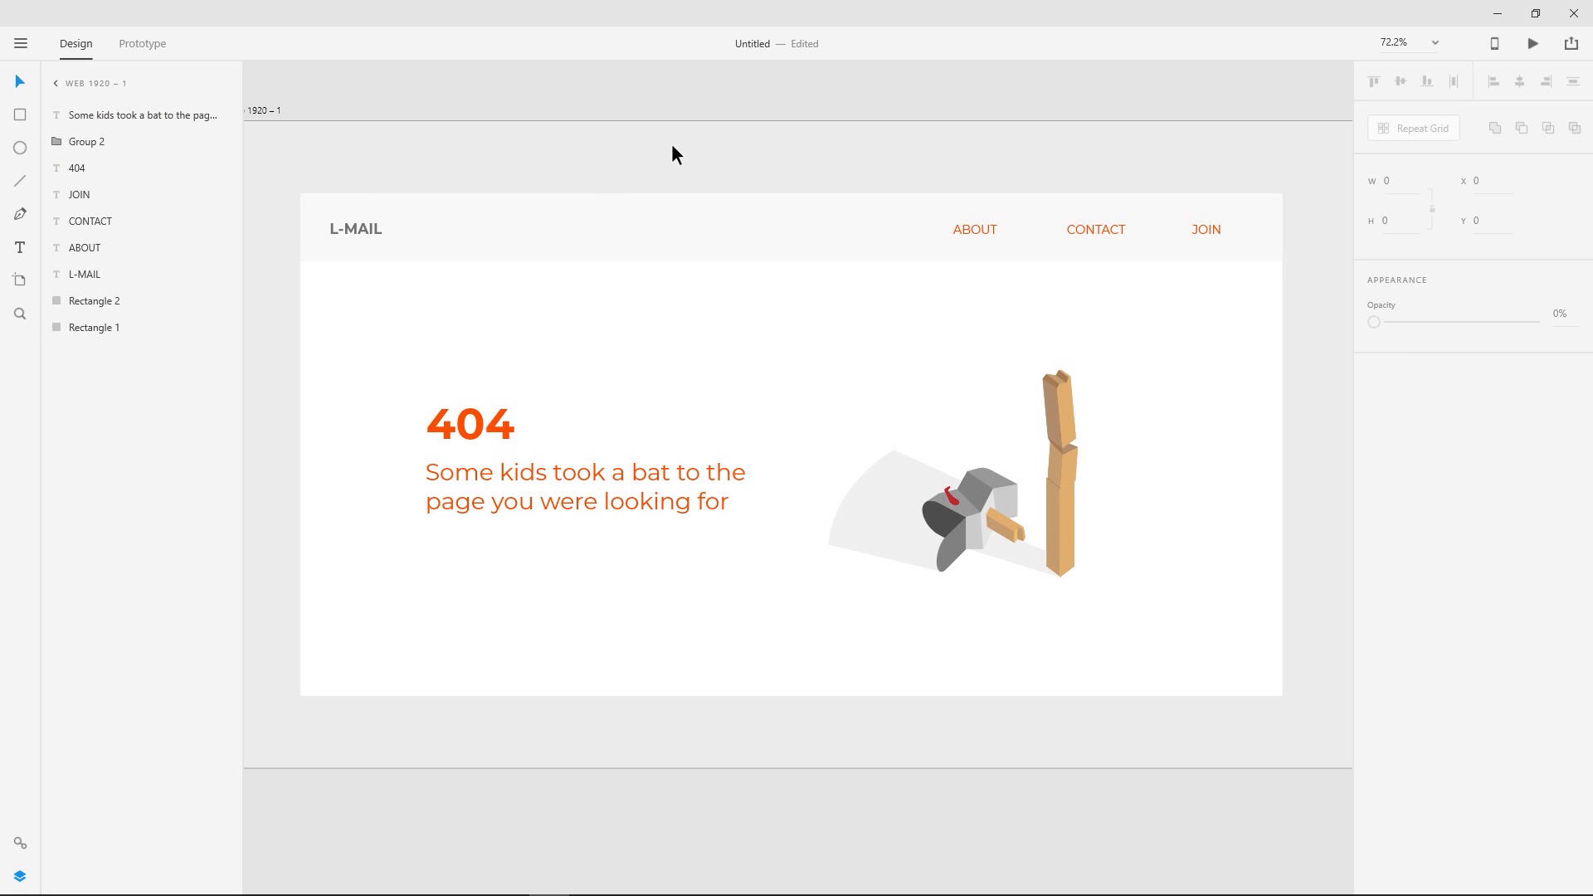
- Add a period at the end of the message "Some kids took a bat to the page you were looking for"
left_click(711, 503)
double_click(709, 502)
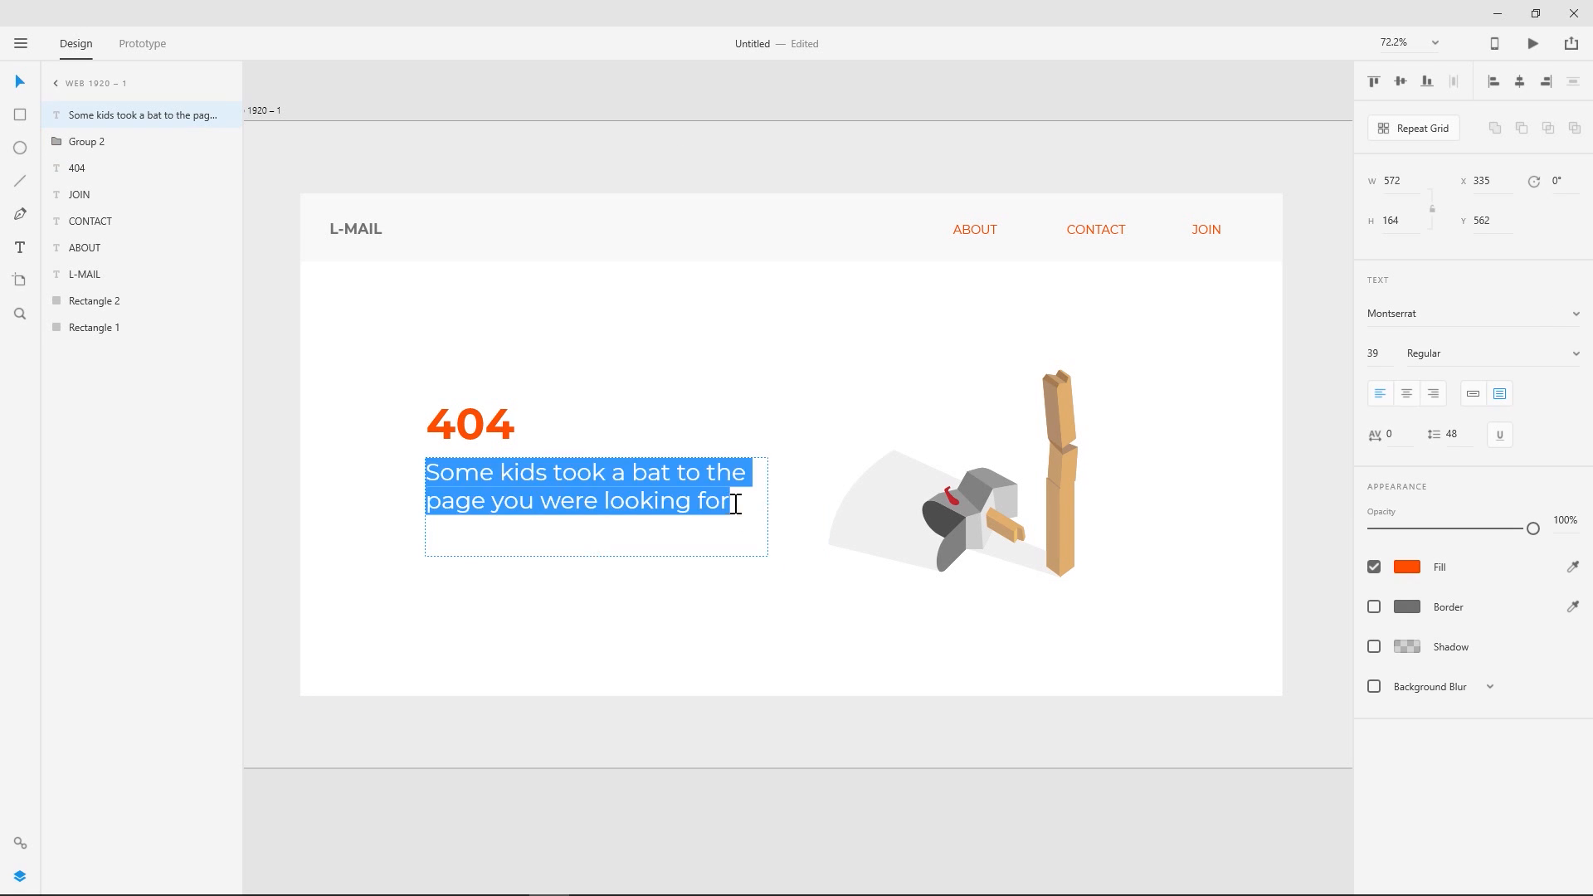
left_click(737, 505)
type(".")
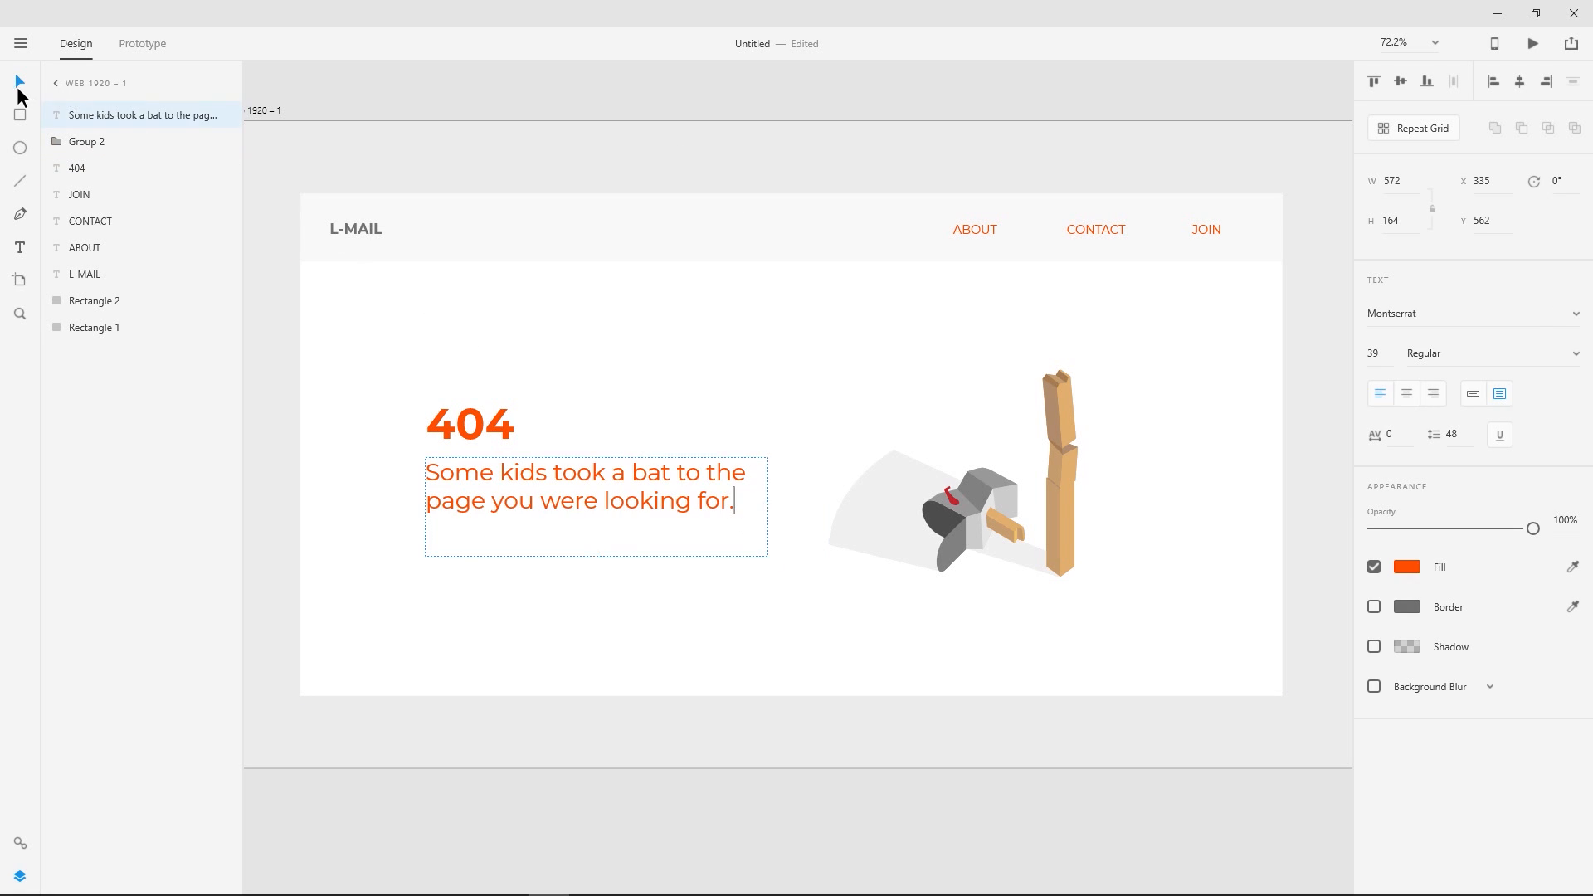
key("Escape")
left_click(801, 99)
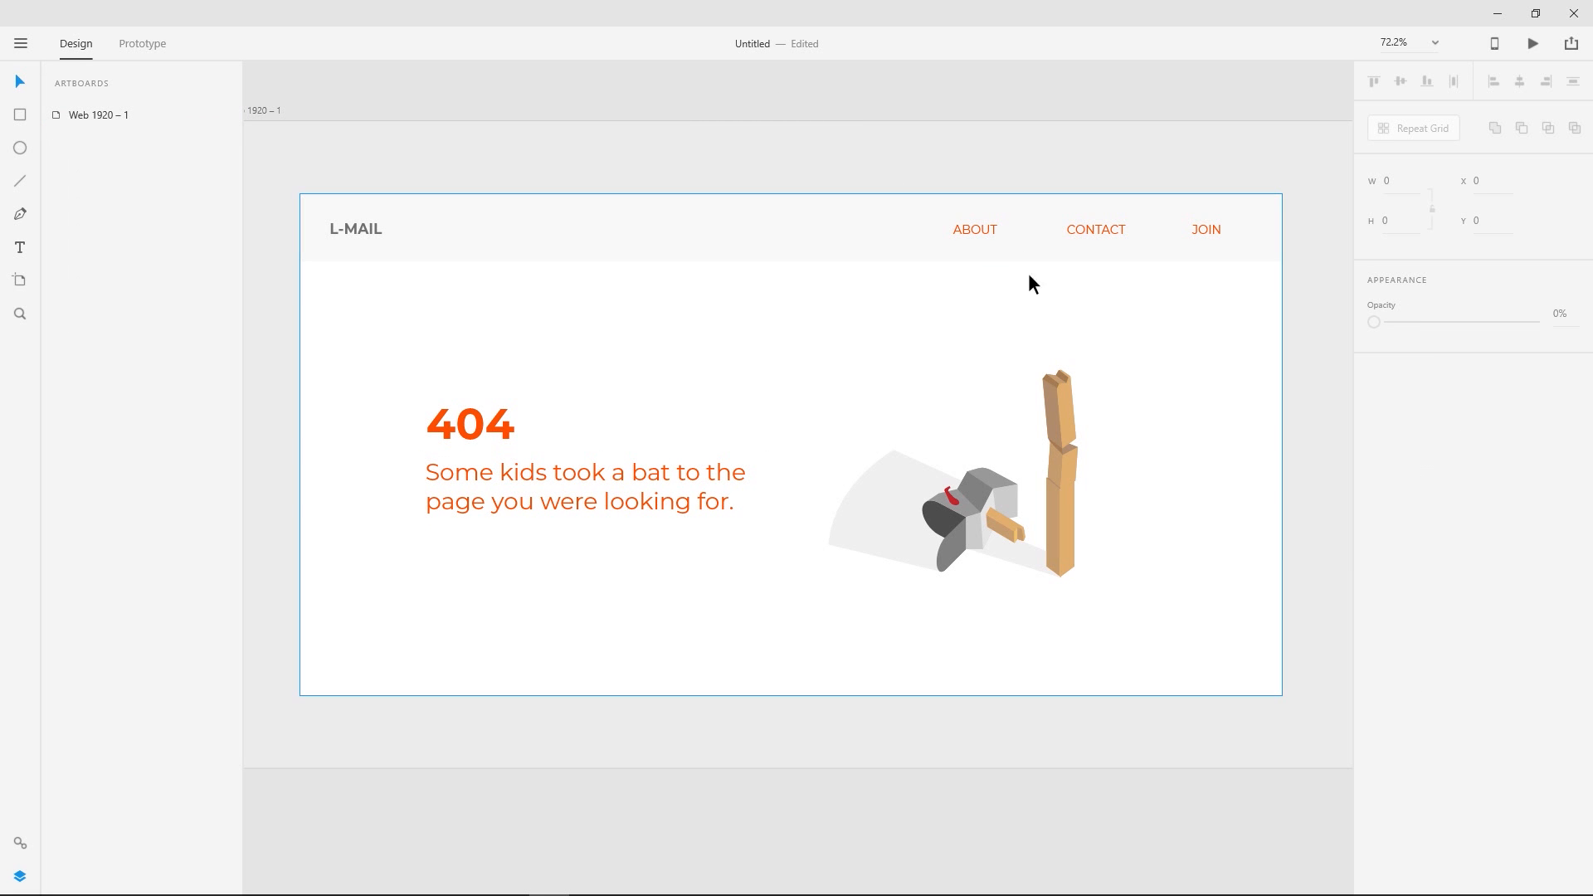
- Nudge the 404 heading and message together down to about Y 467, keeping X 335
scroll(1018, 321, "down", 2)
left_click_drag(1104, 333, 1112, 434)
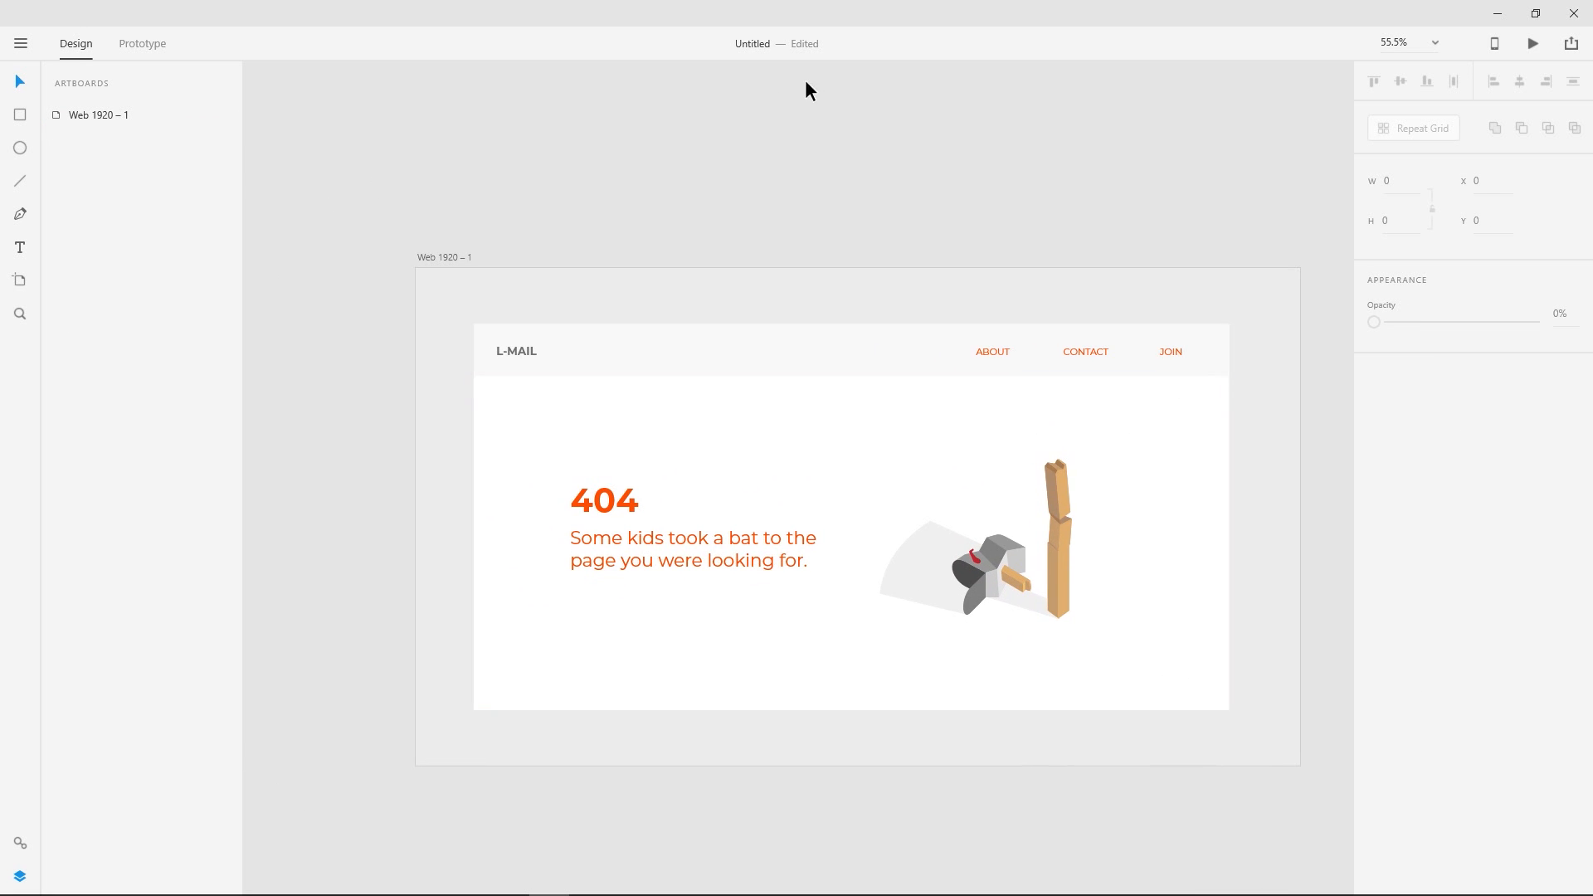
left_click(624, 501)
left_click(632, 550, "shift")
left_click_drag(667, 547, 667, 550)
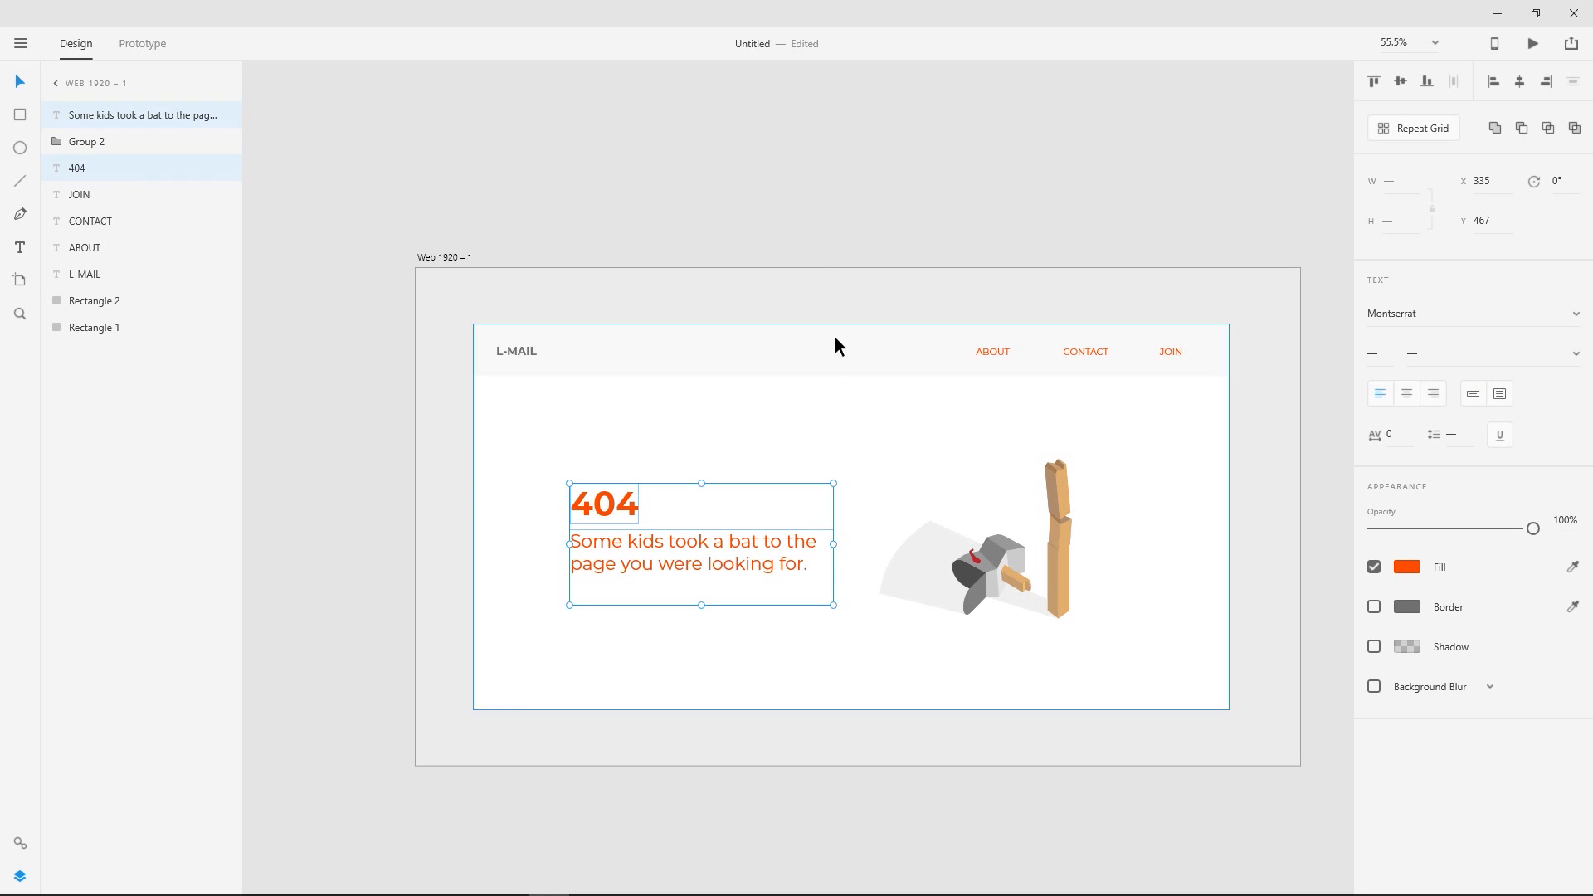
left_click(803, 194)
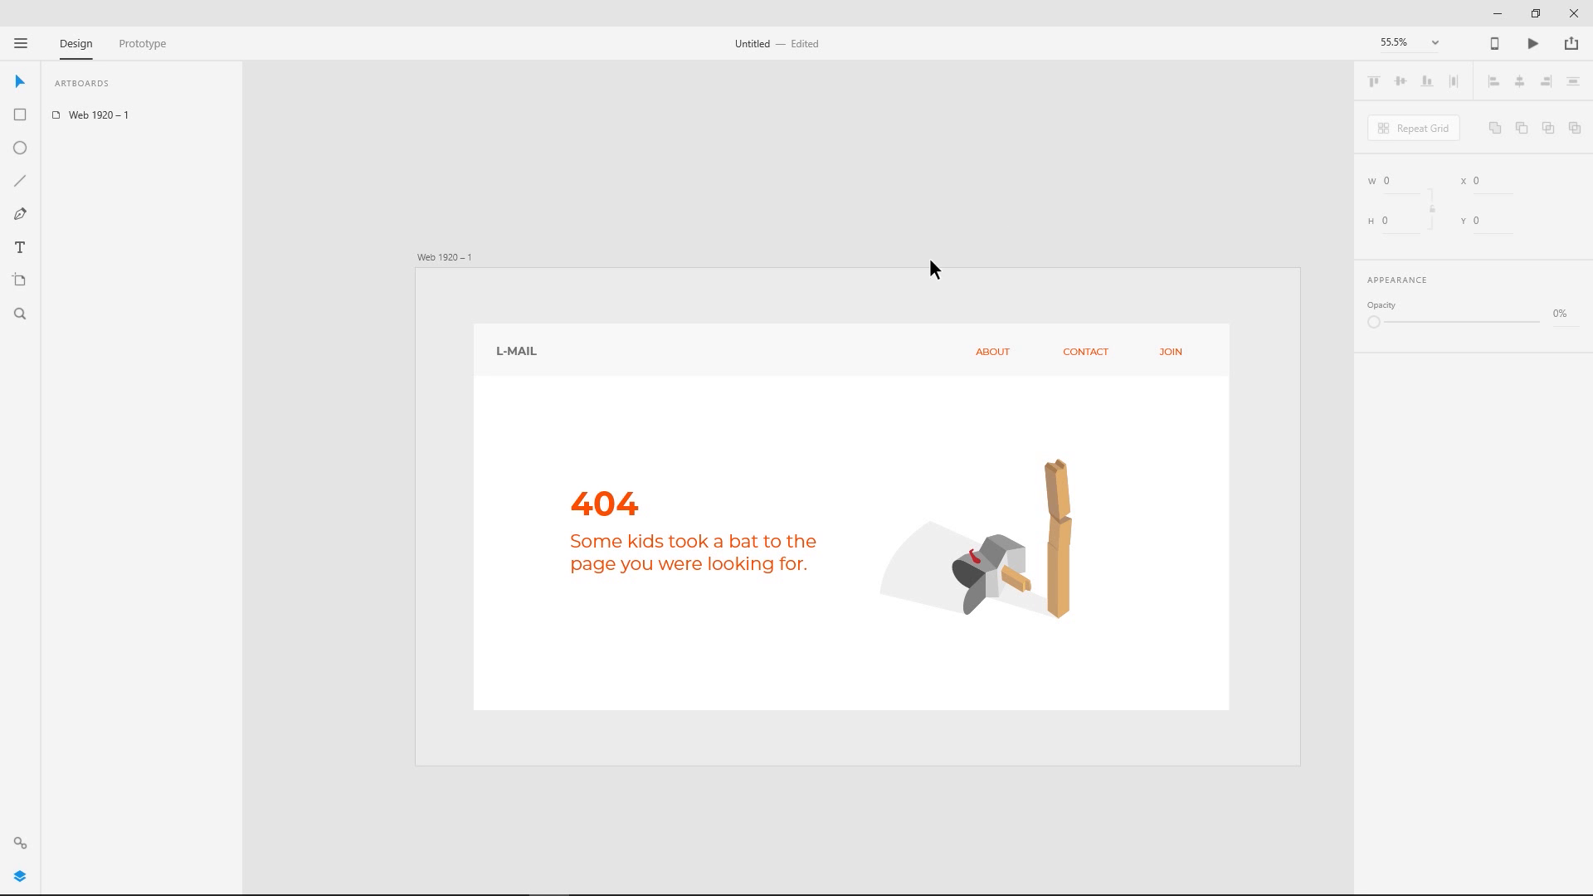
- Preview the 404 page design and reposition the preview window to show the whole layout
scroll(919, 449, "up", 2)
left_click_drag(908, 455, 876, 384)
left_click(1534, 44)
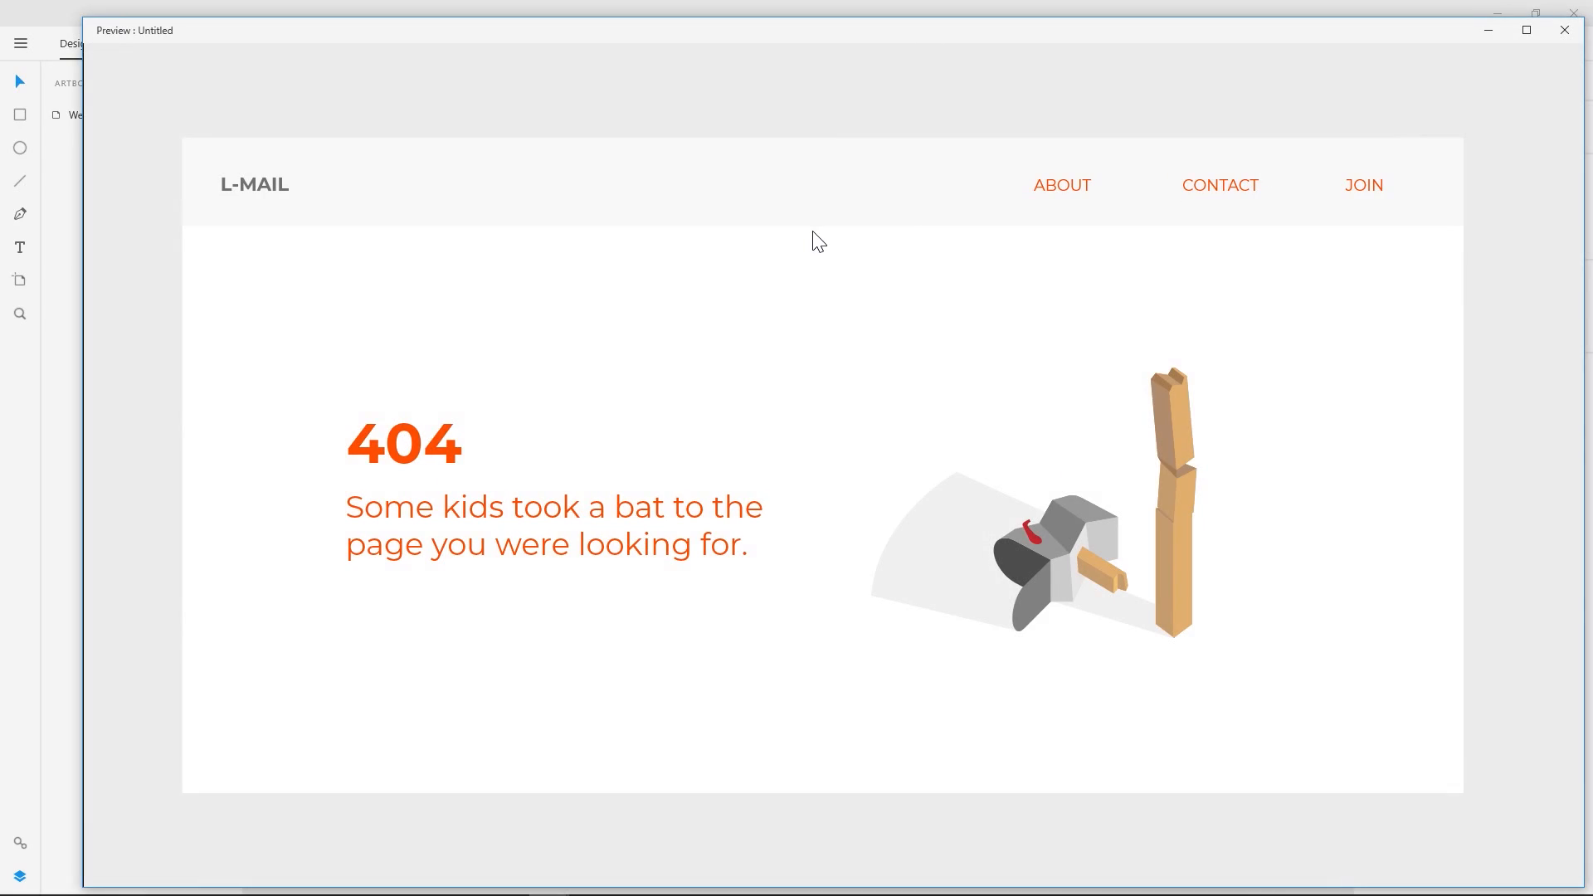
left_click_drag(898, 29, 848, 18)
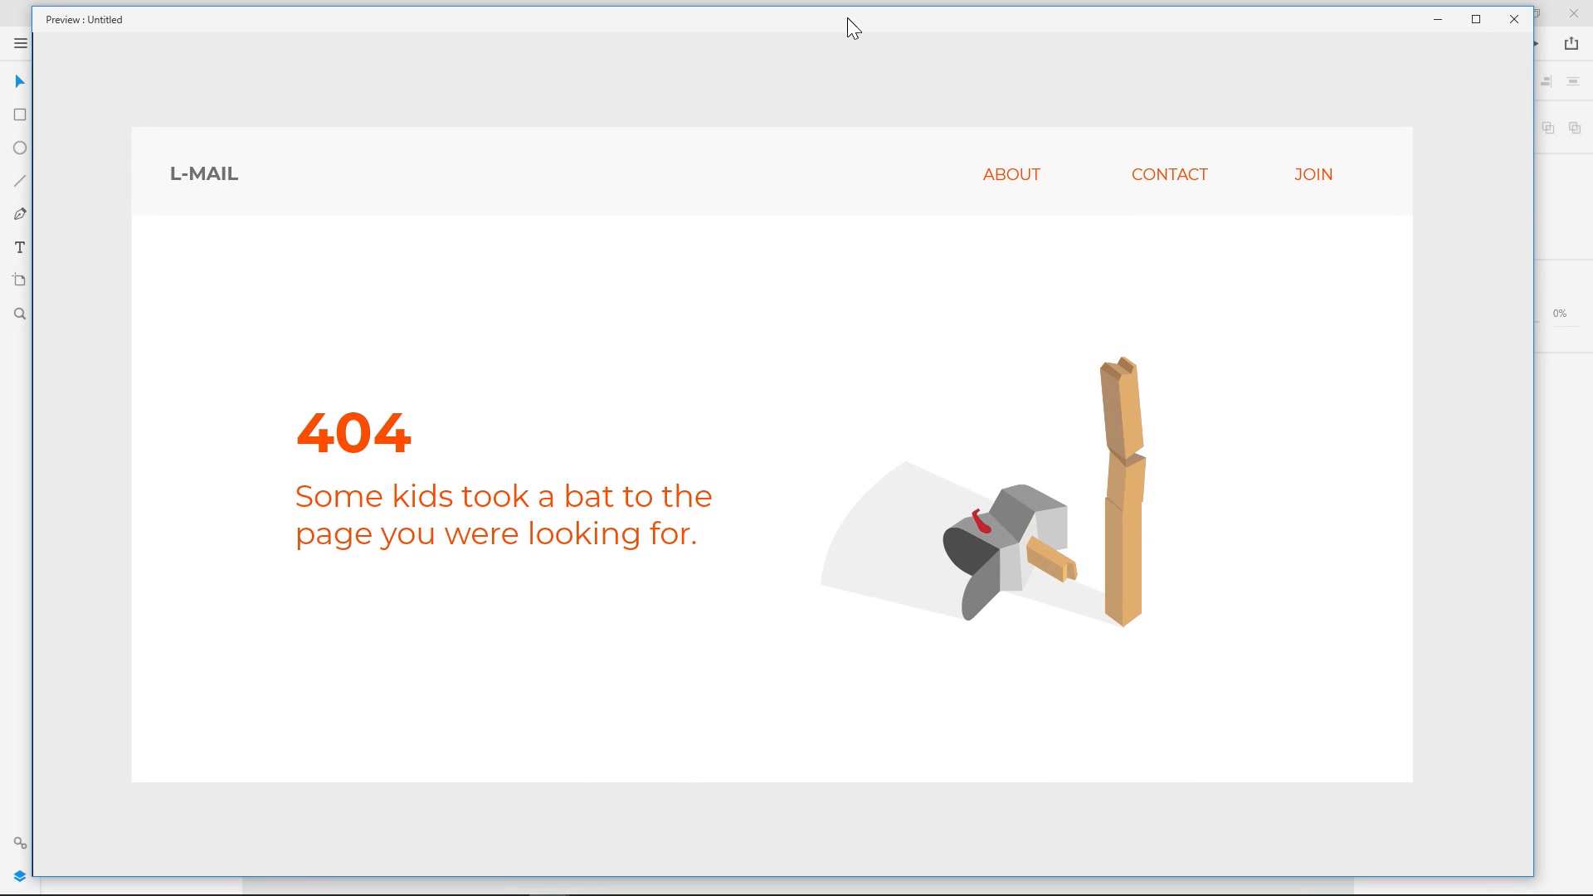